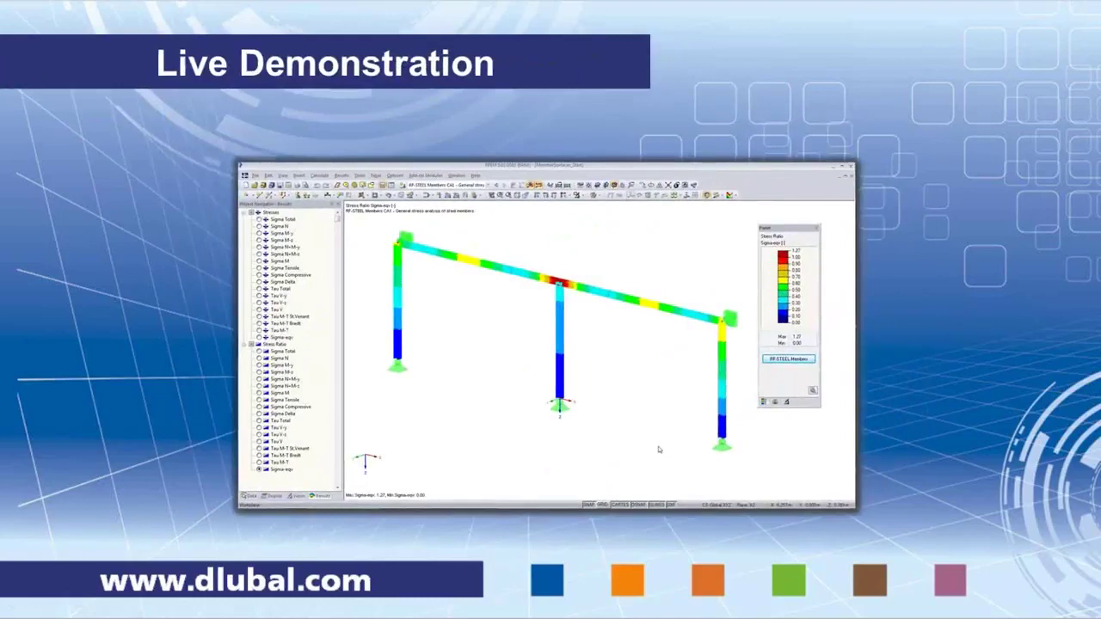
# Step: Switch to the RFEM model and hide the RF-STEEL Members stress results so only the bare wireframe frame is displayed
pyautogui.hotkey('alt', 'Tab')
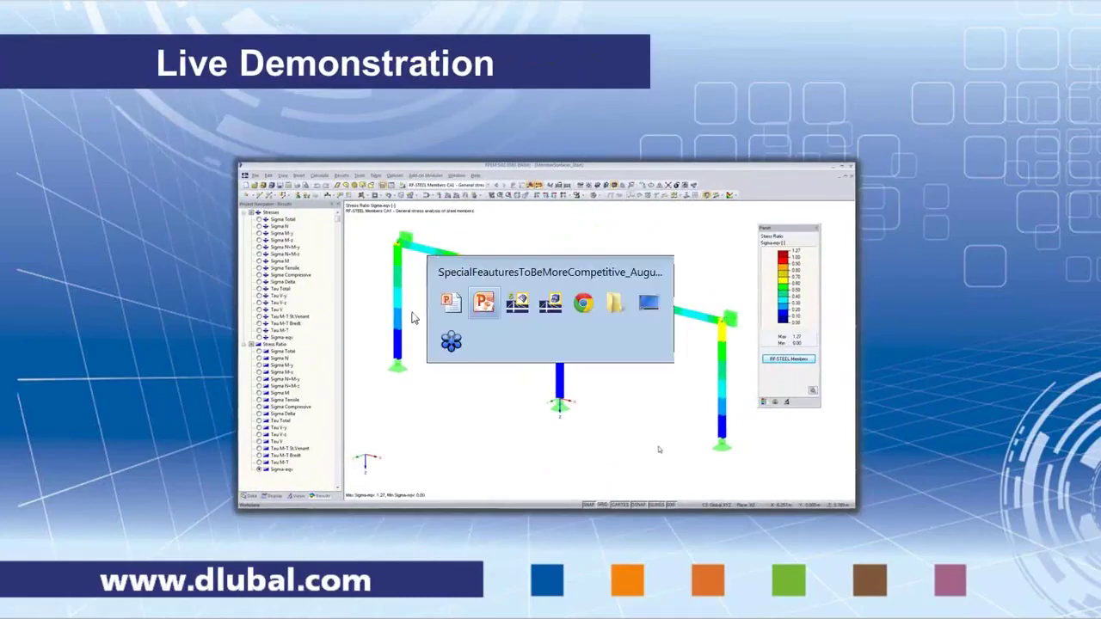
pyautogui.hotkey('alt', 'Tab')
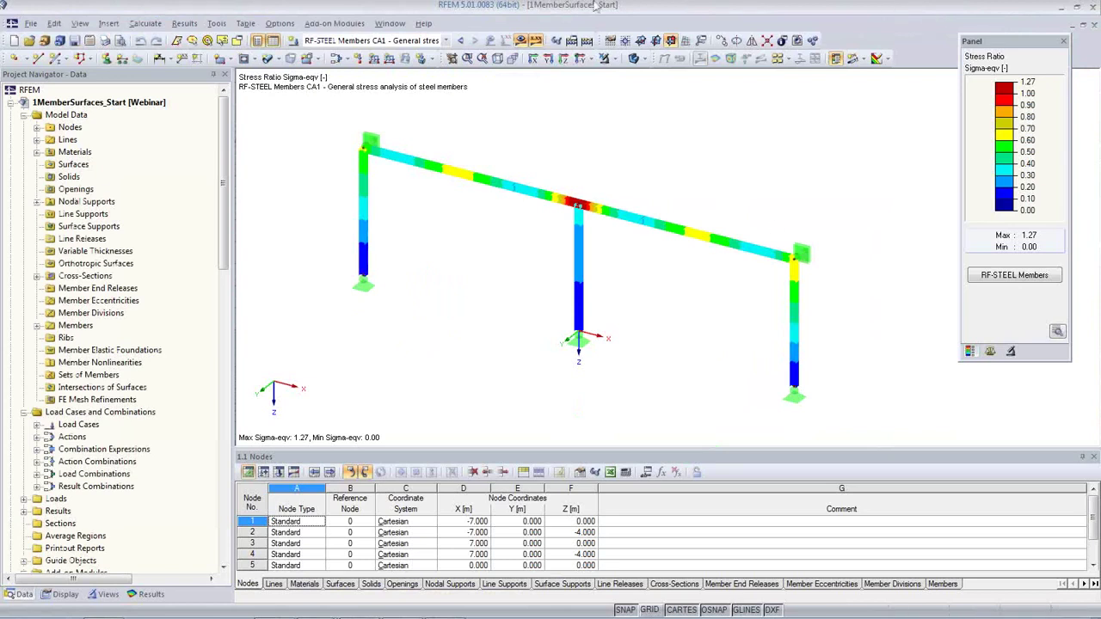
pyautogui.click(637, 58)
pyautogui.click(679, 75)
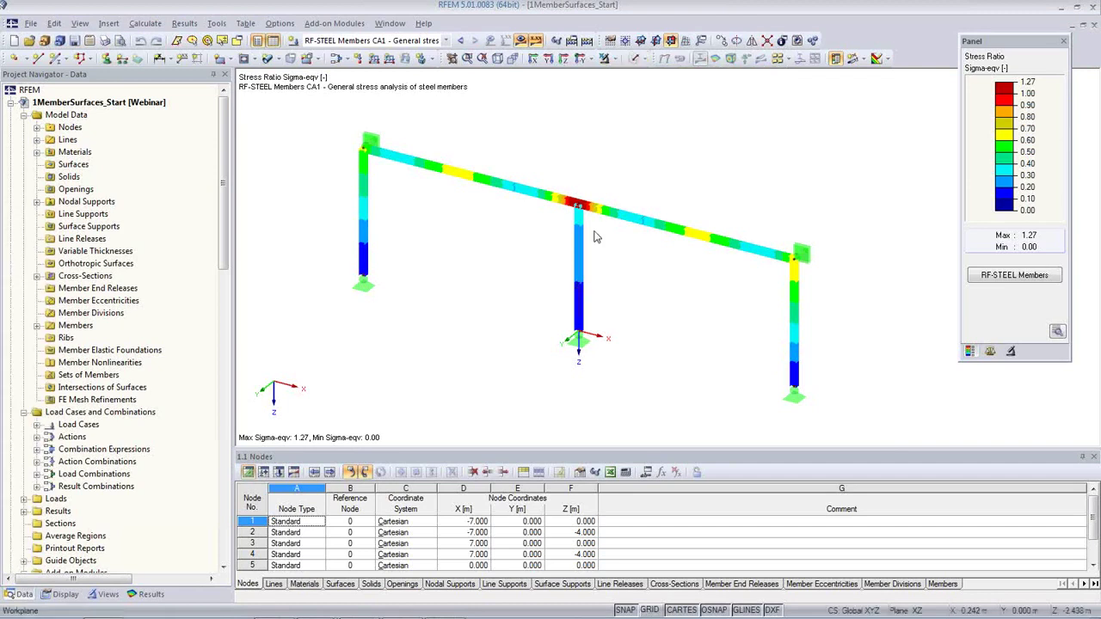
pyautogui.click(520, 41)
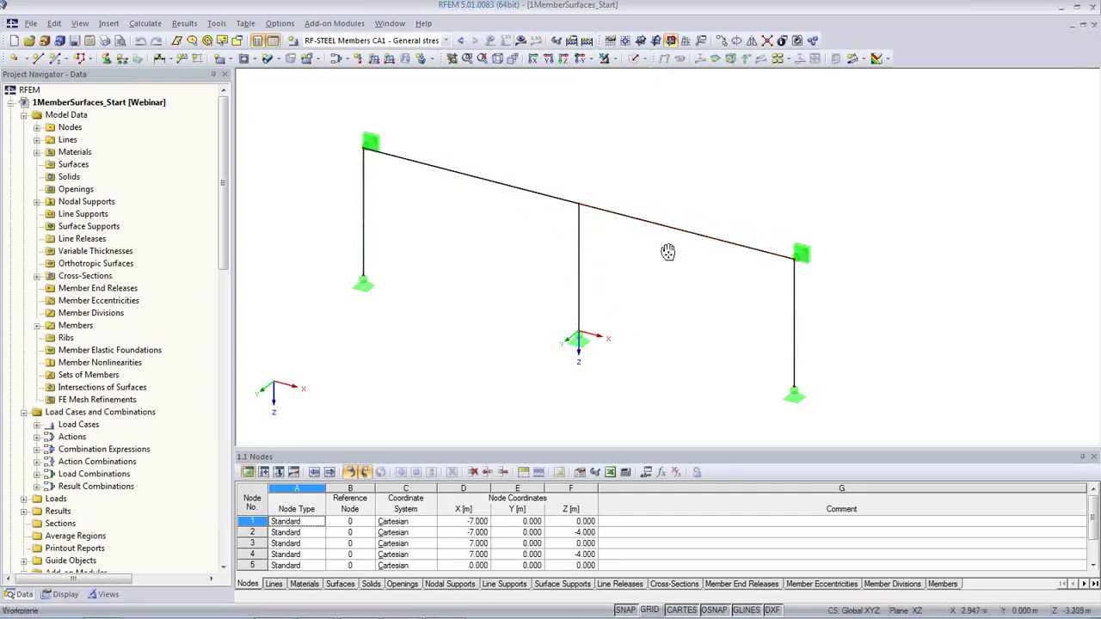
pyautogui.scroll(2, 649, 271)
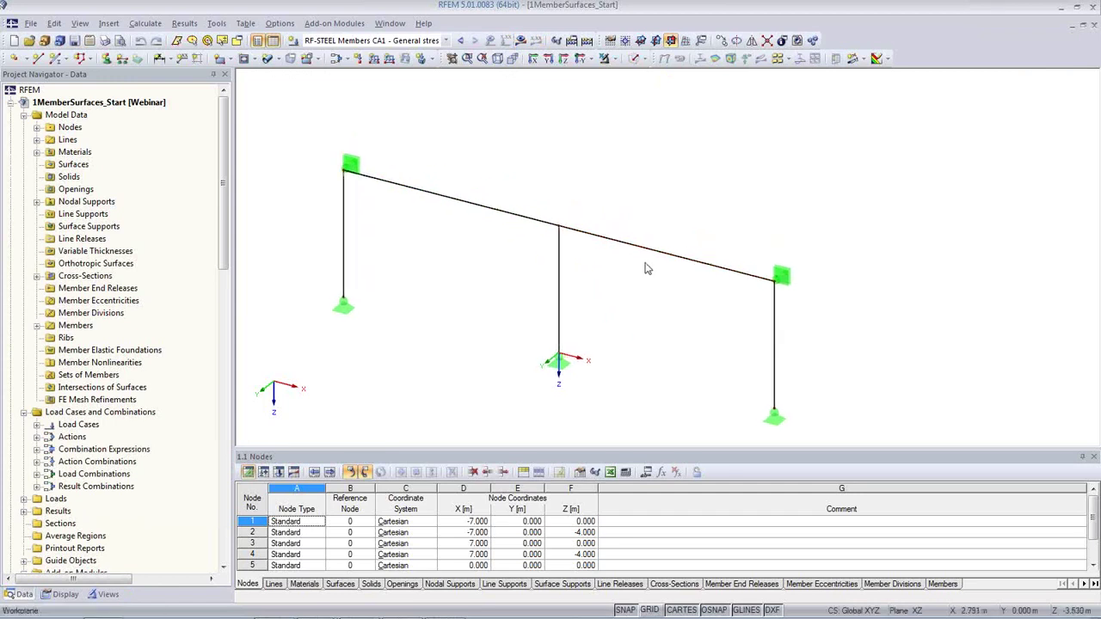
# Step: Review the applied loads for LC1 Self-weight, LC2 Live, LC3 Wind and load combinations CO1 through CO4
pyautogui.click(420, 40)
pyautogui.click(420, 53)
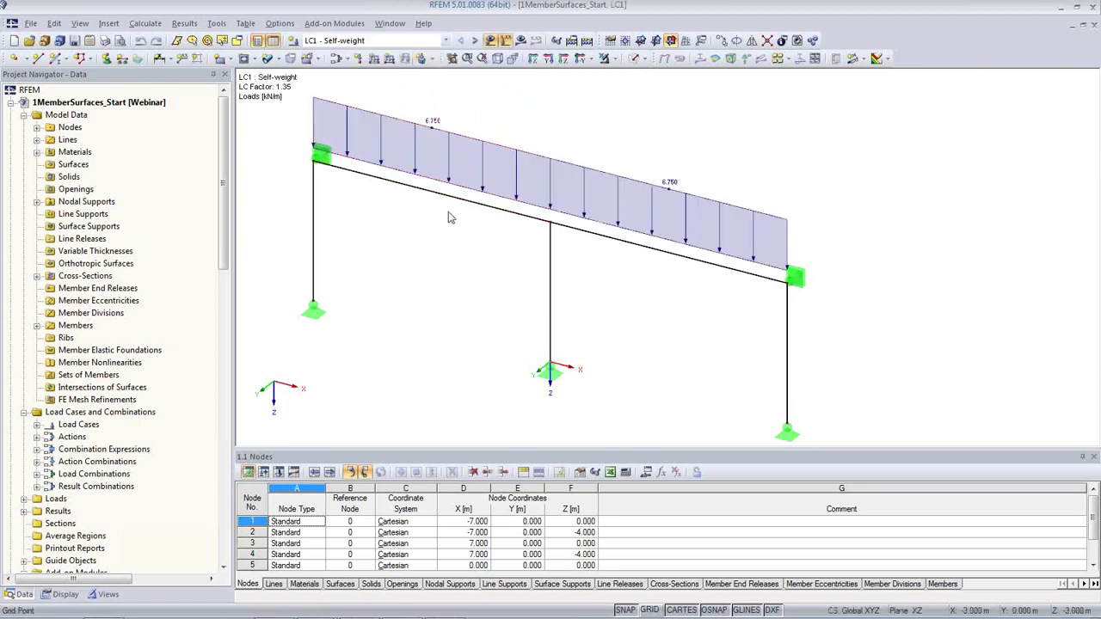
pyautogui.click(475, 42)
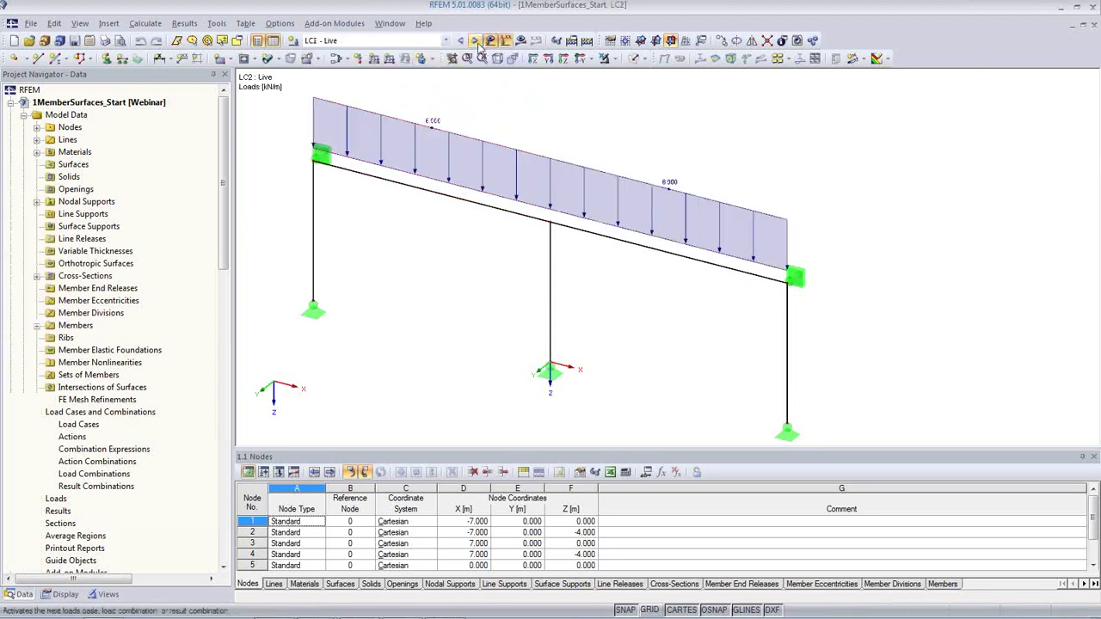
pyautogui.click(475, 41)
pyautogui.click(476, 42)
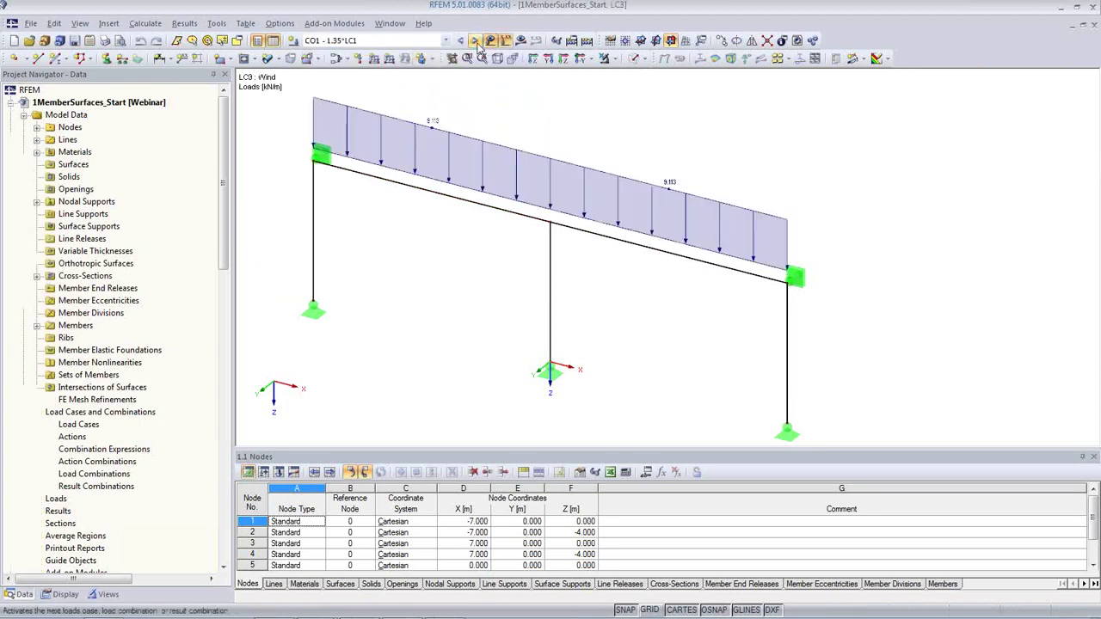
pyautogui.click(476, 42)
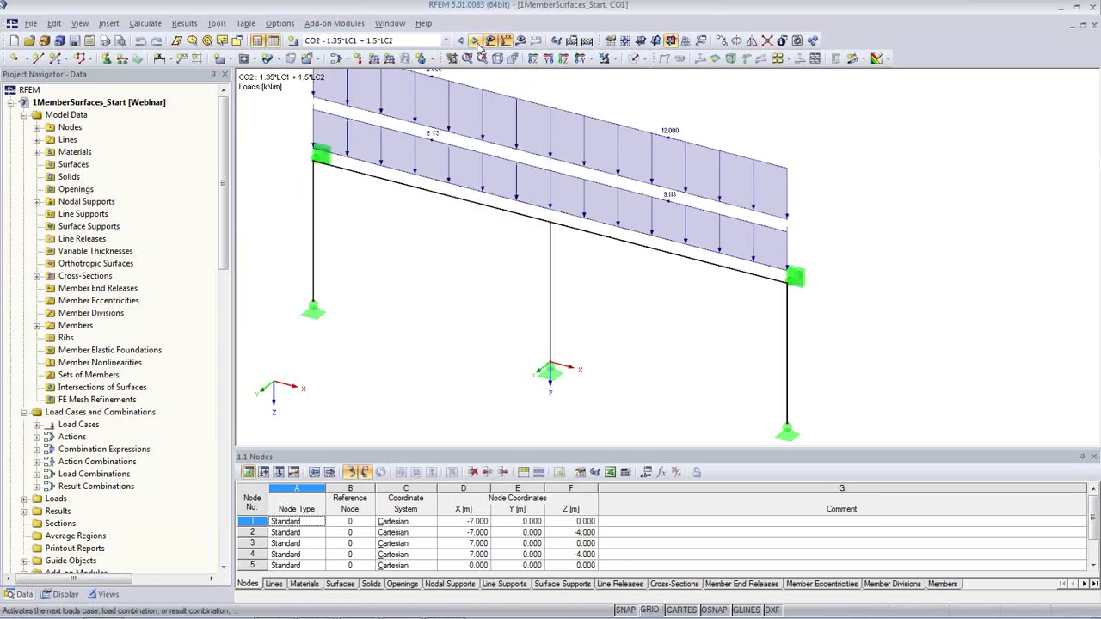
pyautogui.click(476, 41)
pyautogui.click(475, 41)
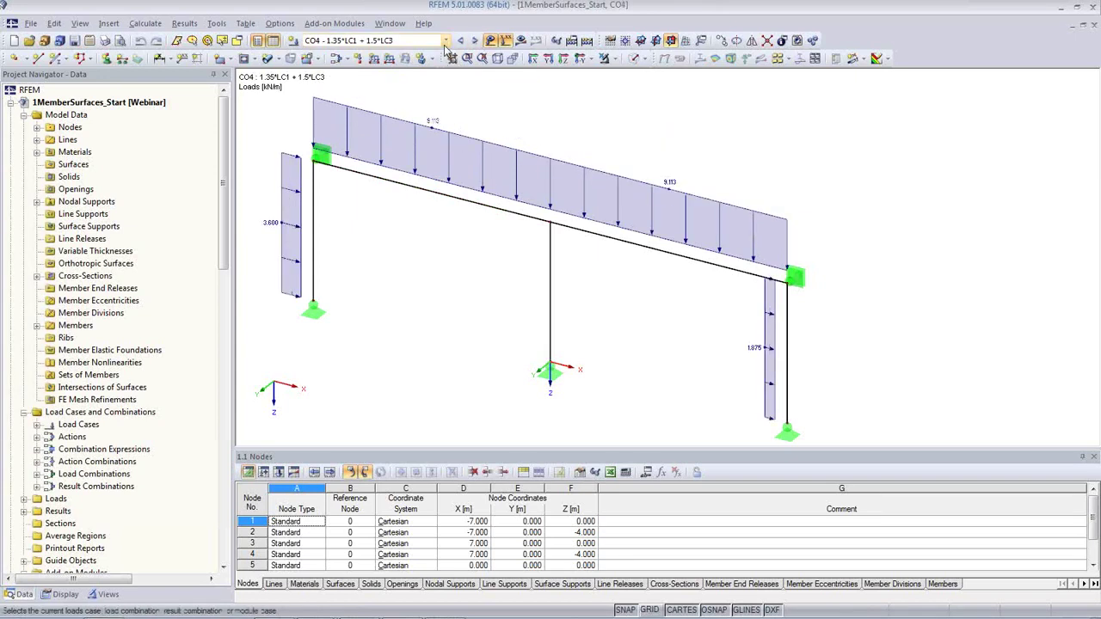
# Step: Display the member internal forces My for result combination RC1 - ULS (STR/GEO)
pyautogui.click(446, 41)
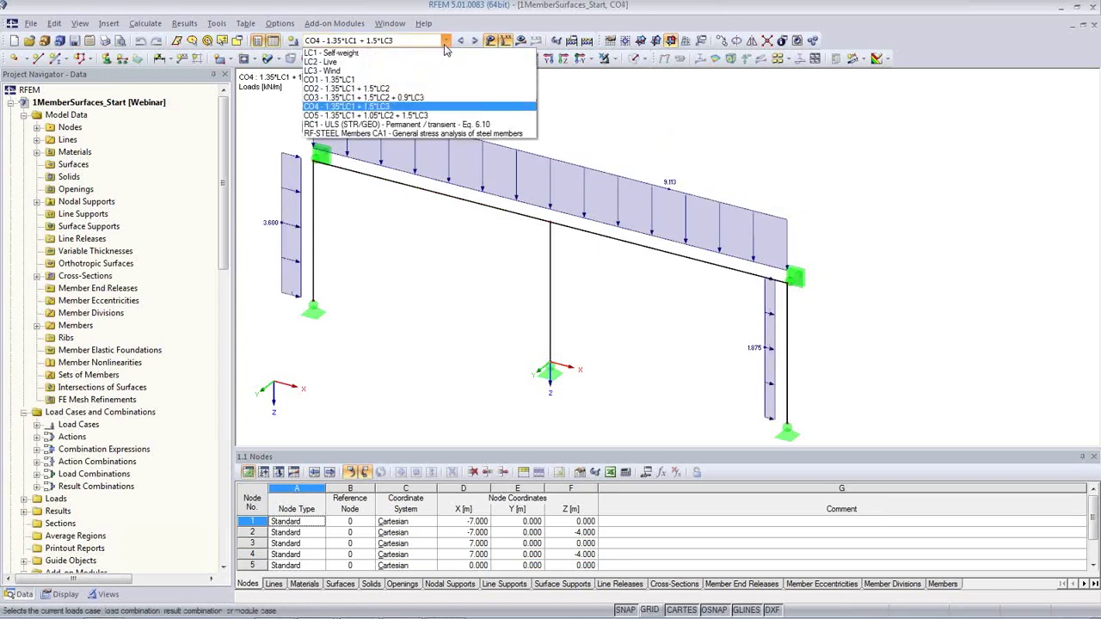
pyautogui.click(427, 125)
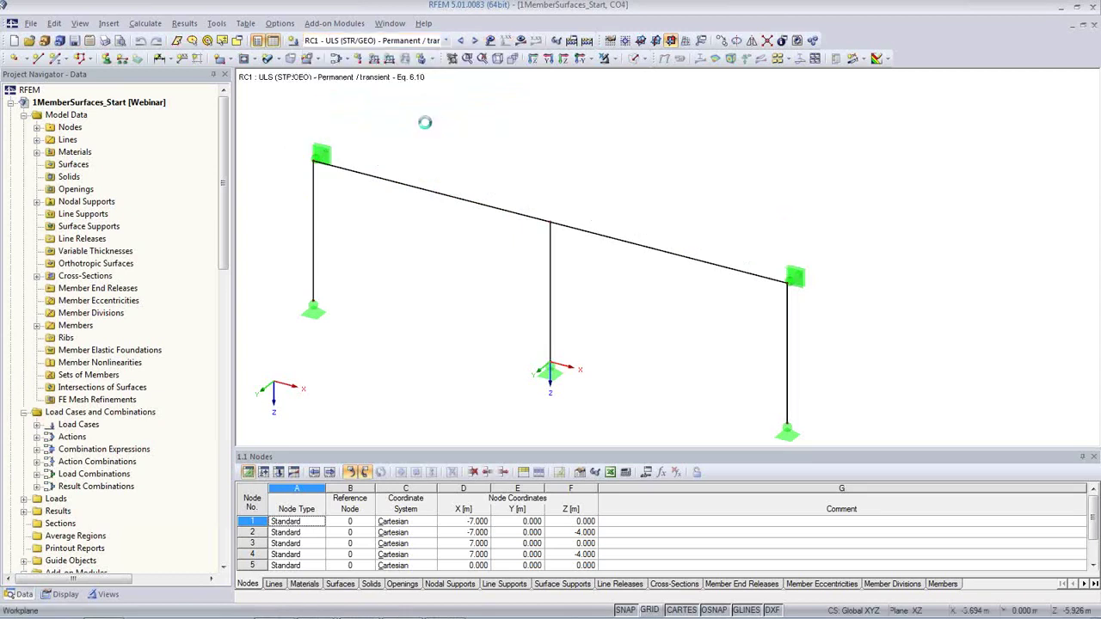
pyautogui.click(522, 42)
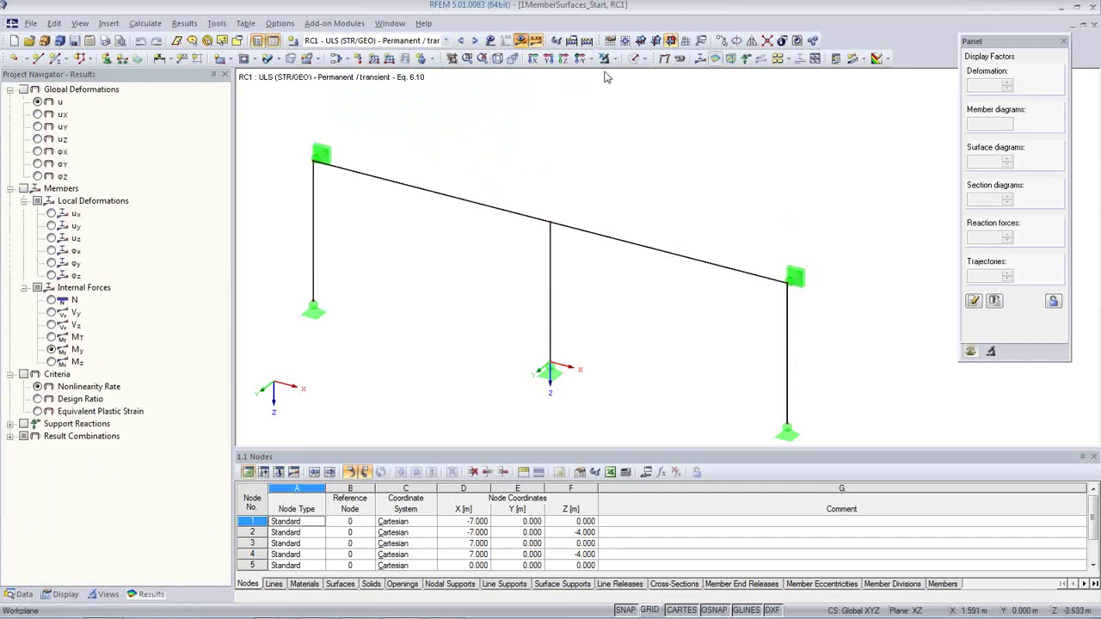
pyautogui.click(699, 57)
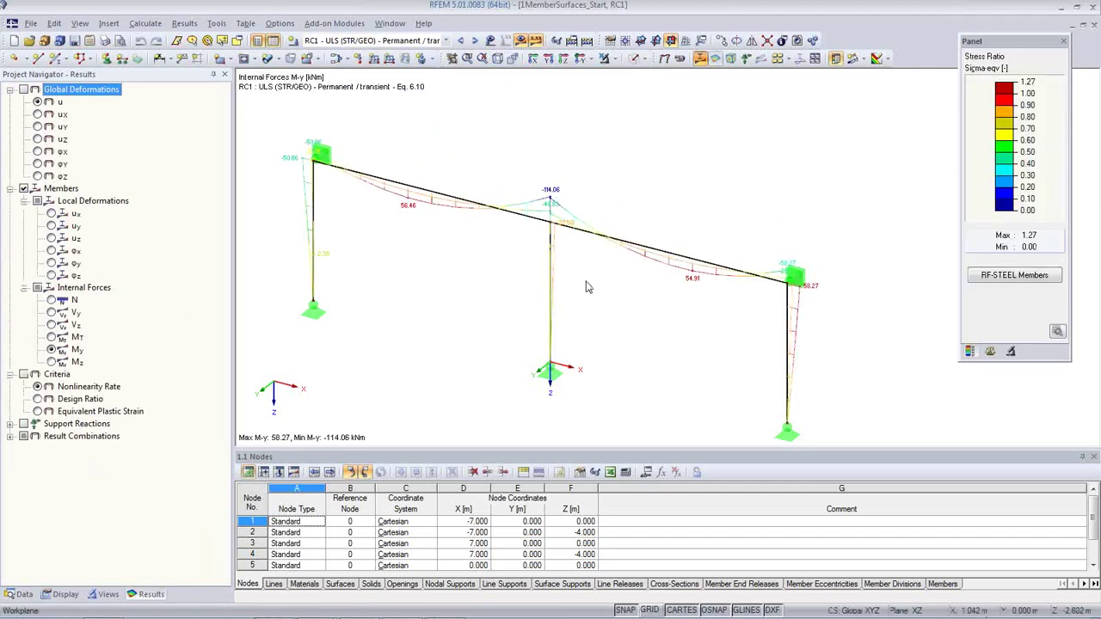
pyautogui.moveTo(585, 294); pyautogui.dragTo(613, 278, button='middle')
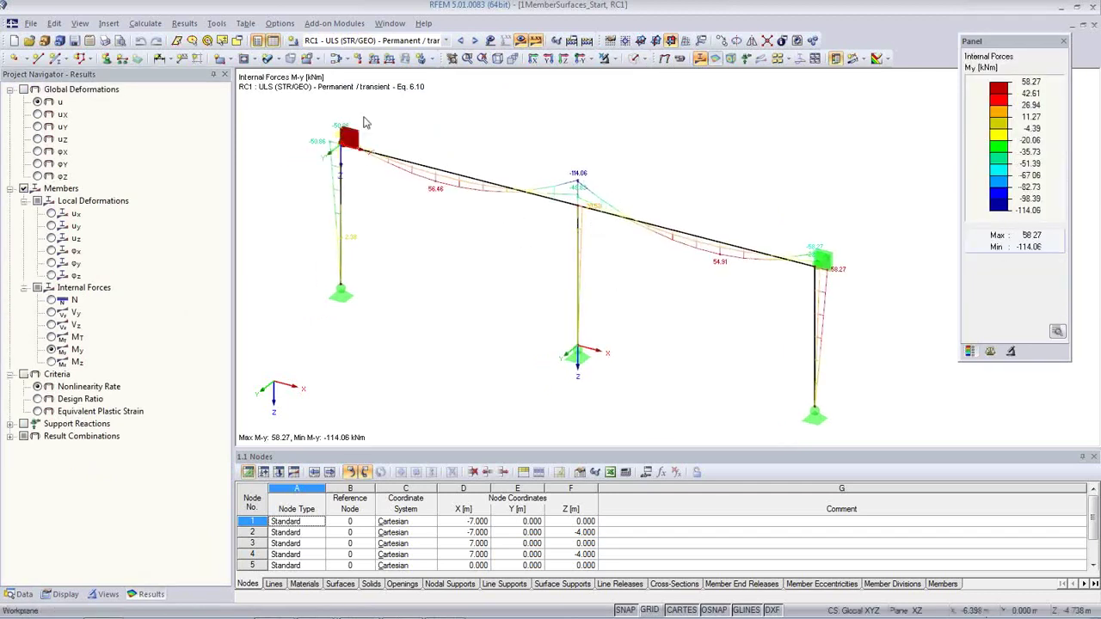
# Step: Display the Sigma-eqv stress ratios of RF-STEEL Members CA1 and inspect the diagram where the middle column meets the beam
pyautogui.click(445, 40)
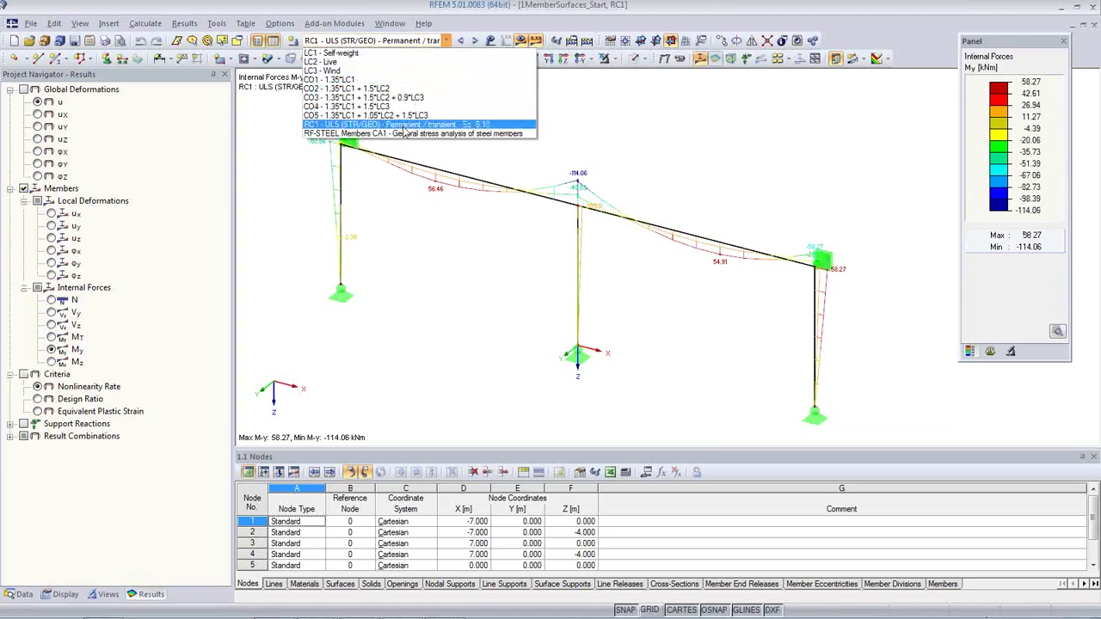
pyautogui.click(402, 134)
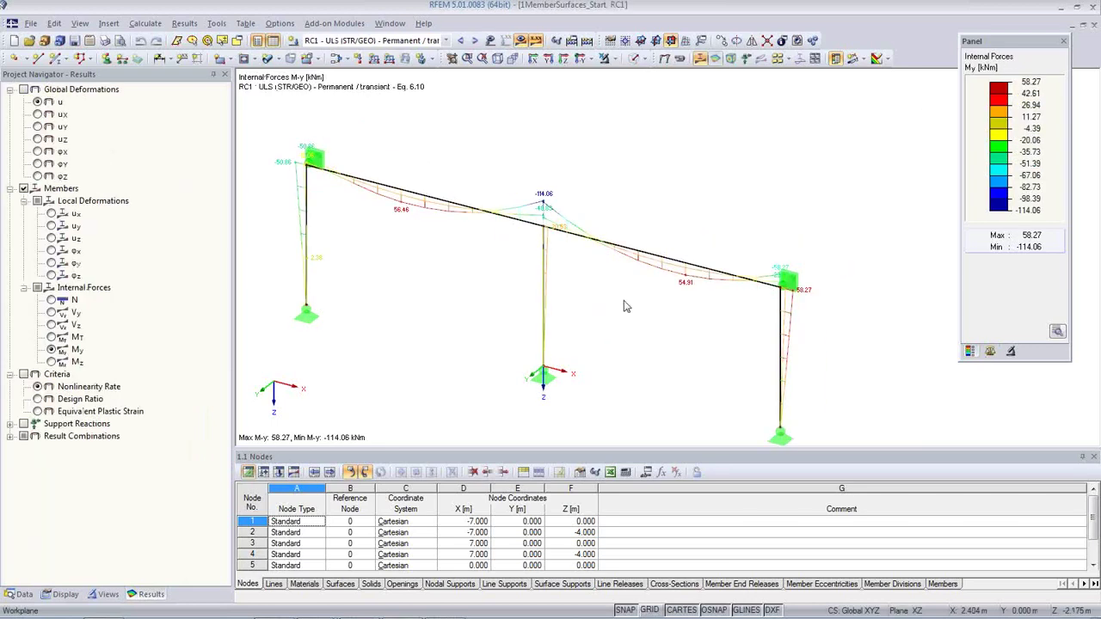
pyautogui.click(445, 41)
pyautogui.click(418, 135)
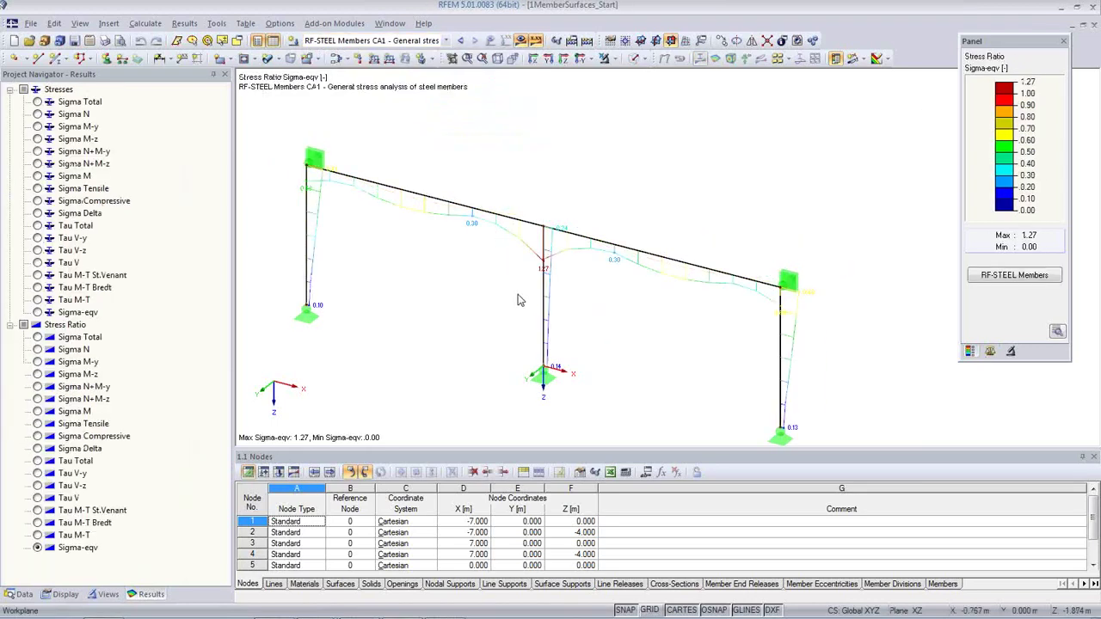
pyautogui.scroll(4, 550, 246)
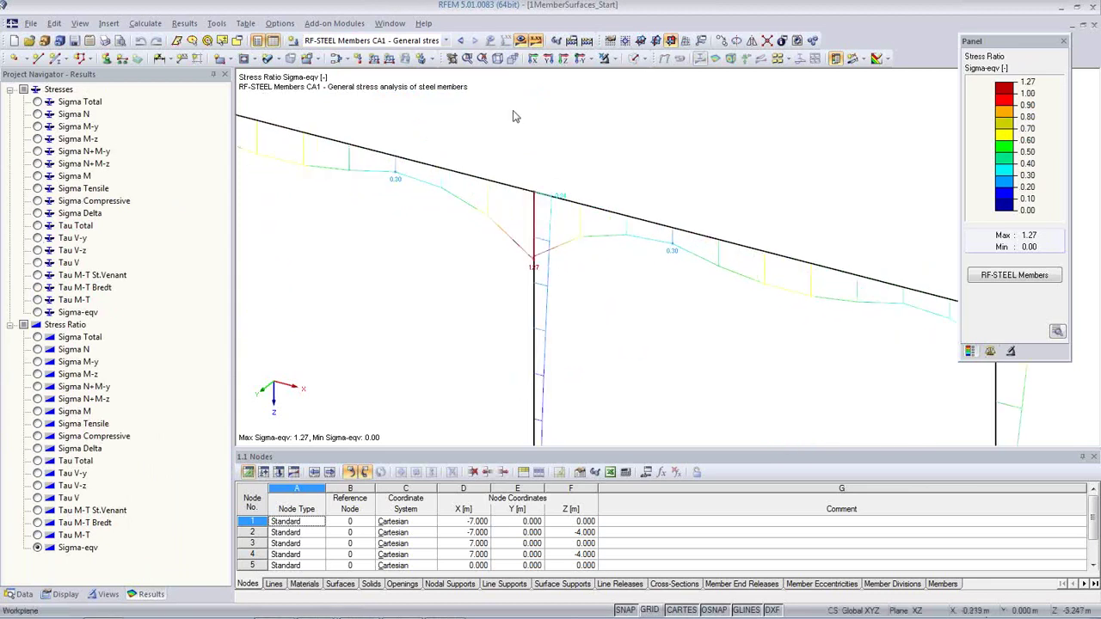
# Step: Set the display factor for member diagrams to 0
pyautogui.click(990, 351)
pyautogui.click(998, 124)
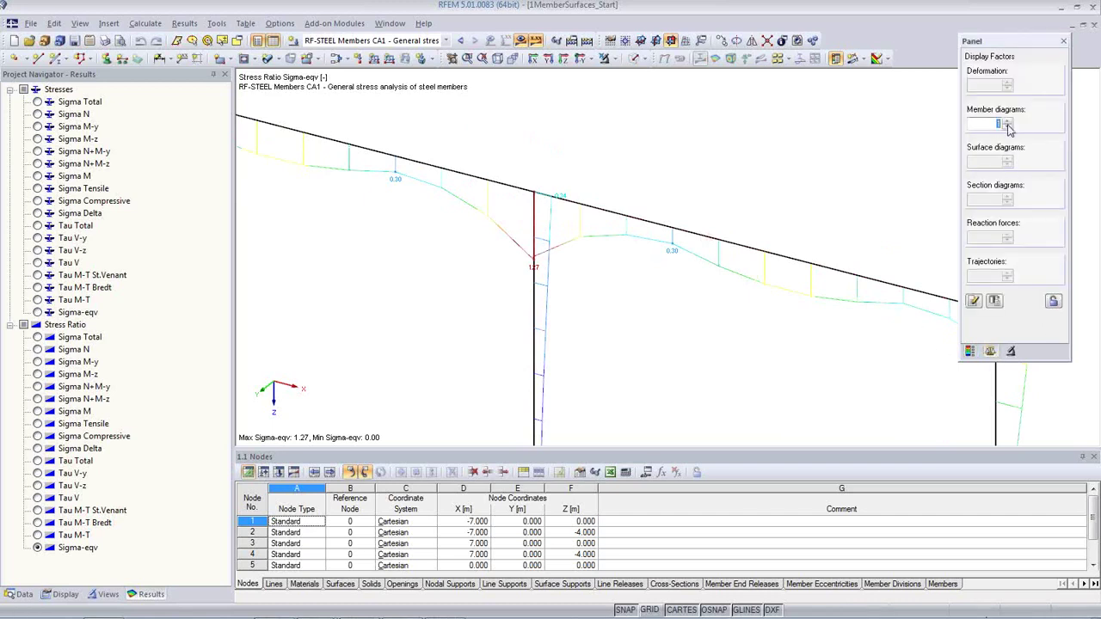
pyautogui.click(973, 300)
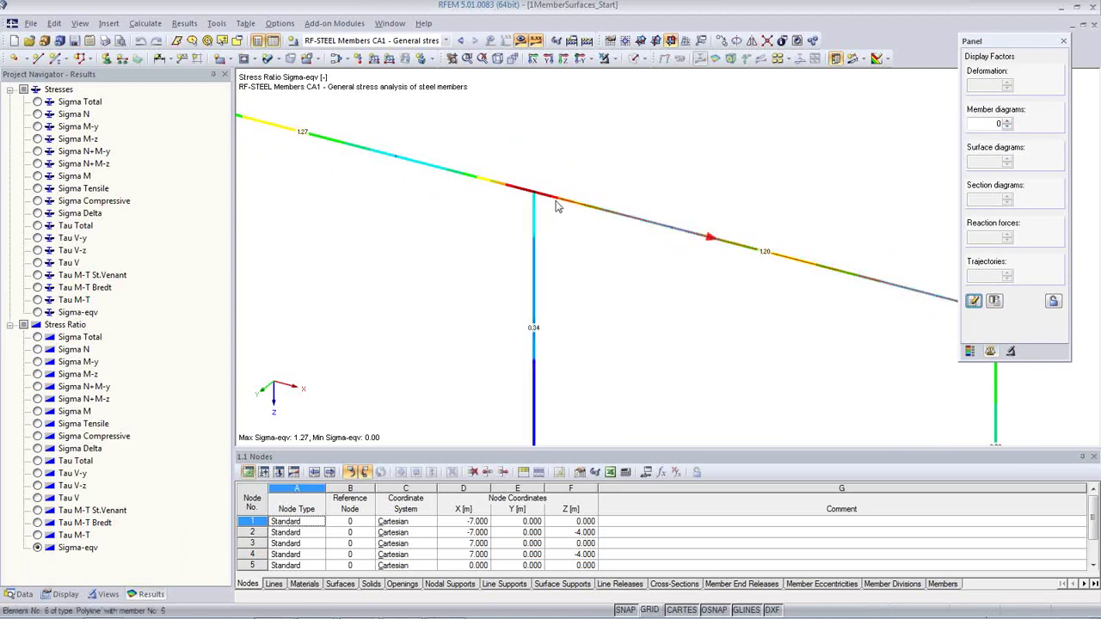
pyautogui.scroll(-3, 563, 273)
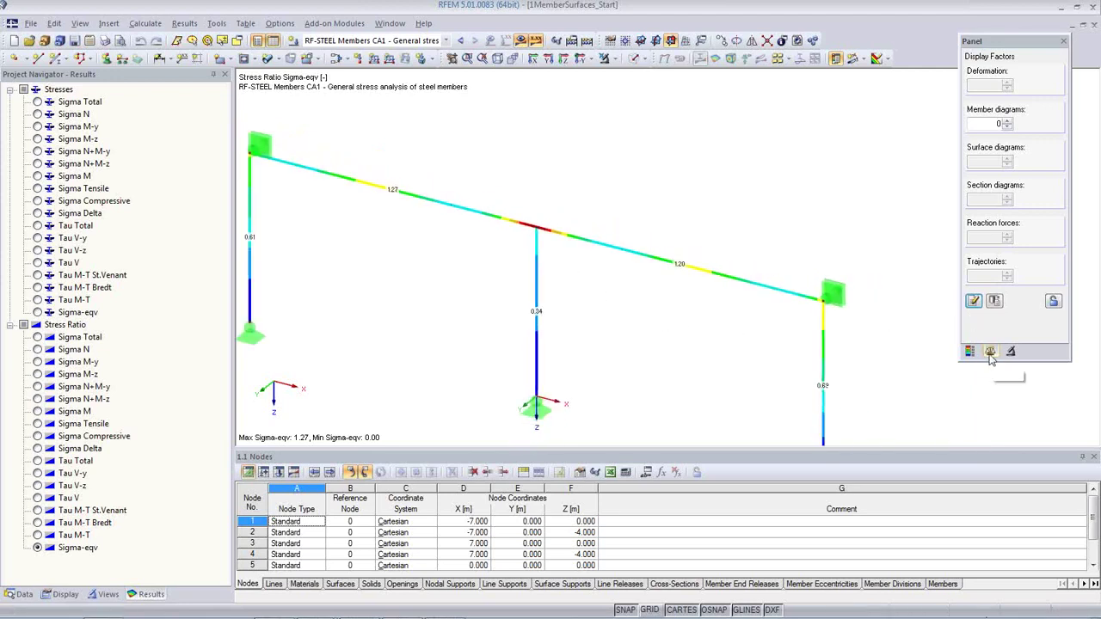
# Step: Set the display factor for member diagrams to 0.75 and inspect the stress ratio diagram at the middle column
pyautogui.click(1007, 121)
pyautogui.click(1007, 121)
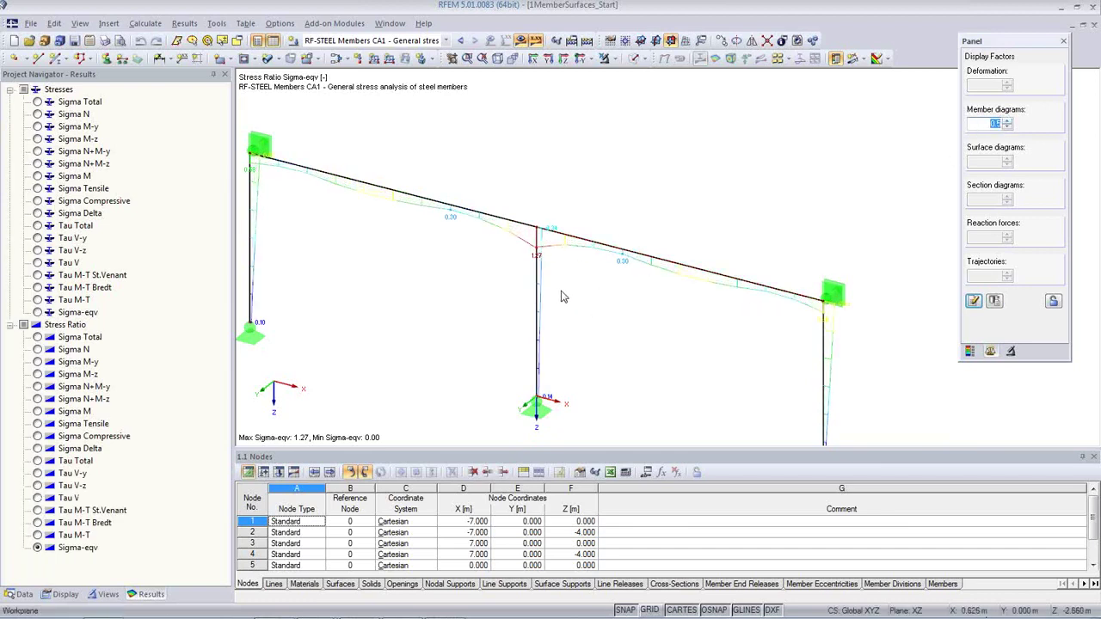
pyautogui.scroll(1, 578, 299)
pyautogui.moveTo(579, 299); pyautogui.dragTo(620, 293, button='middle')
pyautogui.scroll(1, 590, 273)
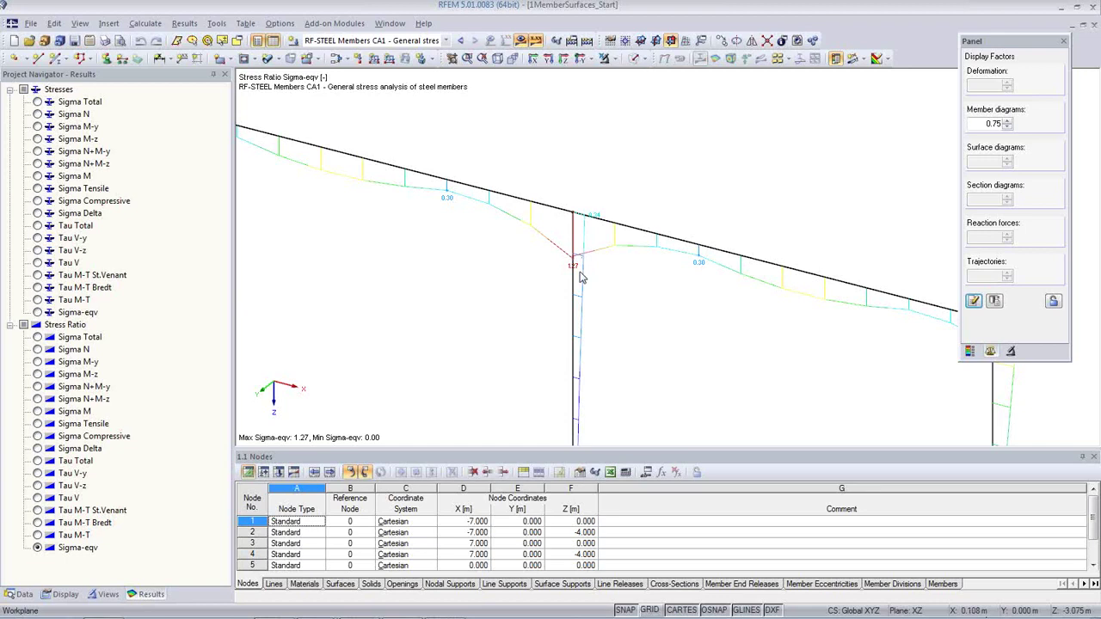
# Step: Display the model in solid mode and examine the joint between the middle column and the sloping beam
pyautogui.click(632, 60)
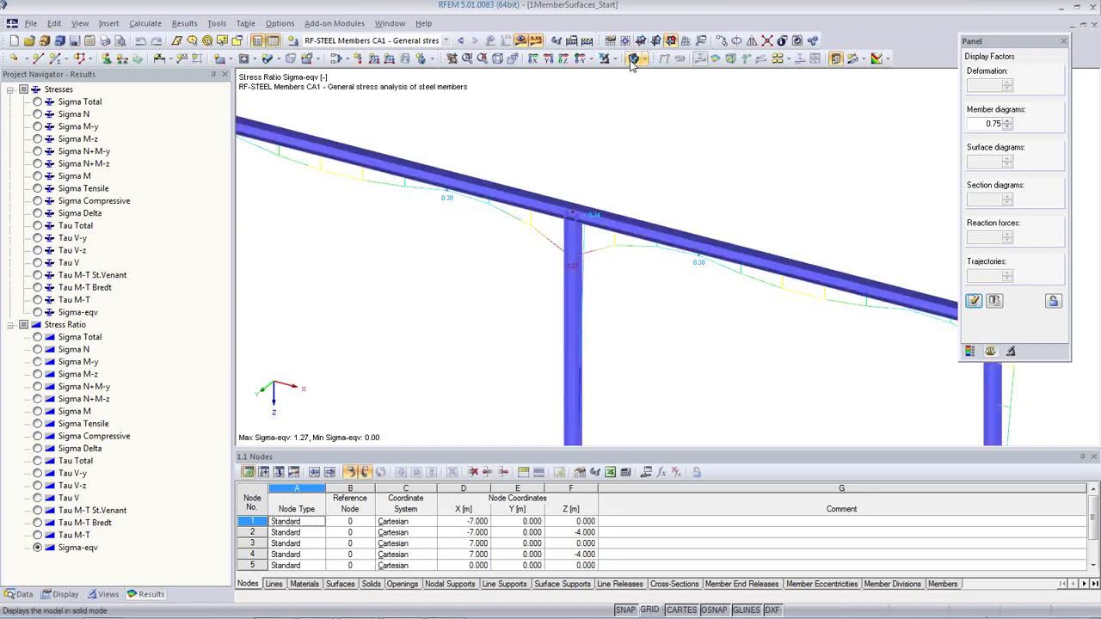
pyautogui.keyDown('ctrl'); pyautogui.moveTo(624, 301); pyautogui.dragTo(560, 255, button='middle'); pyautogui.keyUp('ctrl')
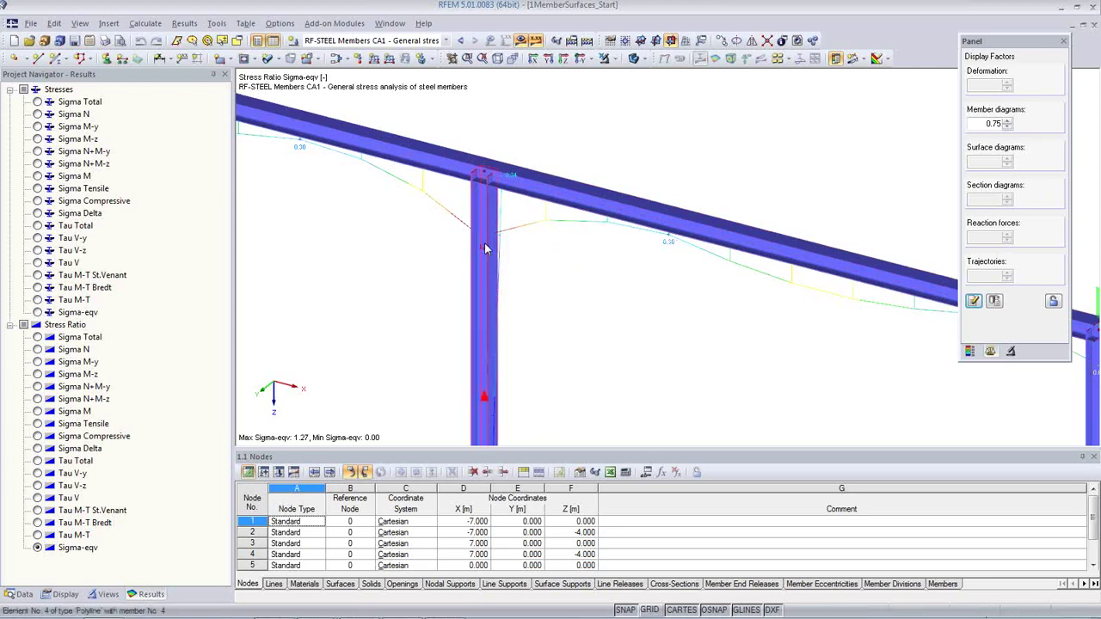
pyautogui.moveTo(484, 242); pyautogui.dragTo(568, 303, button='middle')
pyautogui.scroll(4, 568, 306)
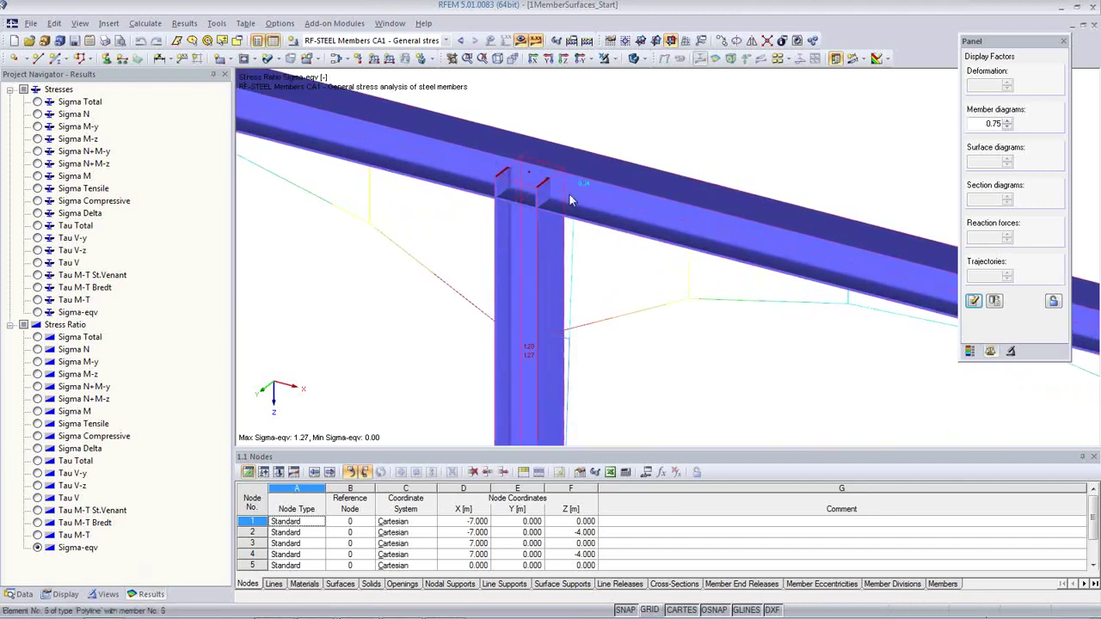
# Step: Return the model to wireframe display and hide the stress ratio results
pyautogui.click(634, 61)
pyautogui.click(633, 62)
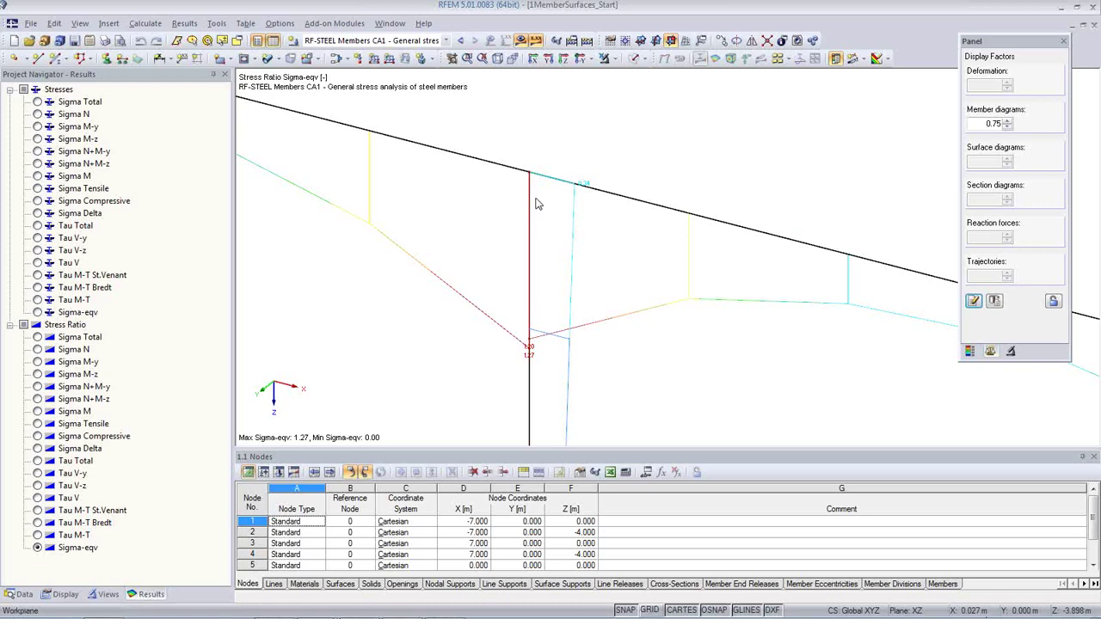
pyautogui.click(521, 41)
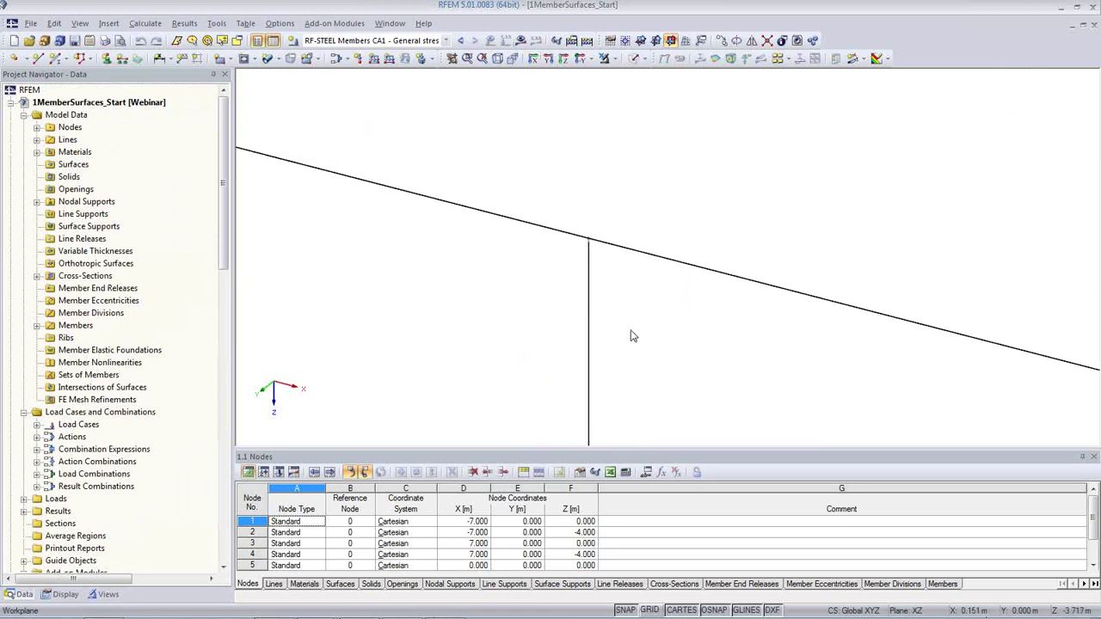
# Step: Divide the sloping beam member on the uphill side of the middle column 0.5 m from its member end
pyautogui.scroll(-3, 616, 311)
pyautogui.moveTo(614, 311); pyautogui.dragTo(598, 289, button='middle')
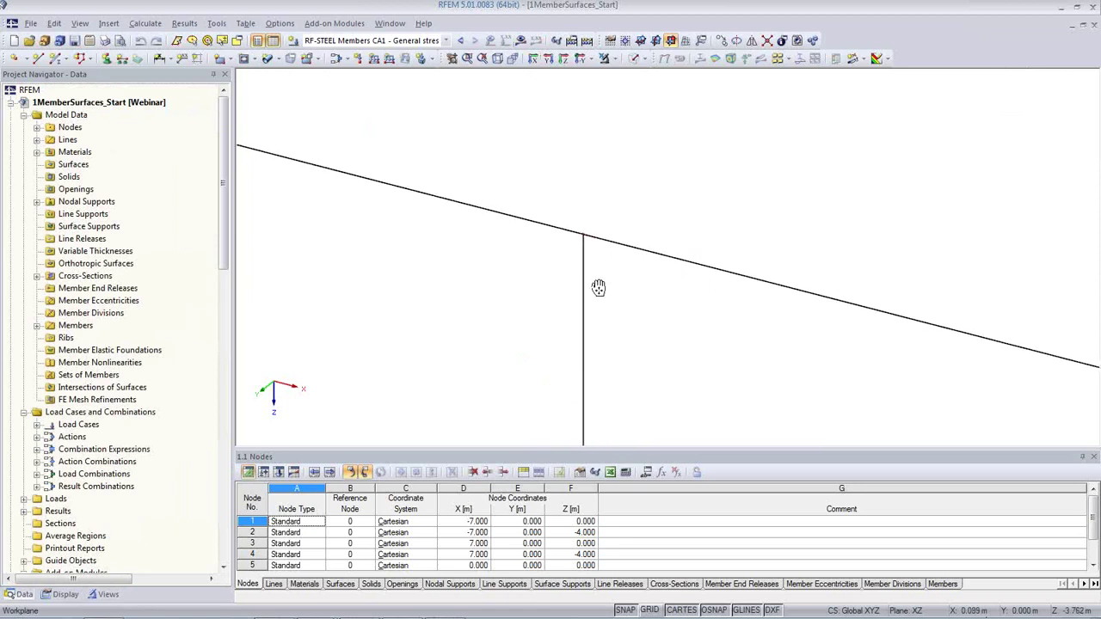
pyautogui.scroll(-1, 566, 308)
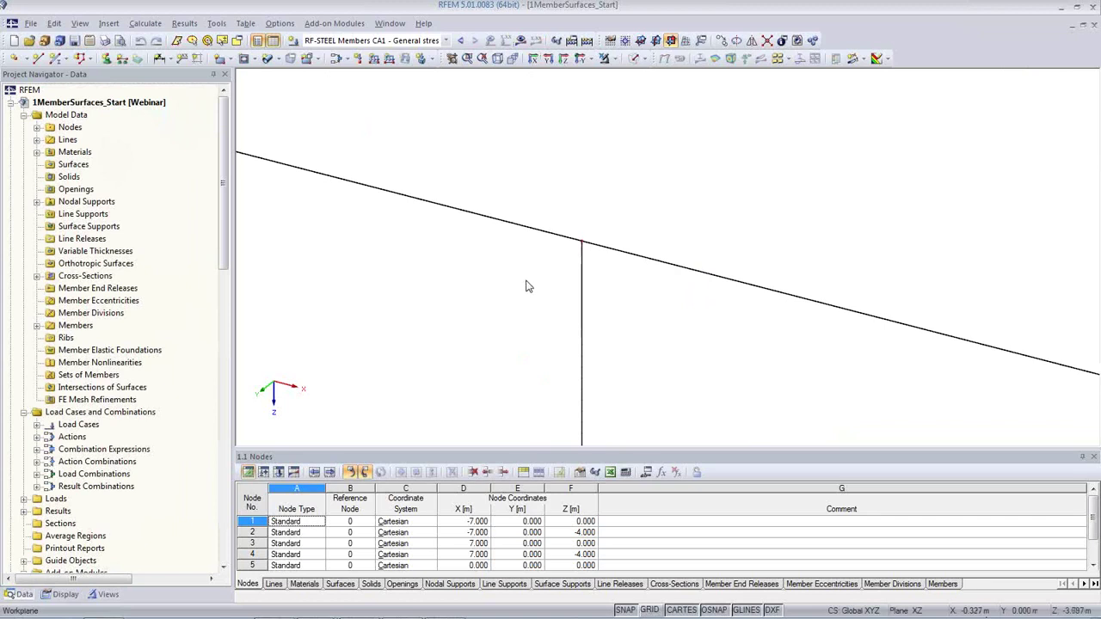
pyautogui.scroll(-2, 525, 284)
pyautogui.moveTo(524, 289); pyautogui.dragTo(597, 259, button='middle')
pyautogui.scroll(-2, 596, 258)
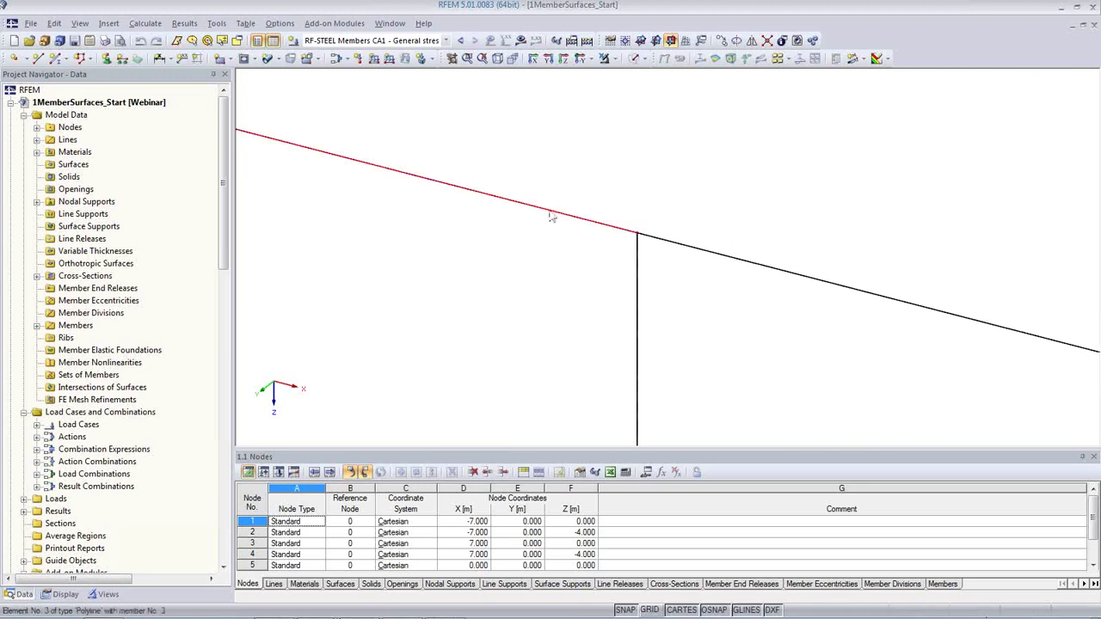
pyautogui.moveTo(516, 271); pyautogui.dragTo(596, 276, button='middle')
pyautogui.scroll(-3, 576, 275)
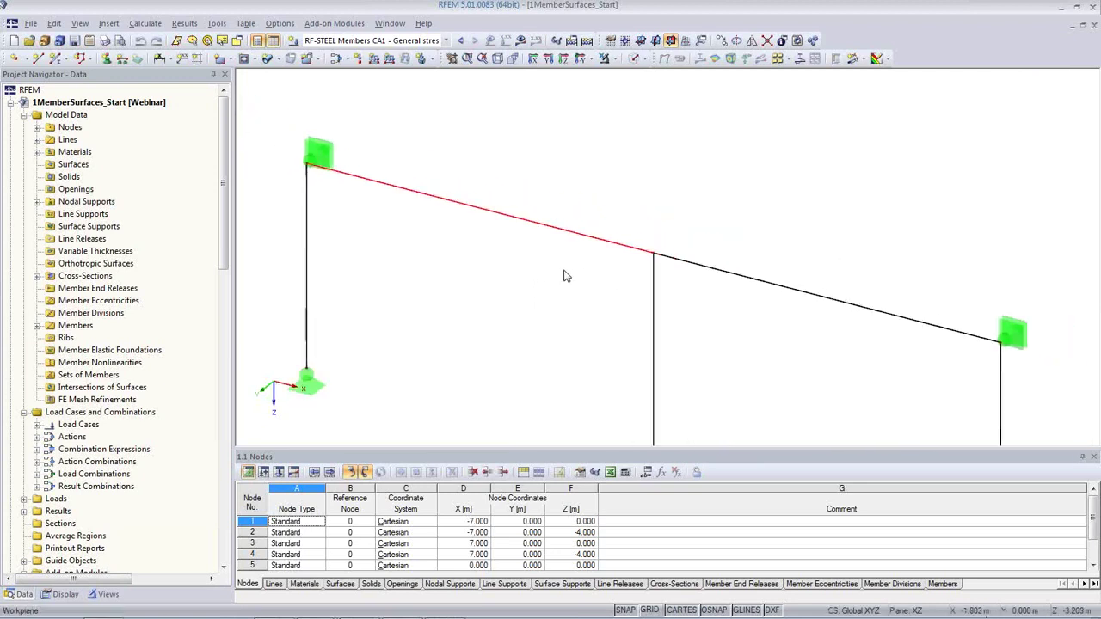
pyautogui.scroll(1, 551, 270)
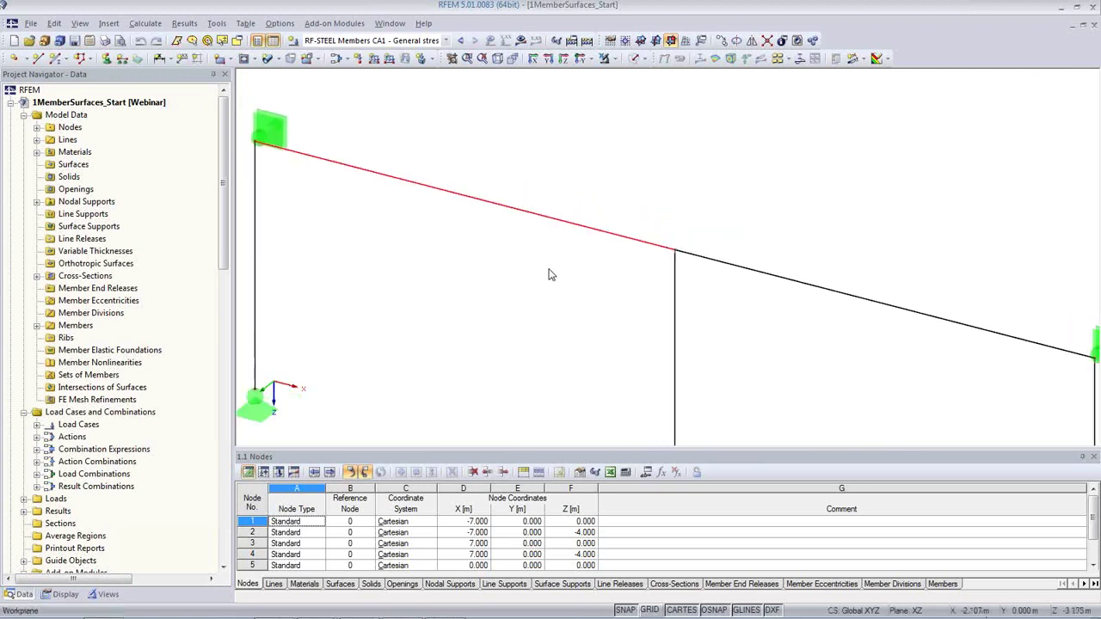
pyautogui.rightClick(556, 226)
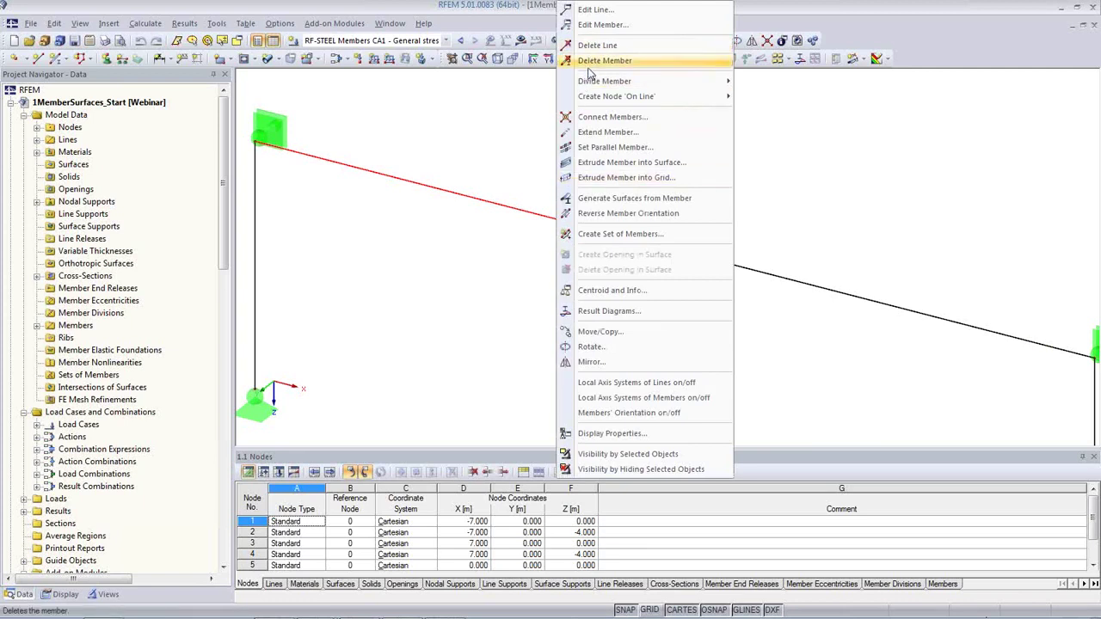
pyautogui.moveTo(593, 84)
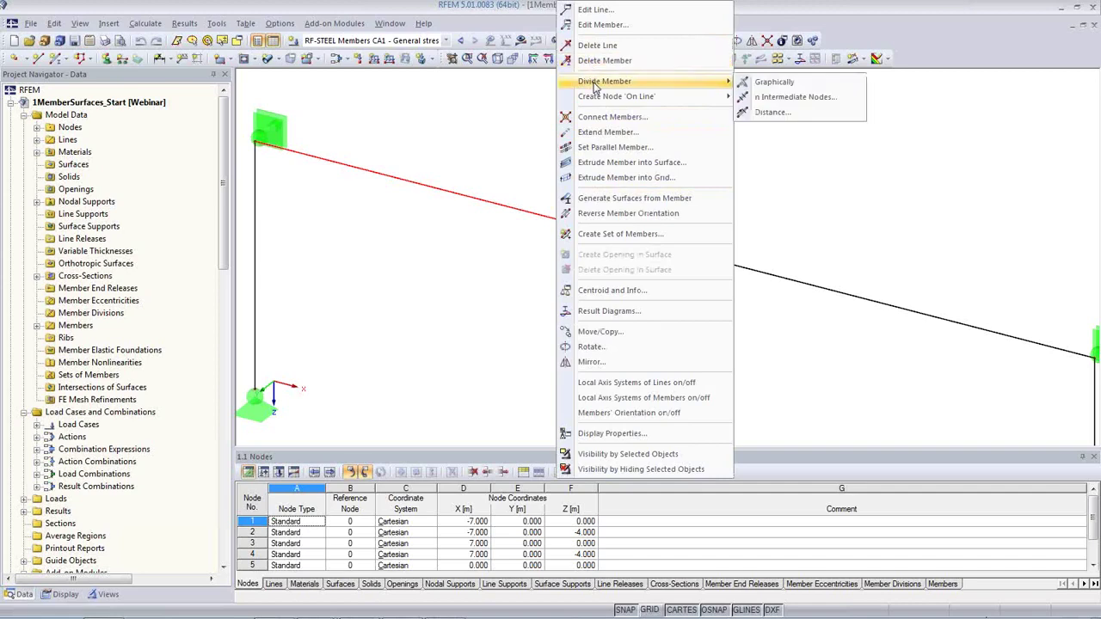
pyautogui.click(785, 114)
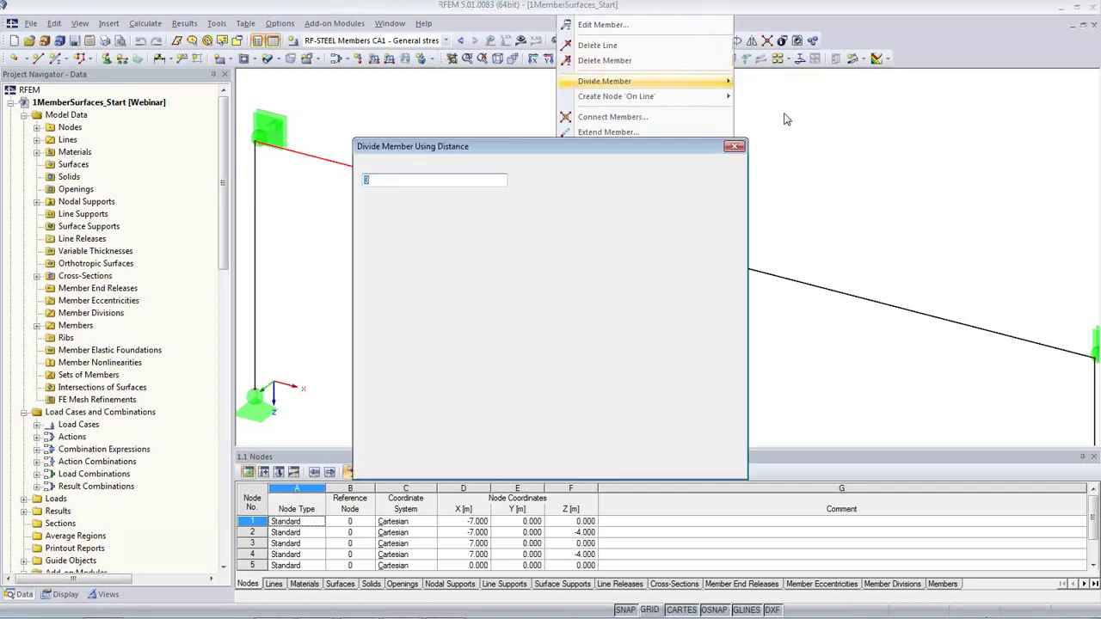
pyautogui.moveTo(645, 89); pyautogui.dragTo(523, 268)
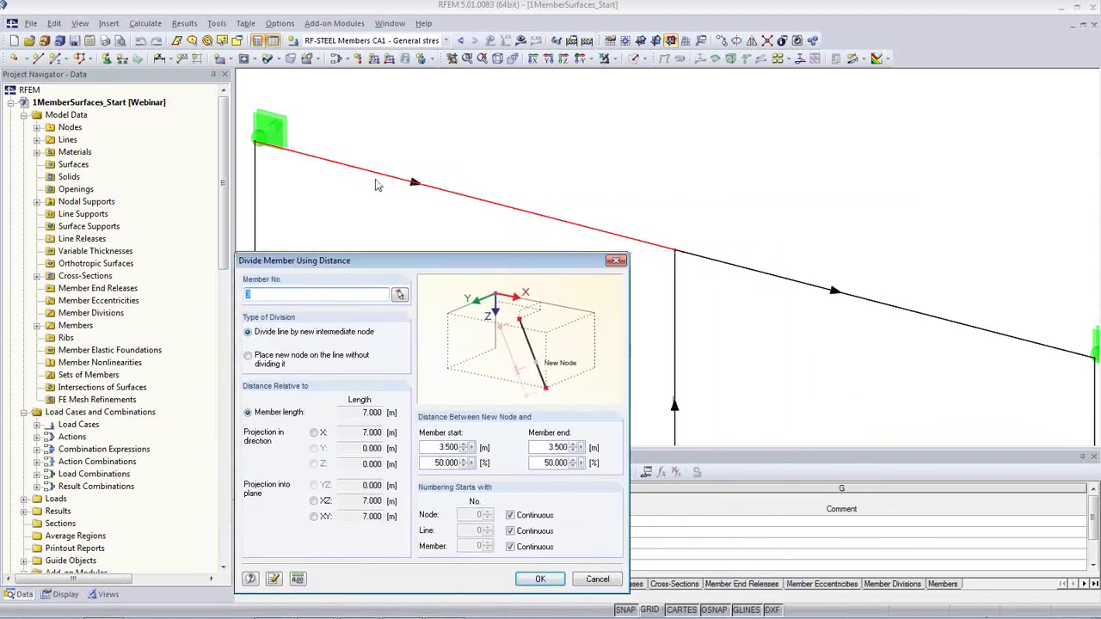
pyautogui.moveTo(431, 268); pyautogui.dragTo(424, 232)
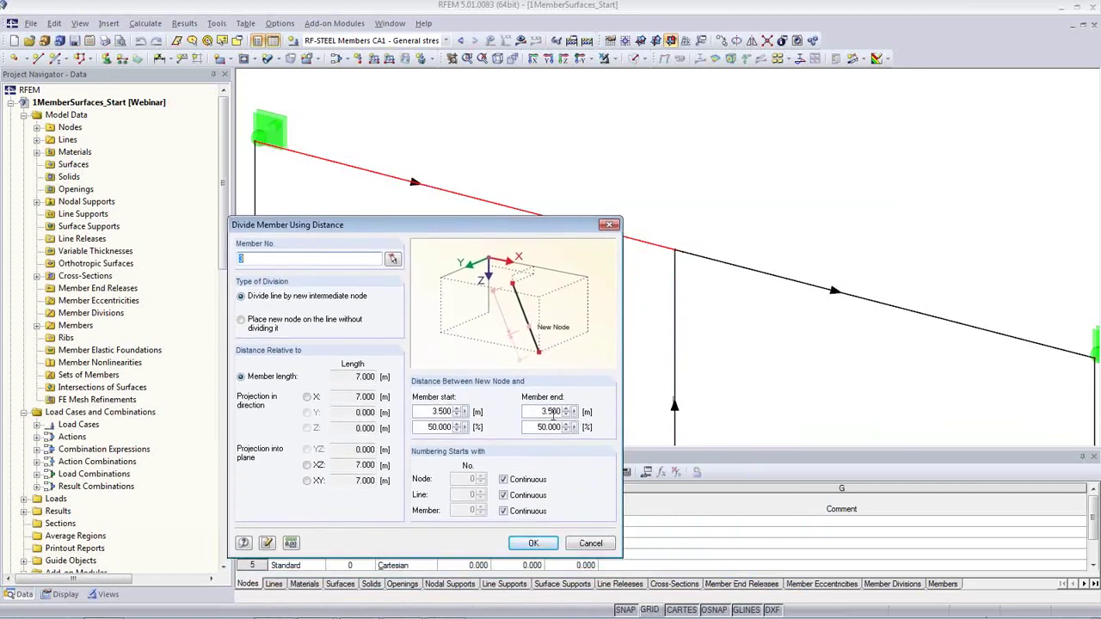
pyautogui.click(534, 414)
pyautogui.write('0.5')
pyautogui.click(533, 542)
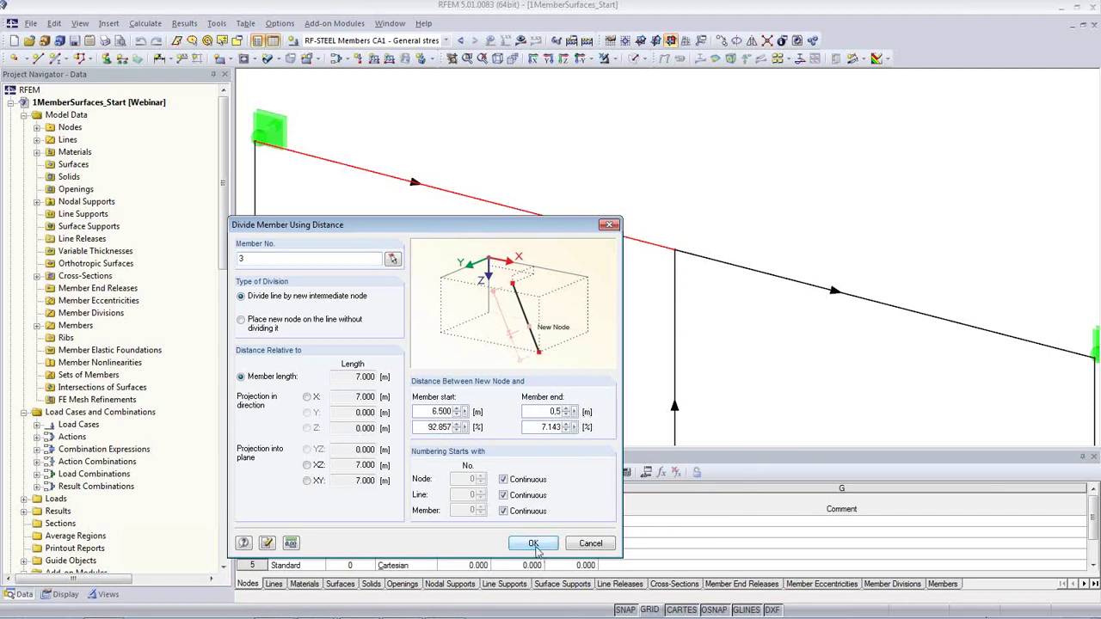
# Step: Display the loads of load case LC1 - Self-weight and check the member load on the short beam segment at the column
pyautogui.moveTo(648, 251); pyautogui.dragTo(588, 202, button='middle')
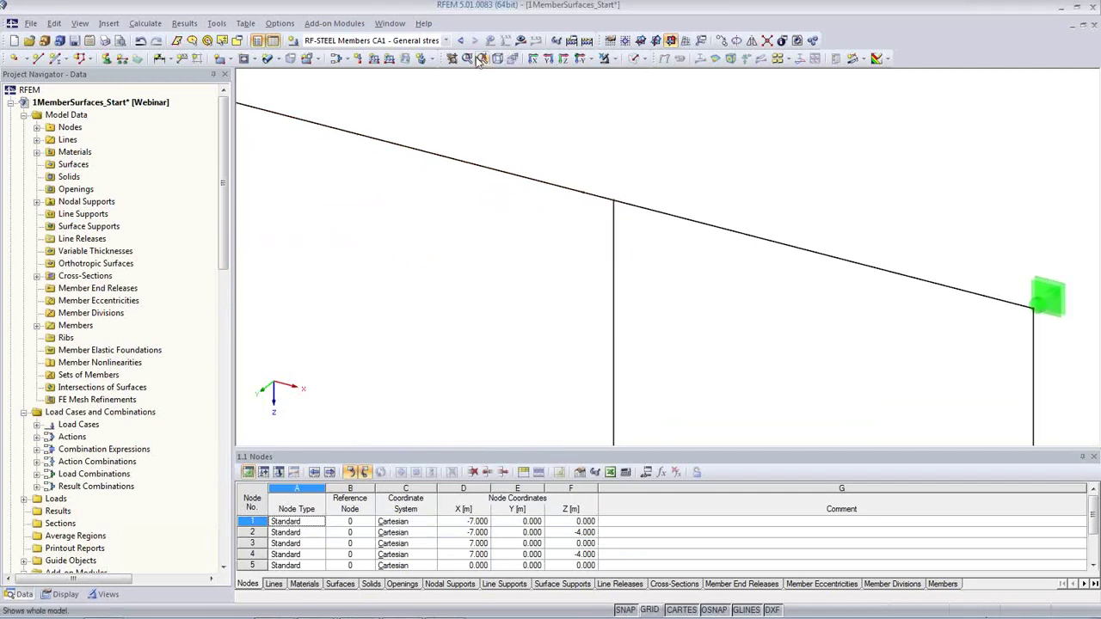
pyautogui.click(436, 40)
pyautogui.click(331, 52)
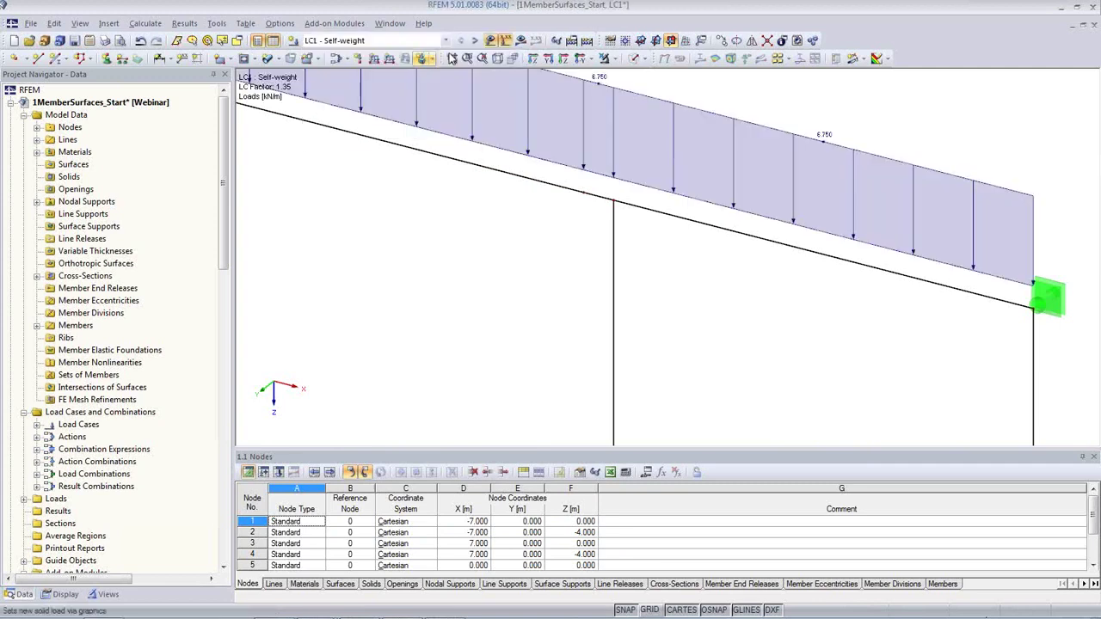
pyautogui.moveTo(537, 296); pyautogui.dragTo(540, 330, button='middle')
pyautogui.scroll(-1, 561, 309)
pyautogui.click(605, 185)
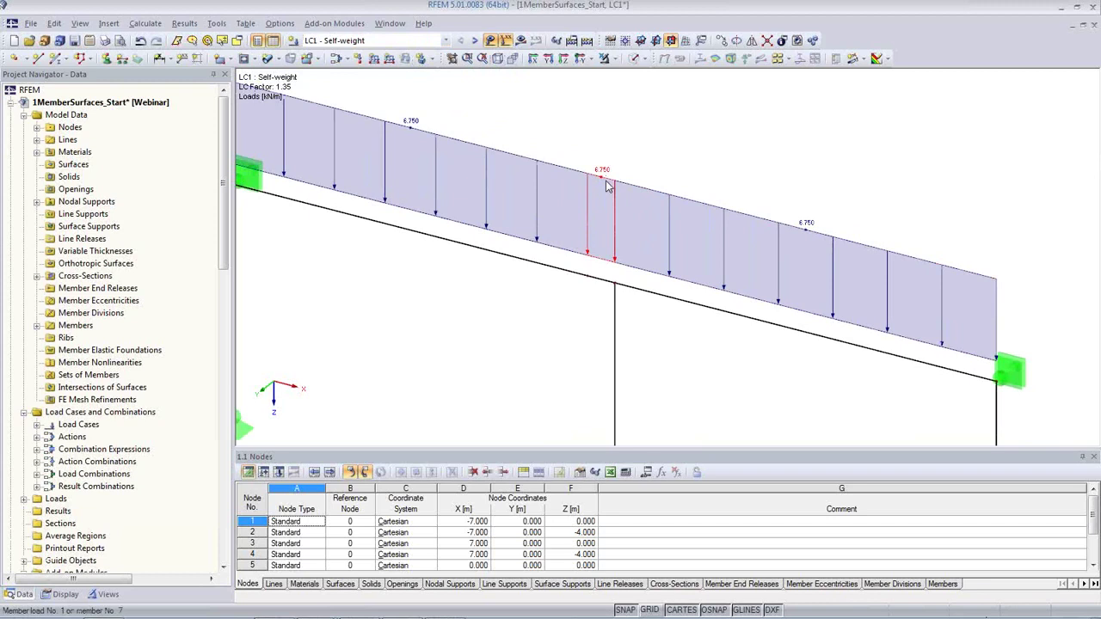
# Step: Divide the sloping beam member on the downhill side of the middle column 0.5 m from its member start
pyautogui.click(667, 332)
pyautogui.click(672, 299)
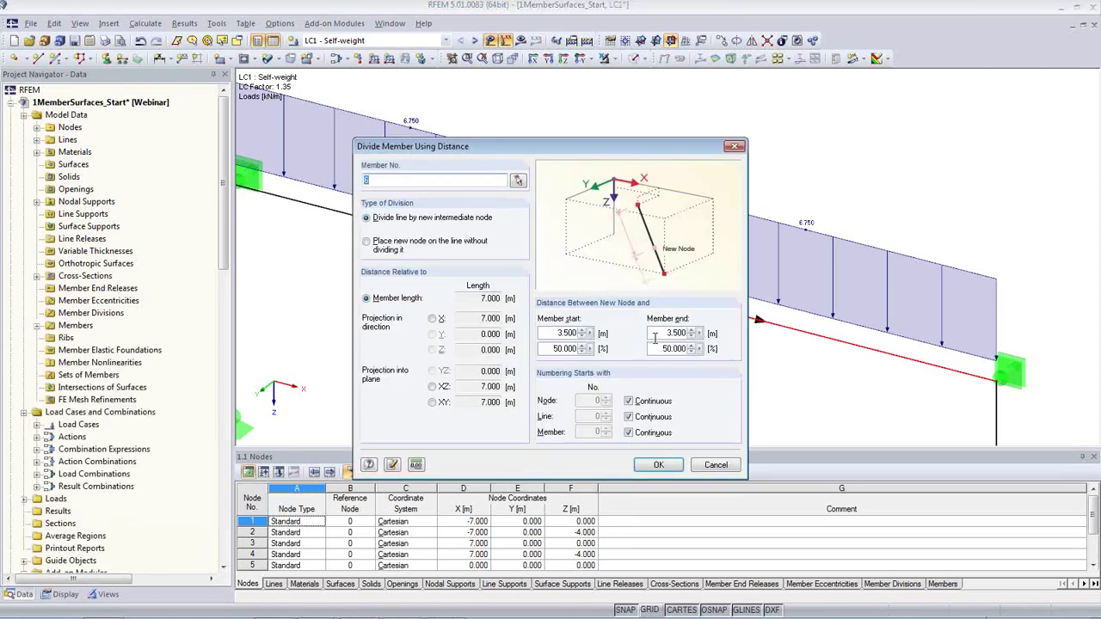
pyautogui.doubleClick(555, 333)
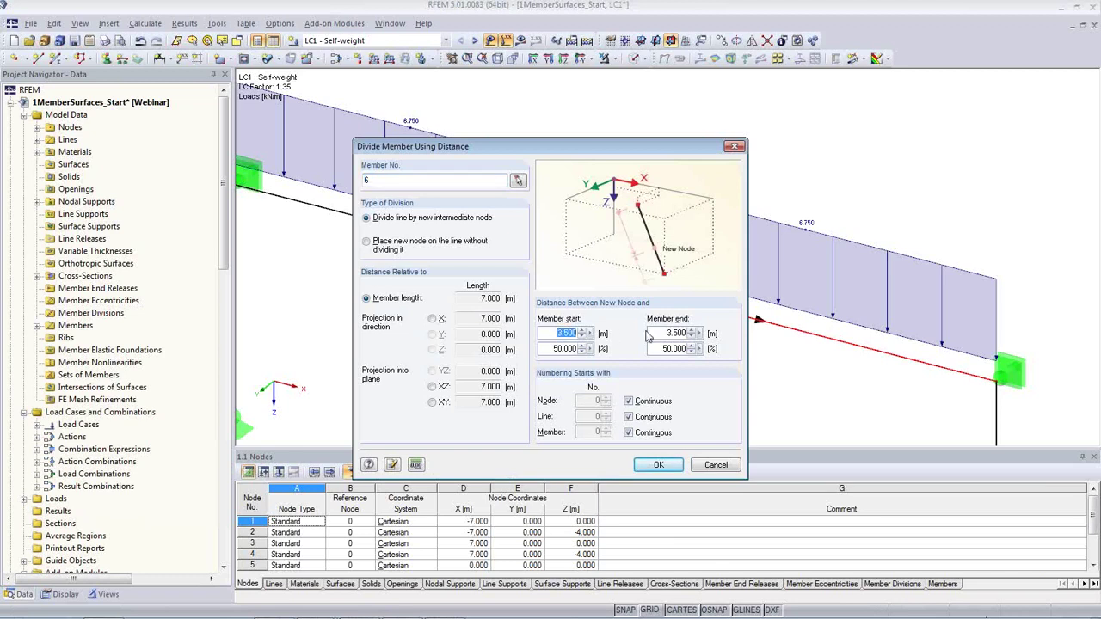
pyautogui.write('0.5')
pyautogui.click(657, 465)
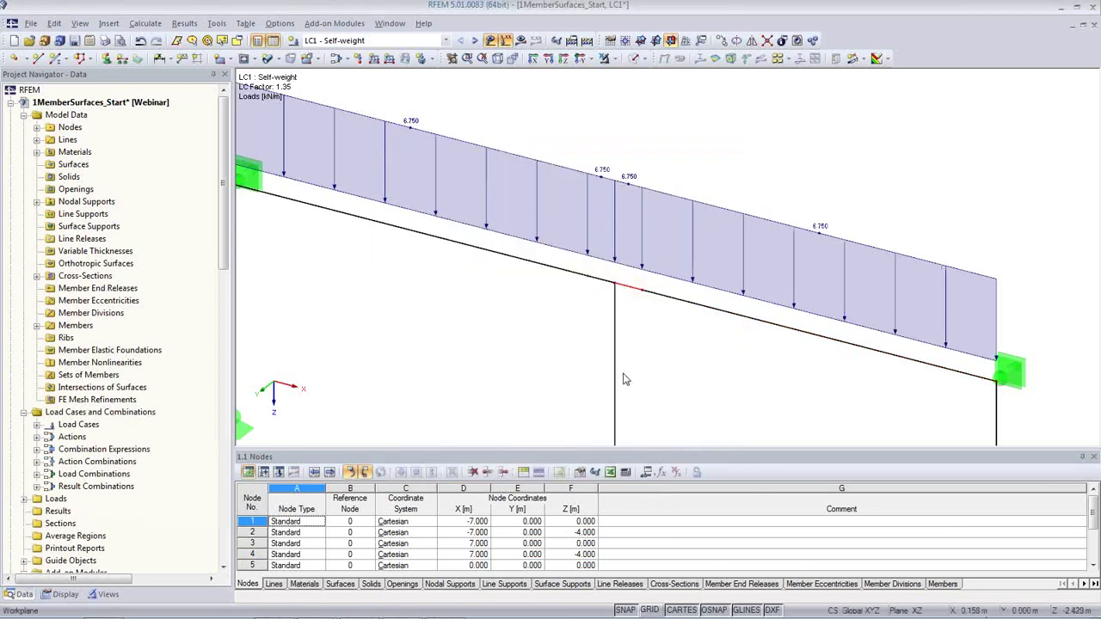
# Step: Divide the middle column 0.5 m below its upper end, measured from the member end
pyautogui.click(616, 370)
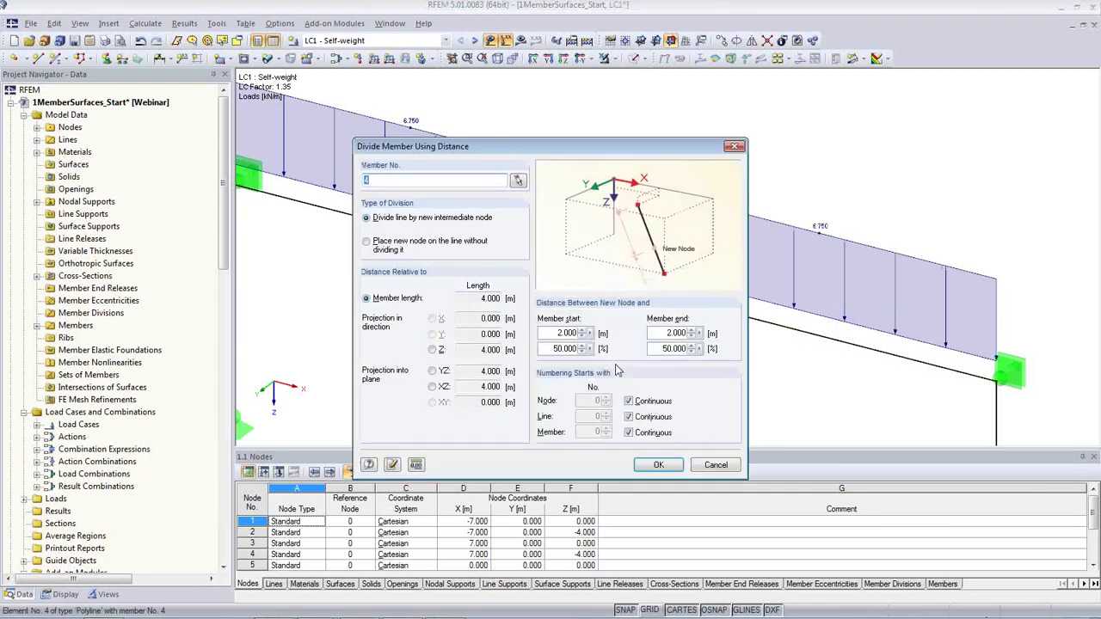
pyautogui.doubleClick(654, 333)
pyautogui.write('0.5')
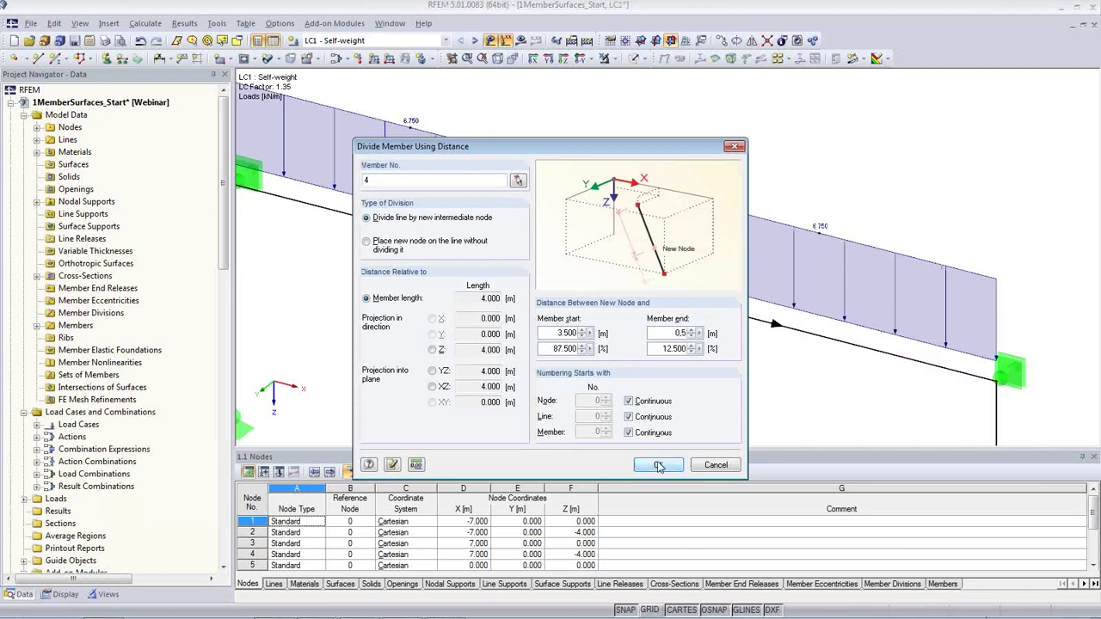
pyautogui.click(658, 464)
# Step: Hide the load display around the middle-column joint
pyautogui.moveTo(689, 387); pyautogui.dragTo(662, 339, button='middle')
pyautogui.scroll(2, 658, 311)
pyautogui.click(489, 40)
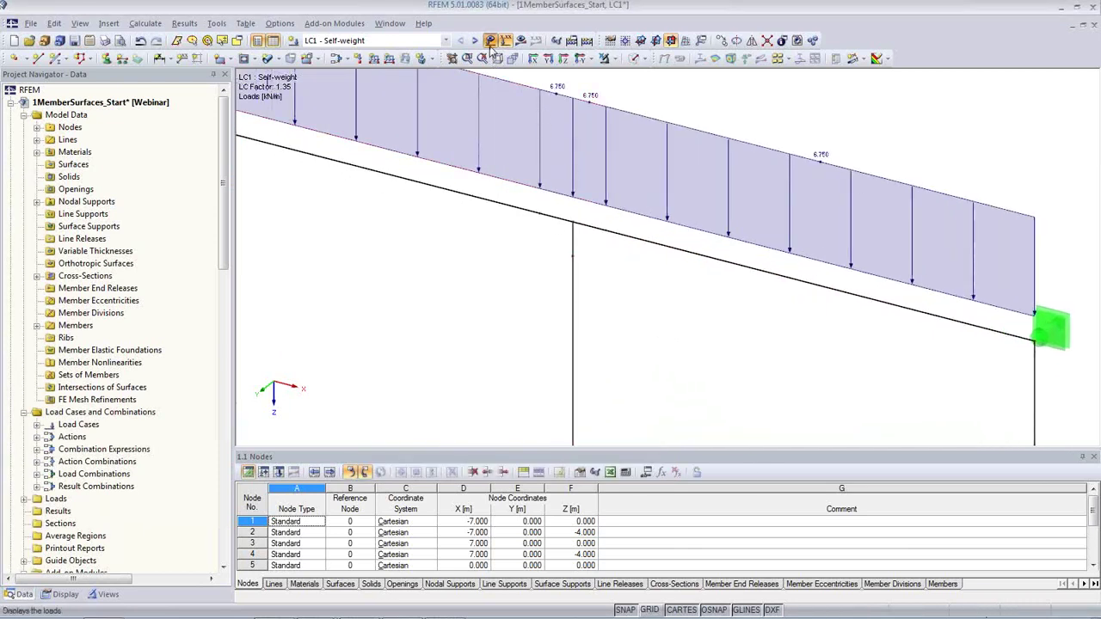
# Step: Select the three short members meeting at the middle-column joint and restrict visibility to these selected objects
pyautogui.scroll(1, 572, 253)
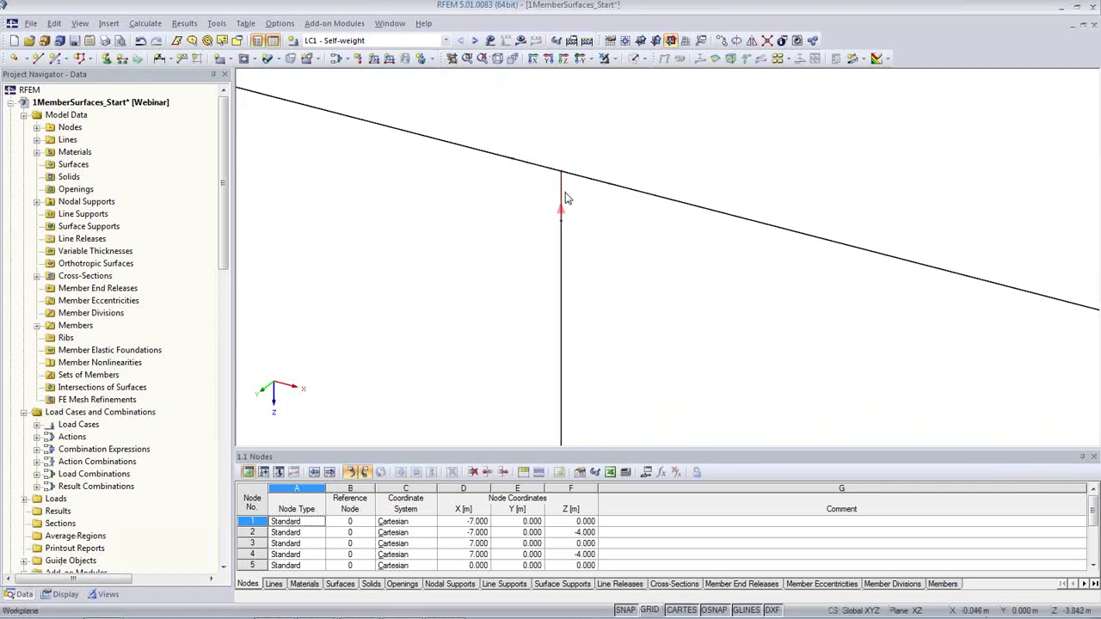
pyautogui.moveTo(541, 238); pyautogui.dragTo(521, 312, button='middle')
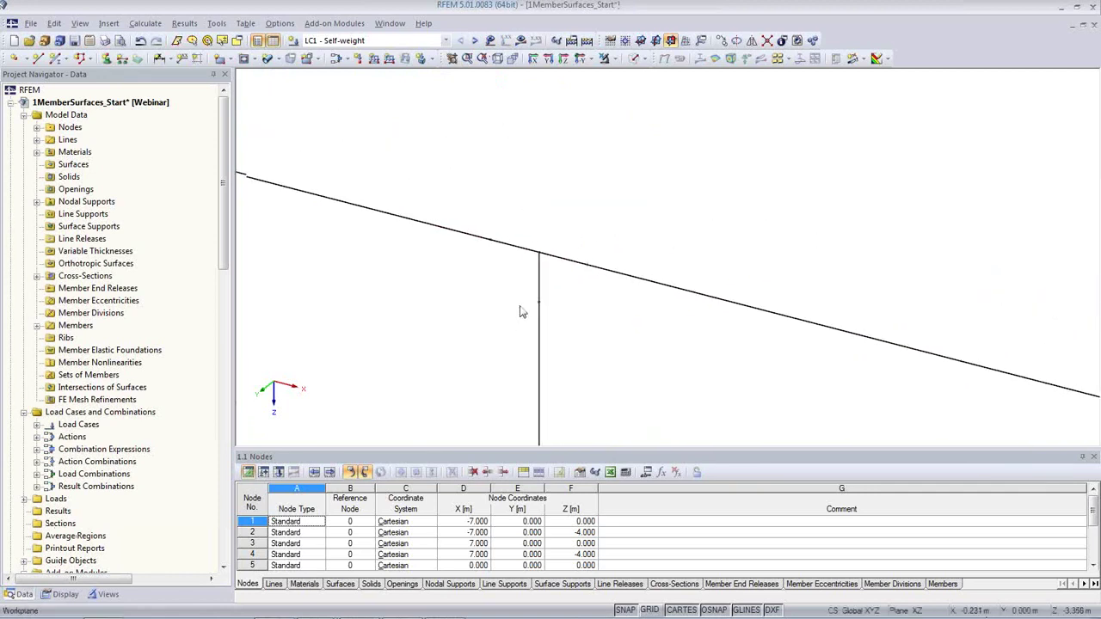
pyautogui.moveTo(454, 165); pyautogui.dragTo(662, 353)
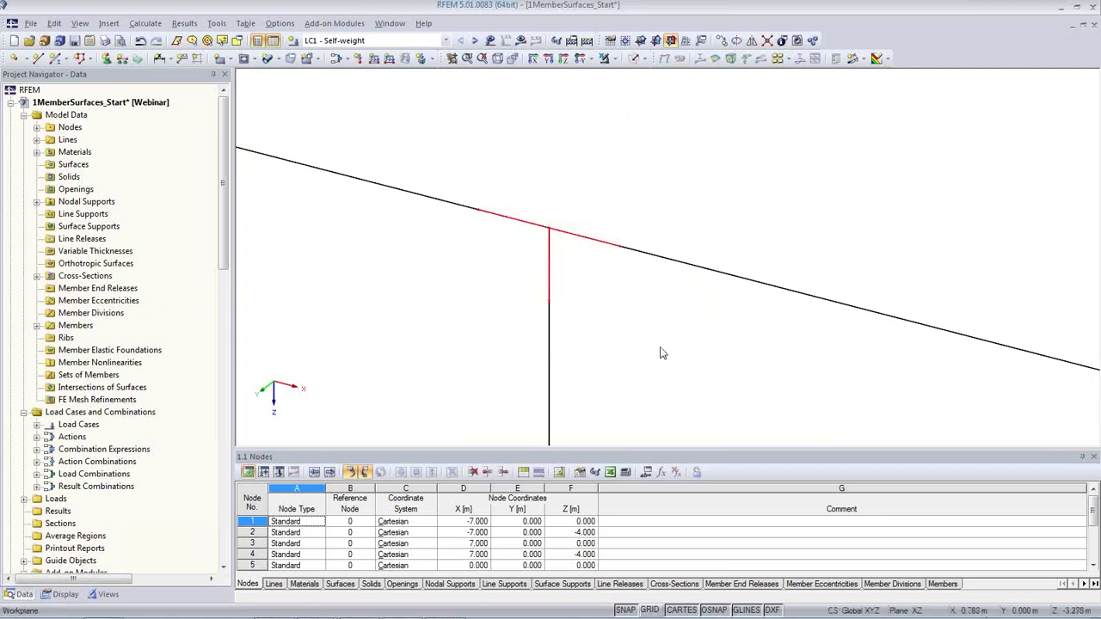
pyautogui.click(613, 59)
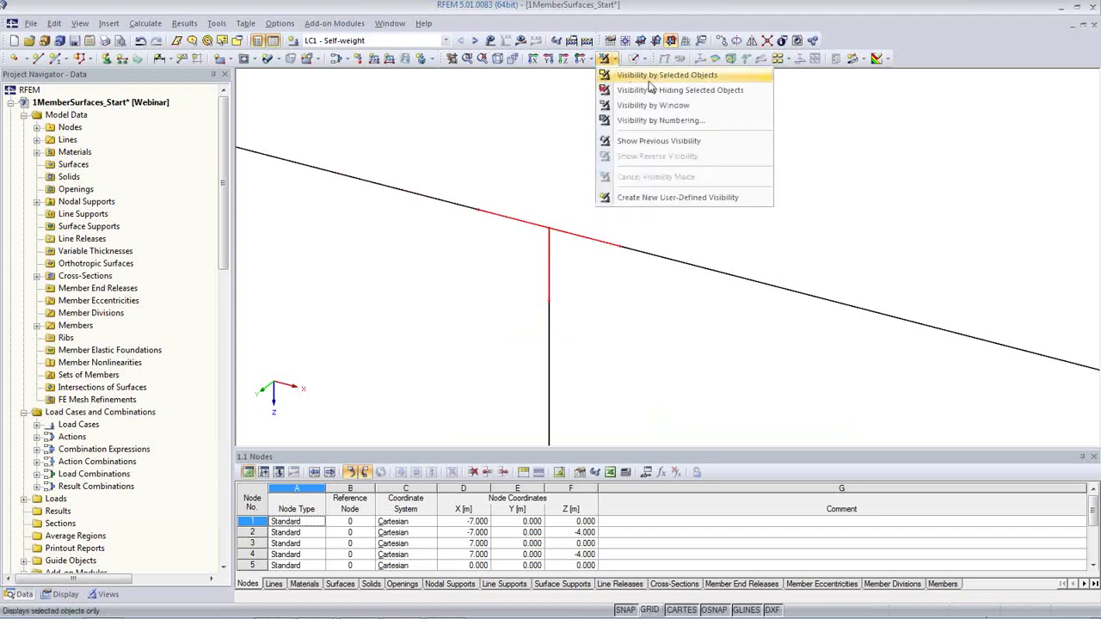
pyautogui.click(651, 76)
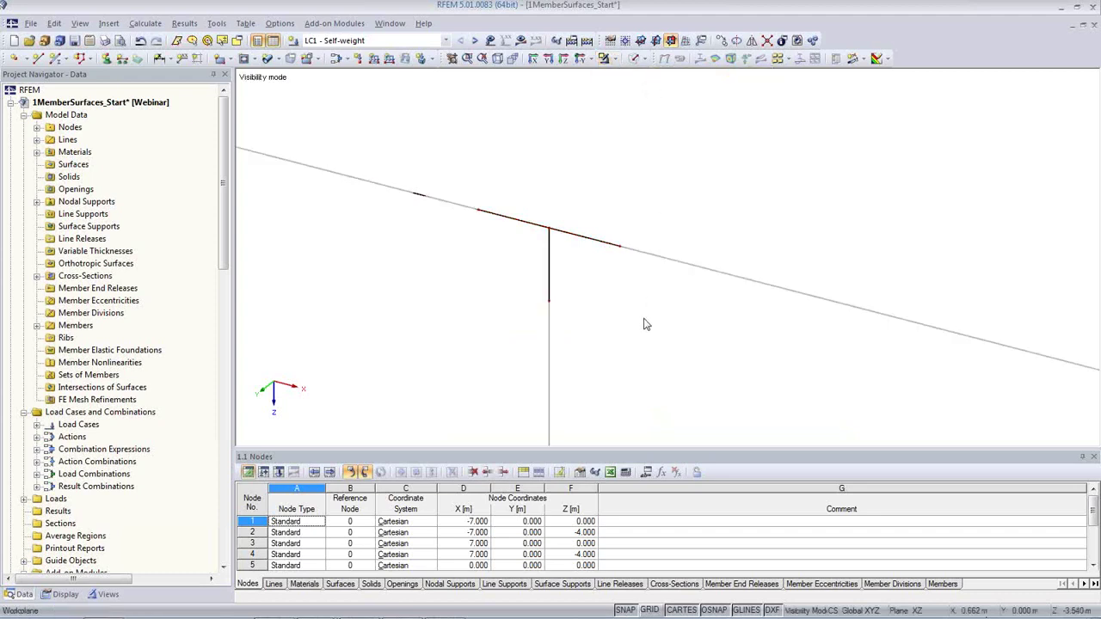
# Step: Show the model as transparent solids and generate surfaces from the three short members at the joint
pyautogui.moveTo(644, 324); pyautogui.dragTo(709, 296, button='middle')
pyautogui.scroll(2, 688, 291)
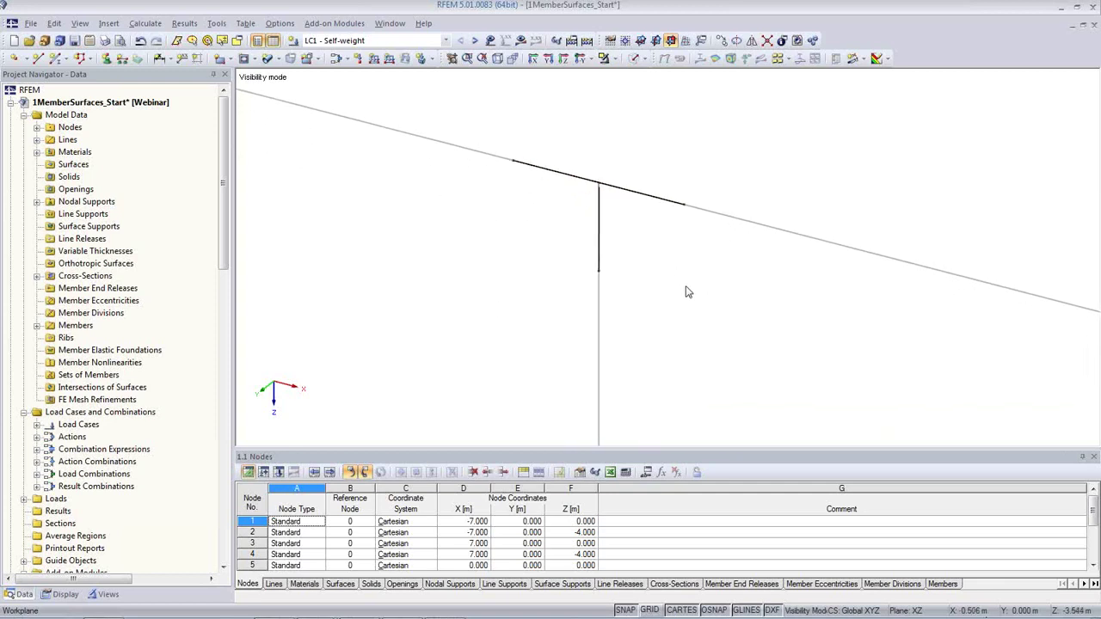
pyautogui.moveTo(688, 288); pyautogui.dragTo(614, 319, button='middle')
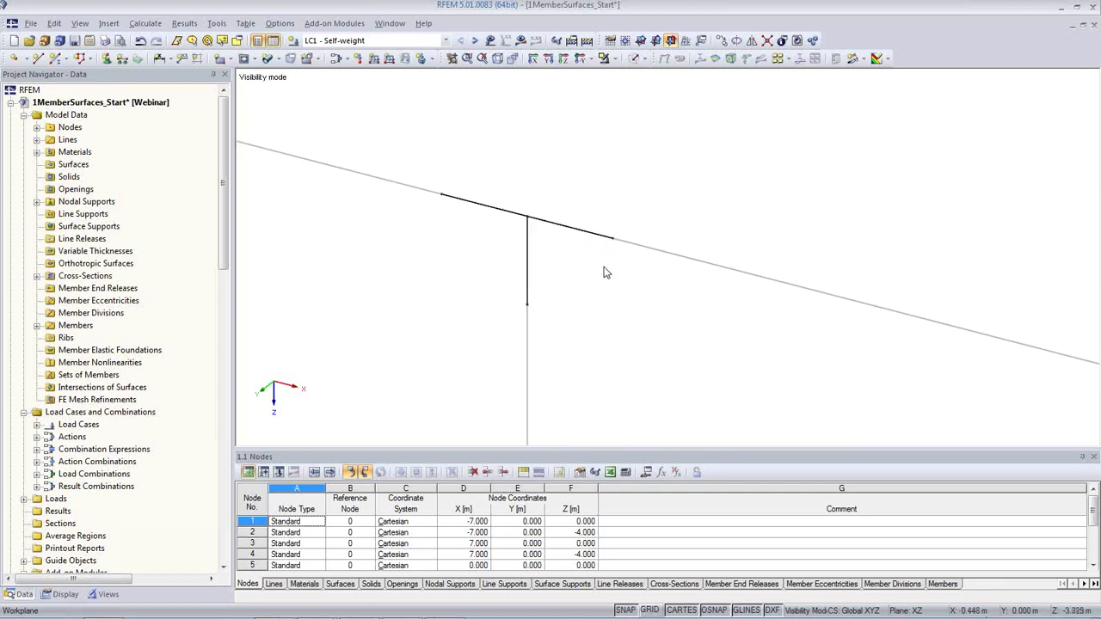
pyautogui.click(634, 61)
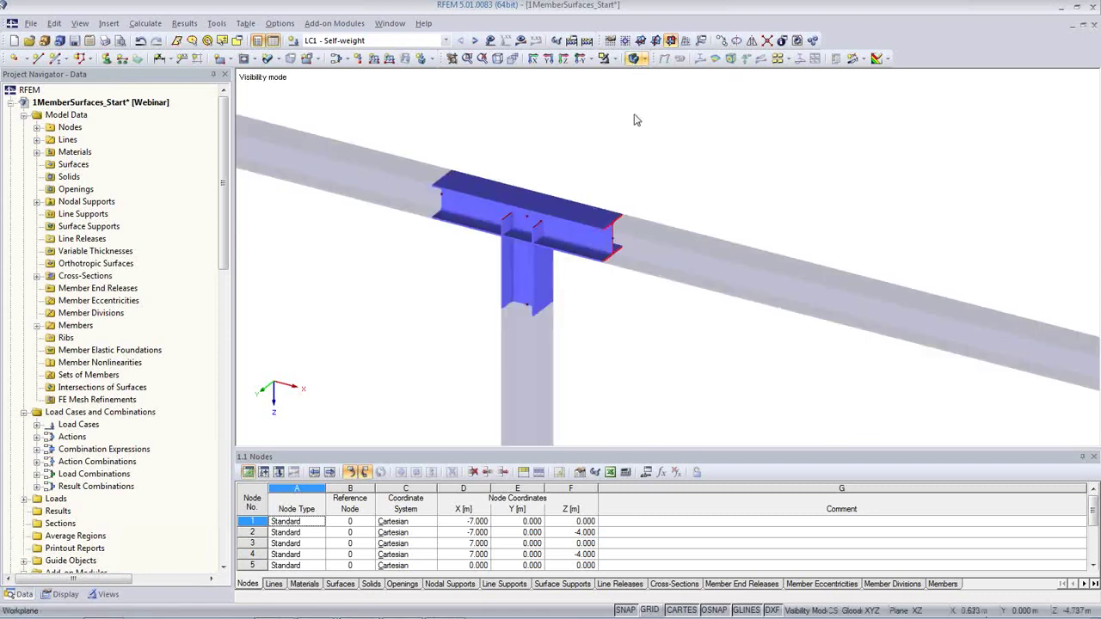
pyautogui.click(636, 57)
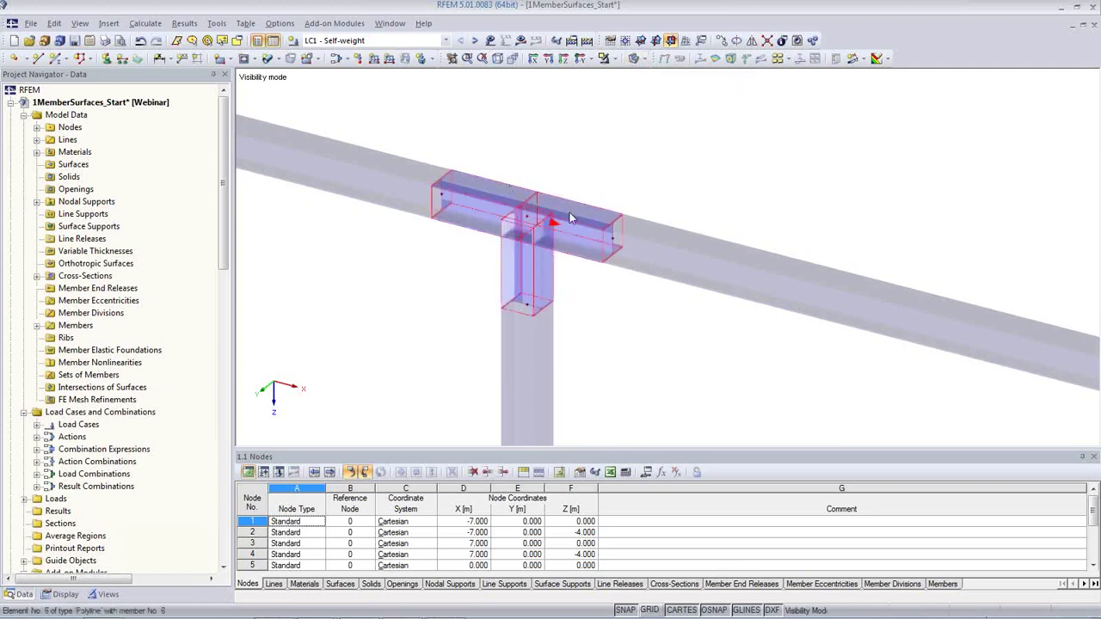
pyautogui.moveTo(572, 219)
pyautogui.rightClick(573, 219)
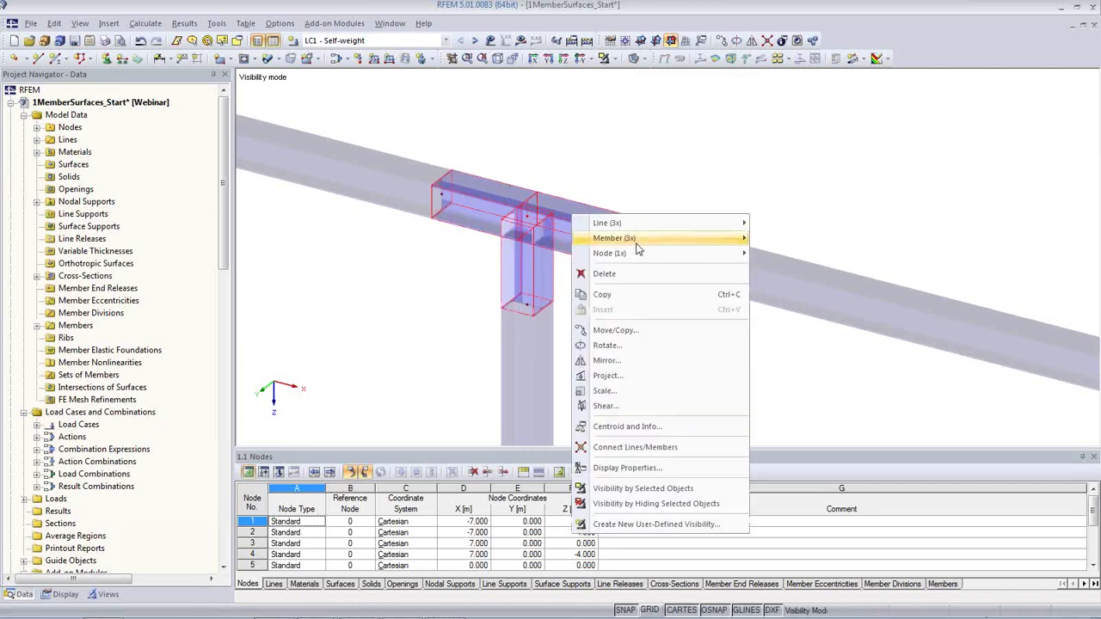
pyautogui.moveTo(638, 245)
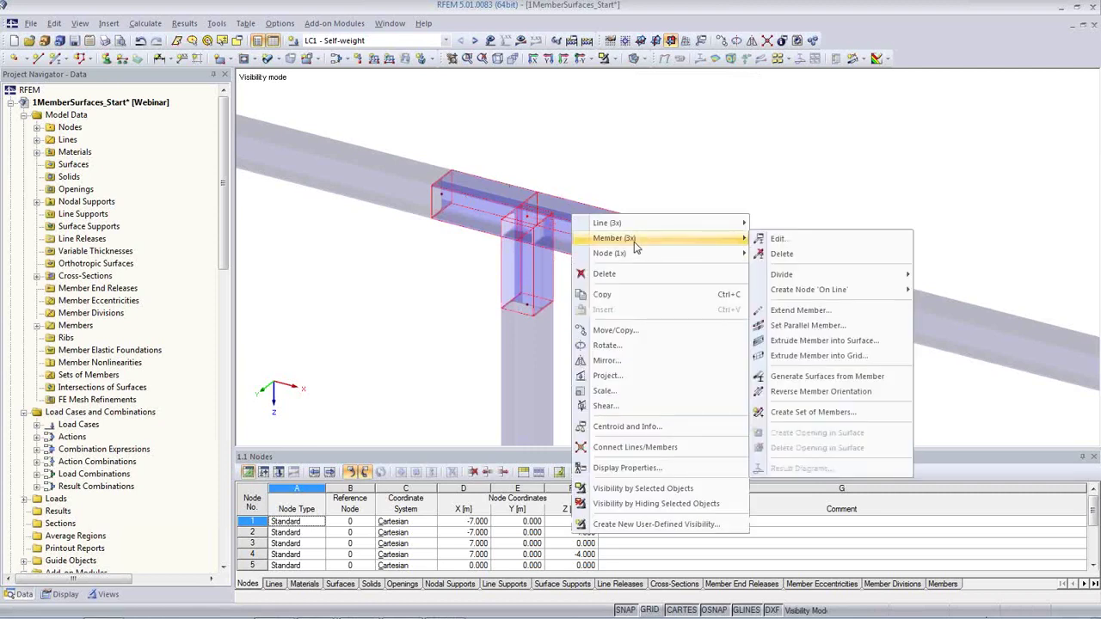
pyautogui.click(826, 378)
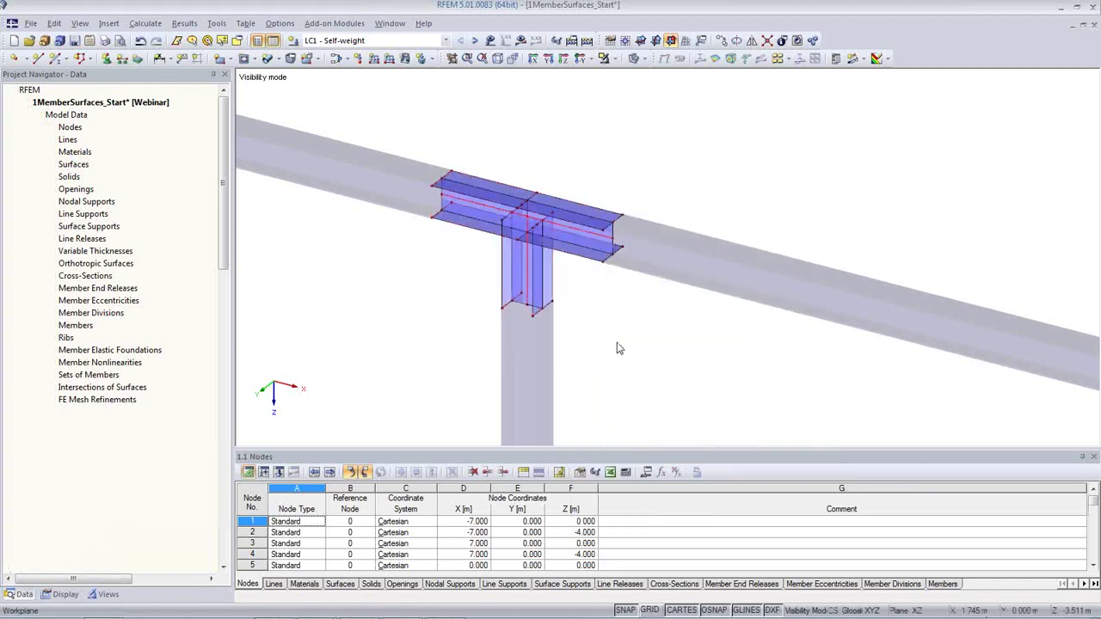
# Step: Inspect the properties of the beam's lower-flange surface on the downhill side of the column, then close them without changes
pyautogui.scroll(3, 607, 275)
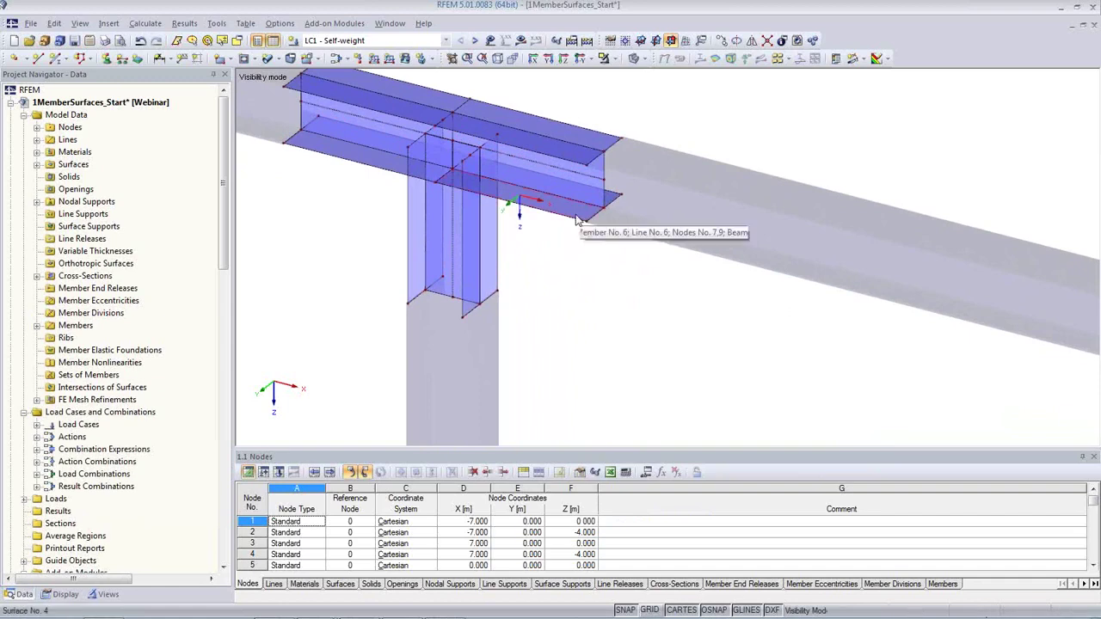
pyautogui.doubleClick(533, 205)
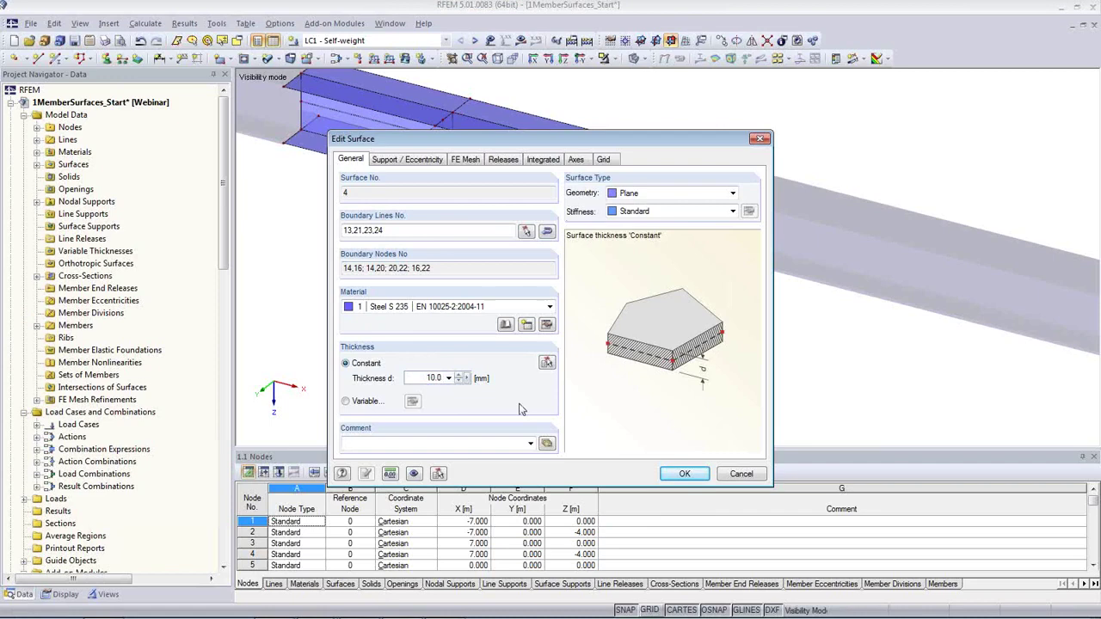
pyautogui.click(738, 474)
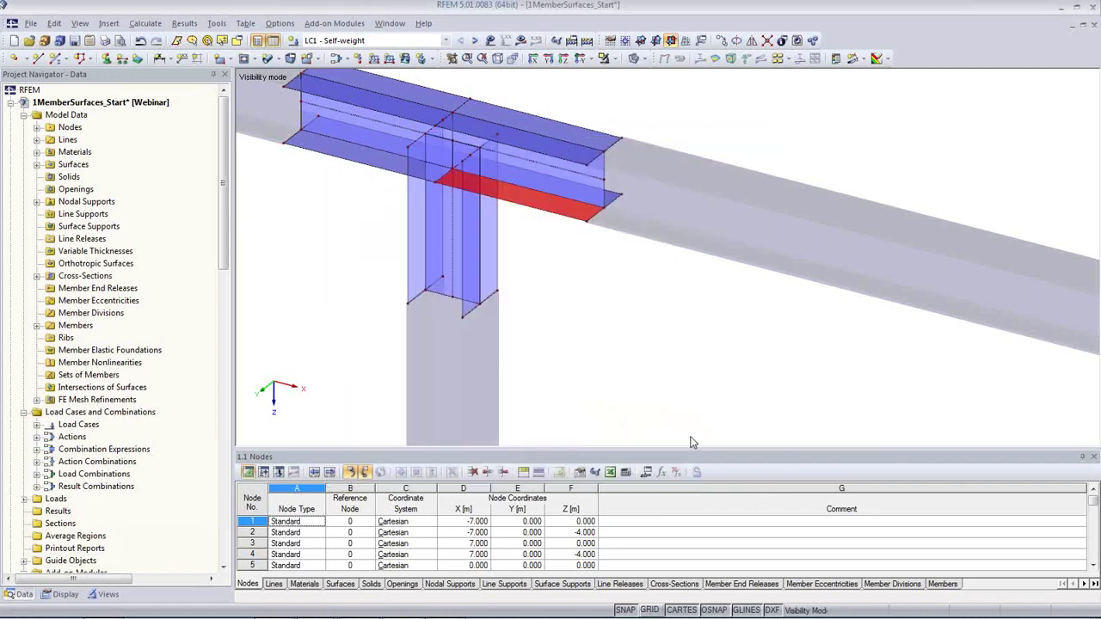
# Step: Inspect the properties of the beam's web surface on the +X side of the column, then close them without changes
pyautogui.doubleClick(582, 194)
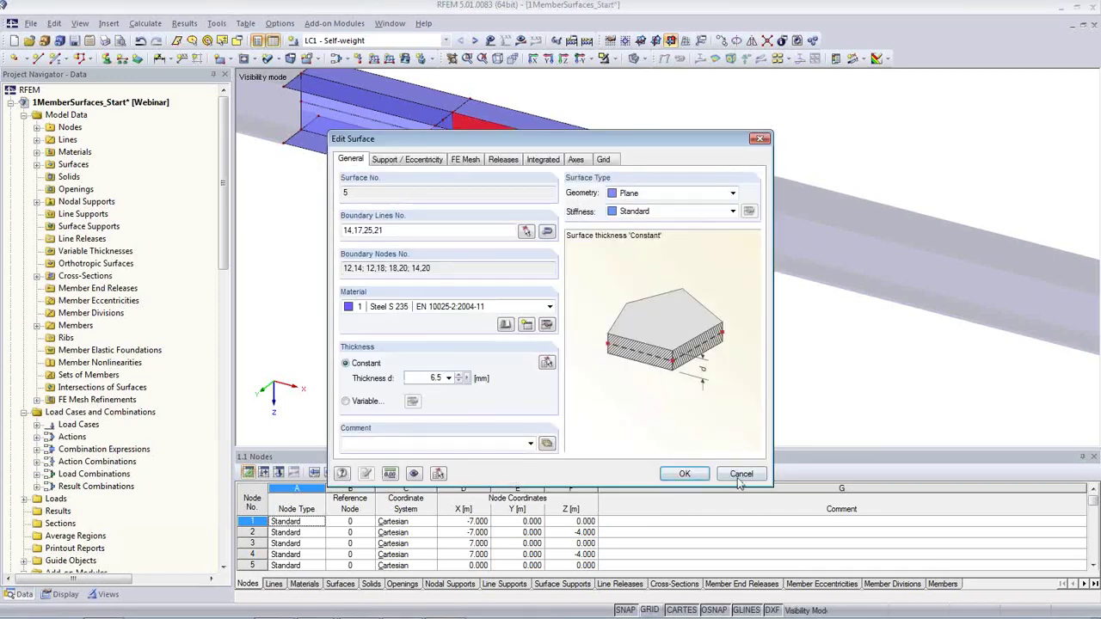
pyautogui.click(739, 478)
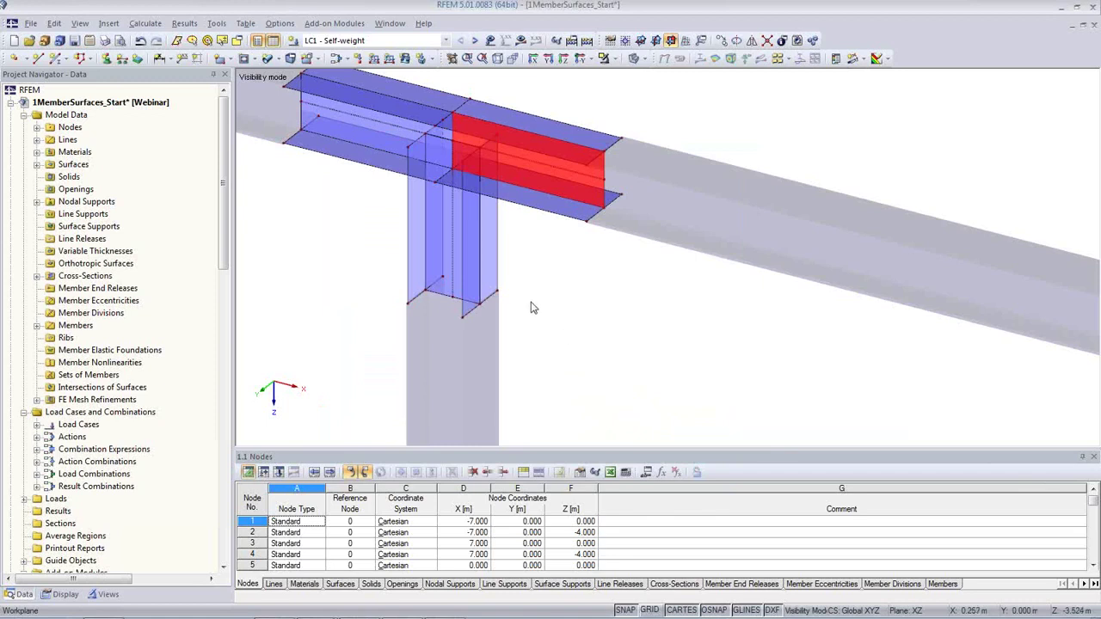
pyautogui.click(316, 280)
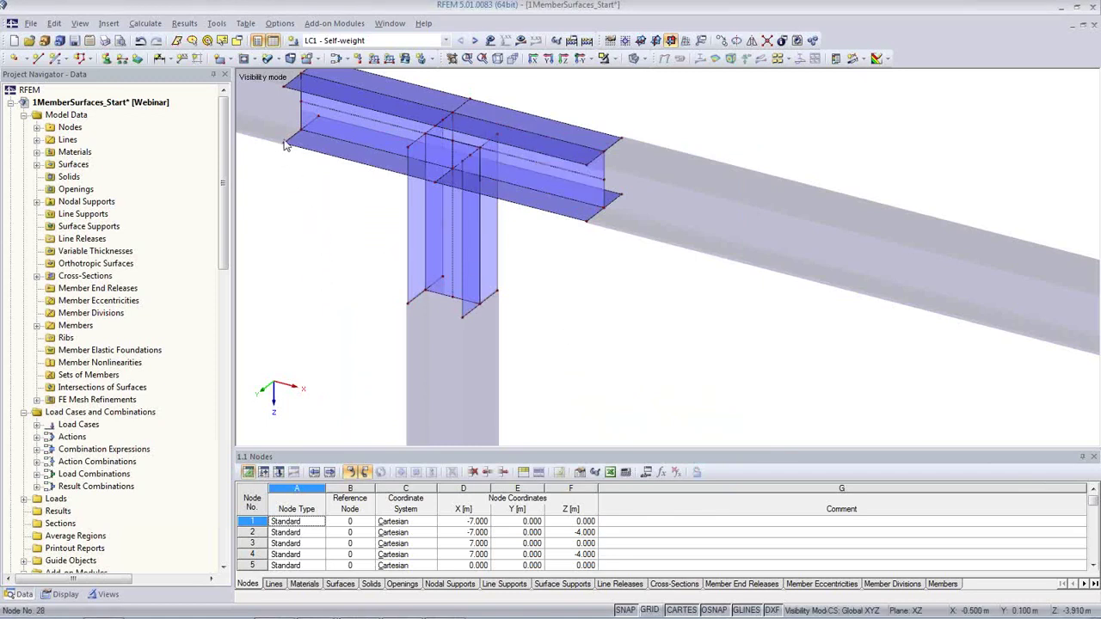
# Step: Display the joint model in wireframe so its surface edges and nodes are accessible
pyautogui.scroll(-3, 314, 242)
pyautogui.moveTo(325, 266); pyautogui.dragTo(465, 328, button='middle')
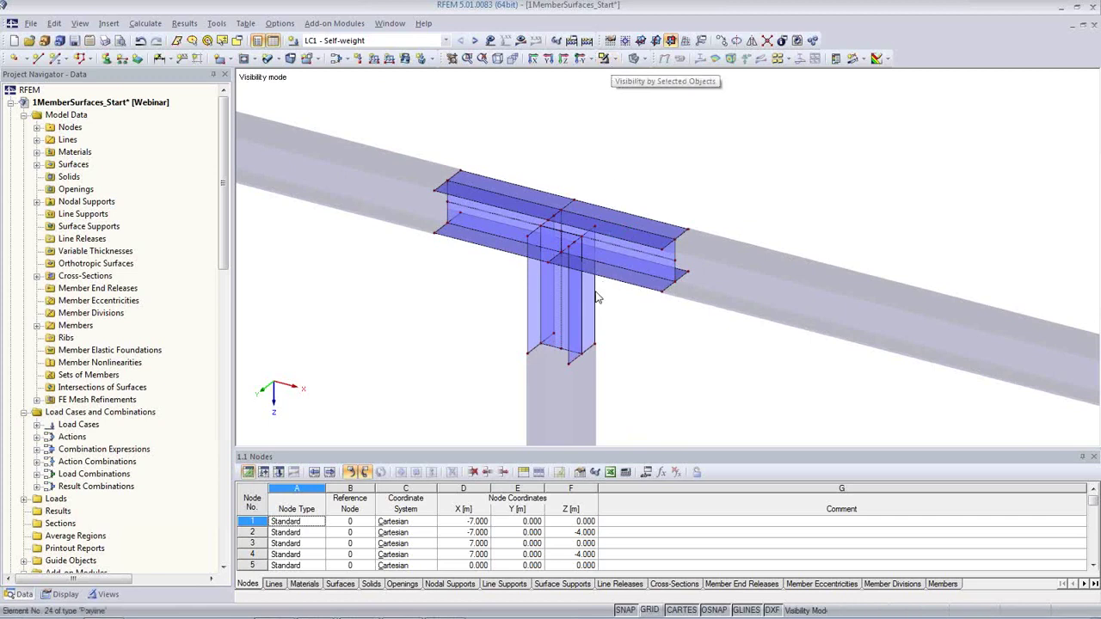
pyautogui.keyDown('ctrl'); pyautogui.moveTo(589, 301); pyautogui.dragTo(614, 287, button='middle'); pyautogui.keyUp('ctrl')
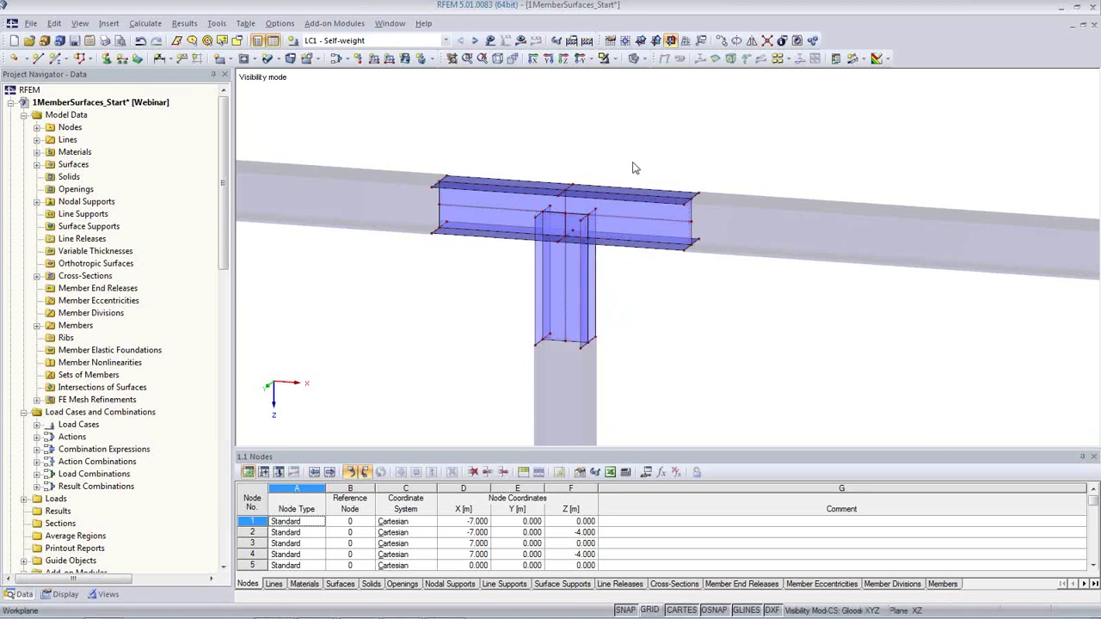
pyautogui.click(611, 59)
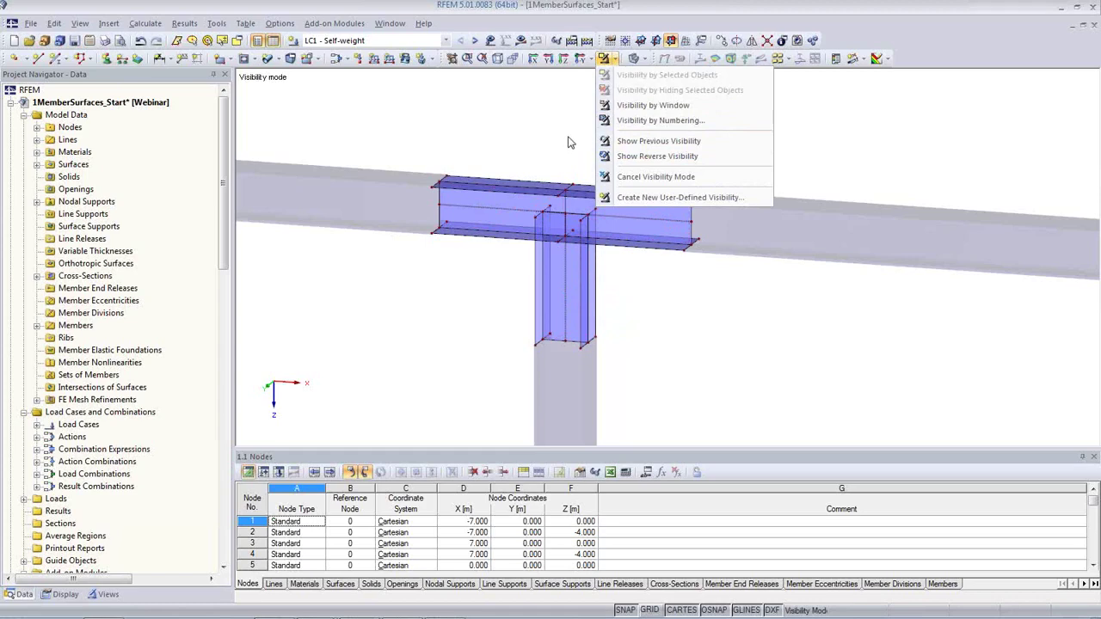
pyautogui.click(557, 130)
pyautogui.click(635, 60)
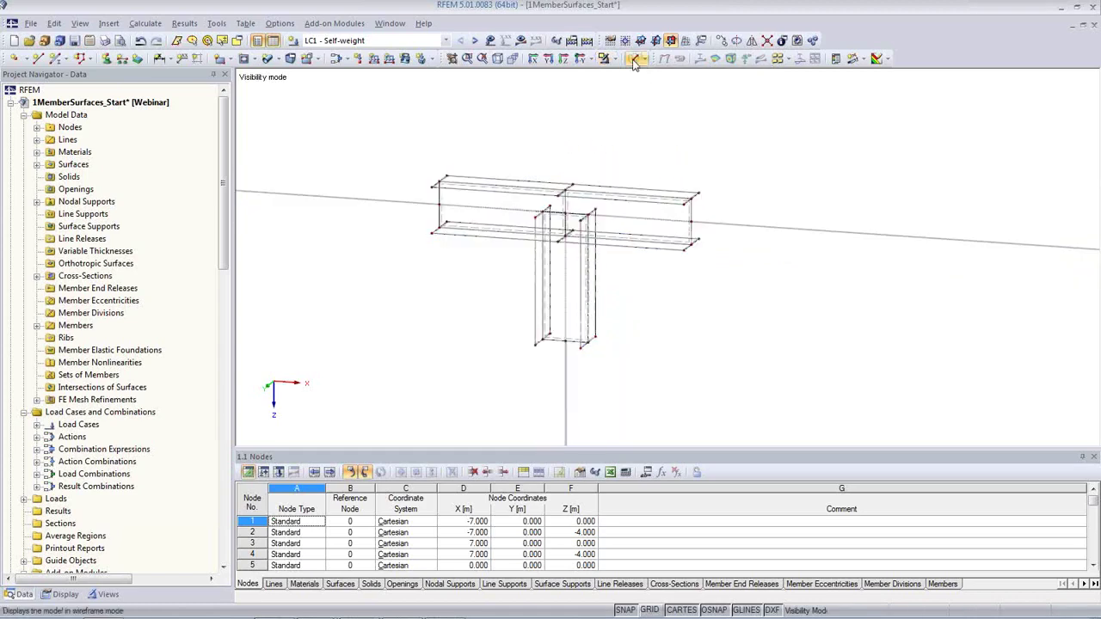
# Step: Move the column flanges' top edges straight down onto the beam's lower flange, with 0 copies and a dX of 0.000 m
pyautogui.moveTo(603, 237); pyautogui.dragTo(605, 257, button='middle')
pyautogui.scroll(5, 604, 257)
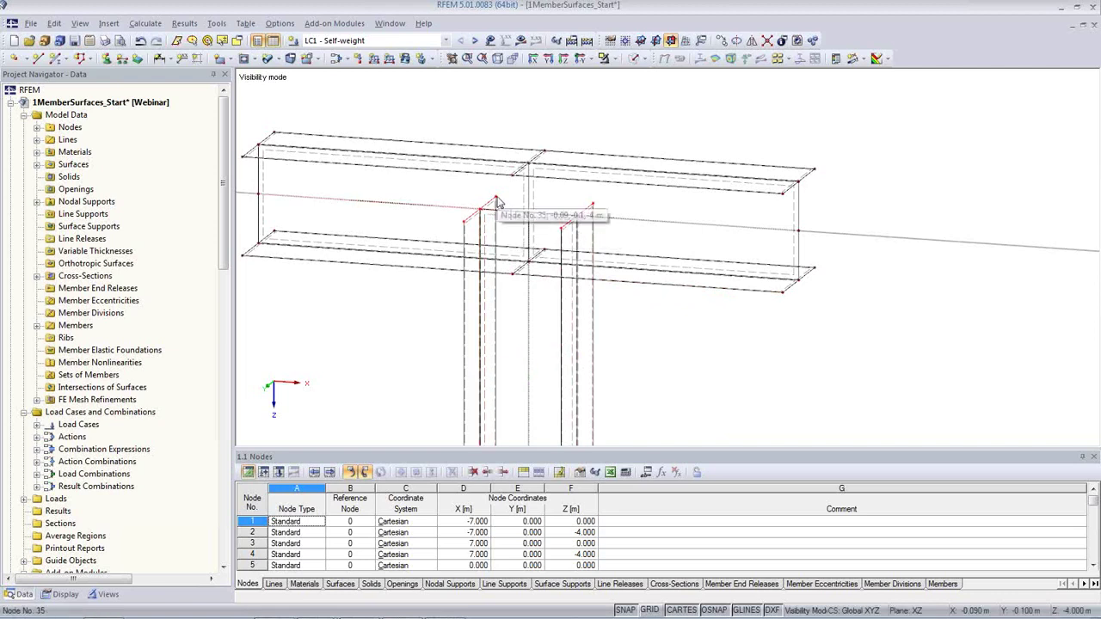
pyautogui.click(722, 42)
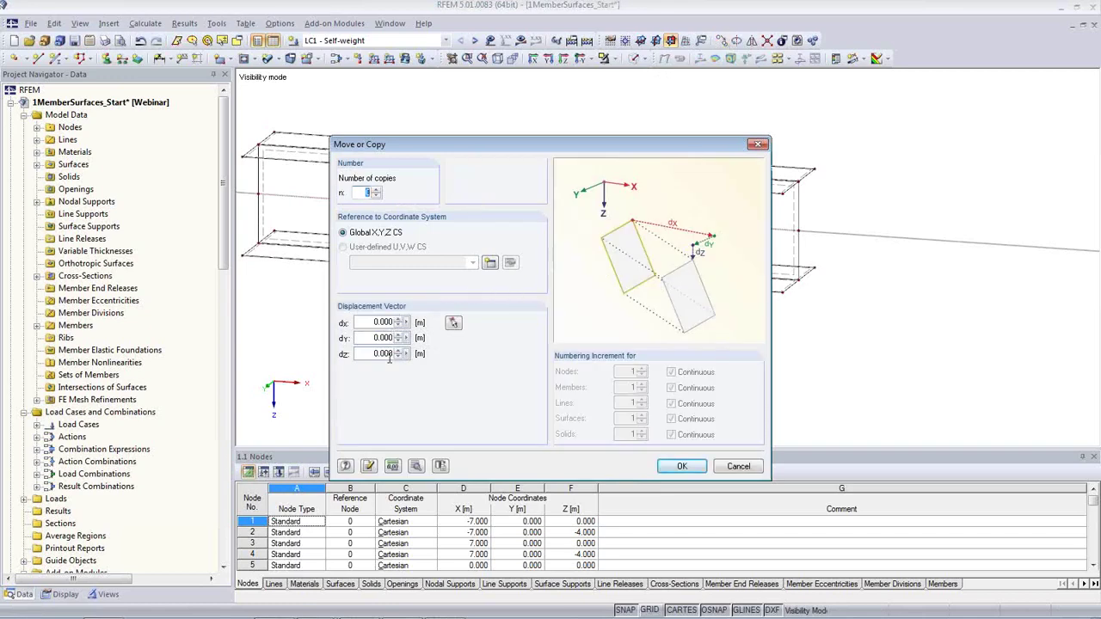
pyautogui.moveTo(436, 143); pyautogui.dragTo(720, 145)
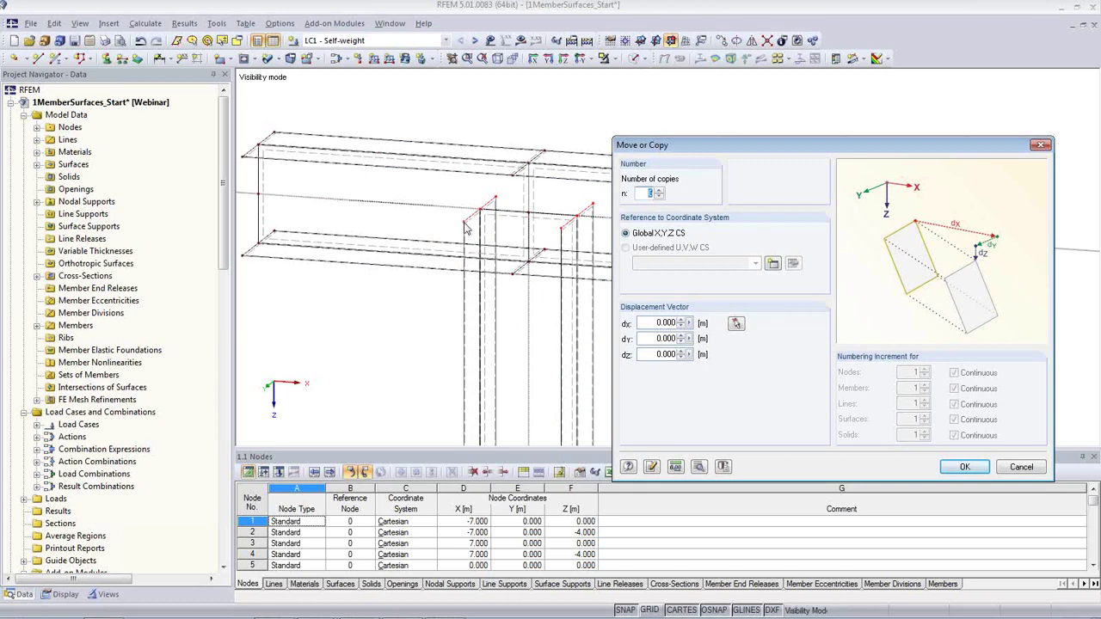
pyautogui.click(736, 324)
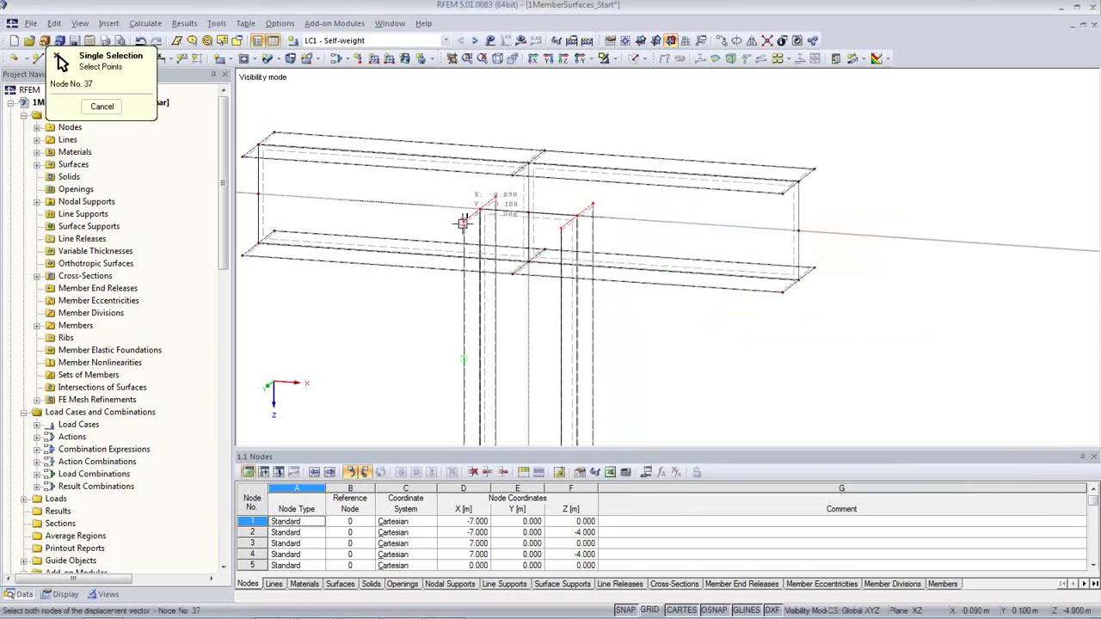
pyautogui.click(513, 276)
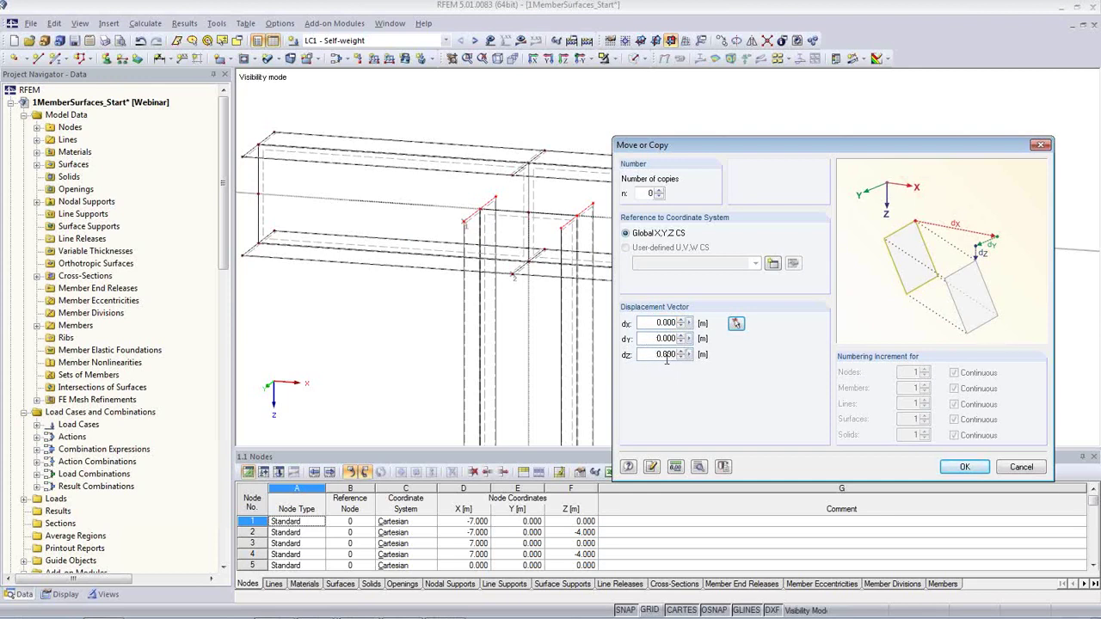
pyautogui.click(963, 469)
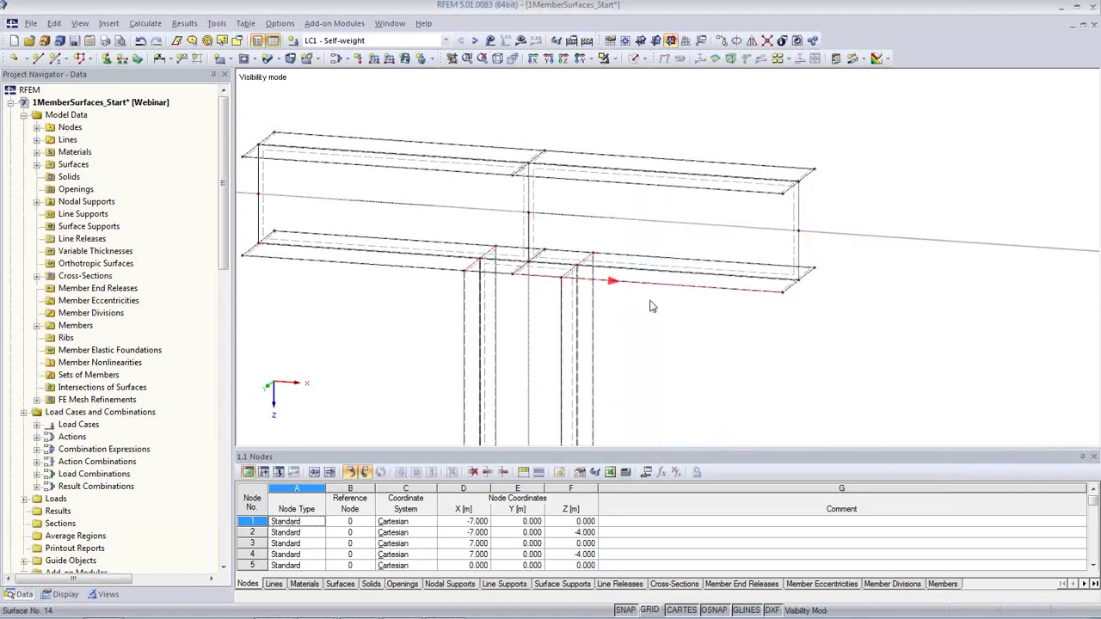
# Step: Compare the coordinates of the beam's lower-flange corner node at the +X end and the column flange's top corner node, leaving both unchanged
pyautogui.scroll(1, 619, 292)
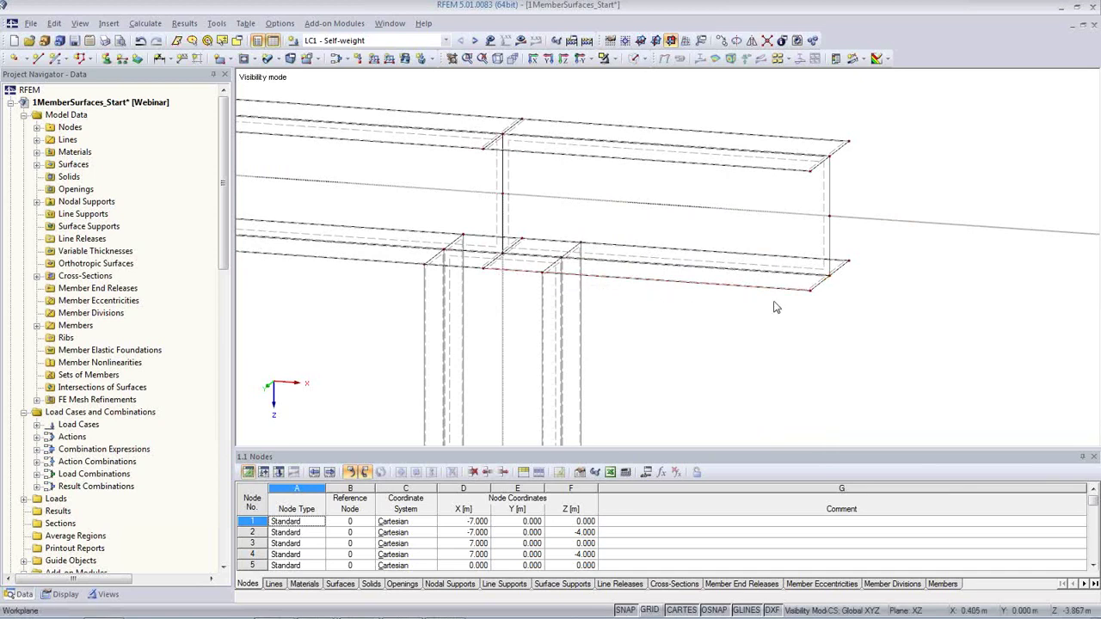
pyautogui.doubleClick(808, 296)
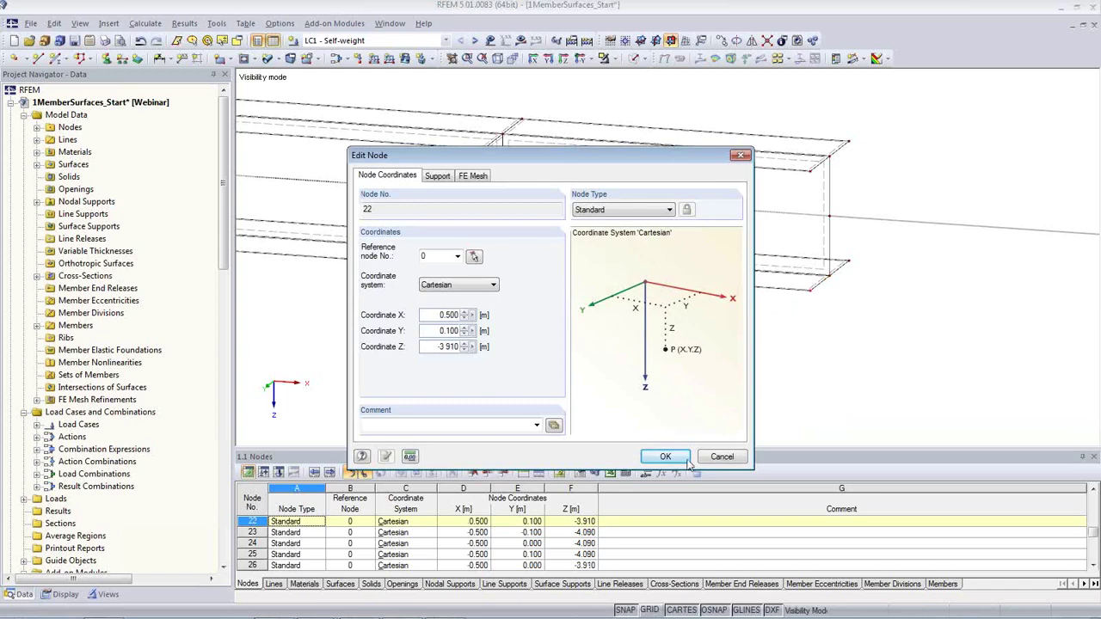
pyautogui.click(717, 458)
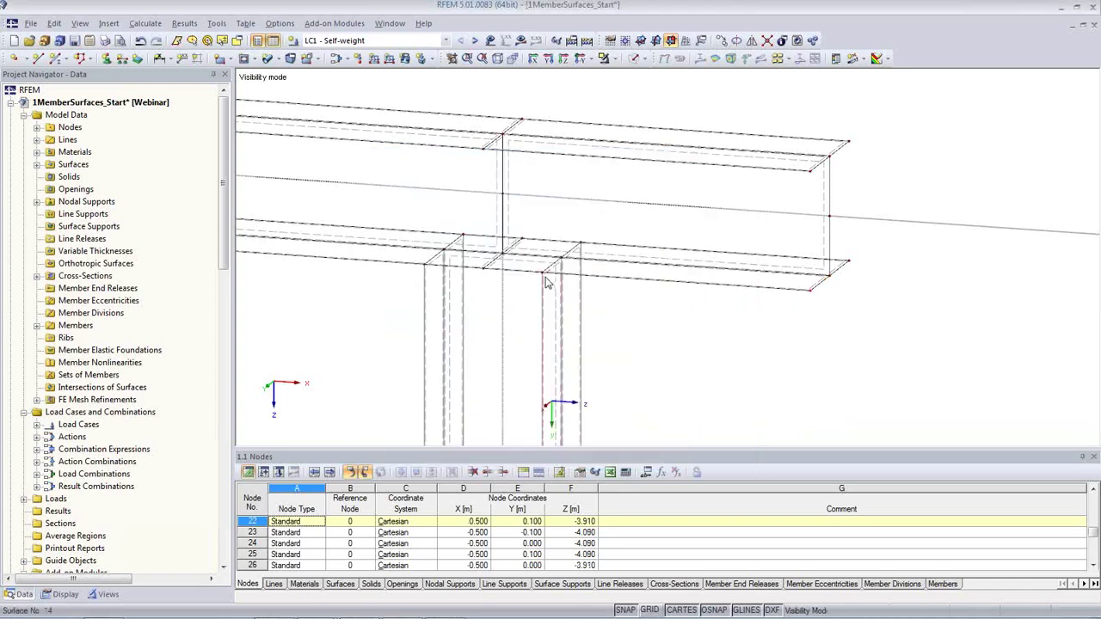
pyautogui.doubleClick(544, 277)
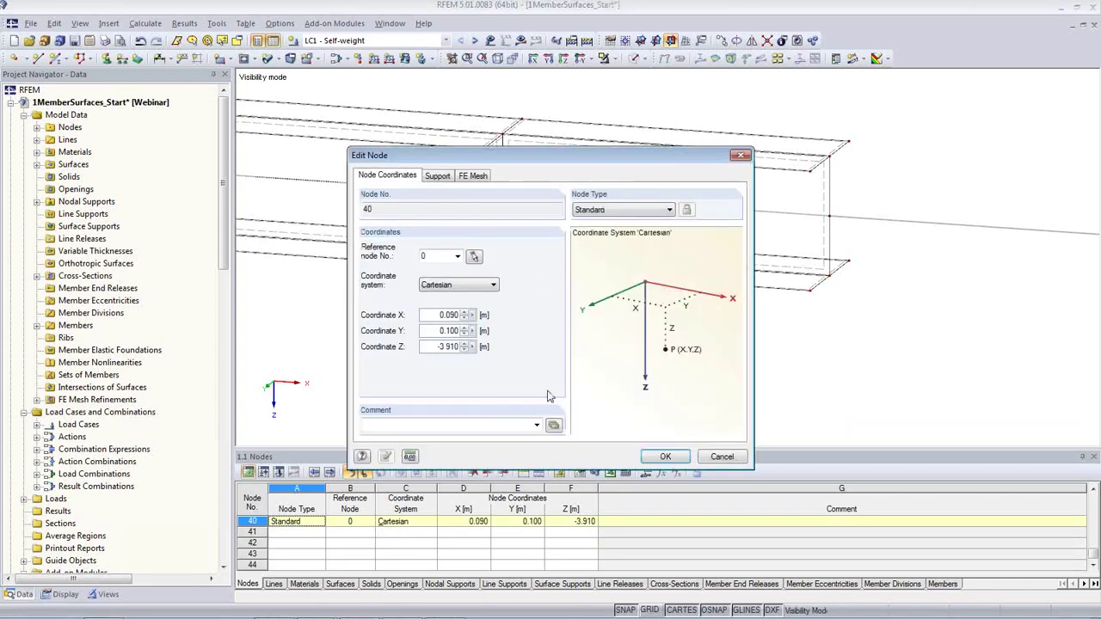
pyautogui.click(707, 460)
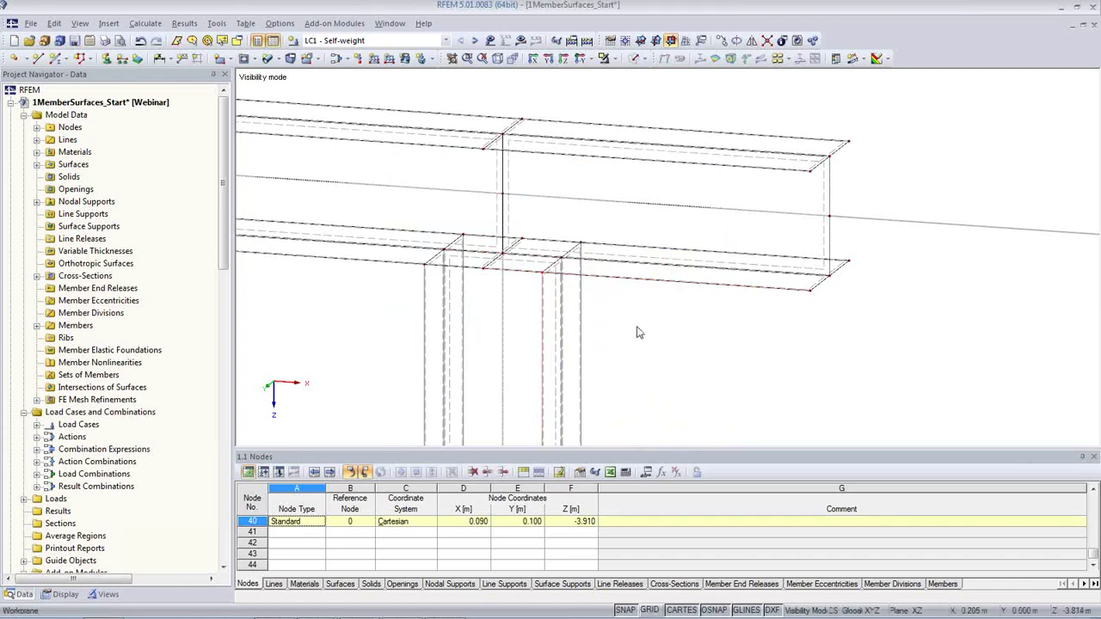
# Step: Create a polygonal surface with Rigid stiffness through the four flange corners at the beam stub's +X end
pyautogui.moveTo(653, 329); pyautogui.dragTo(721, 320, button='middle')
pyautogui.scroll(-3, 721, 320)
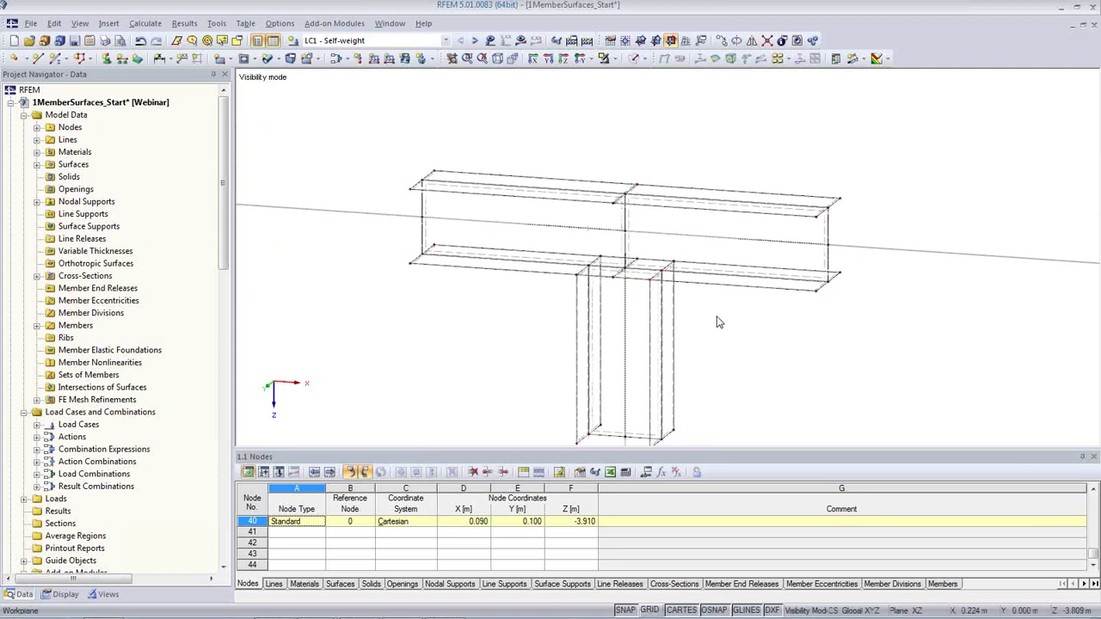
pyautogui.moveTo(719, 331); pyautogui.dragTo(688, 290, button='middle')
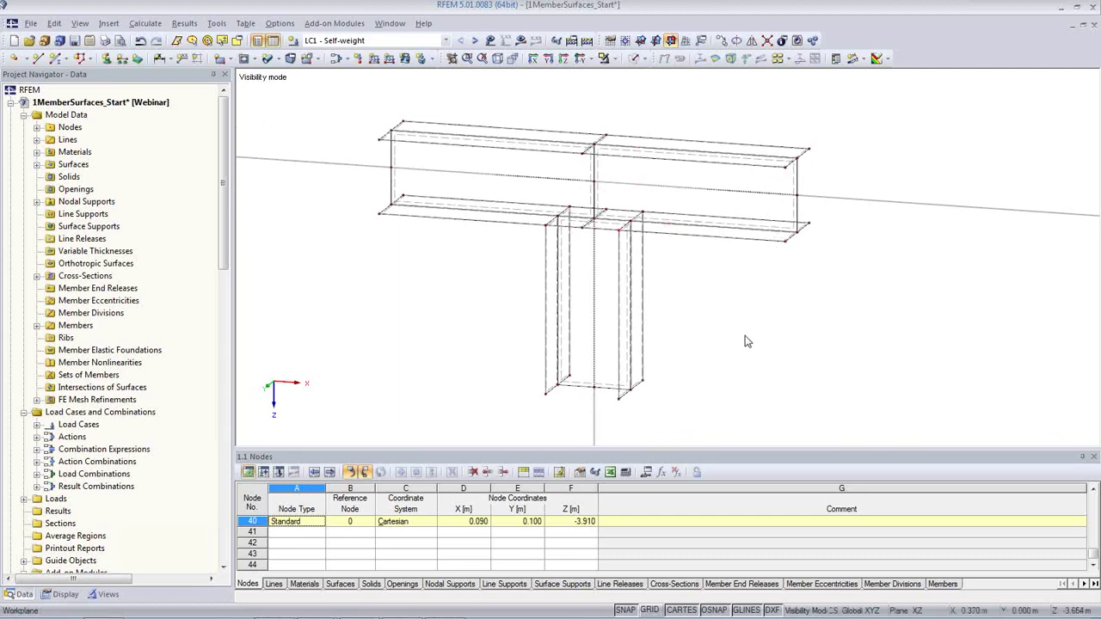
pyautogui.click(798, 204)
pyautogui.click(229, 60)
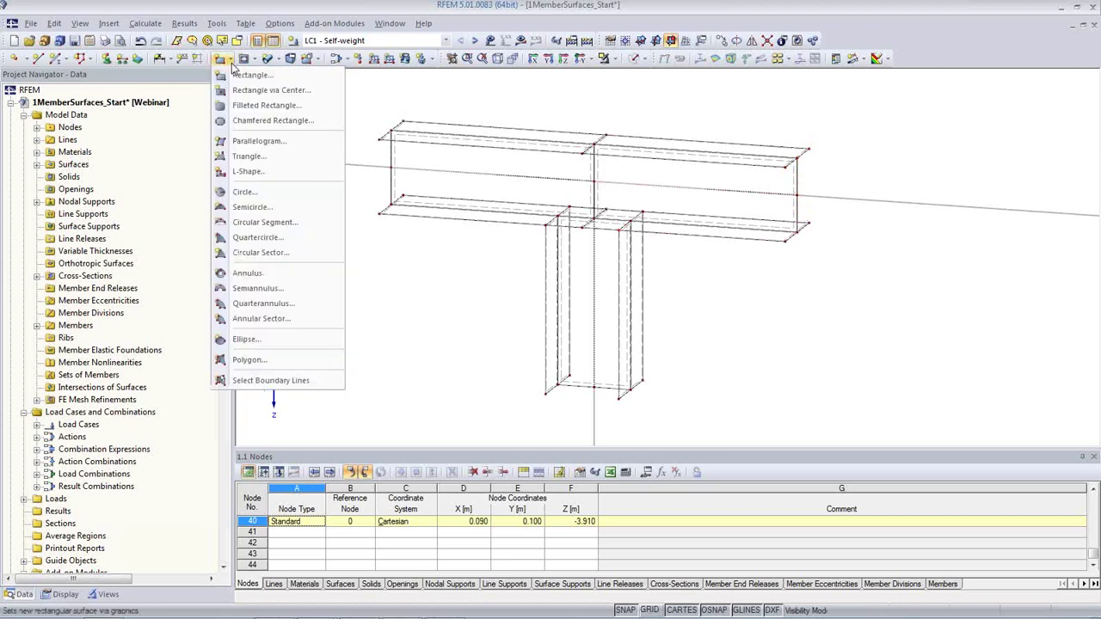
pyautogui.click(249, 361)
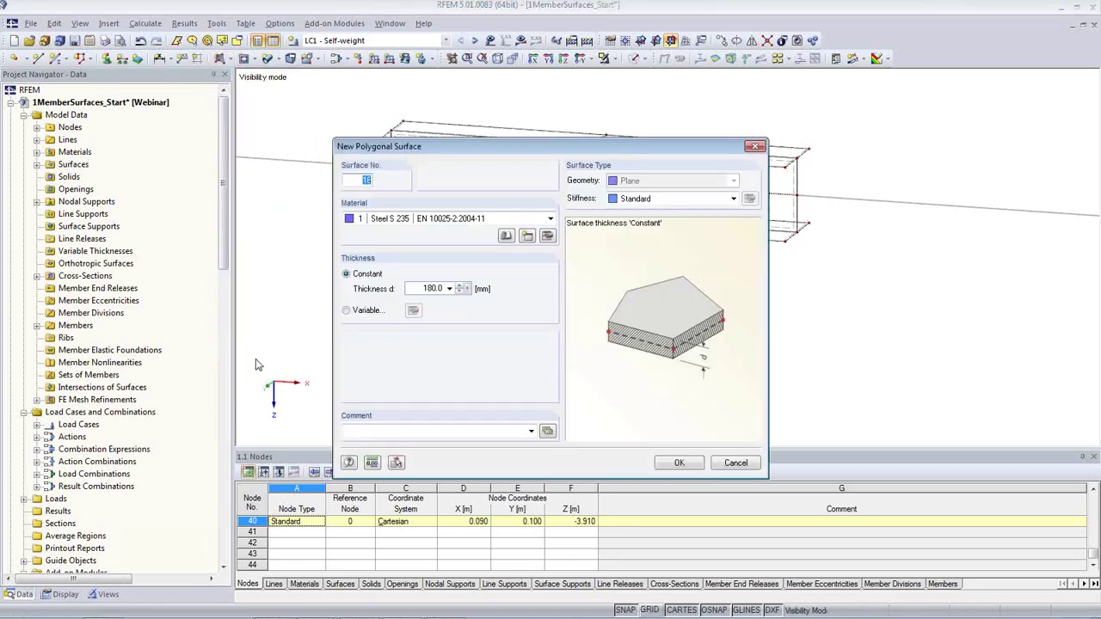
pyautogui.click(734, 199)
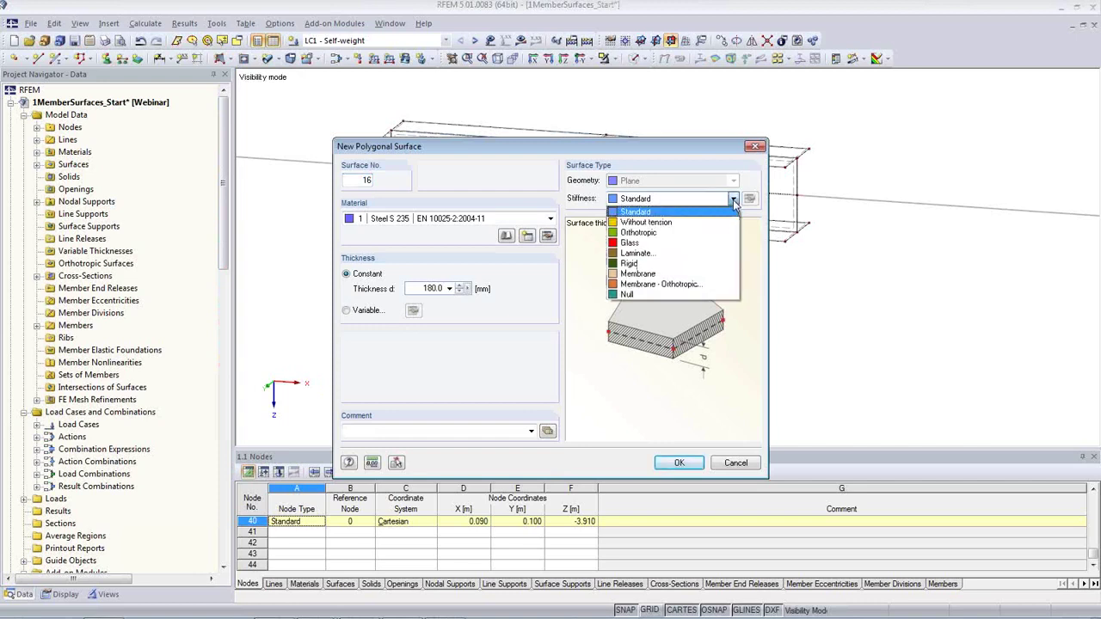
pyautogui.click(732, 264)
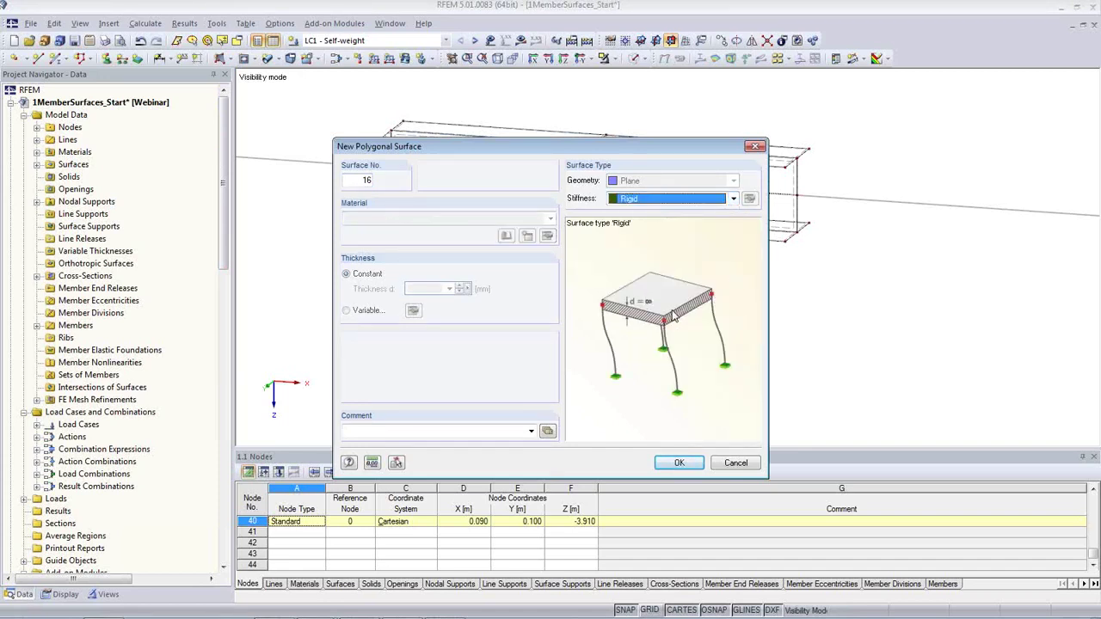
pyautogui.click(678, 462)
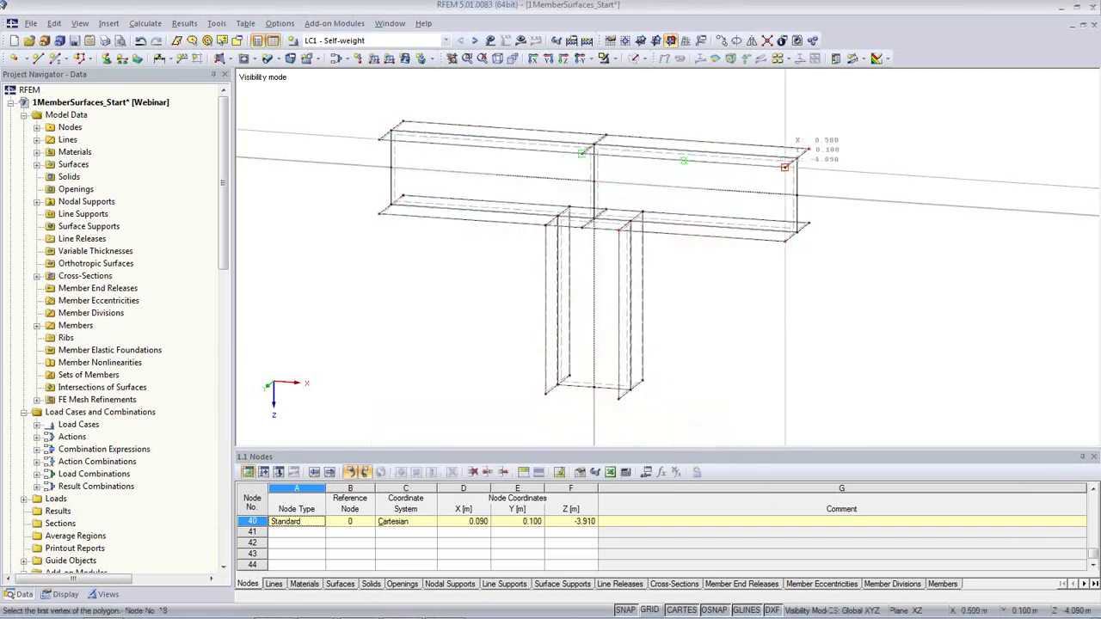
pyautogui.click(784, 167)
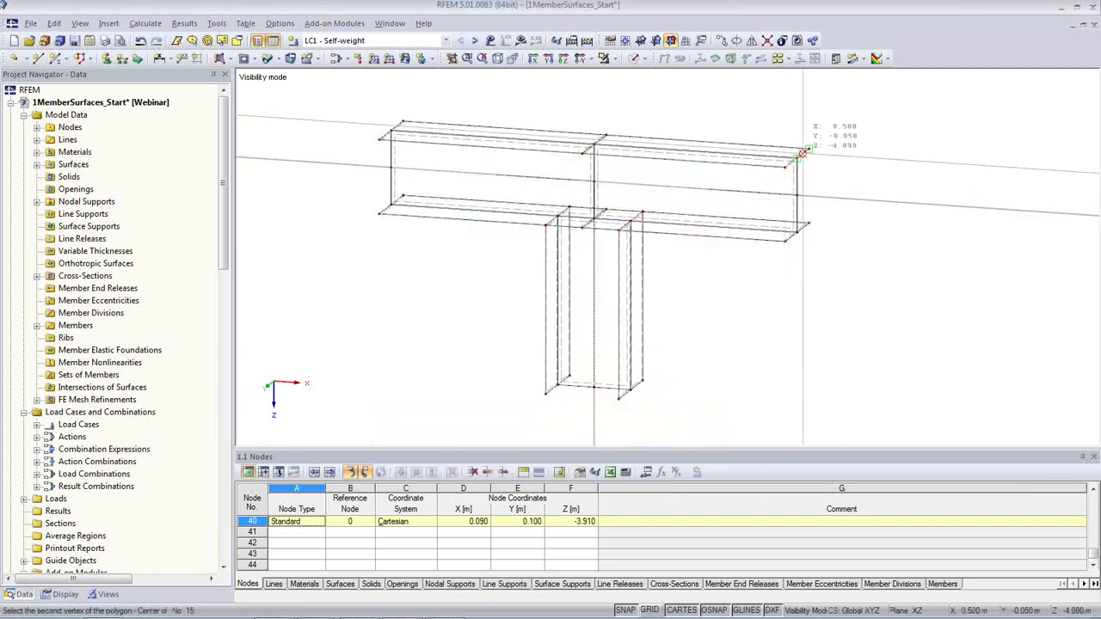
pyautogui.click(808, 149)
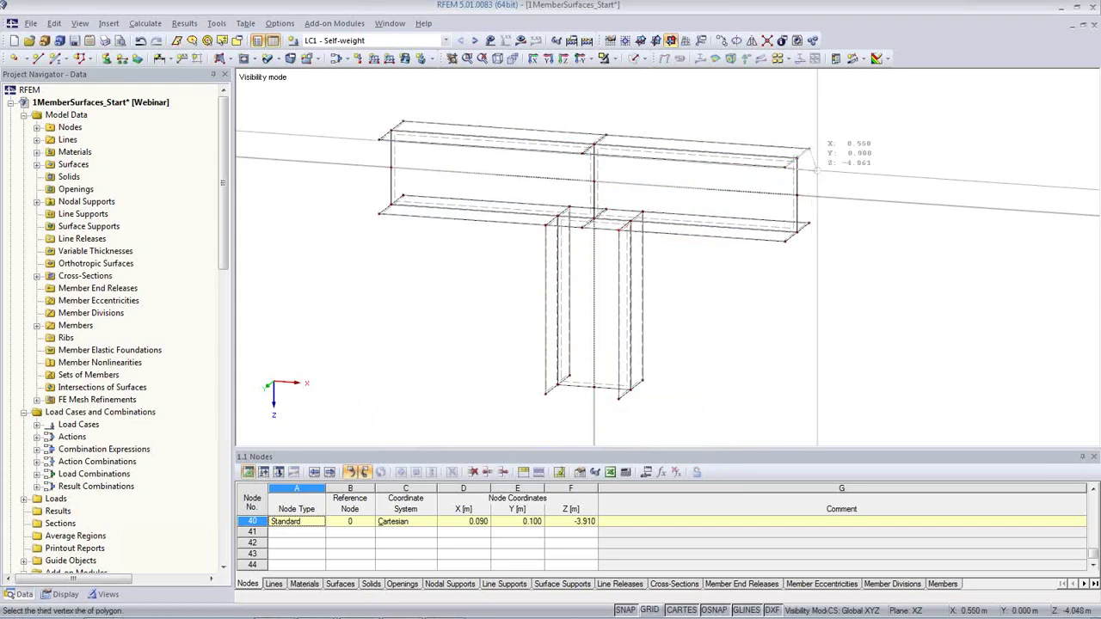
pyautogui.click(808, 224)
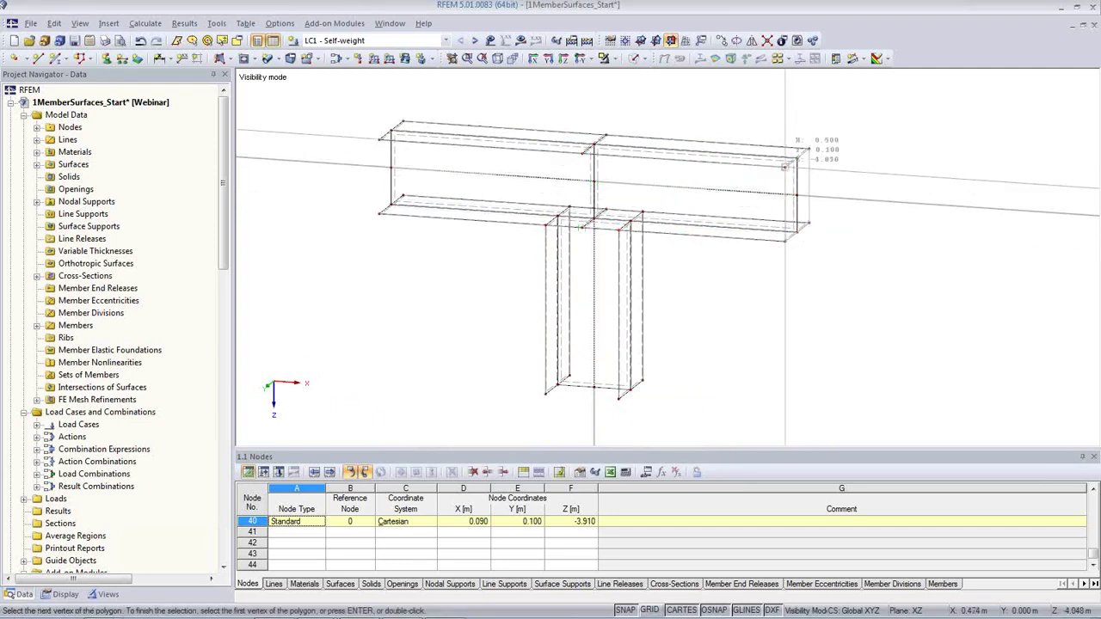
pyautogui.click(784, 167)
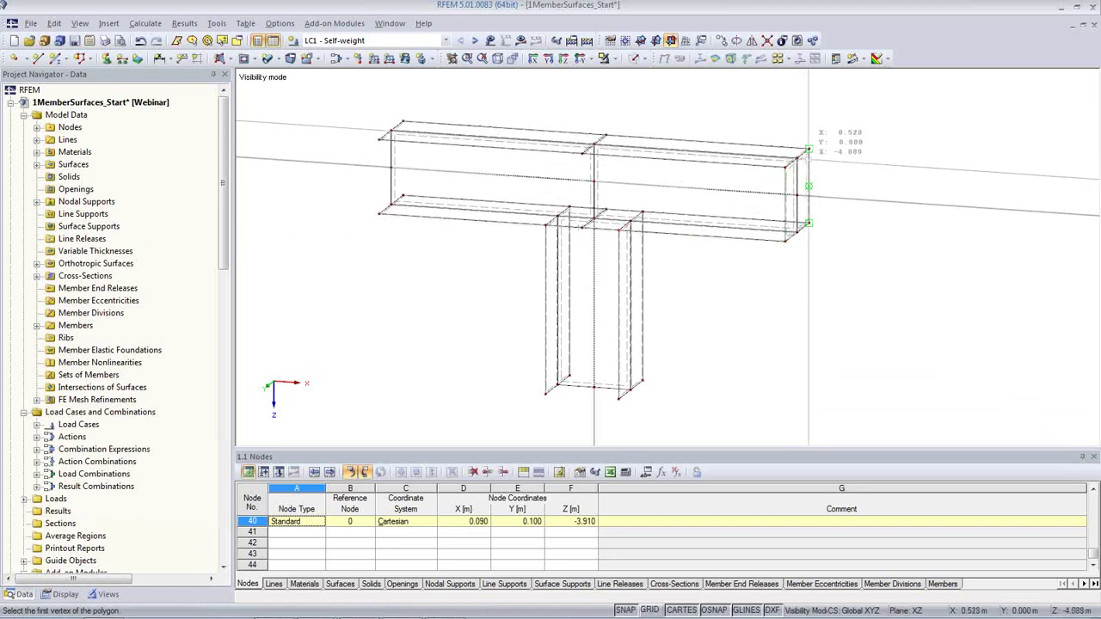
# Step: Add a rigid polygonal surface through the four flange corners at the beam stub's -X end
pyautogui.click(378, 139)
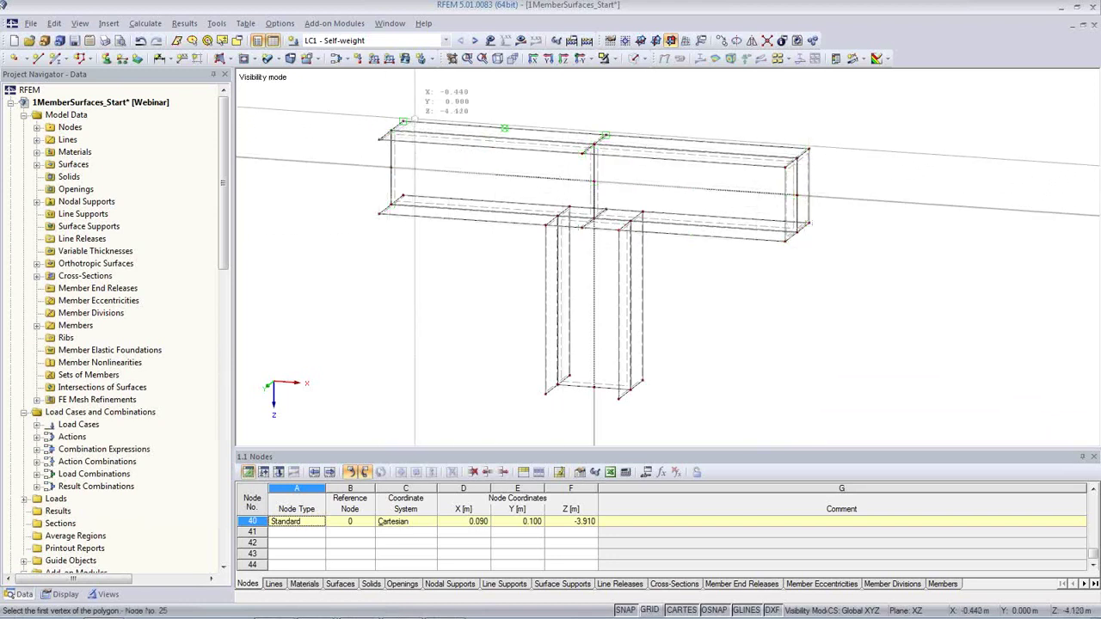
pyautogui.click(403, 121)
pyautogui.click(402, 196)
pyautogui.click(378, 141)
# Step: Add a rigid polygonal surface through the four flange corners at the lower end of the column stub
pyautogui.click(545, 394)
pyautogui.click(618, 398)
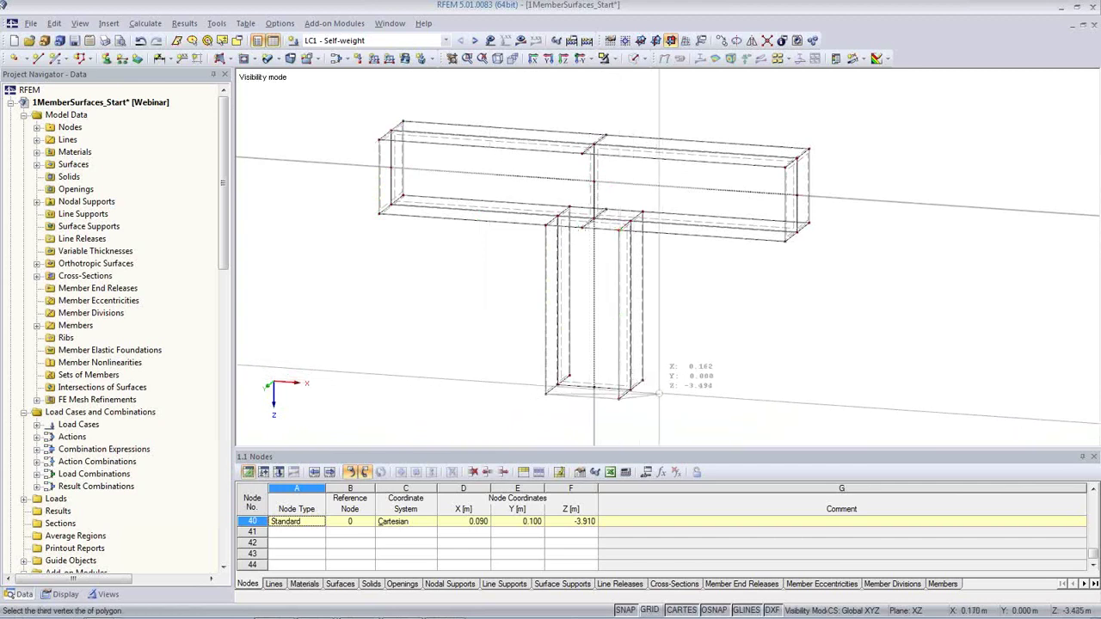
pyautogui.click(643, 380)
pyautogui.click(569, 374)
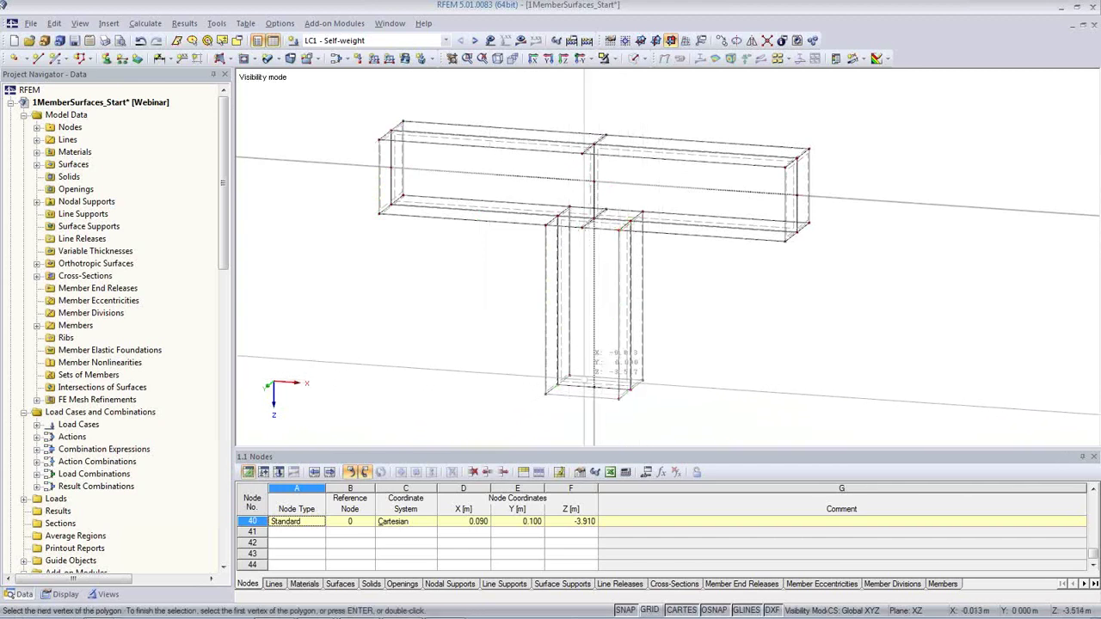
pyautogui.click(545, 394)
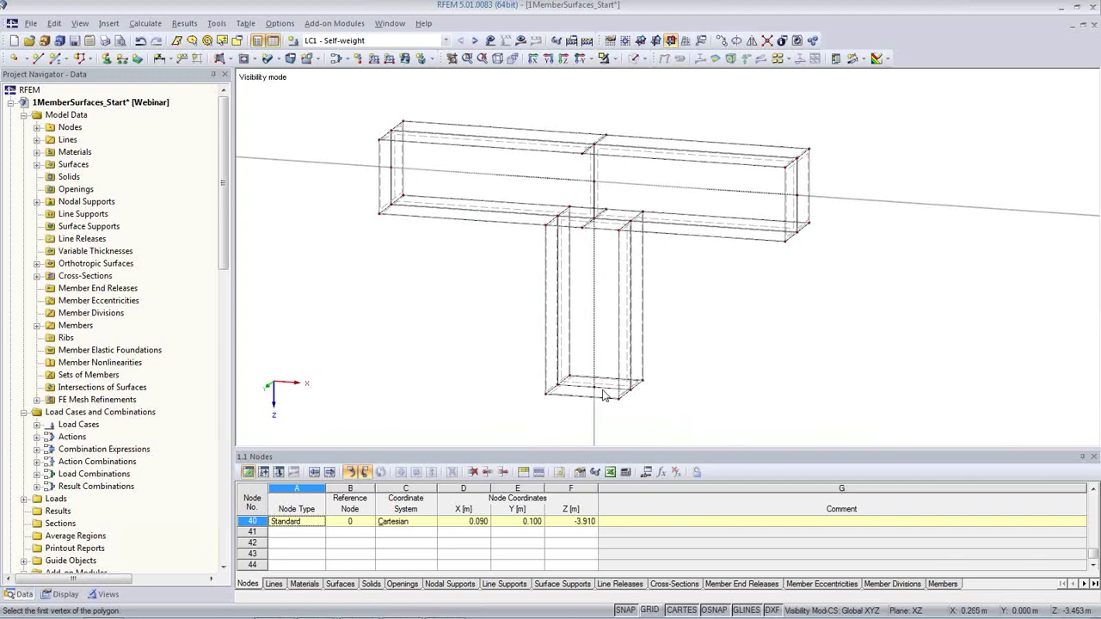
# Step: Examine the surface joint and its rigid end surface at the beam stub's -X end in solid and solid transparent display, returning to wireframe
pyautogui.scroll(5, 379, 204)
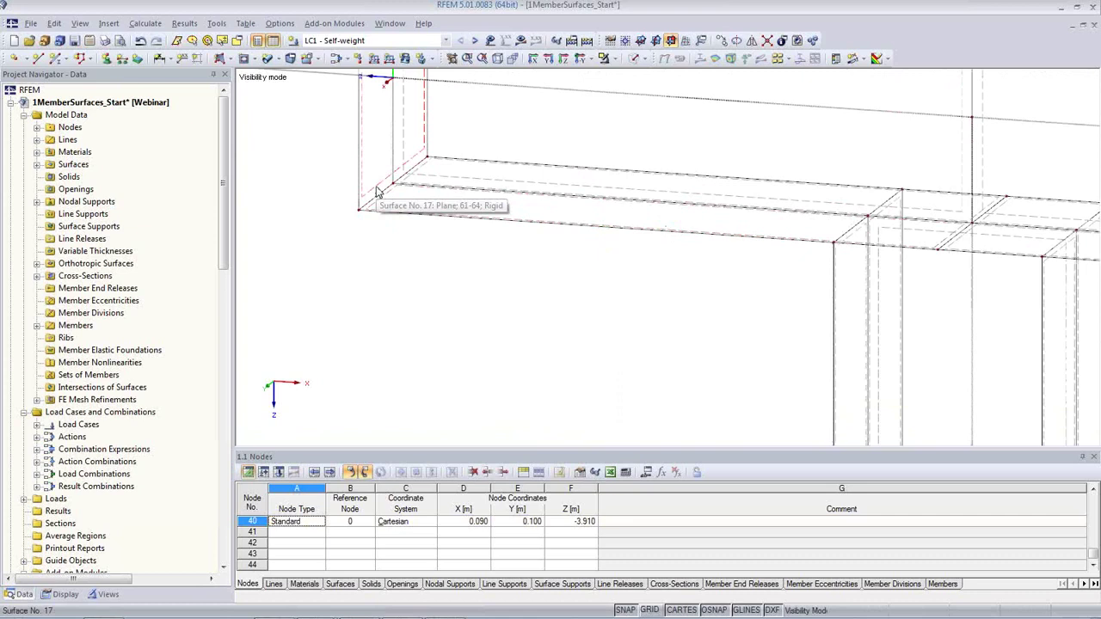
pyautogui.click(634, 60)
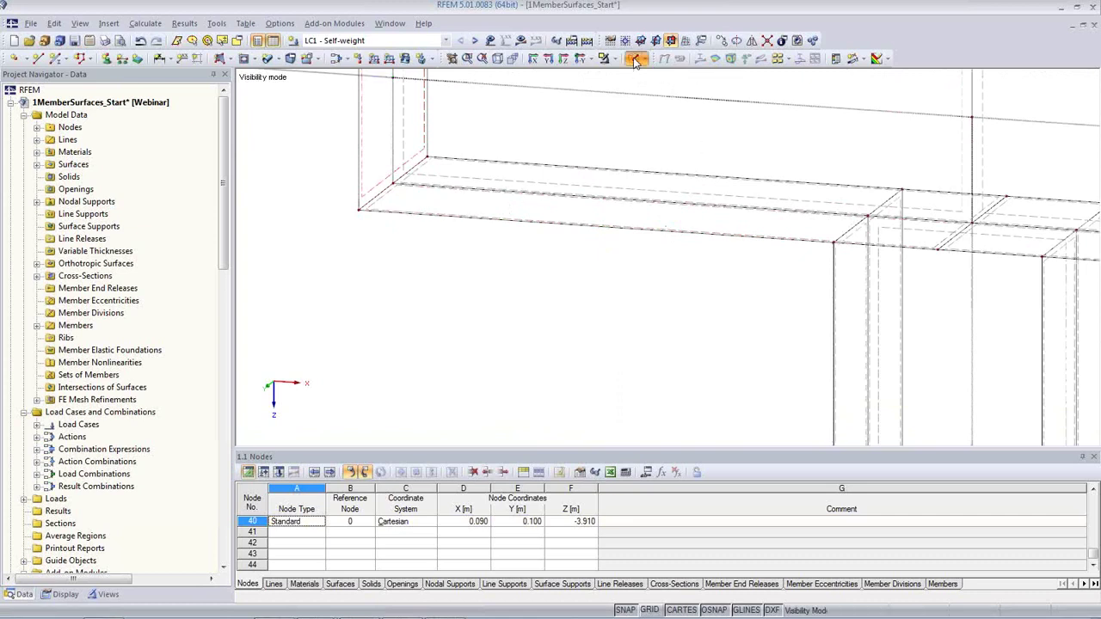
pyautogui.moveTo(577, 290); pyautogui.dragTo(541, 388, button='middle')
pyautogui.scroll(-2, 543, 388)
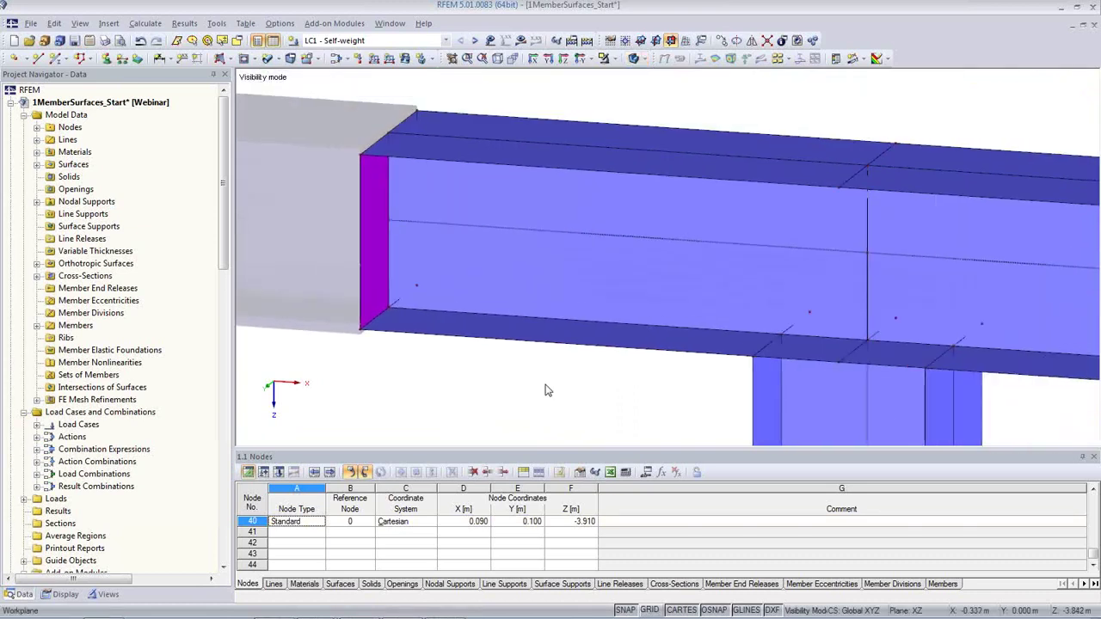
pyautogui.click(640, 58)
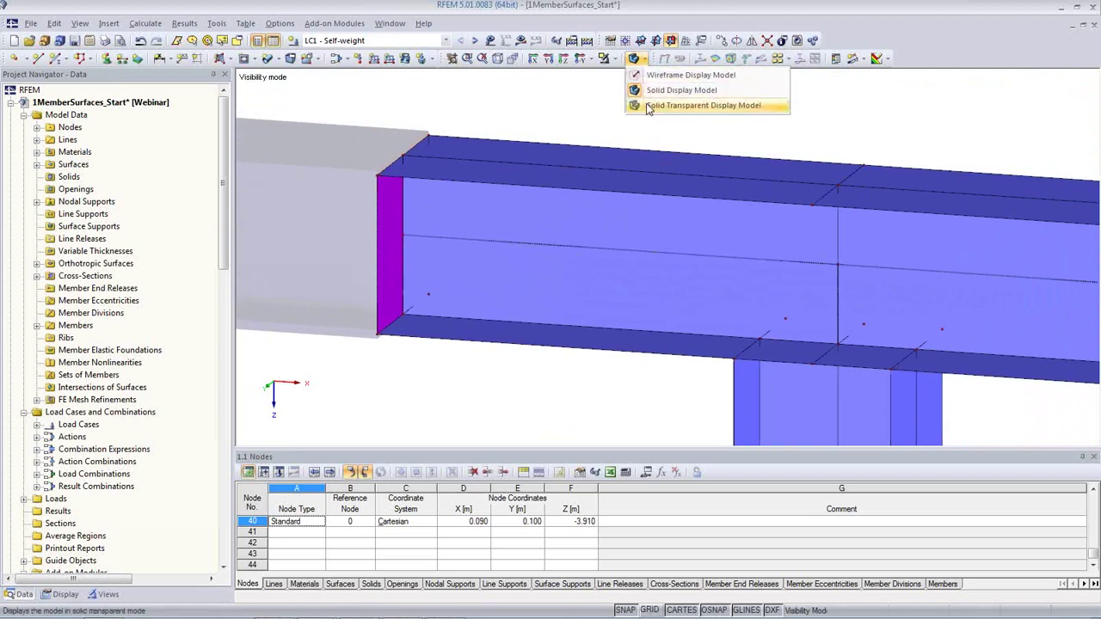
pyautogui.click(649, 105)
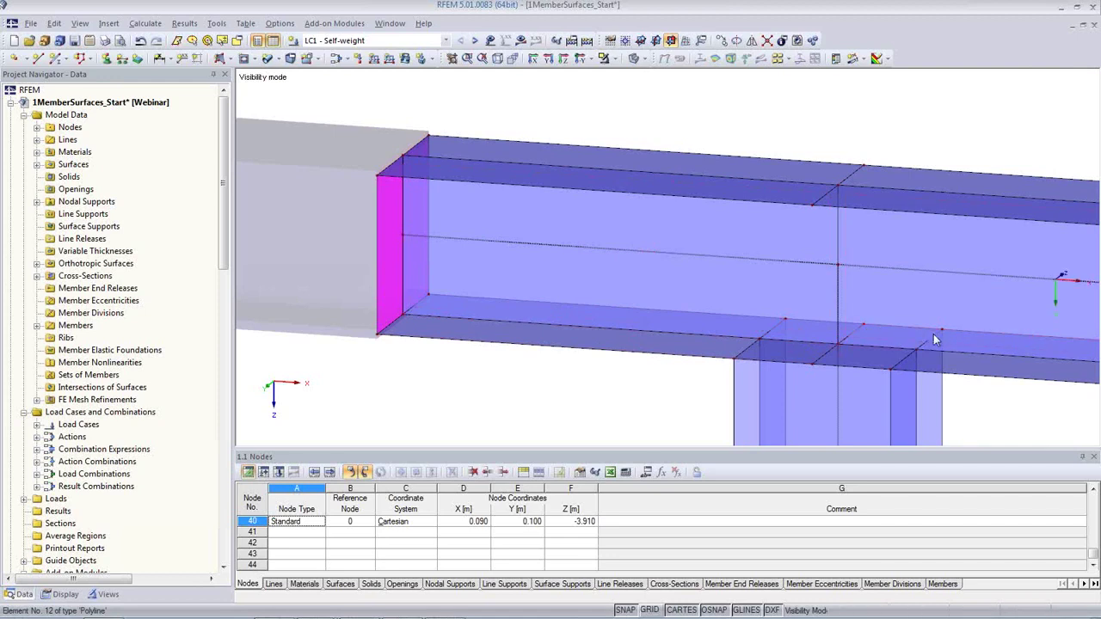
pyautogui.click(641, 58)
pyautogui.click(679, 101)
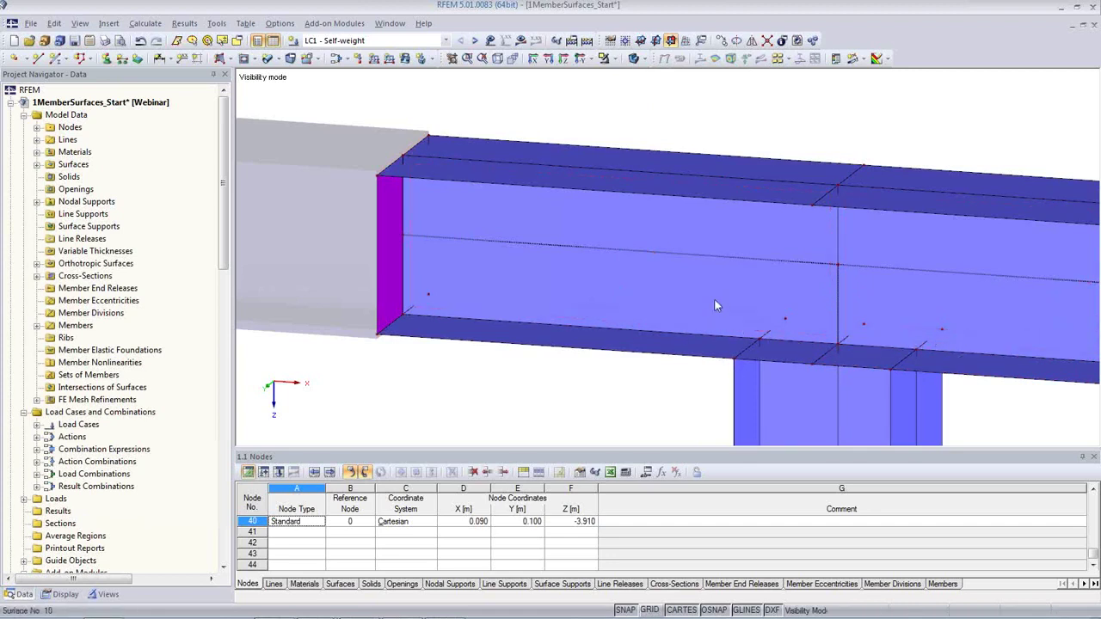
pyautogui.click(638, 58)
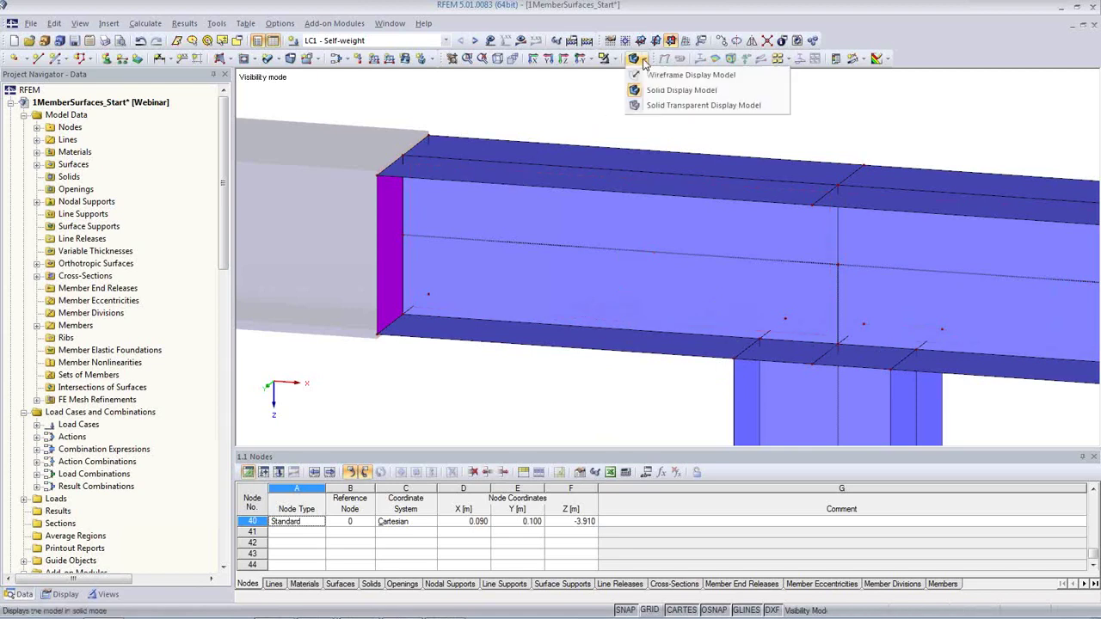
pyautogui.click(647, 105)
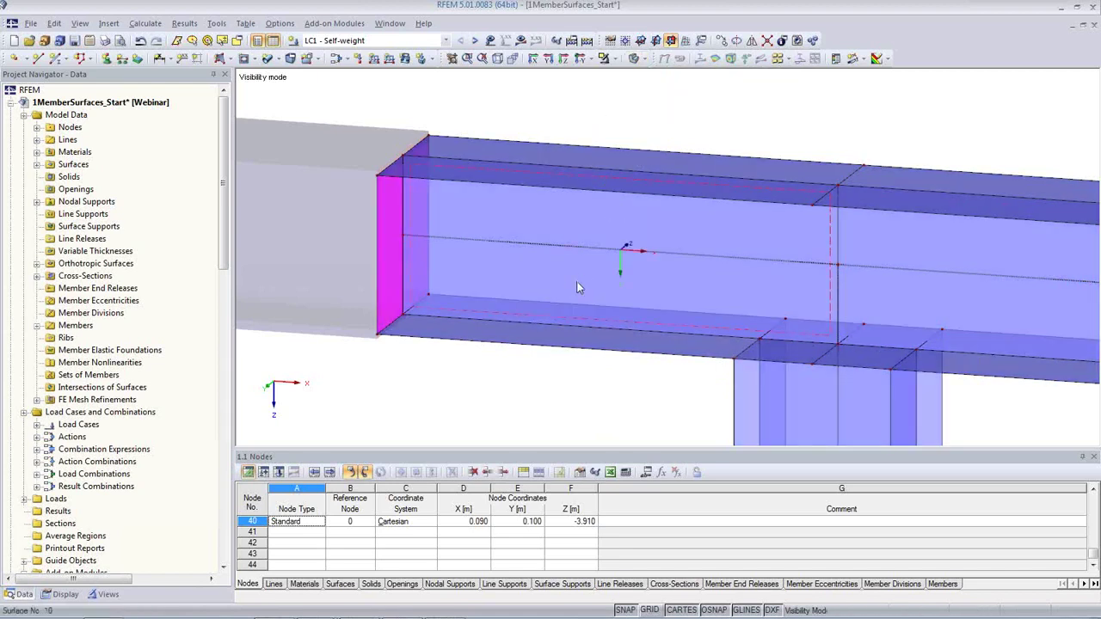
pyautogui.click(637, 59)
pyautogui.click(680, 76)
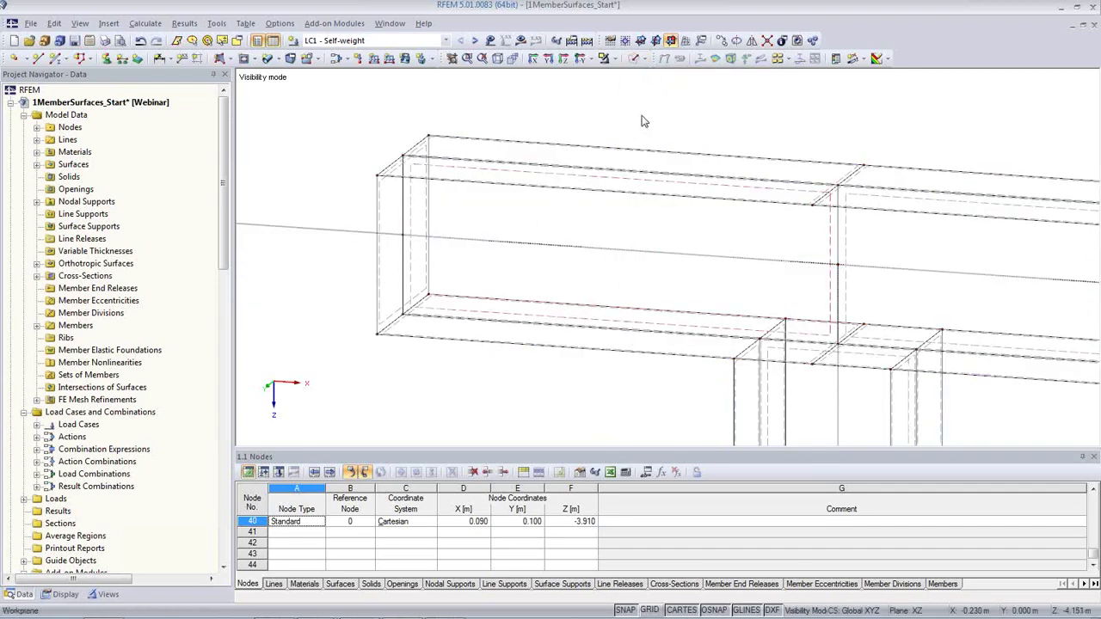
# Step: Cancel the visibility mode so that the members adjoining the surface joint are displayed as active objects again
pyautogui.scroll(-4, 627, 129)
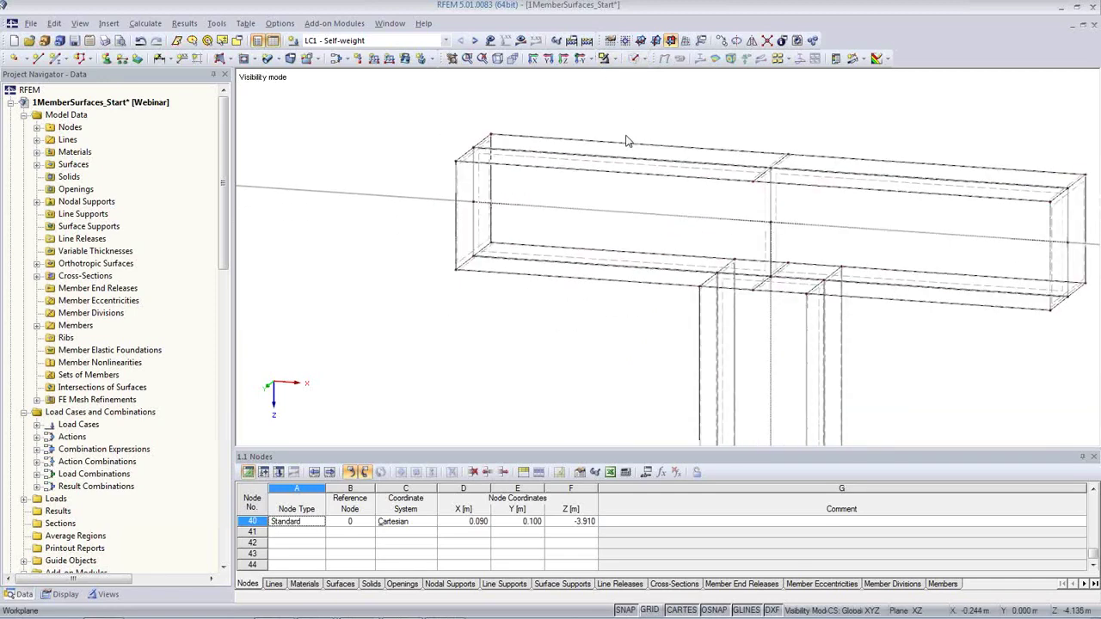
pyautogui.scroll(-2, 585, 288)
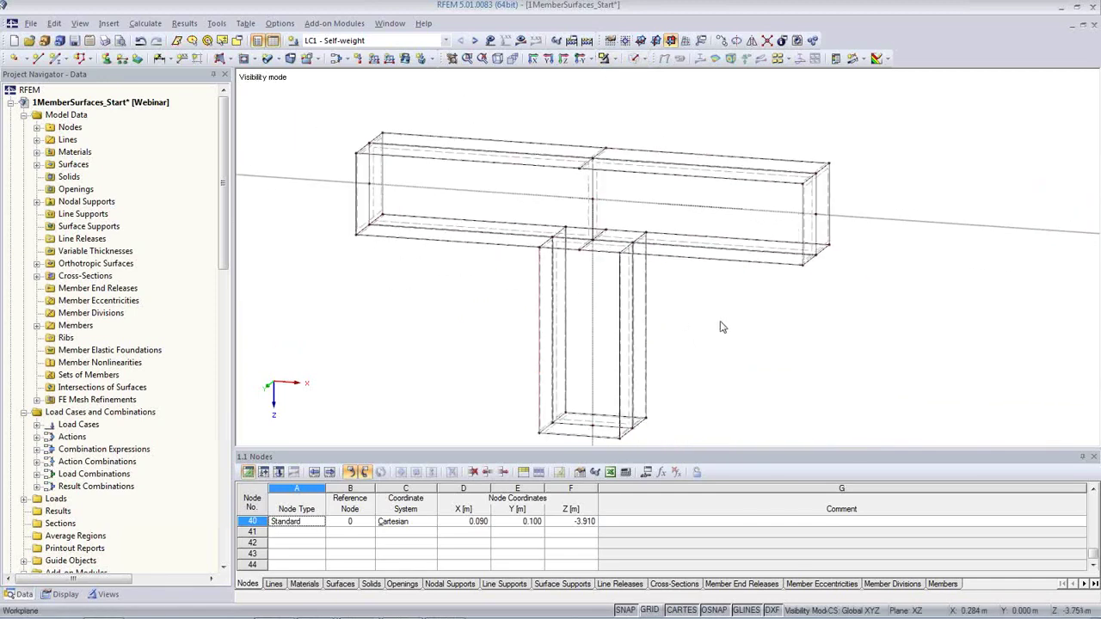
pyautogui.scroll(-3, 721, 328)
pyautogui.moveTo(674, 320); pyautogui.dragTo(661, 313, button='middle')
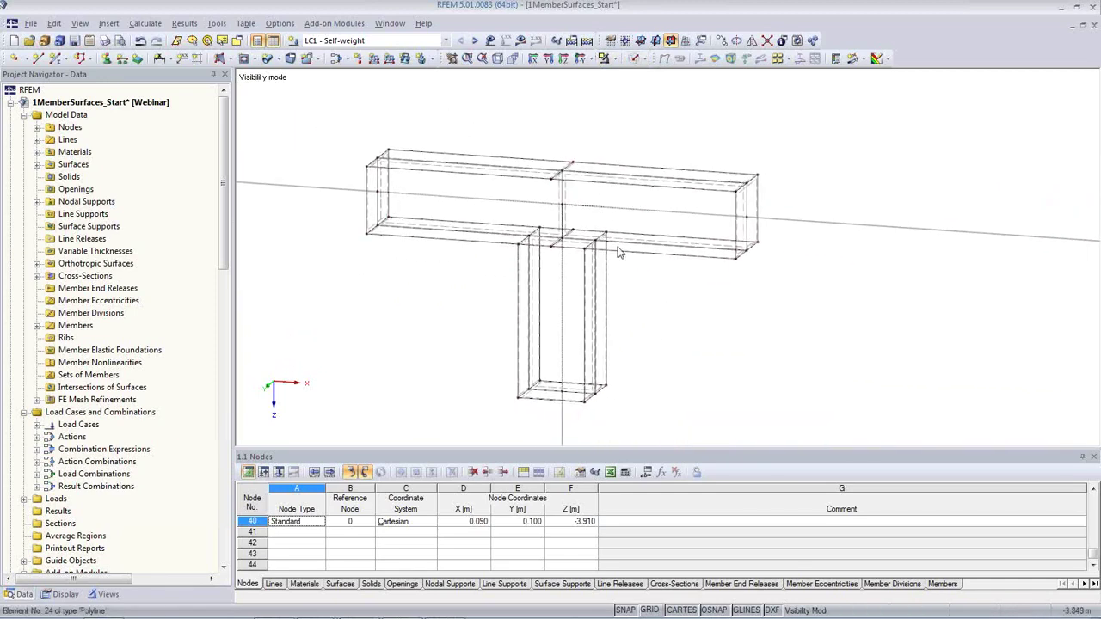
pyautogui.click(613, 59)
pyautogui.click(641, 177)
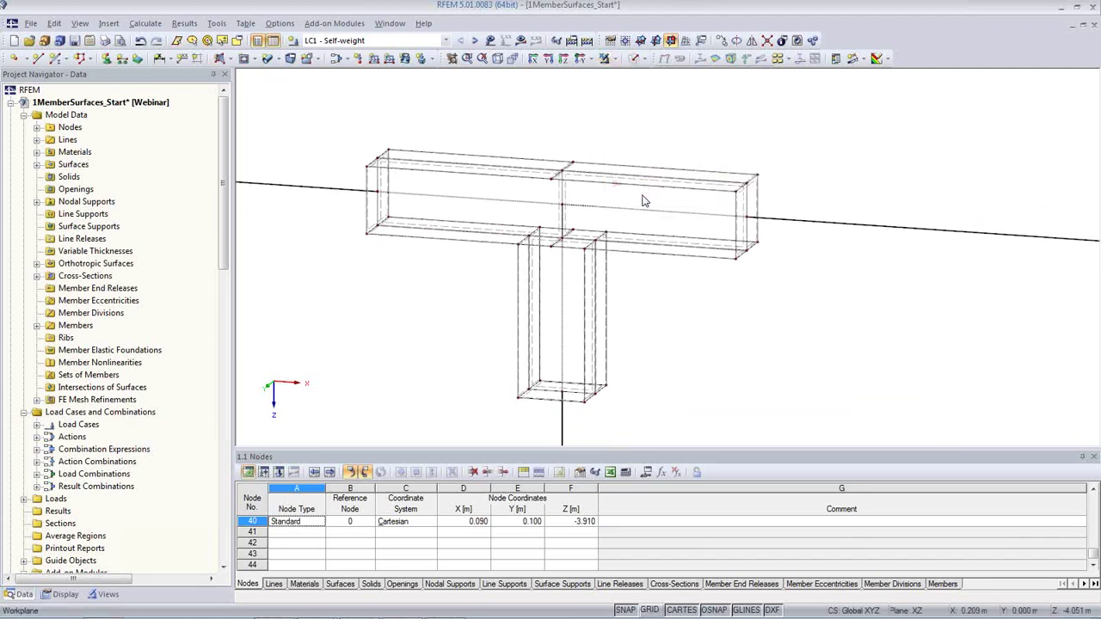
# Step: Examine in solid display how the members meet the surface joint, focusing on the transition at the beam stub's -X end
pyautogui.click(633, 60)
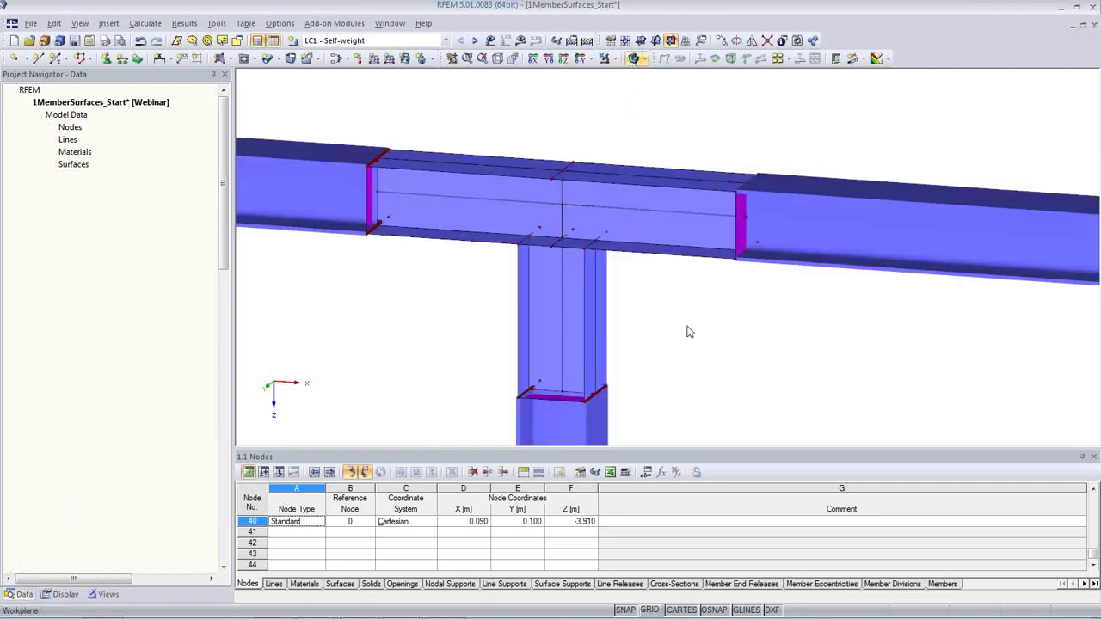
pyautogui.scroll(-1, 685, 334)
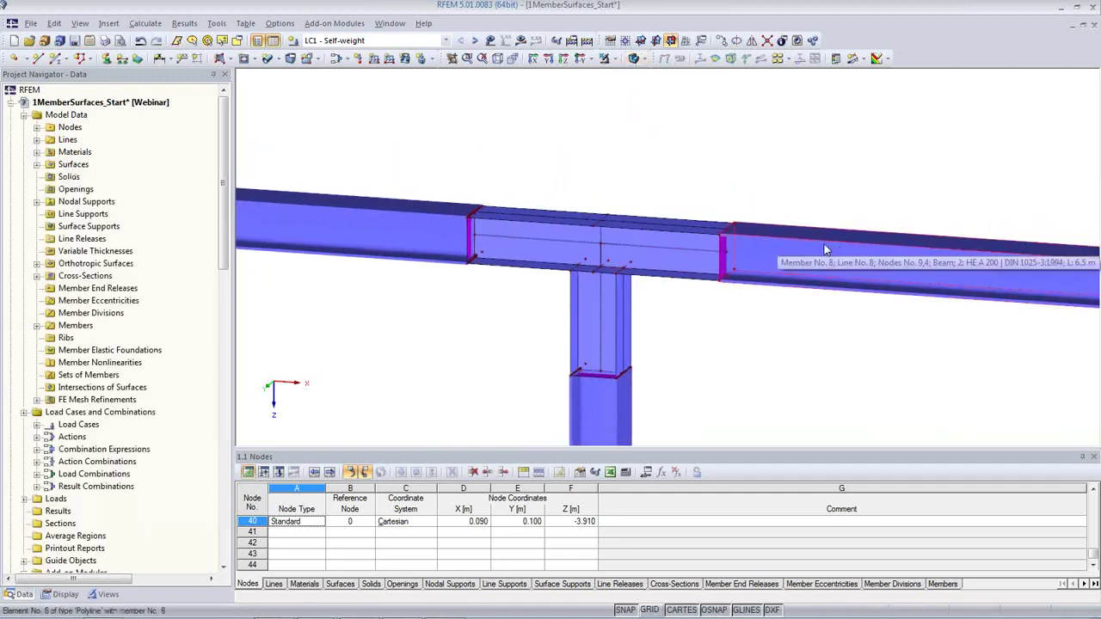
pyautogui.scroll(3, 705, 253)
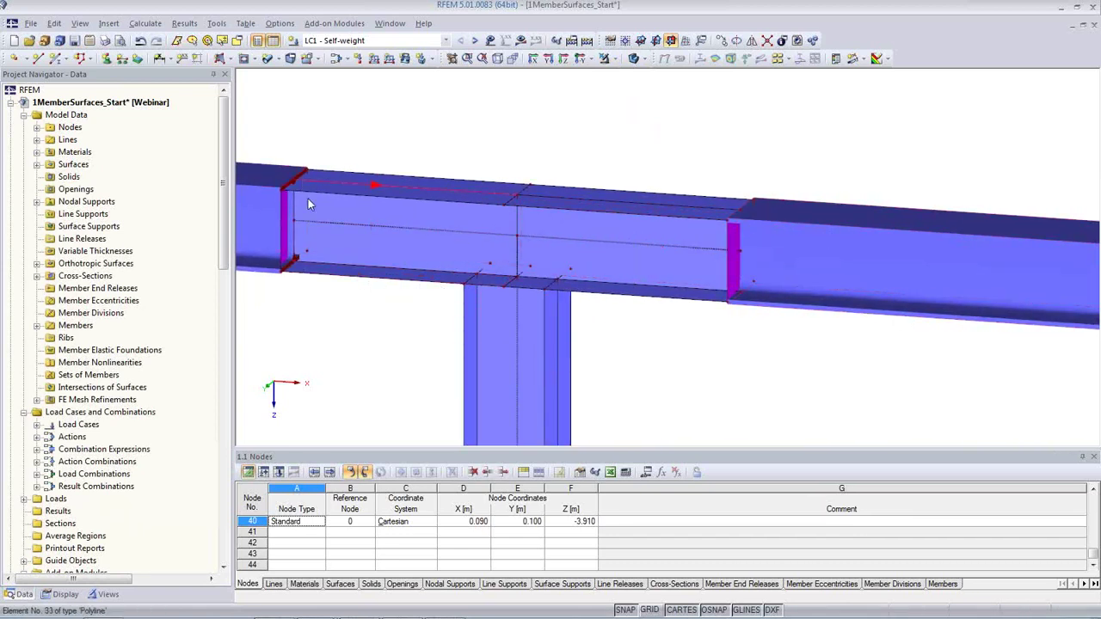
pyautogui.scroll(3, 293, 225)
pyautogui.moveTo(293, 209); pyautogui.dragTo(410, 191, button='middle')
pyautogui.scroll(2, 410, 190)
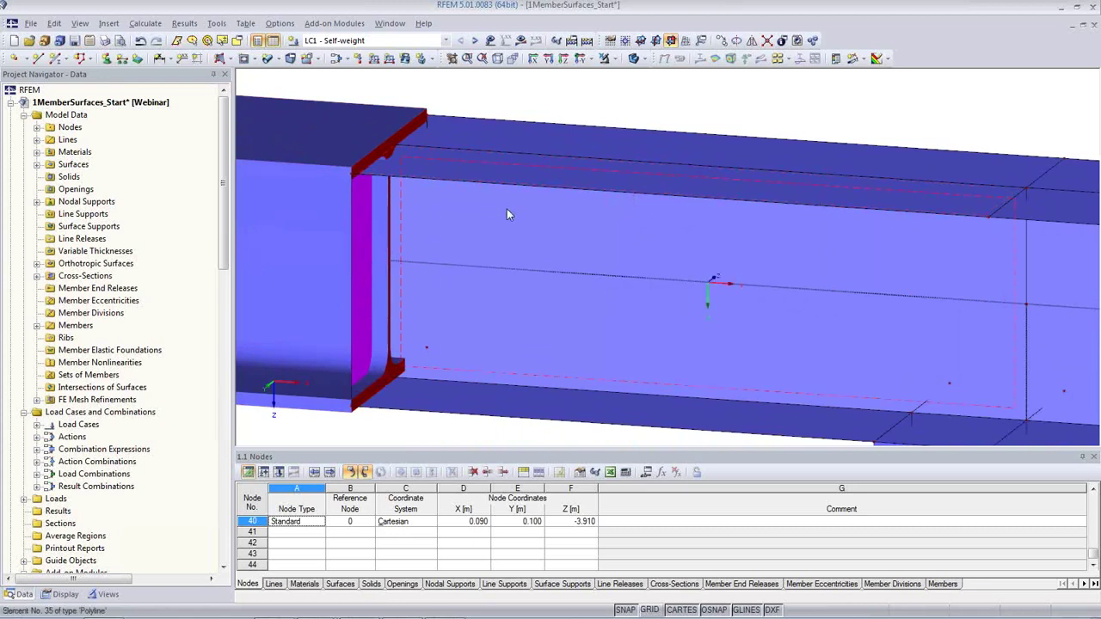
# Step: Render the surfaces filled including thickness, then also with edges, and examine their fit to the member cross-section at the -X end
pyautogui.click(65, 594)
pyautogui.scroll(-15, 103, 458)
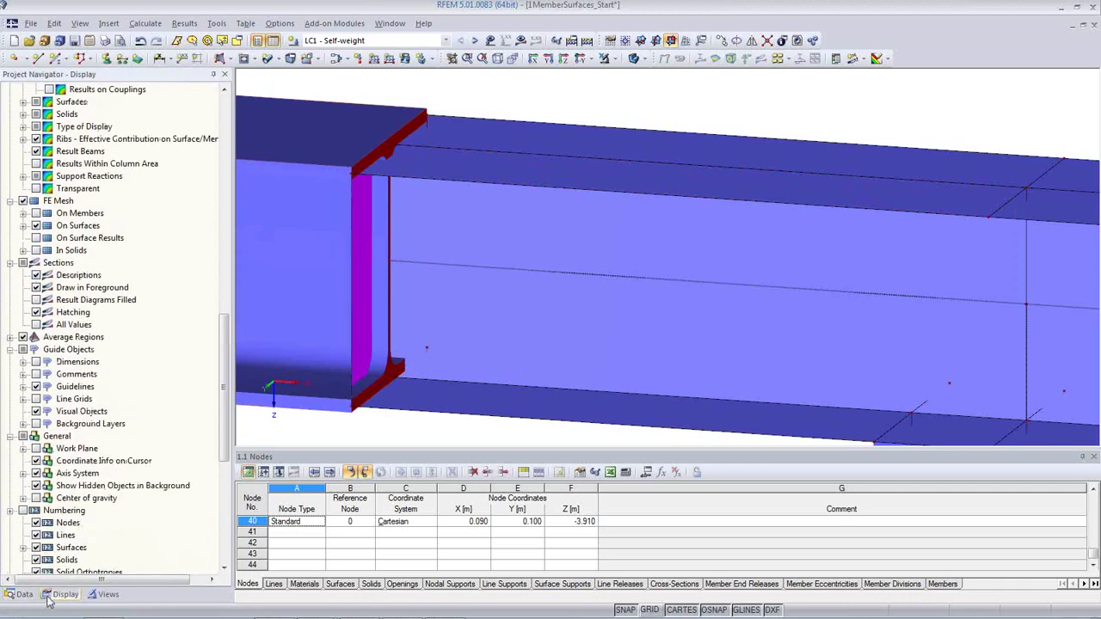
pyautogui.scroll(-9, 164, 412)
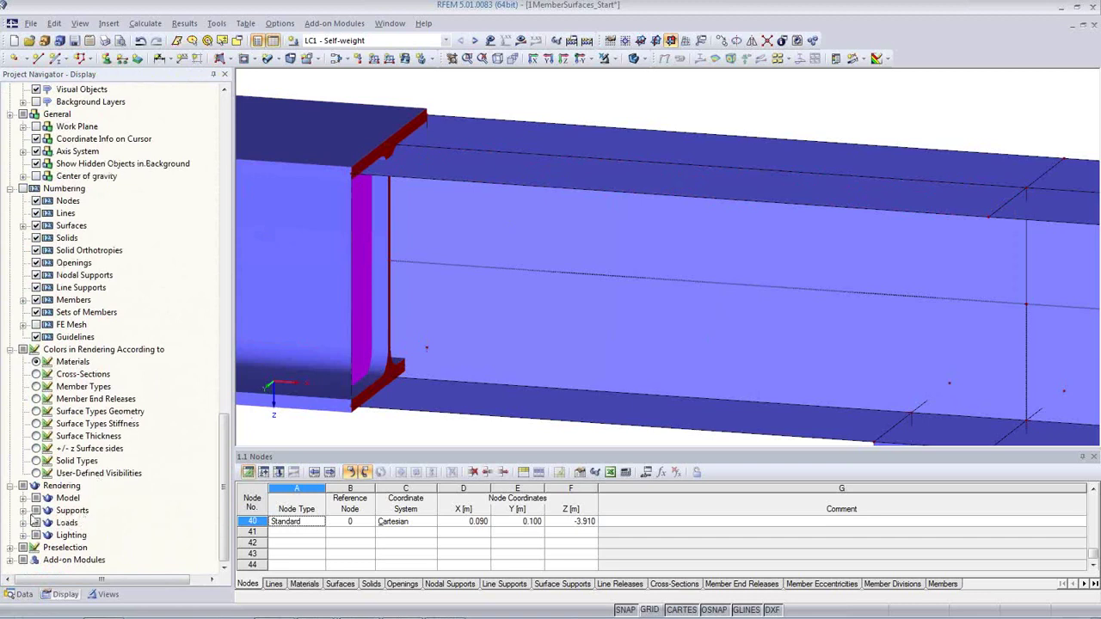
pyautogui.click(23, 499)
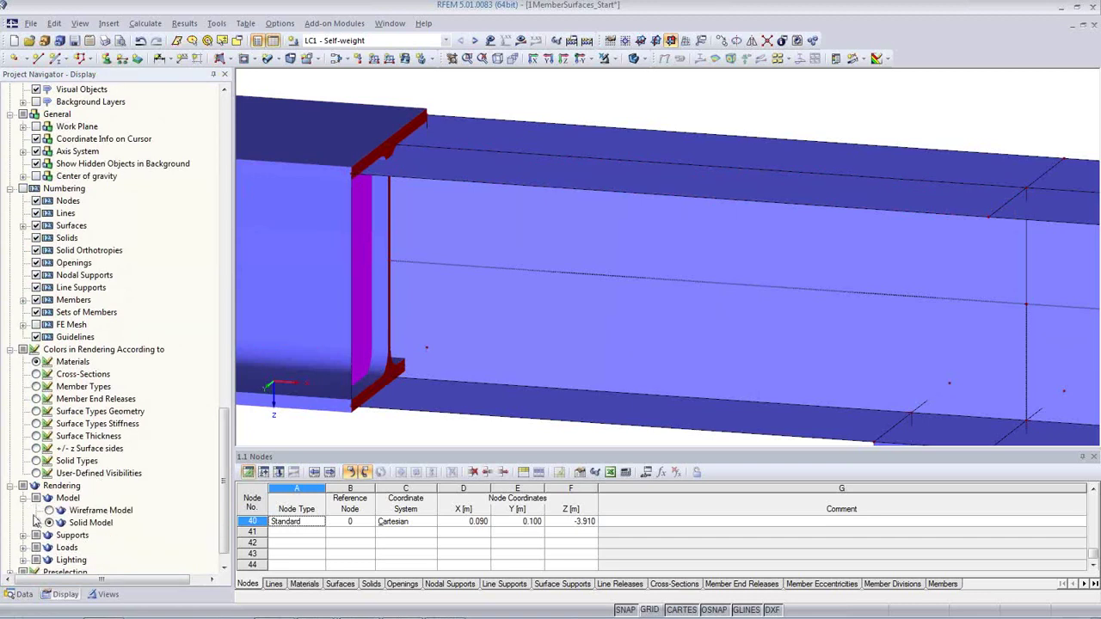
pyautogui.click(35, 523)
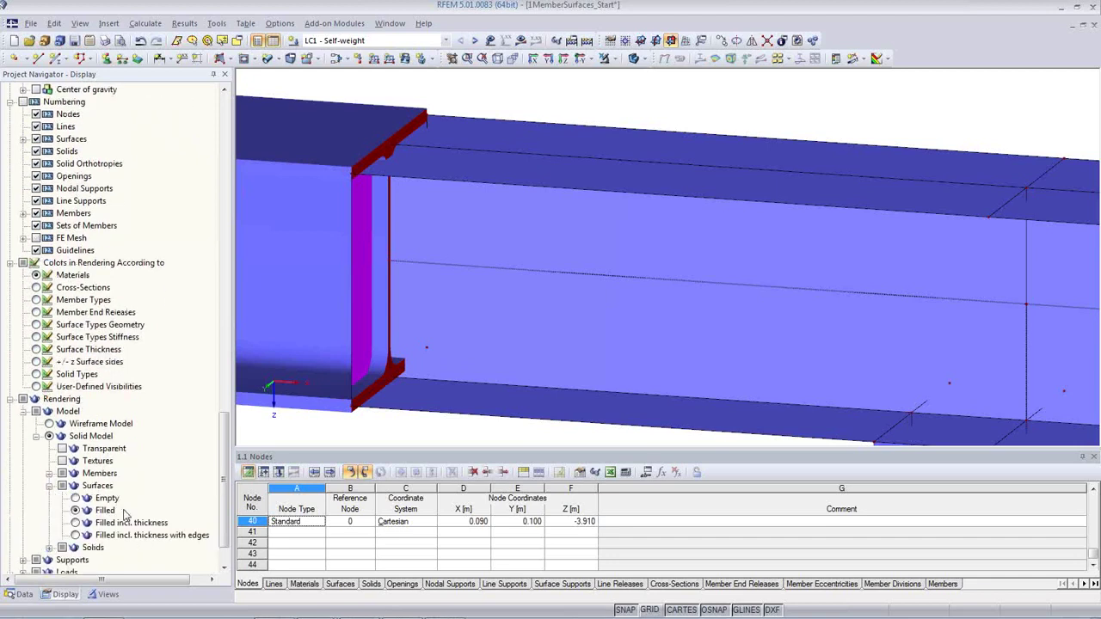
pyautogui.click(76, 529)
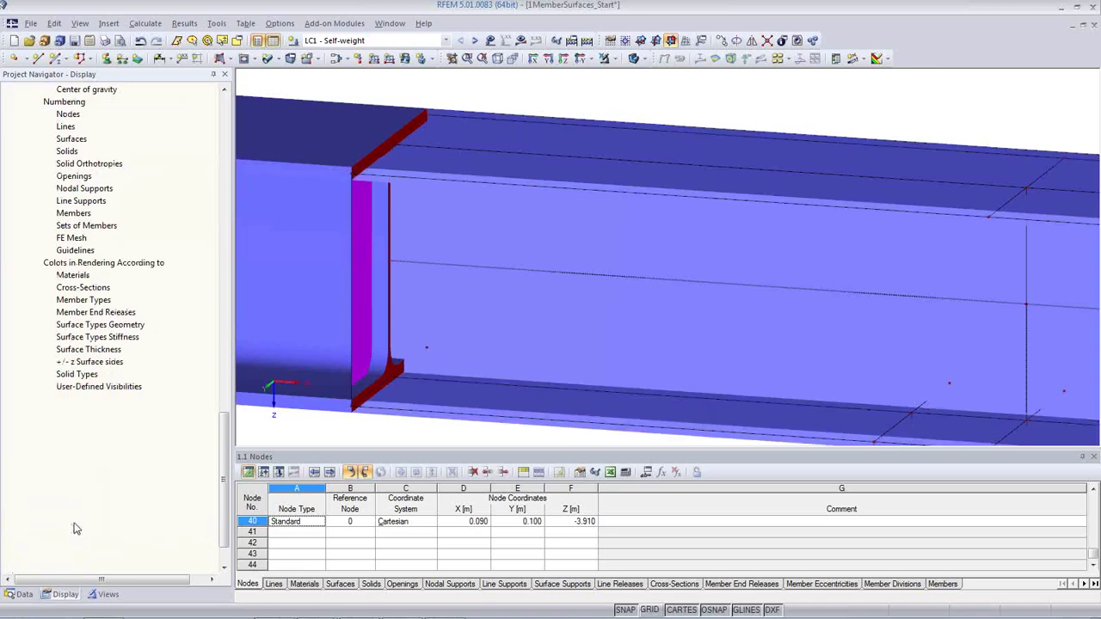
pyautogui.click(76, 535)
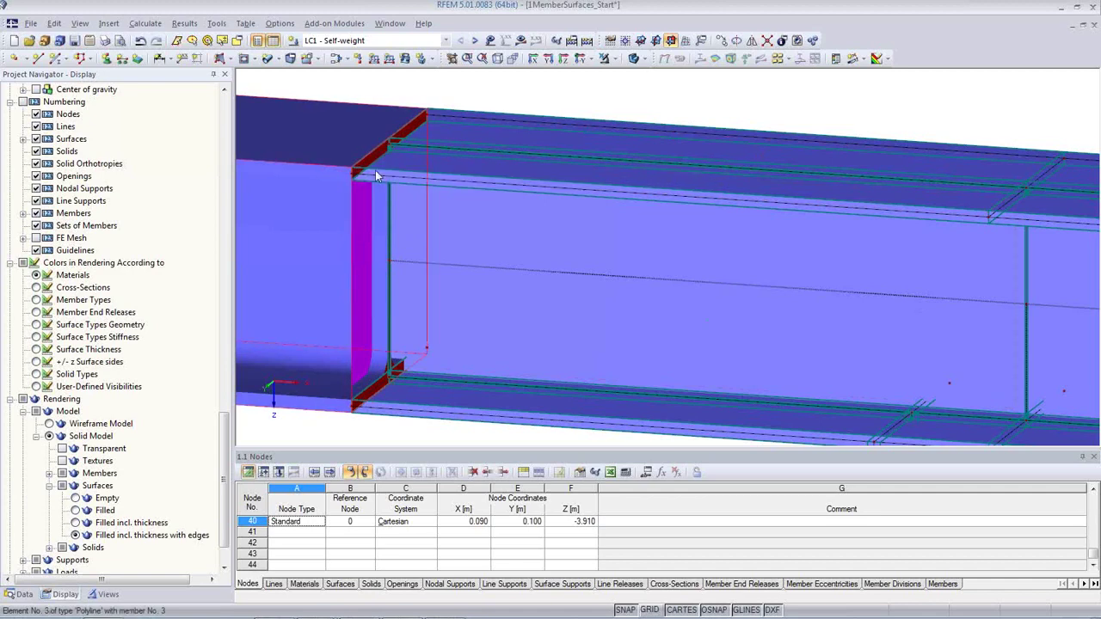
pyautogui.scroll(3, 371, 169)
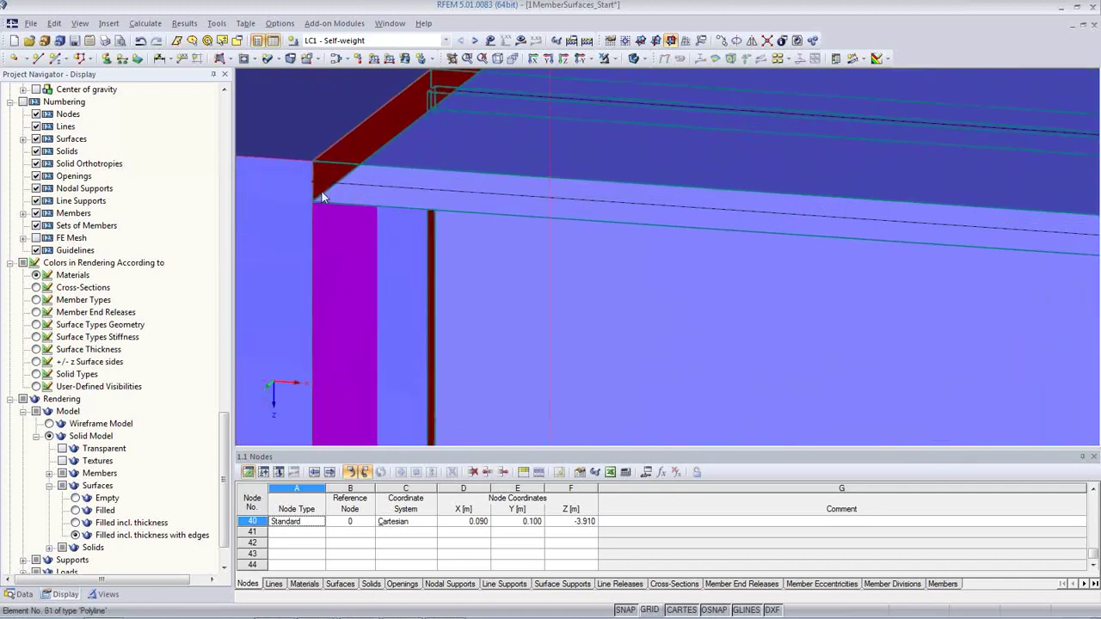
pyautogui.scroll(-5, 322, 179)
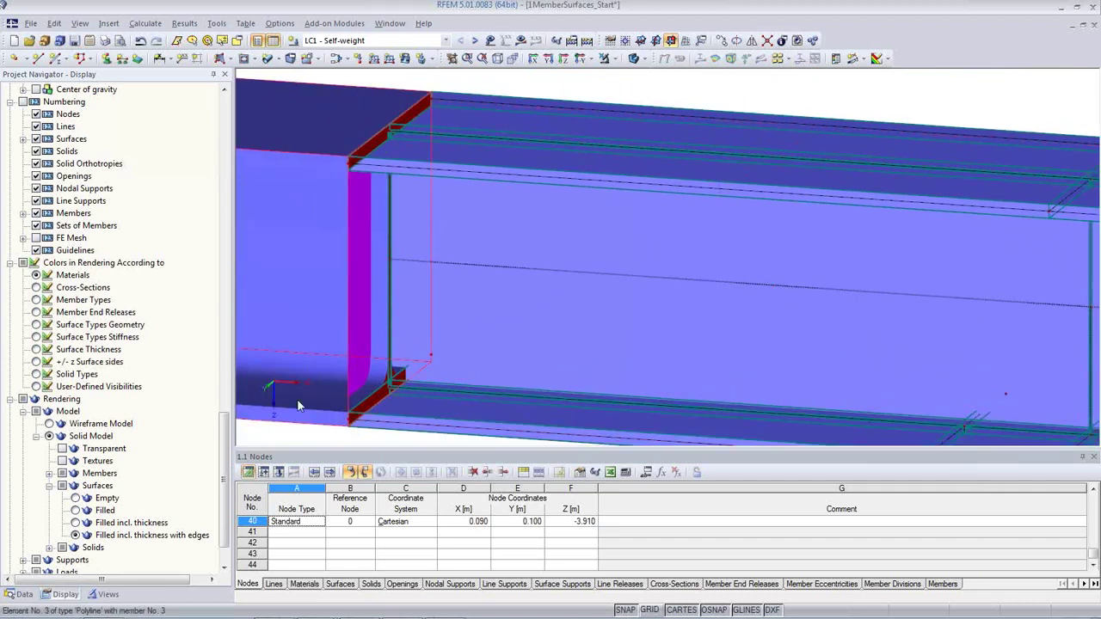
# Step: Restore the surface rendering to Filled and switch the model to wireframe display, showing the whole joint
pyautogui.click(76, 510)
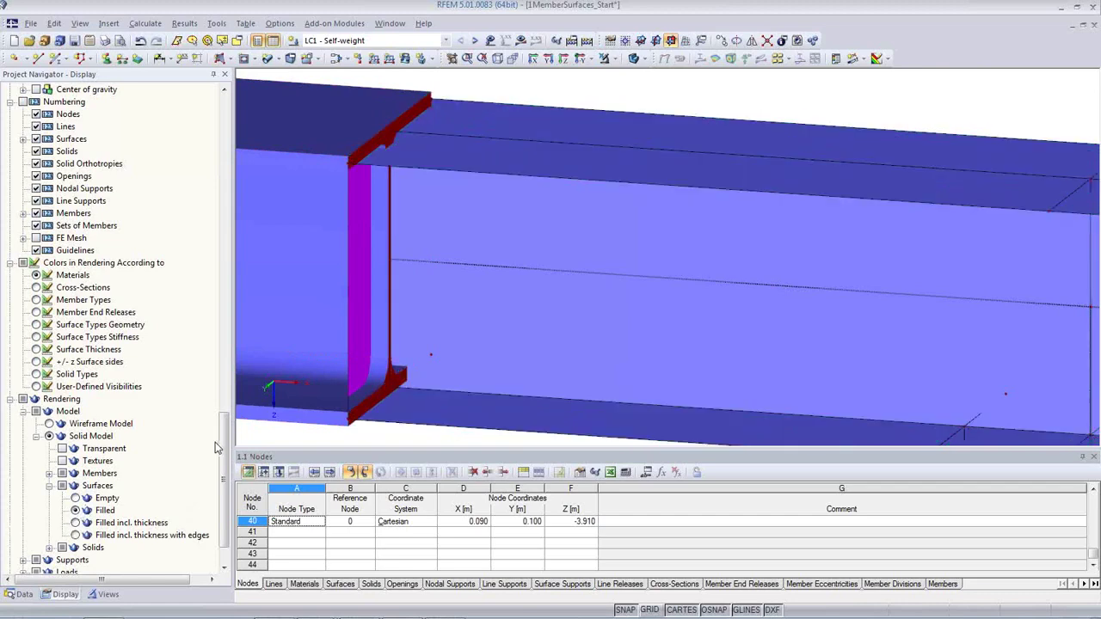
pyautogui.scroll(-2, 169, 432)
pyautogui.scroll(3, 169, 433)
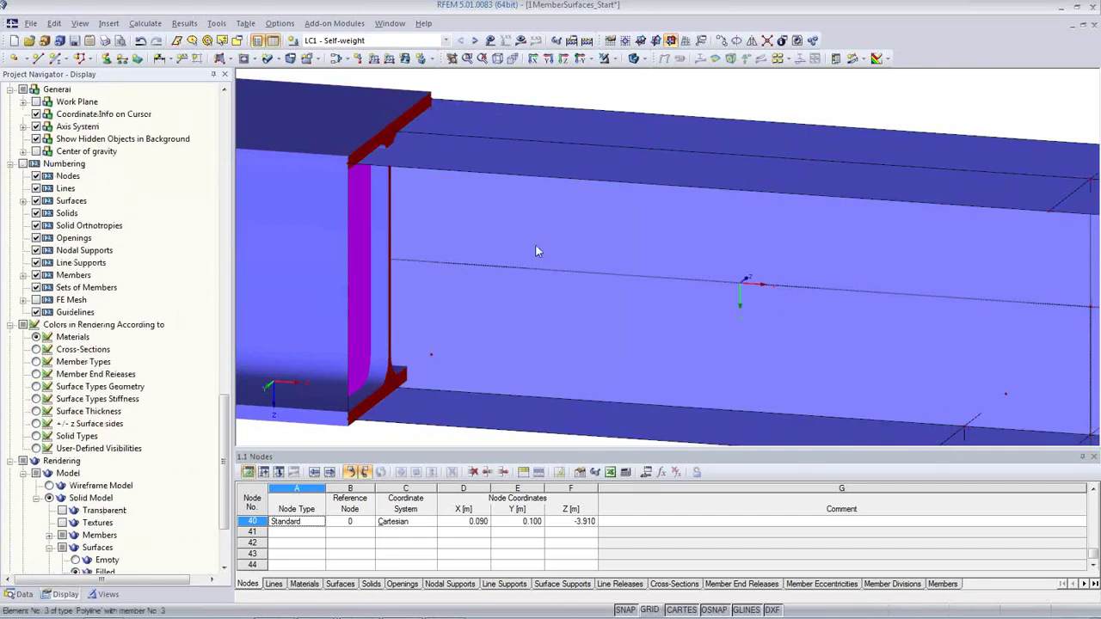
pyautogui.click(632, 60)
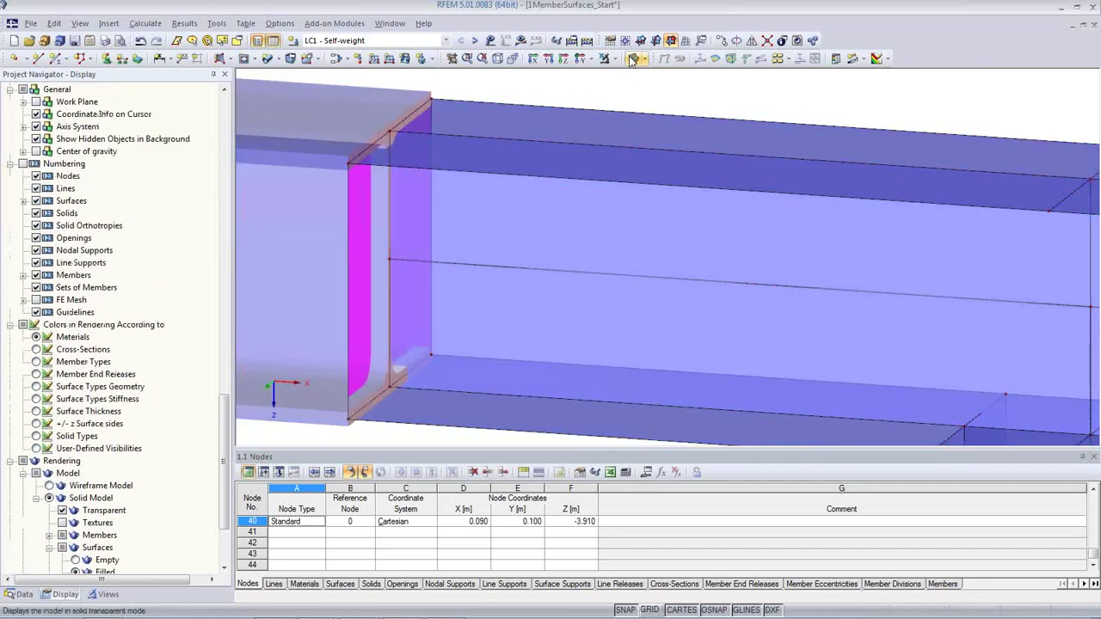
pyautogui.click(631, 62)
pyautogui.scroll(-5, 876, 381)
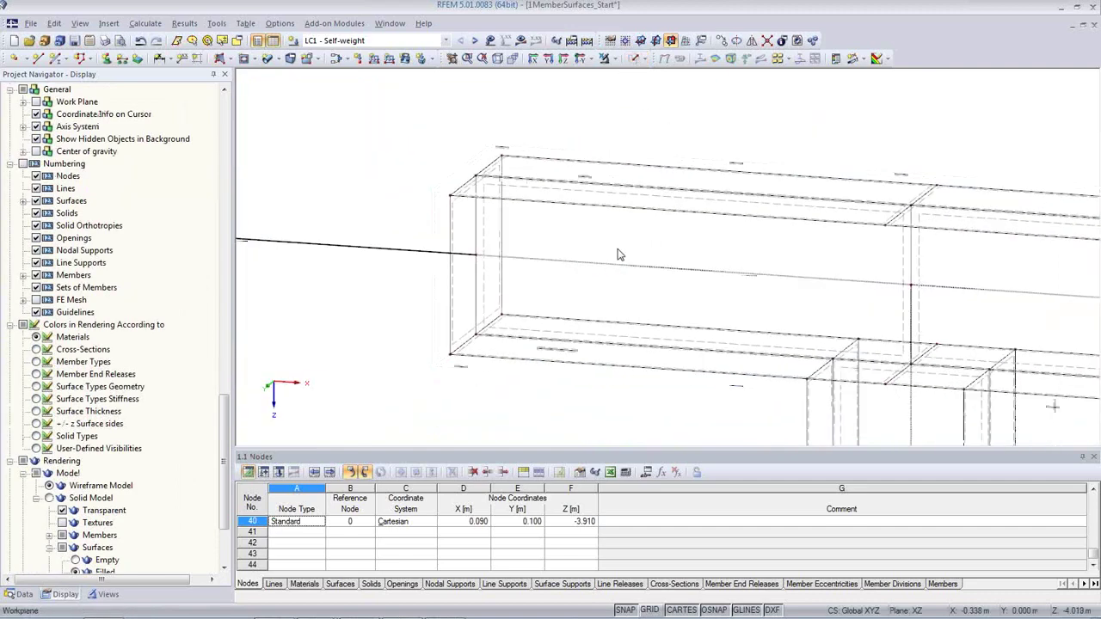
pyautogui.scroll(-5, 865, 364)
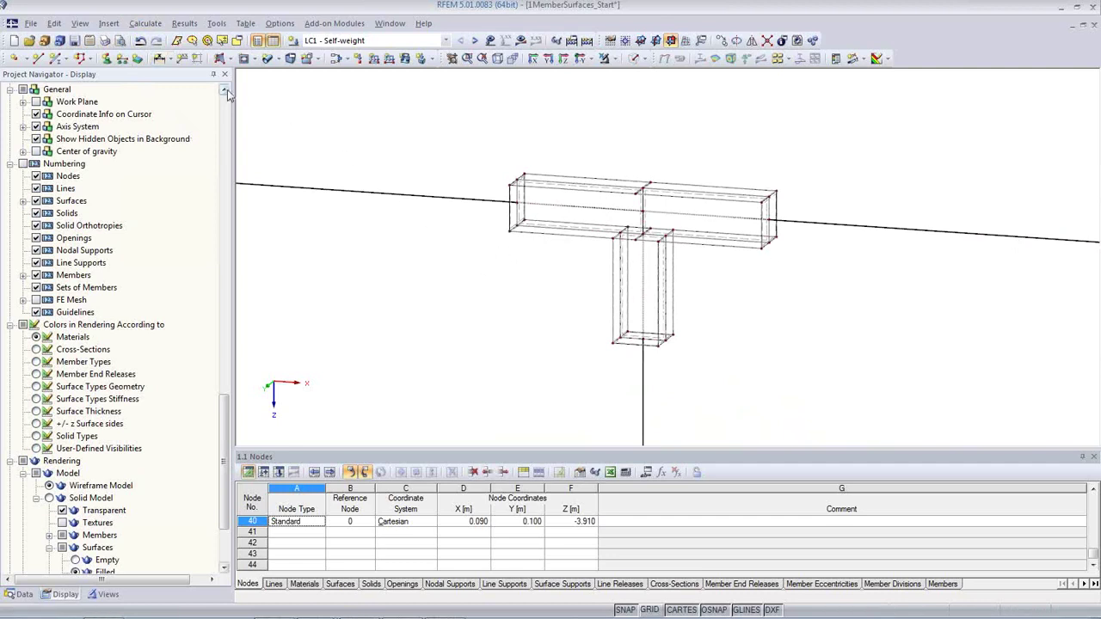
# Step: Regenerate the FE mesh with a target finite element length of 0.025 m
pyautogui.click(143, 26)
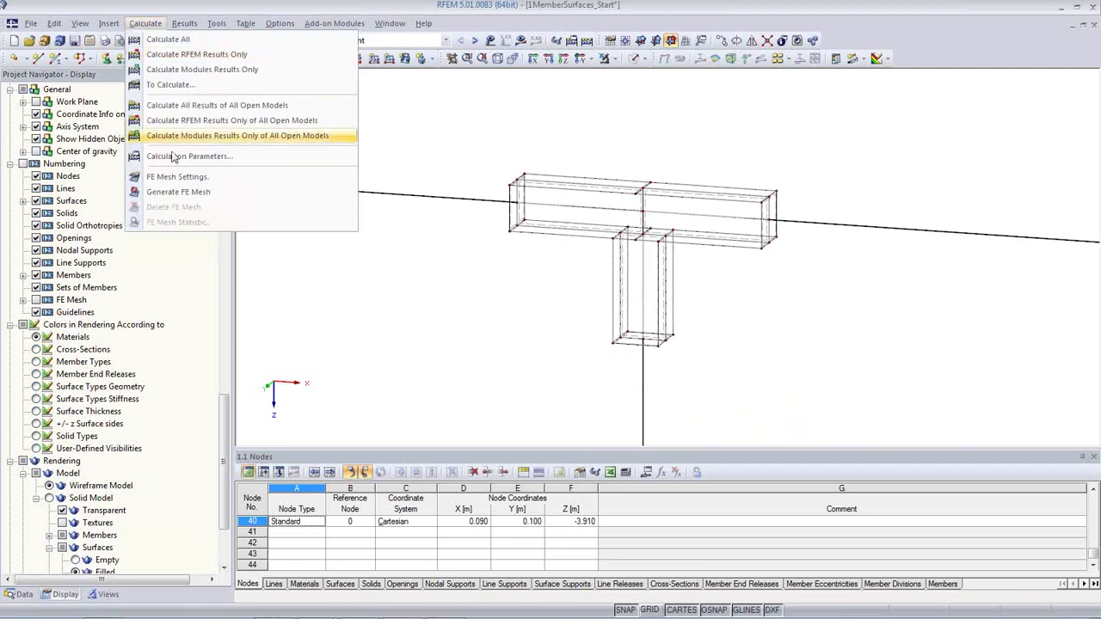
pyautogui.click(177, 177)
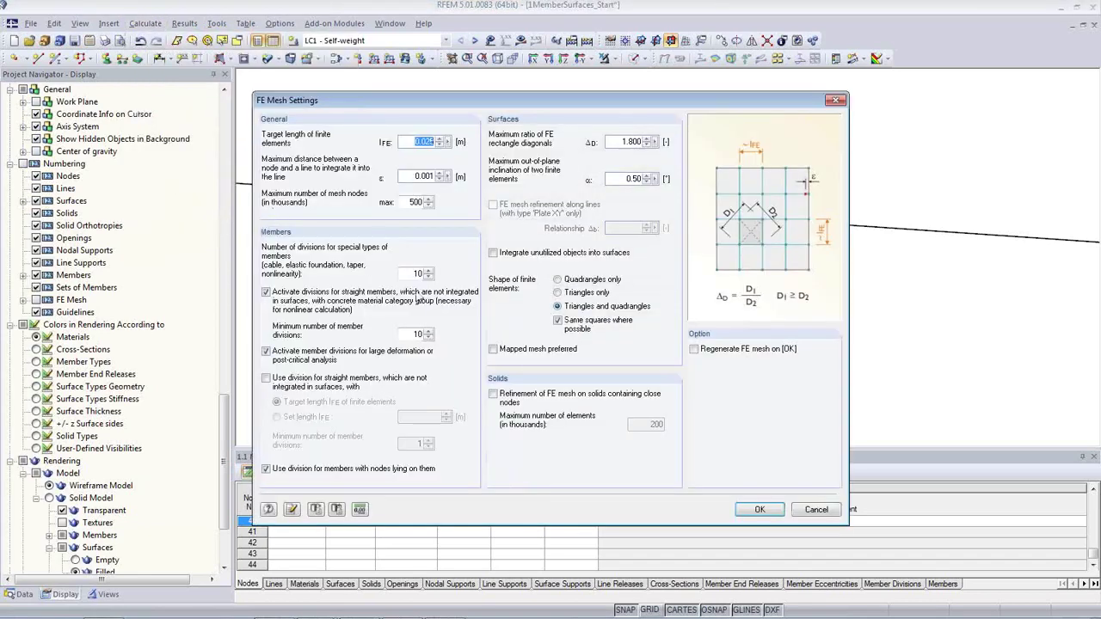
pyautogui.click(434, 143)
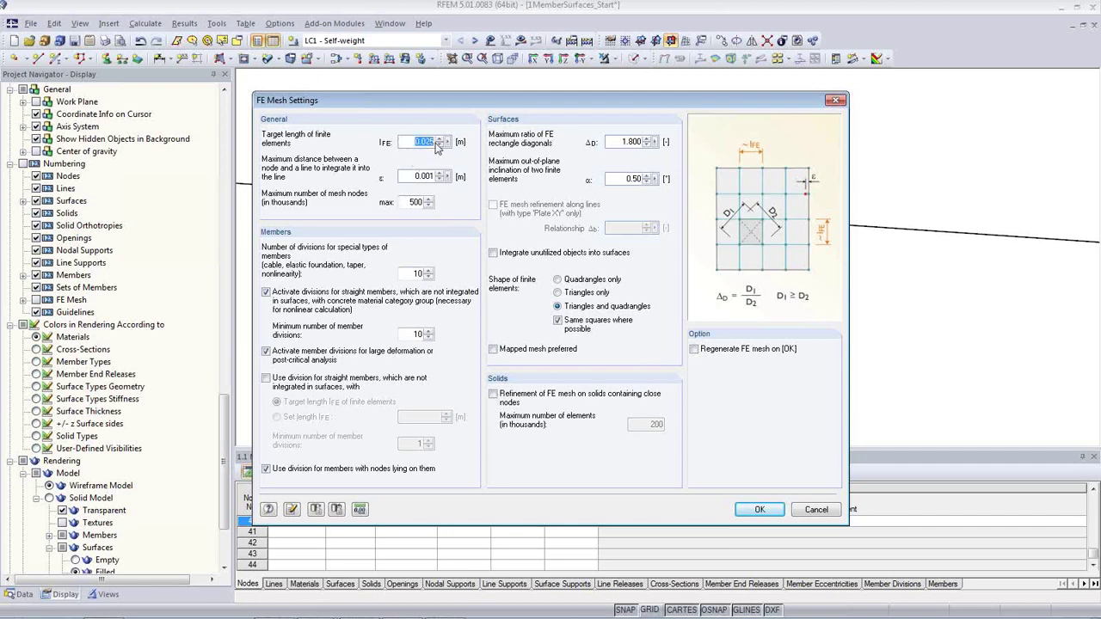
pyautogui.click(694, 350)
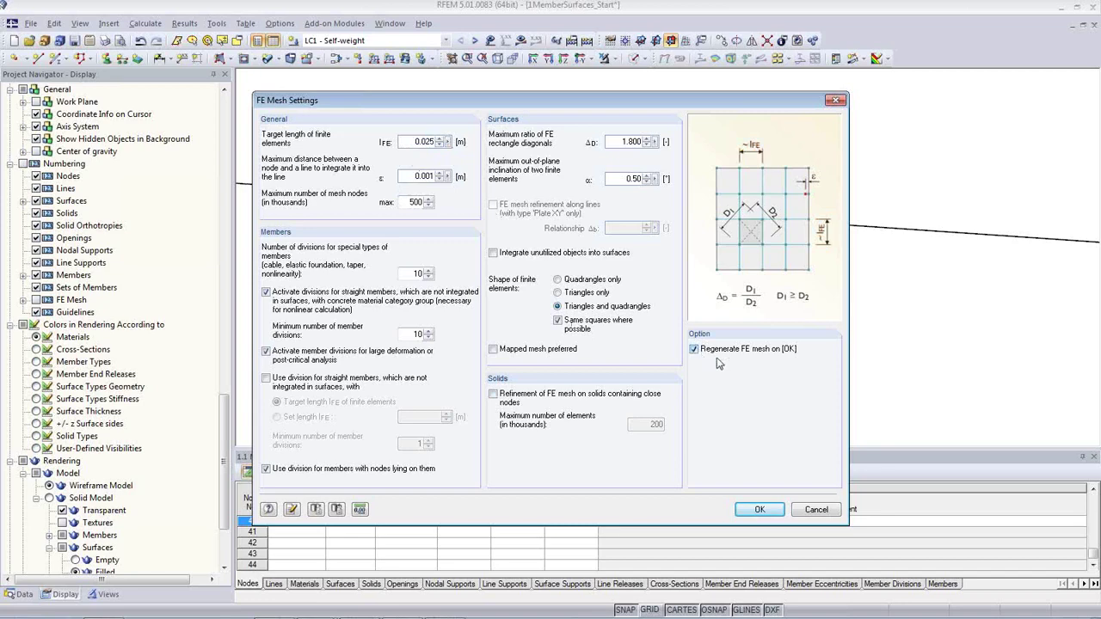
pyautogui.click(759, 509)
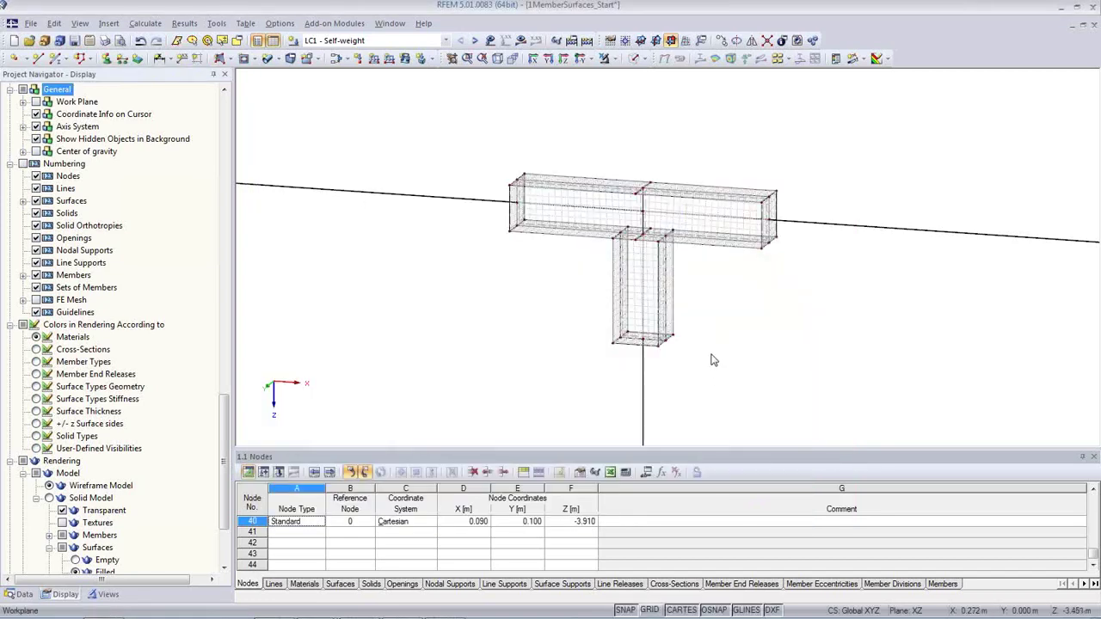
# Step: Examine the generated FE mesh on the joint surfaces, at the beam-column junction and at both ends of the beam stub
pyautogui.moveTo(740, 322); pyautogui.dragTo(653, 307, button='middle')
pyautogui.scroll(2, 570, 246)
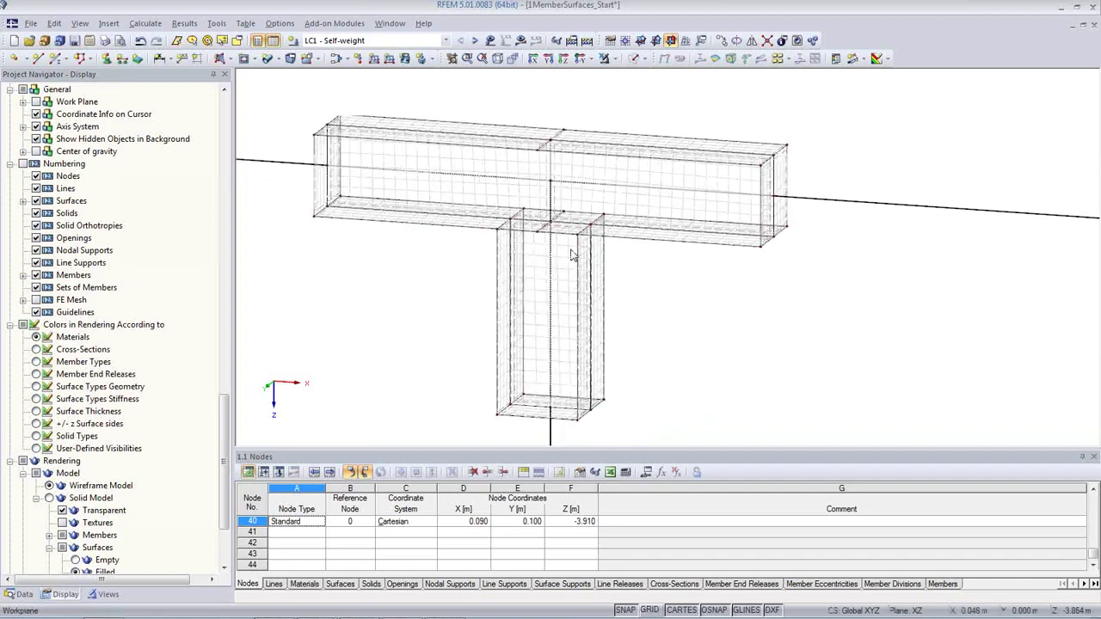
pyautogui.scroll(2, 565, 263)
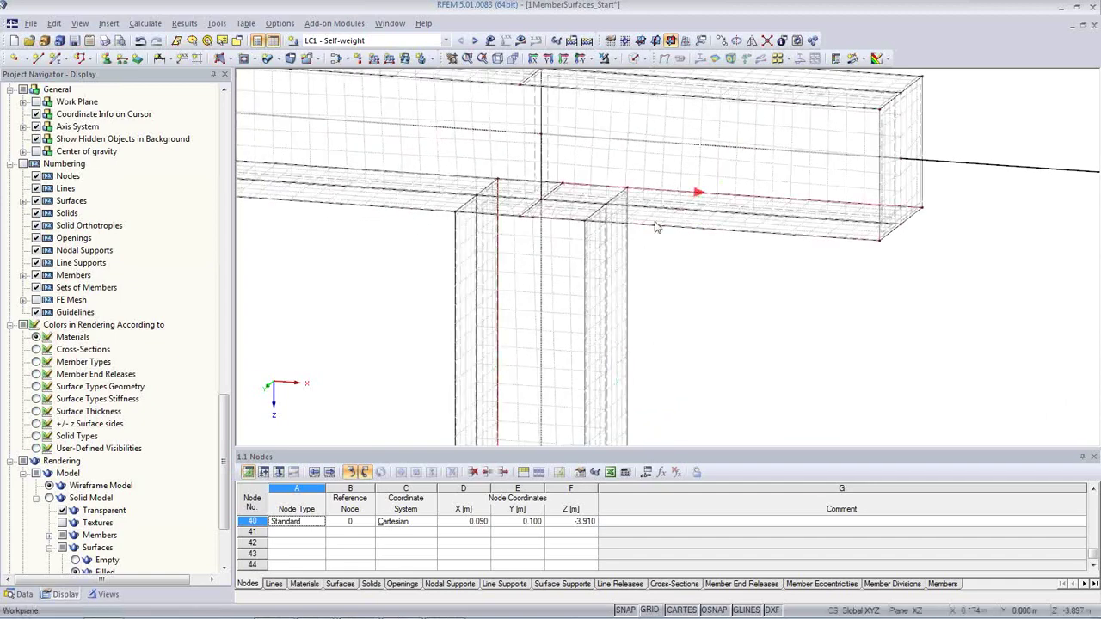
pyautogui.scroll(-2, 821, 255)
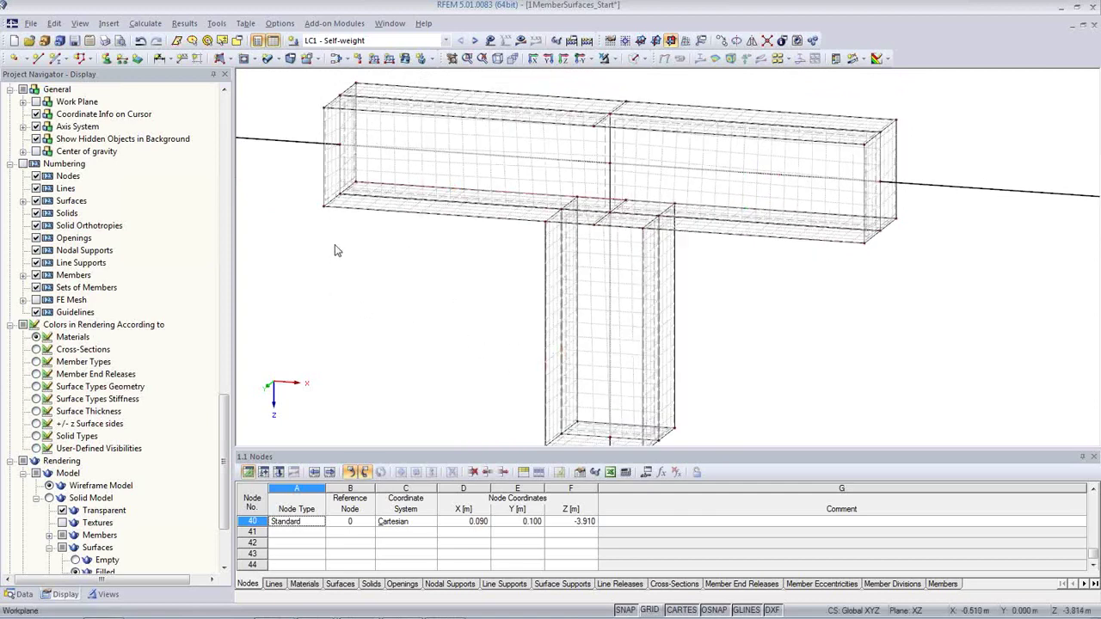
pyautogui.scroll(2, 404, 236)
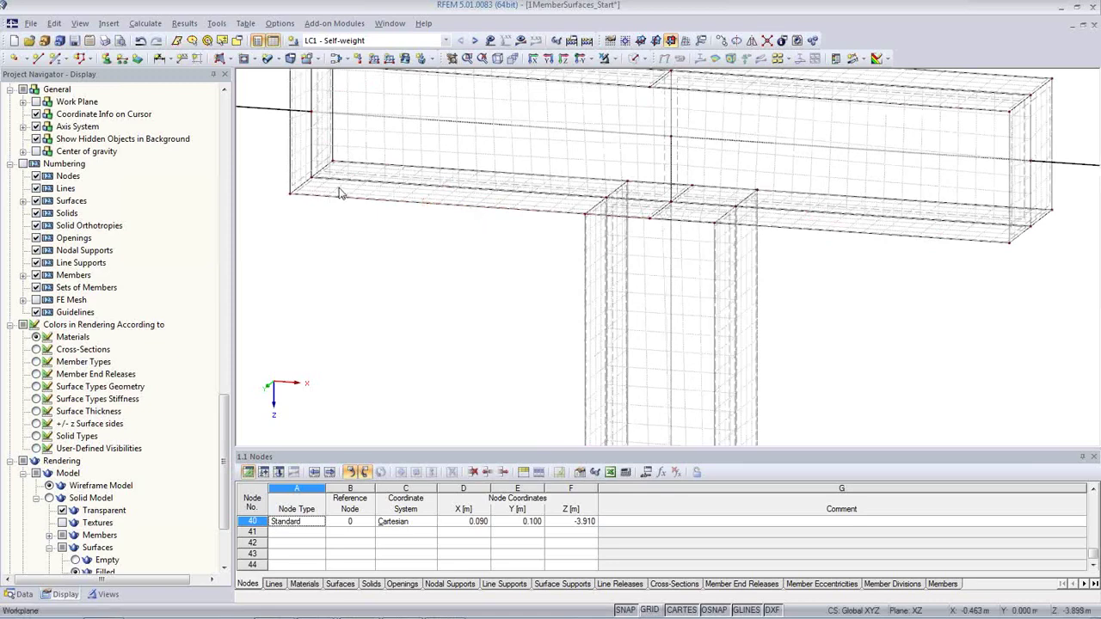
pyautogui.scroll(-2, 401, 246)
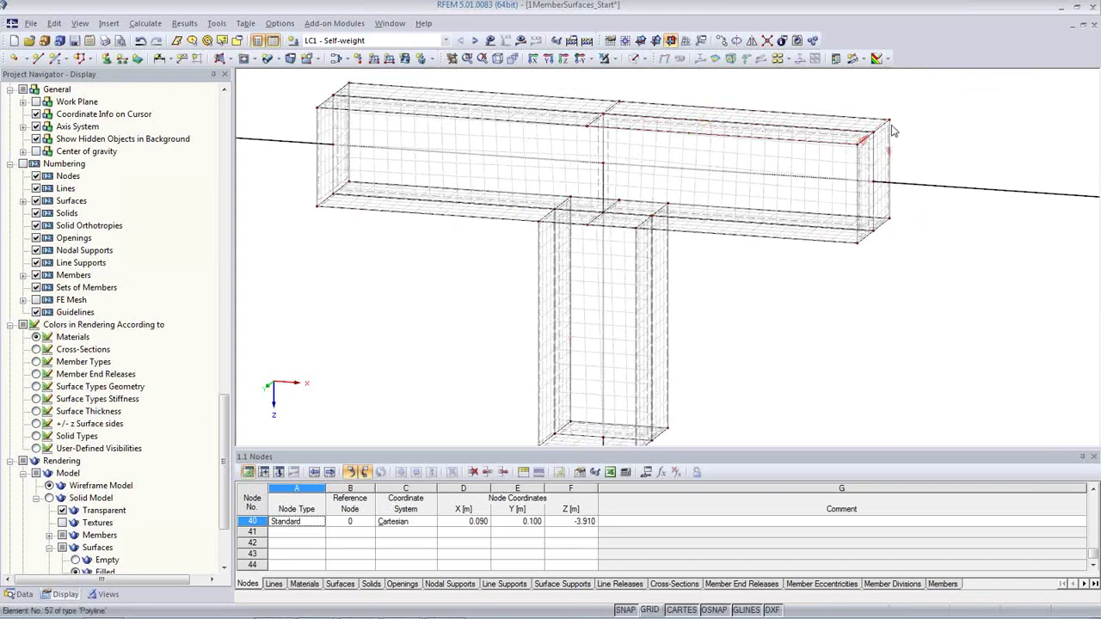
pyautogui.scroll(-3, 836, 310)
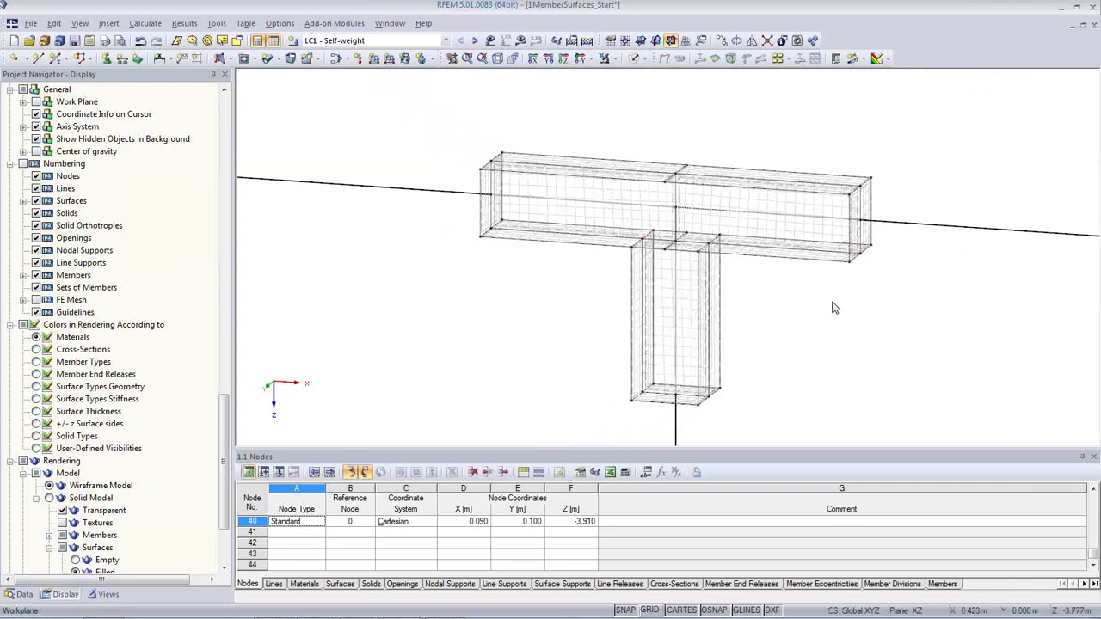
pyautogui.moveTo(750, 319); pyautogui.dragTo(671, 309, button='middle')
pyautogui.scroll(-1, 671, 310)
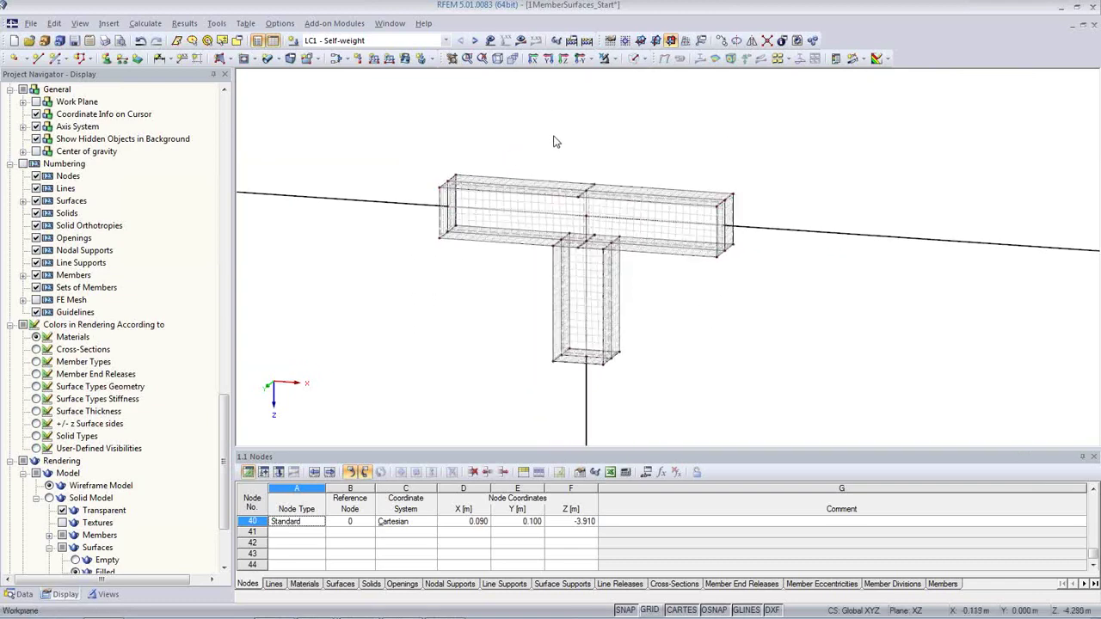
# Step: Calculate load case LC1 - Self-weight and show its results on the model
pyautogui.scroll(-1, 555, 141)
pyautogui.scroll(-3, 520, 82)
pyautogui.moveTo(491, 209); pyautogui.dragTo(550, 292, button='middle')
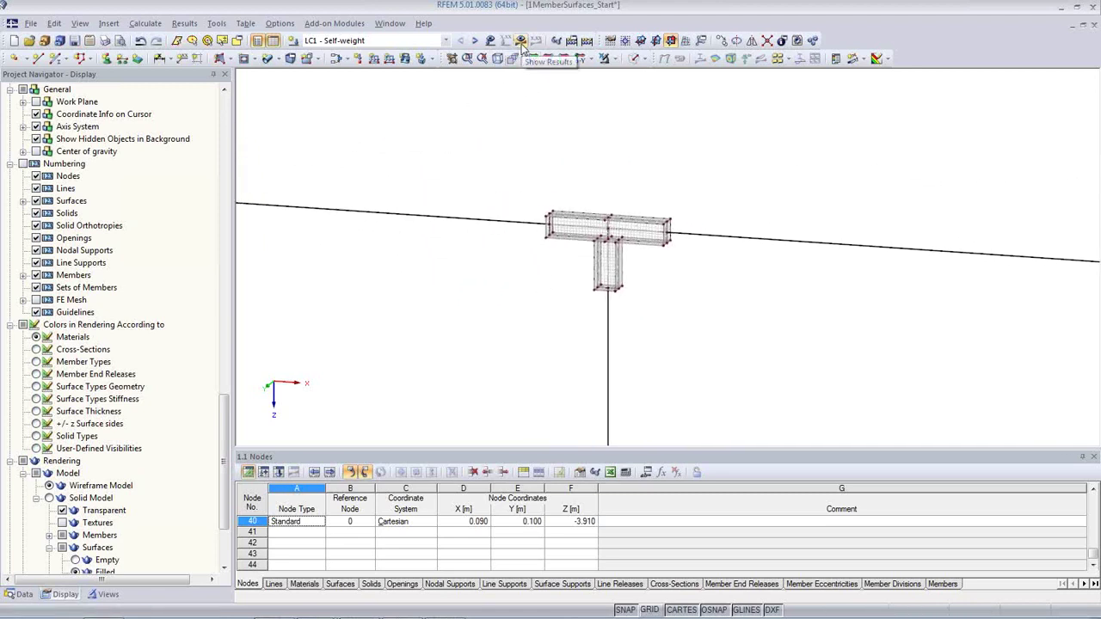
pyautogui.click(520, 43)
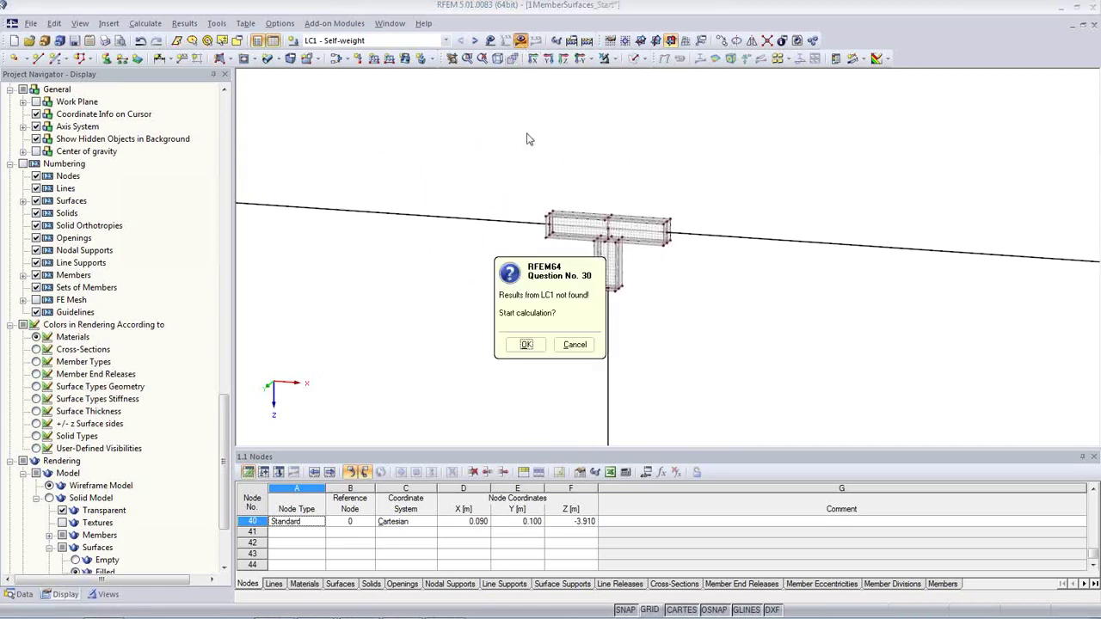
pyautogui.click(530, 349)
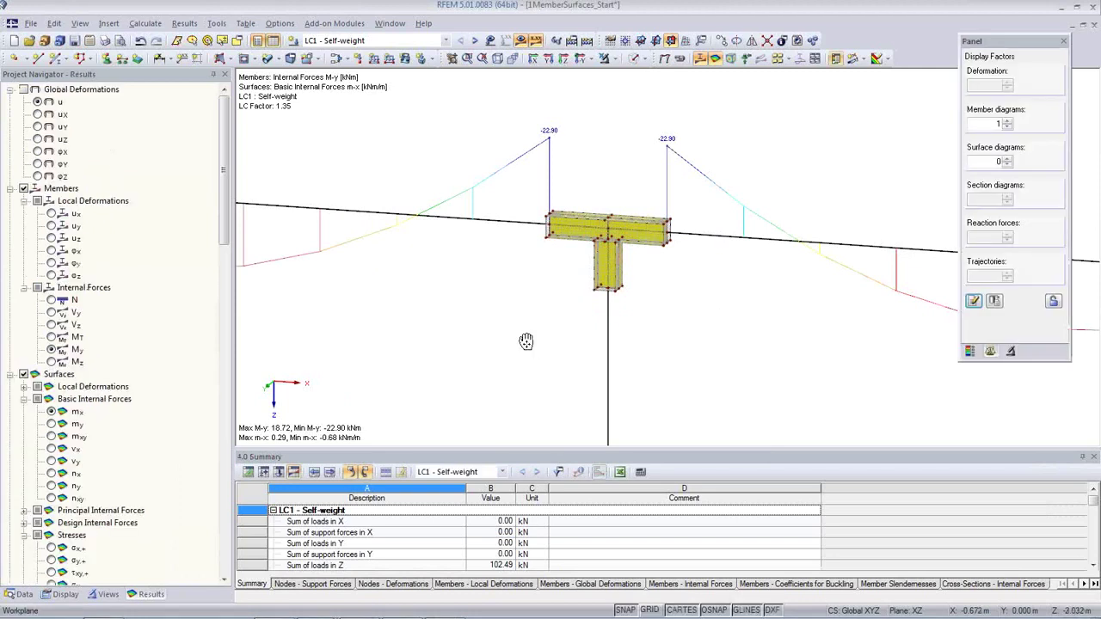
# Step: Compare the member internal forces N, Vz and My in turn along the beams and columns adjoining the joint
pyautogui.scroll(-5, 526, 342)
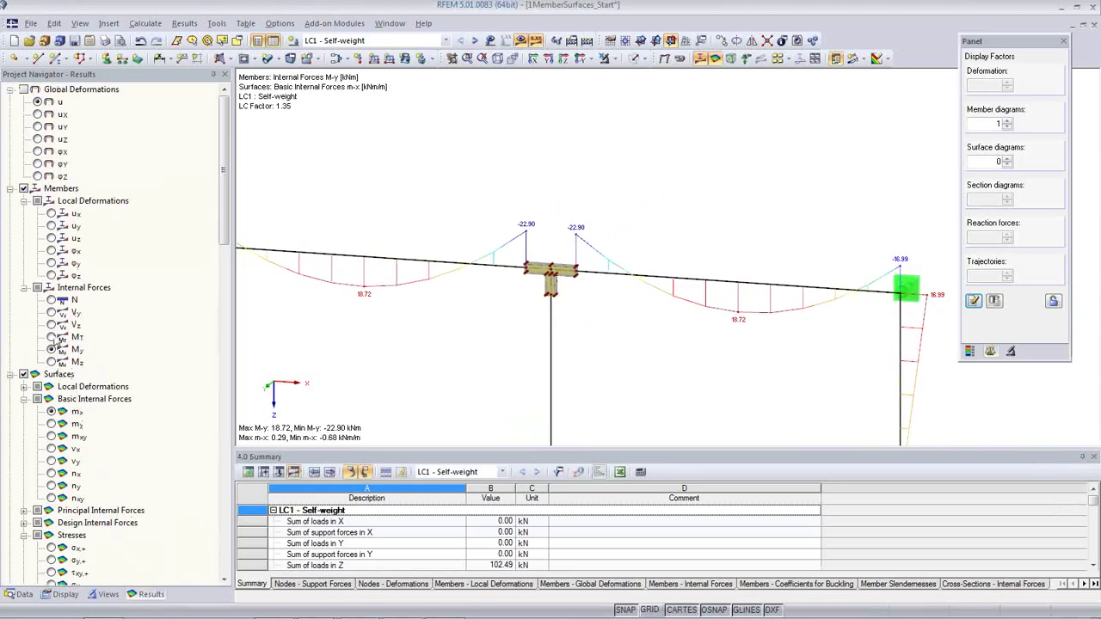
pyautogui.click(52, 300)
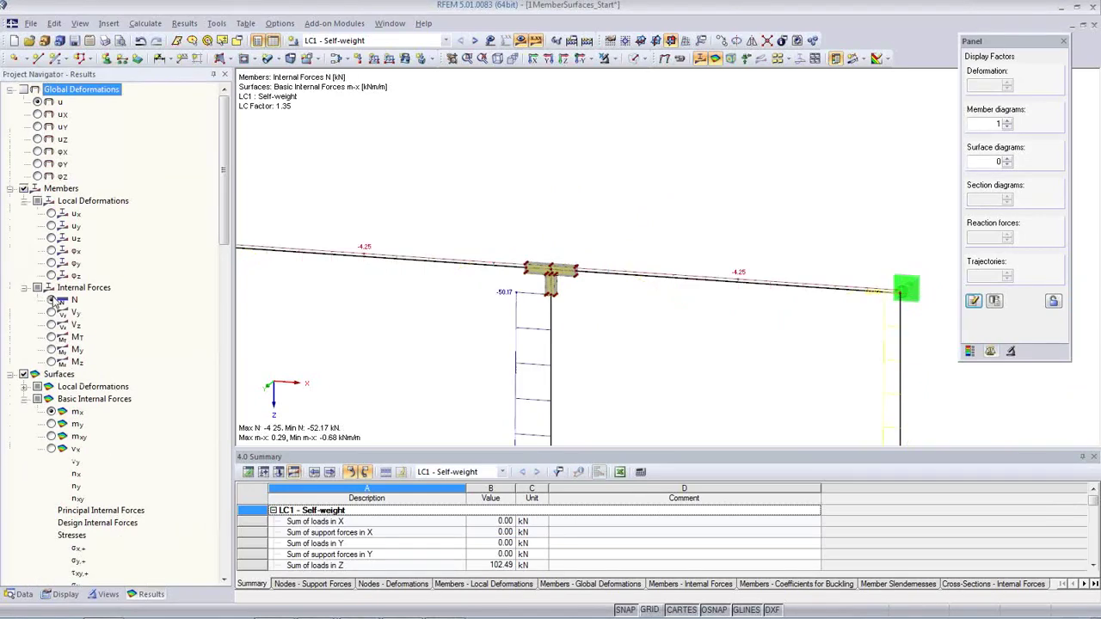
pyautogui.click(51, 324)
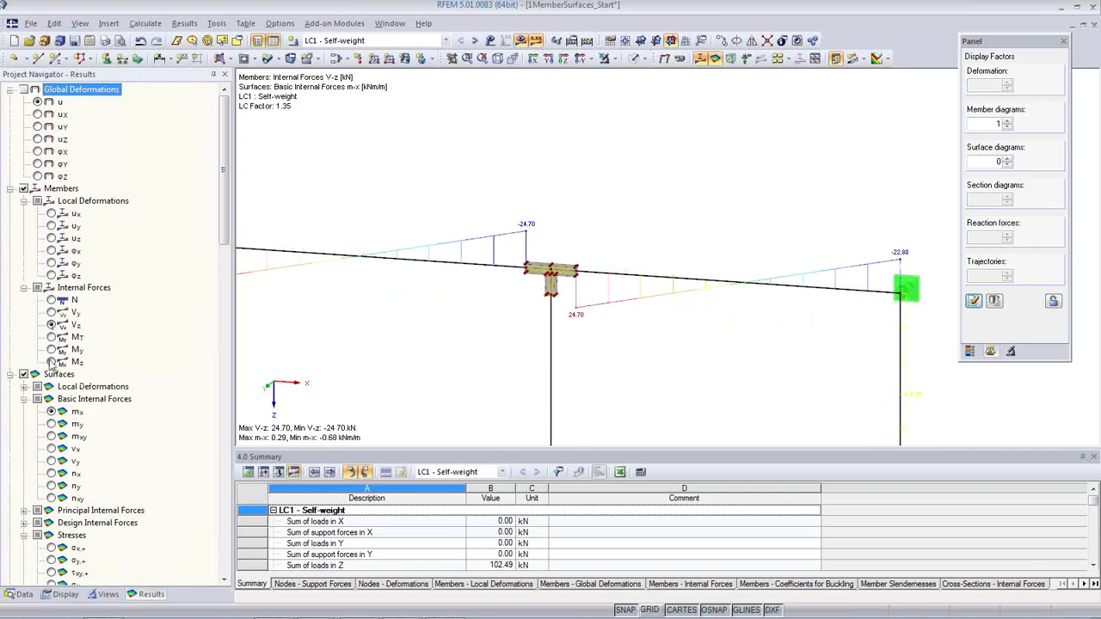
pyautogui.click(51, 350)
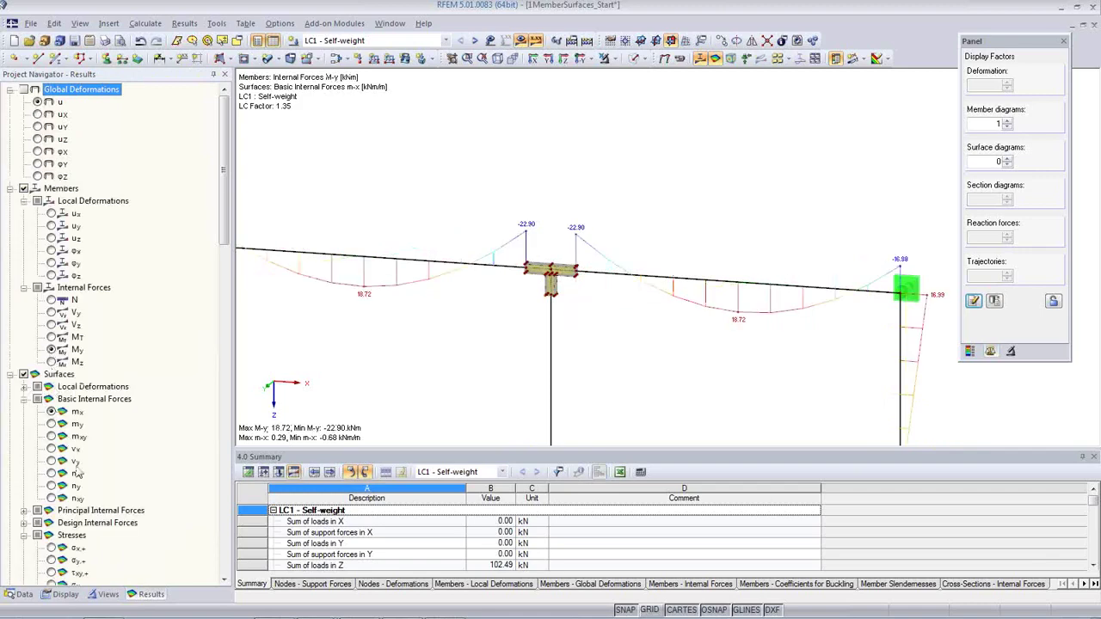
# Step: Set the member result diagrams to two-colored display
pyautogui.click(65, 595)
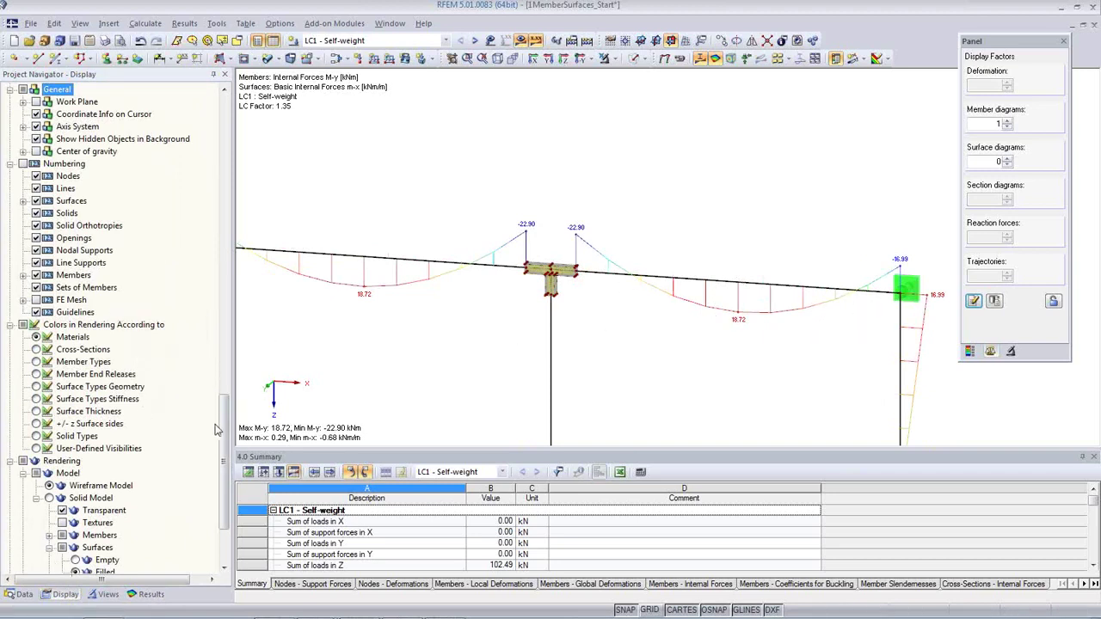
pyautogui.moveTo(225, 438); pyautogui.dragTo(215, 261)
pyautogui.click(50, 262)
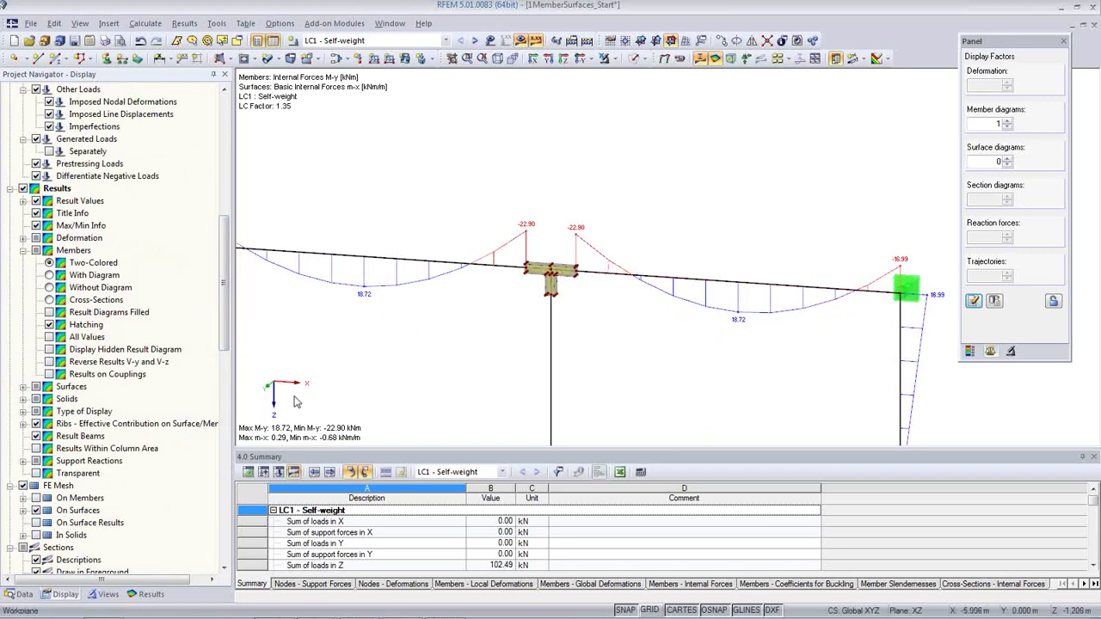
# Step: Expand the surface settings for distribution of internal forces/stresses and examine the mx results per element at the beam-column junction
pyautogui.click(24, 387)
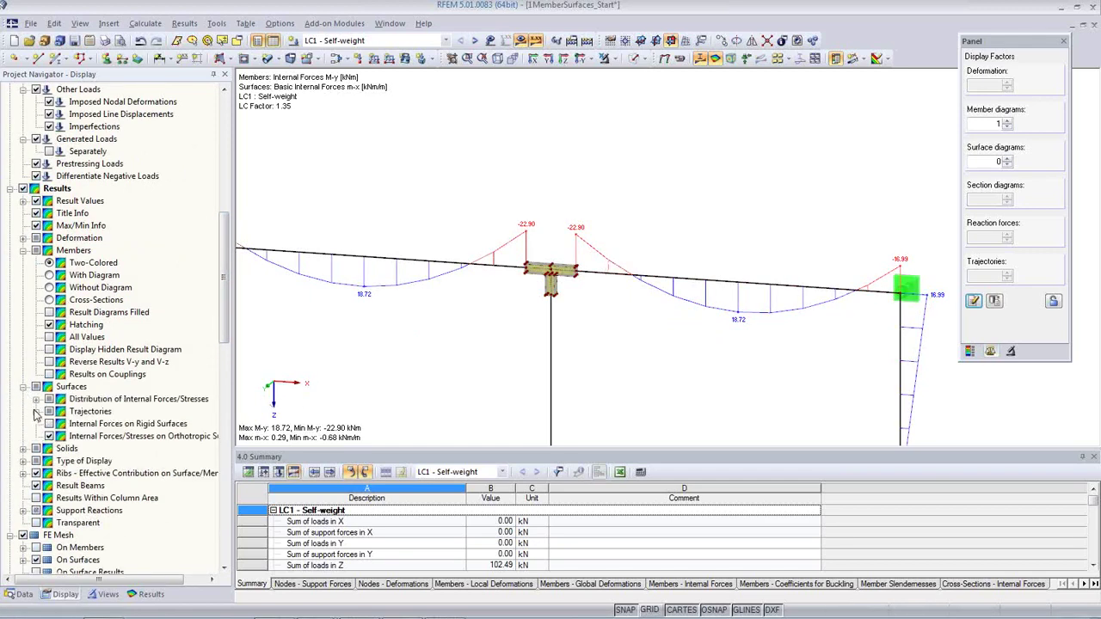
pyautogui.click(37, 399)
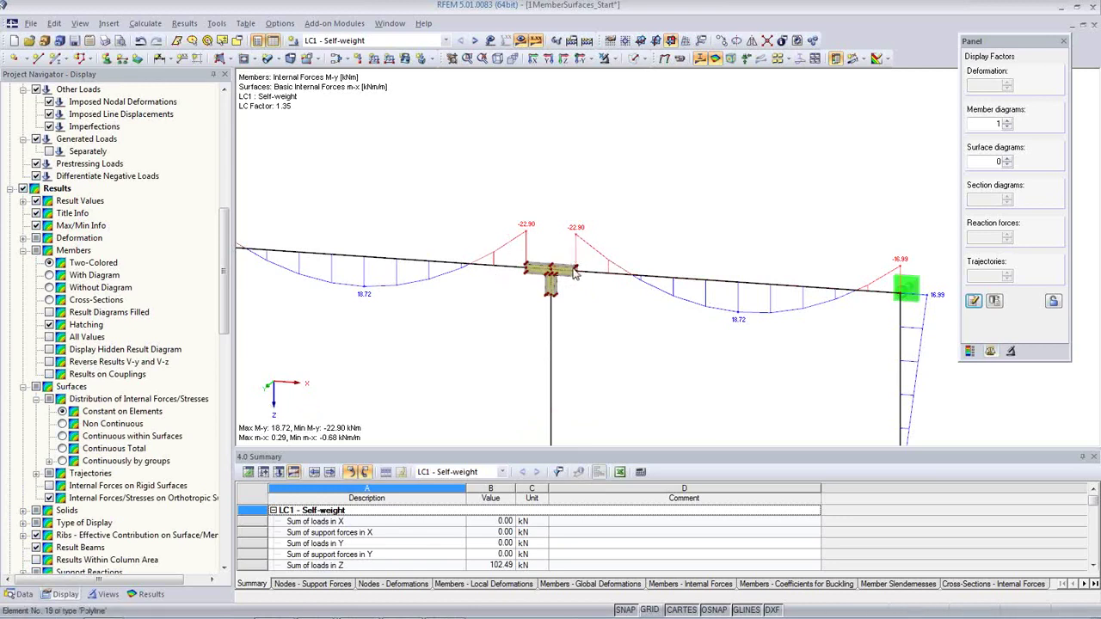
pyautogui.scroll(5, 559, 288)
pyautogui.scroll(5, 524, 262)
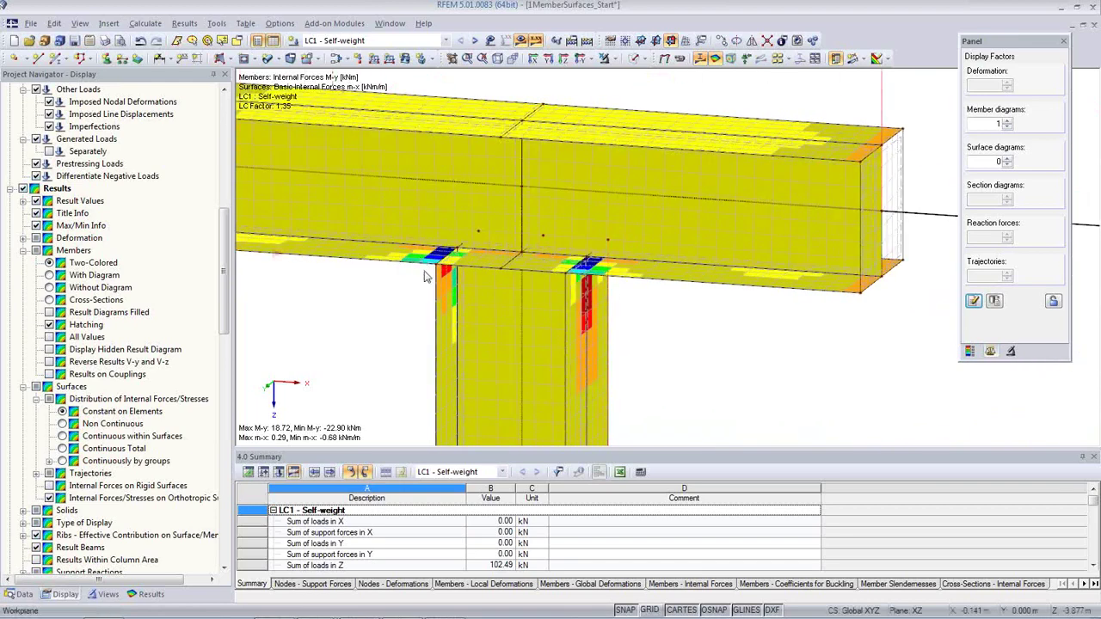
pyautogui.scroll(-3, 421, 263)
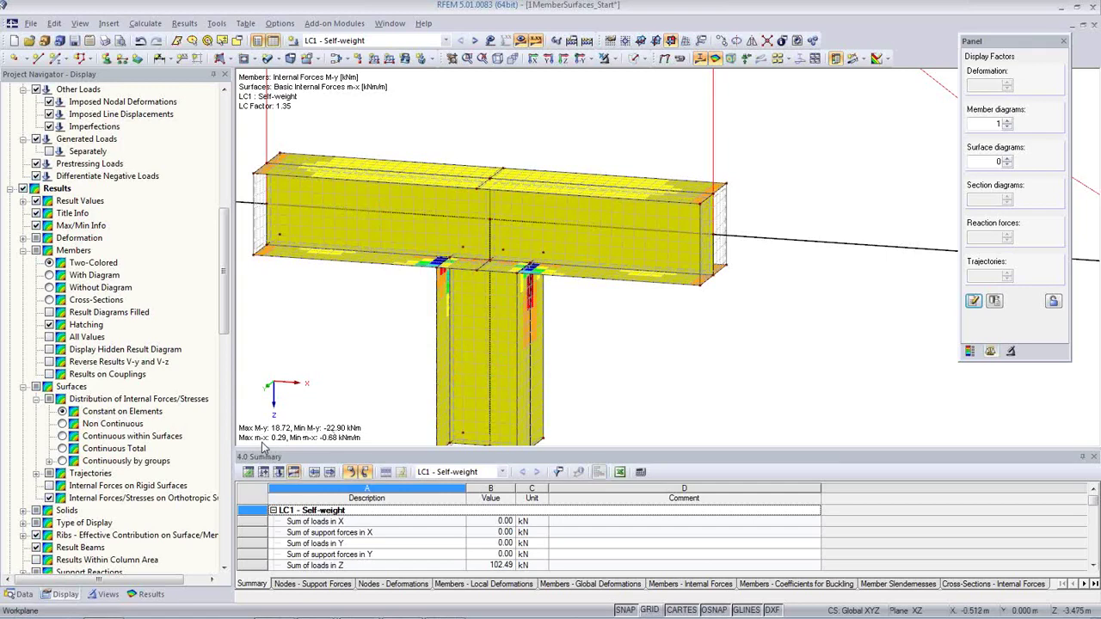
# Step: Show the surface moments my, followed by the maximum equivalent von Mises stresses (σeqv,Max,Mises) on the joint surfaces
pyautogui.click(150, 595)
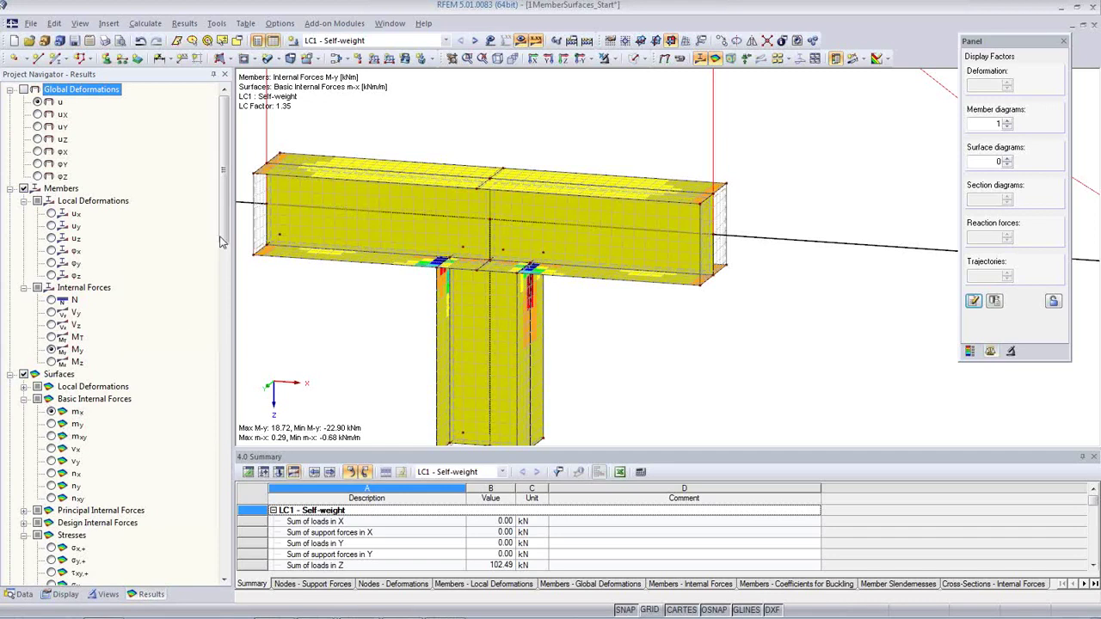
pyautogui.scroll(-5, 220, 241)
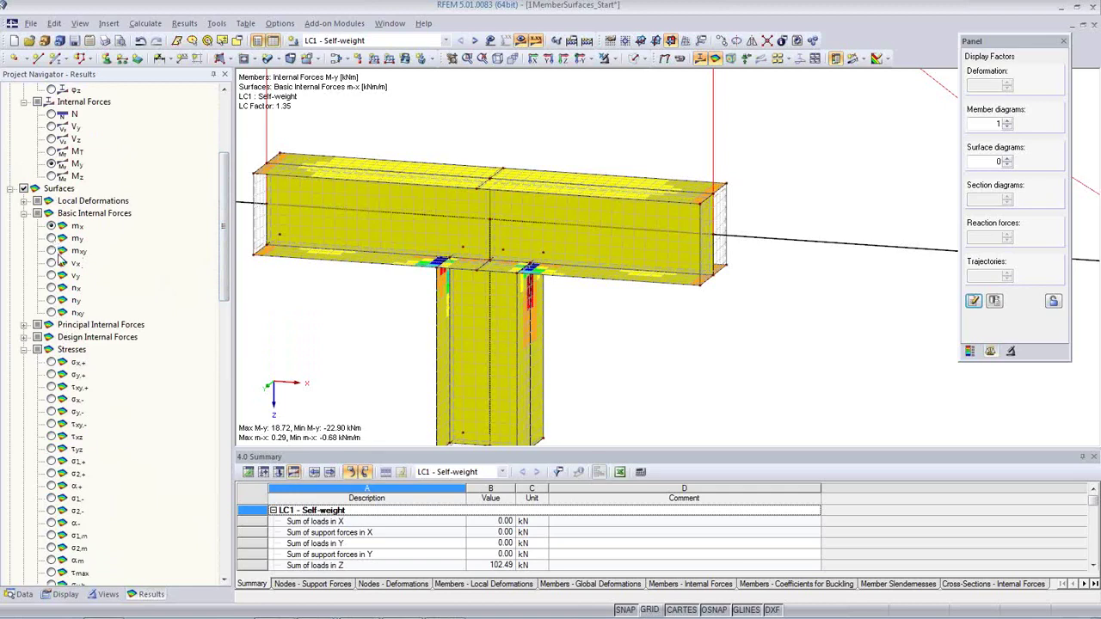
pyautogui.click(53, 240)
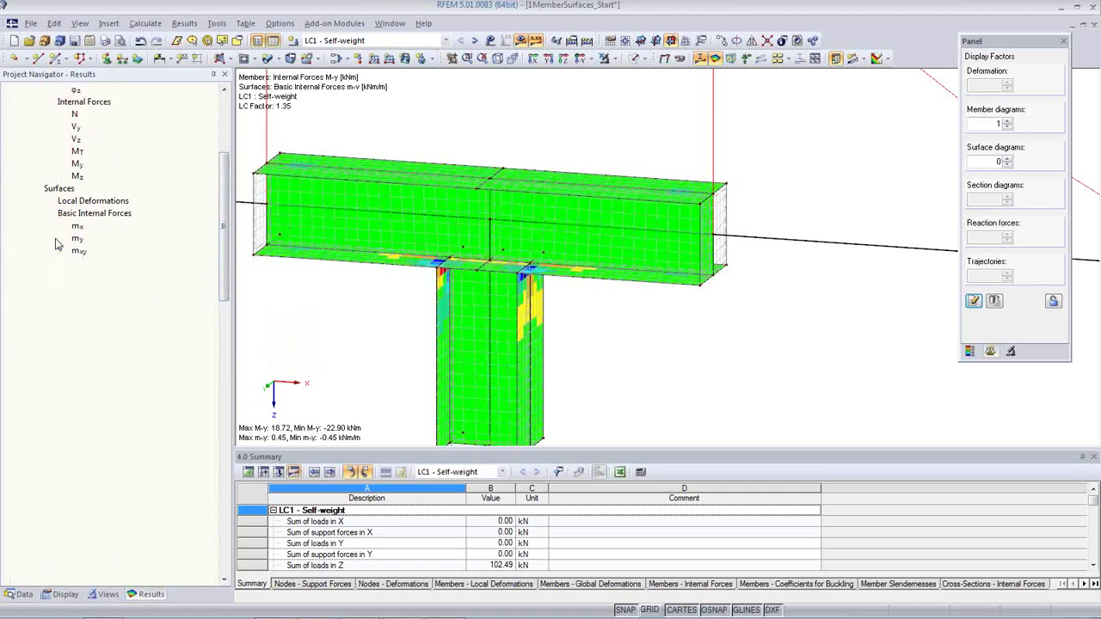
pyautogui.moveTo(221, 278); pyautogui.dragTo(221, 353)
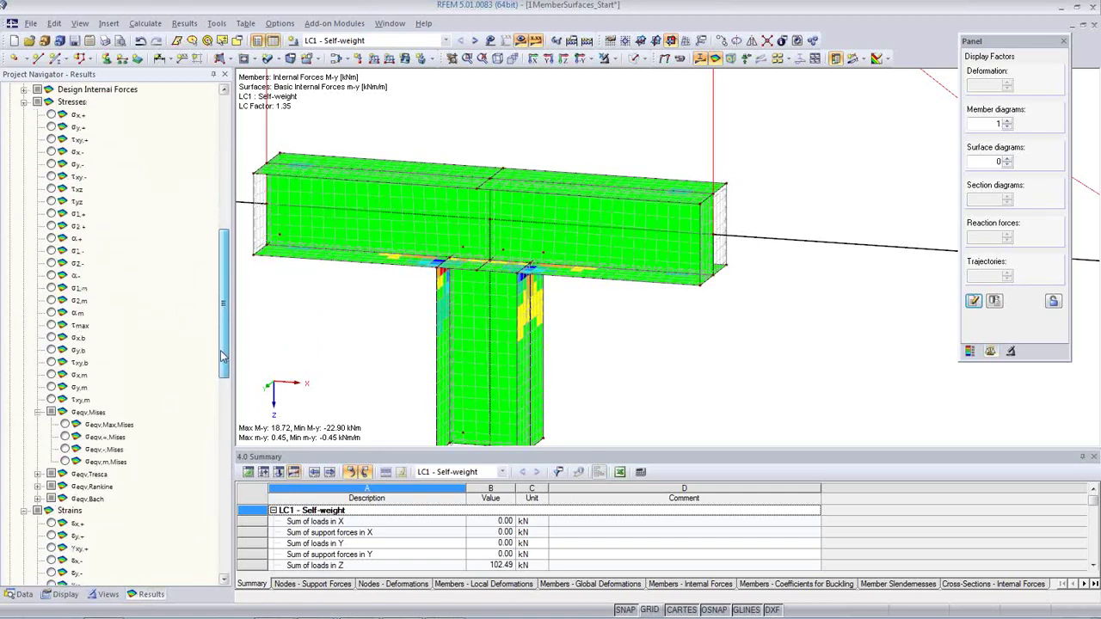
pyautogui.click(64, 425)
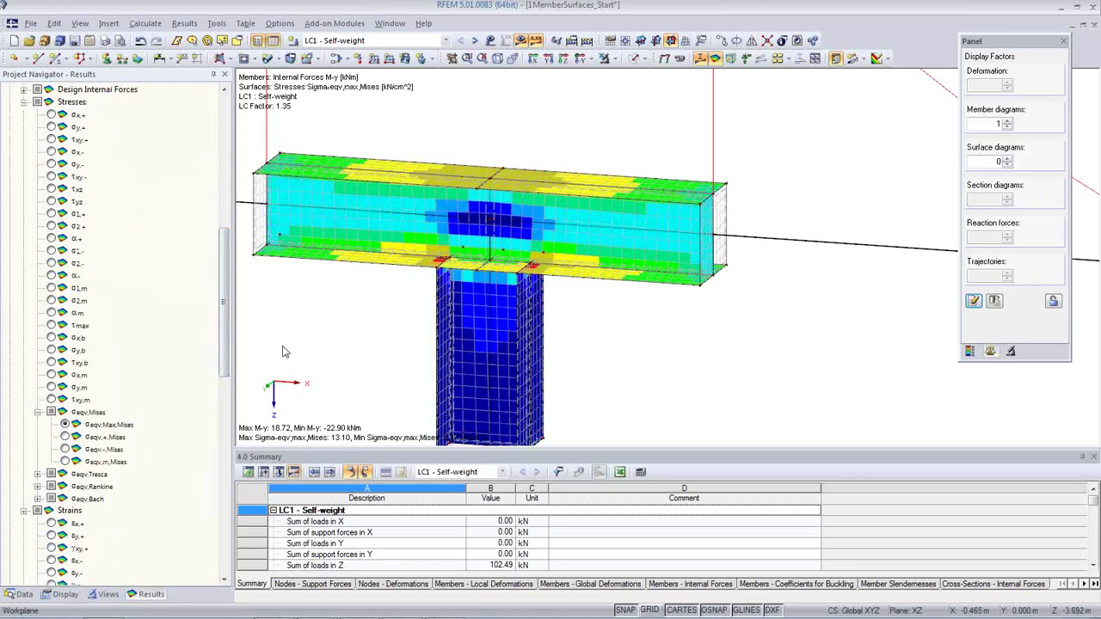
pyautogui.scroll(3, 428, 278)
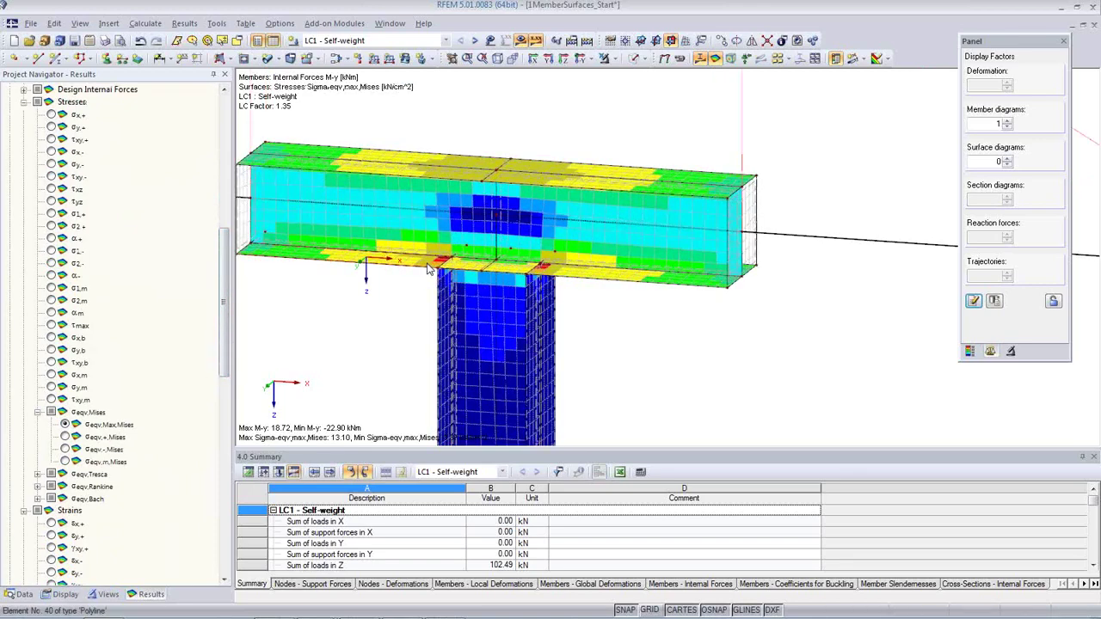
# Step: Set the surface stress distribution to Continuous within Surfaces and show the model in solid transparent mode
pyautogui.click(74, 594)
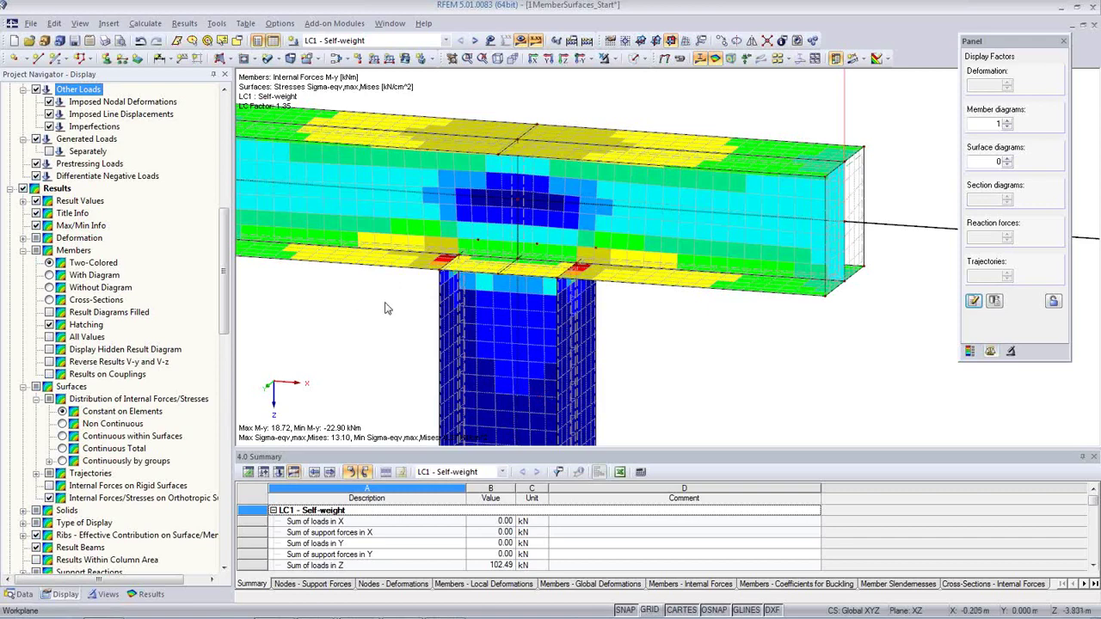
pyautogui.click(62, 436)
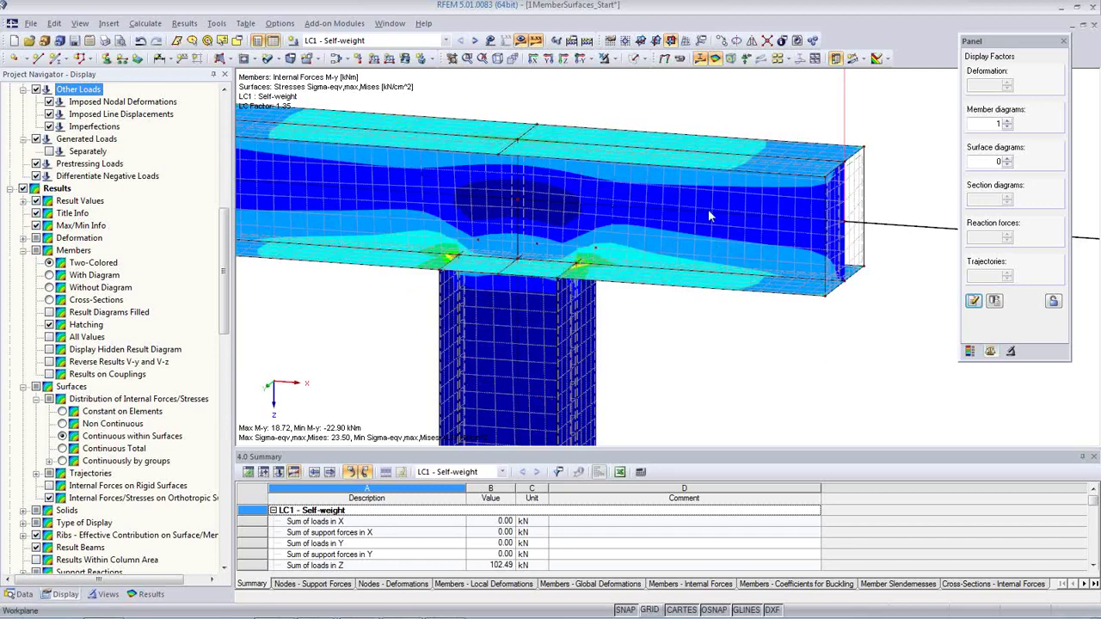
pyautogui.click(633, 57)
pyautogui.click(634, 58)
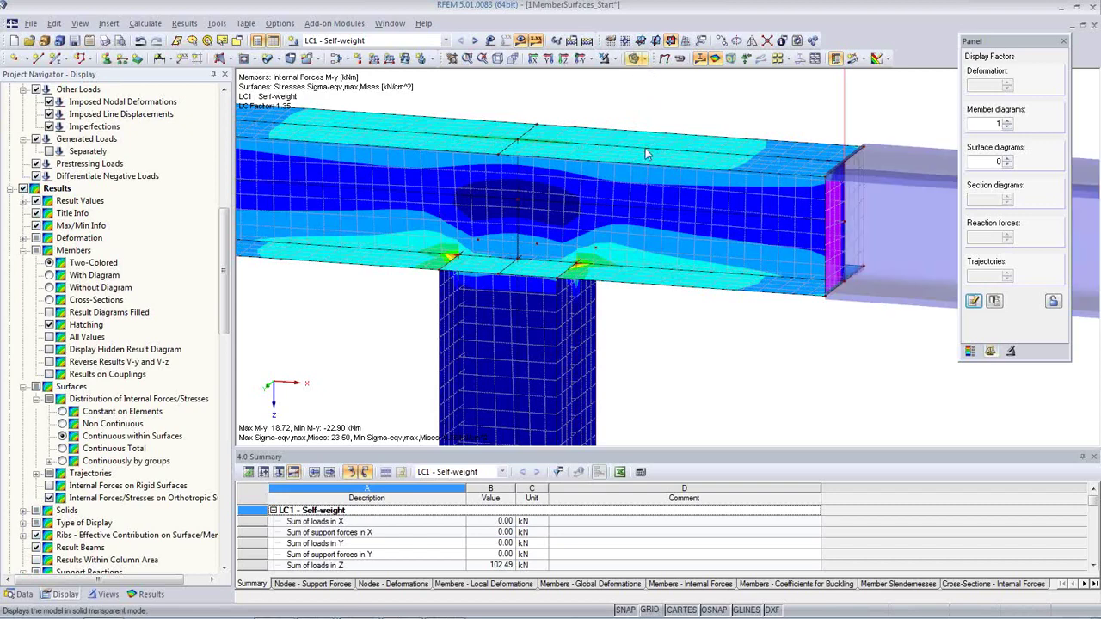
# Step: Examine the equivalent stresses where the column flanges meet the beam, and show the stress colour scale for reading them
pyautogui.click(647, 143)
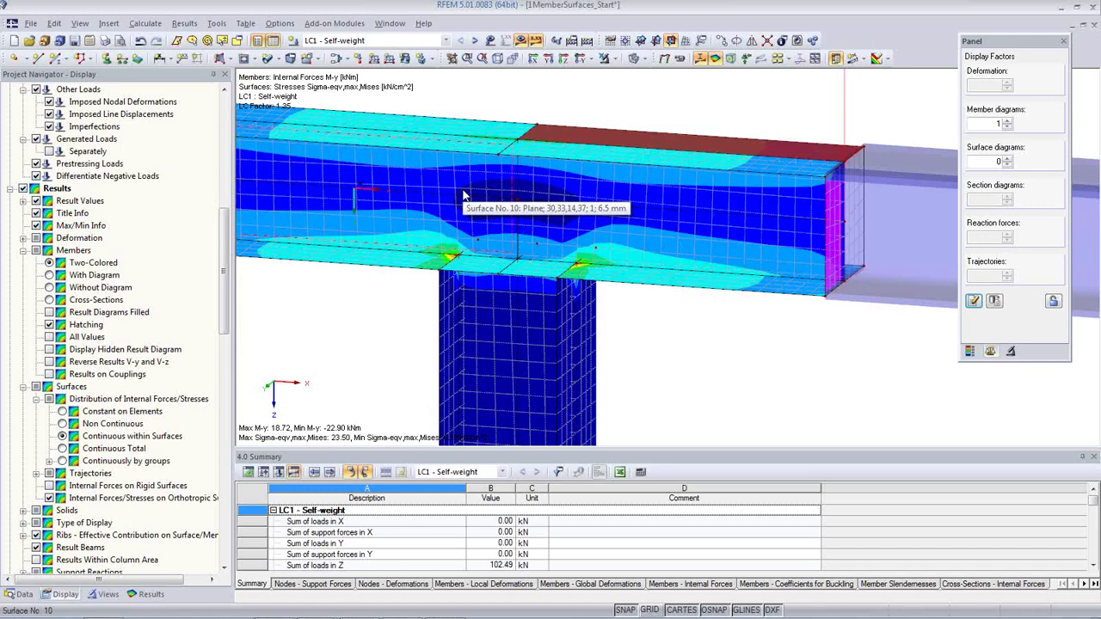
pyautogui.scroll(2, 435, 199)
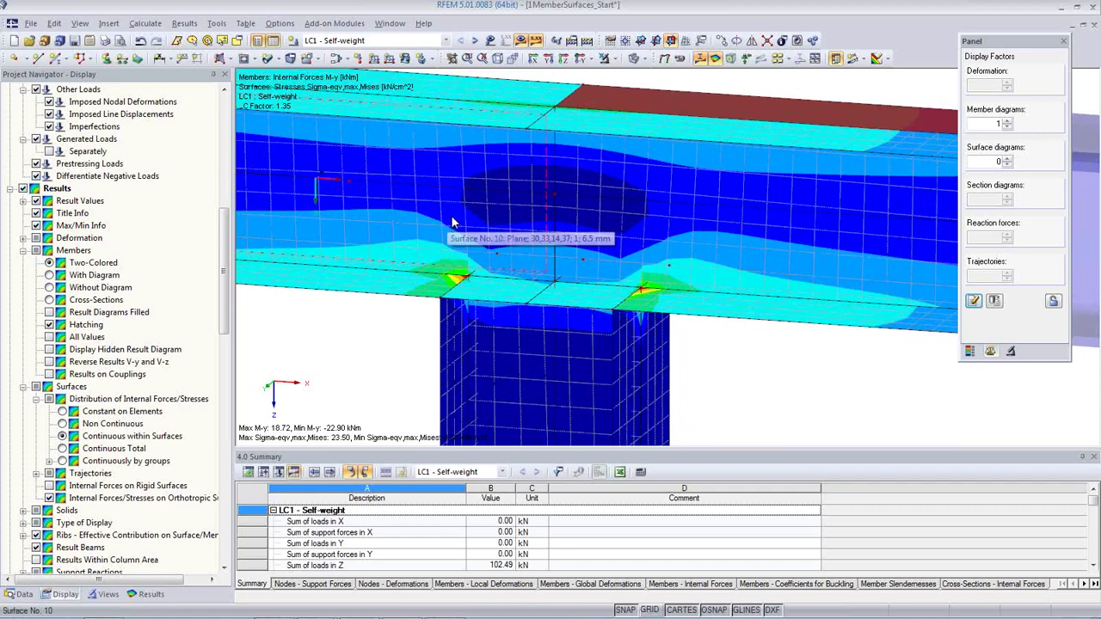
pyautogui.keyDown('ctrl'); pyautogui.moveTo(453, 221); pyautogui.dragTo(464, 219, button='middle'); pyautogui.keyUp('ctrl')
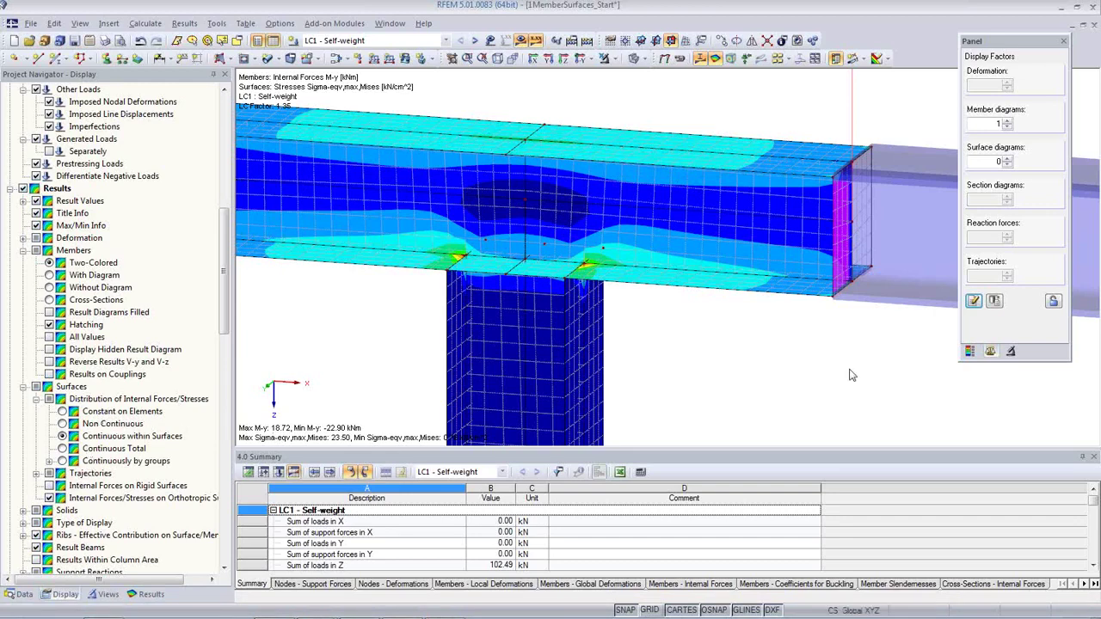
pyautogui.click(969, 351)
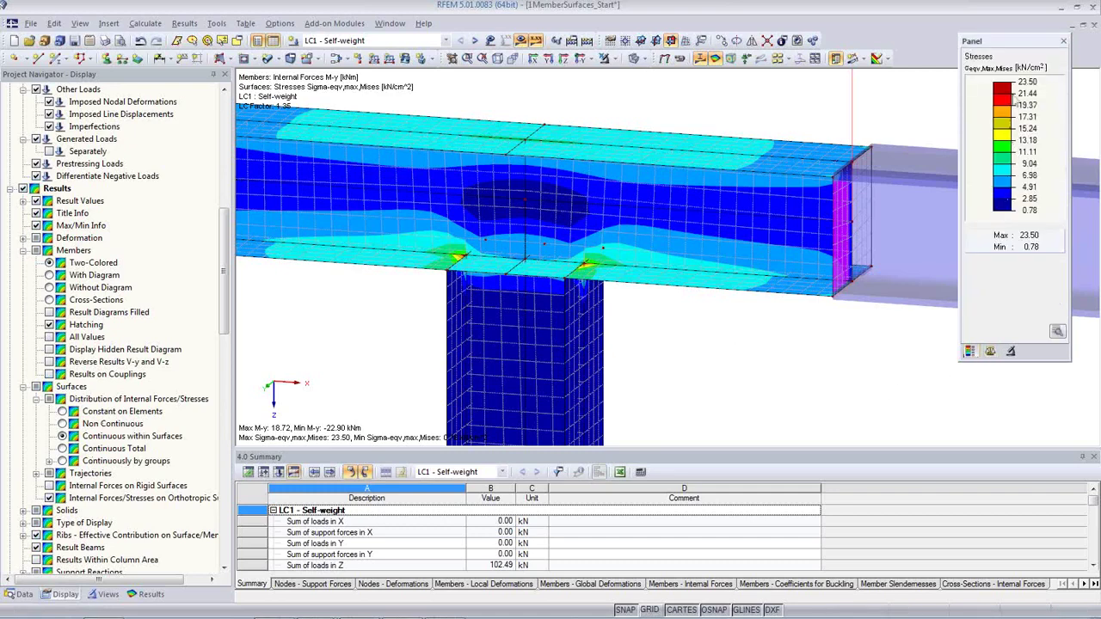
pyautogui.moveTo(1017, 44); pyautogui.dragTo(996, 42)
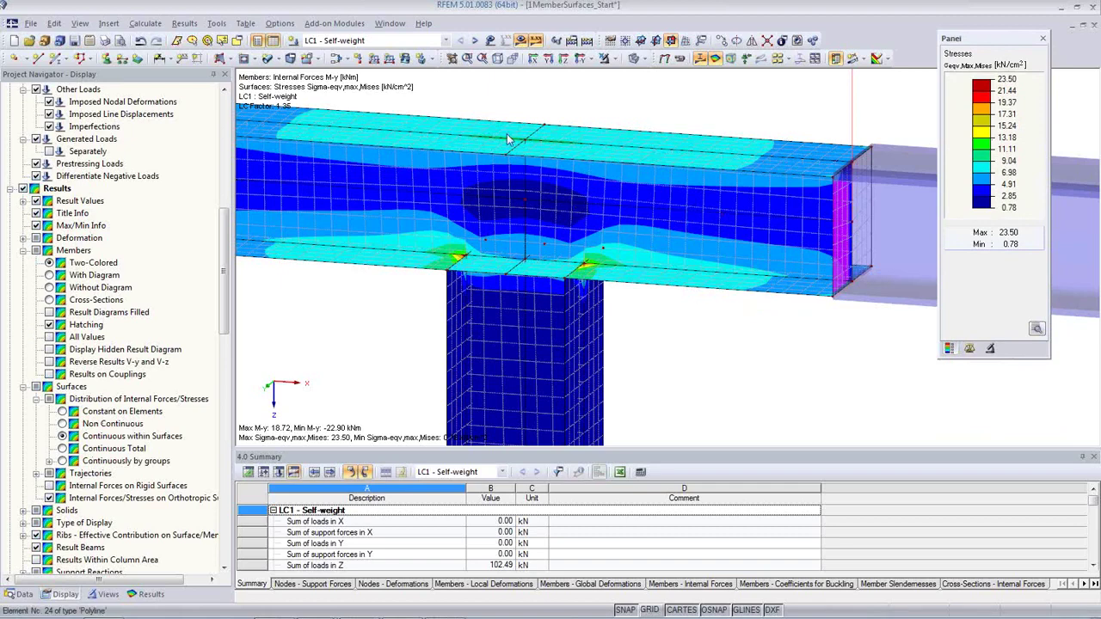
# Step: Show the joint's equivalent stresses for result combination RC1 and examine the peaks where the column flanges meet the beam
pyautogui.click(445, 40)
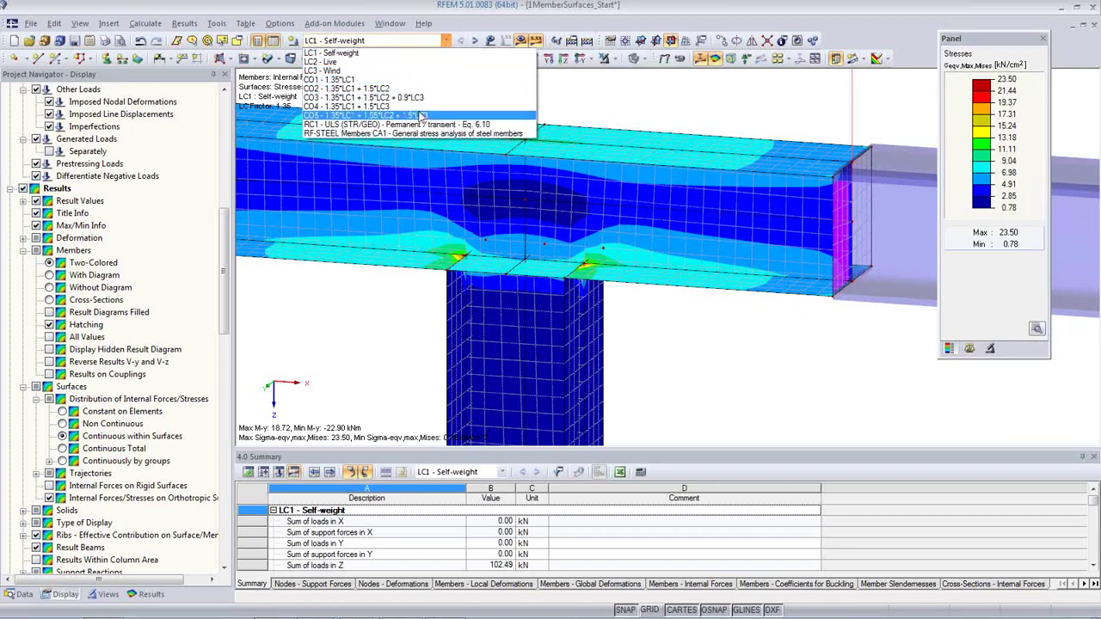
pyautogui.click(382, 126)
pyautogui.click(526, 345)
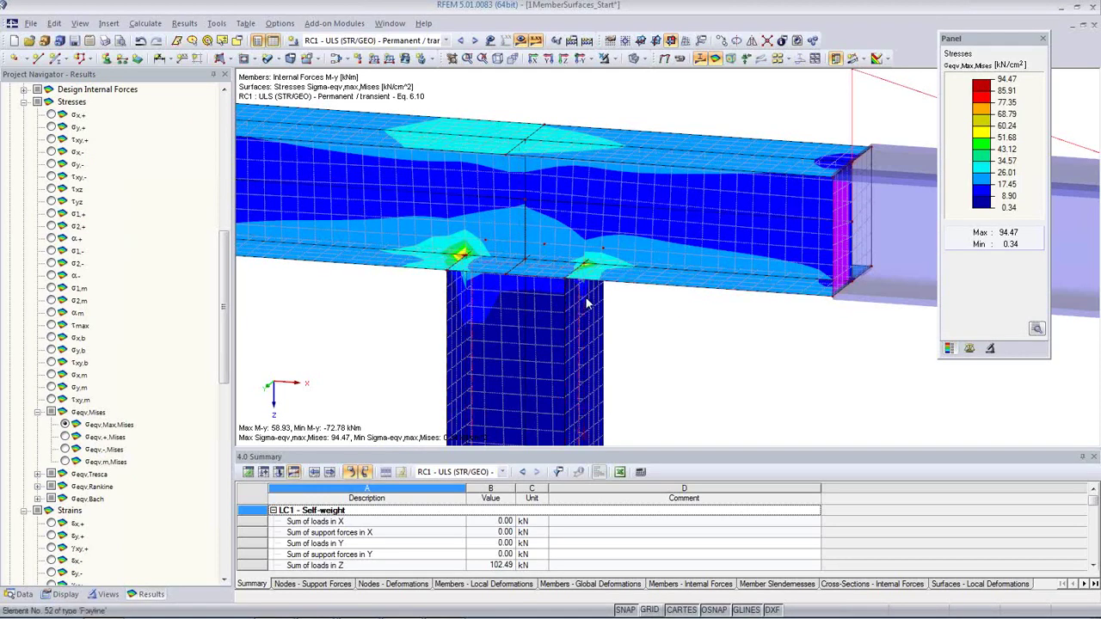
pyautogui.scroll(1, 462, 253)
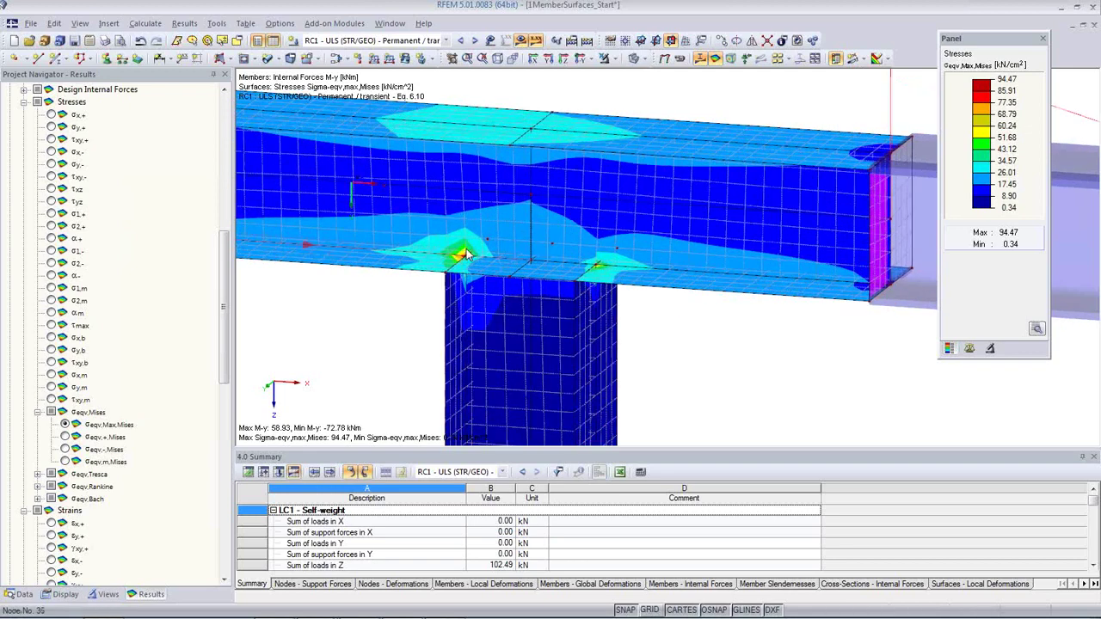
pyautogui.scroll(1, 462, 254)
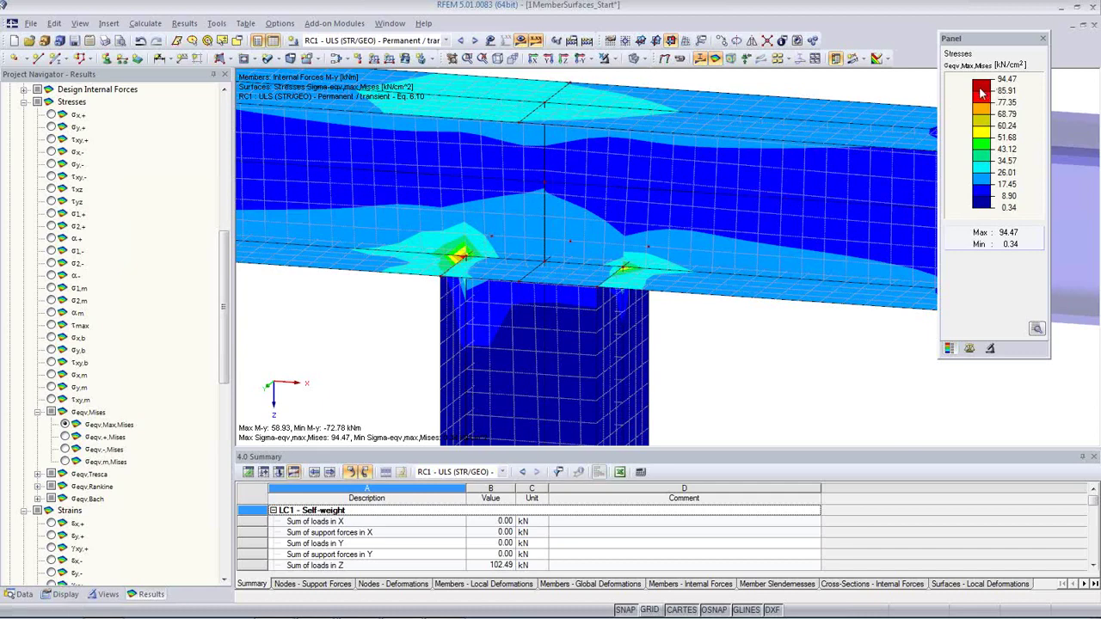
# Step: Show the surface stresses σy,+ followed by the principal membrane stresses σ1,m over the whole beam joint
pyautogui.scroll(5, 34, 286)
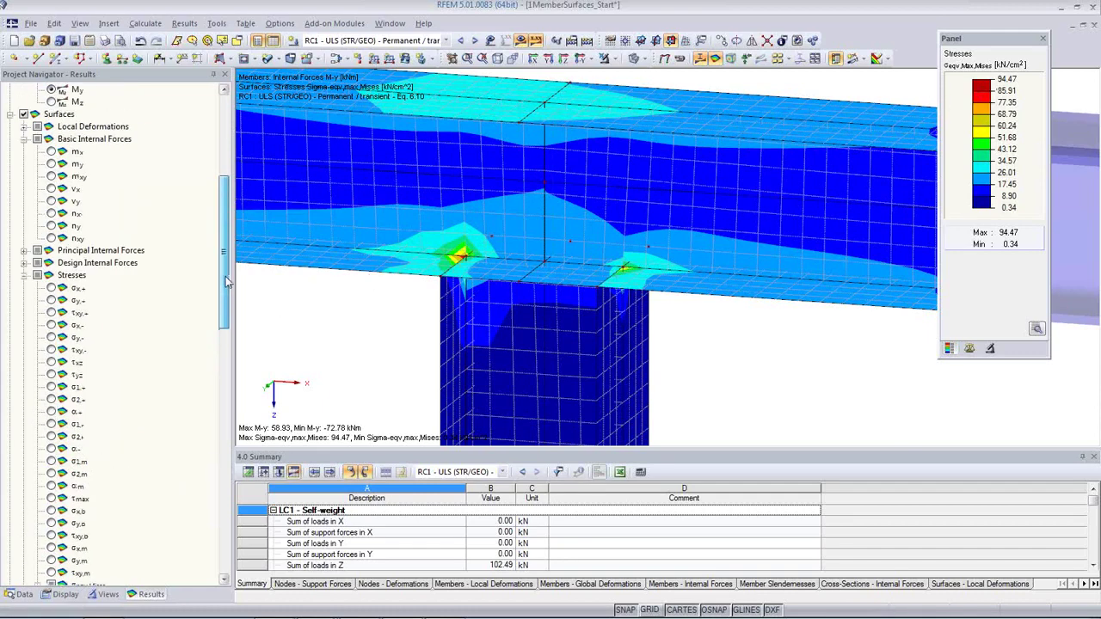
pyautogui.click(51, 299)
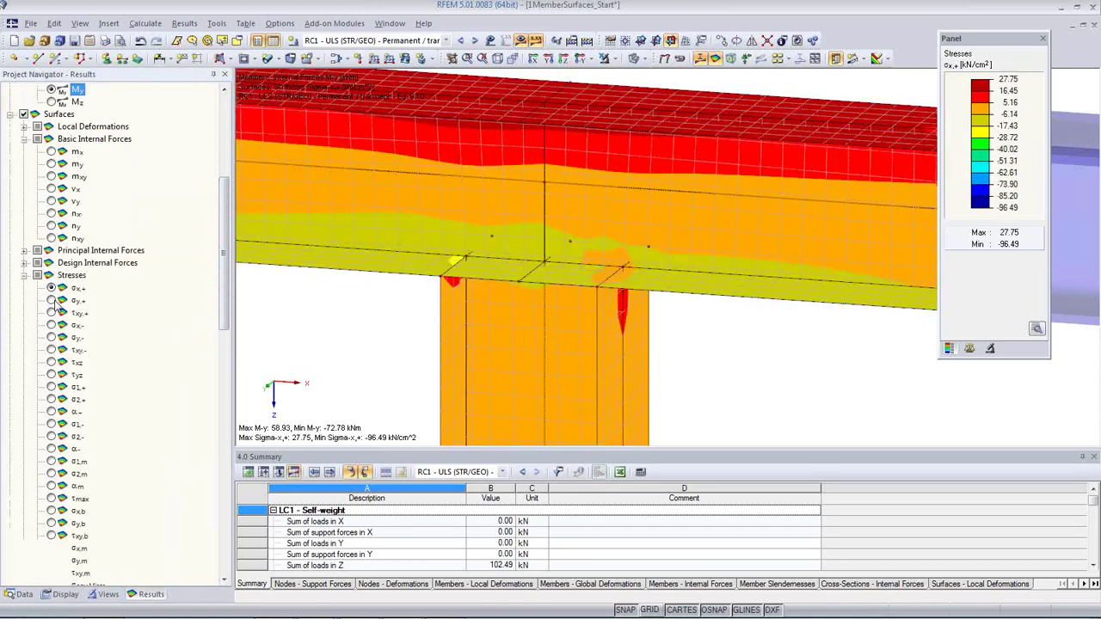
pyautogui.scroll(-3, 69, 314)
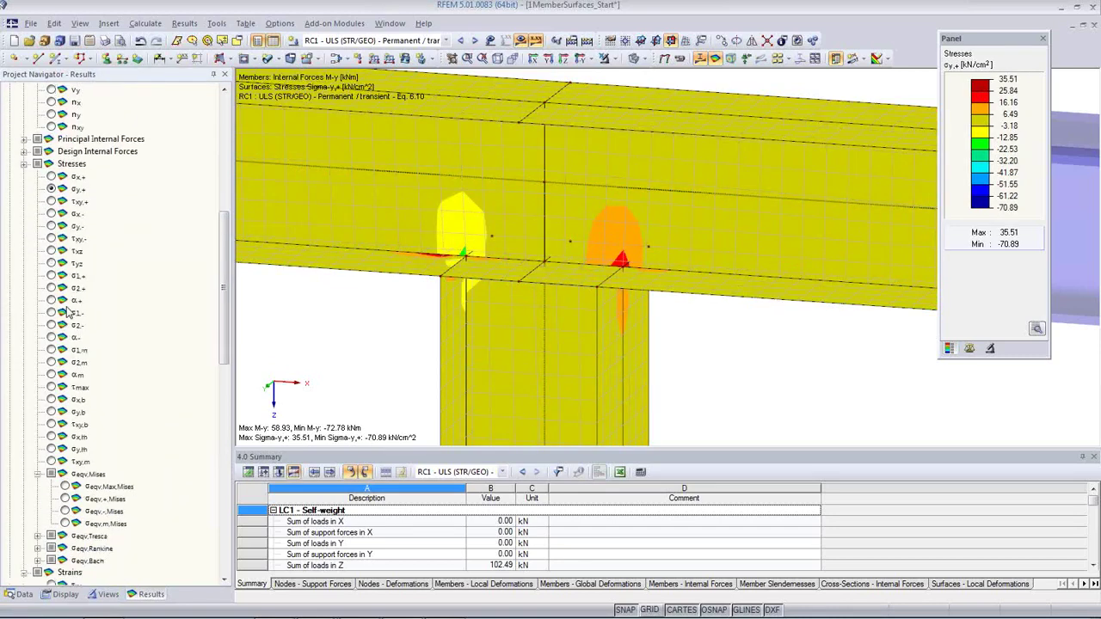
pyautogui.click(52, 350)
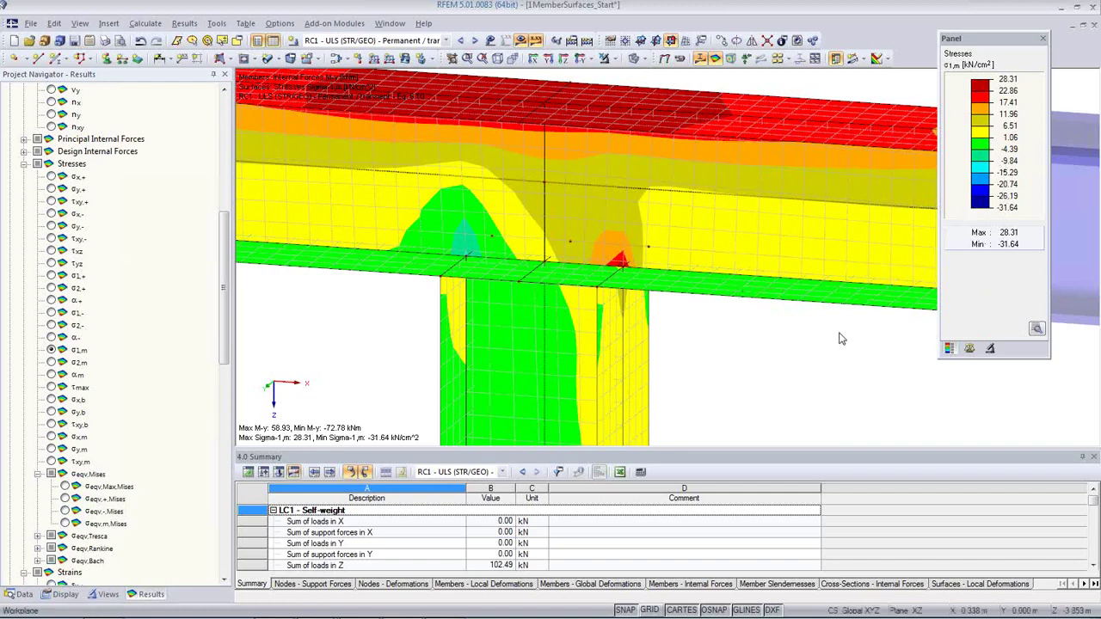
pyautogui.scroll(-1, 701, 342)
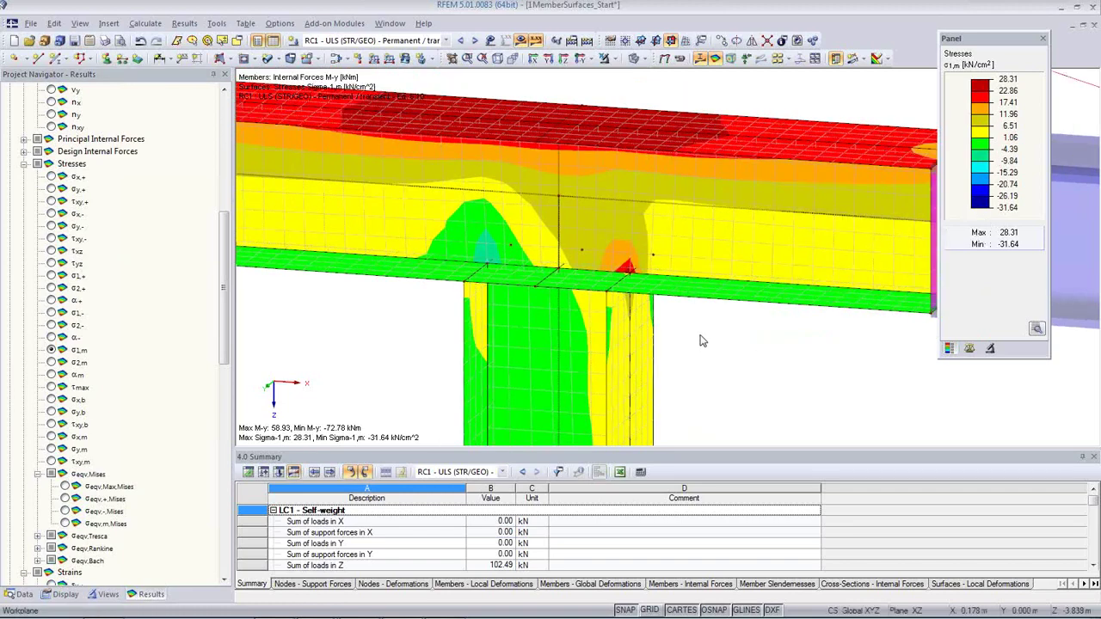
pyautogui.scroll(-3, 538, 326)
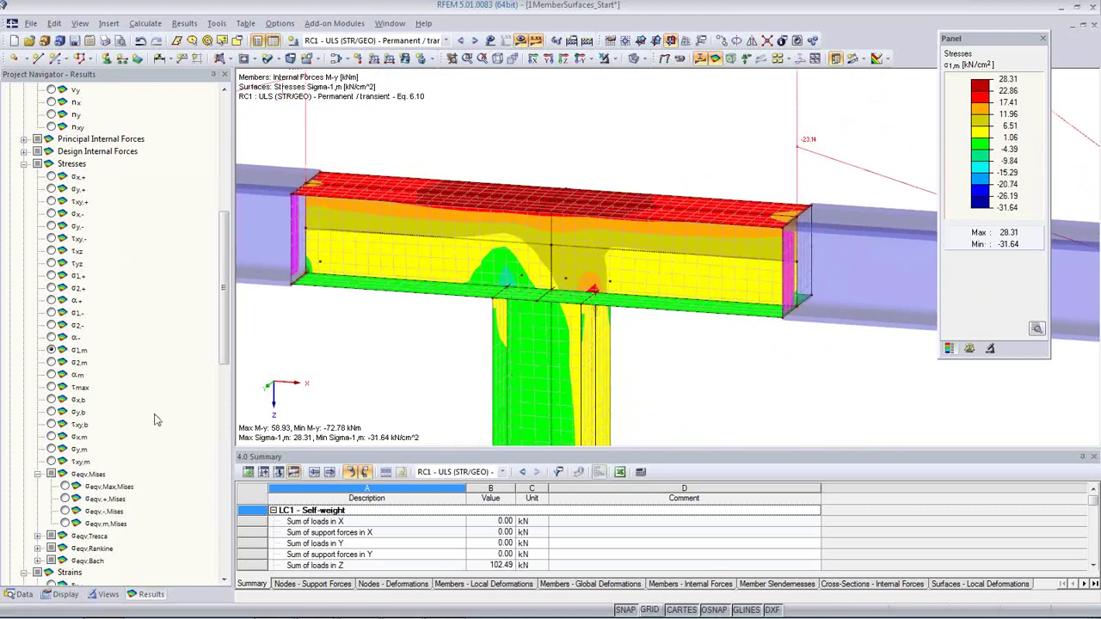
# Step: Return to the maximum equivalent von Mises stresses (σeqv,Max,Mises) and examine the peaks at the column flanges up close
pyautogui.scroll(-2, 138, 417)
pyautogui.click(64, 413)
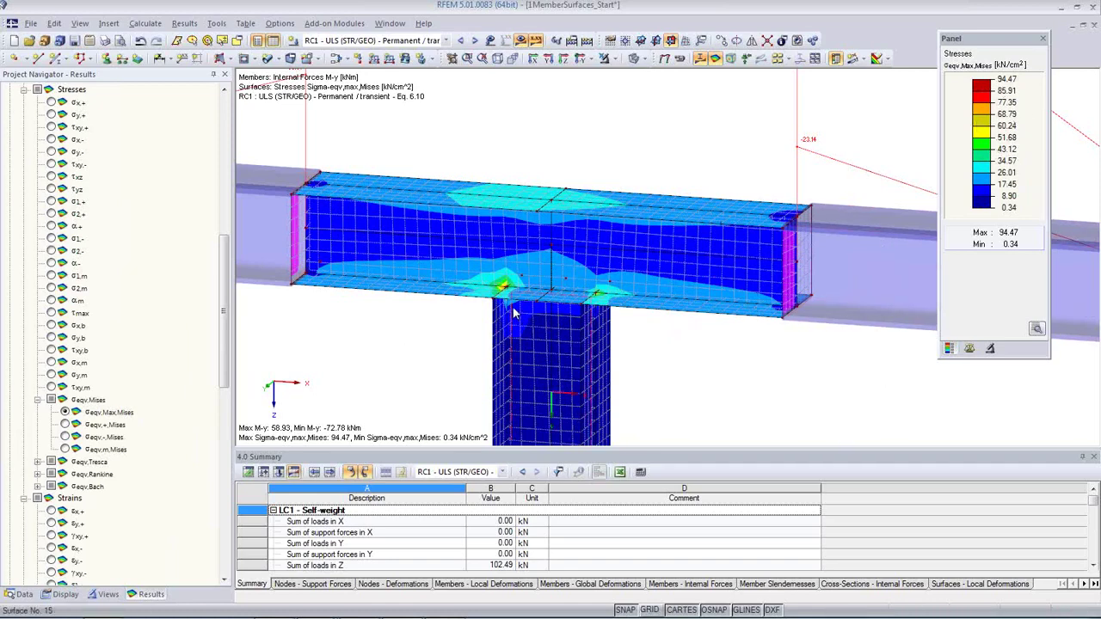
pyautogui.scroll(2, 515, 303)
pyautogui.scroll(3, 514, 302)
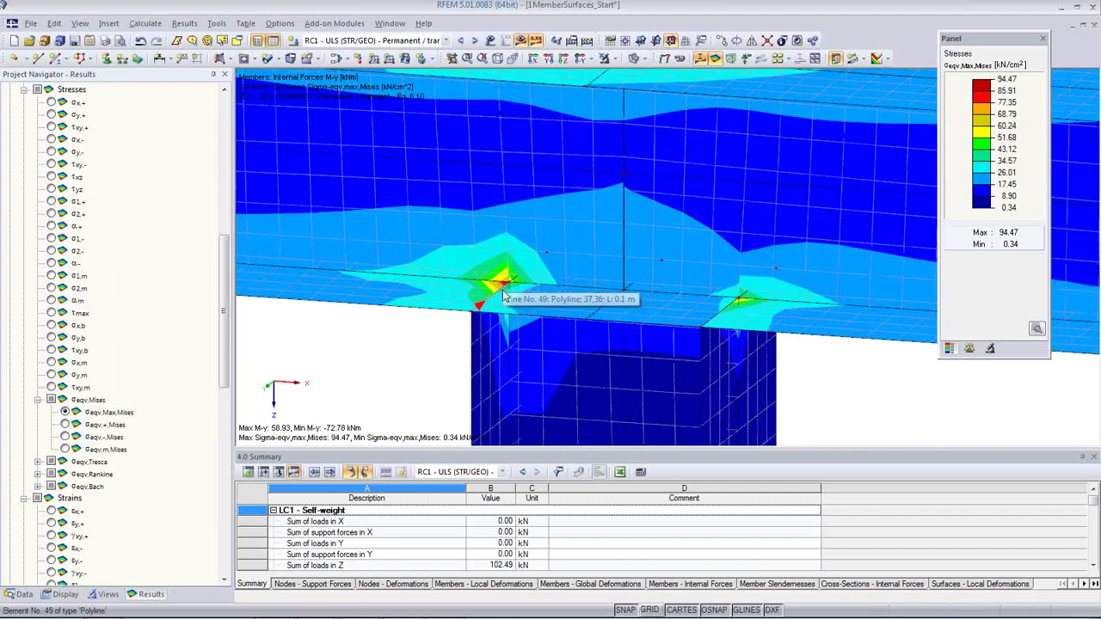
pyautogui.scroll(4, 506, 293)
pyautogui.scroll(-3, 547, 294)
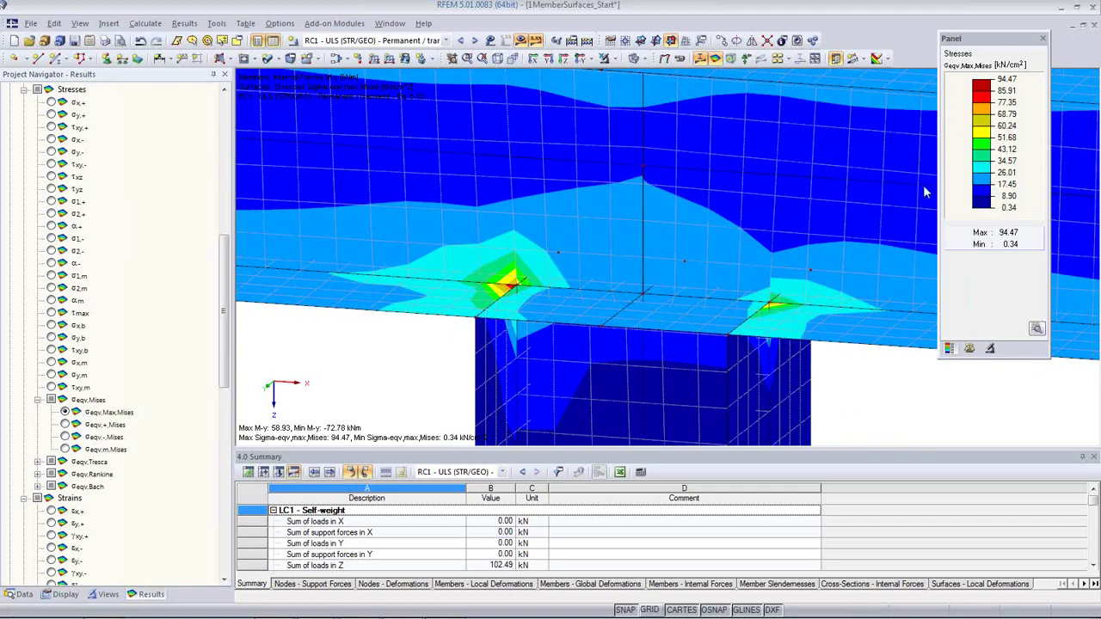
pyautogui.scroll(-3, 656, 269)
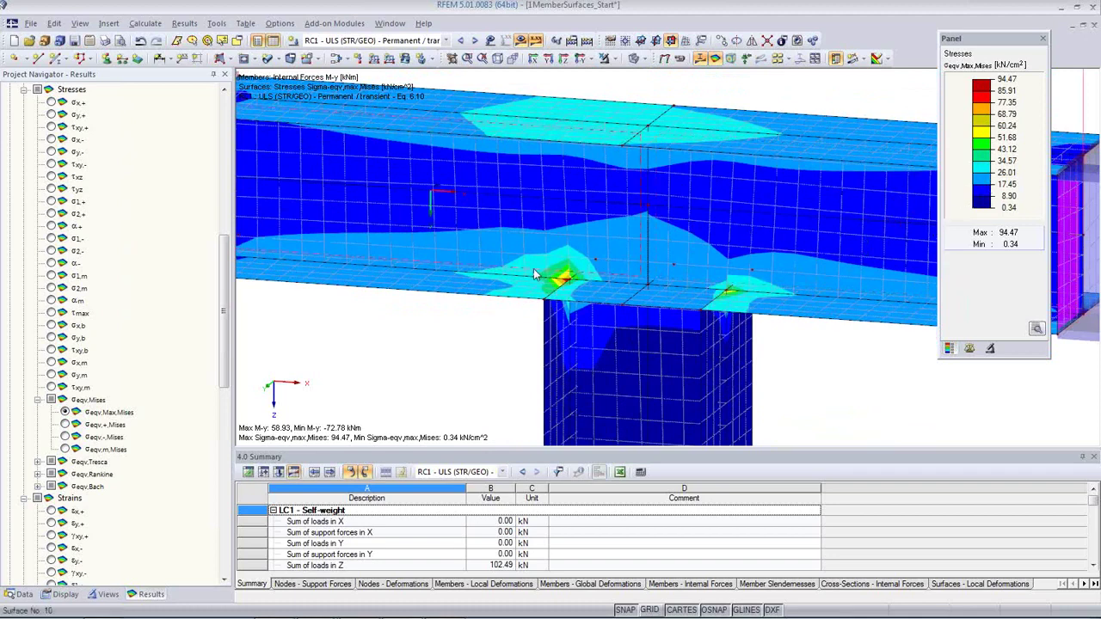
# Step: Turn on the surface result values and read the equivalent stresses labelled on the beam and column surfaces
pyautogui.click(781, 59)
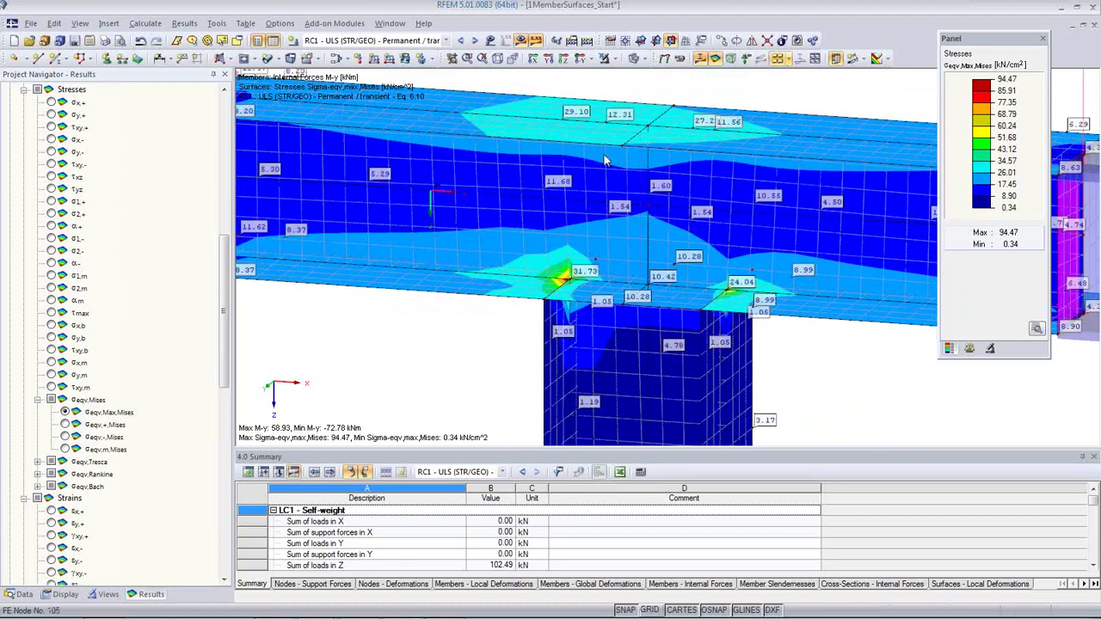
pyautogui.scroll(-2, 732, 221)
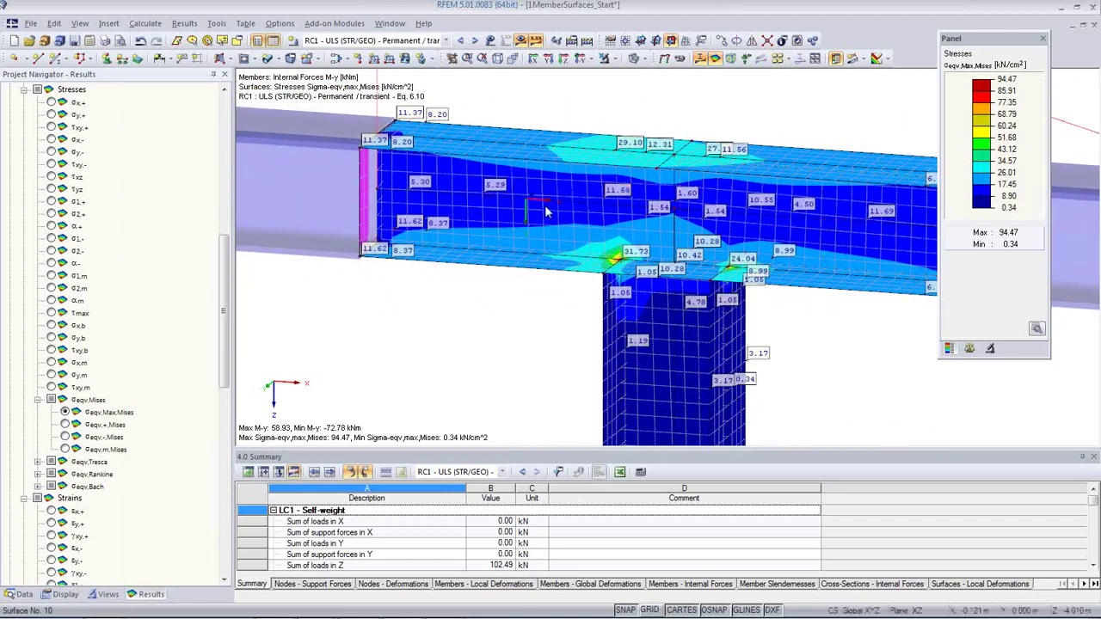
pyautogui.scroll(1, 545, 208)
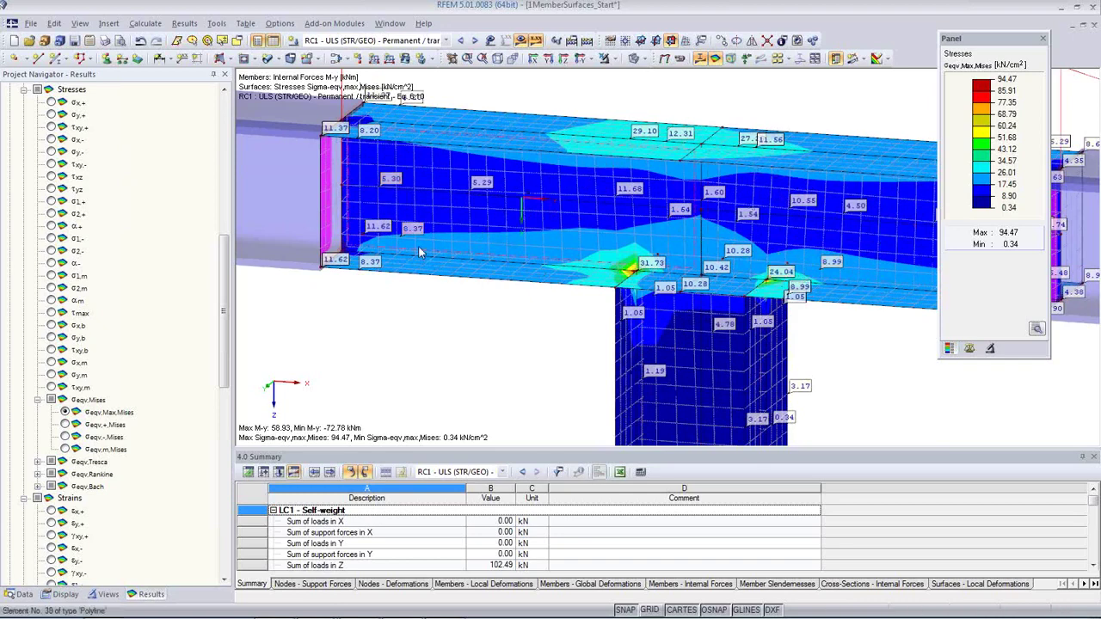
# Step: Switch off the extreme values and display the surface stress values on the FE mesh points for examination
pyautogui.moveTo(226, 370); pyautogui.dragTo(224, 581)
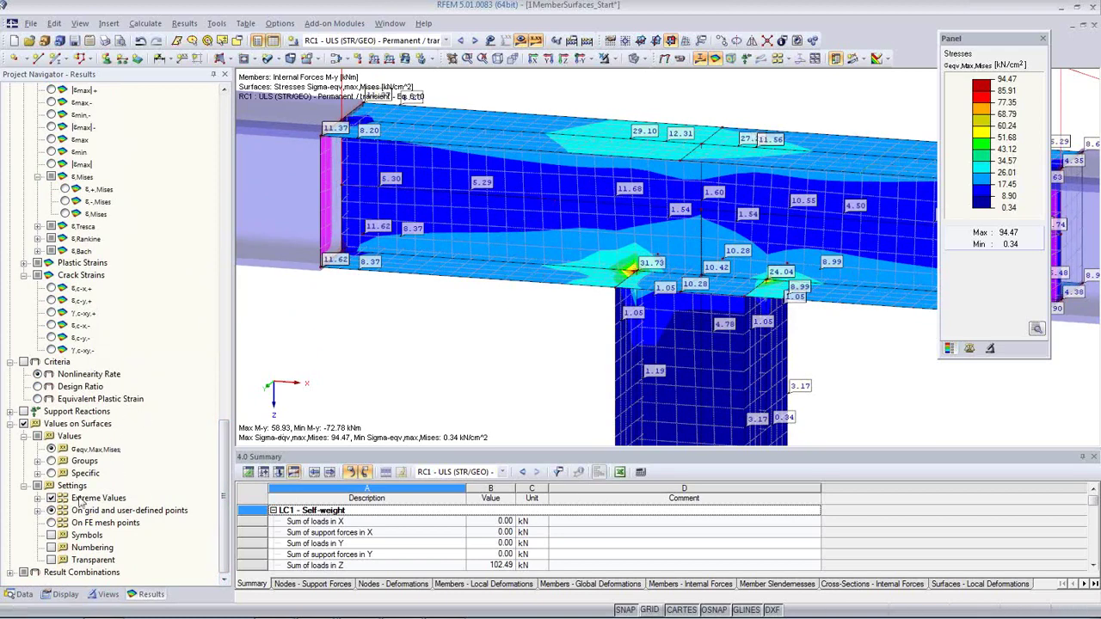
pyautogui.click(51, 499)
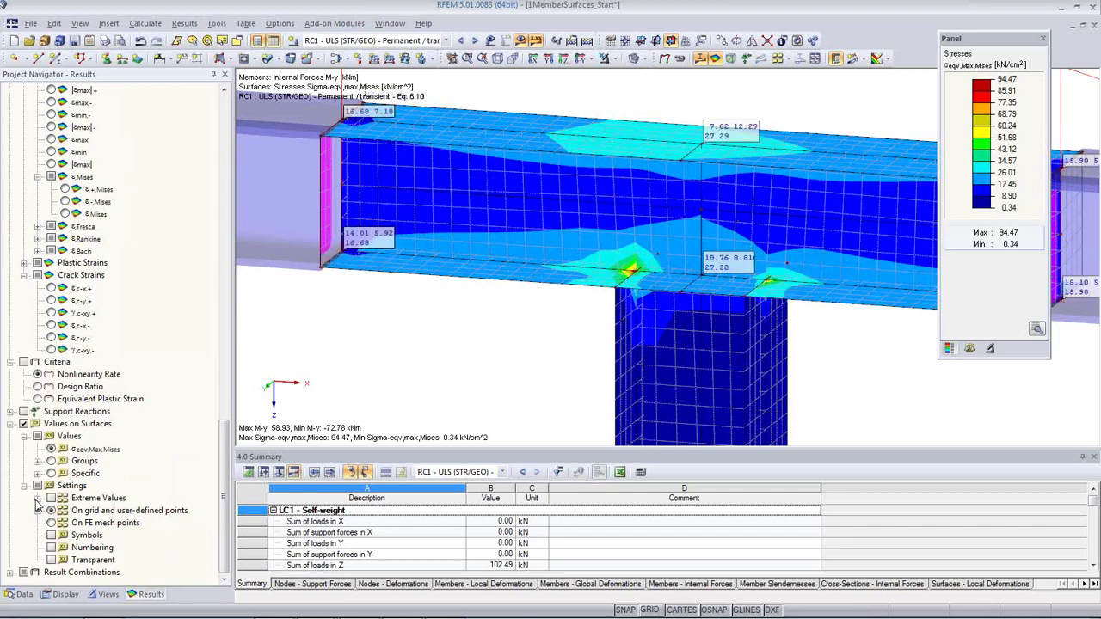
pyautogui.click(38, 498)
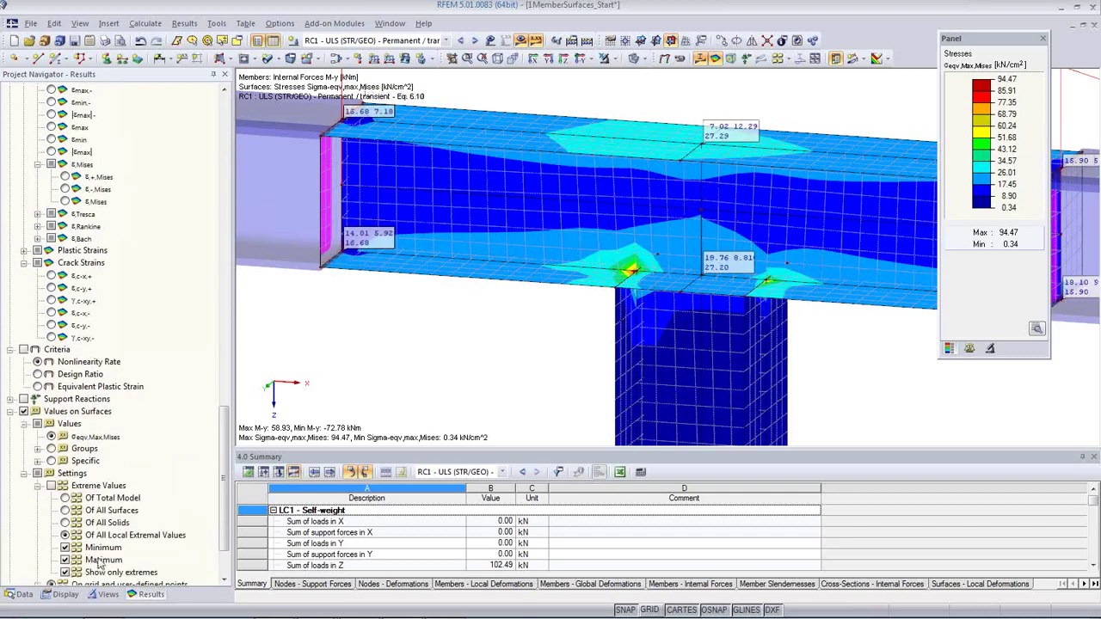
pyautogui.scroll(-1, 101, 559)
pyautogui.scroll(-1, 112, 536)
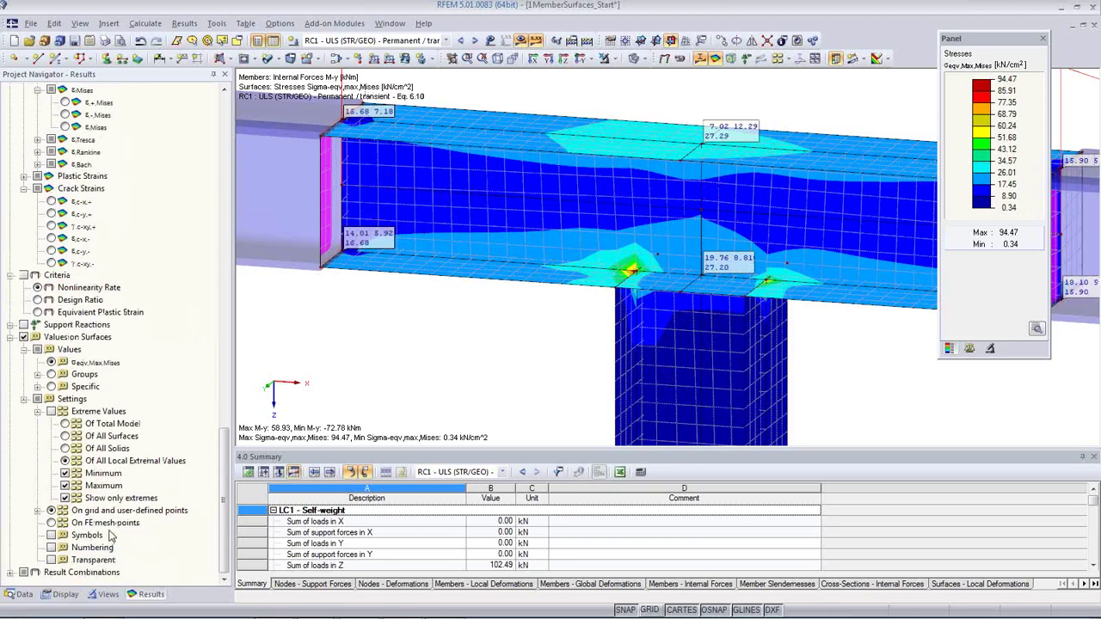
pyautogui.click(53, 522)
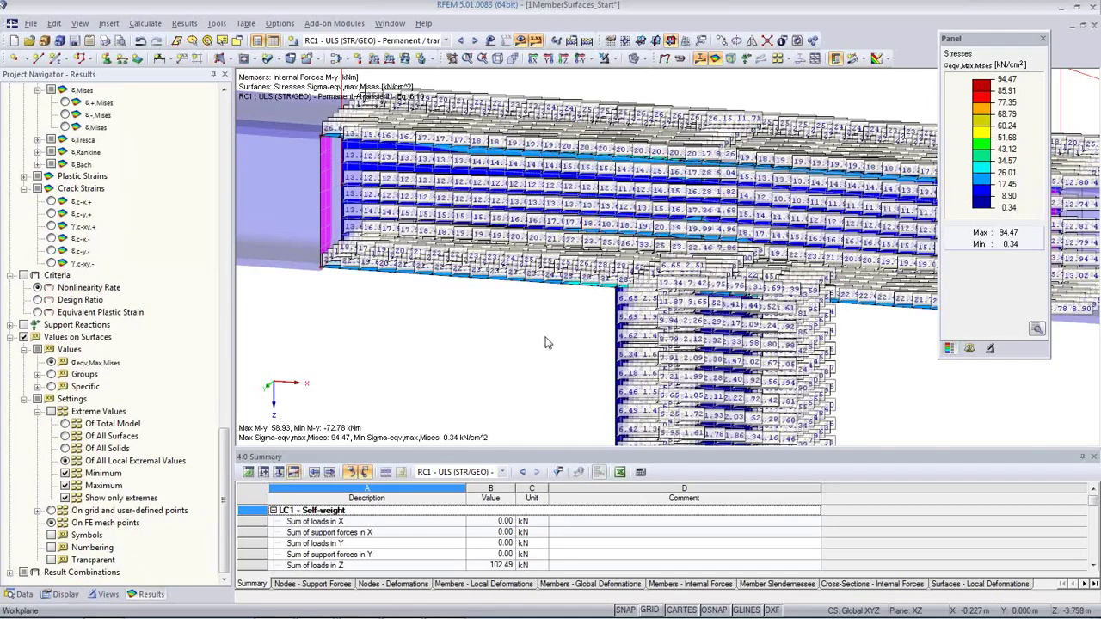
pyautogui.scroll(5, 593, 206)
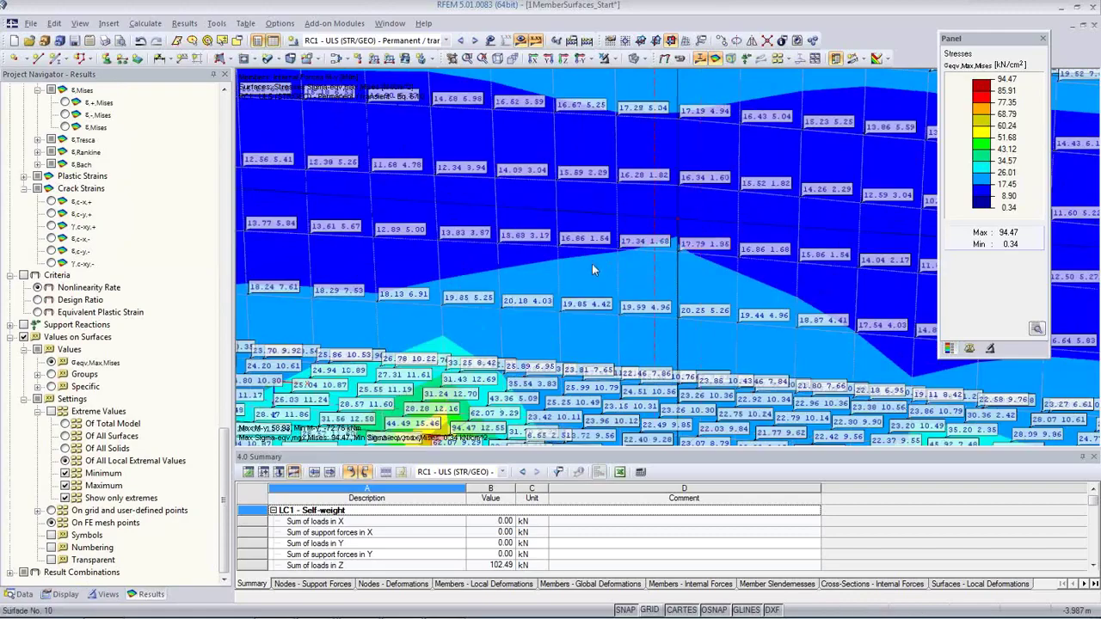
pyautogui.scroll(-2, 591, 261)
pyautogui.scroll(-5, 594, 256)
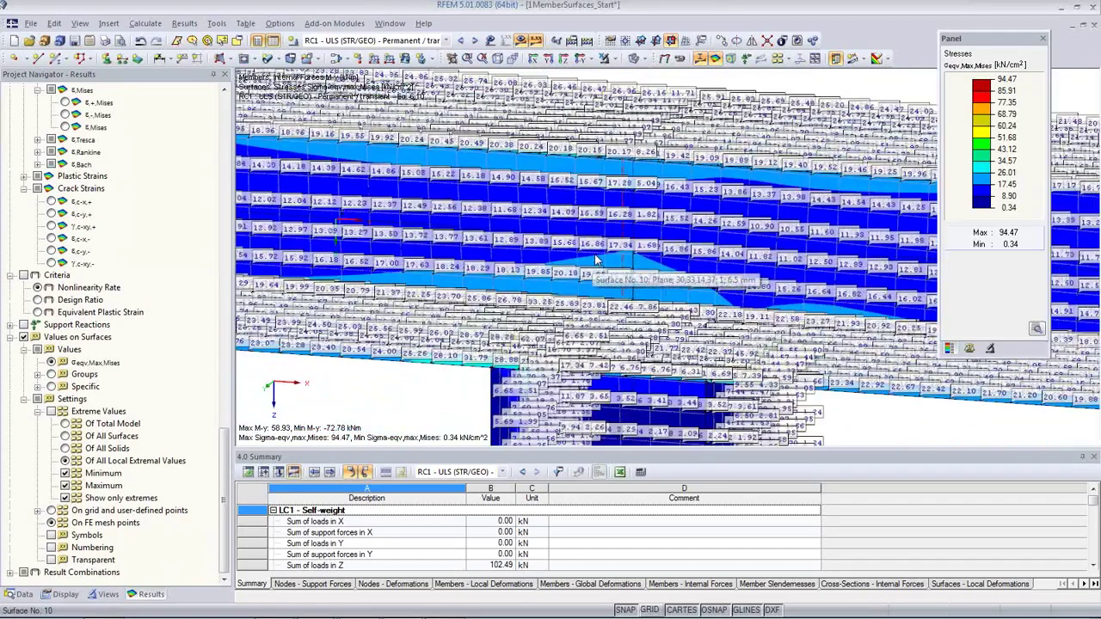
# Step: Turn the extreme values back on for the surface results and bring the whole beam part of the joint into view
pyautogui.click(50, 411)
pyautogui.scroll(1, 430, 328)
pyautogui.moveTo(478, 346); pyautogui.dragTo(560, 297, button='middle')
pyautogui.scroll(2, 533, 294)
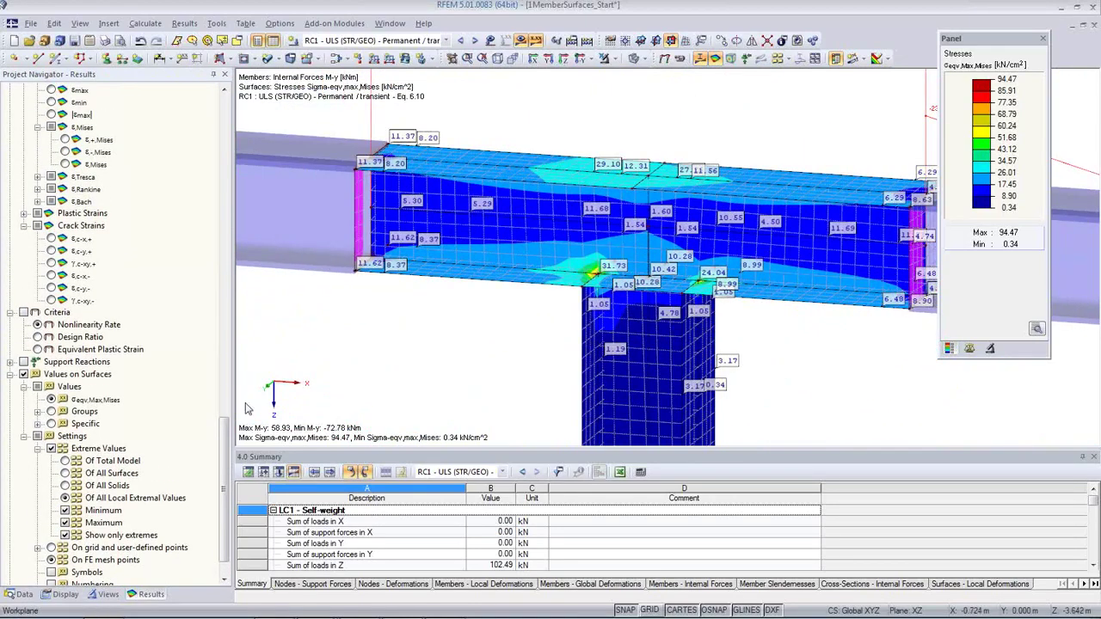
pyautogui.scroll(-1, 225, 484)
pyautogui.moveTo(226, 484)
pyautogui.mouseDown()
pyautogui.moveTo(237, 337)
pyautogui.moveTo(232, 482)
pyautogui.mouseUp()
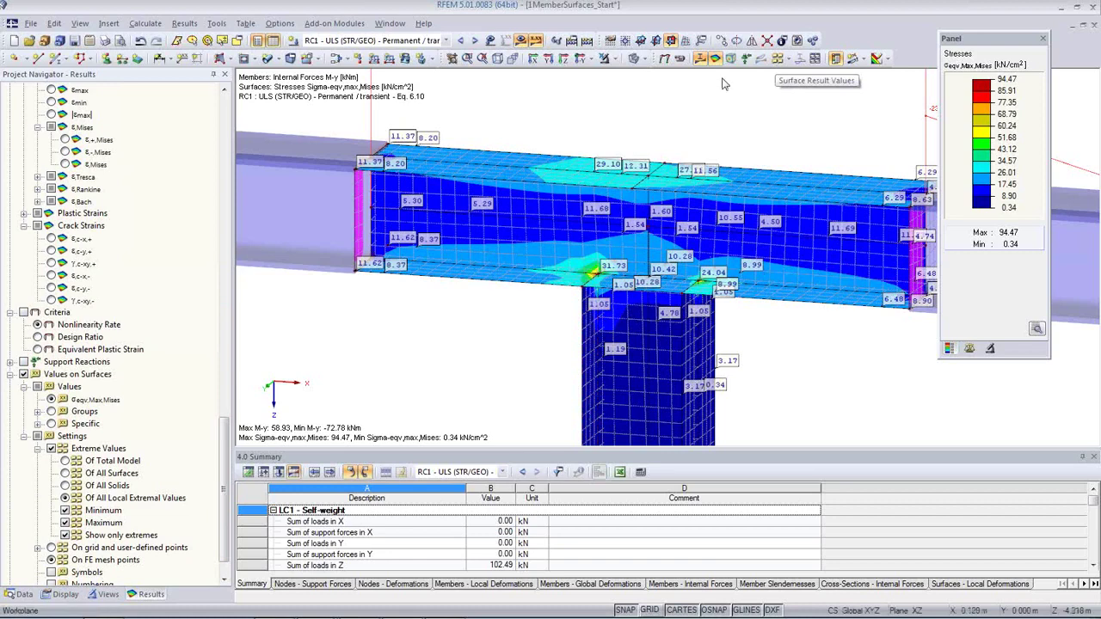
# Step: Hide the surface result values and view the equivalent stress distribution on the complete joint
pyautogui.click(778, 58)
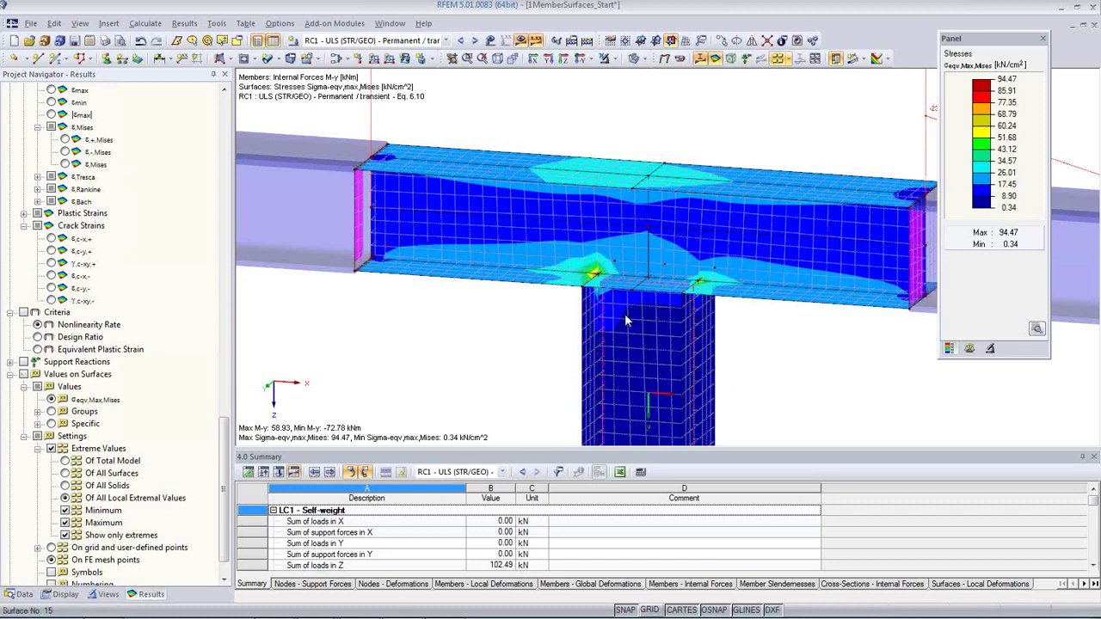
pyautogui.moveTo(664, 350); pyautogui.dragTo(592, 314, button='middle')
pyautogui.scroll(4, 592, 313)
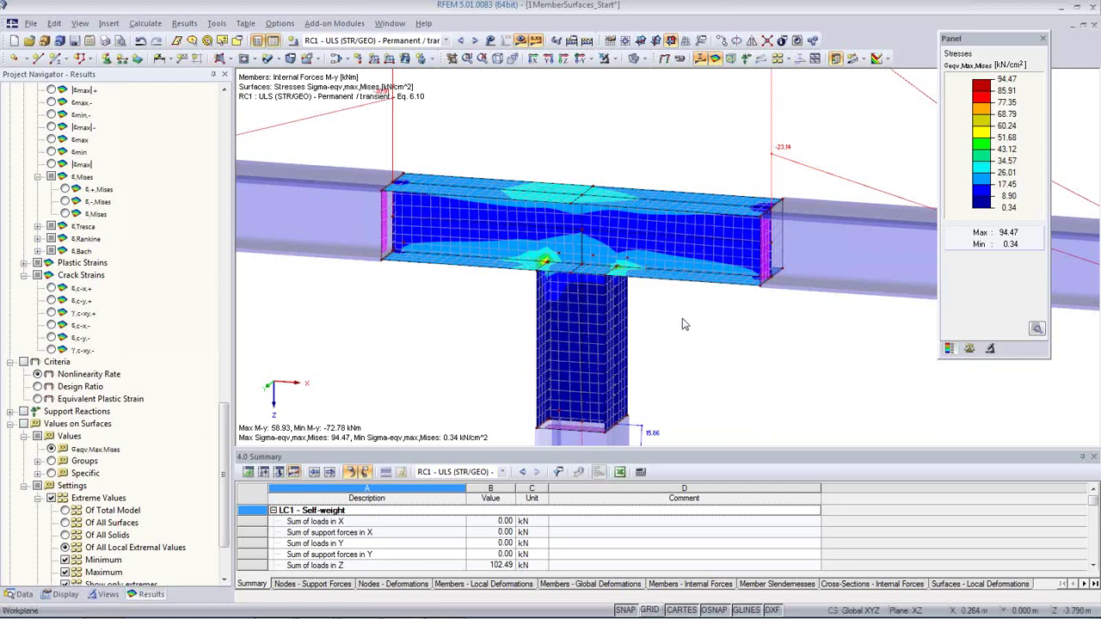
# Step: Edit all surfaces of the joint together and create a new material for them from the library favourites, Steel S 235 (EN 10025-2:2004-11)
pyautogui.moveTo(683, 320); pyautogui.dragTo(508, 170)
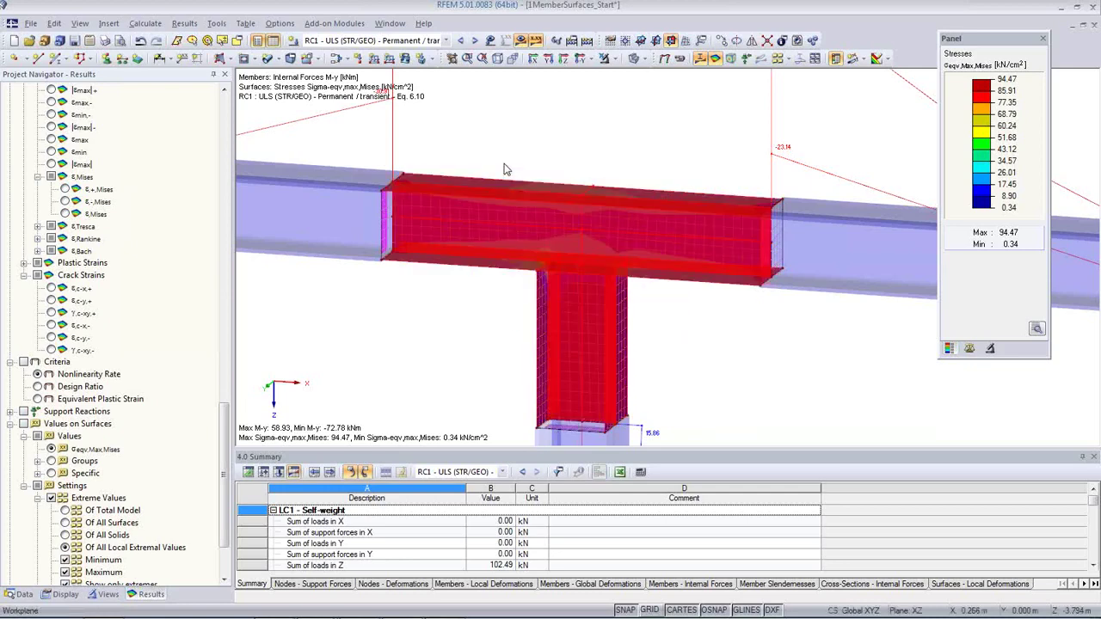
pyautogui.doubleClick(503, 221)
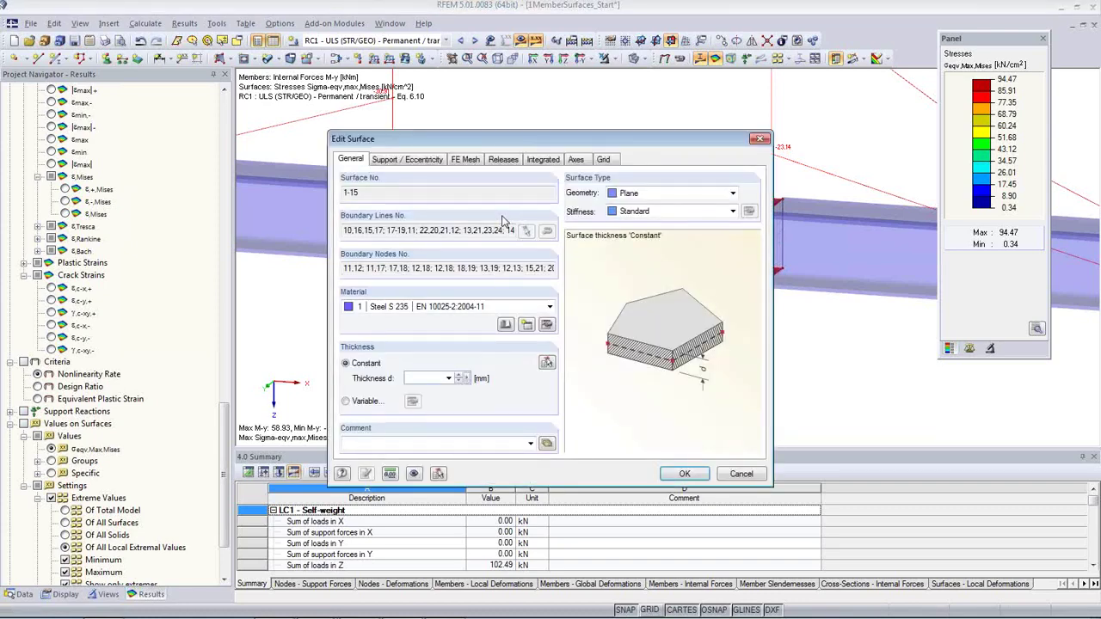
pyautogui.click(490, 306)
pyautogui.click(492, 317)
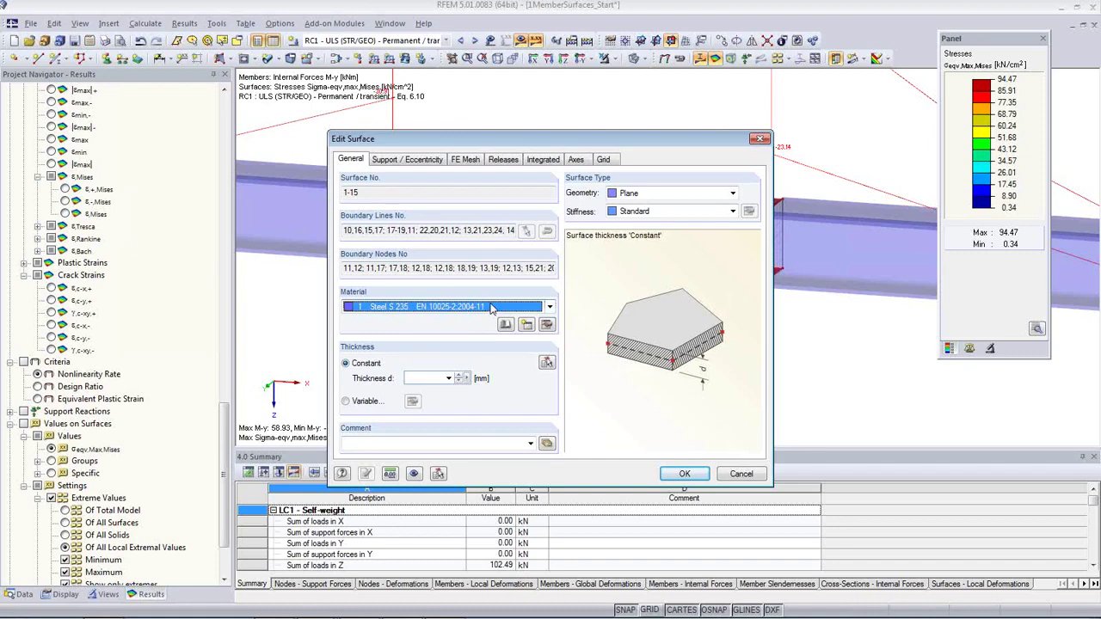
pyautogui.click(526, 324)
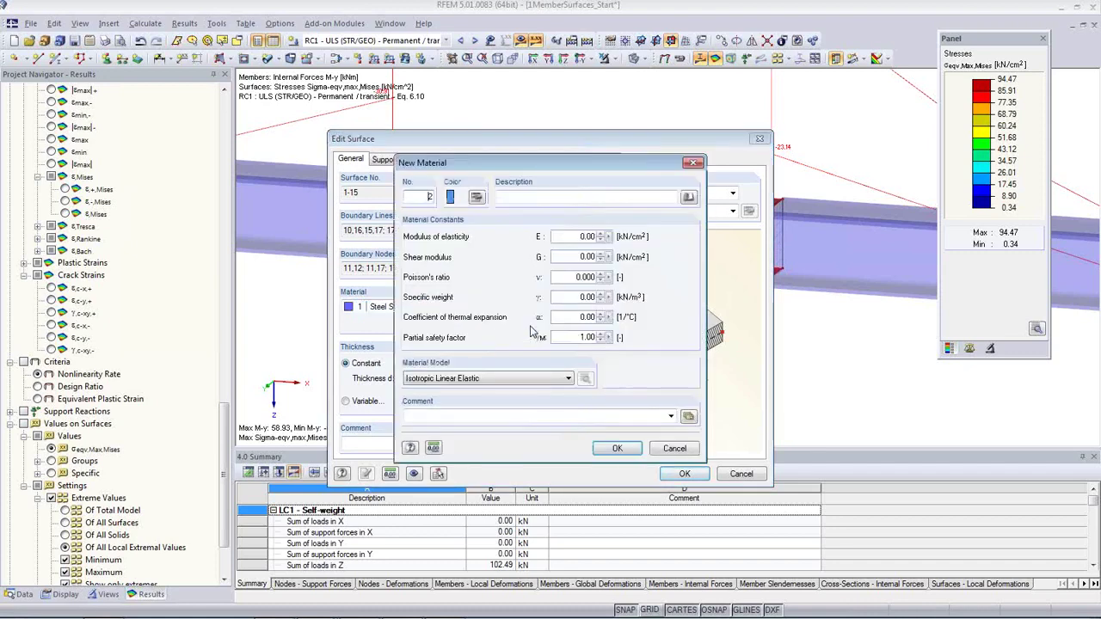
pyautogui.click(688, 197)
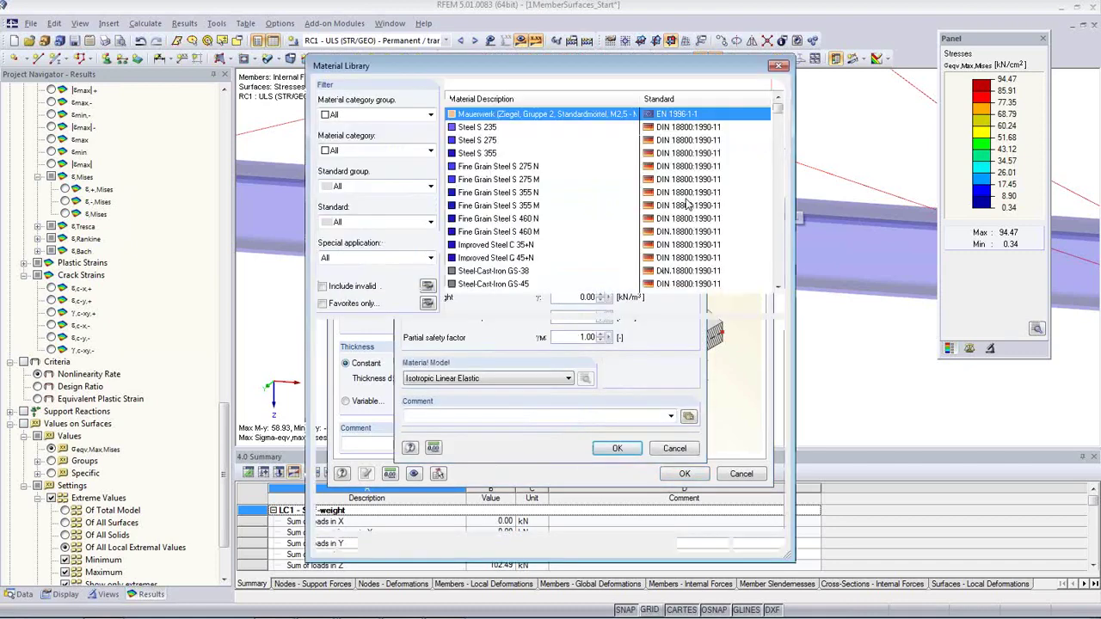
pyautogui.click(323, 304)
pyautogui.click(496, 154)
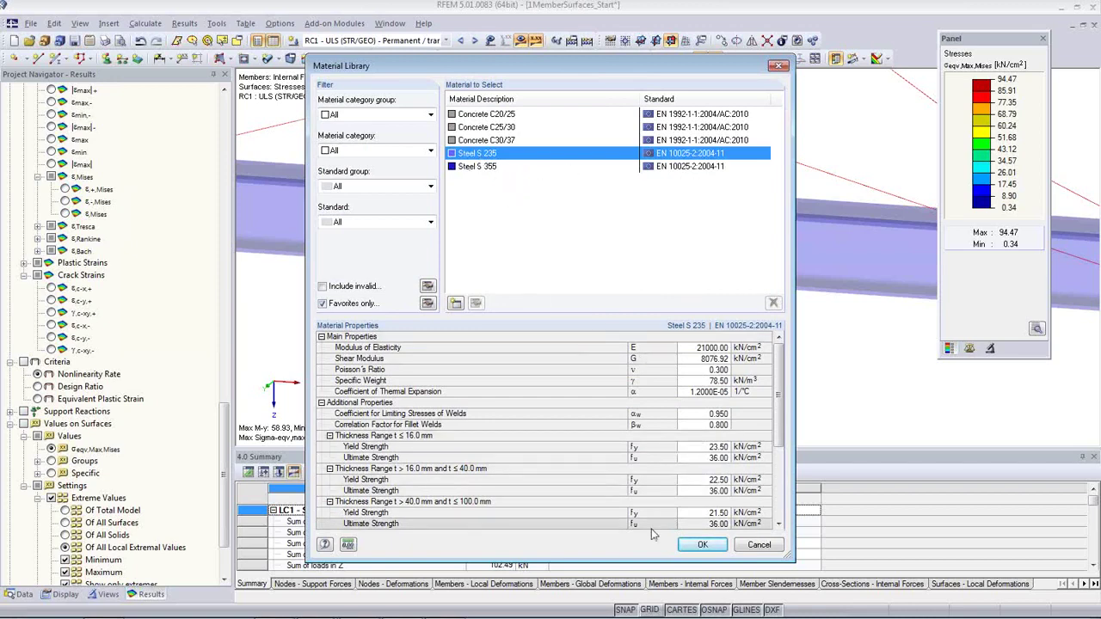
pyautogui.click(703, 544)
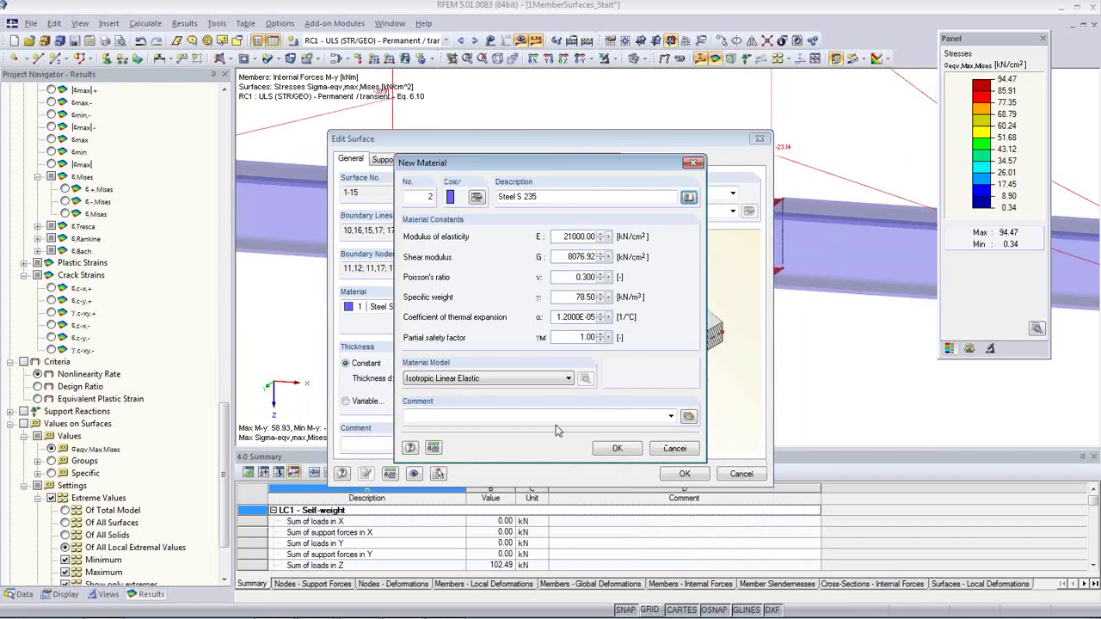
# Step: Set the new steel's material model to Isotropic Plastic 2D/3D with the Basic definition and assign the material to the joint surfaces
pyautogui.click(430, 383)
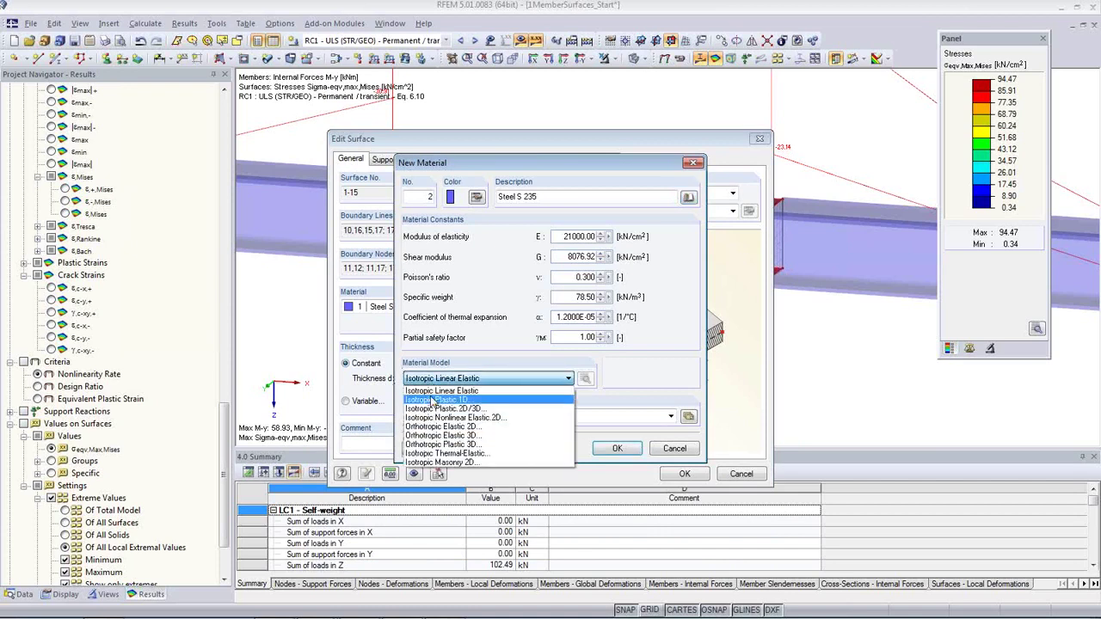
pyautogui.click(501, 411)
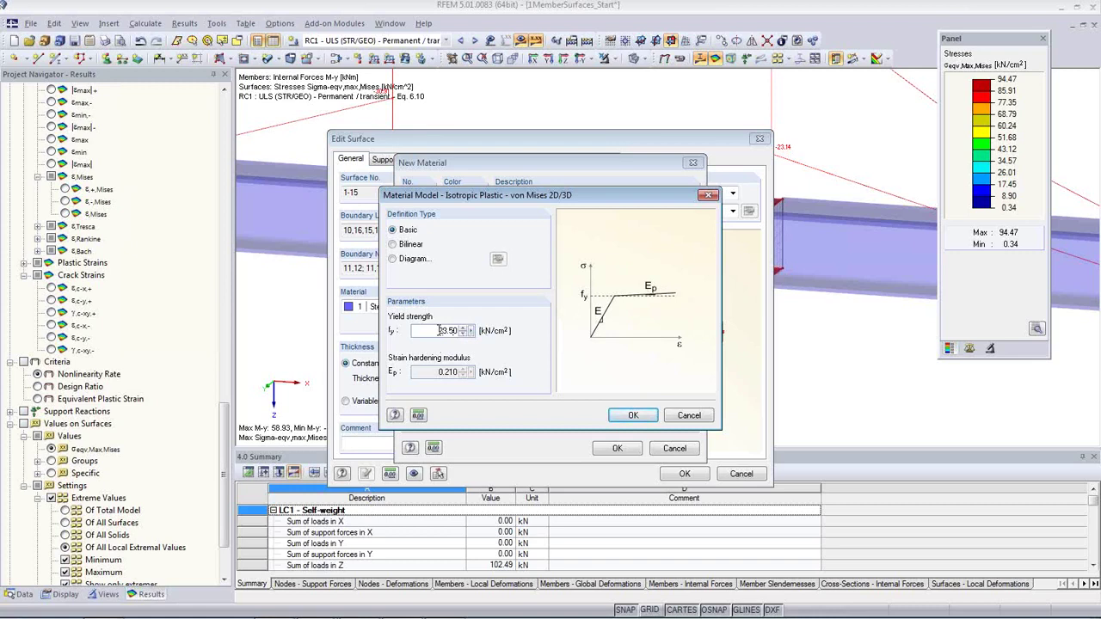
pyautogui.click(641, 418)
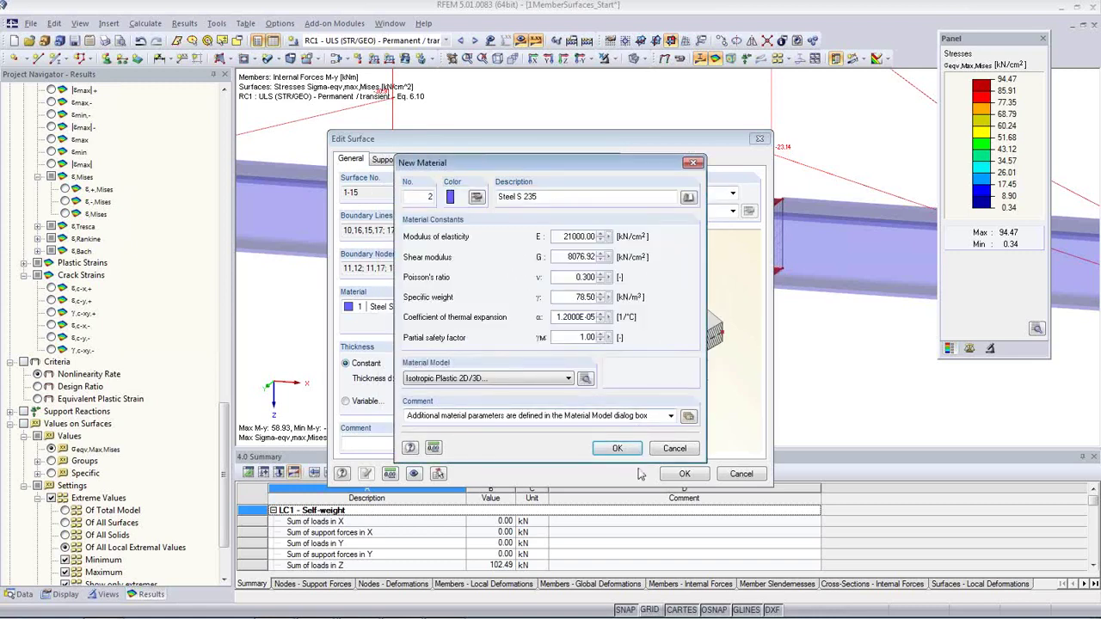
pyautogui.click(621, 450)
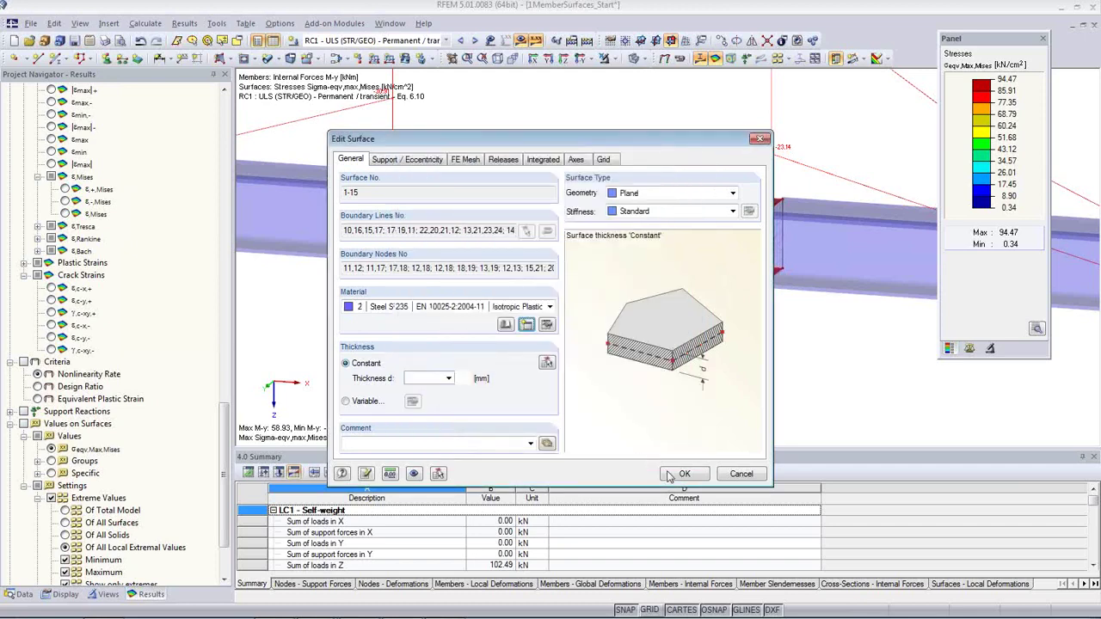
pyautogui.click(679, 475)
pyautogui.click(526, 349)
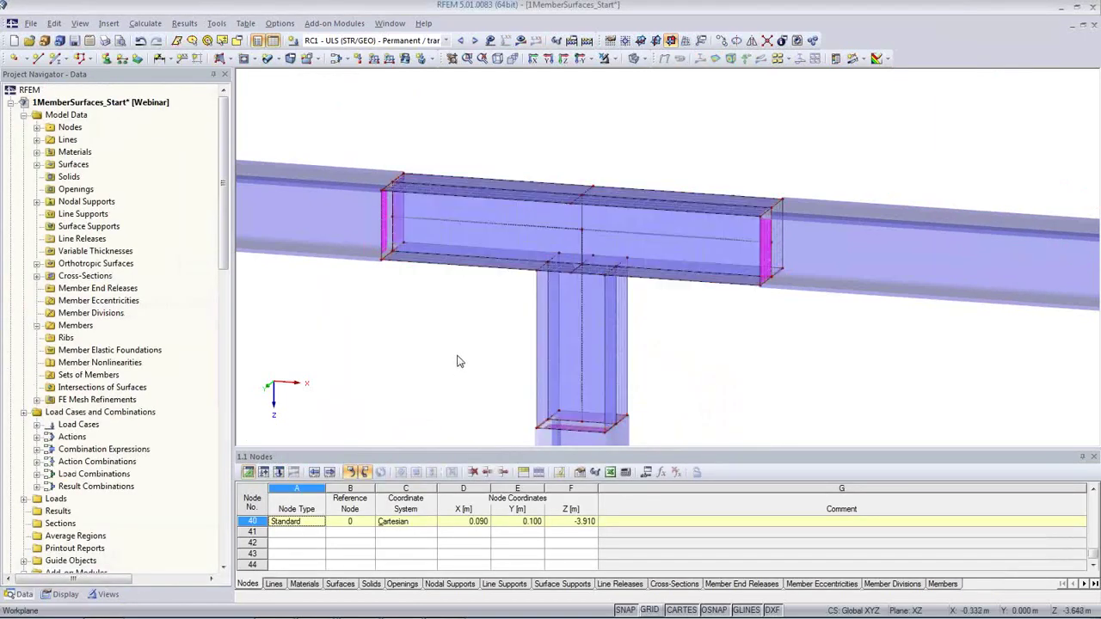
# Step: Bring the whole frame into view and show the generated visibilities for surfaces by material and members by material
pyautogui.scroll(-1, 726, 346)
pyautogui.scroll(-3, 700, 327)
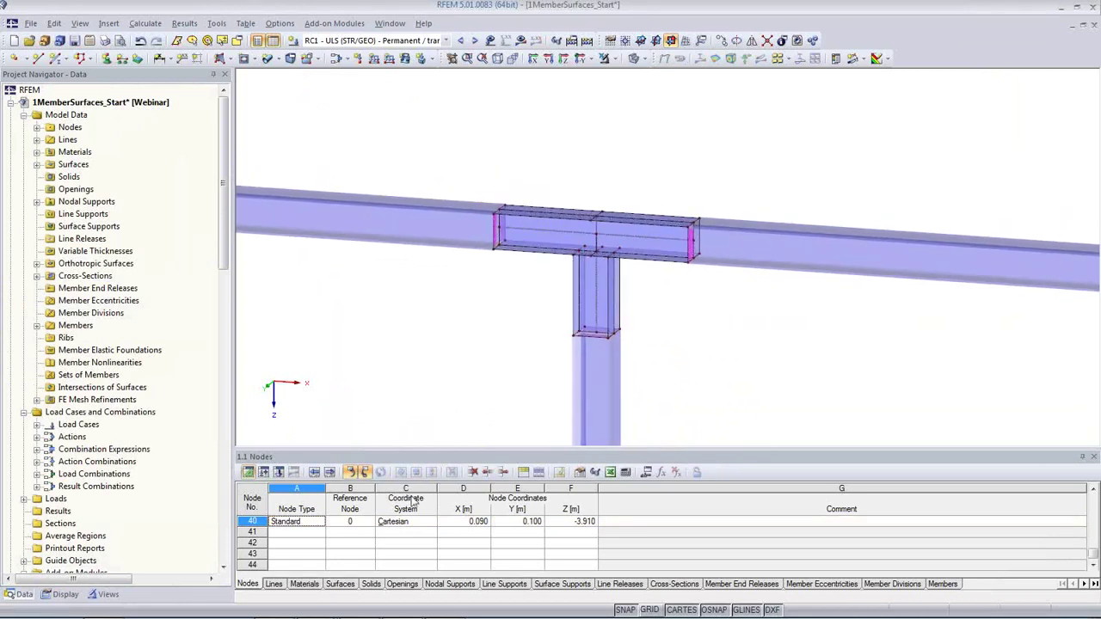
pyautogui.click(96, 600)
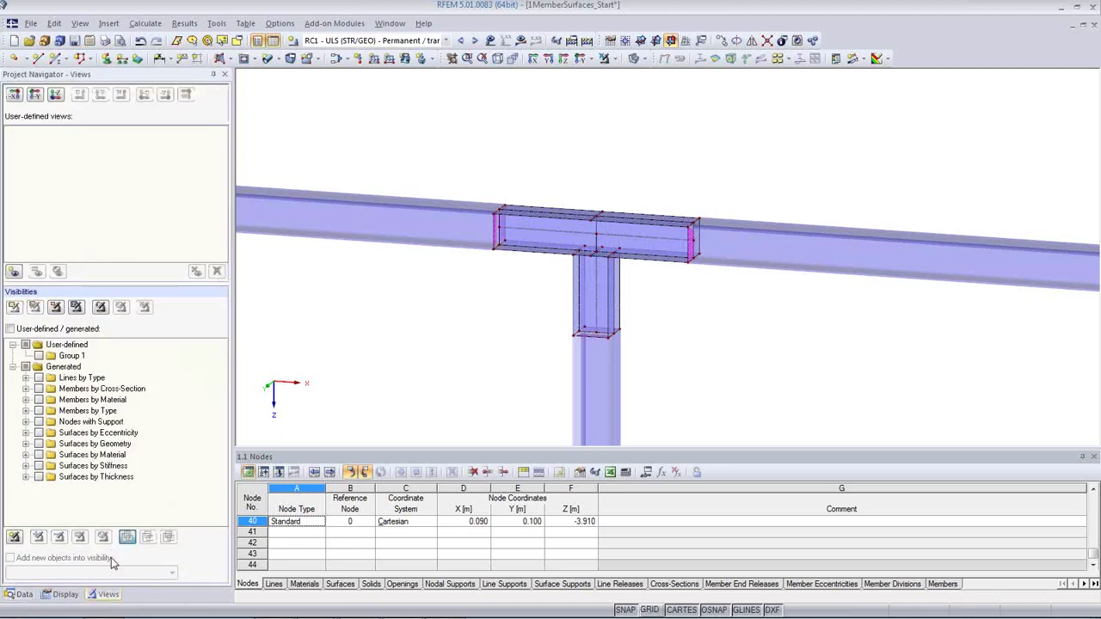
pyautogui.scroll(-2, 518, 348)
pyautogui.scroll(-4, 535, 253)
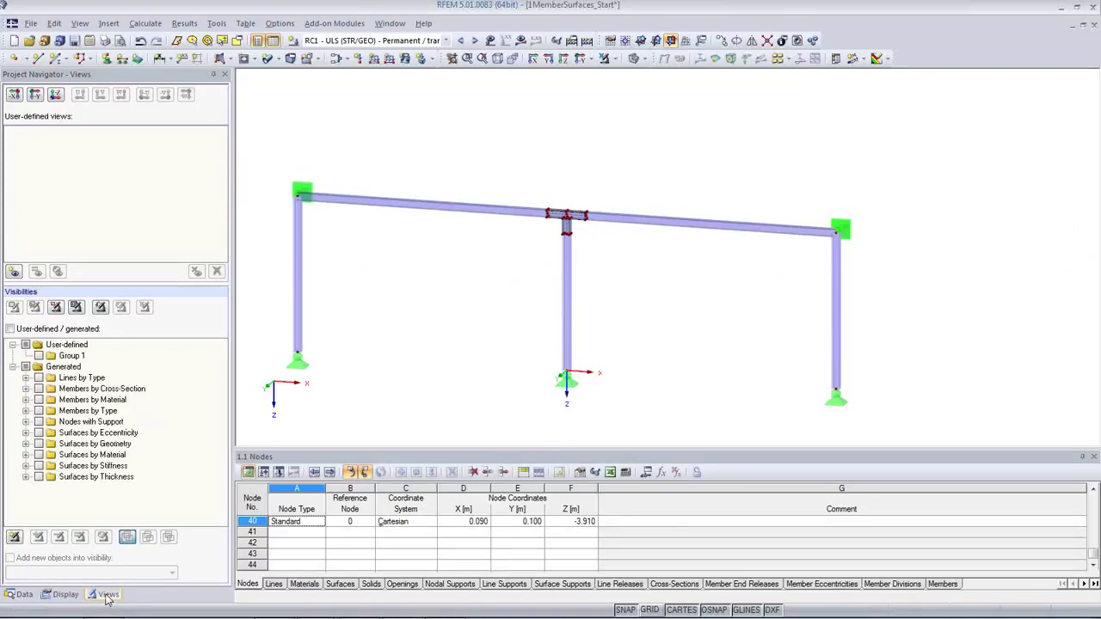
pyautogui.click(26, 455)
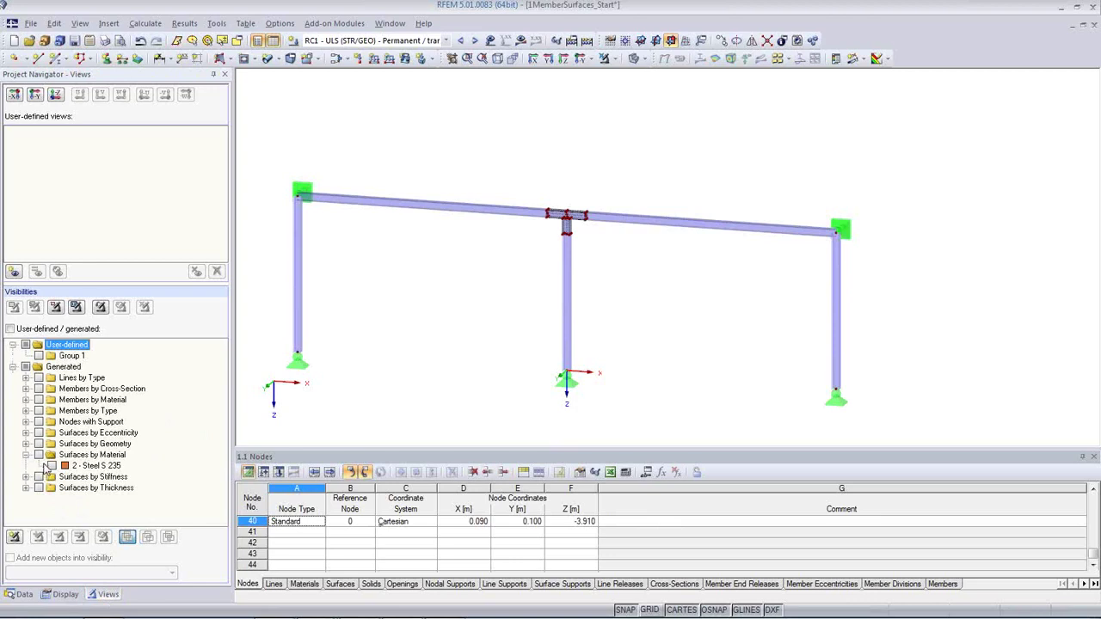
pyautogui.click(39, 455)
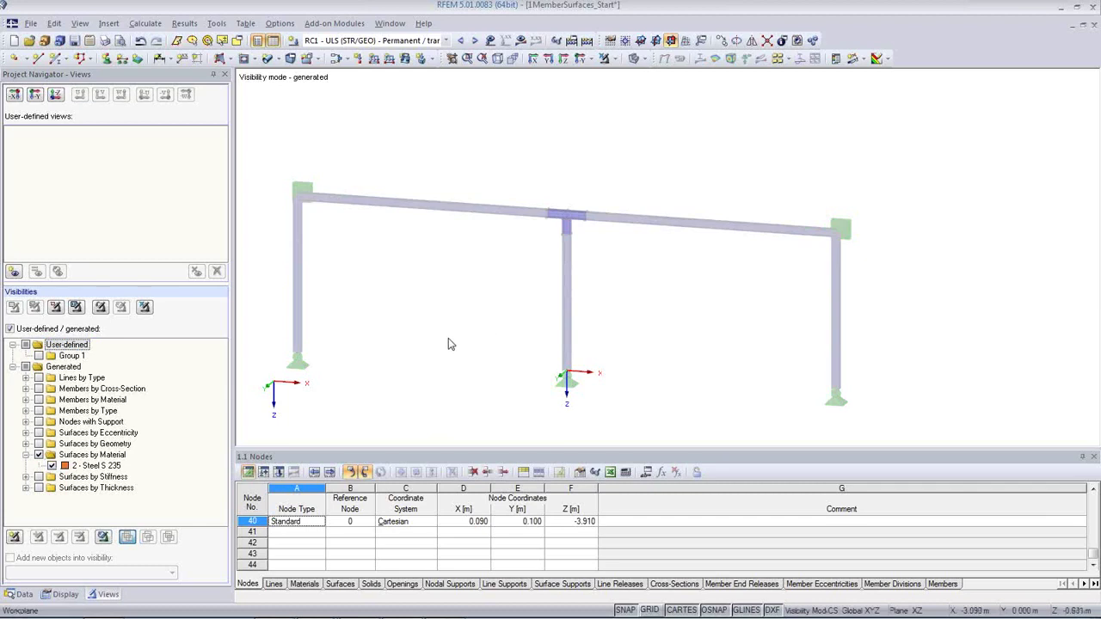
pyautogui.click(38, 400)
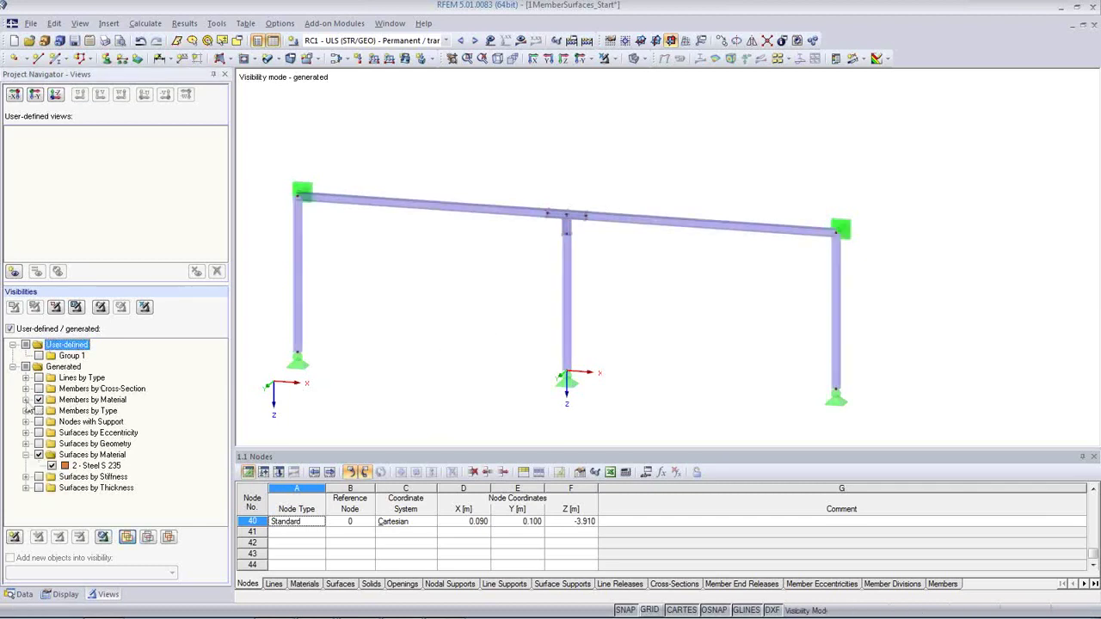
pyautogui.click(25, 400)
# Step: Switch the model display through wireframe to solid rendering and view the whole frame at an angle
pyautogui.keyDown('ctrl'); pyautogui.moveTo(456, 320); pyautogui.dragTo(410, 339, button='middle'); pyautogui.keyUp('ctrl')
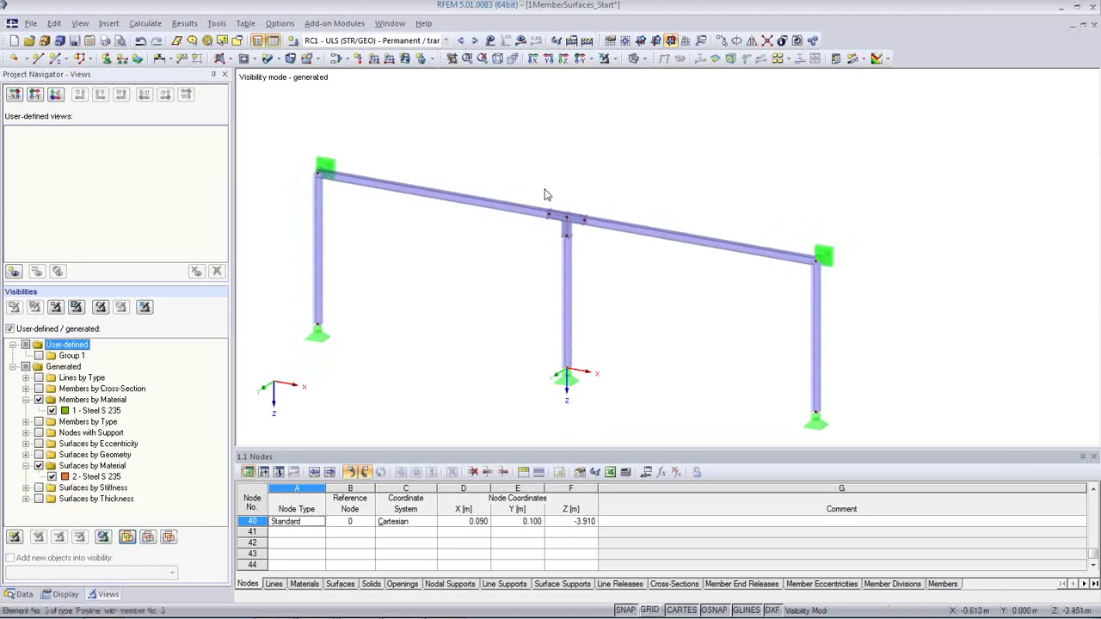
pyautogui.click(634, 60)
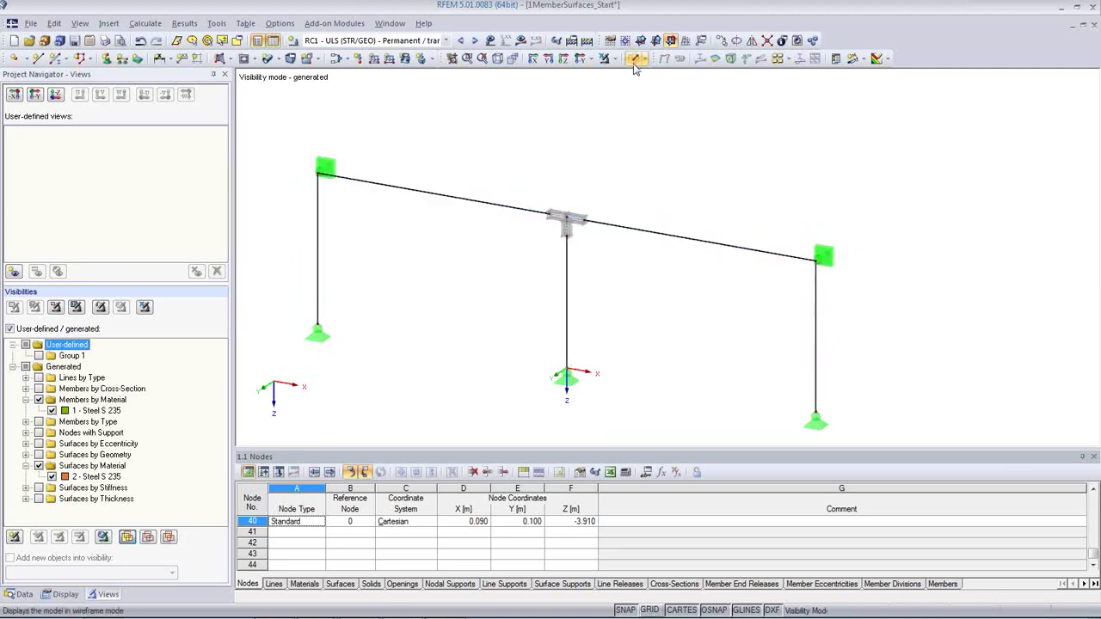
pyautogui.click(633, 60)
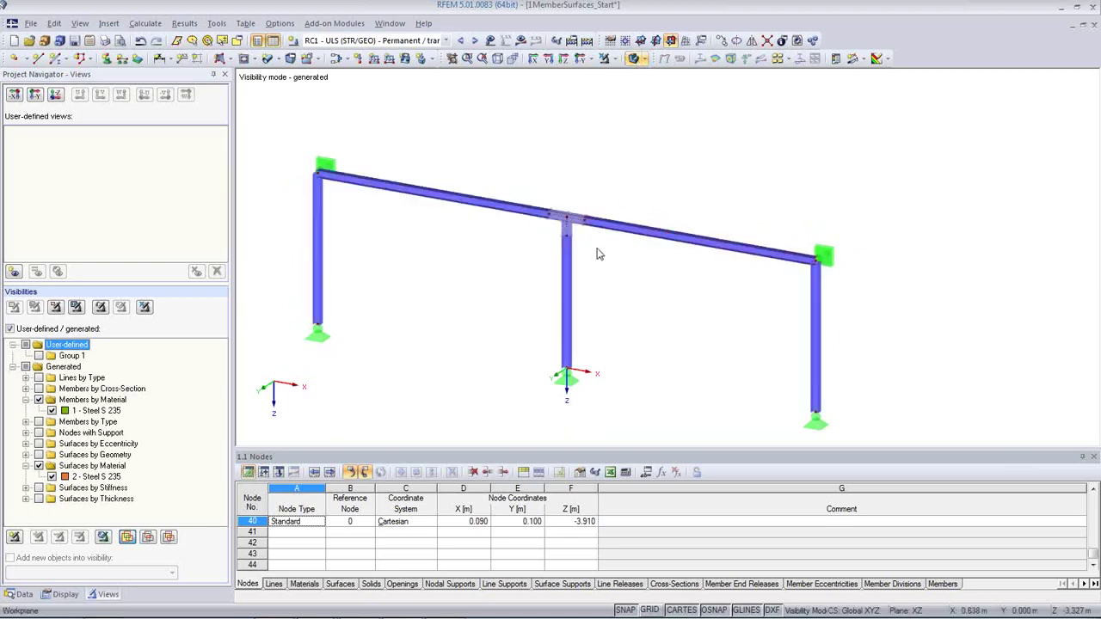
pyautogui.moveTo(597, 248); pyautogui.dragTo(590, 258, button='middle')
pyautogui.scroll(4, 590, 252)
pyautogui.scroll(-3, 559, 245)
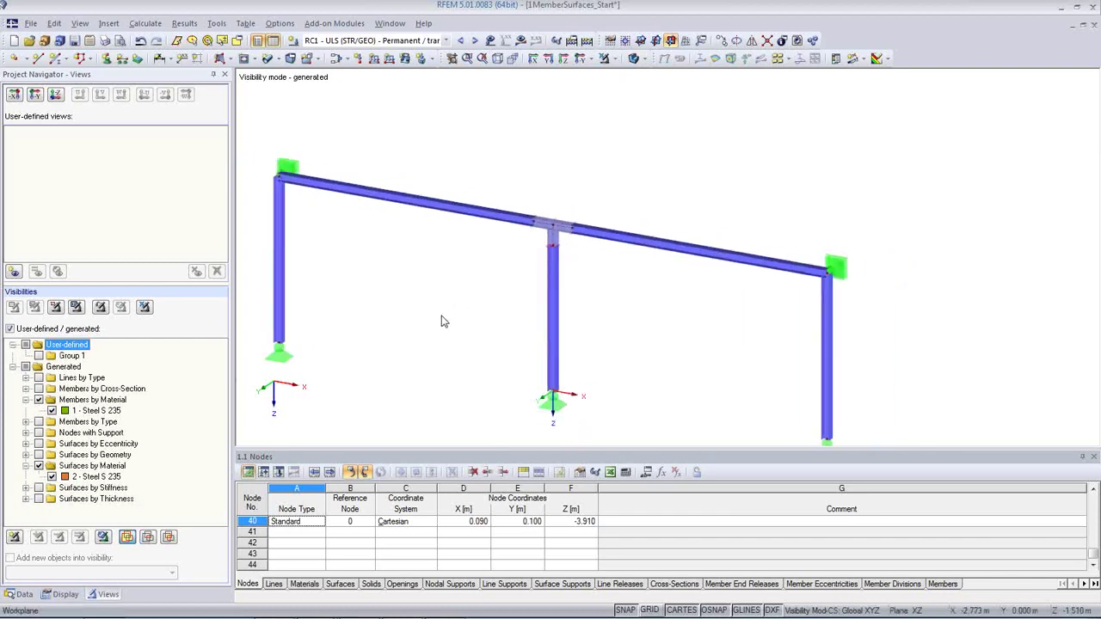
# Step: Open the materials table and select materials 1 and 2 alternately to see which parts of the frame use each
pyautogui.click(304, 584)
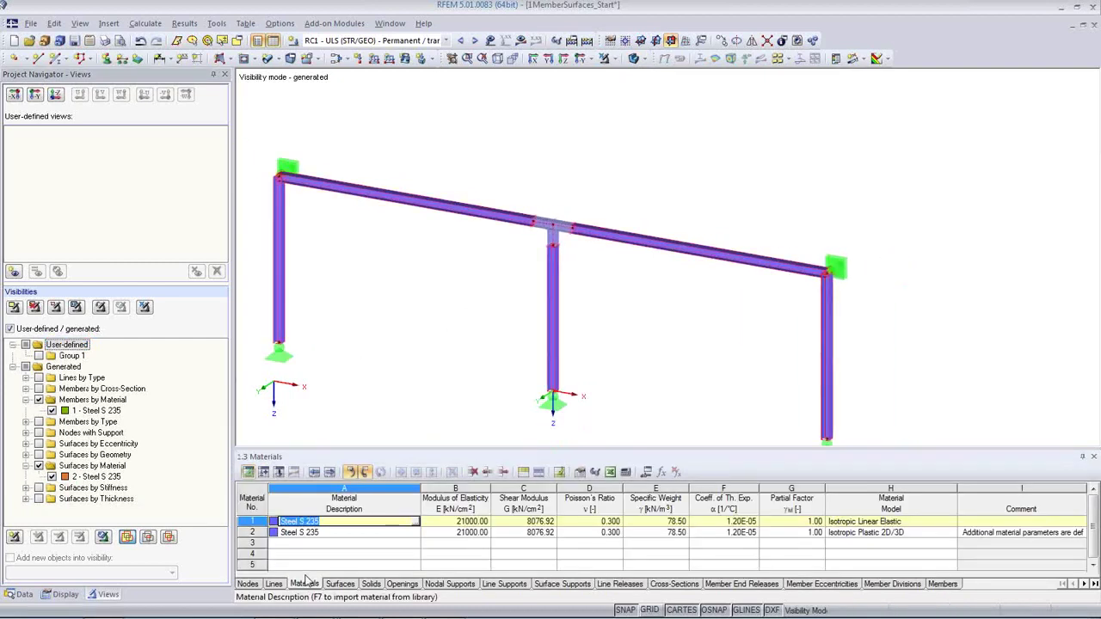
pyautogui.click(352, 533)
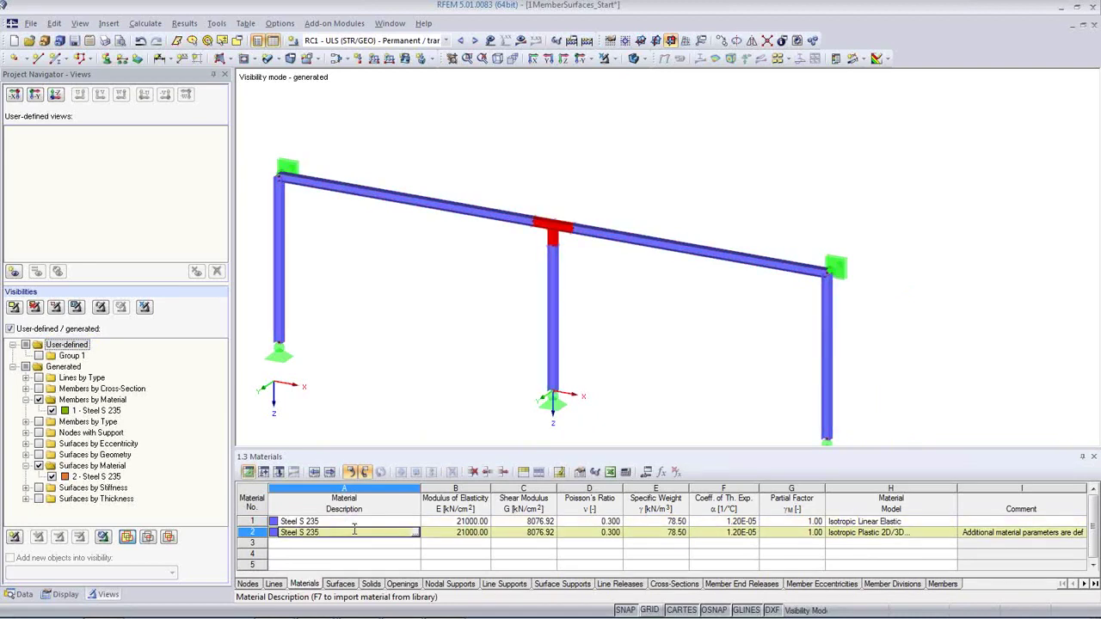
pyautogui.click(350, 521)
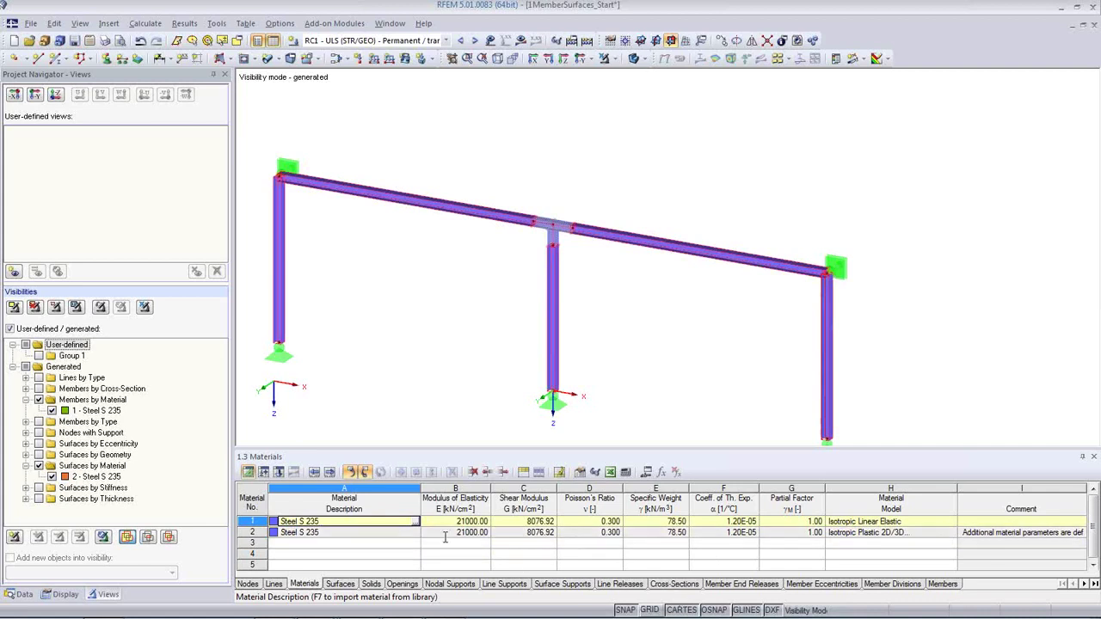
pyautogui.press('Down')
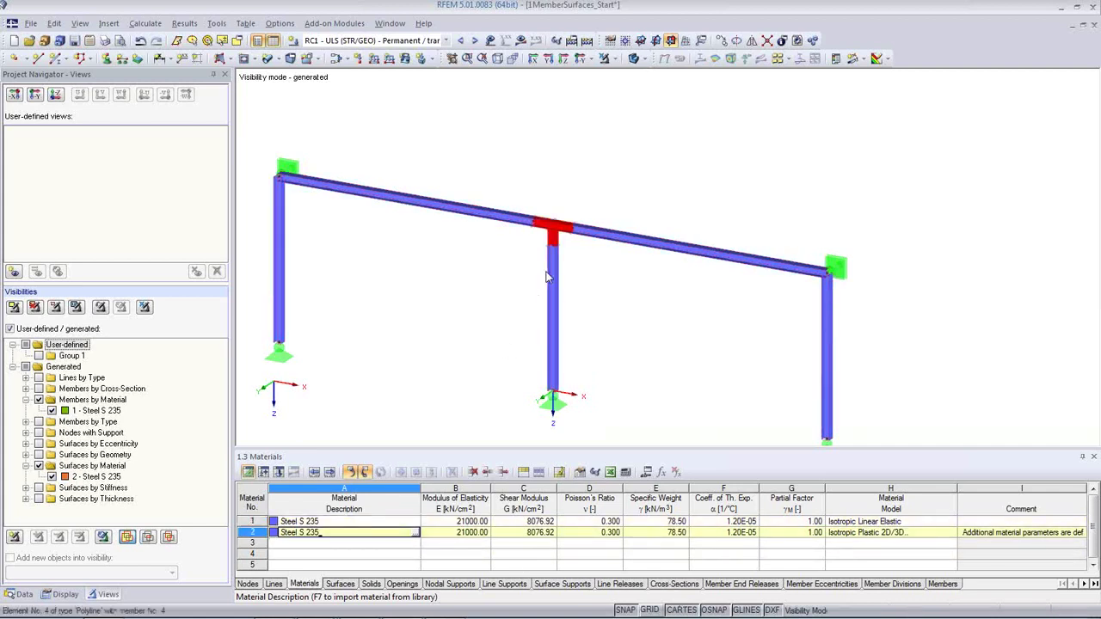
pyautogui.click(356, 521)
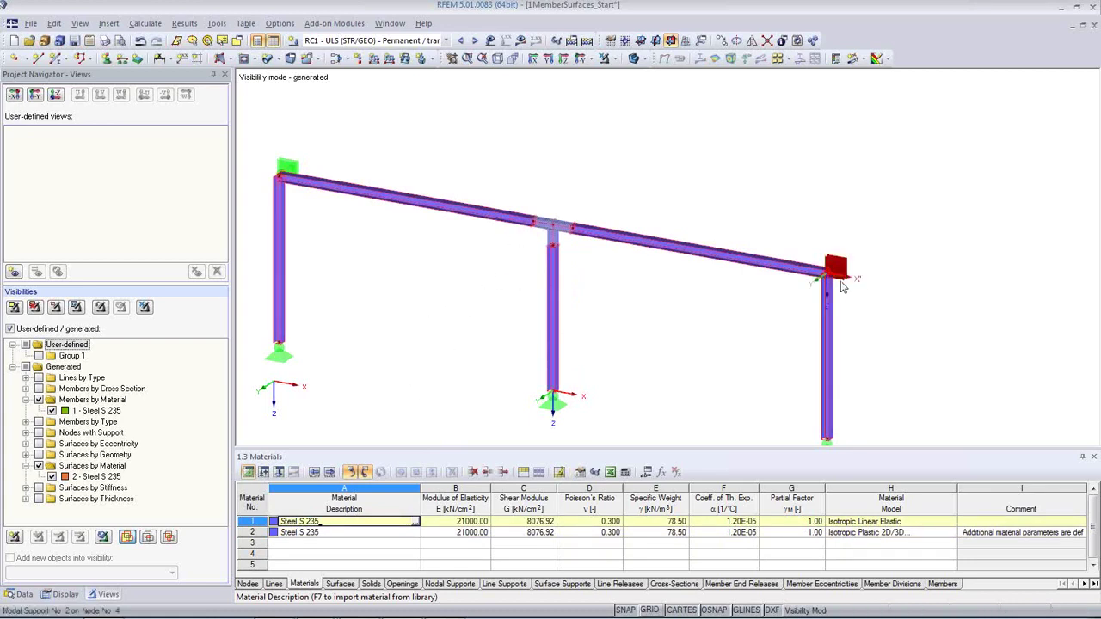
pyautogui.click(369, 533)
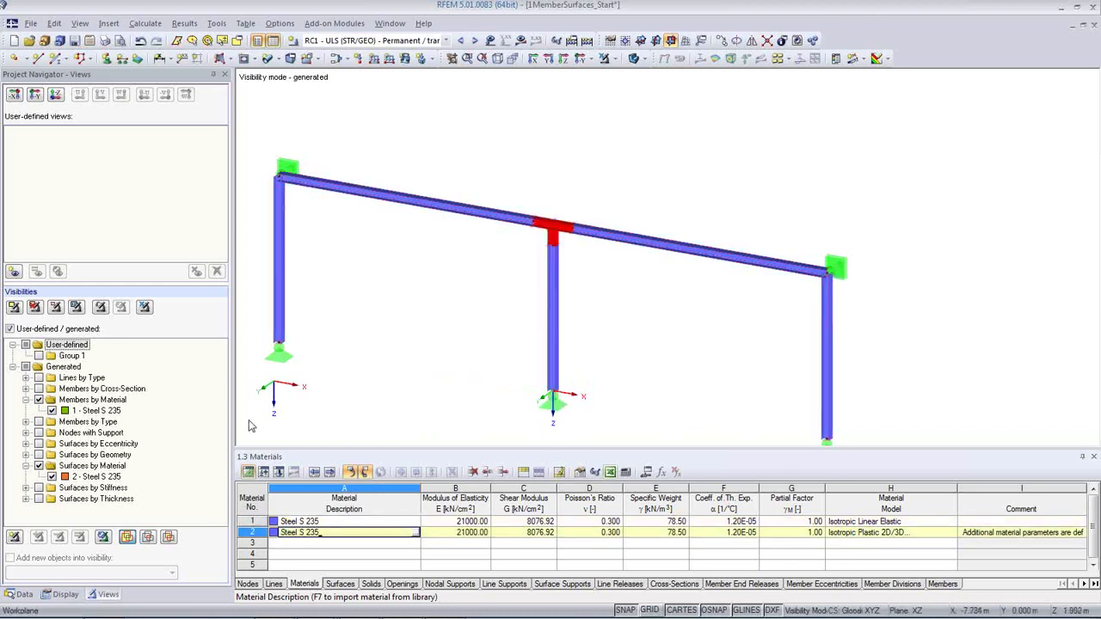
# Step: Toggle the by-material visibilities of members and surfaces to compare the two material groups, and cancel the visibility mode
pyautogui.click(37, 400)
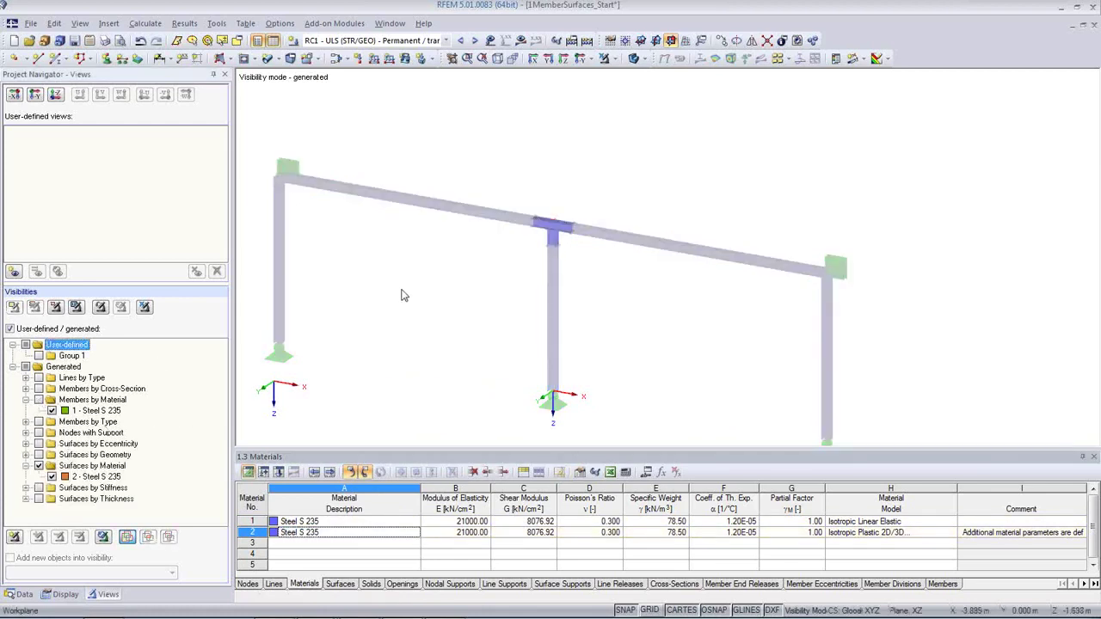
pyautogui.click(424, 205)
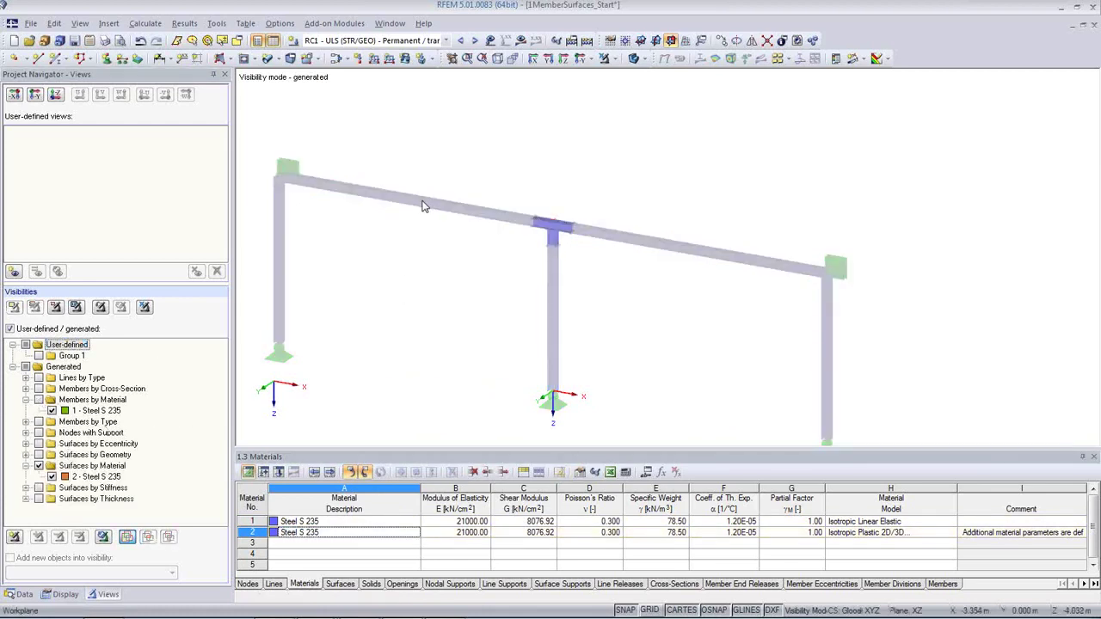
pyautogui.click(37, 400)
pyautogui.click(38, 400)
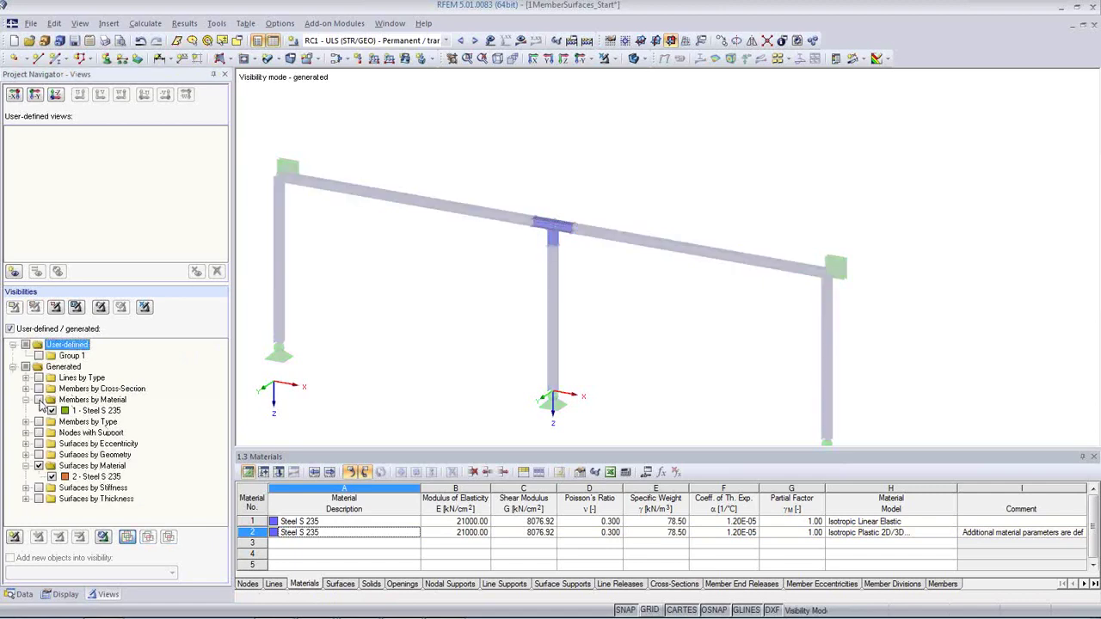
pyautogui.click(38, 465)
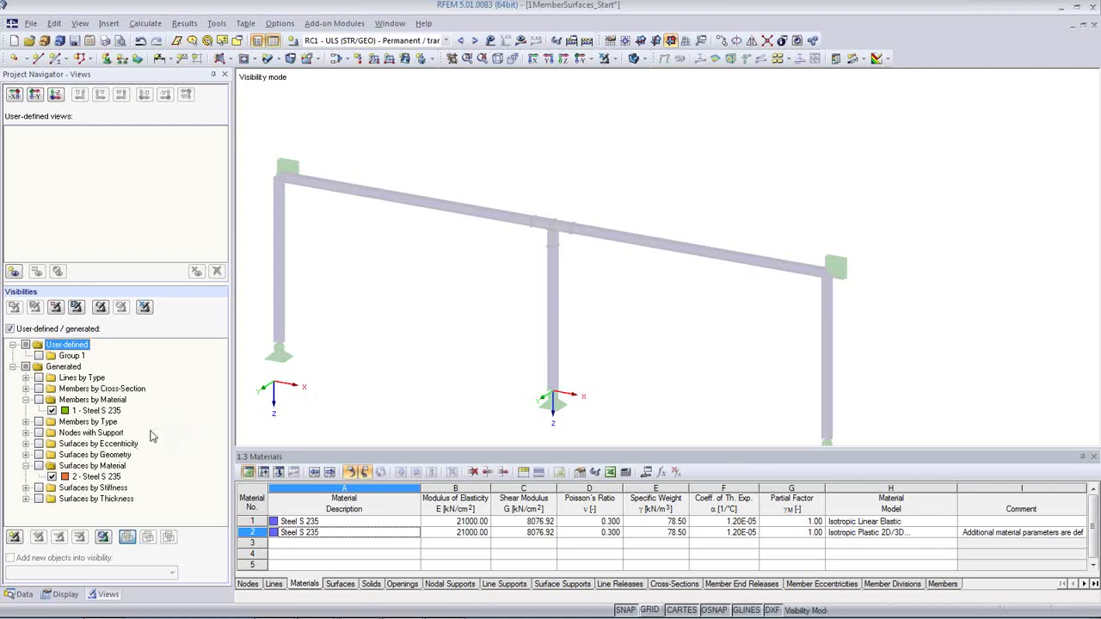
pyautogui.click(38, 400)
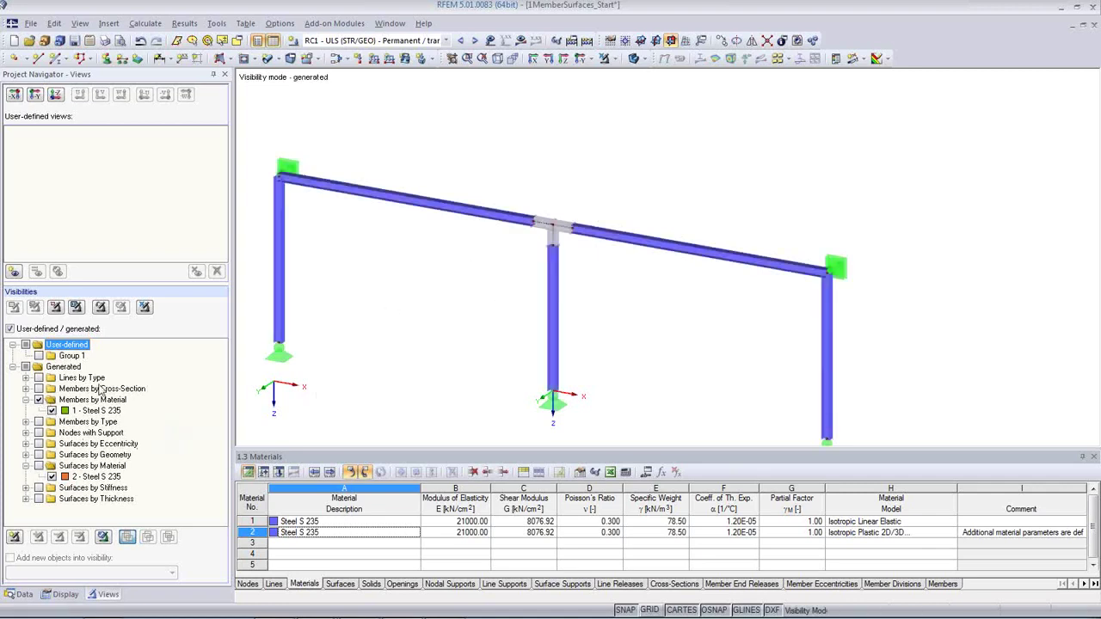
pyautogui.click(38, 465)
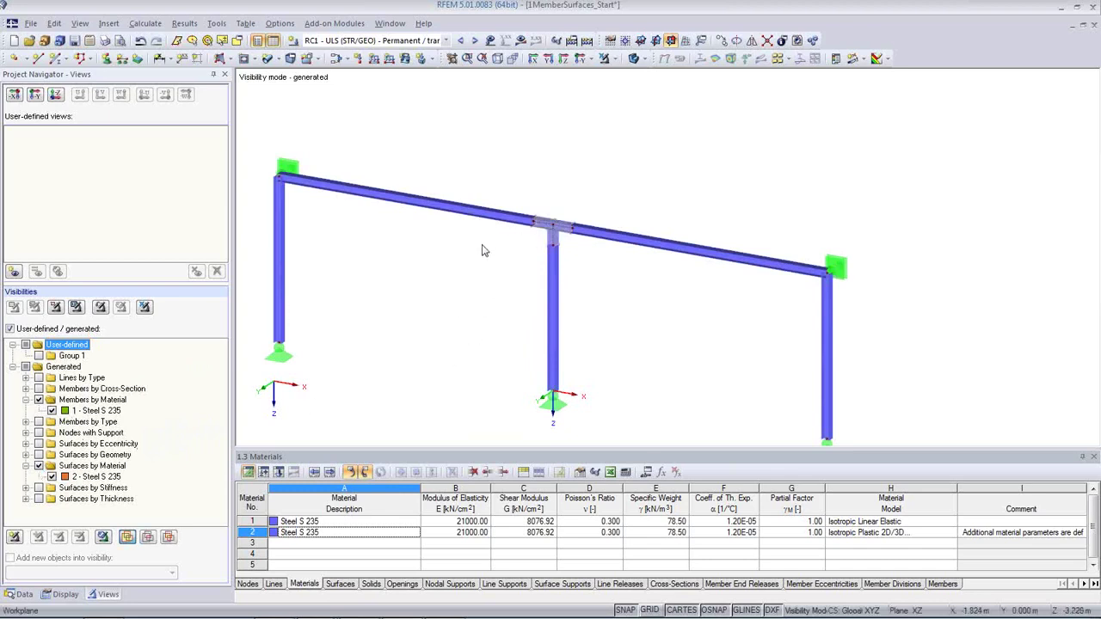
pyautogui.click(144, 307)
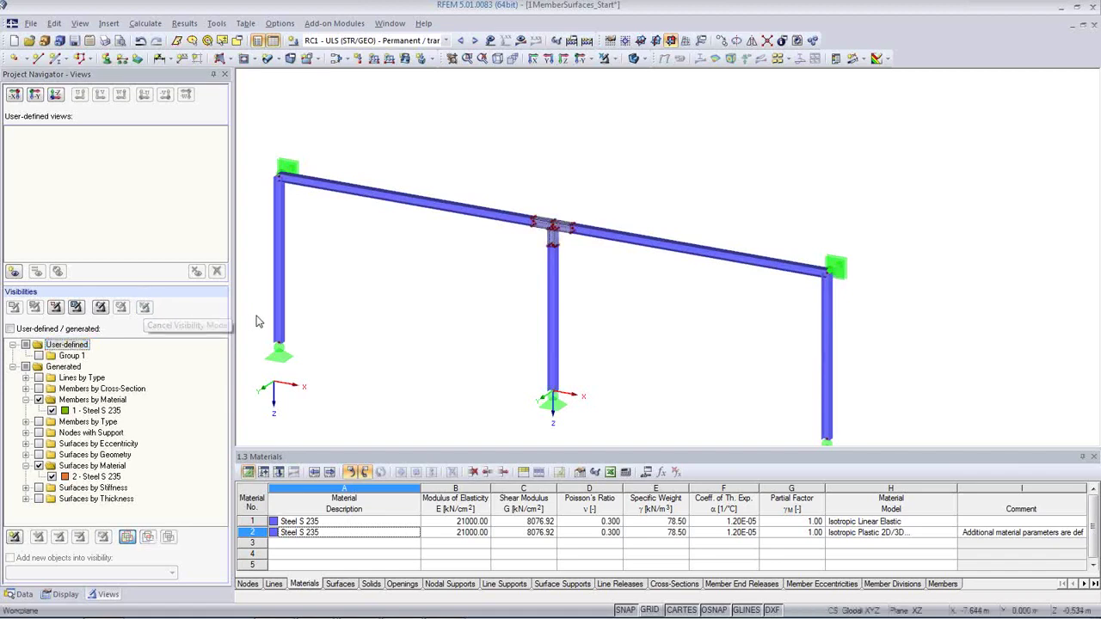
# Step: Try to display the results of RC1 for the whole frame
pyautogui.scroll(2, 600, 247)
pyautogui.scroll(-3, 600, 247)
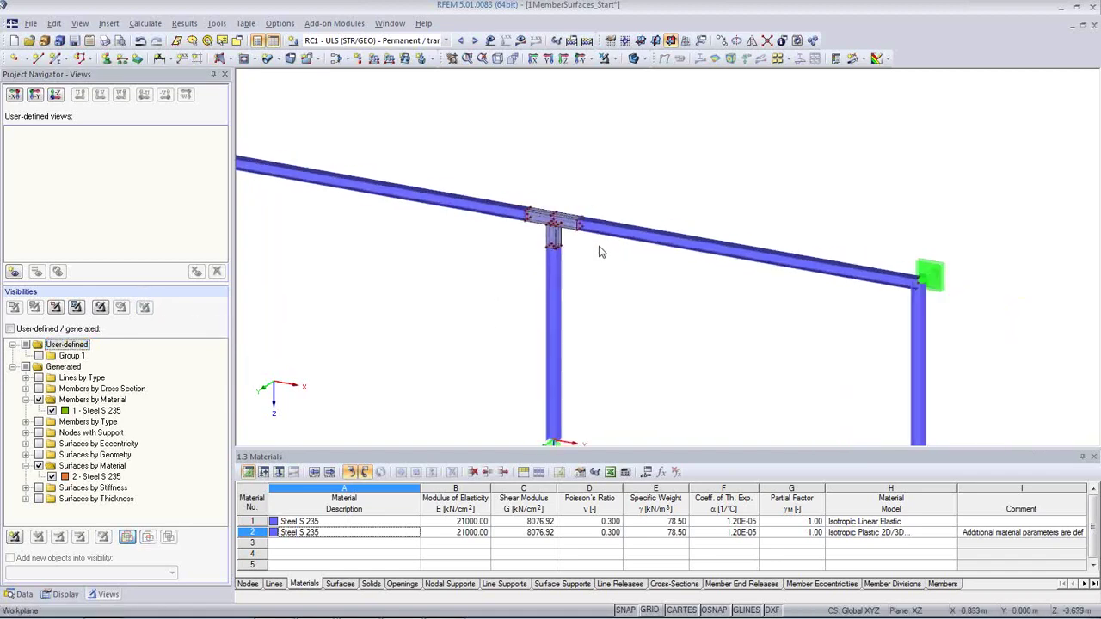
pyautogui.keyDown('ctrl'); pyautogui.moveTo(659, 322); pyautogui.dragTo(672, 295, button='middle'); pyautogui.keyUp('ctrl')
pyautogui.click(520, 40)
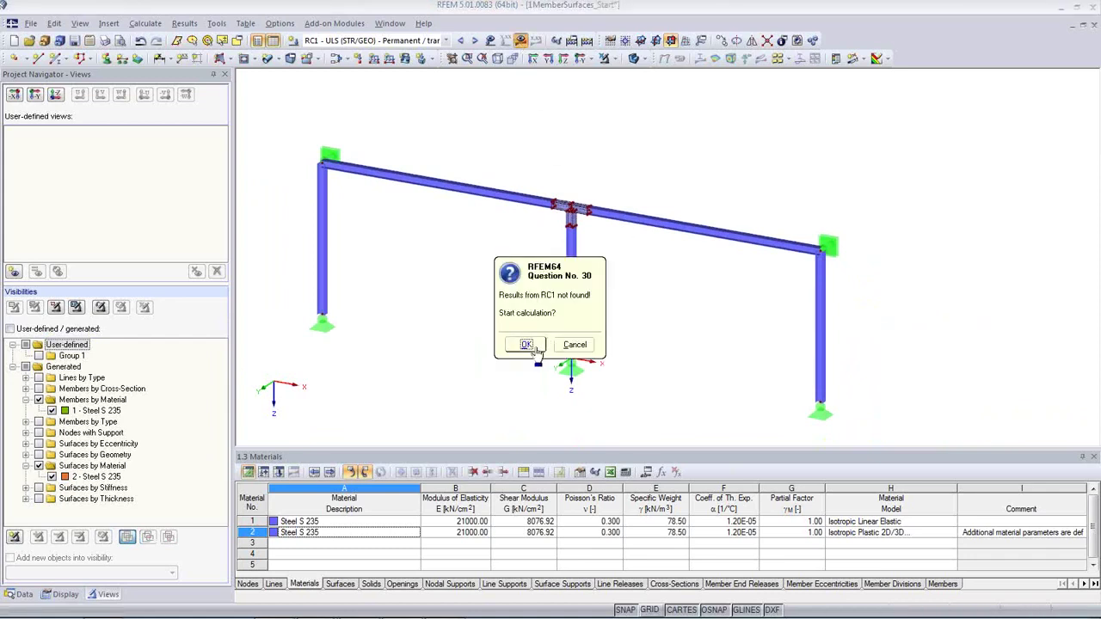
pyautogui.click(532, 345)
pyautogui.scroll(2, 590, 260)
pyautogui.scroll(5, 590, 259)
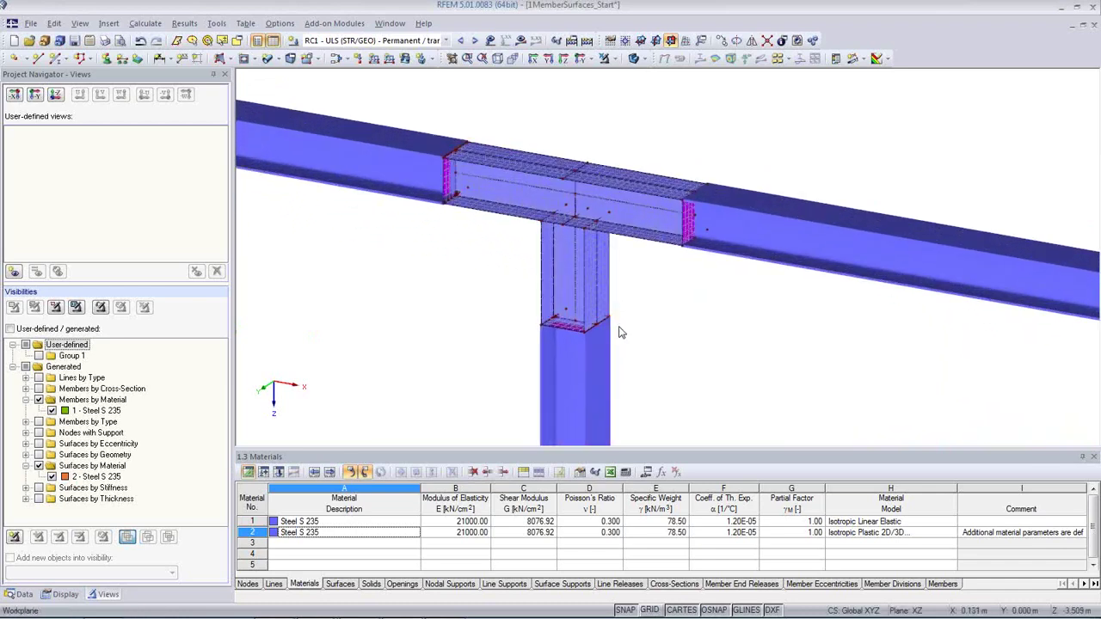
pyautogui.scroll(4, 650, 331)
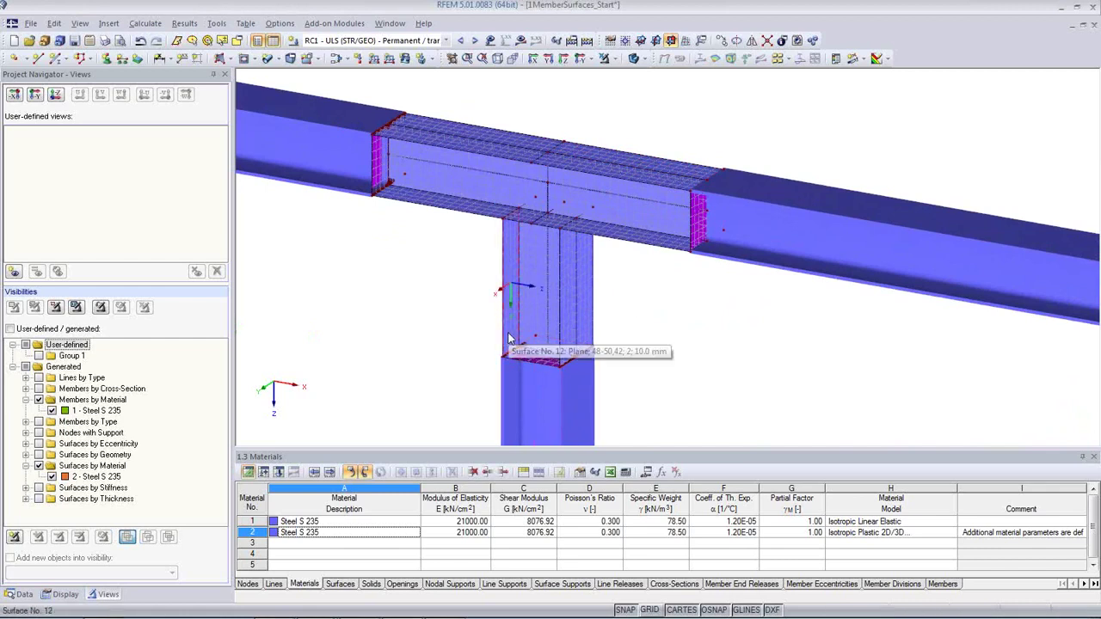
pyautogui.click(457, 215)
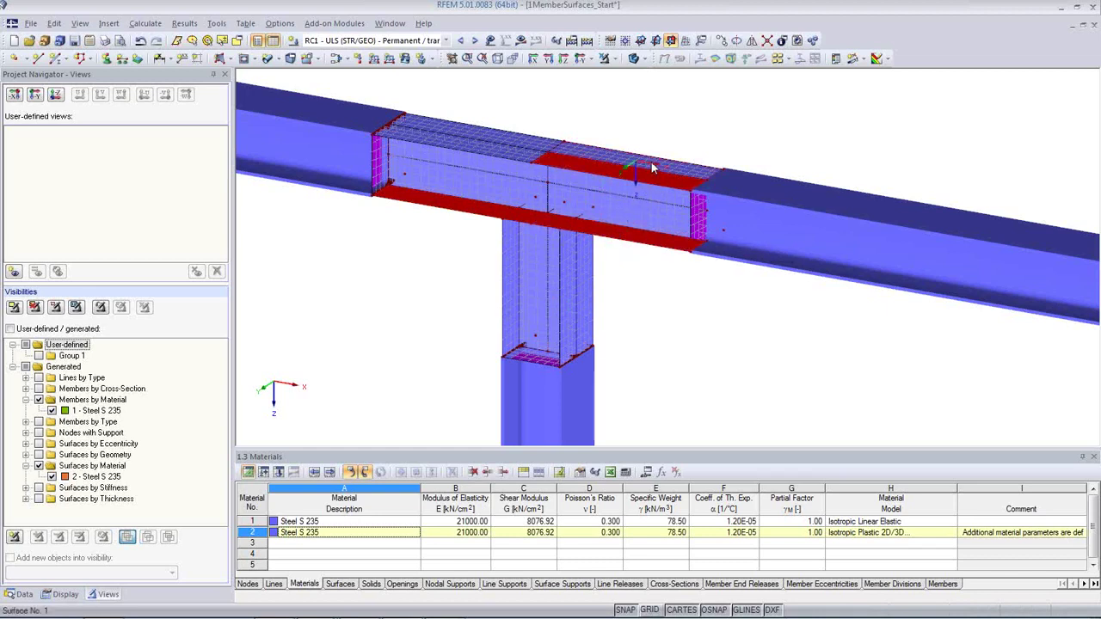
pyautogui.keyDown('ctrl'); pyautogui.click(439, 143); pyautogui.keyUp('ctrl')
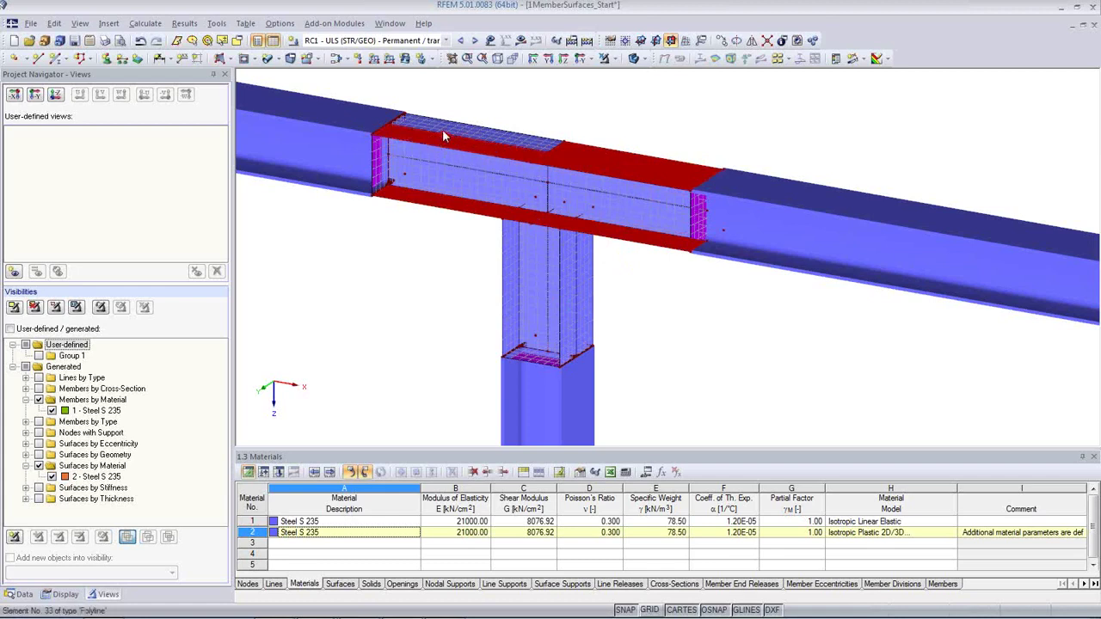
pyautogui.keyDown('ctrl'); pyautogui.click(444, 127); pyautogui.keyUp('ctrl')
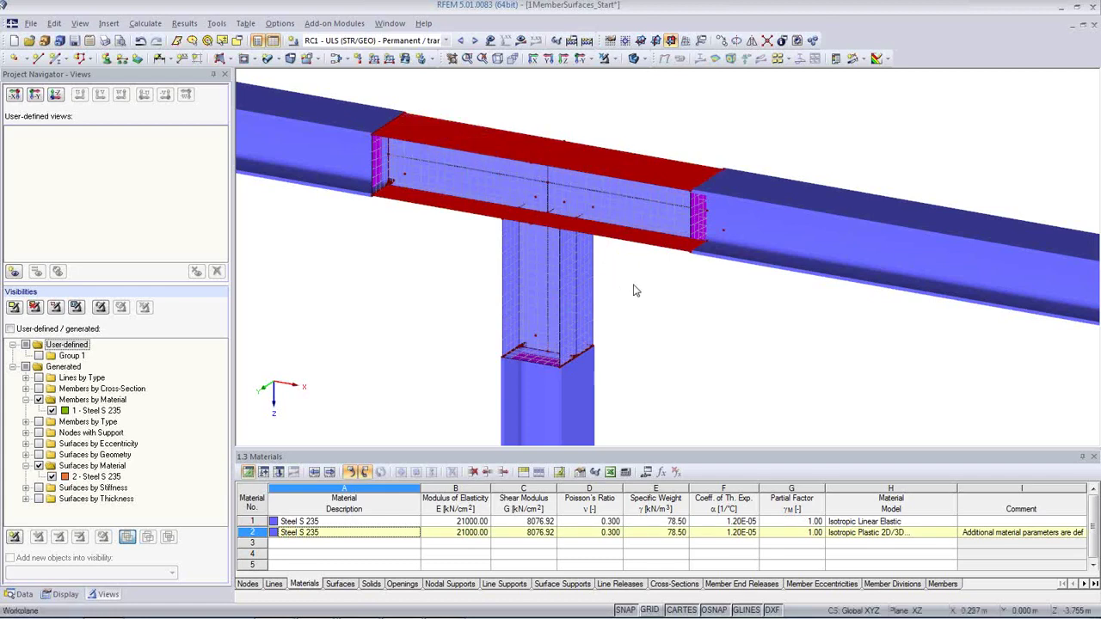
pyautogui.click(547, 188)
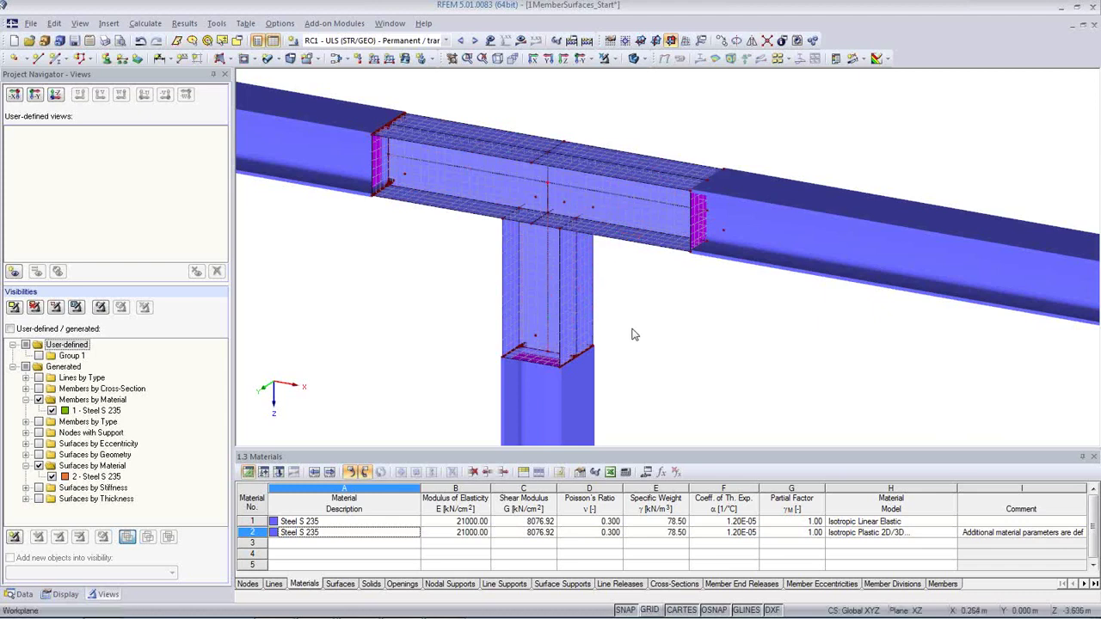
# Step: Examine the joint's beam and column surfaces and their connection to the adjoining members from several angles
pyautogui.moveTo(669, 325); pyautogui.dragTo(741, 322, button='middle')
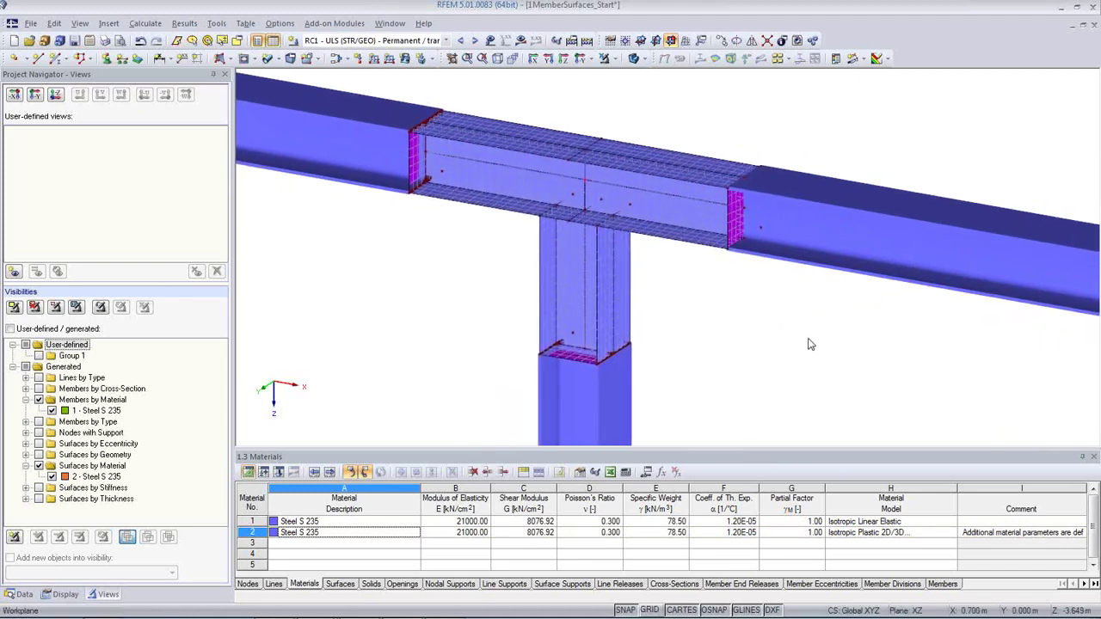
pyautogui.keyDown('ctrl'); pyautogui.moveTo(805, 338); pyautogui.dragTo(704, 339, button='middle'); pyautogui.keyUp('ctrl')
pyautogui.scroll(-2, 704, 336)
pyautogui.moveTo(454, 301); pyautogui.dragTo(864, 429, button='middle')
pyautogui.keyDown('ctrl'); pyautogui.moveTo(575, 328); pyautogui.dragTo(558, 312, button='middle'); pyautogui.keyUp('ctrl')
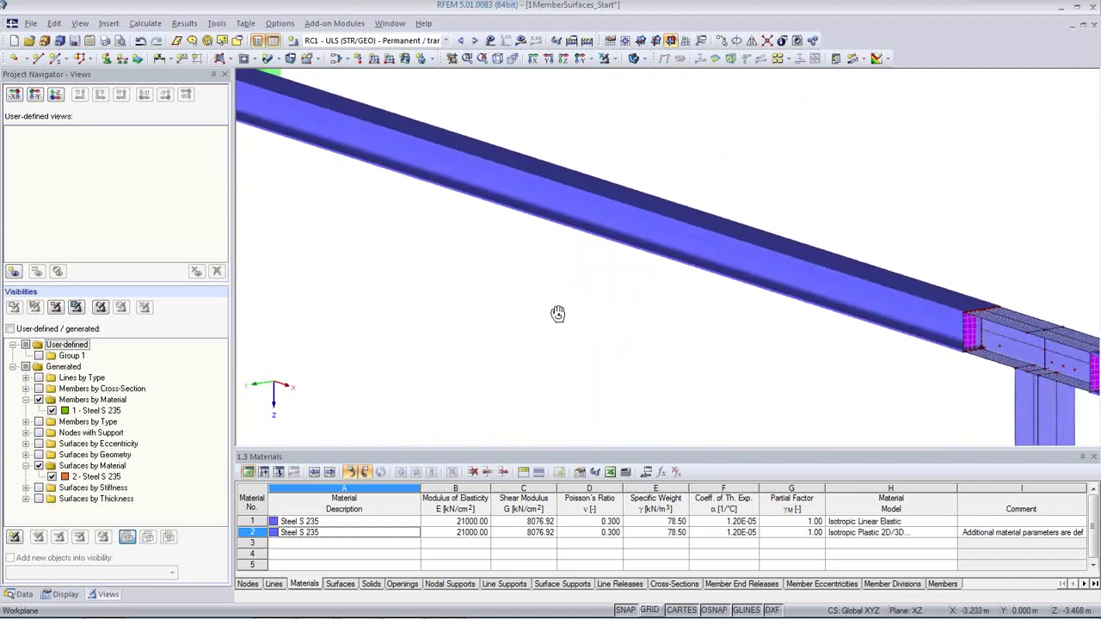
pyautogui.moveTo(779, 344); pyautogui.dragTo(436, 265, button='middle')
pyautogui.keyDown('ctrl'); pyautogui.moveTo(834, 395); pyautogui.dragTo(707, 296, button='middle'); pyautogui.keyUp('ctrl')
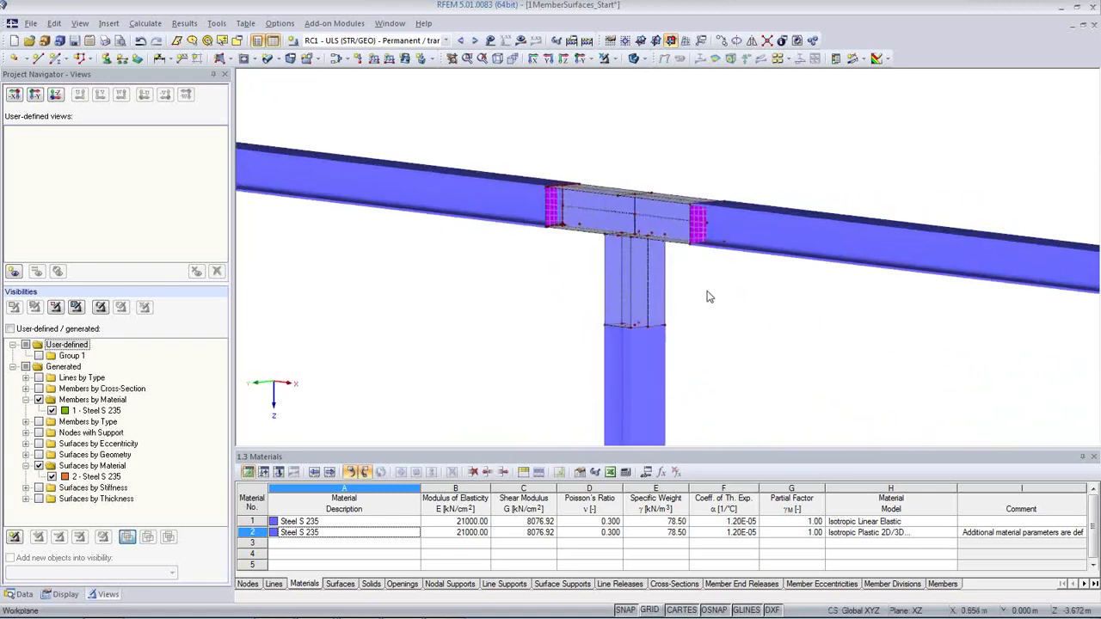
pyautogui.click(634, 218)
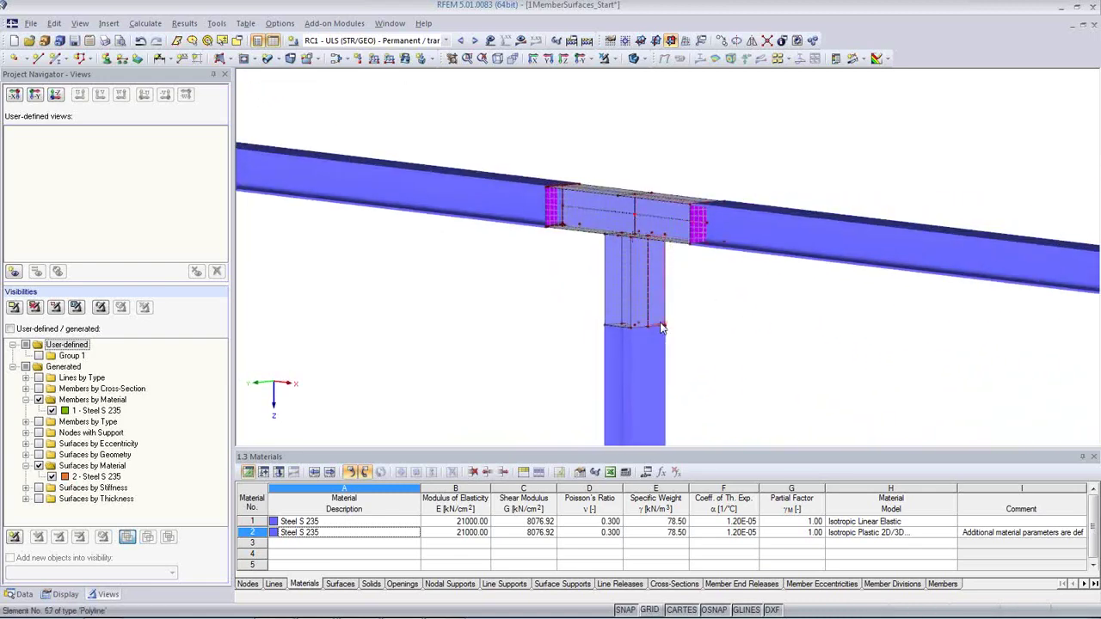
# Step: Select all upper and lower beam flange surfaces of the joint and set their constant thickness to 20 mm
pyautogui.keyDown('ctrl'); pyautogui.moveTo(781, 302); pyautogui.dragTo(688, 271, button='middle'); pyautogui.keyUp('ctrl')
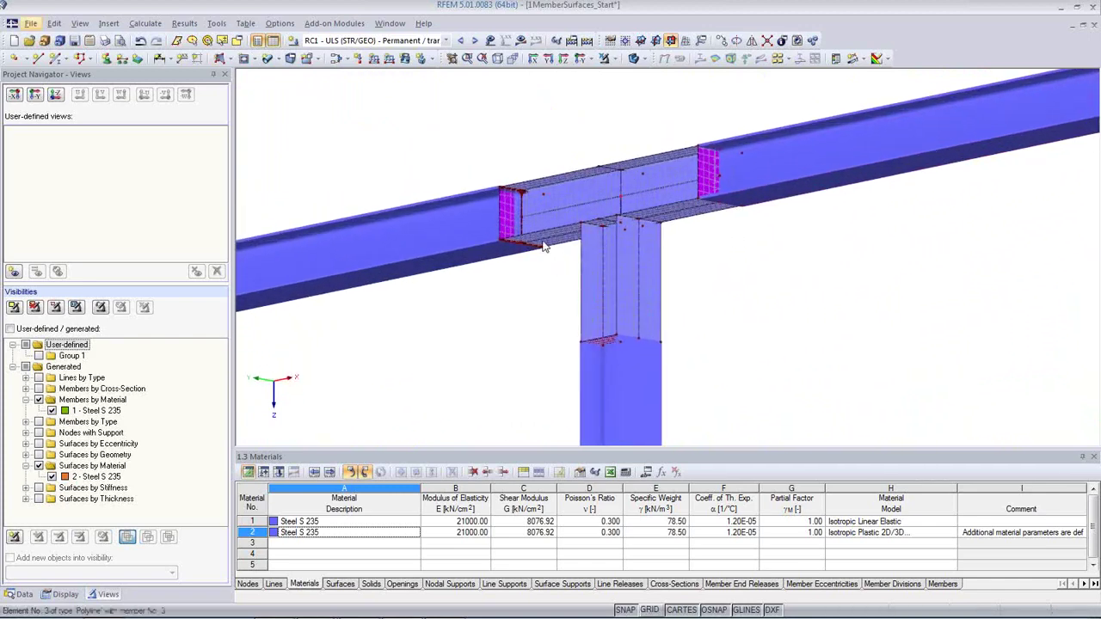
pyautogui.scroll(3, 550, 239)
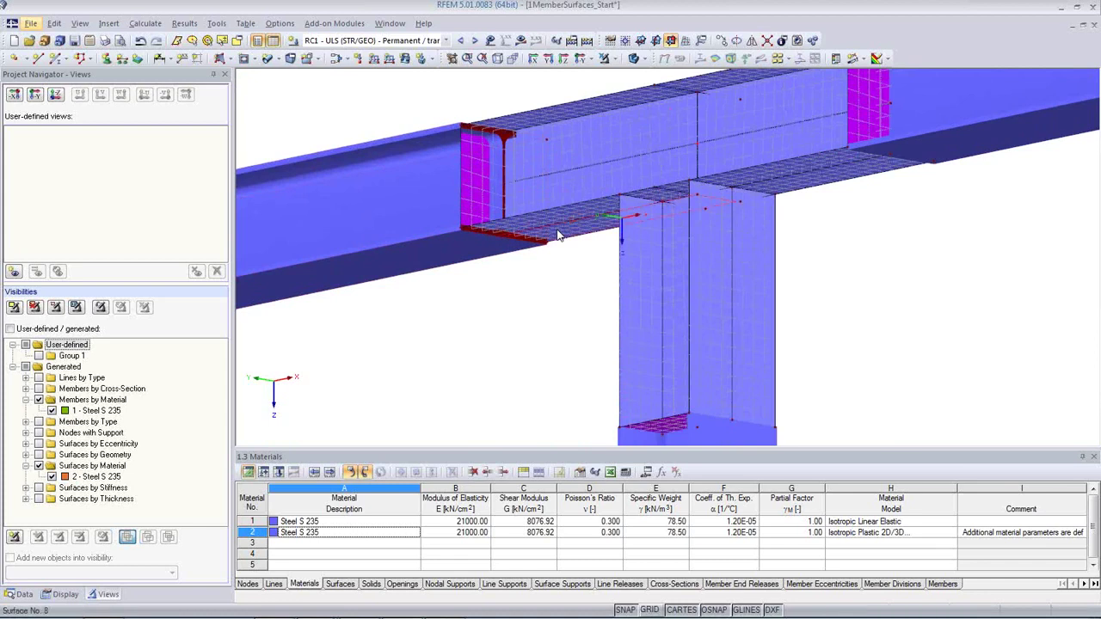
pyautogui.click(543, 215)
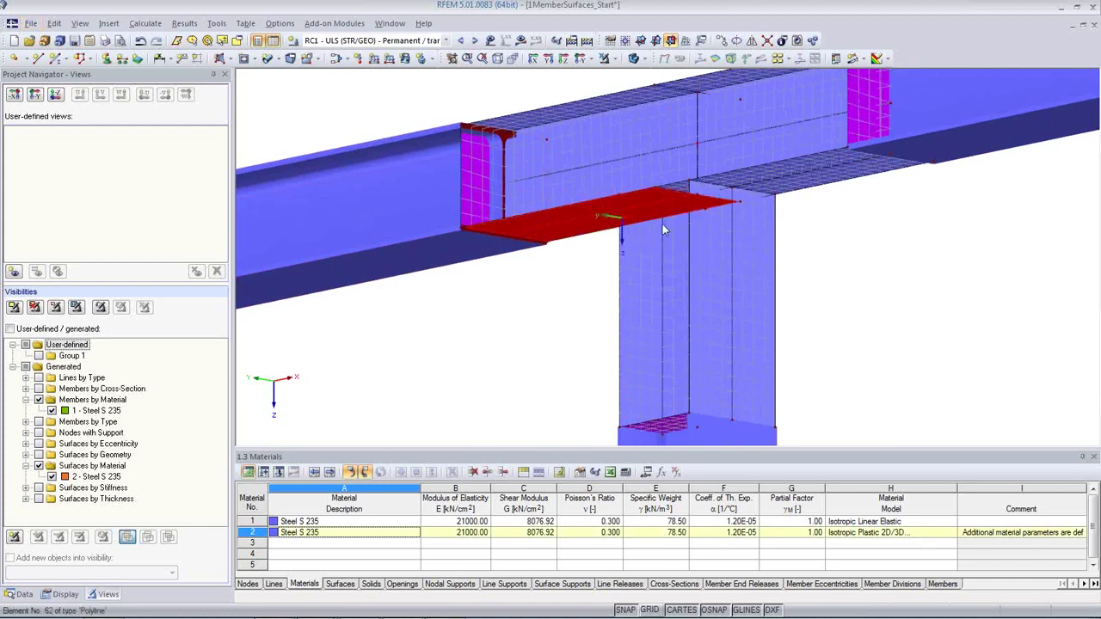
pyautogui.keyDown('ctrl'); pyautogui.click(764, 175); pyautogui.keyUp('ctrl')
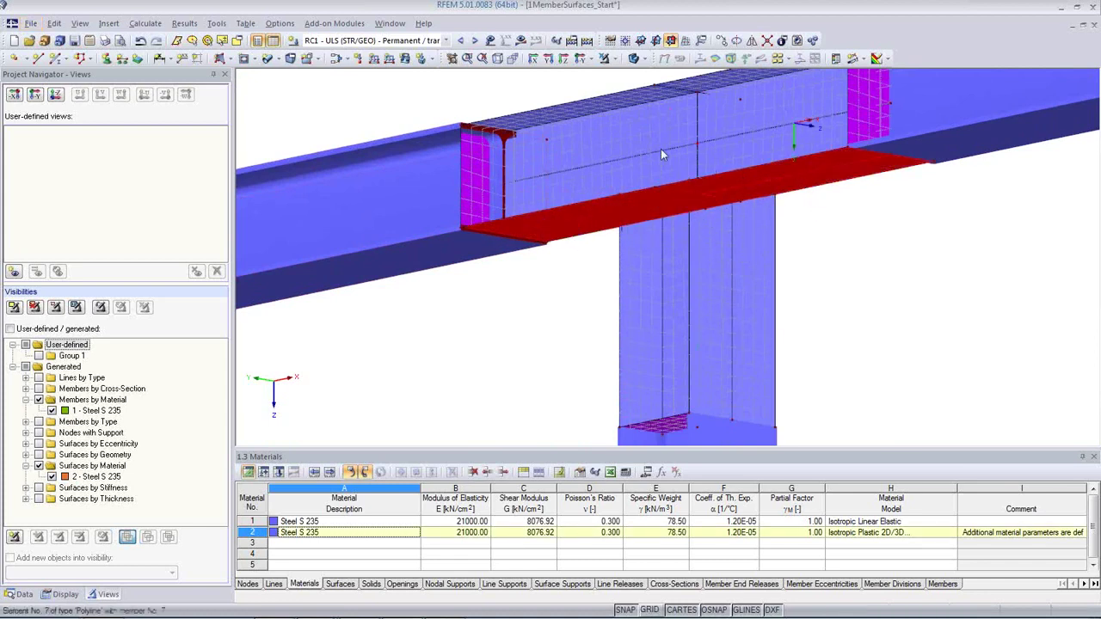
pyautogui.keyDown('ctrl'); pyautogui.click(602, 107); pyautogui.keyUp('ctrl')
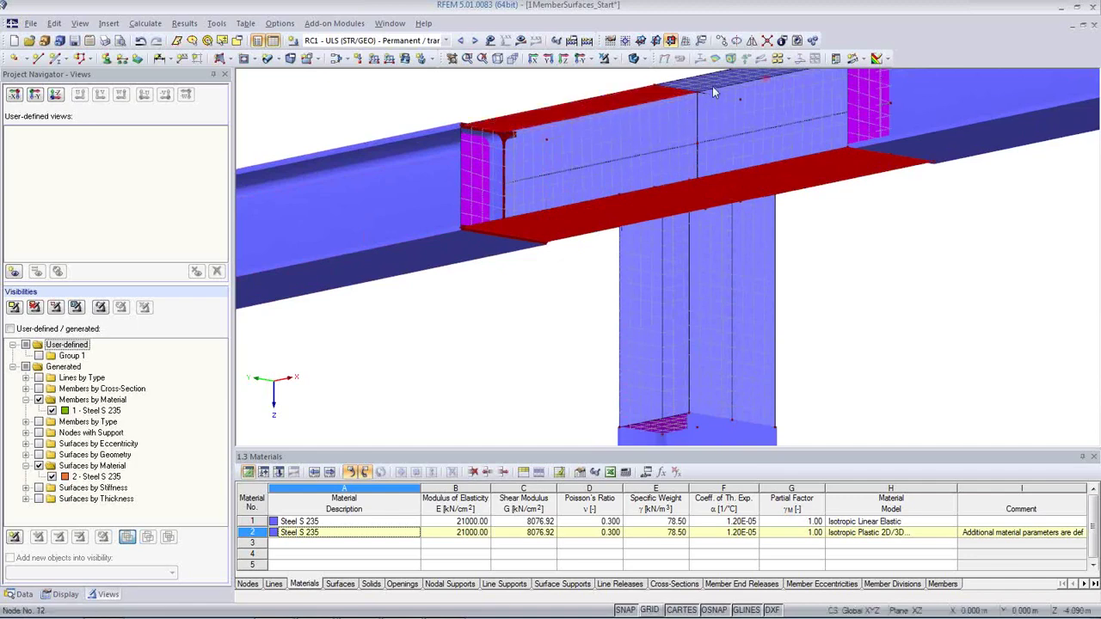
pyautogui.keyDown('ctrl'); pyautogui.moveTo(768, 202); pyautogui.dragTo(673, 186, button='middle'); pyautogui.keyUp('ctrl')
pyautogui.keyDown('ctrl'); pyautogui.click(682, 134); pyautogui.keyUp('ctrl')
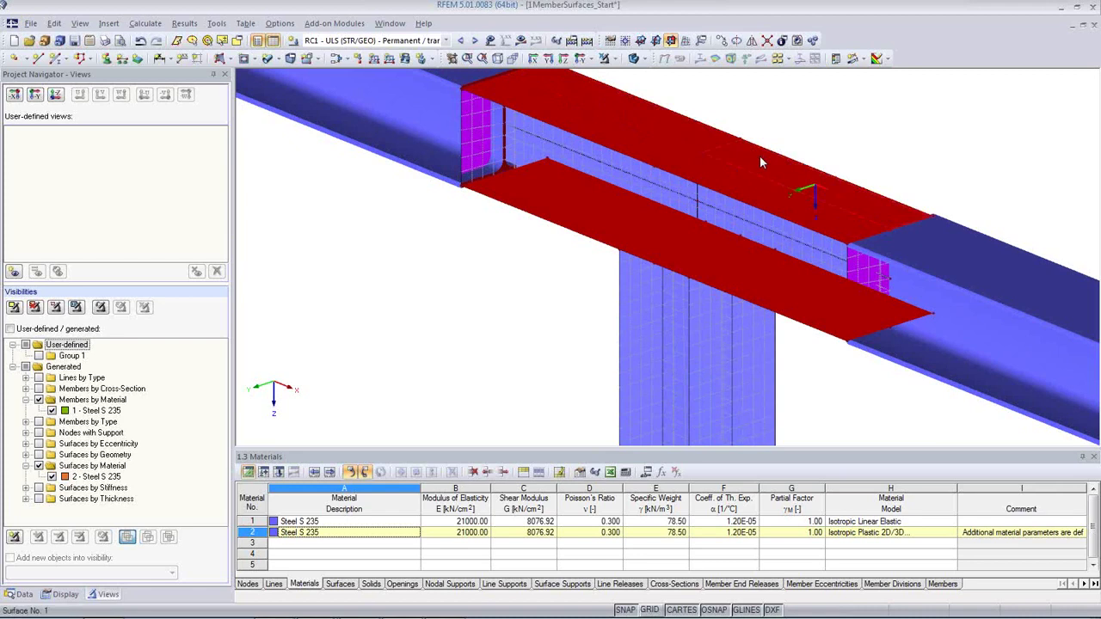
pyautogui.doubleClick(760, 163)
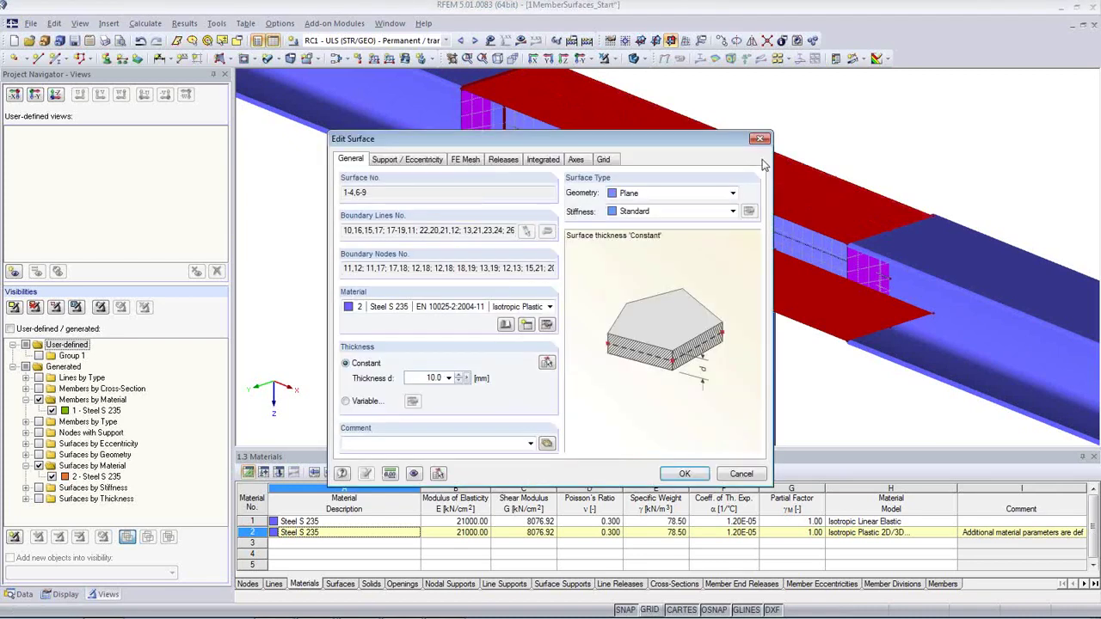
pyautogui.write('20')
pyautogui.click(688, 474)
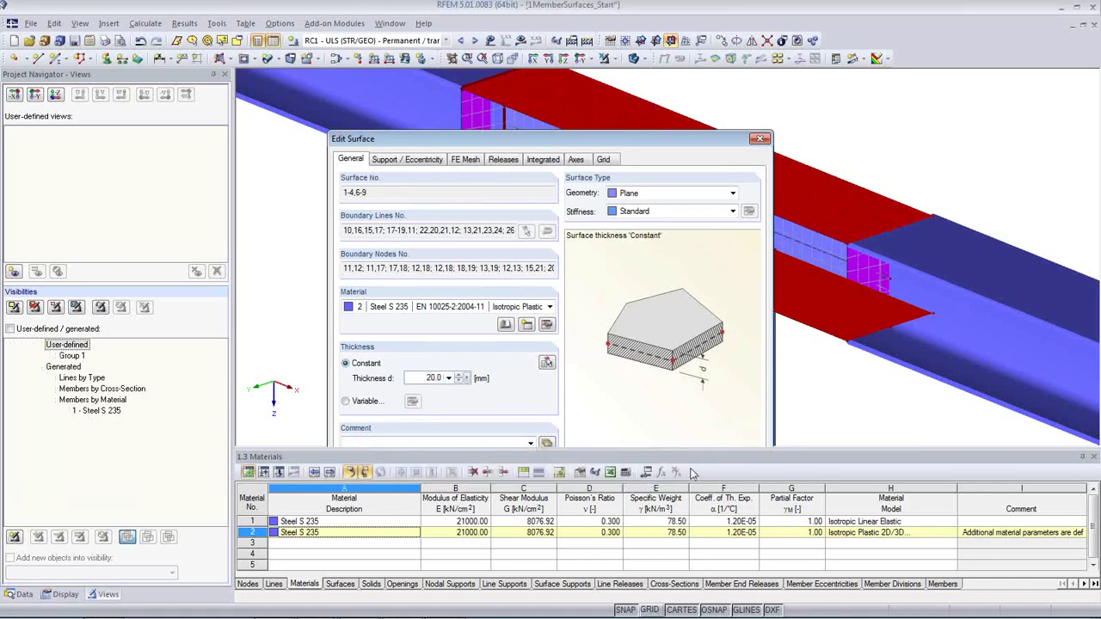
pyautogui.click(501, 356)
# Step: Activate the generated visibilities for surfaces by geometry and thickness, and render the model as solid transparent
pyautogui.scroll(-3, 501, 354)
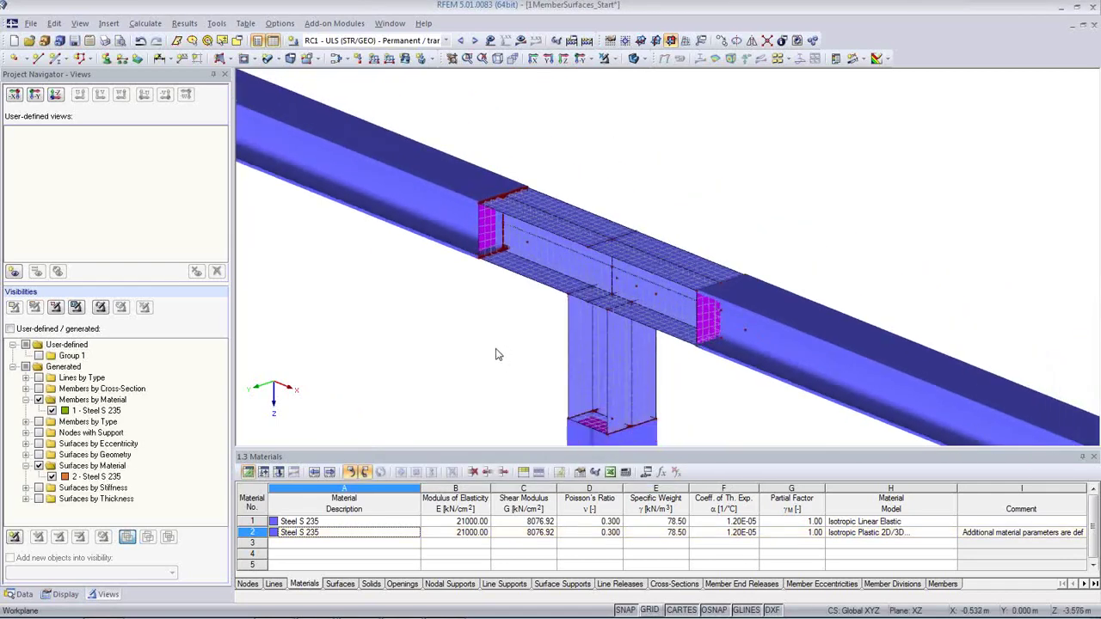
pyautogui.moveTo(496, 354); pyautogui.dragTo(472, 307, button='middle')
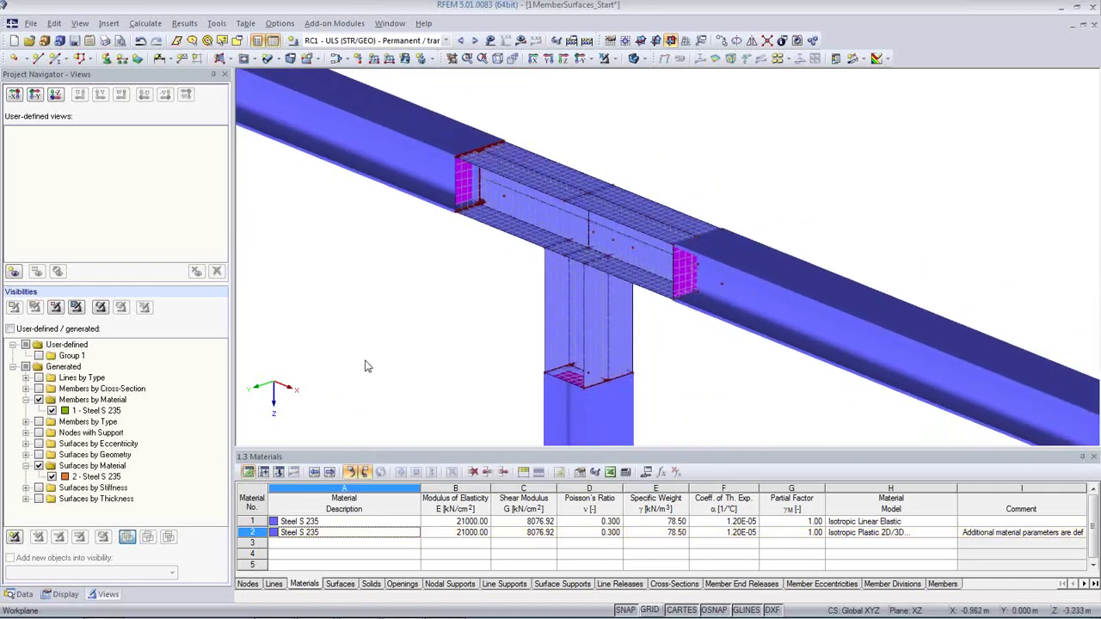
pyautogui.click(39, 454)
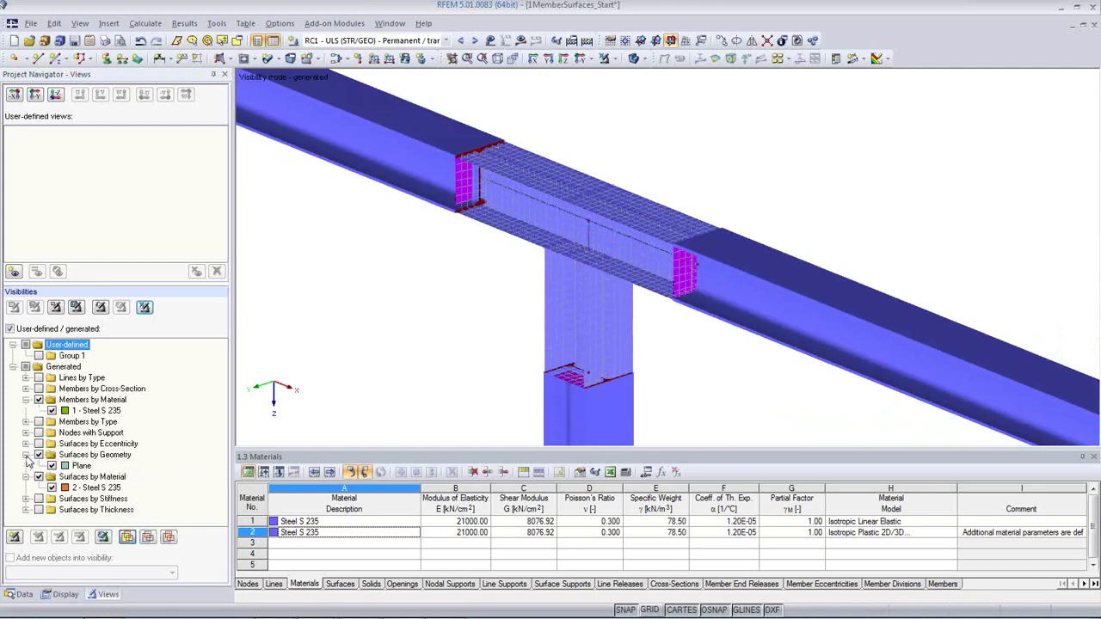
pyautogui.click(25, 510)
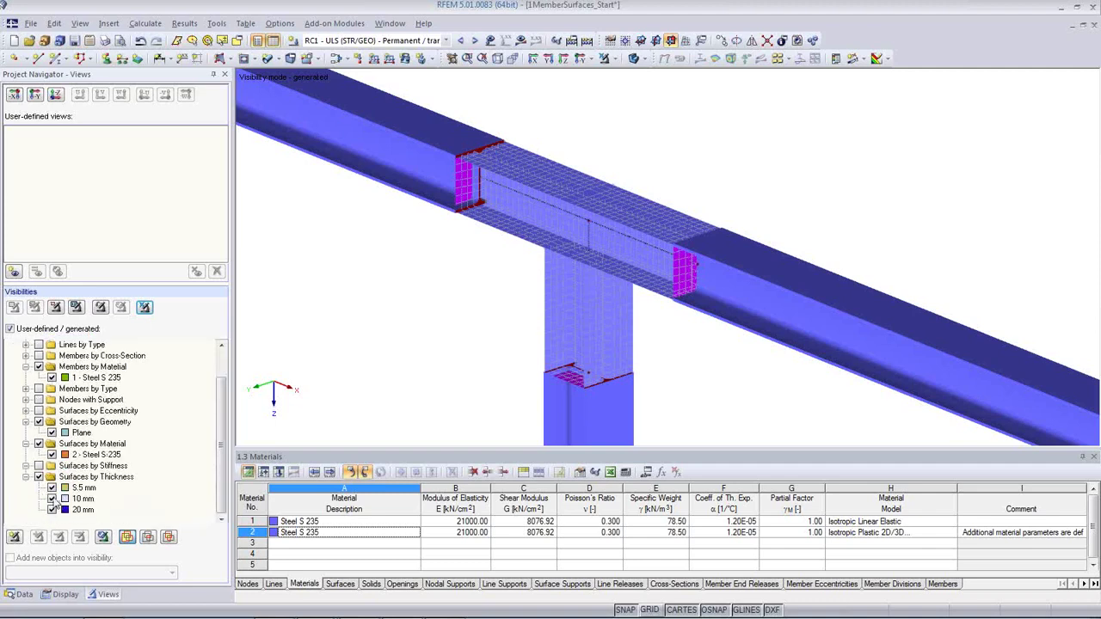
pyautogui.click(640, 60)
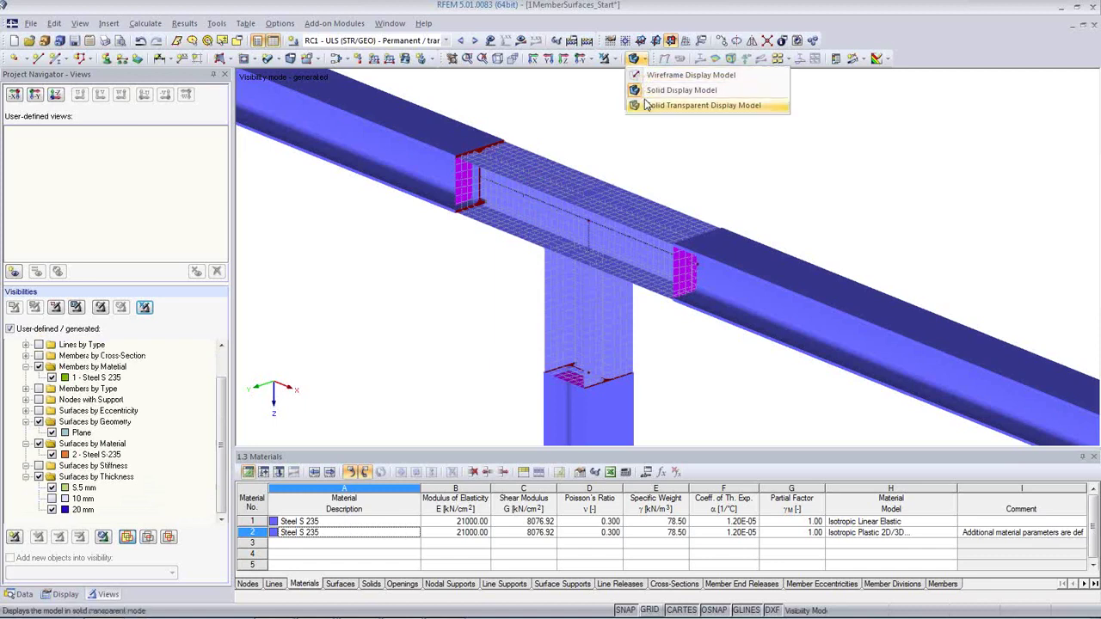
pyautogui.click(649, 105)
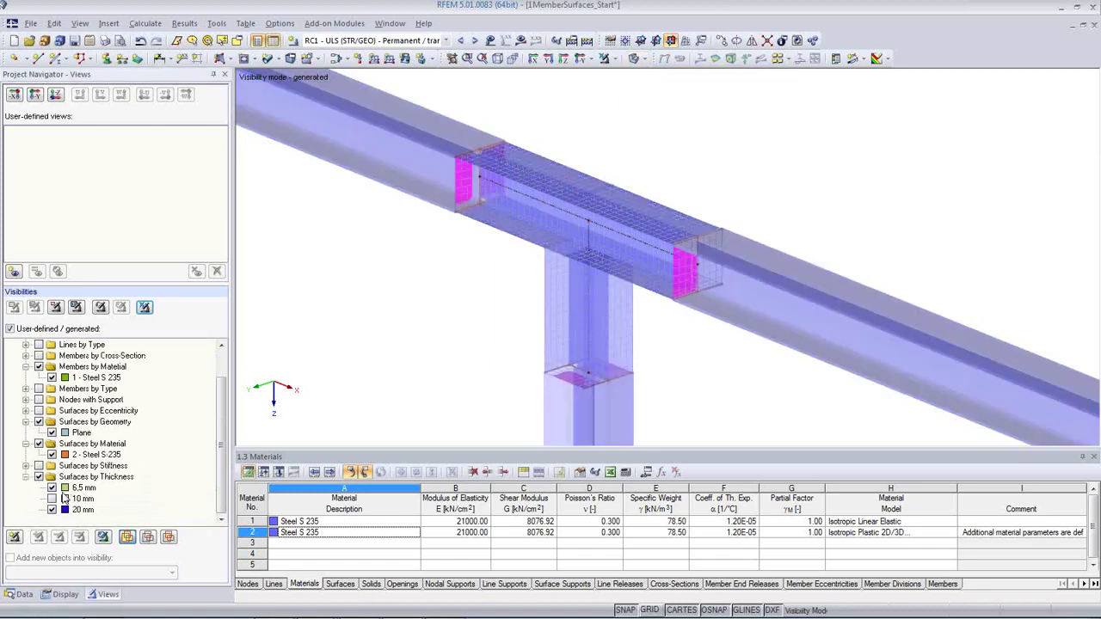
# Step: Turn off the by-material visibilities, isolate the 20 mm thick surfaces to check the flanges, and cancel the visibility mode
pyautogui.click(38, 368)
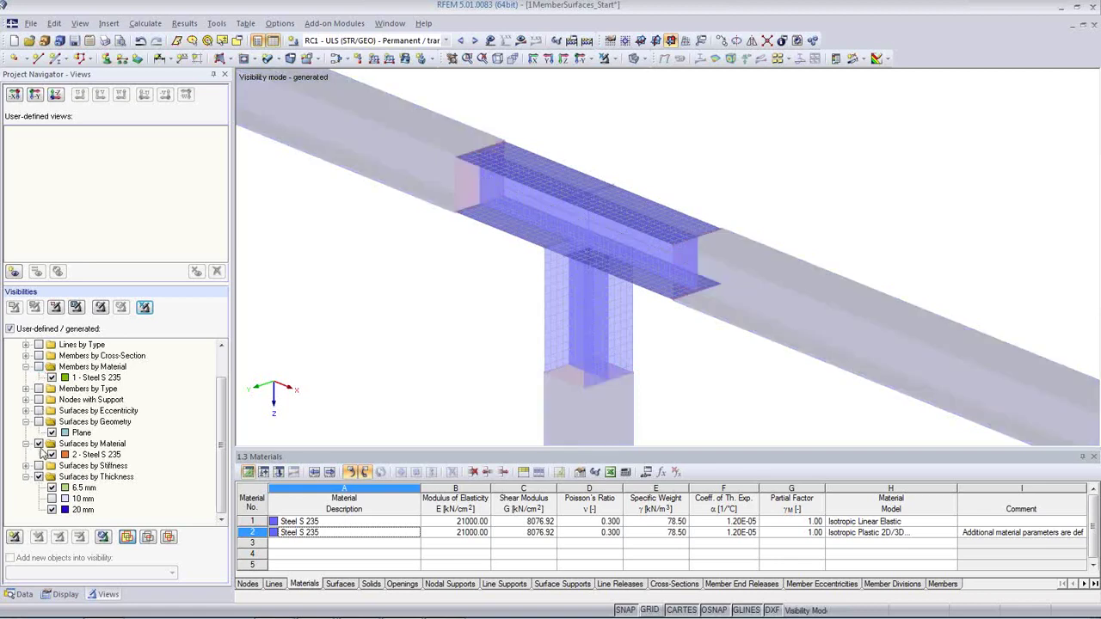
pyautogui.click(38, 443)
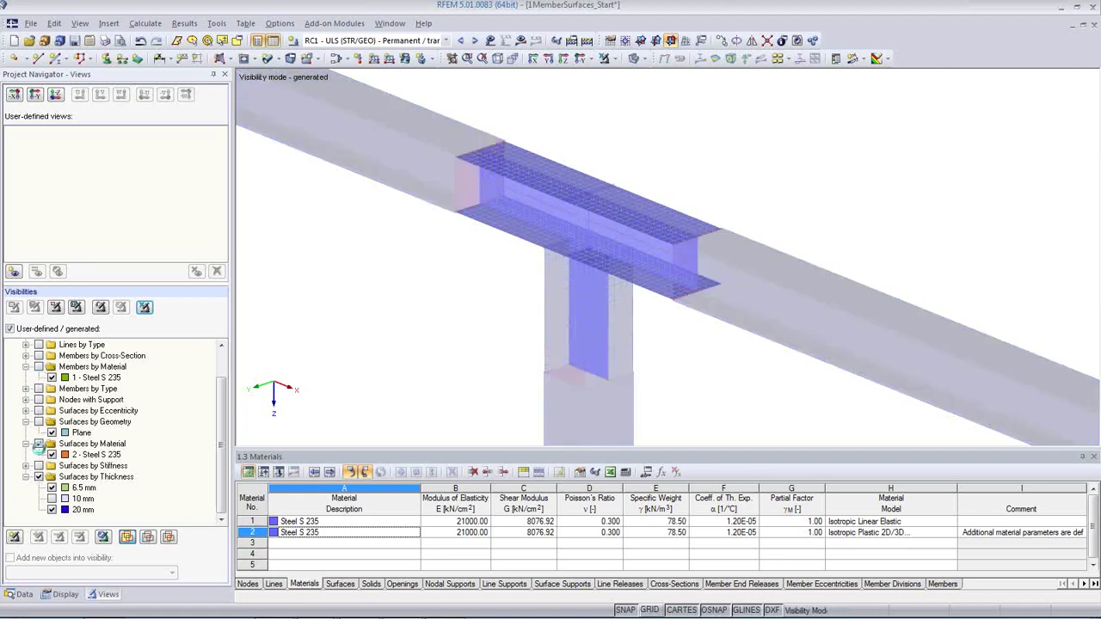
pyautogui.click(51, 498)
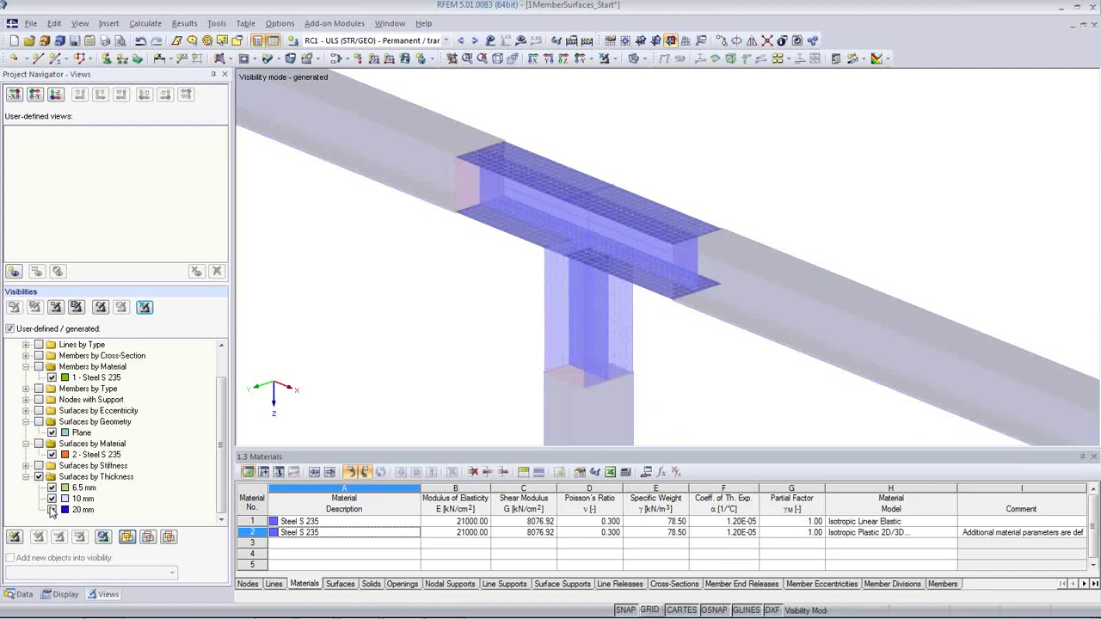
pyautogui.click(52, 510)
pyautogui.click(51, 499)
pyautogui.click(52, 488)
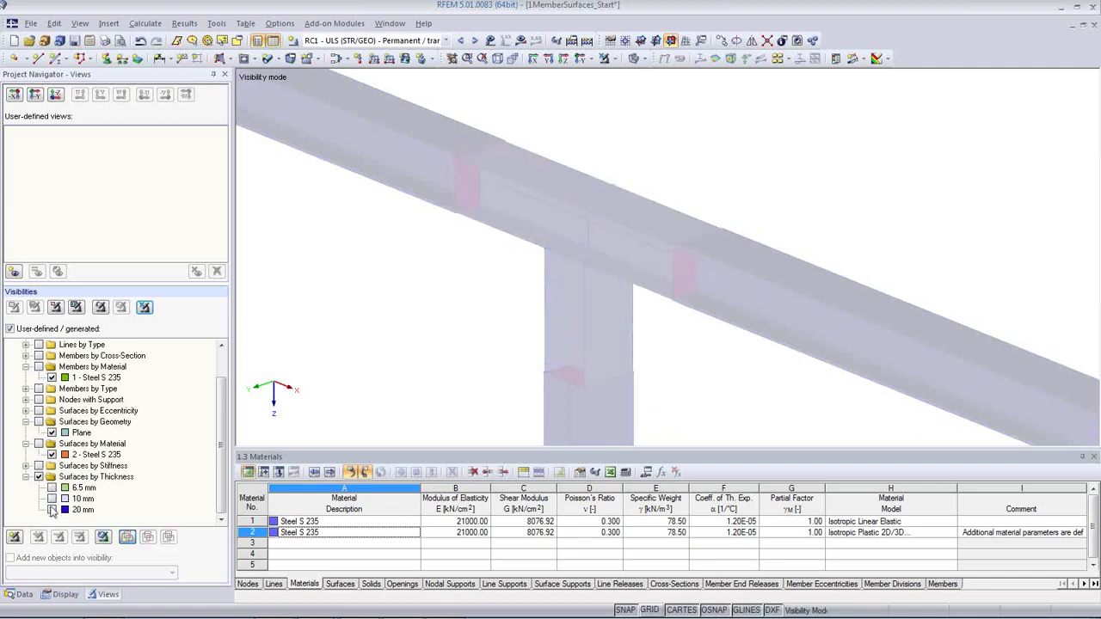
pyautogui.click(52, 510)
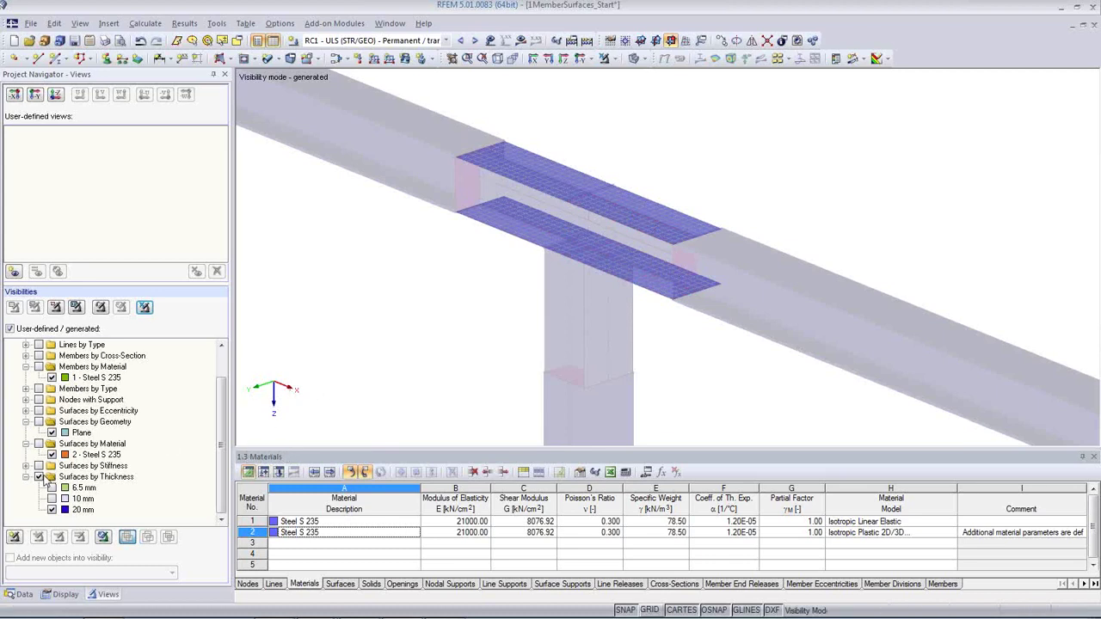
pyautogui.click(146, 307)
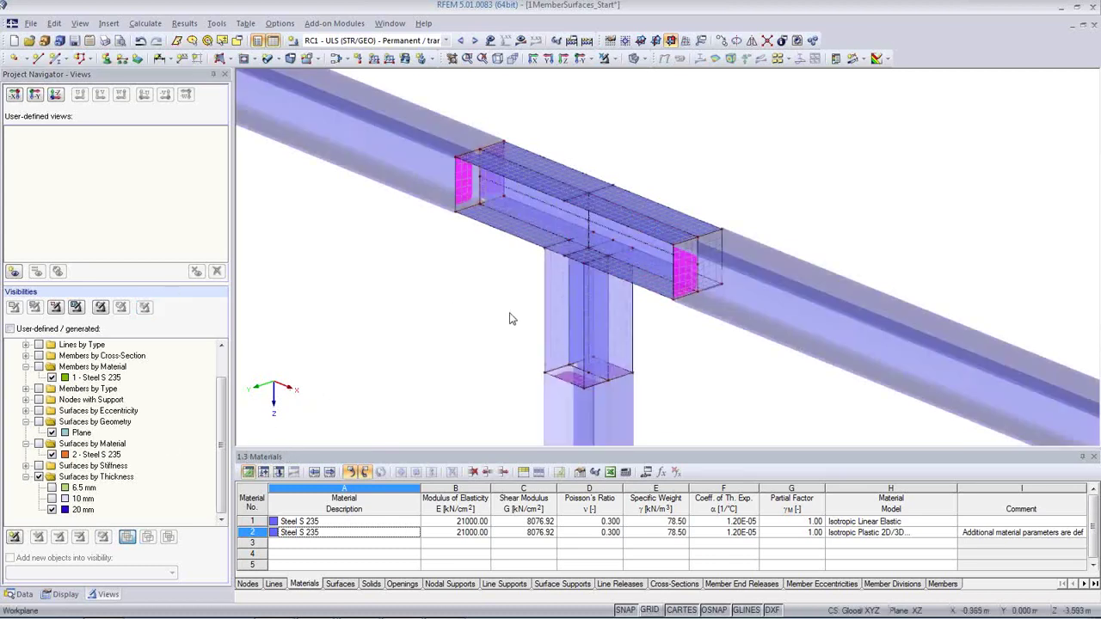
# Step: Calculate RC1 and examine the equivalent Mises stresses where the column meets the beam's lower flange
pyautogui.click(522, 348)
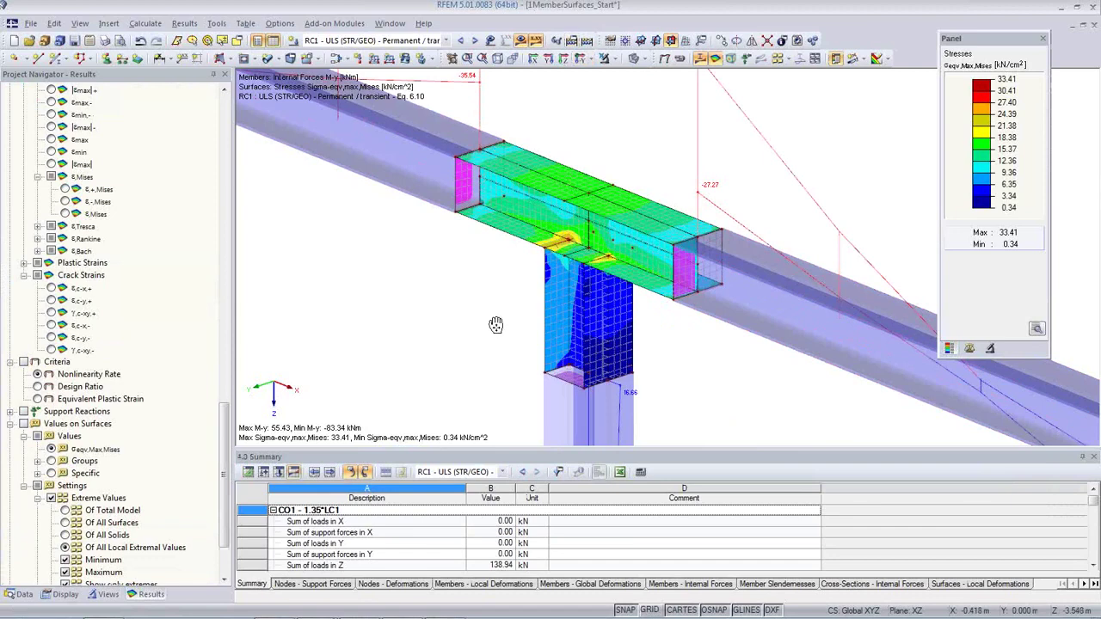
pyautogui.moveTo(496, 325); pyautogui.dragTo(438, 317, button='middle')
pyautogui.scroll(-3, 437, 316)
pyautogui.keyDown('ctrl'); pyautogui.moveTo(567, 376); pyautogui.dragTo(700, 297, button='middle'); pyautogui.keyUp('ctrl')
pyautogui.moveTo(563, 293); pyautogui.dragTo(625, 303, button='middle')
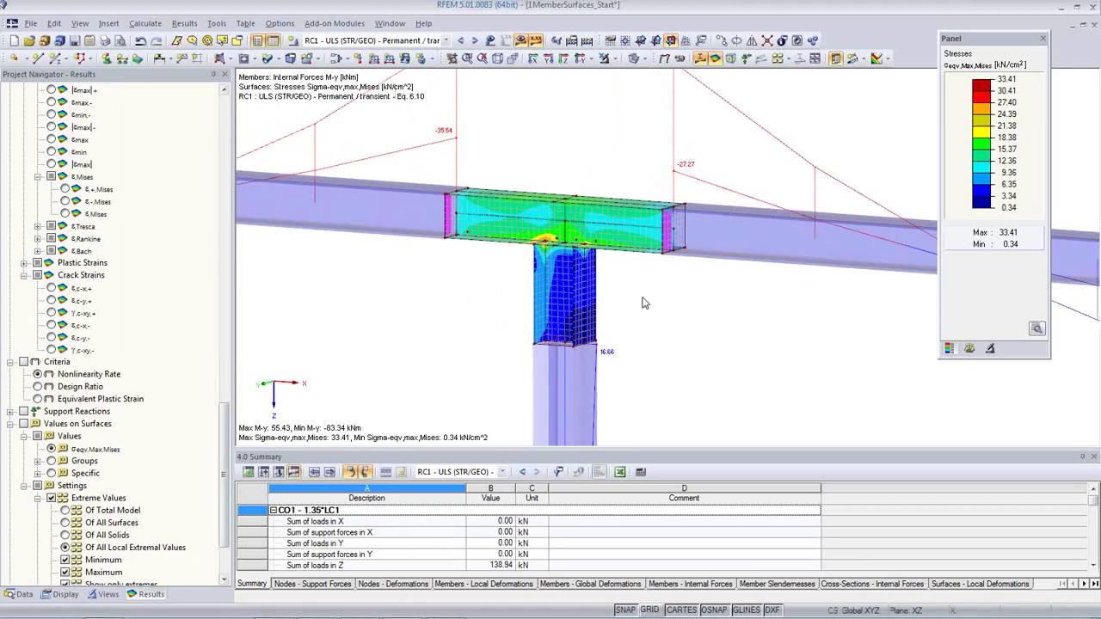
pyautogui.scroll(4, 632, 297)
pyautogui.scroll(4, 540, 281)
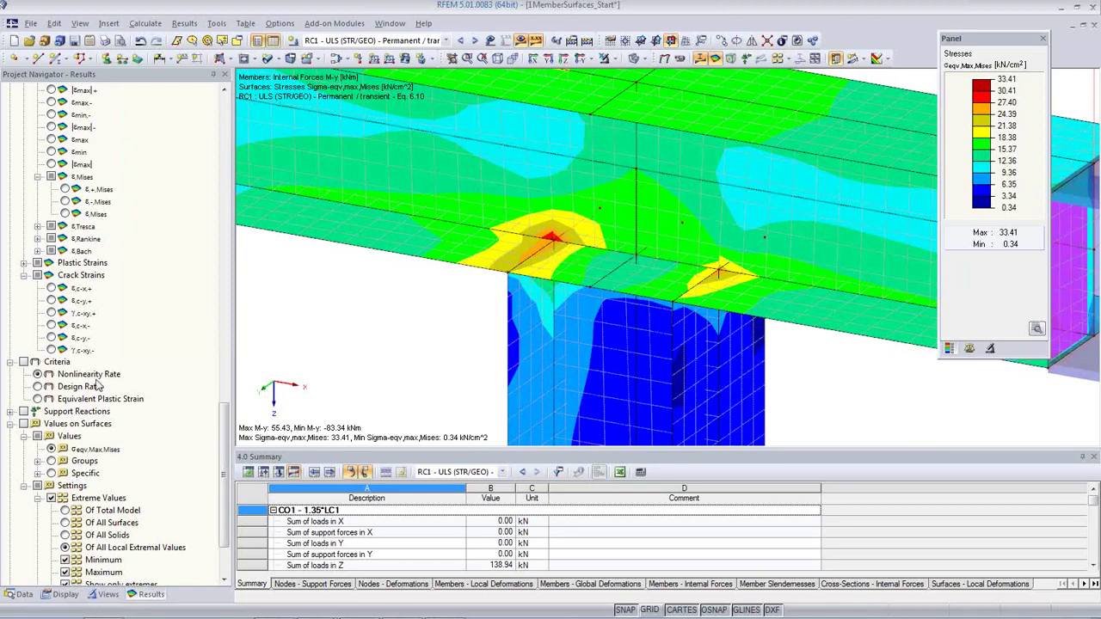
# Step: Set the surface stress distribution to Constant on Elements and examine the equivalent Mises stresses around the column-beam joint
pyautogui.click(74, 594)
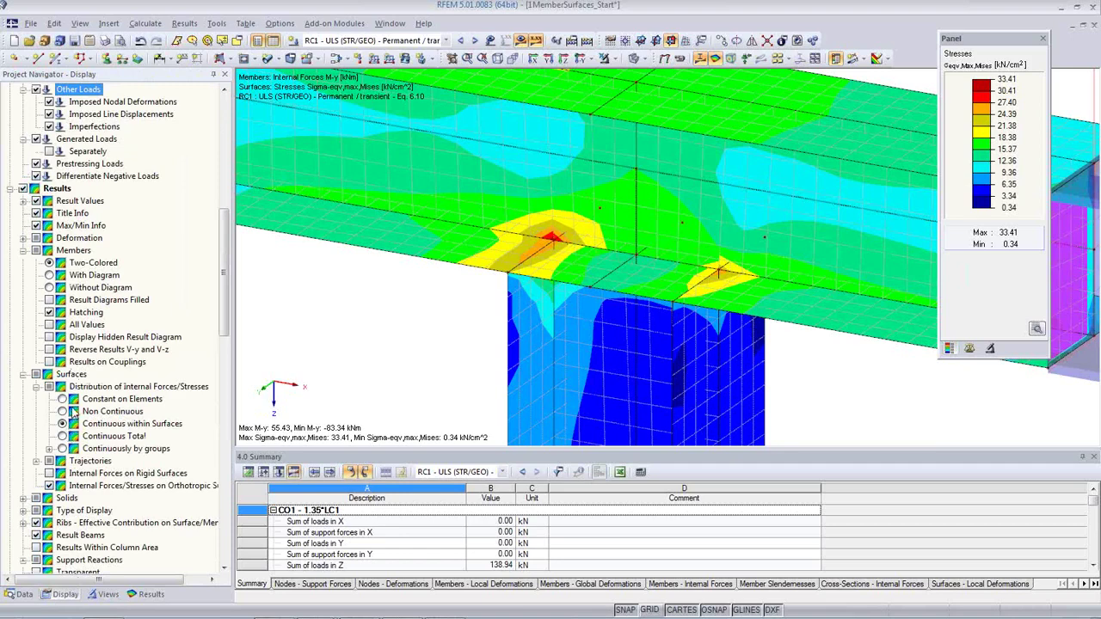
pyautogui.click(62, 400)
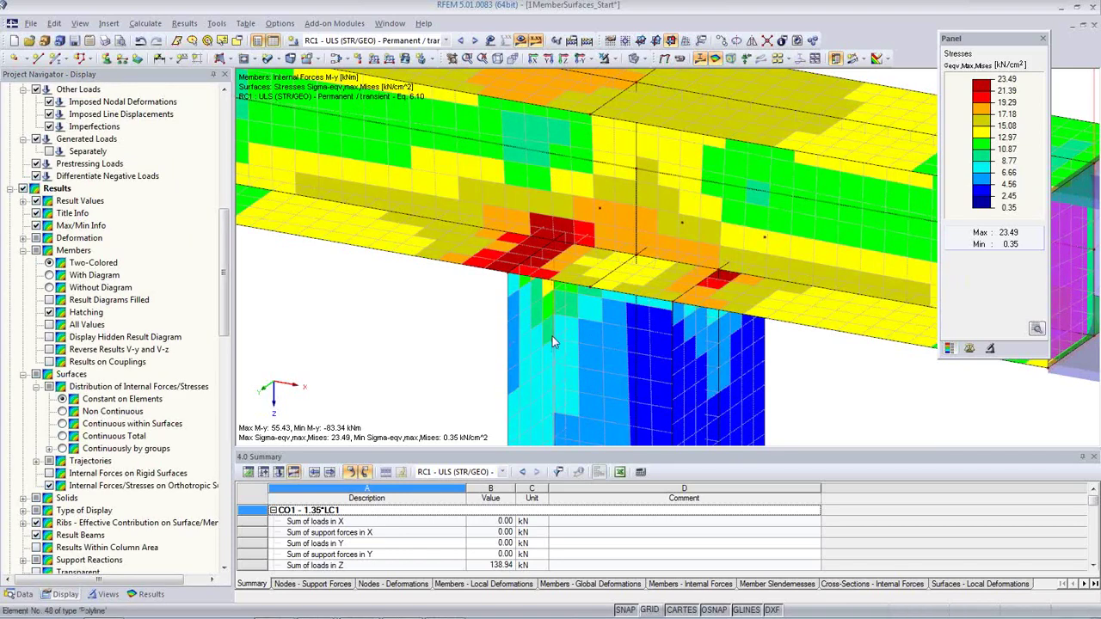
pyautogui.scroll(-3, 552, 336)
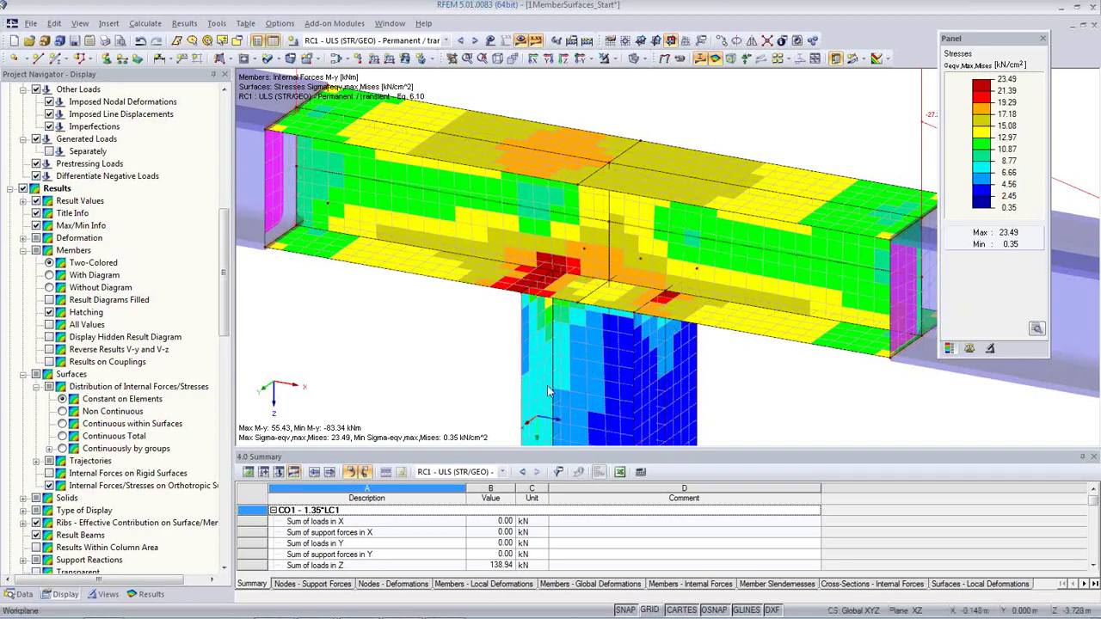
pyautogui.keyDown('ctrl'); pyautogui.moveTo(581, 374); pyautogui.dragTo(602, 300, button='middle'); pyautogui.keyUp('ctrl')
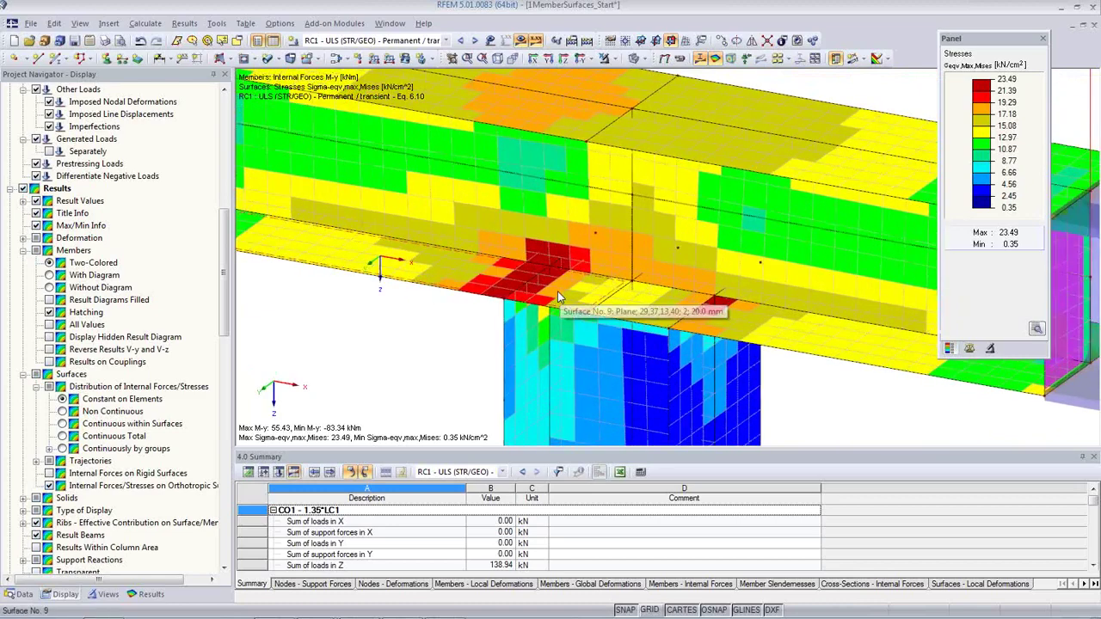
pyautogui.scroll(-2, 558, 322)
pyautogui.scroll(-2, 557, 321)
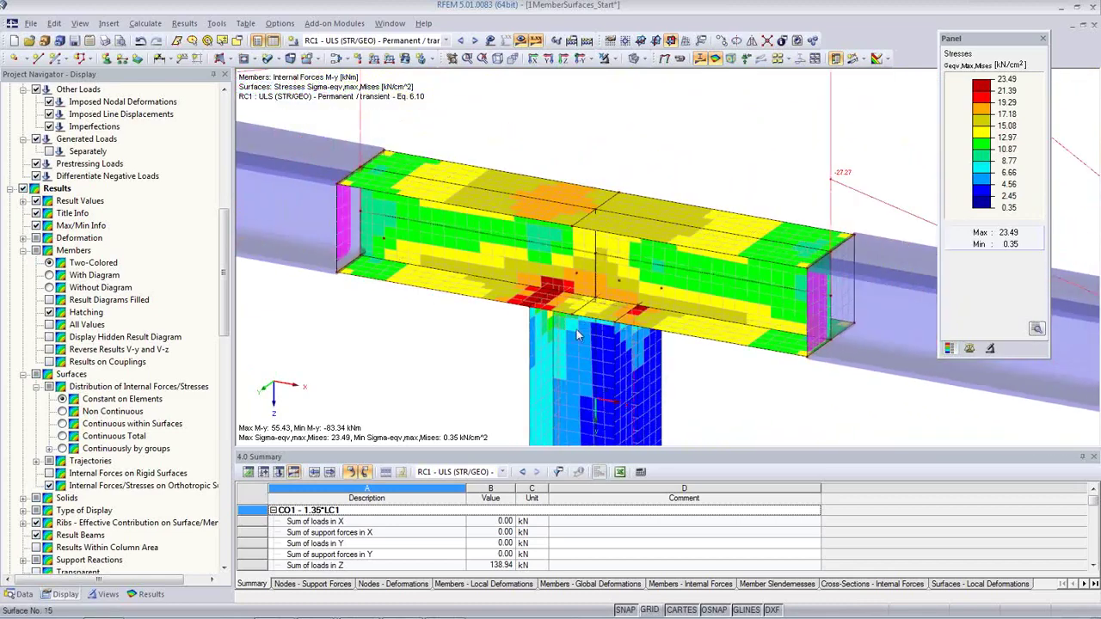
pyautogui.keyDown('ctrl'); pyautogui.moveTo(681, 348); pyautogui.dragTo(732, 333, button='middle'); pyautogui.keyUp('ctrl')
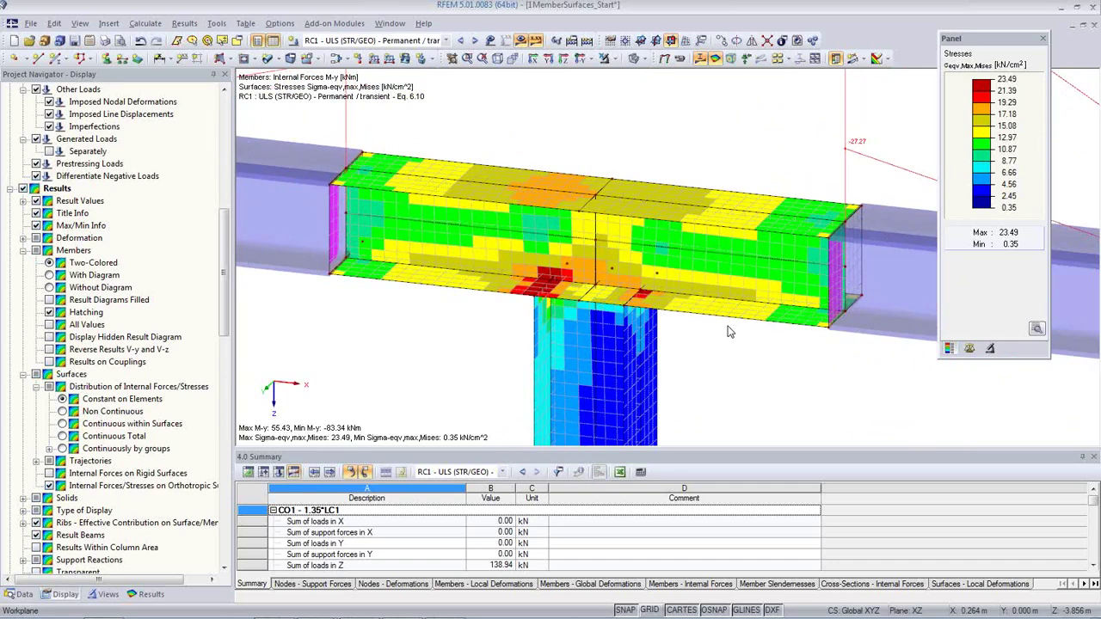
# Step: Display the equivalent Mises total strains on the joint surfaces
pyautogui.scroll(-4, 221, 331)
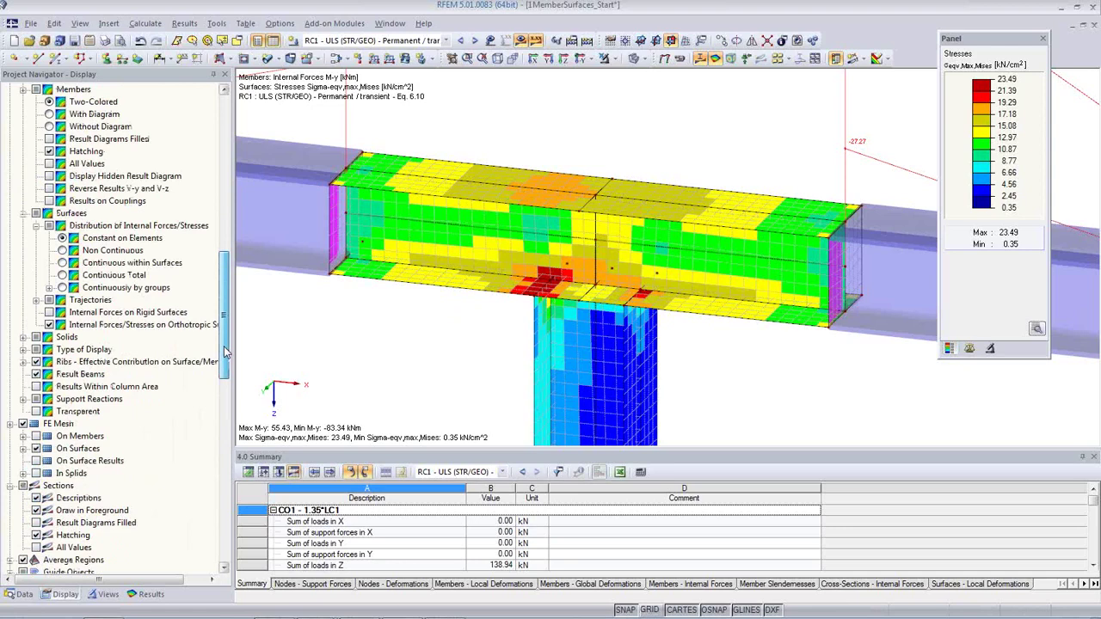
pyautogui.moveTo(224, 351); pyautogui.dragTo(220, 428)
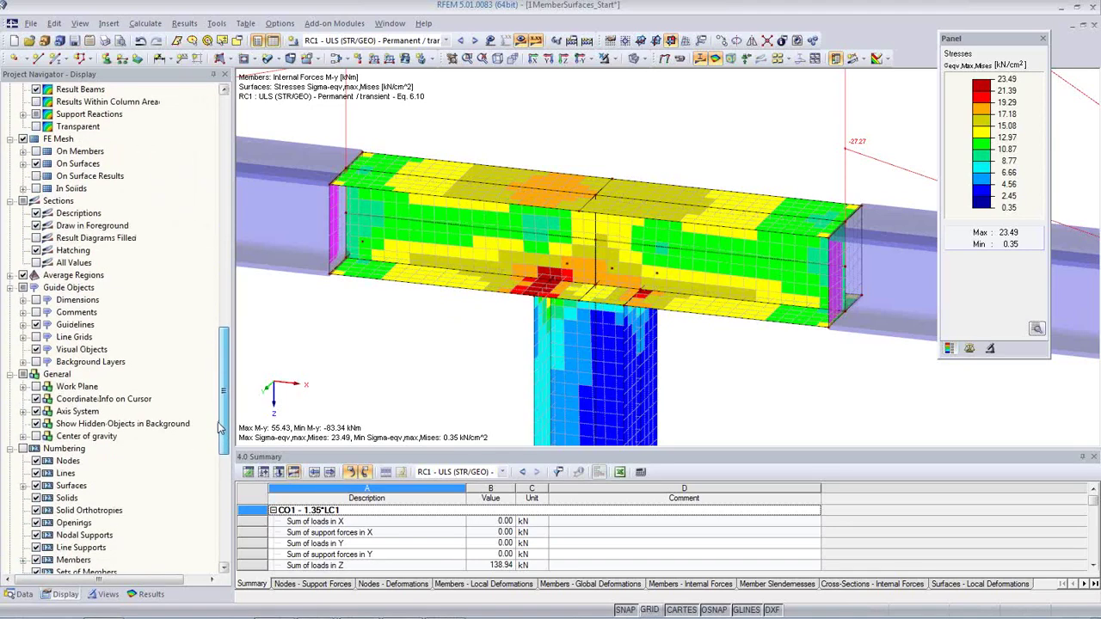
pyautogui.click(148, 594)
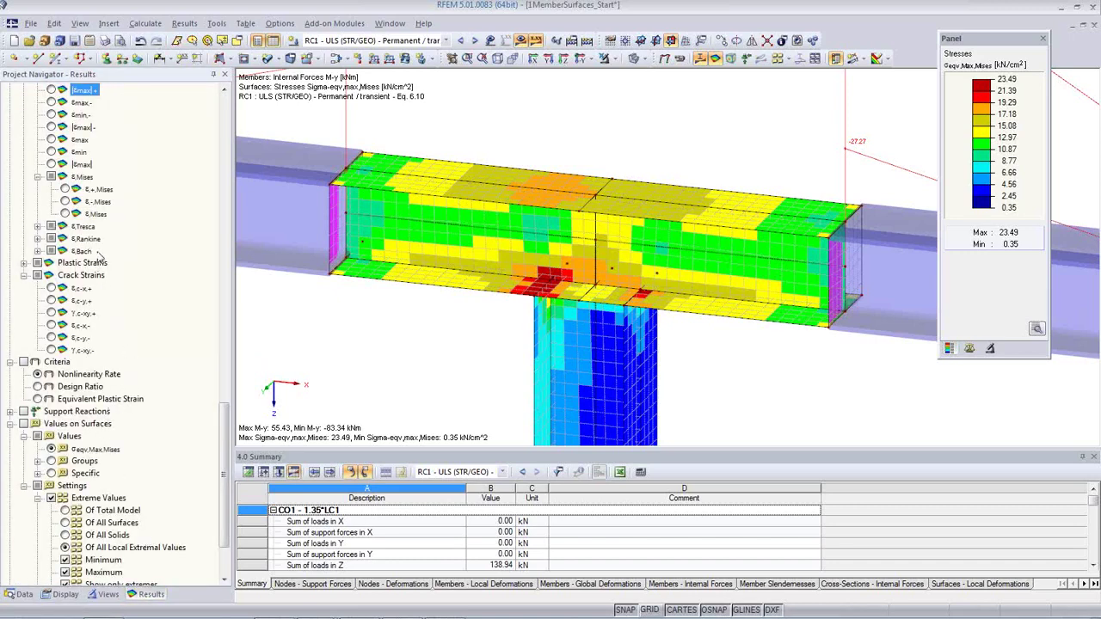
pyautogui.click(65, 213)
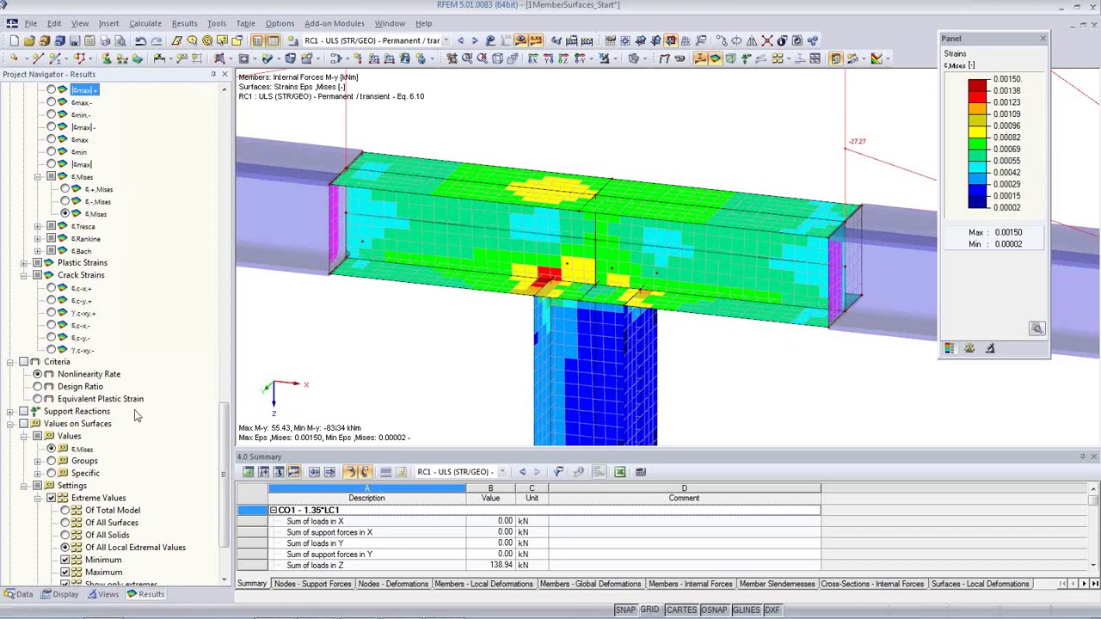
# Step: Display the Nonlinearity Rate criterion and examine the elements where the column meets the beam's lower flange
pyautogui.click(36, 373)
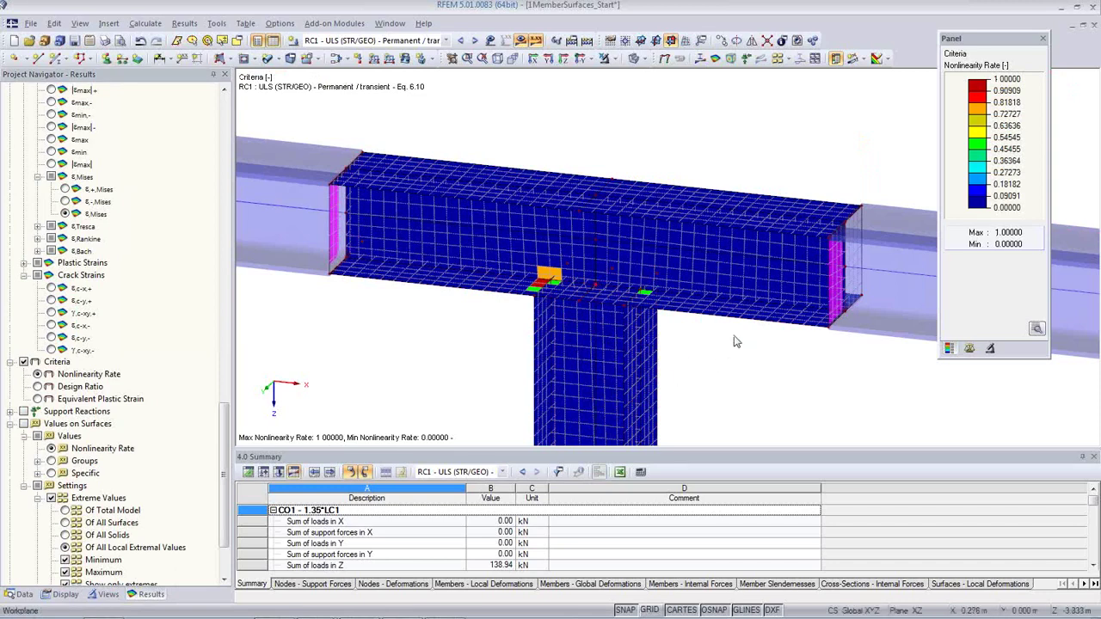
pyautogui.keyDown('ctrl'); pyautogui.moveTo(731, 334); pyautogui.dragTo(577, 312, button='middle'); pyautogui.keyUp('ctrl')
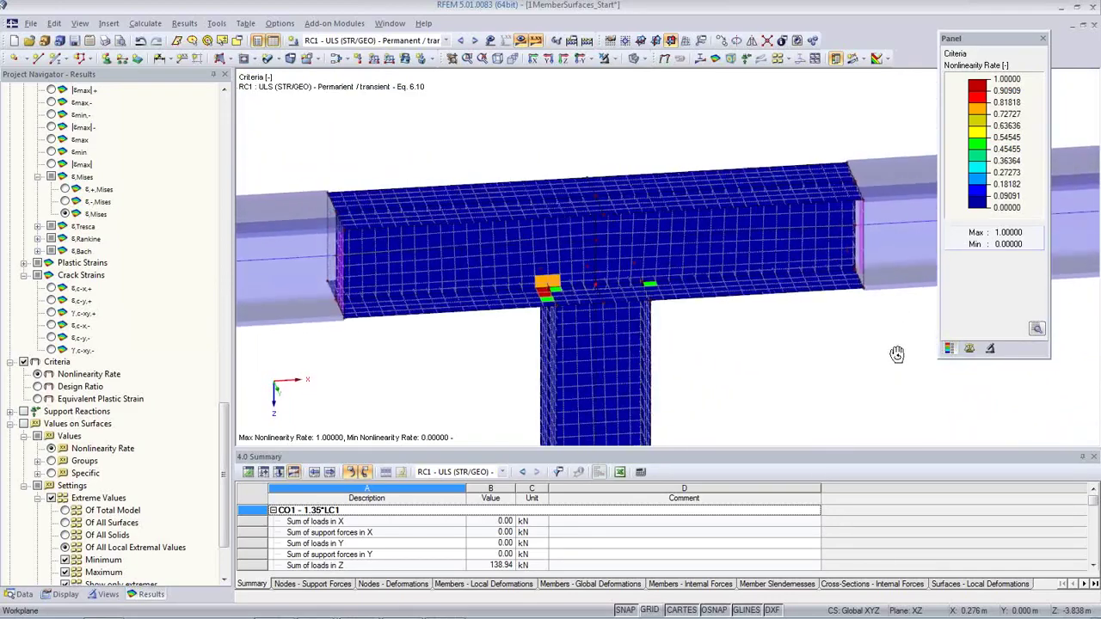
pyautogui.scroll(4, 527, 313)
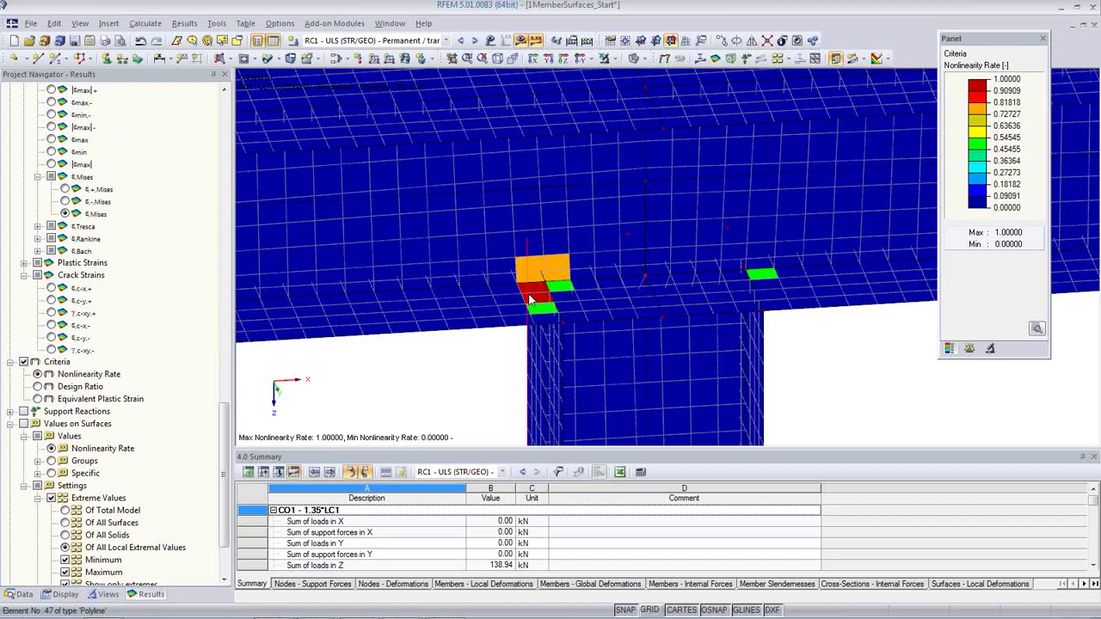
pyautogui.scroll(-4, 531, 299)
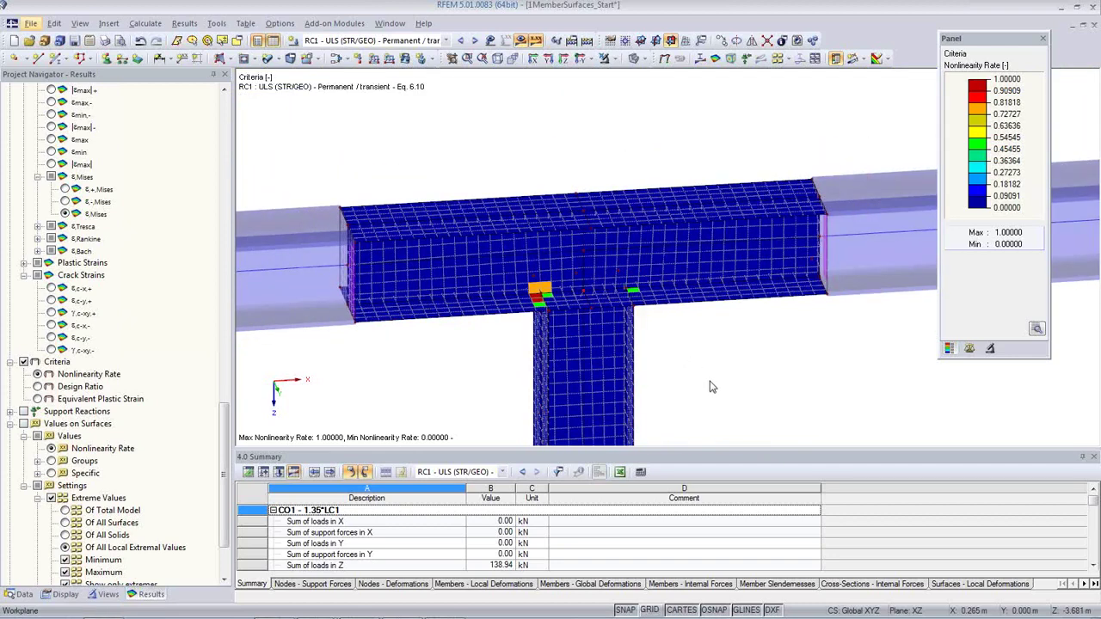
pyautogui.moveTo(704, 369); pyautogui.dragTo(690, 312, button='middle')
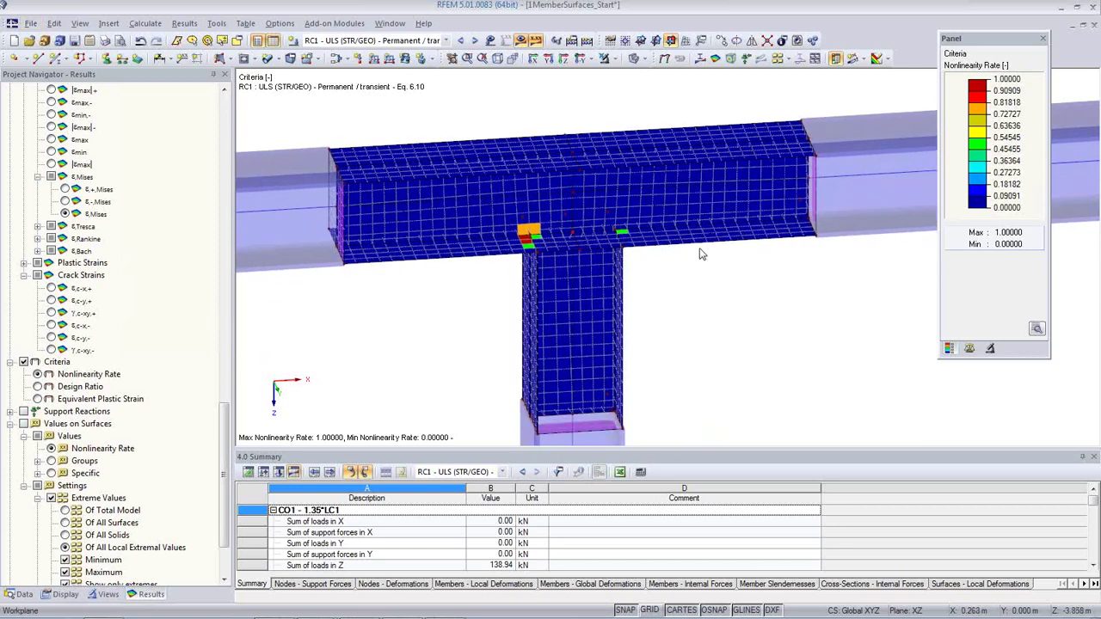
# Step: Display the sigma-x,+ surface stresses and inspect them across the whole joint
pyautogui.moveTo(220, 417); pyautogui.dragTo(221, 151)
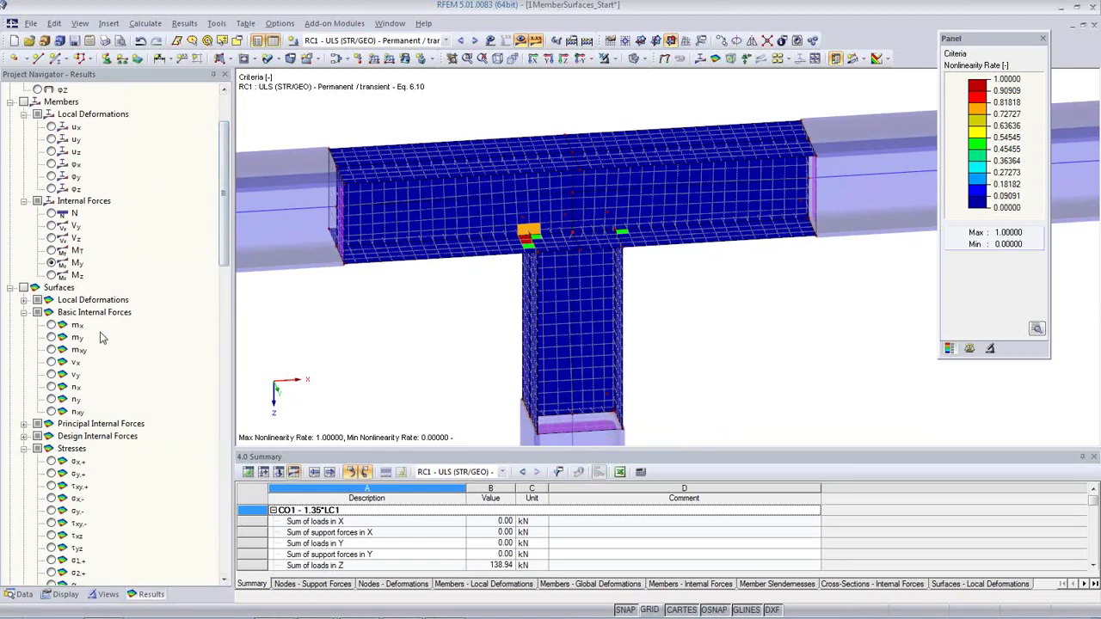
pyautogui.click(51, 461)
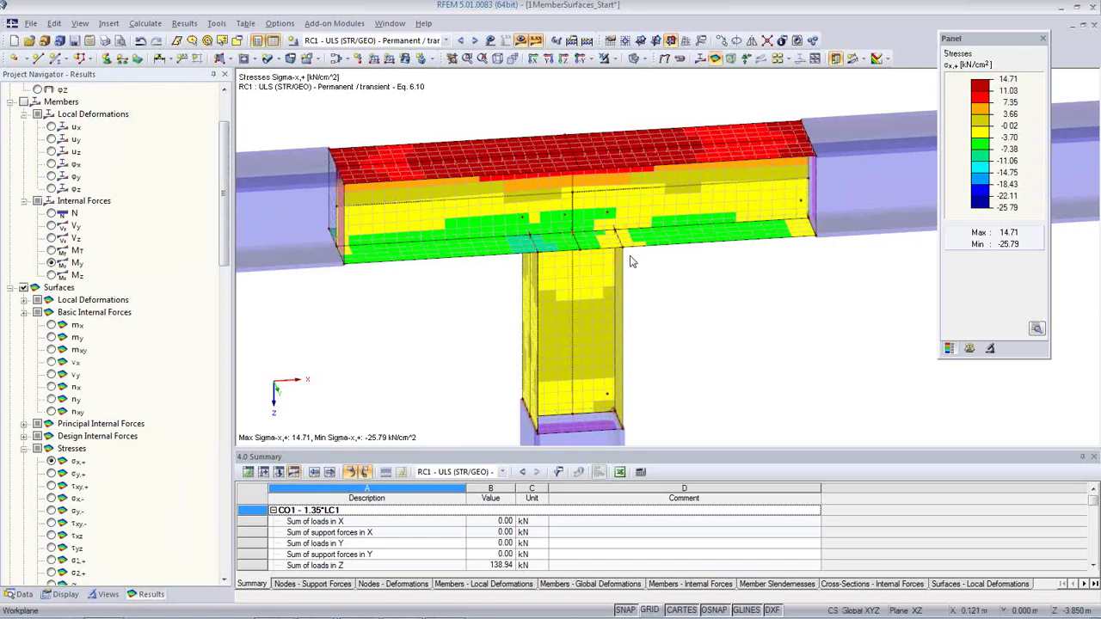
pyautogui.moveTo(757, 294); pyautogui.dragTo(400, 282, button='middle')
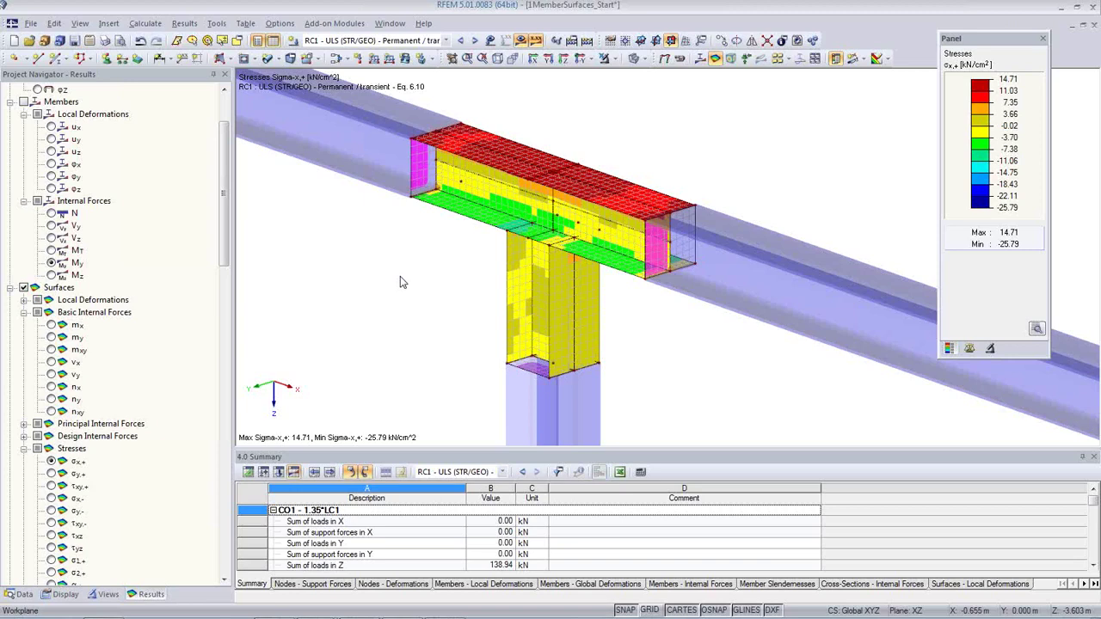
# Step: Switch to the open model 2Contiuous beam
pyautogui.click(19, 594)
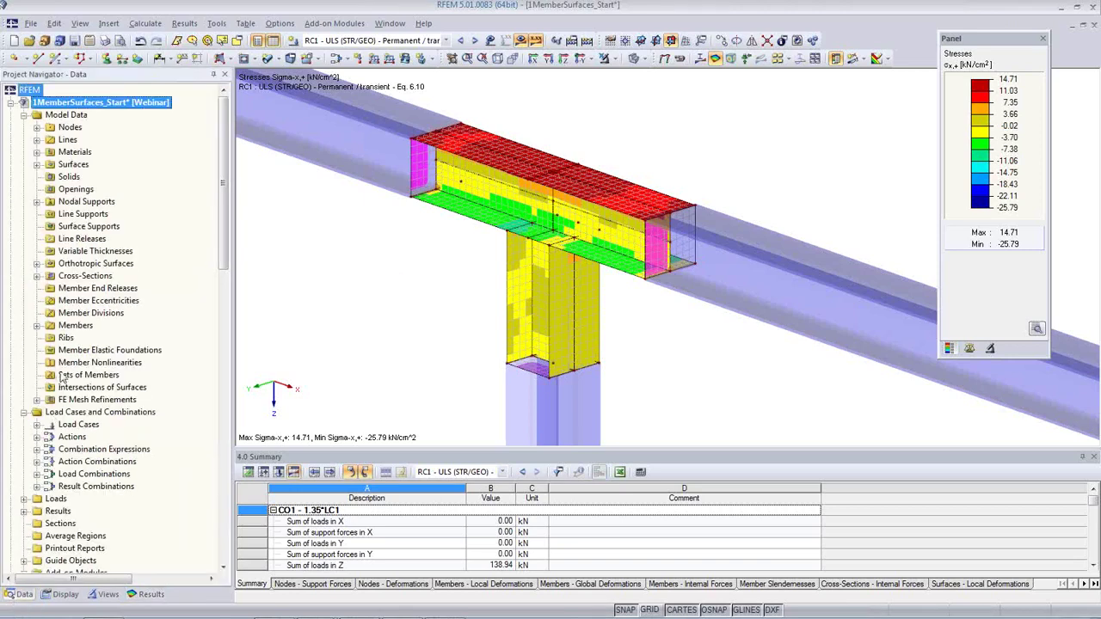
pyautogui.click(11, 102)
pyautogui.click(89, 119)
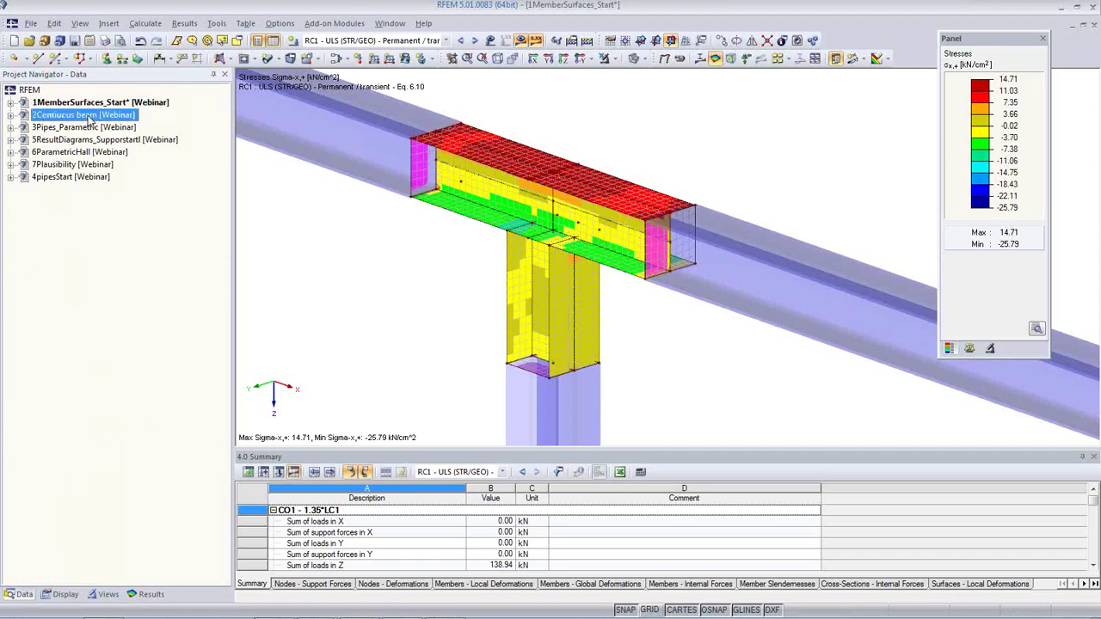
pyautogui.doubleClick(88, 118)
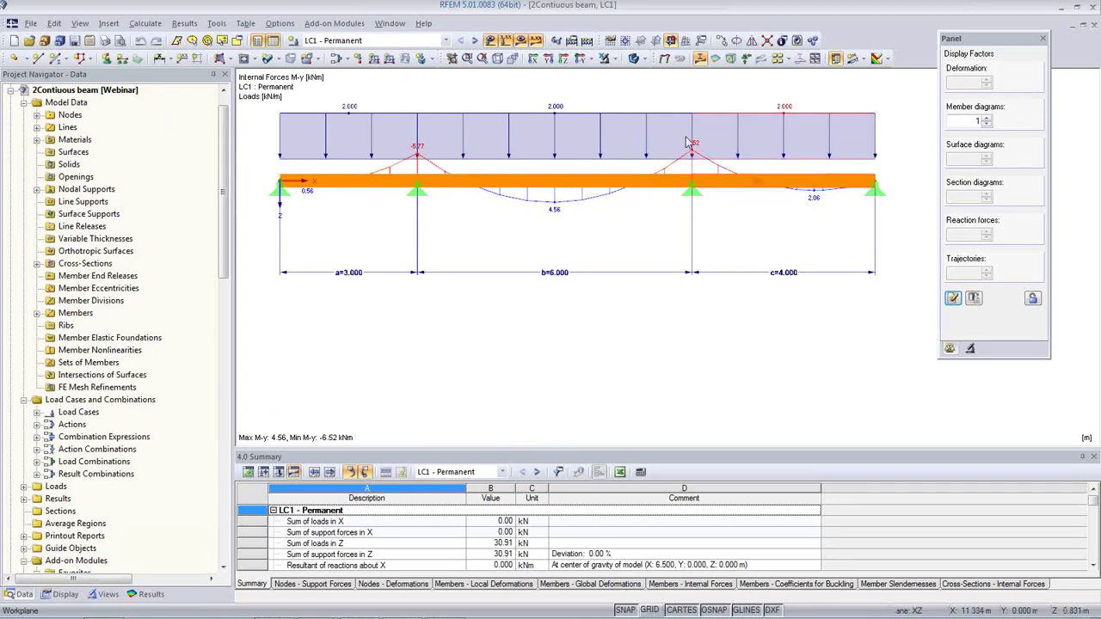
# Step: Step through the beam's variable load cases LC2 to LC4 to review their loads and bending moments
pyautogui.click(477, 43)
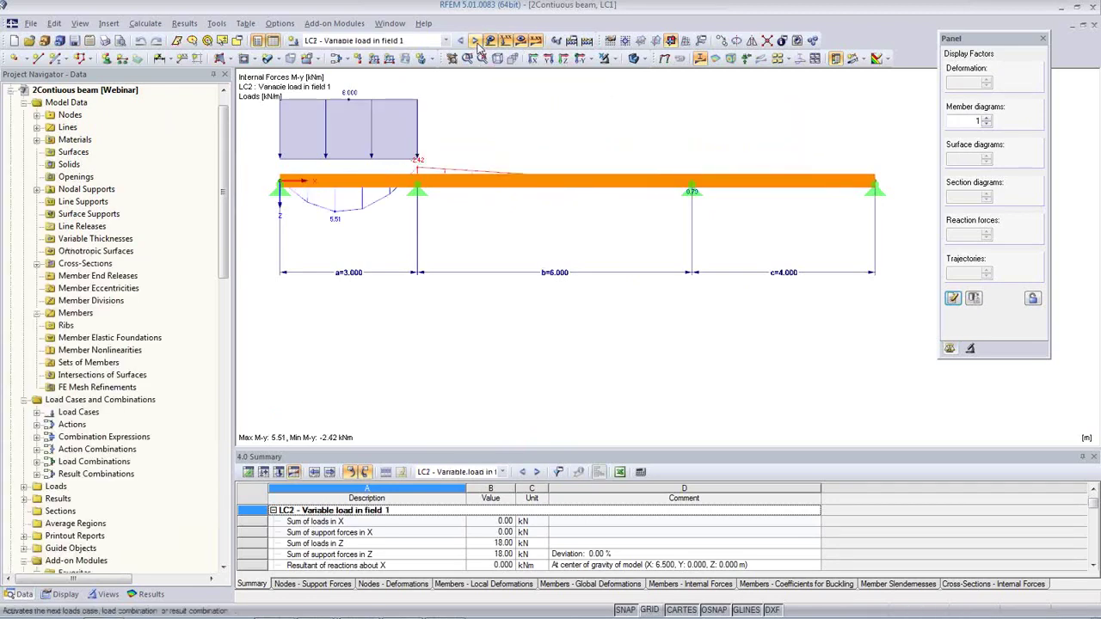
pyautogui.click(477, 43)
pyautogui.click(477, 43)
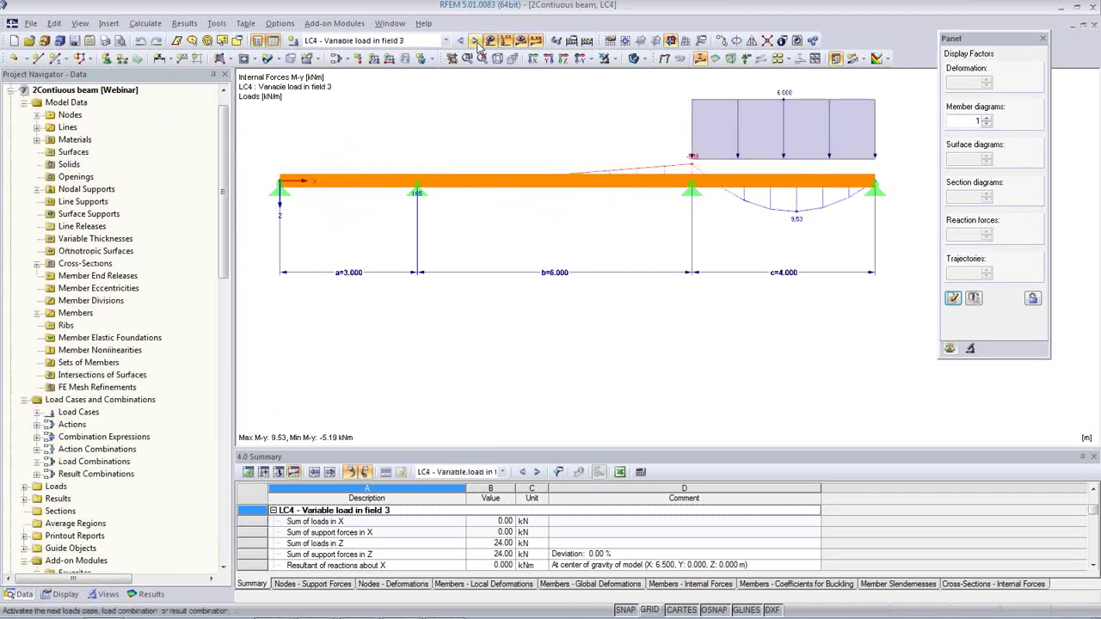
# Step: Review the available load combinations and display the RF-TIMBER Pro CA1 design ratios along the beam
pyautogui.click(446, 41)
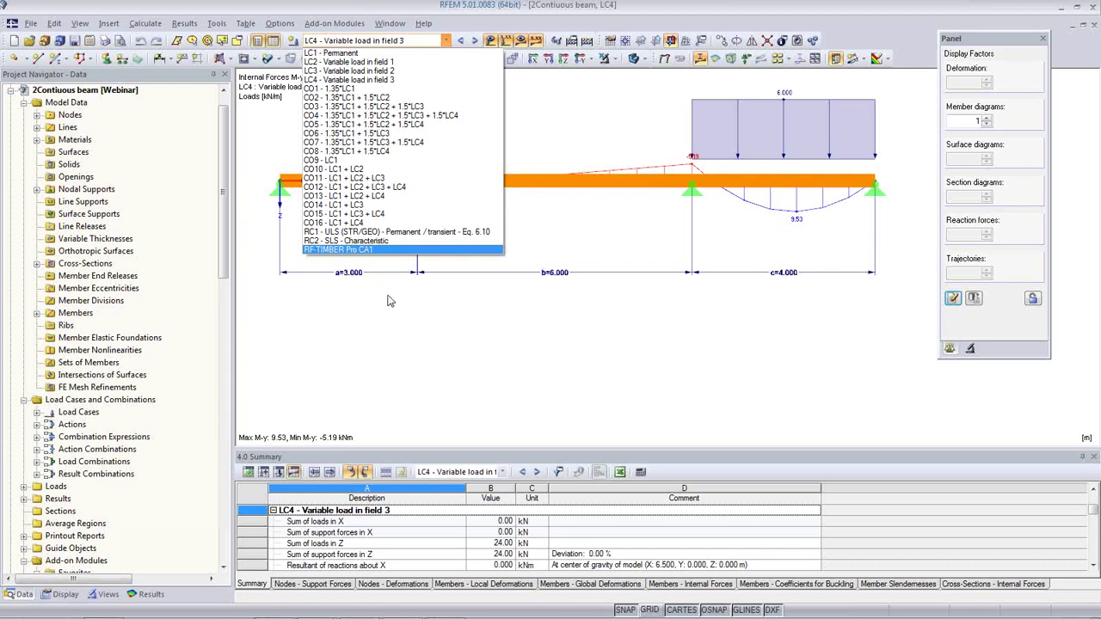
pyautogui.click(407, 311)
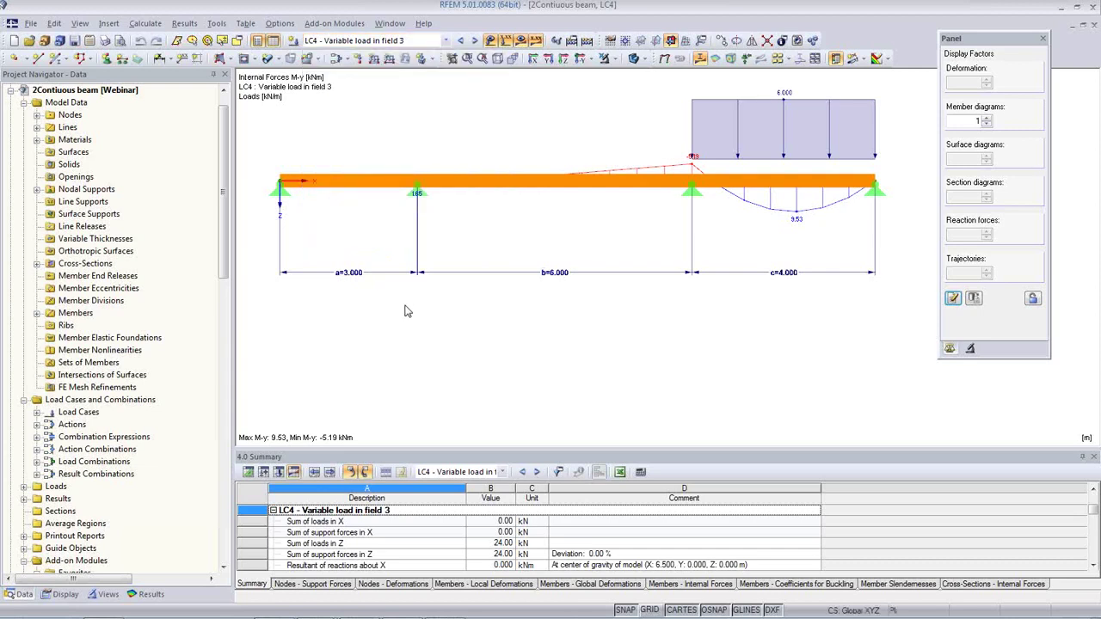
pyautogui.click(446, 40)
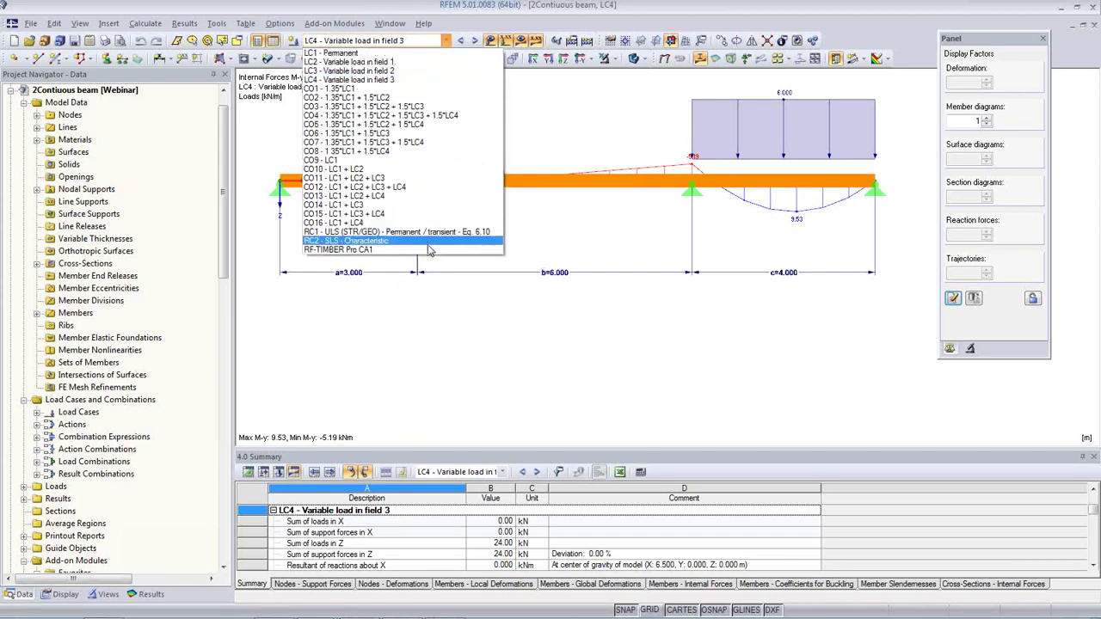
pyautogui.click(430, 250)
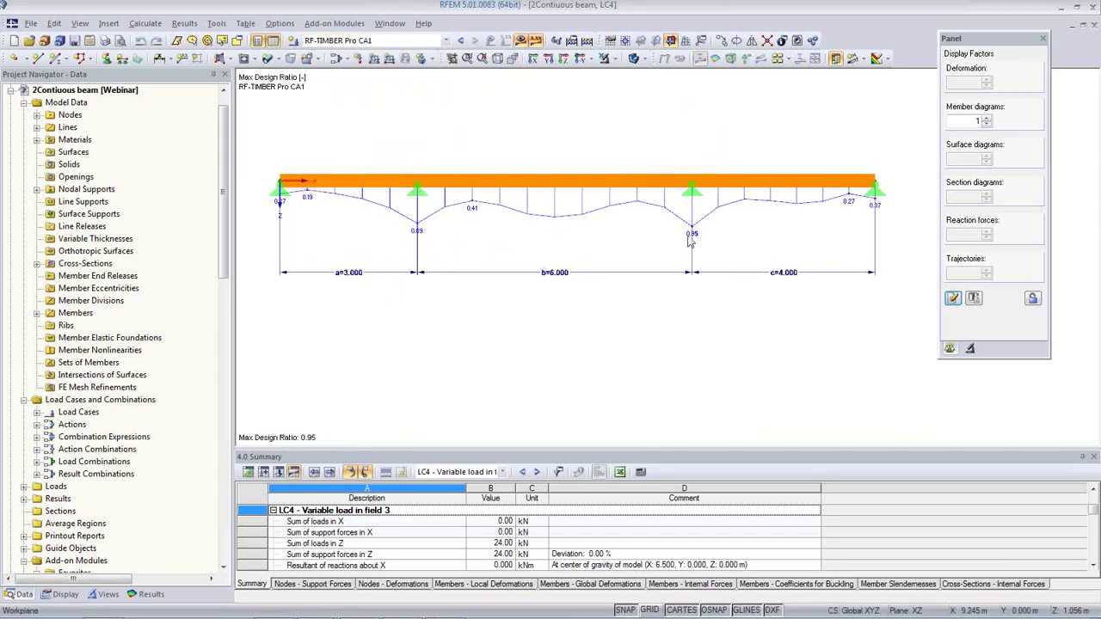
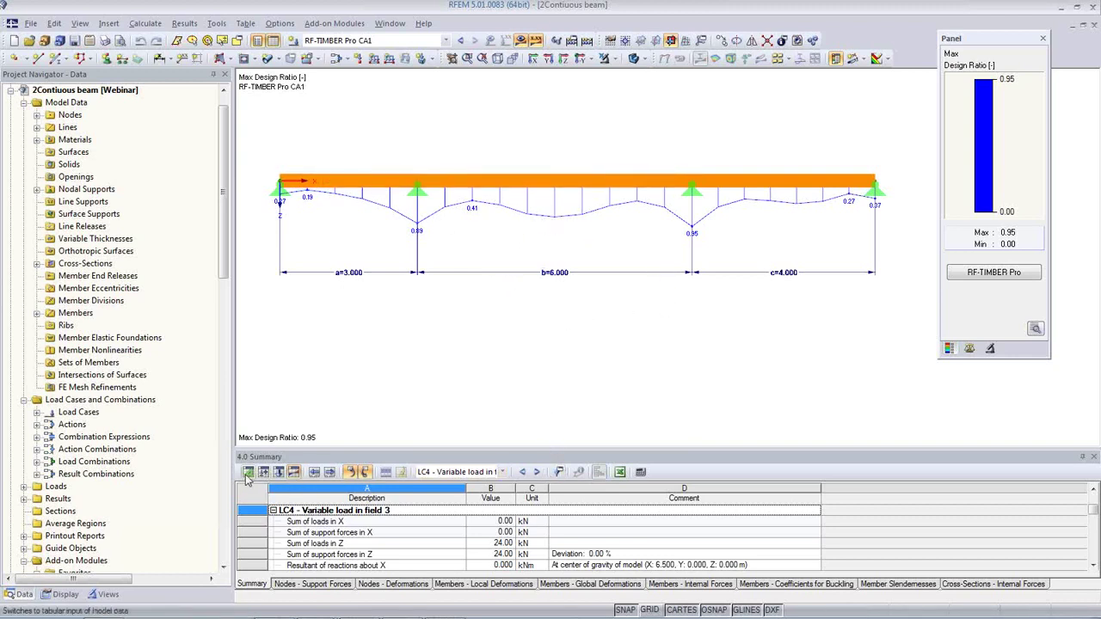
# Step: Open the model's parameter list for editing and place its dialog clear of the beam and its dimensions
pyautogui.click(77, 24)
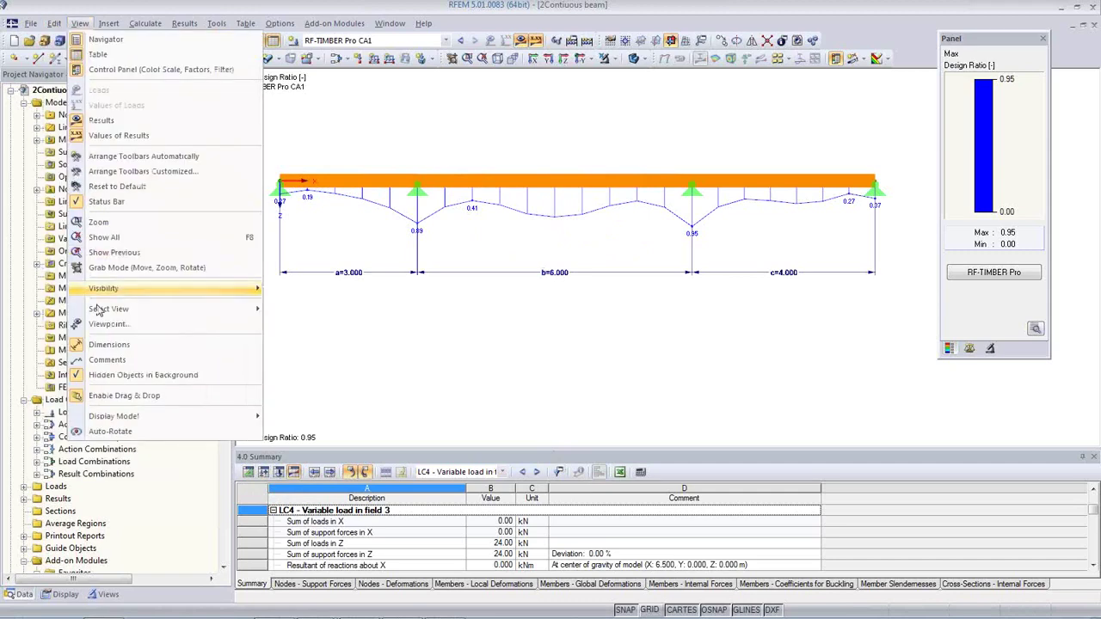
pyautogui.moveTo(53, 23)
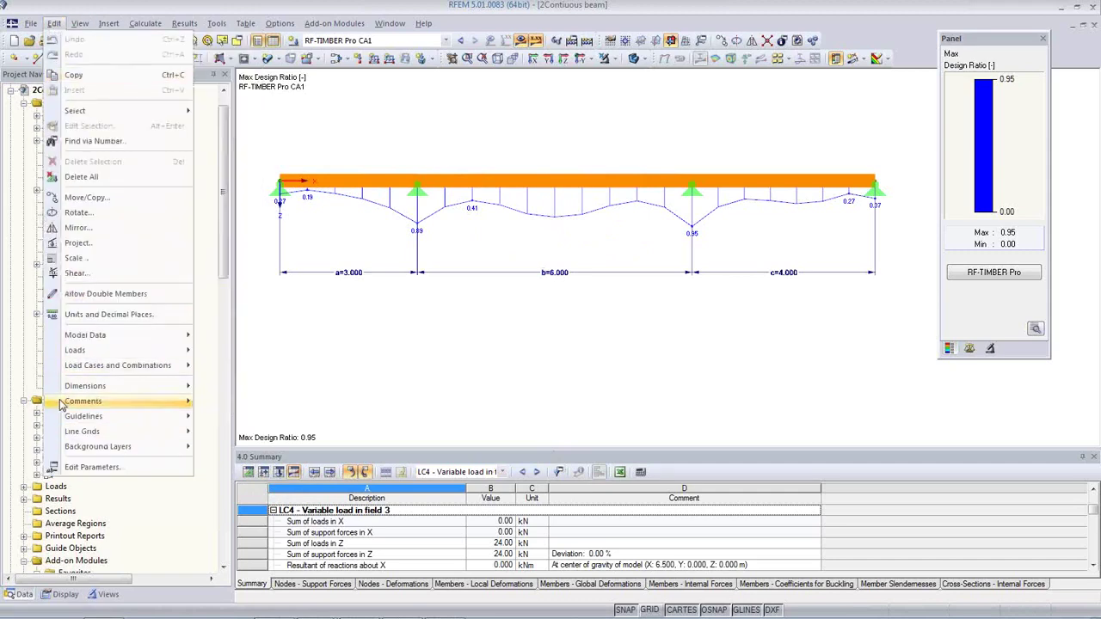
pyautogui.click(82, 467)
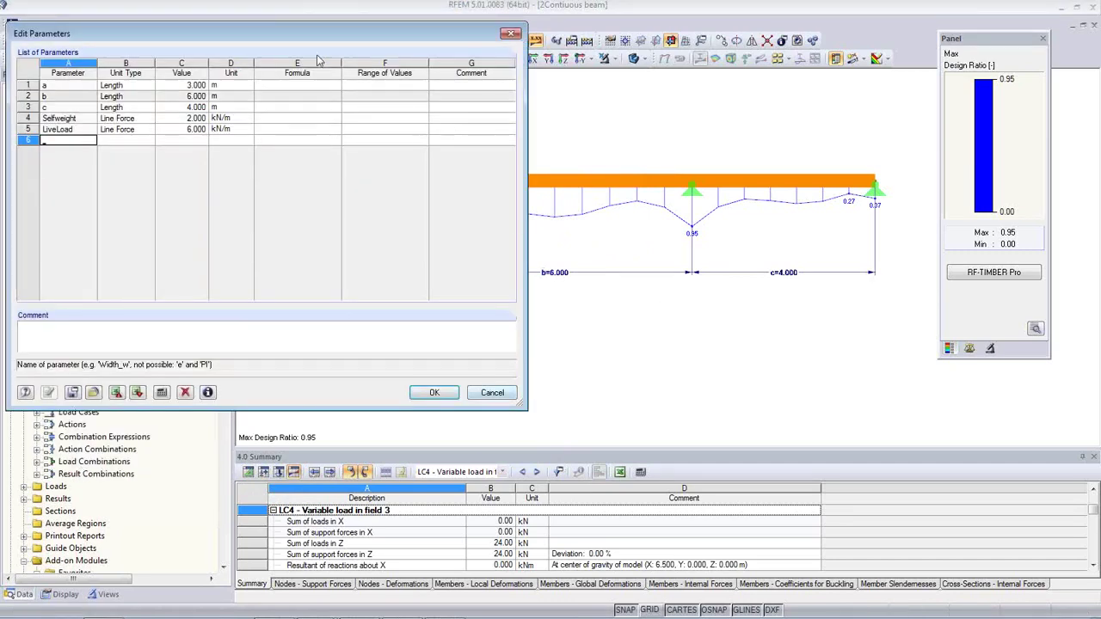
pyautogui.moveTo(302, 32)
pyautogui.mouseDown()
pyautogui.moveTo(306, 191)
pyautogui.moveTo(604, 335)
pyautogui.moveTo(626, 324)
pyautogui.mouseUp()
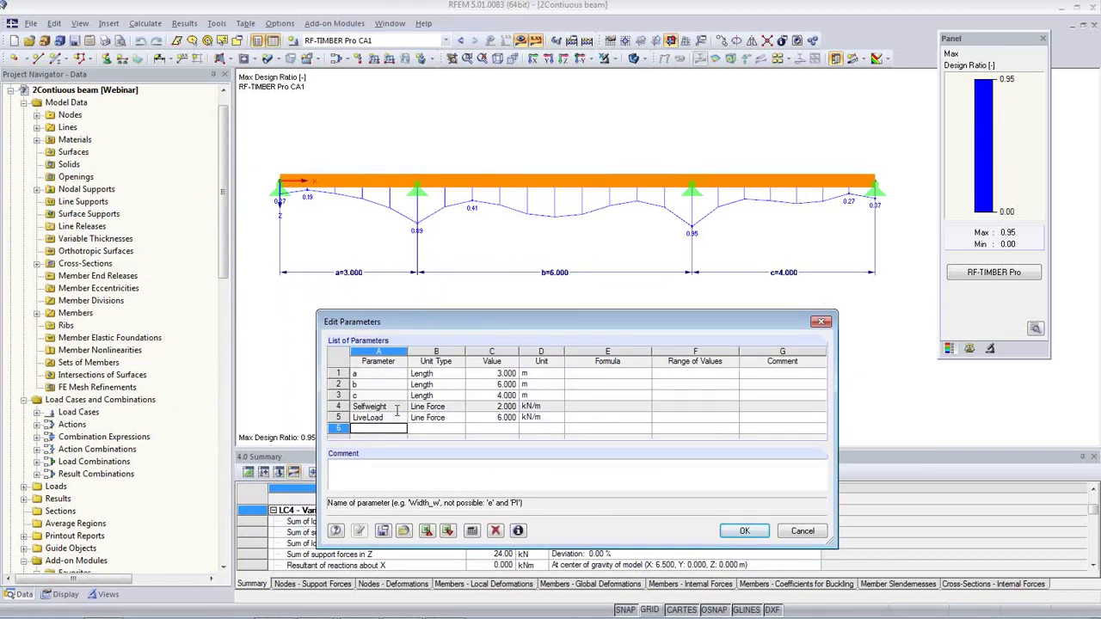
# Step: Display the loads and bending moments of combination CO15 with the parameter list kept open
pyautogui.click(451, 279)
pyautogui.click(461, 41)
pyautogui.click(461, 41)
pyautogui.click(461, 41)
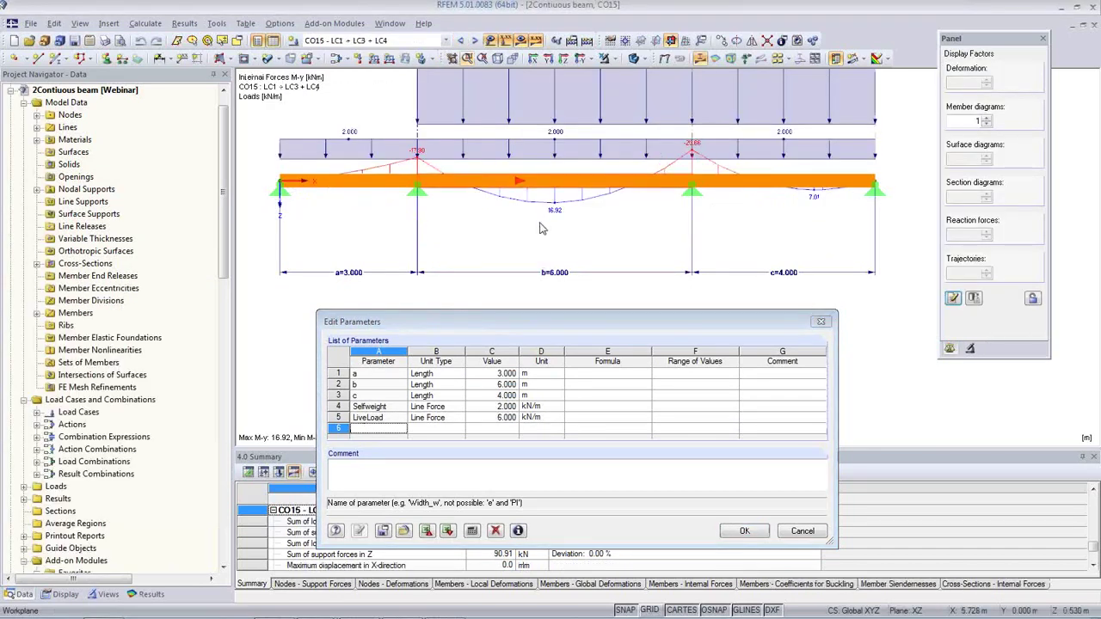
pyautogui.moveTo(494, 232); pyautogui.dragTo(491, 260, button='middle')
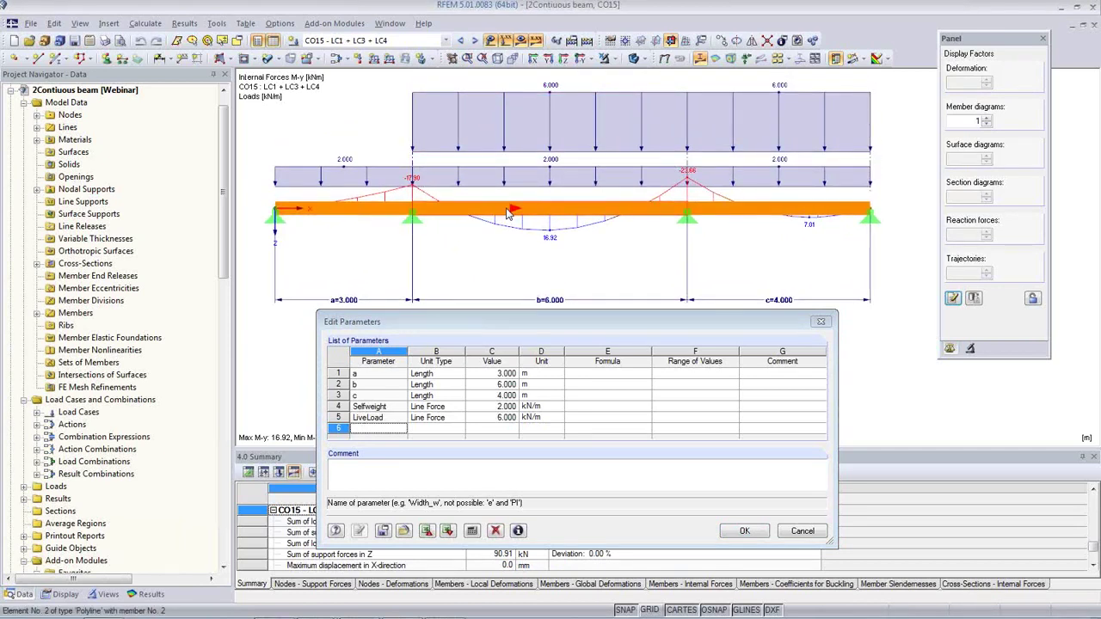
# Step: Set the beam's span length parameters a to 4 m, b to 5 m and c to 8 m
pyautogui.doubleClick(503, 375)
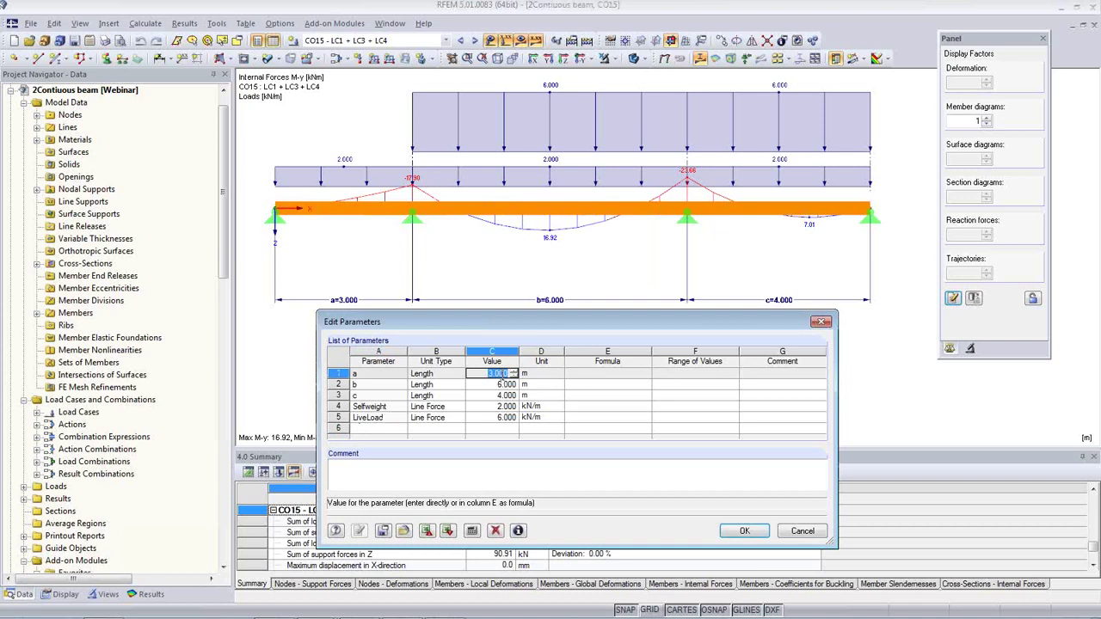
pyautogui.write('4')
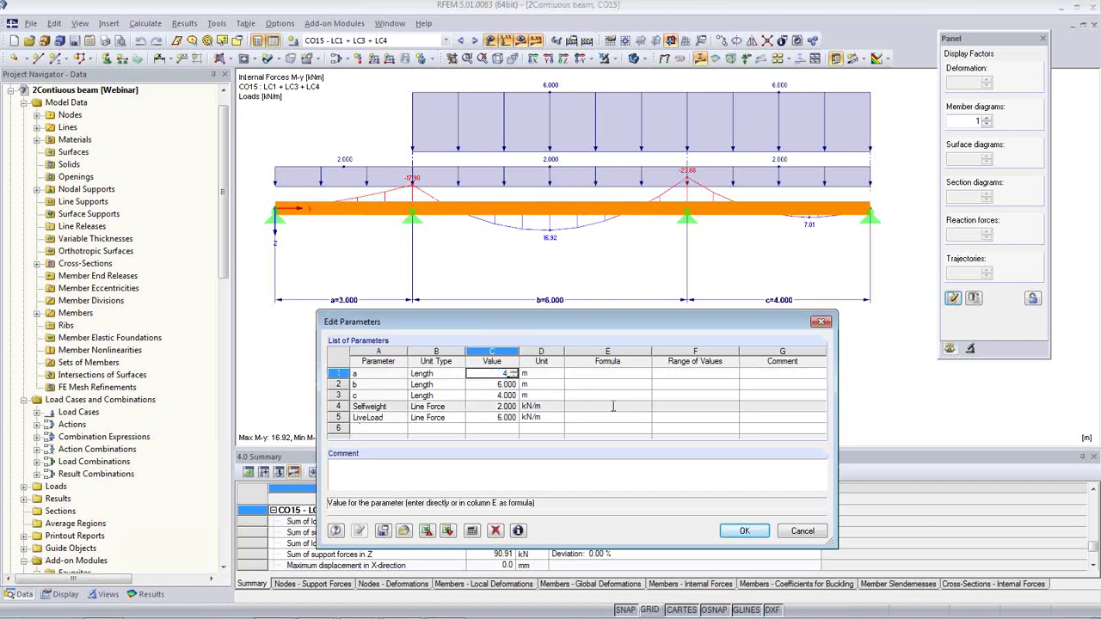
pyautogui.press('Return')
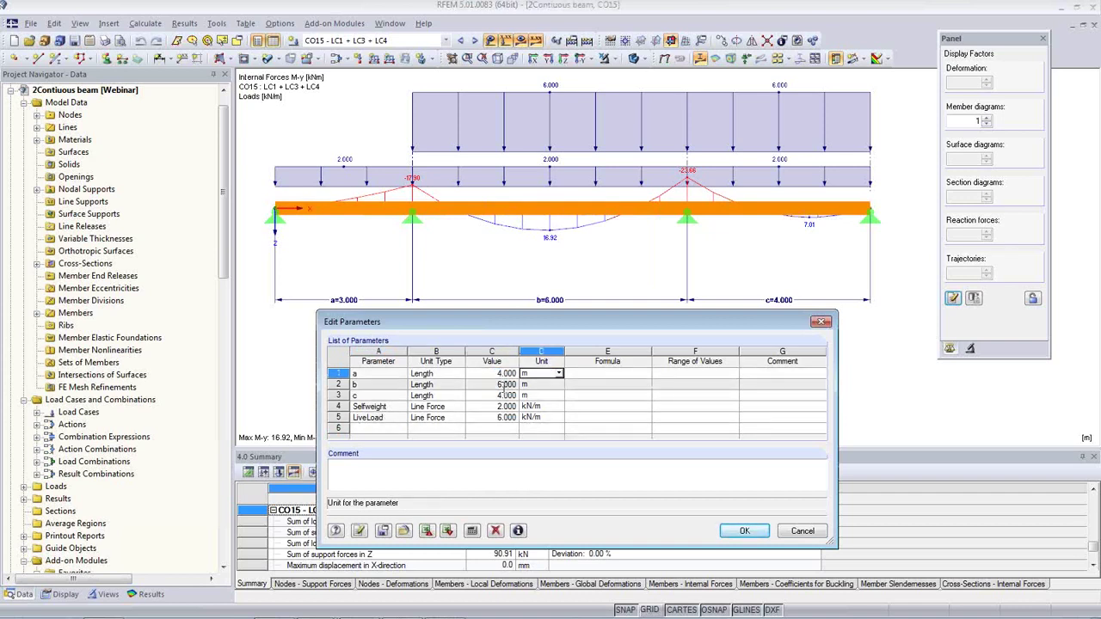
pyautogui.press('Down')
pyautogui.write('5')
pyautogui.press('Return')
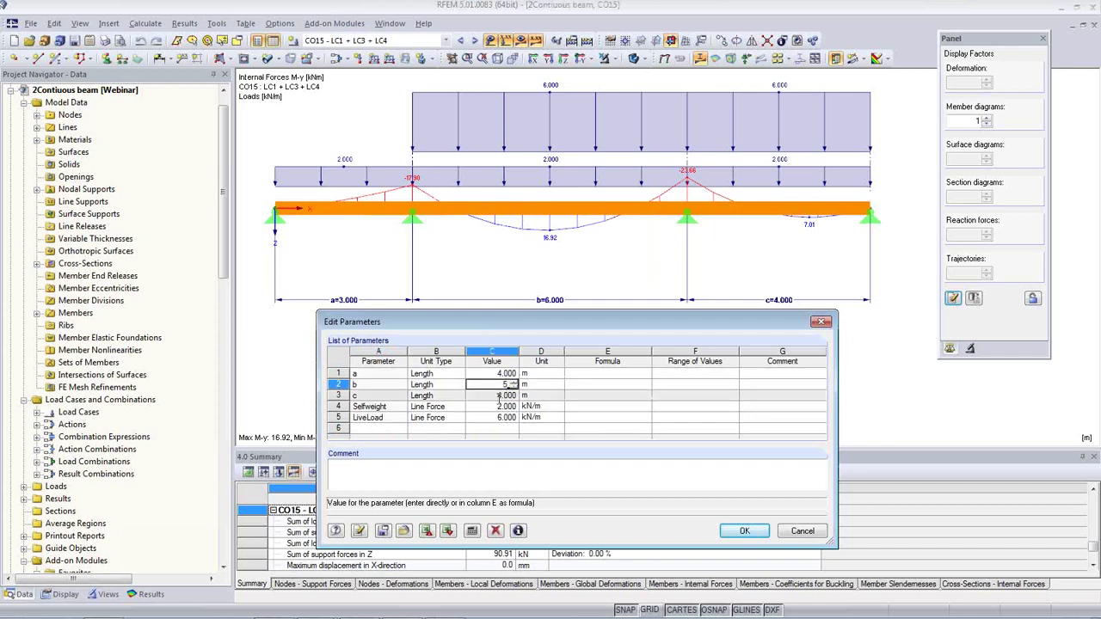
pyautogui.press('Down')
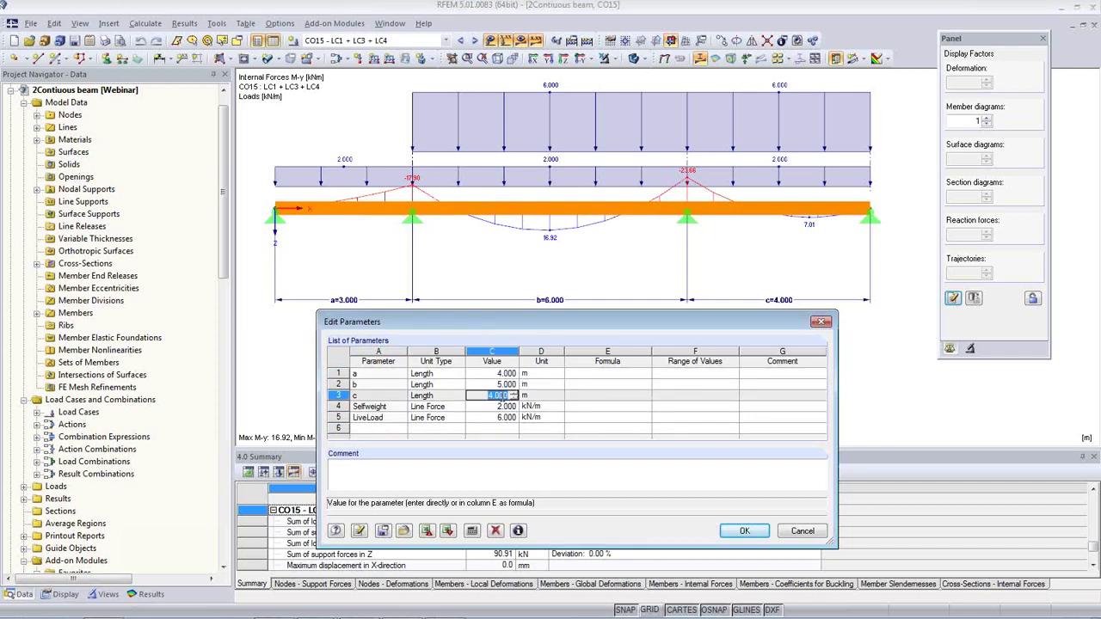
pyautogui.write('8')
pyautogui.press('Return')
# Step: Set the Selfweight parameter to 1 kN/m and LiveLoad to 5 kN/m, and apply the parameters to the model
pyautogui.press('Down')
pyautogui.write('1')
pyautogui.press('Return')
pyautogui.press('Down')
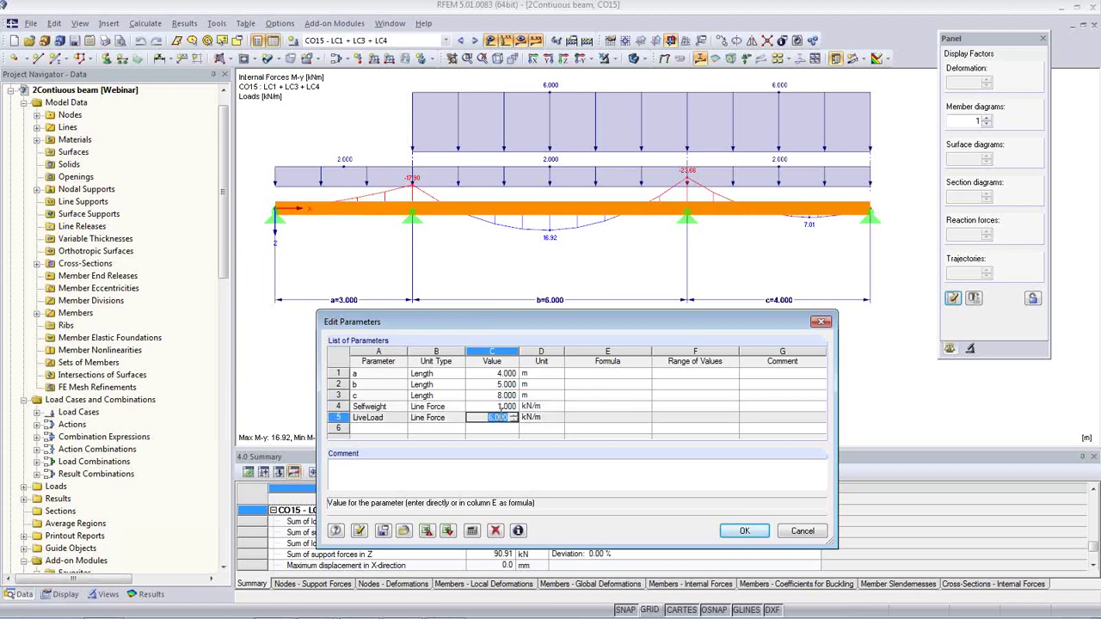
pyautogui.write('5')
pyautogui.click(499, 406)
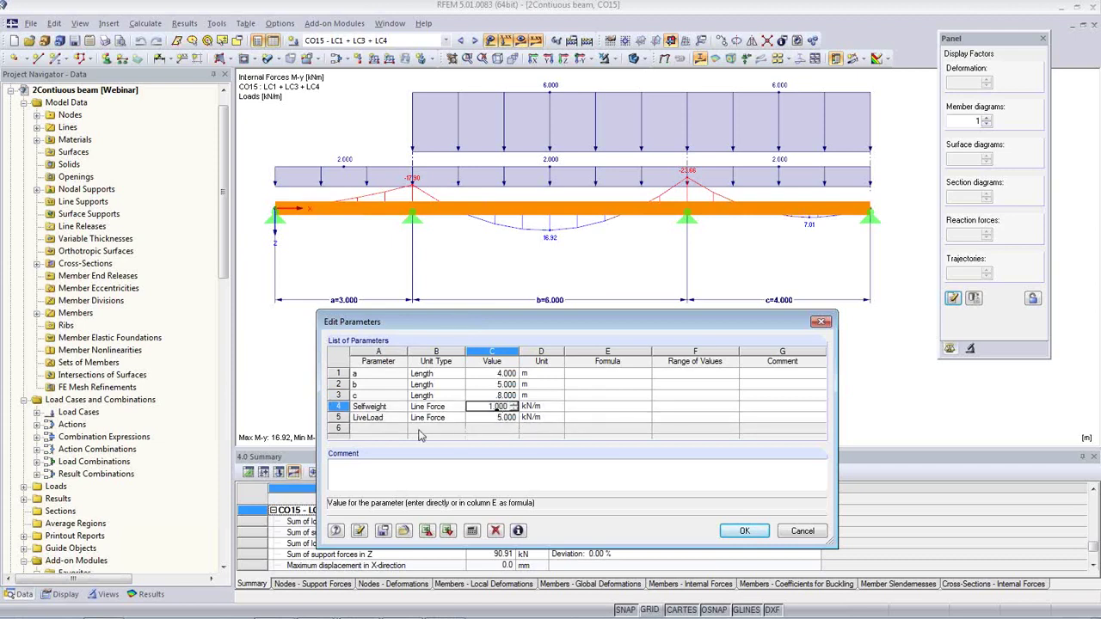
pyautogui.click(360, 530)
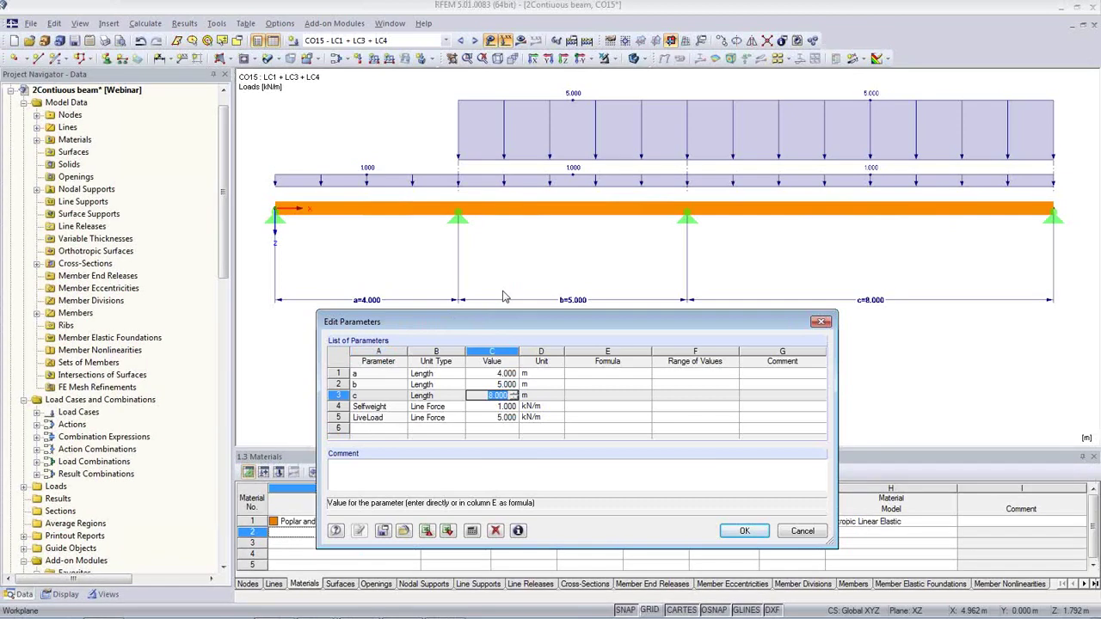
# Step: Set span length parameter c to 6 m and apply it to the beam
pyautogui.click(481, 395)
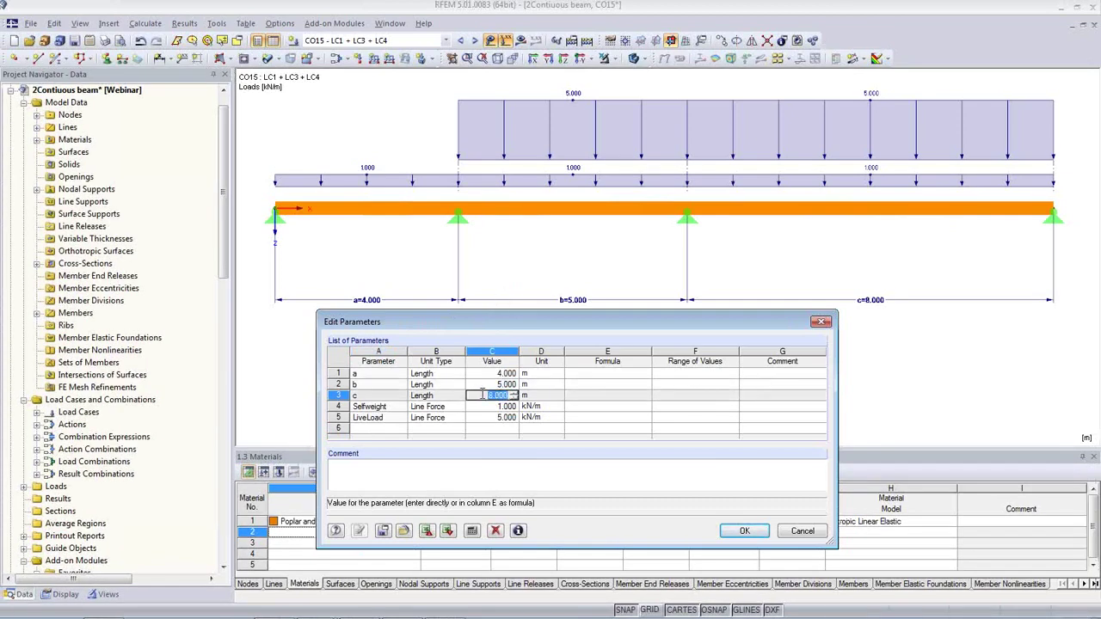
pyautogui.write('6')
pyautogui.press('Tab')
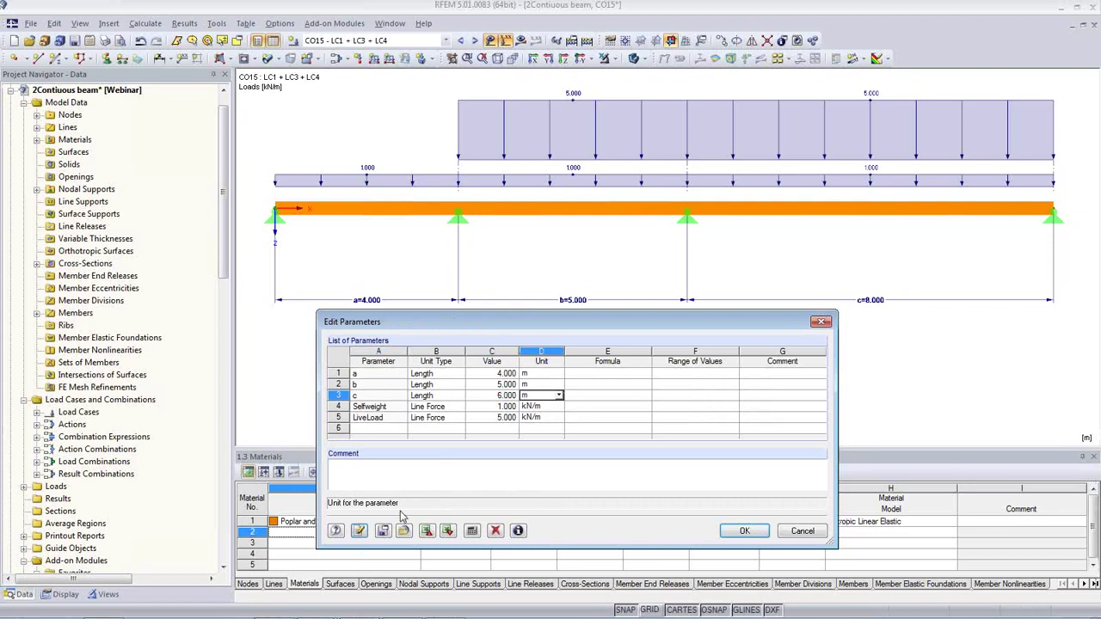
pyautogui.click(358, 531)
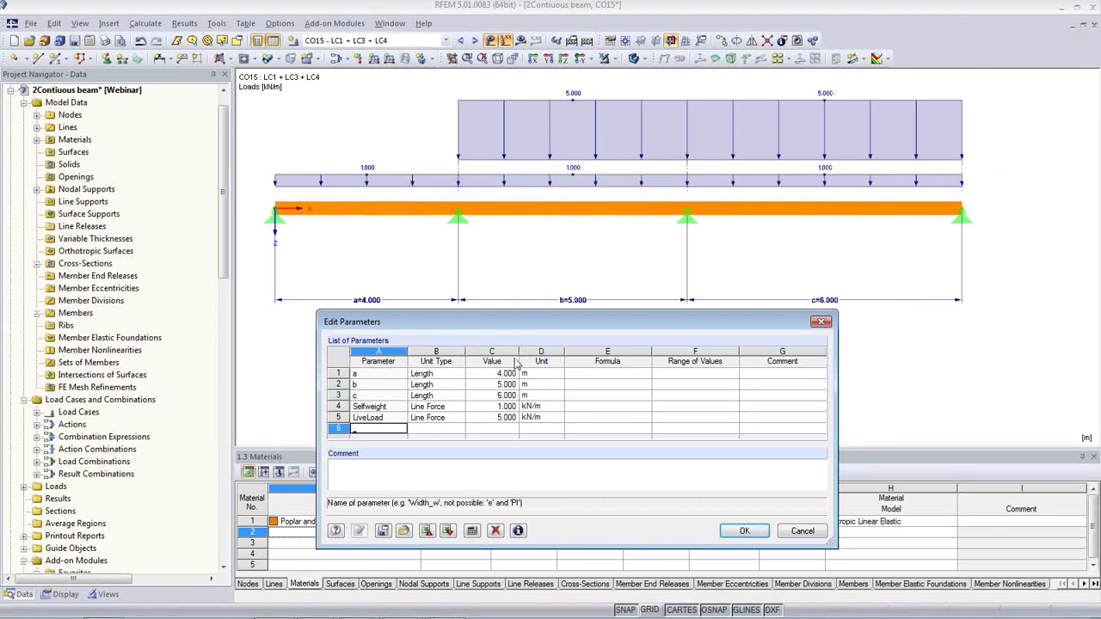
# Step: Set the LiveLoad parameter to 4 kN/m, apply it to the model and close the parameter list
pyautogui.click(497, 419)
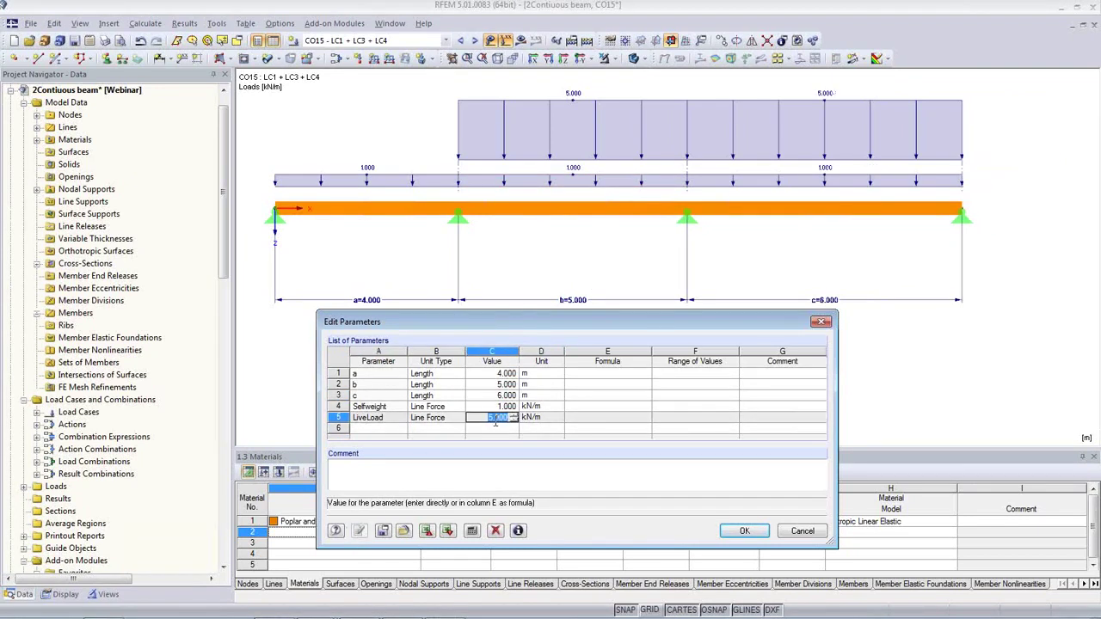
pyautogui.write('4')
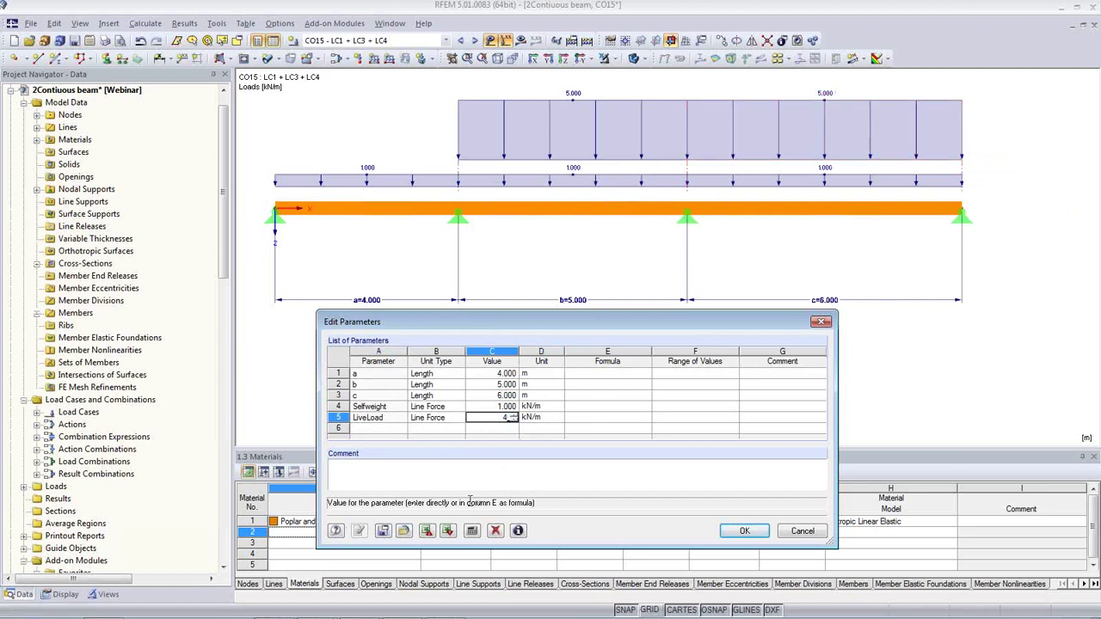
pyautogui.click(383, 531)
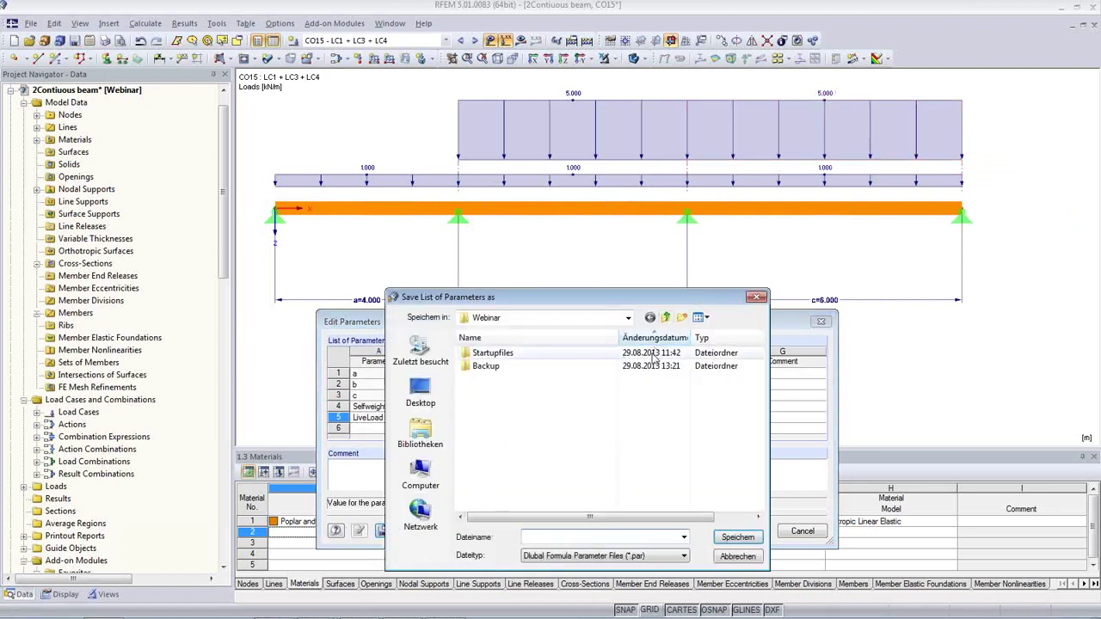
pyautogui.press('Escape')
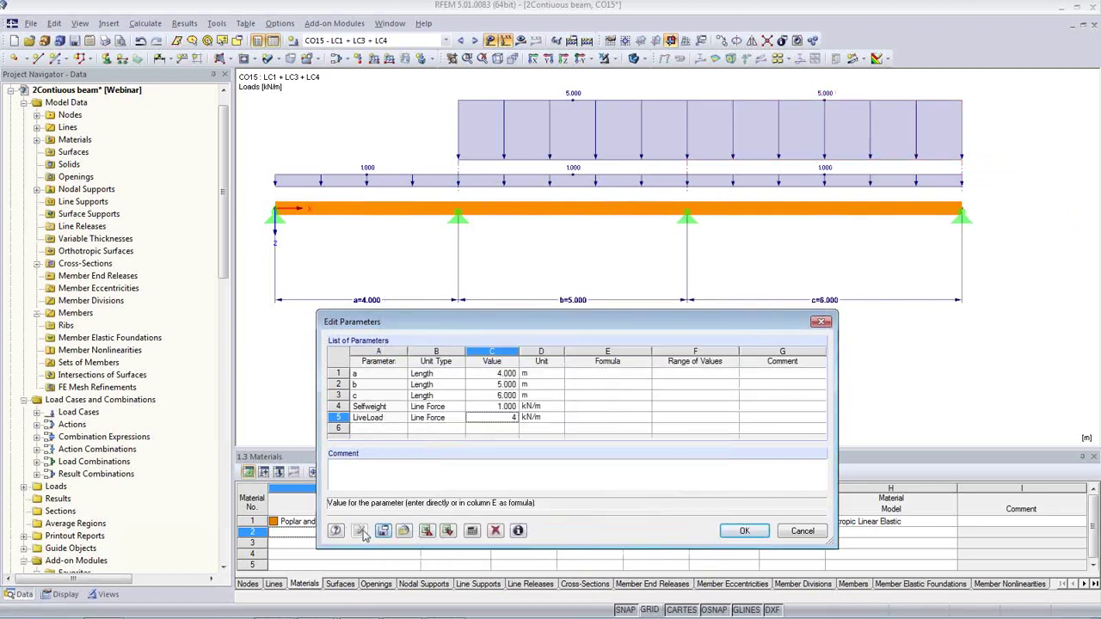
pyautogui.press('Up')
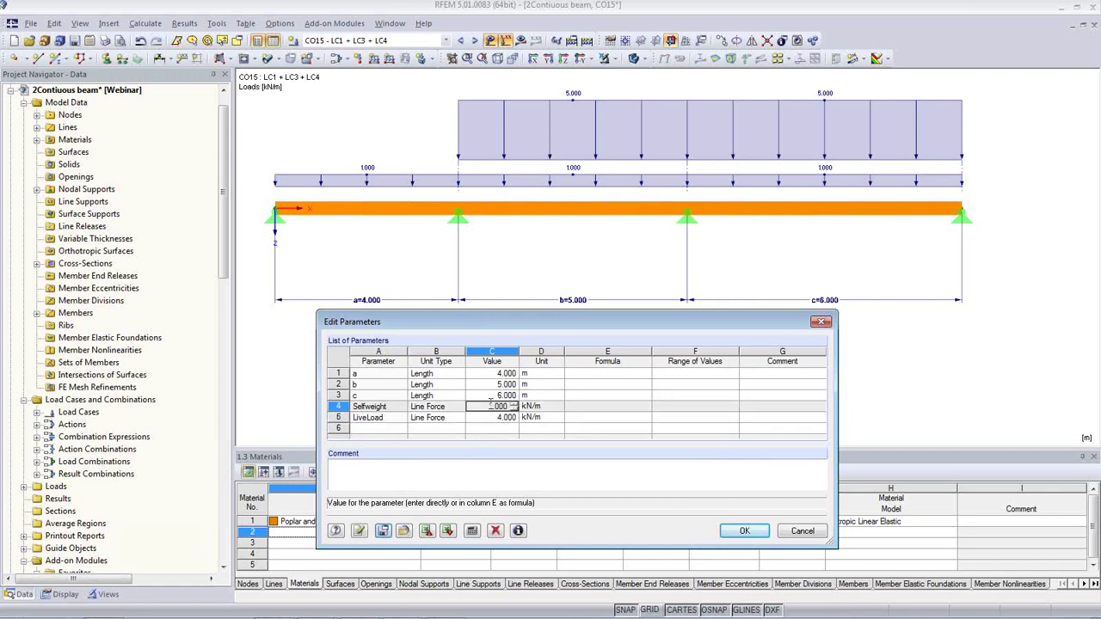
pyautogui.click(357, 532)
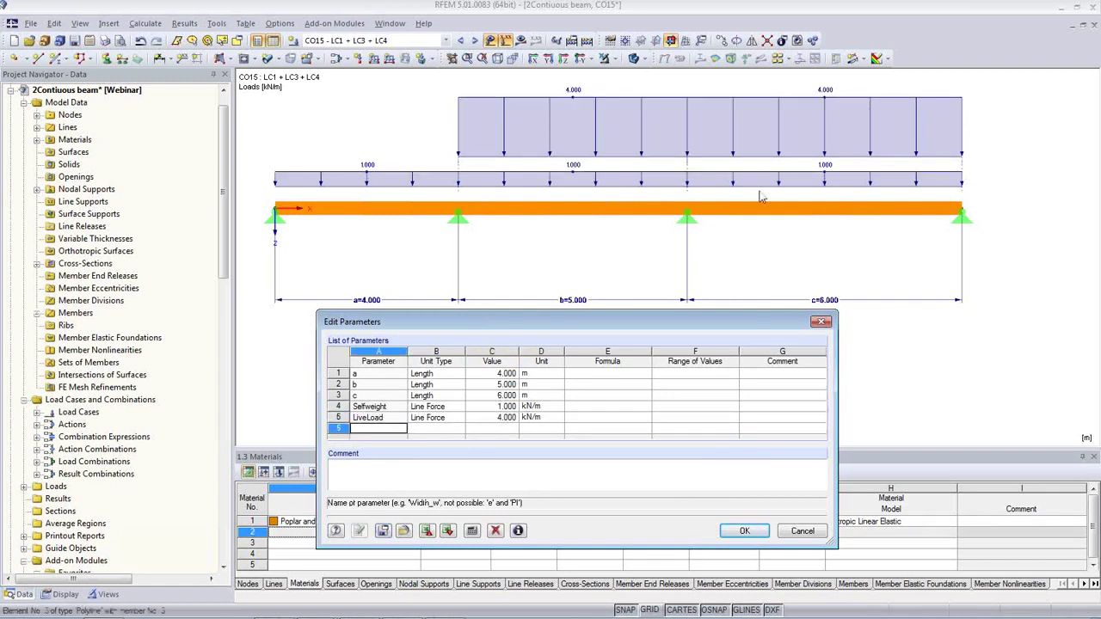
pyautogui.click(743, 532)
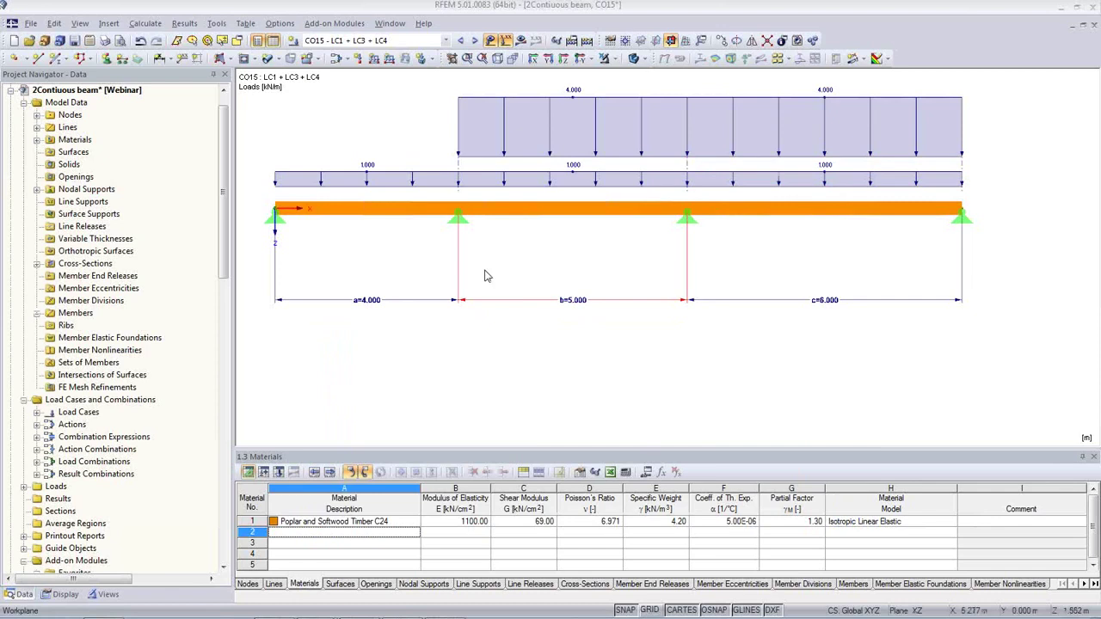
# Step: Recalculate the RFEM results of the modified beam
pyautogui.click(145, 23)
pyautogui.click(198, 54)
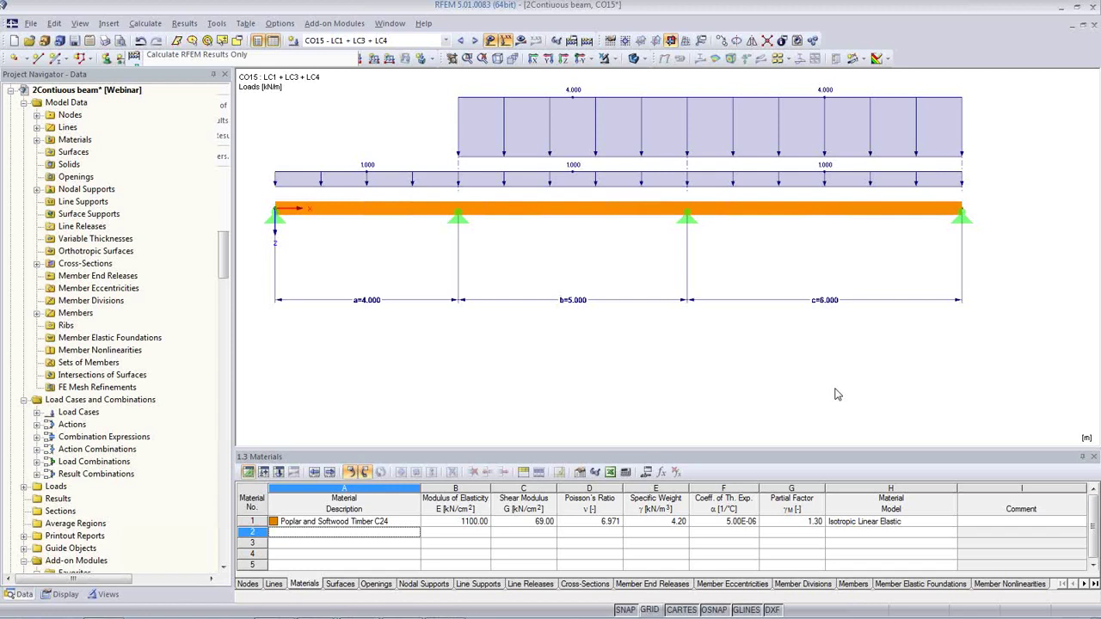
pyautogui.hotkey('ctrl', 'F7')
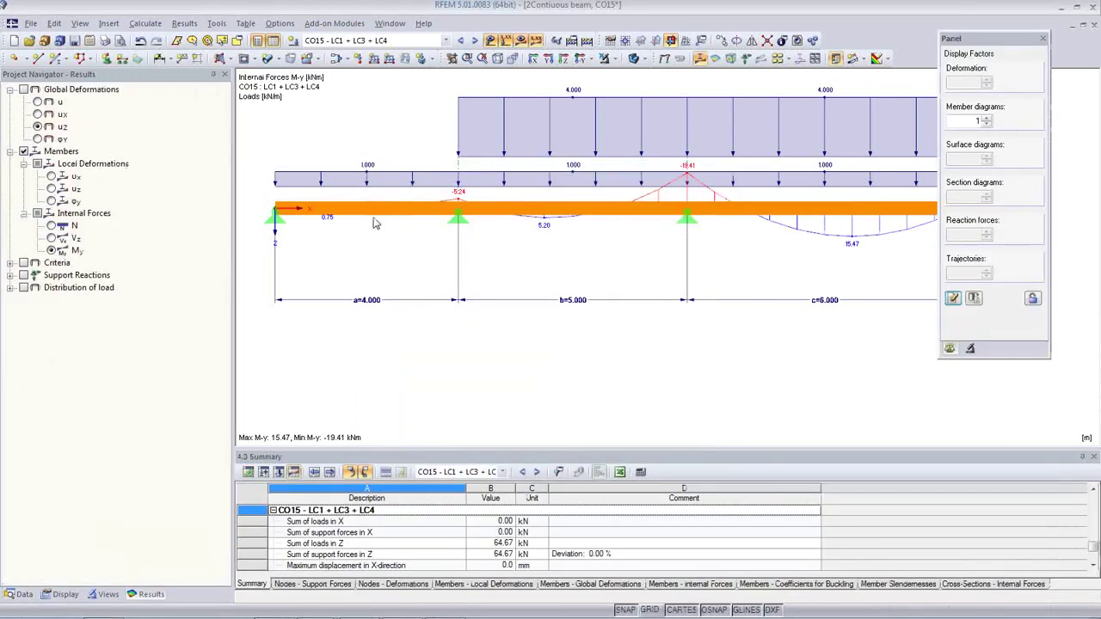
# Step: Find the model's printout reports in its project data and open PR1, the Printout Report Main Edition
pyautogui.click(25, 595)
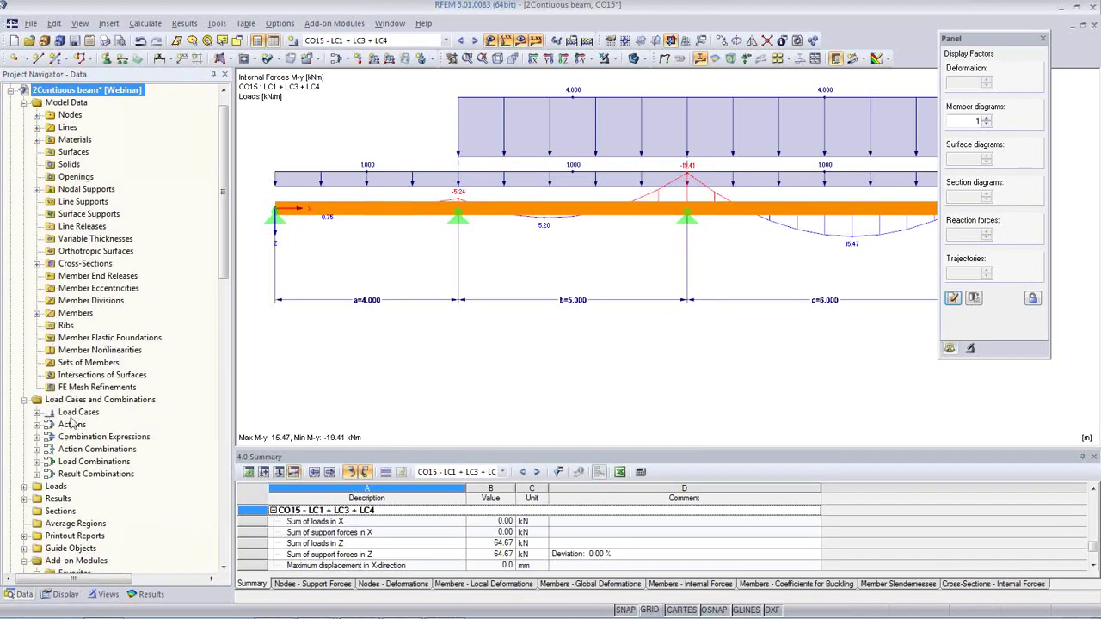
pyautogui.scroll(-2, 73, 417)
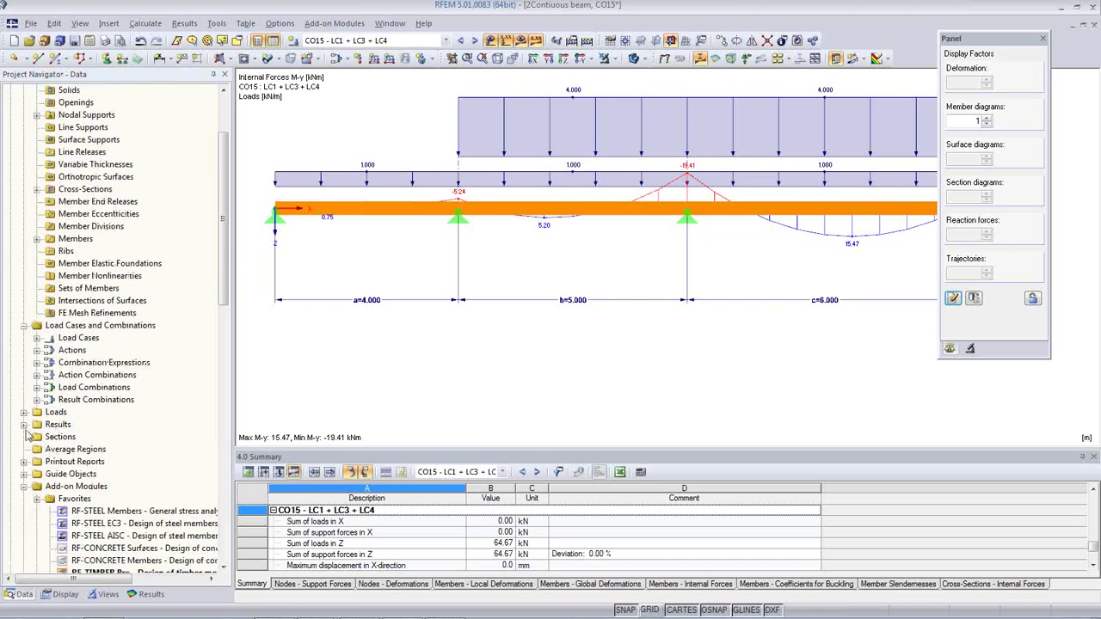
pyautogui.click(24, 462)
pyautogui.scroll(-2, 125, 430)
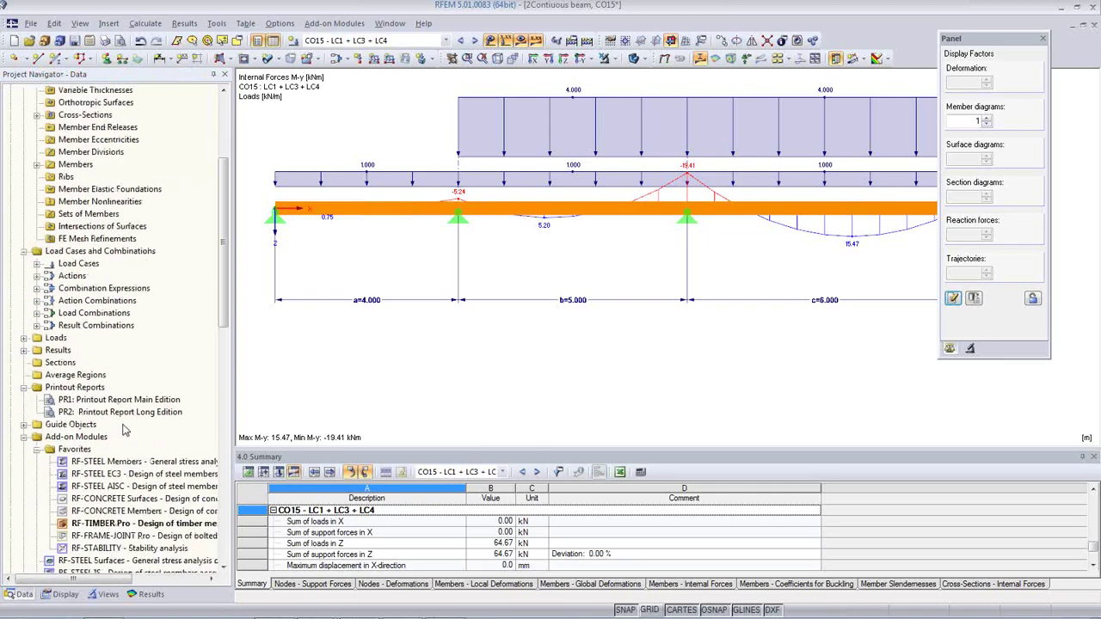
pyautogui.click(132, 402)
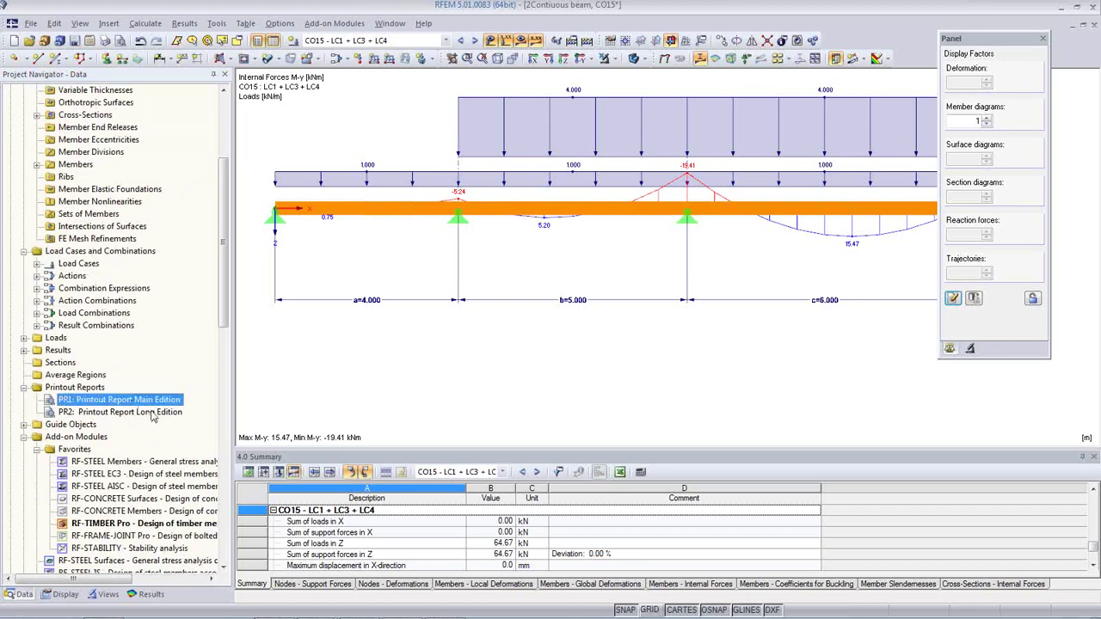
pyautogui.doubleClick(145, 401)
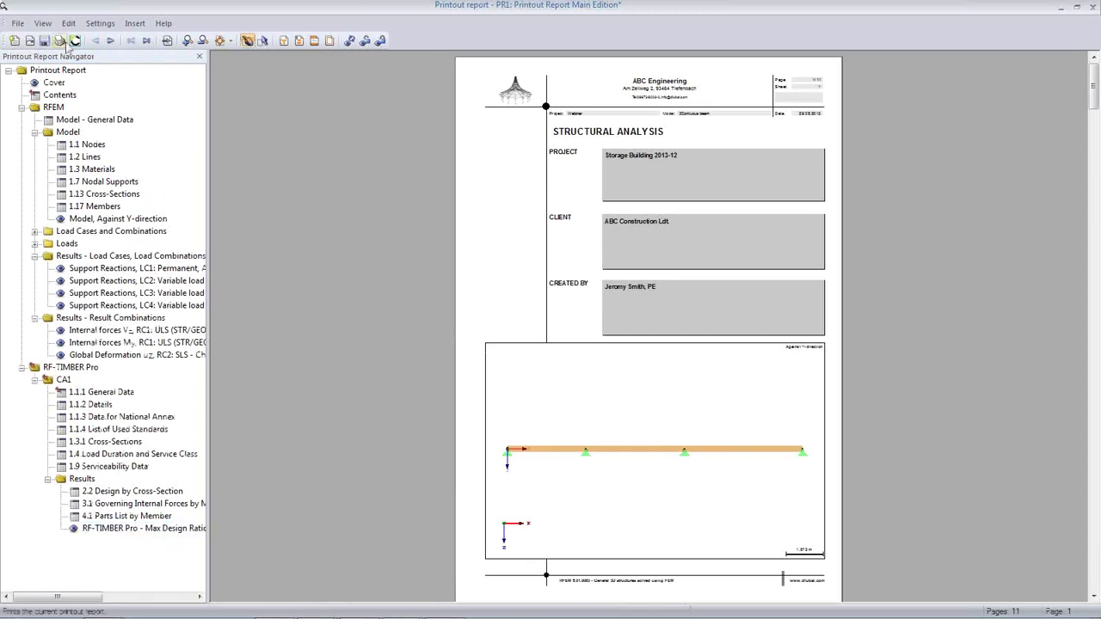
# Step: Show the report two pages at a time and go to the support reactions of load case LC3
pyautogui.click(42, 23)
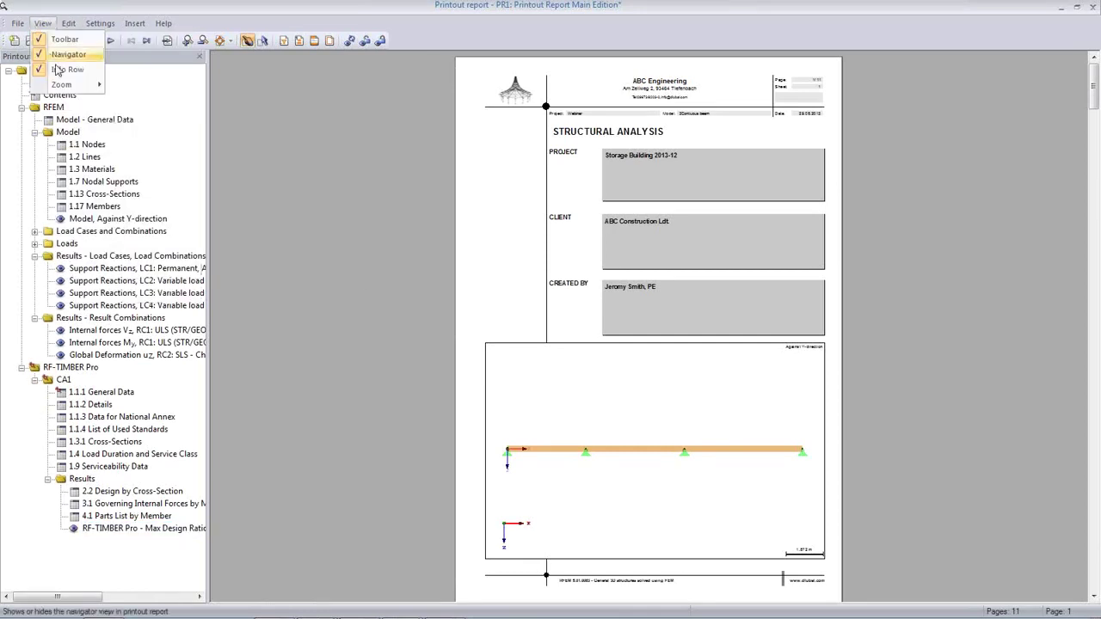
pyautogui.moveTo(67, 85)
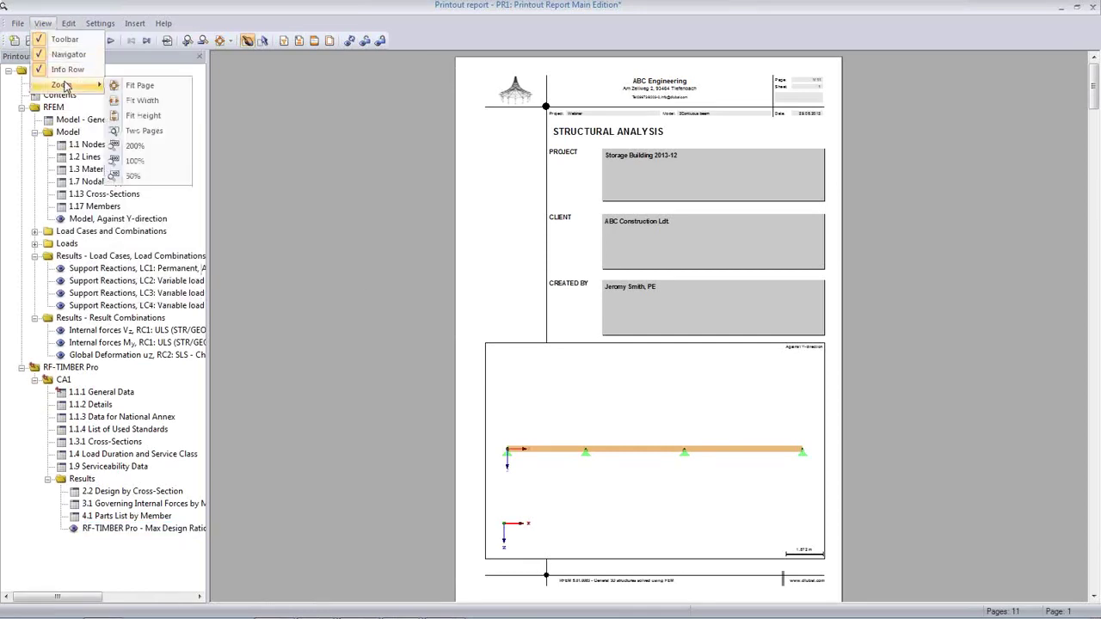
pyautogui.click(142, 132)
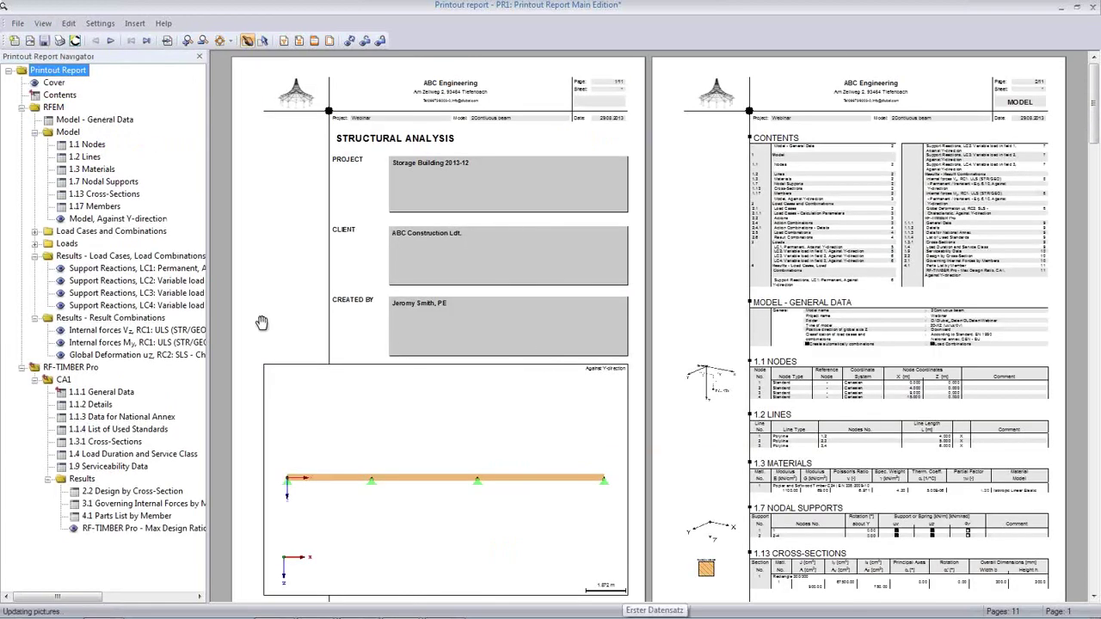
pyautogui.click(137, 295)
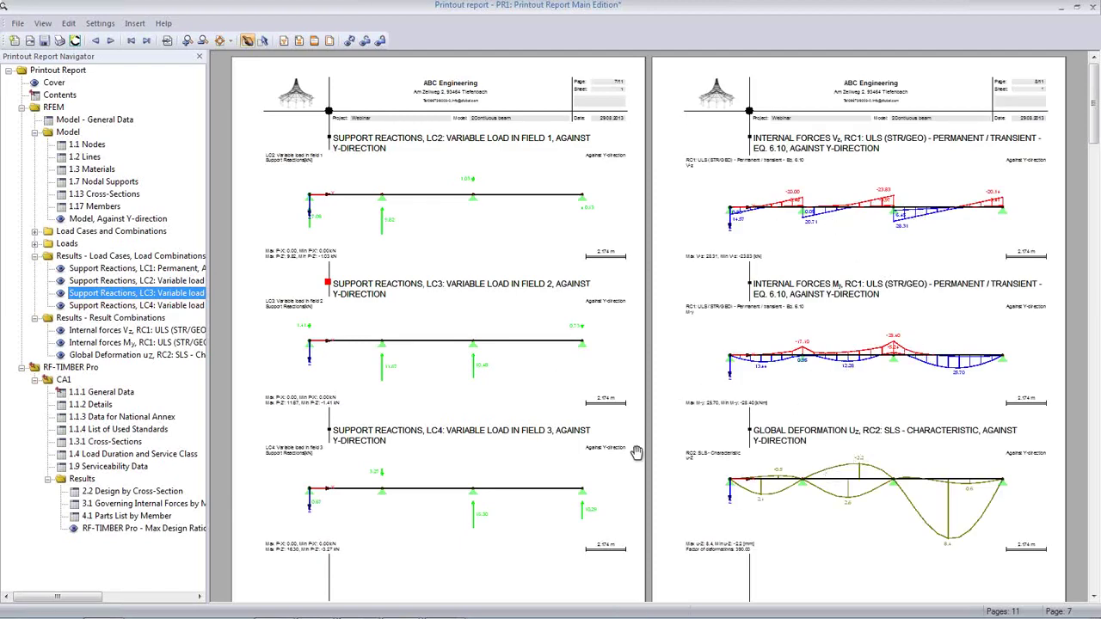
# Step: Look through the printout report's support reactions, internal forces and timber design pages, and close the report
pyautogui.scroll(-10, 636, 451)
pyautogui.scroll(-10, 638, 449)
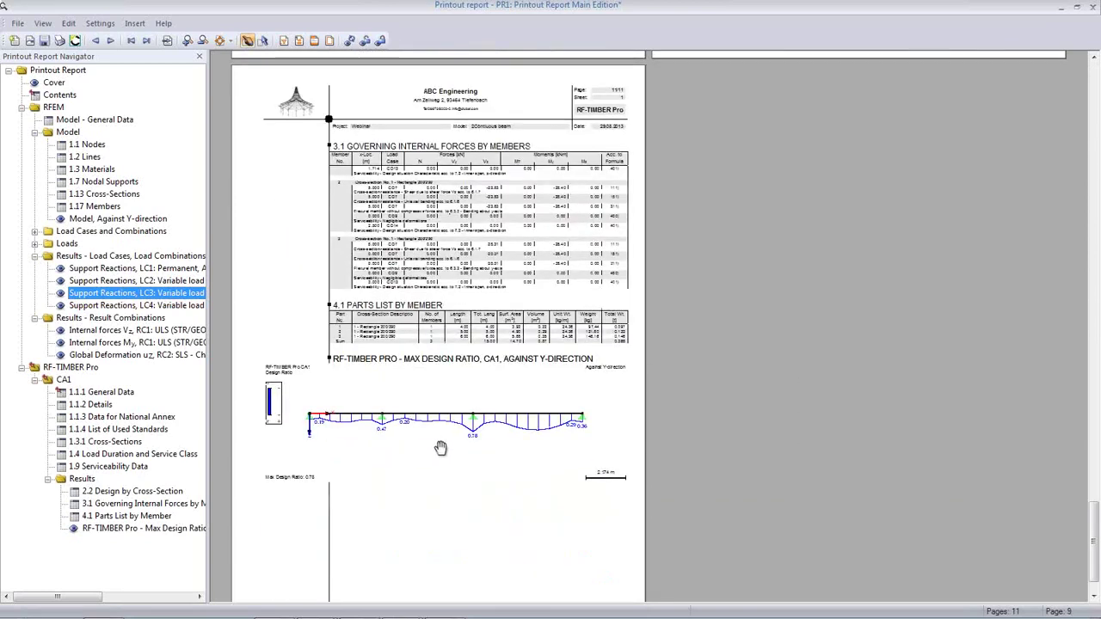
pyautogui.scroll(-1, 440, 447)
pyautogui.scroll(10, 344, 488)
pyautogui.scroll(8, 348, 443)
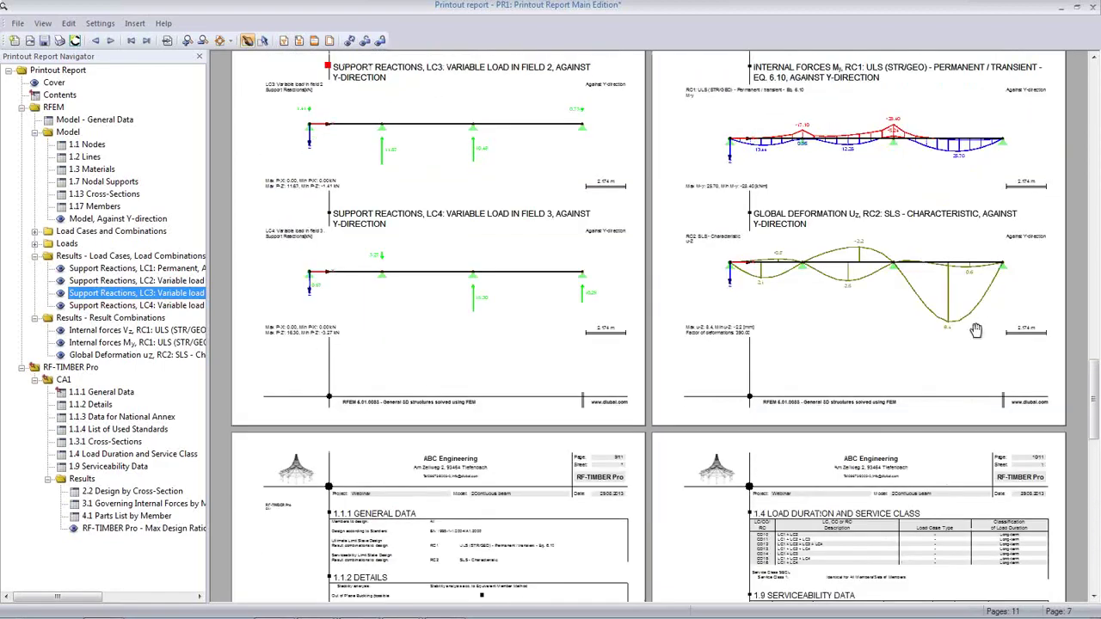
pyautogui.click(1094, 10)
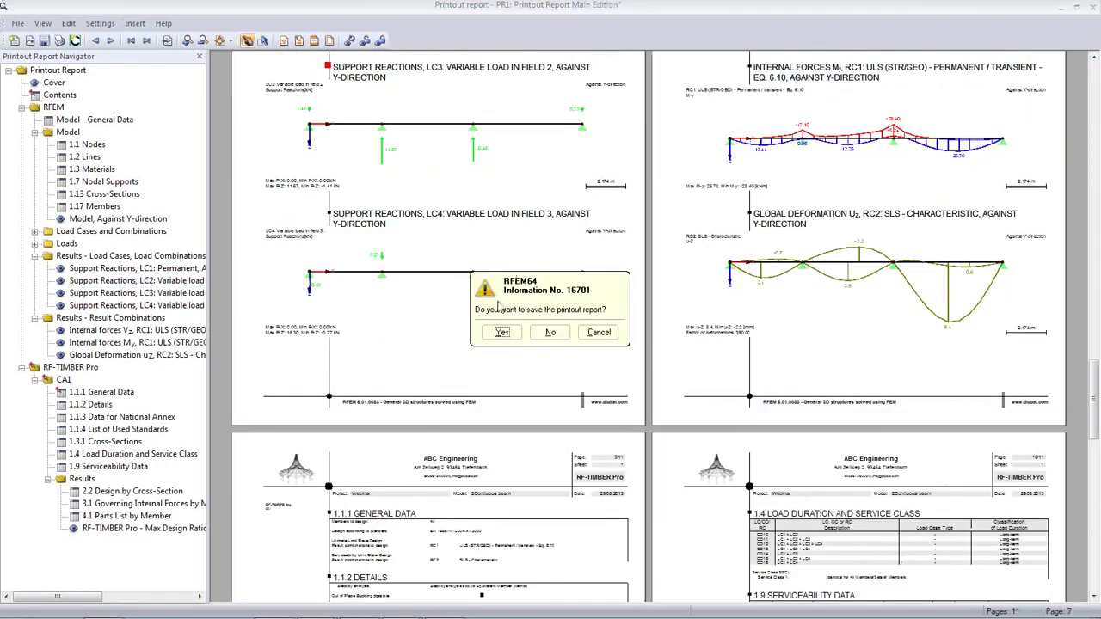
pyautogui.click(526, 337)
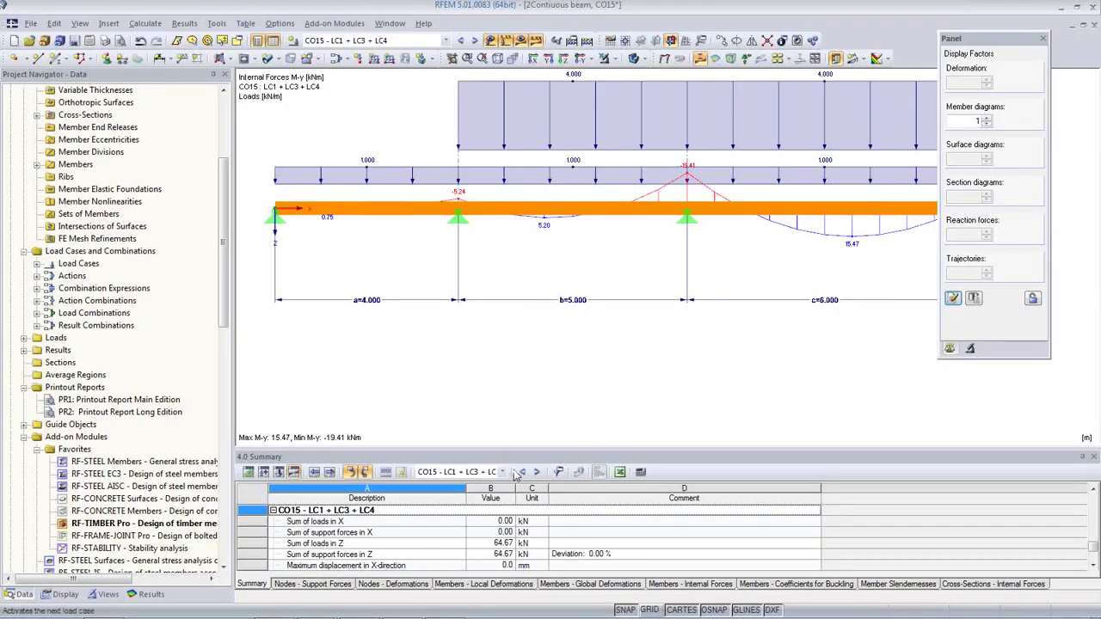
# Step: Set the length parameter c to 4 m and recalculate the model
pyautogui.click(53, 23)
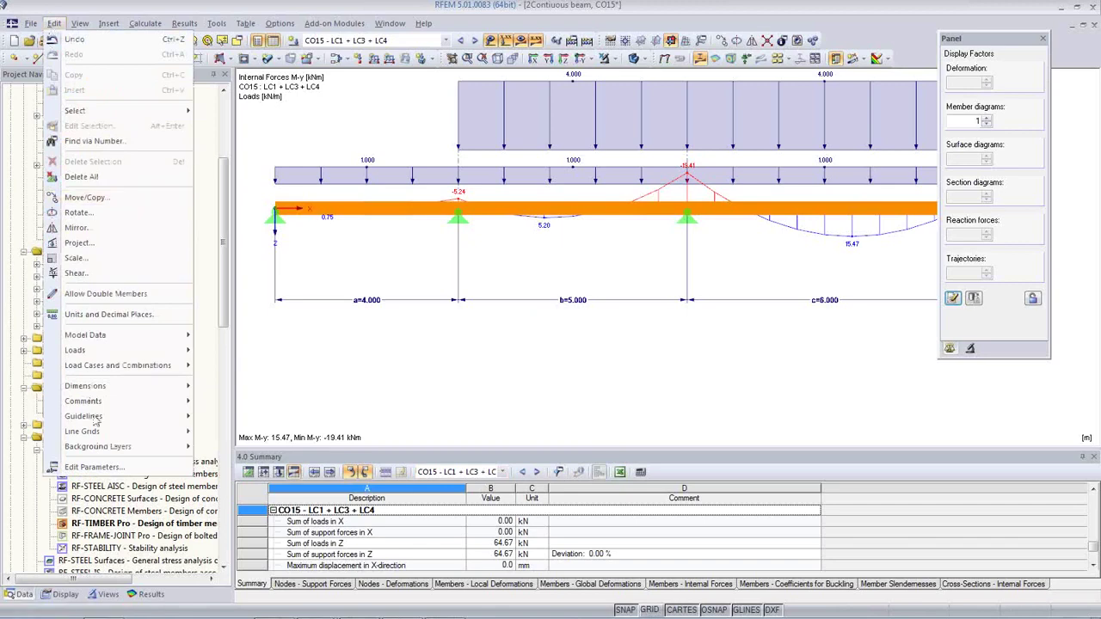
pyautogui.click(99, 469)
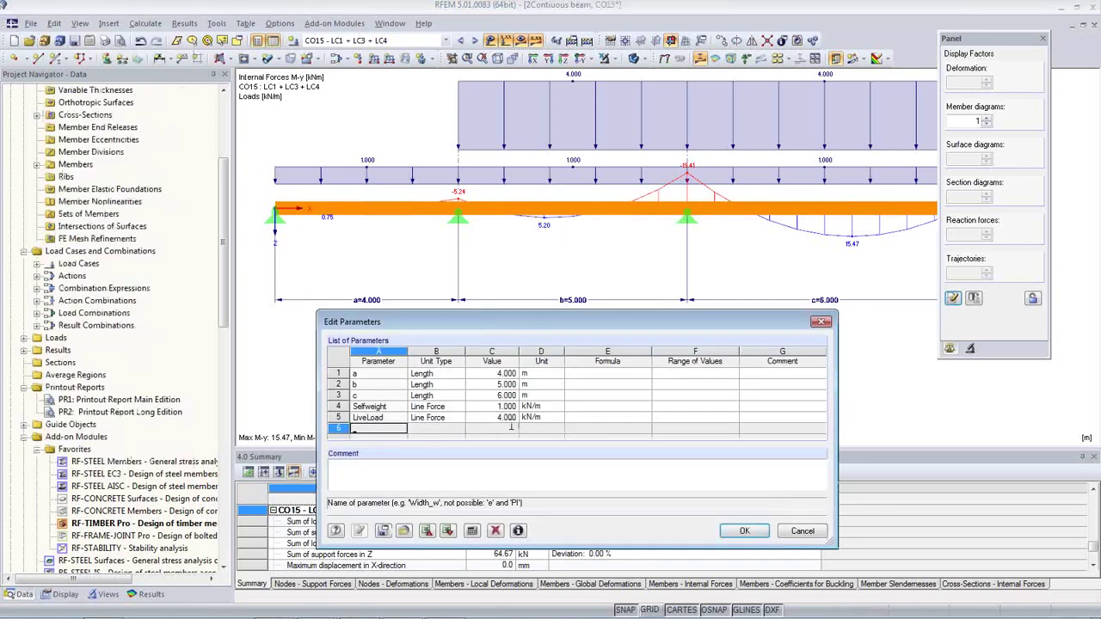
pyautogui.click(498, 395)
pyautogui.click(497, 396)
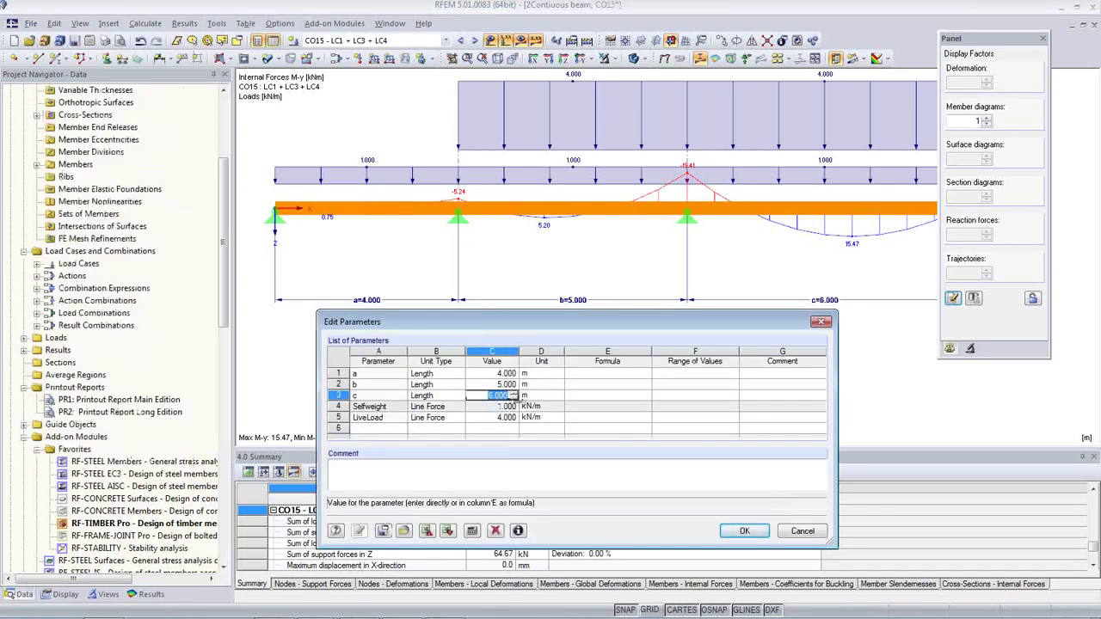
pyautogui.write('4')
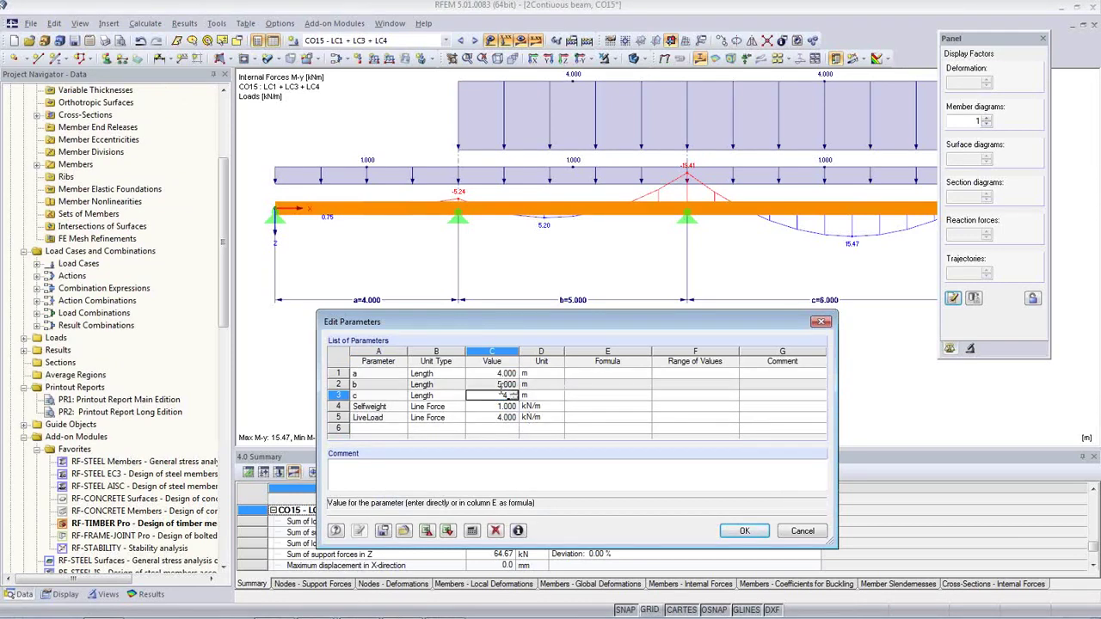
pyautogui.click(487, 387)
pyautogui.click(487, 394)
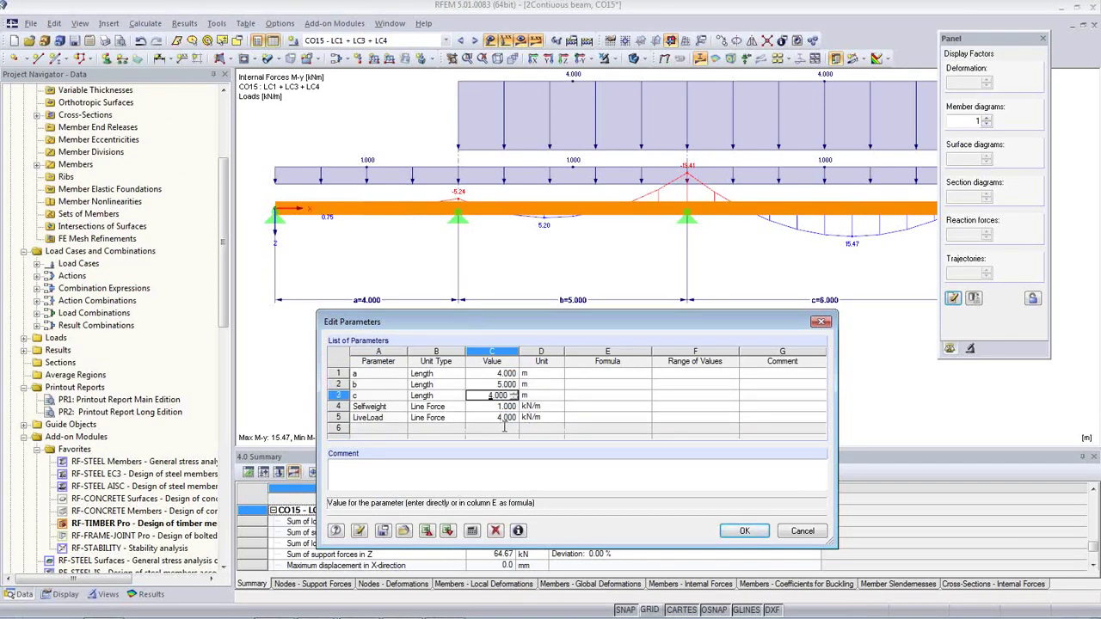
pyautogui.click(729, 532)
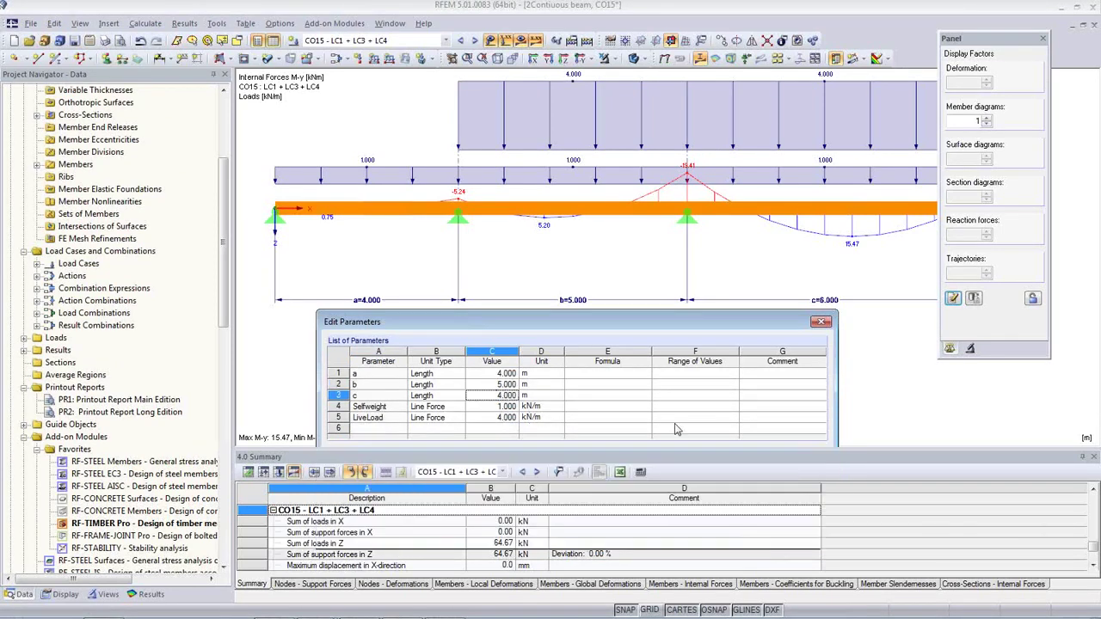
pyautogui.click(150, 27)
pyautogui.click(155, 38)
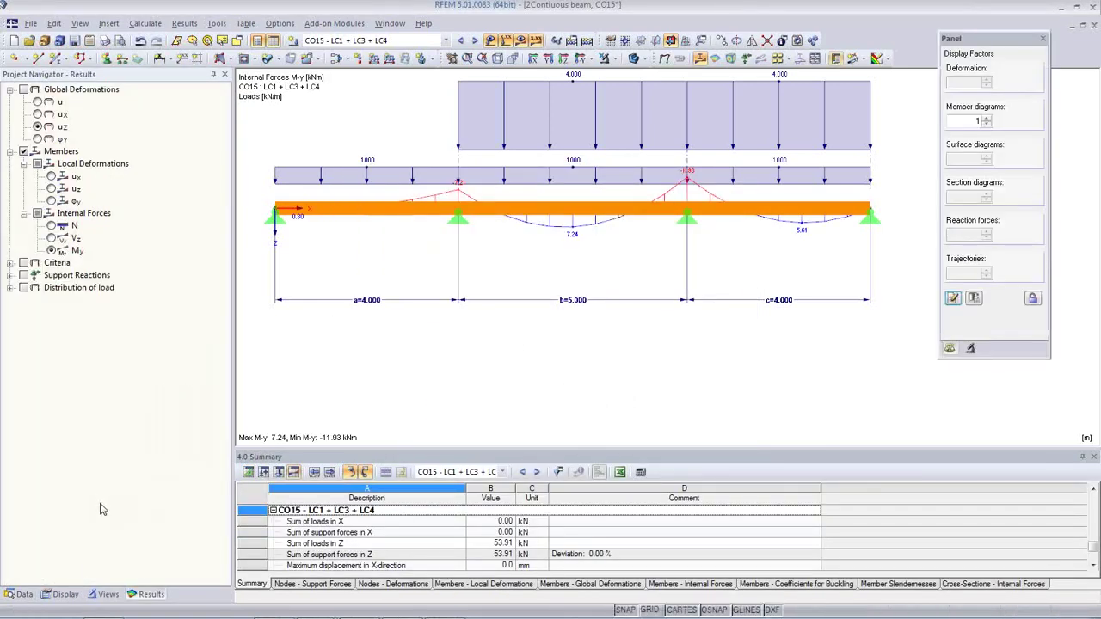
# Step: Examine the updated diagrams, member lengths and load tables in the Printout Report Main Edition, and close the report
pyautogui.click(19, 594)
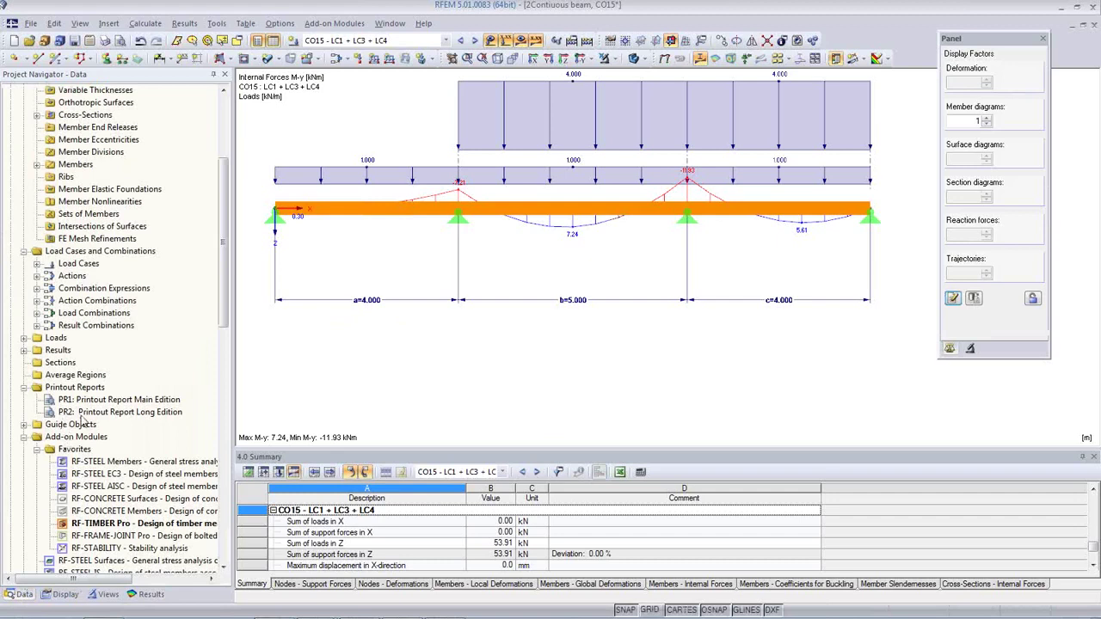
pyautogui.click(100, 400)
pyautogui.doubleClick(100, 402)
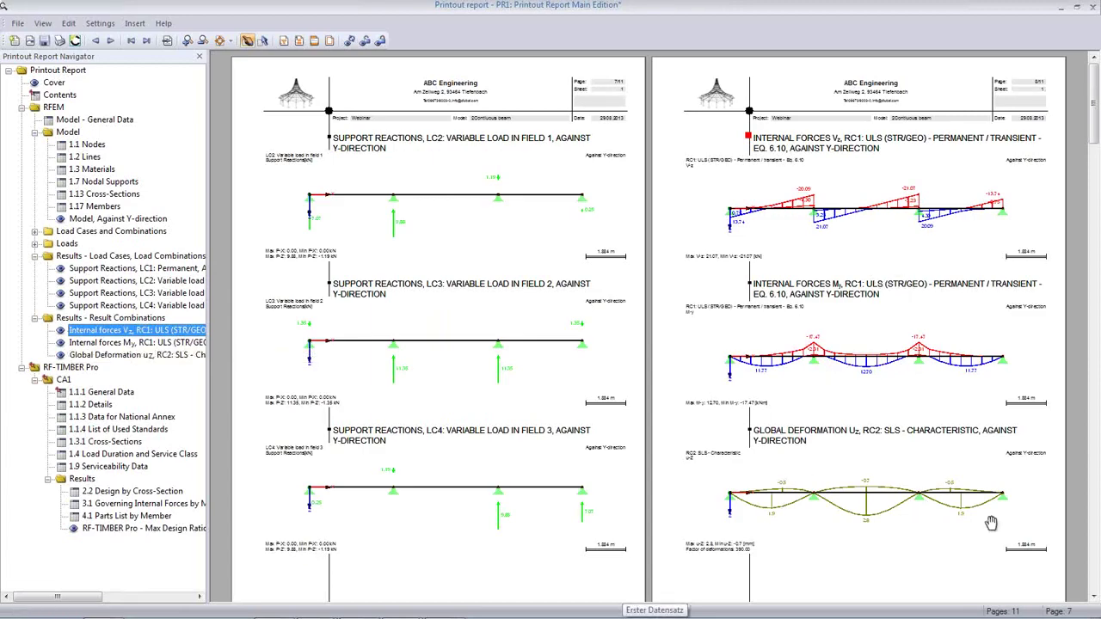
pyautogui.scroll(15, 593, 352)
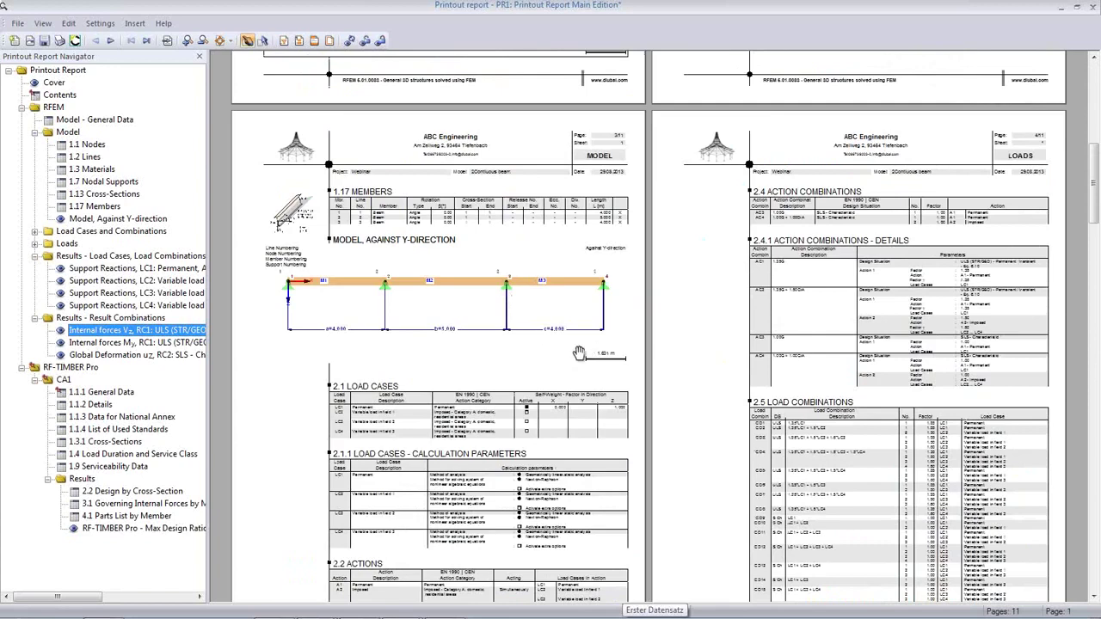
pyautogui.keyDown('ctrl'); pyautogui.scroll(3, 561, 334); pyautogui.keyUp('ctrl')
pyautogui.keyDown('ctrl'); pyautogui.scroll(2, 562, 334); pyautogui.keyUp('ctrl')
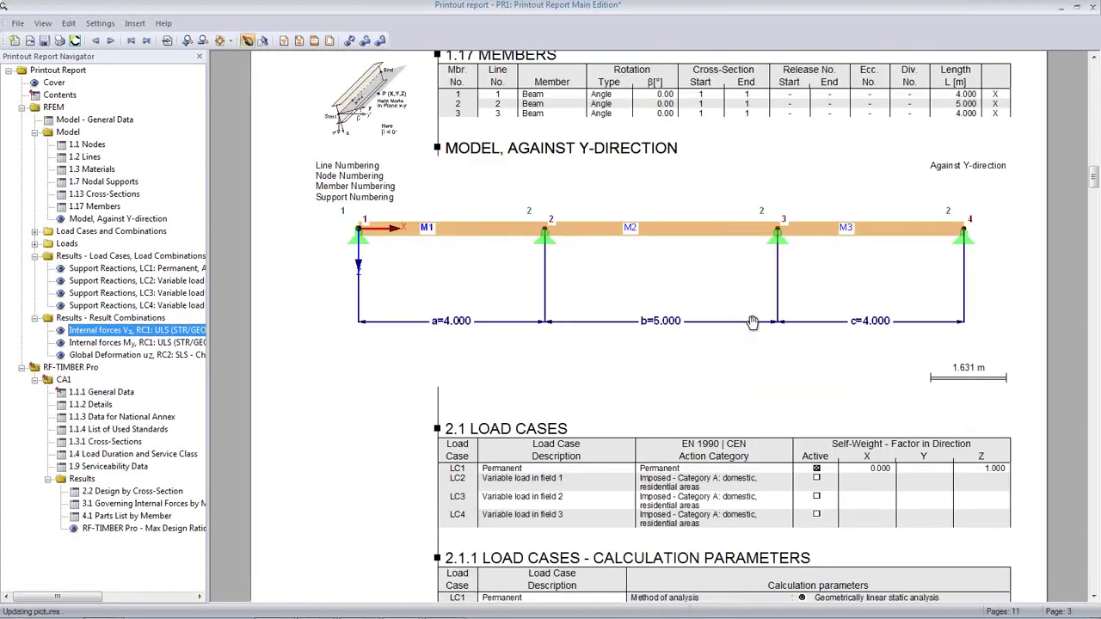
pyautogui.scroll(-8, 648, 343)
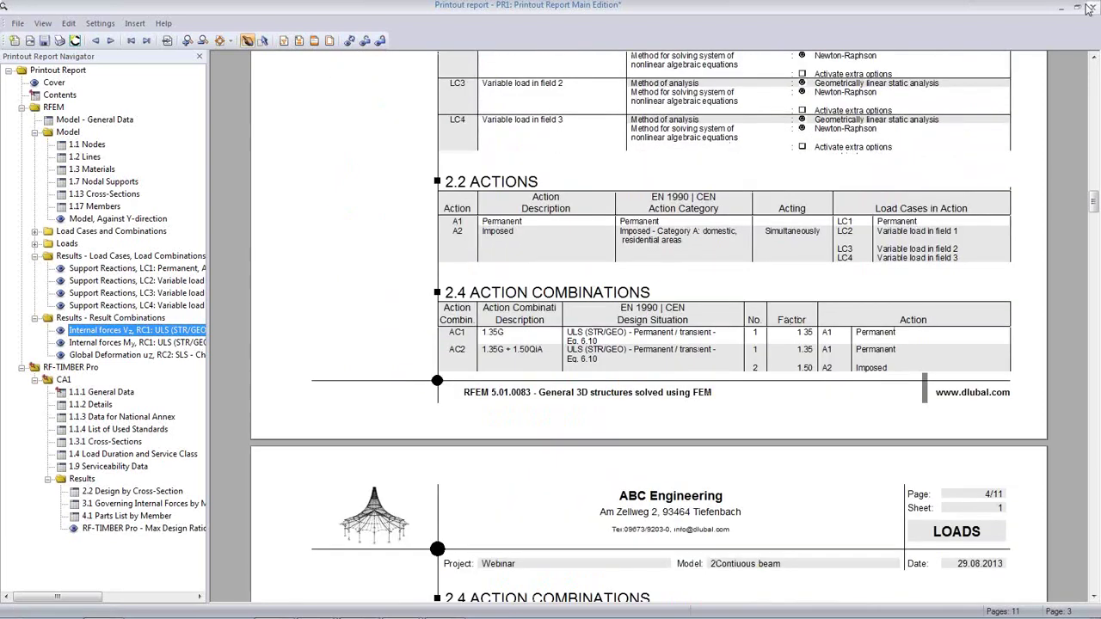
pyautogui.click(1089, 7)
pyautogui.click(547, 345)
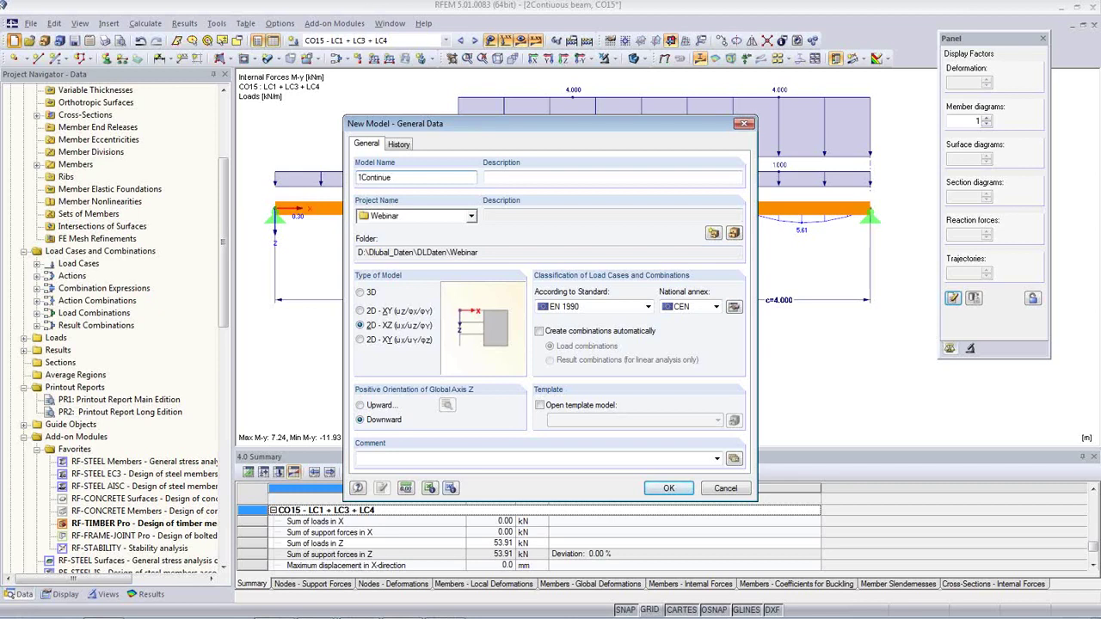
# Step: Create the 2D - XZ model 1Continue in the Webinar project with the EN 1990 standard and CEN annex
pyautogui.click(683, 493)
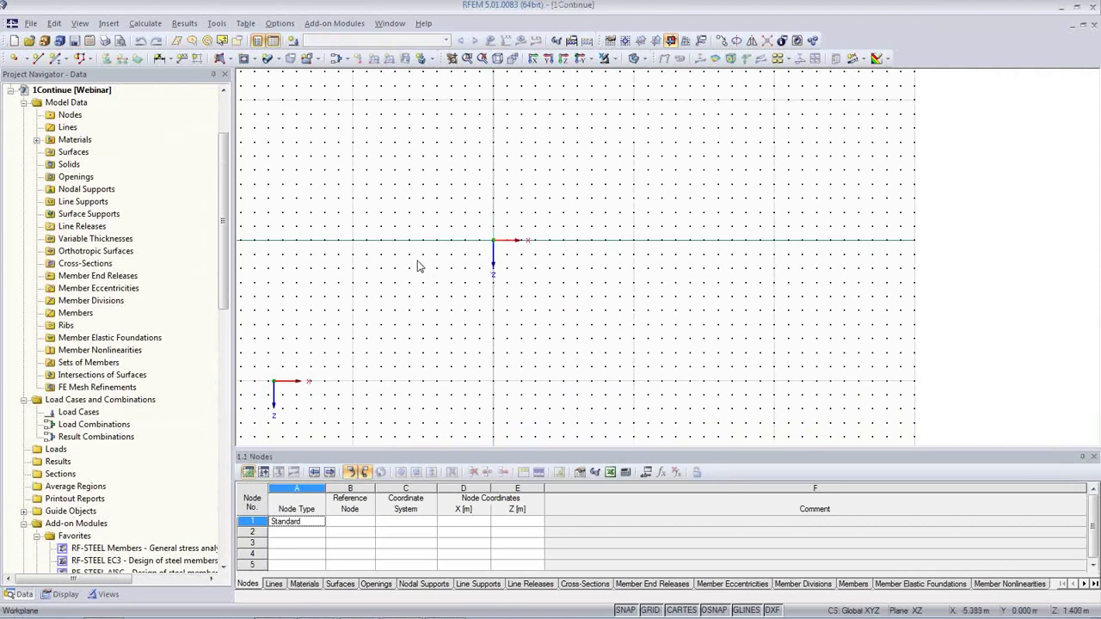
# Step: Start generating a continuous beam with three 5 m spans and go over its permanent and variable load magnitudes
pyautogui.click(214, 25)
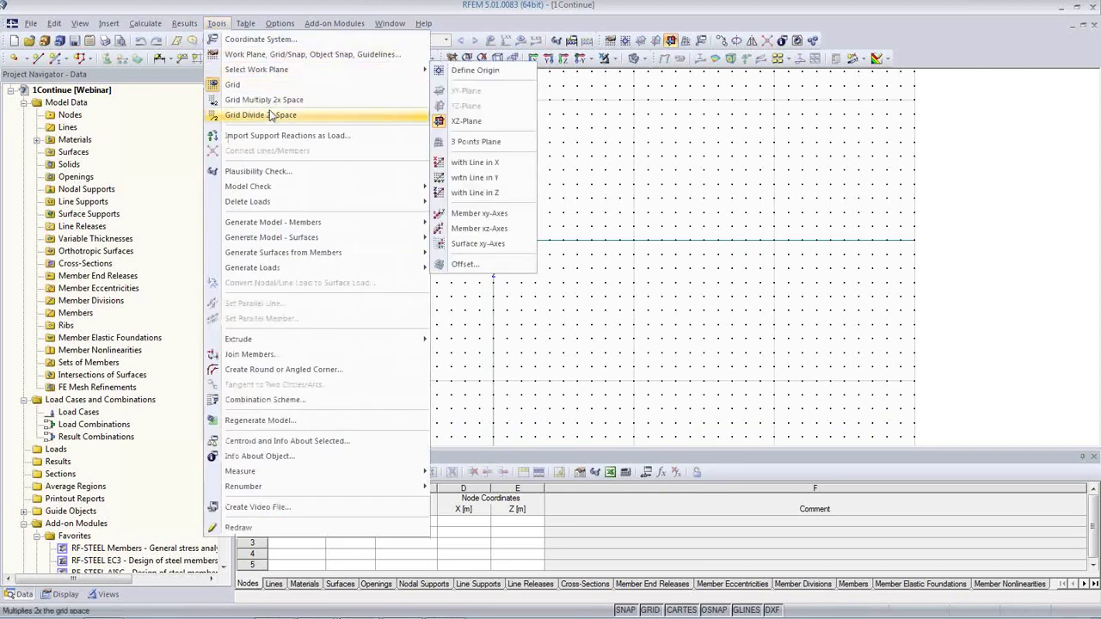
pyautogui.moveTo(271, 222)
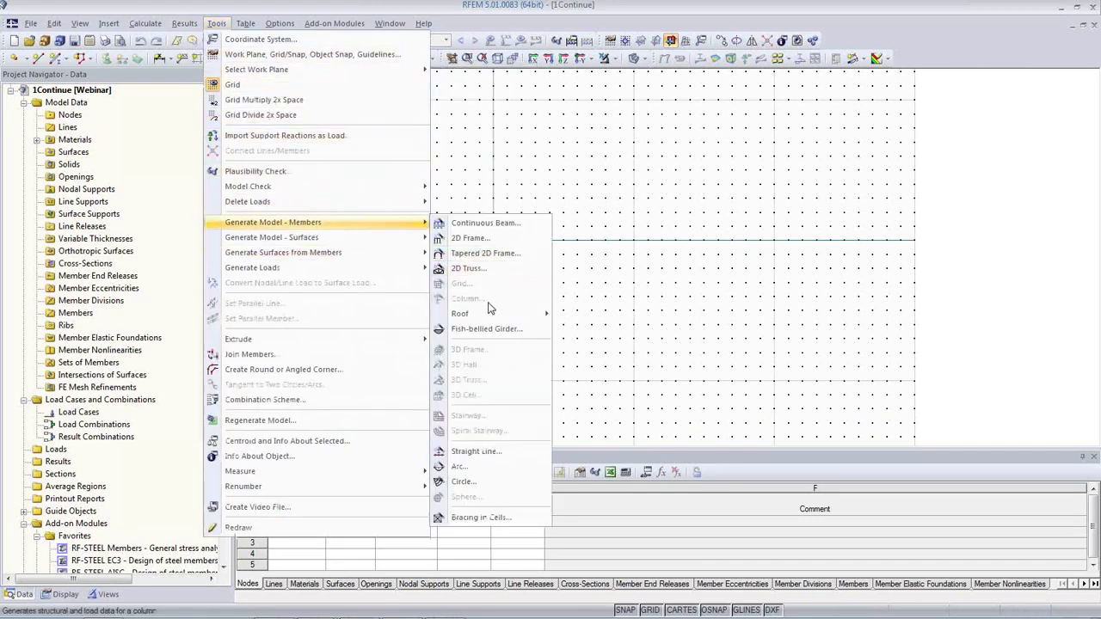
pyautogui.click(486, 223)
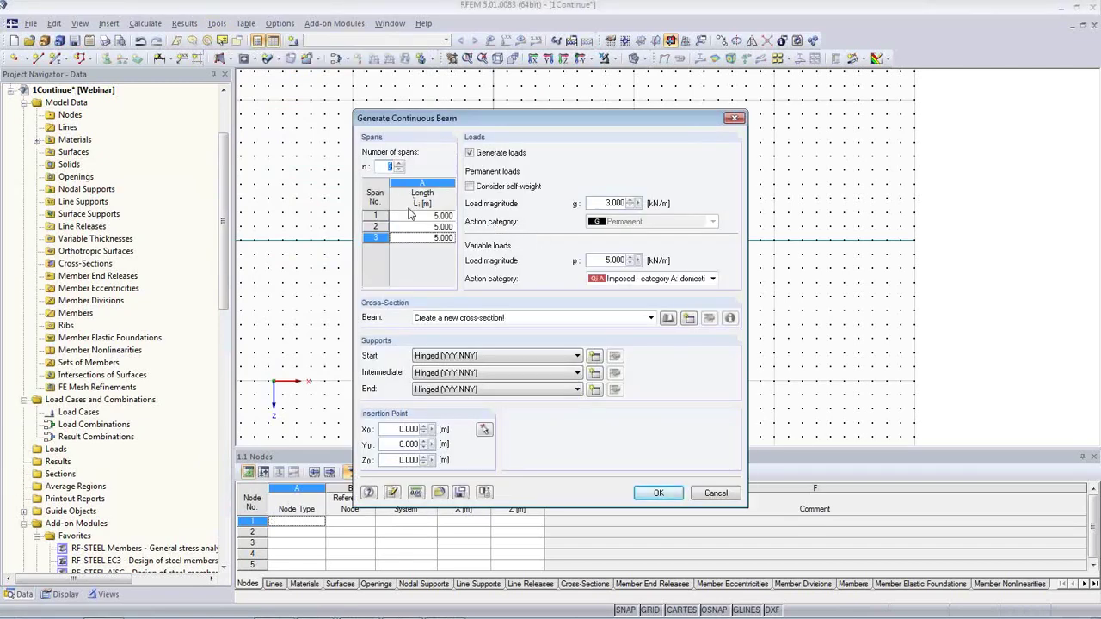
pyautogui.click(399, 164)
pyautogui.click(399, 170)
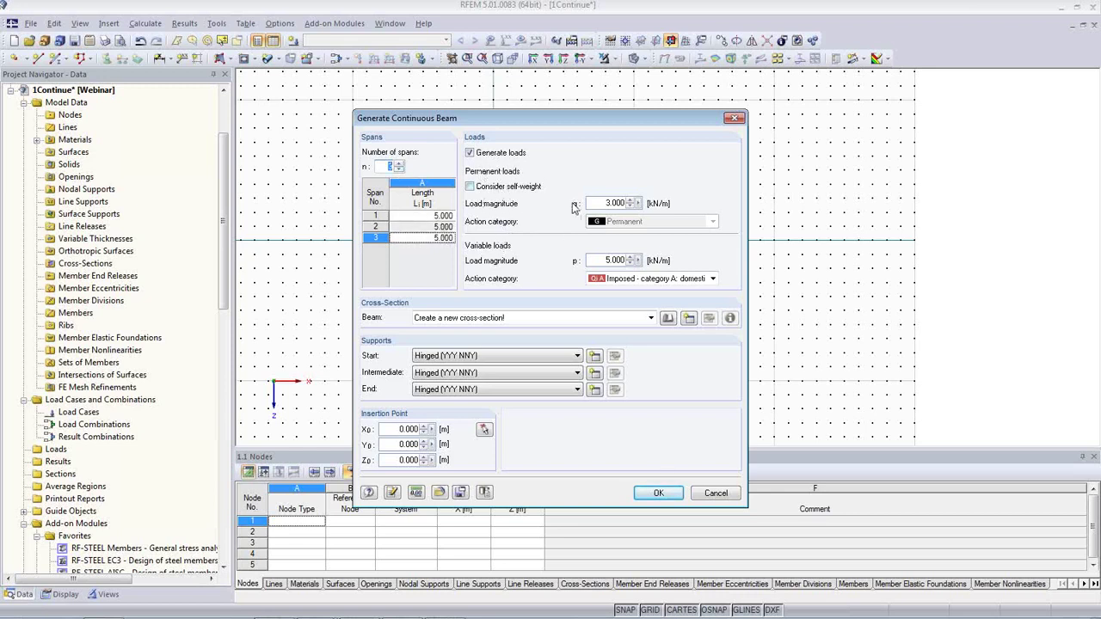
pyautogui.doubleClick(600, 204)
pyautogui.doubleClick(612, 260)
# Step: Define the beam's rectangular timber cross-section as 300 mm wide and 500 mm deep in Poplar and Softwood Timber C24
pyautogui.click(689, 317)
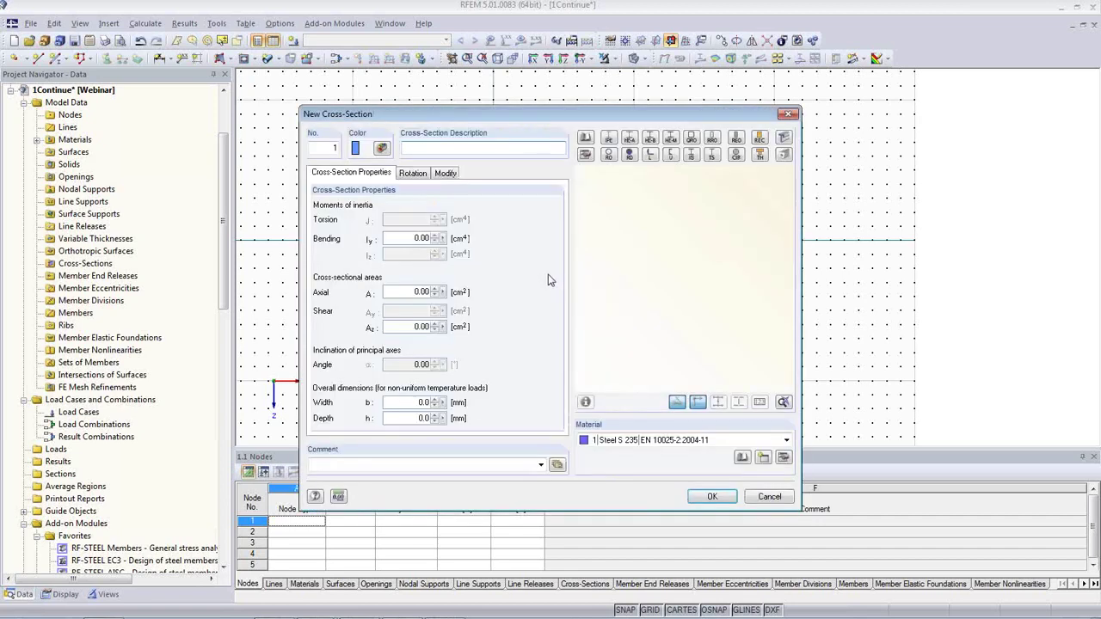
pyautogui.click(758, 154)
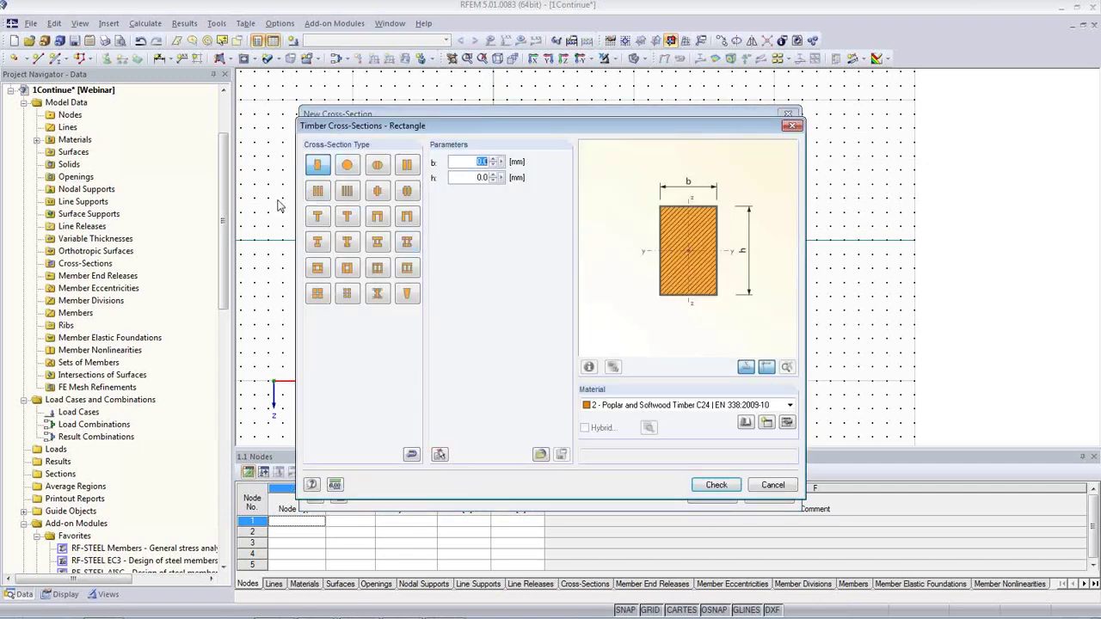
pyautogui.write('3')
pyautogui.press('Tab')
pyautogui.write('50')
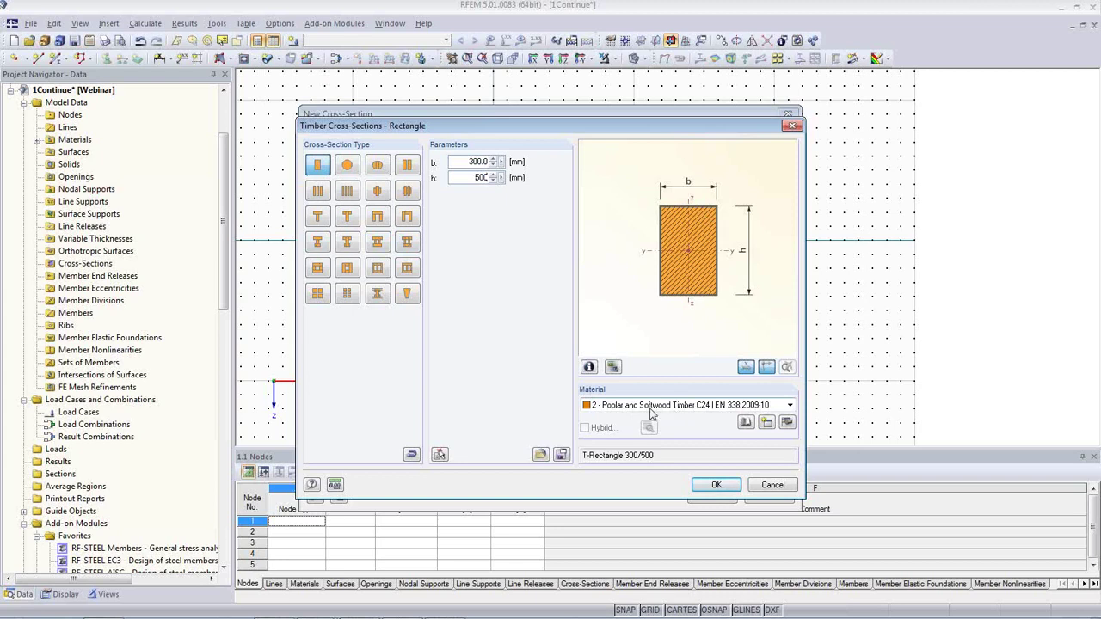
pyautogui.click(789, 405)
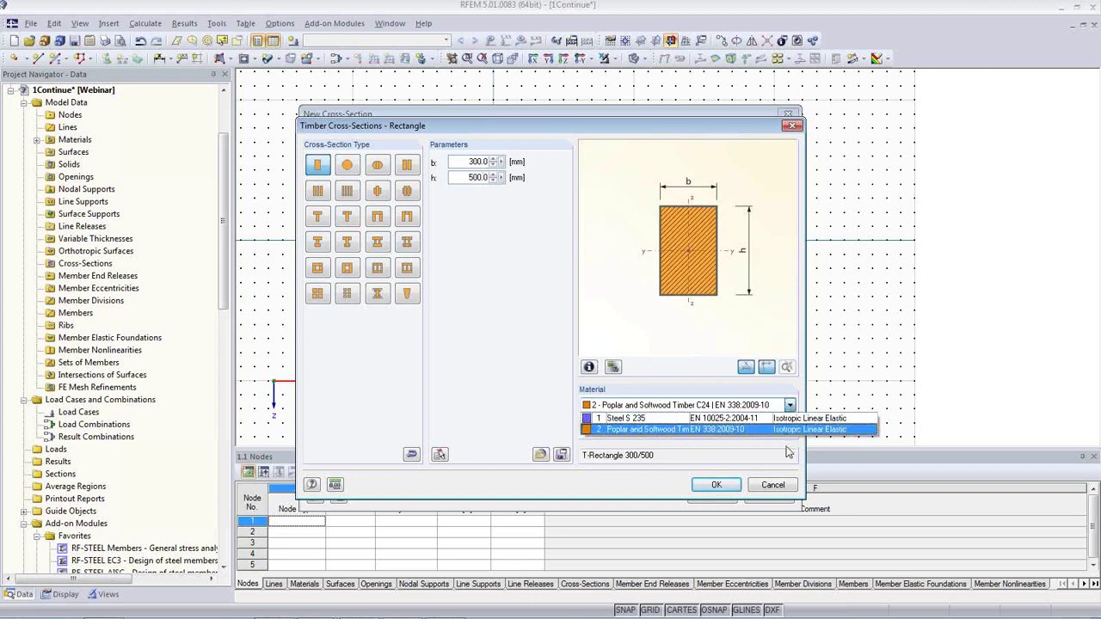
pyautogui.click(722, 429)
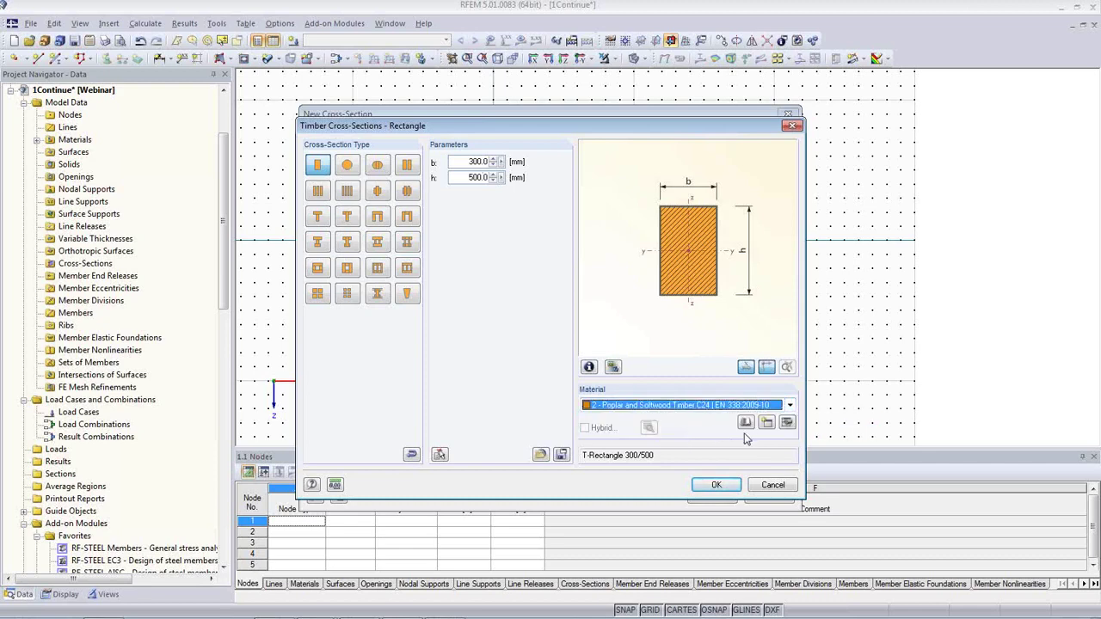
# Step: Review the C24 timber's constants and material library entry, and accept the material and the rectangular section
pyautogui.click(787, 422)
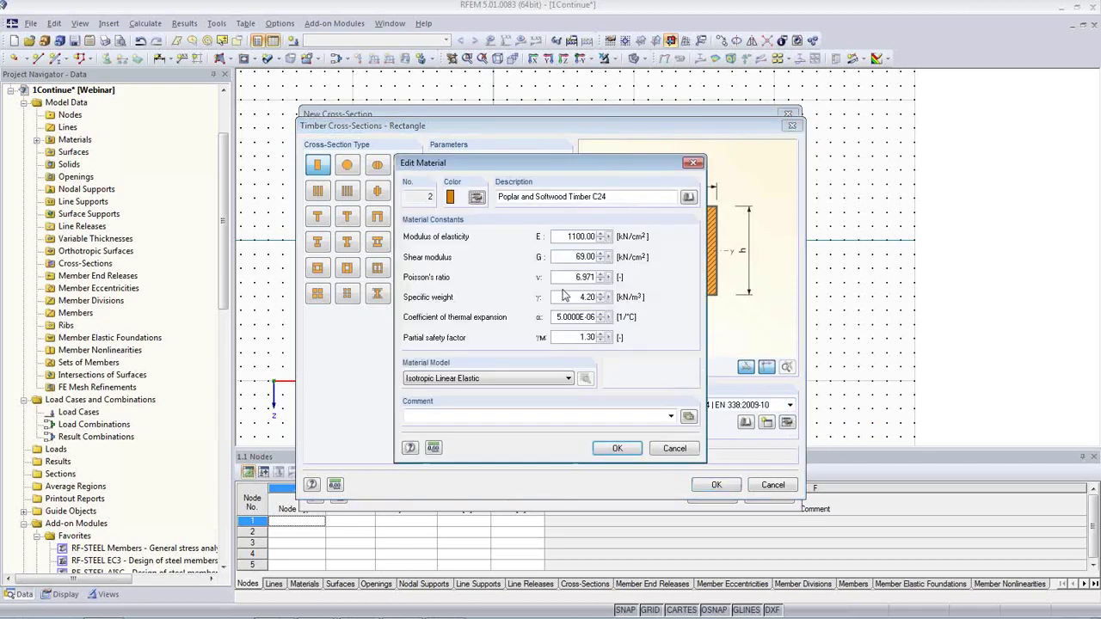
pyautogui.click(688, 198)
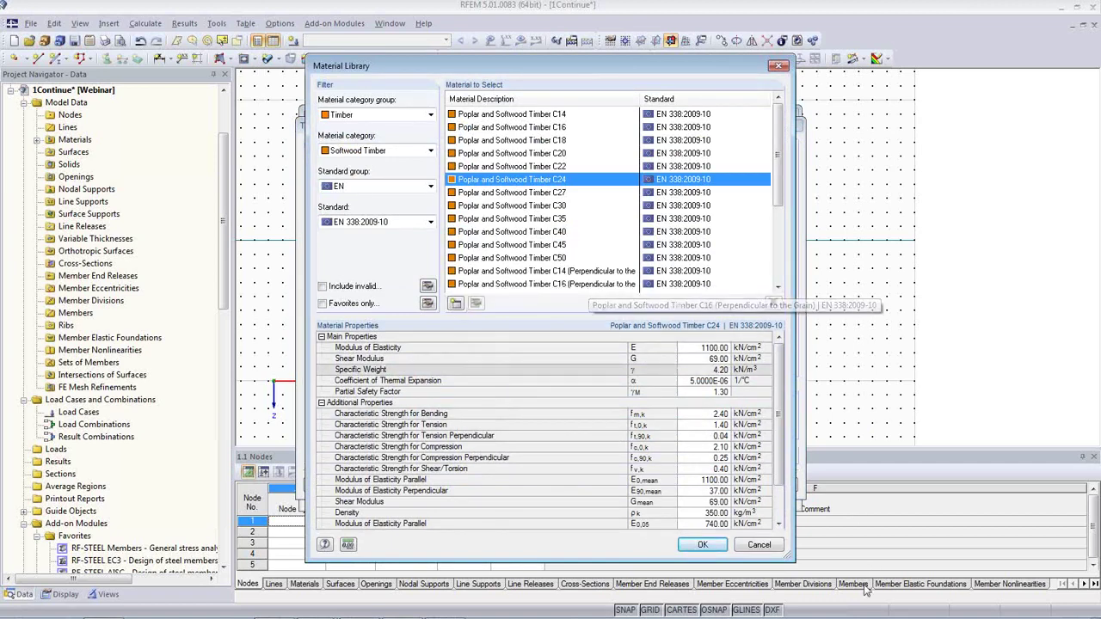
pyautogui.click(757, 548)
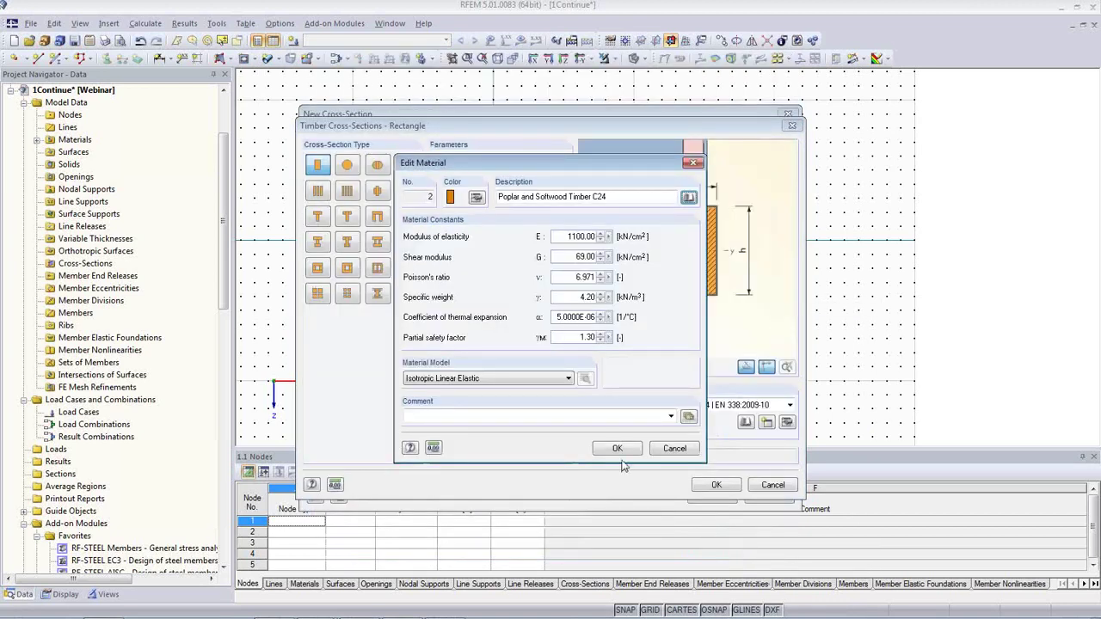
pyautogui.click(615, 448)
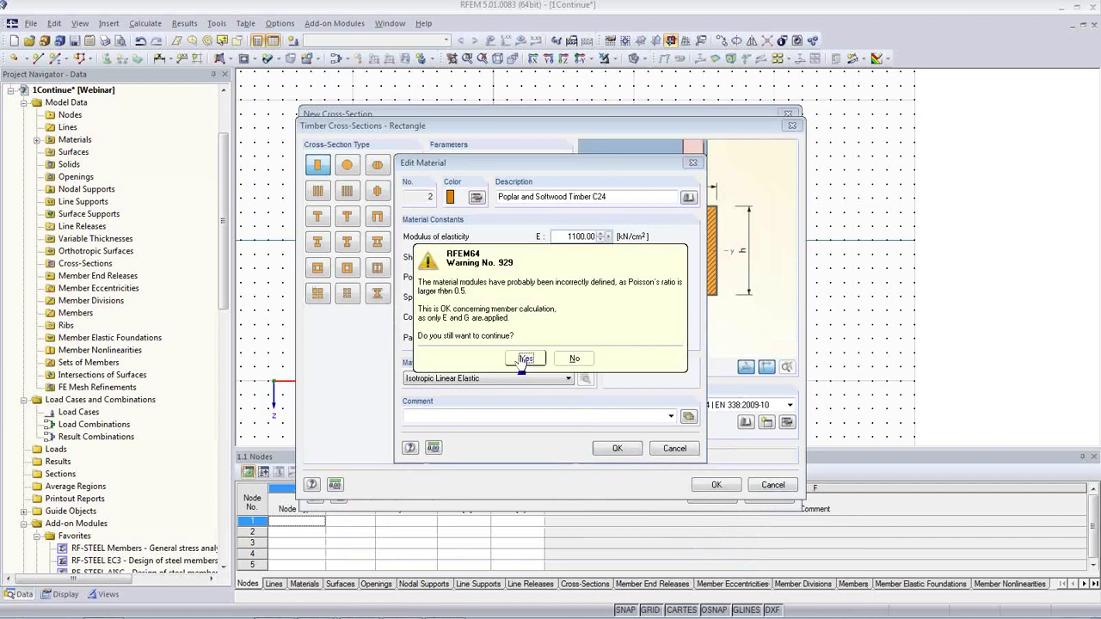
pyautogui.click(522, 358)
pyautogui.click(712, 486)
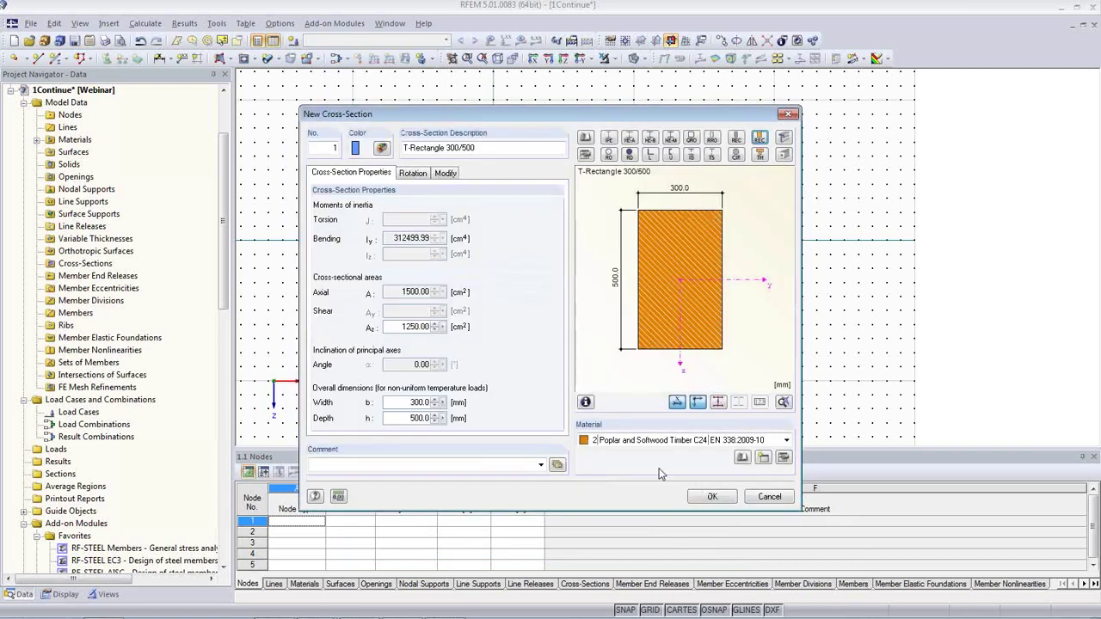
# Step: Examine the section properties and stress points of the T-Rectangle 300/500 cross-section
pyautogui.click(586, 402)
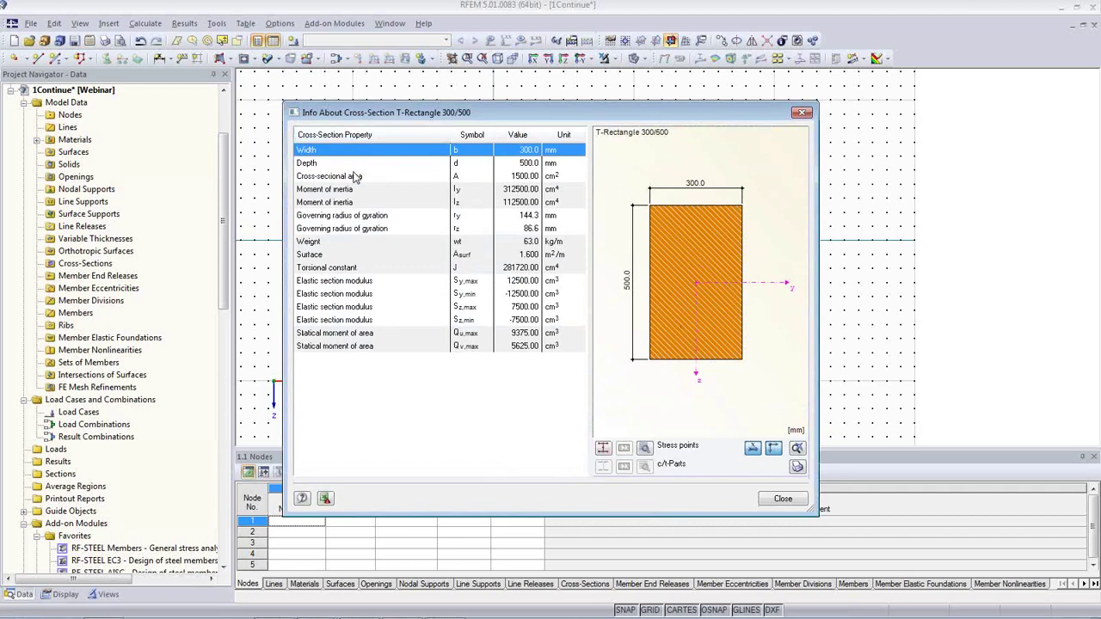
pyautogui.click(645, 449)
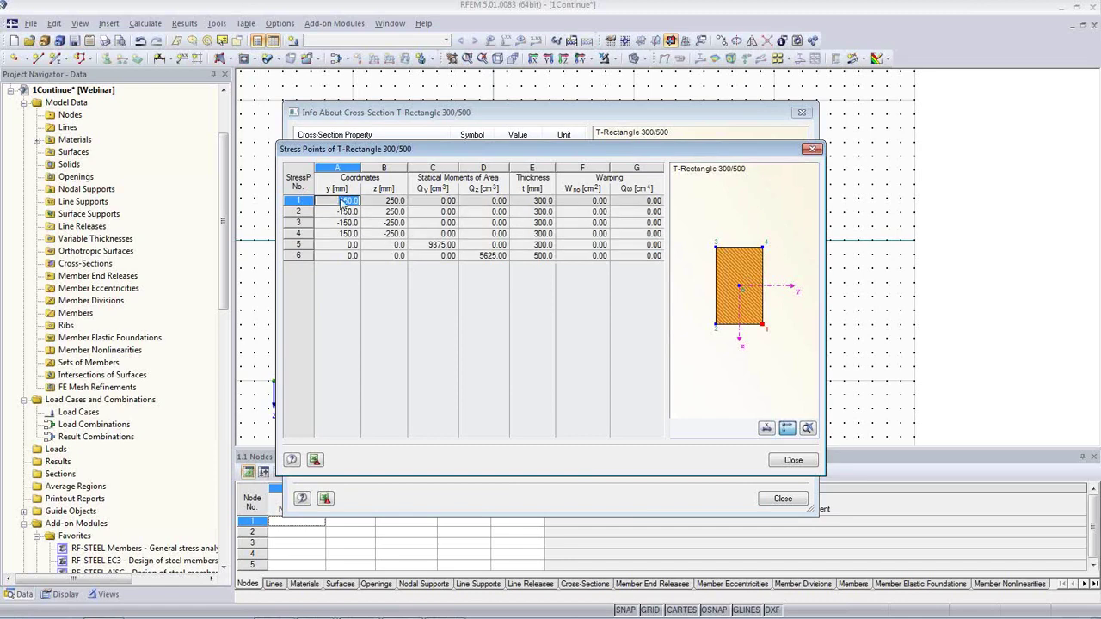
pyautogui.click(792, 461)
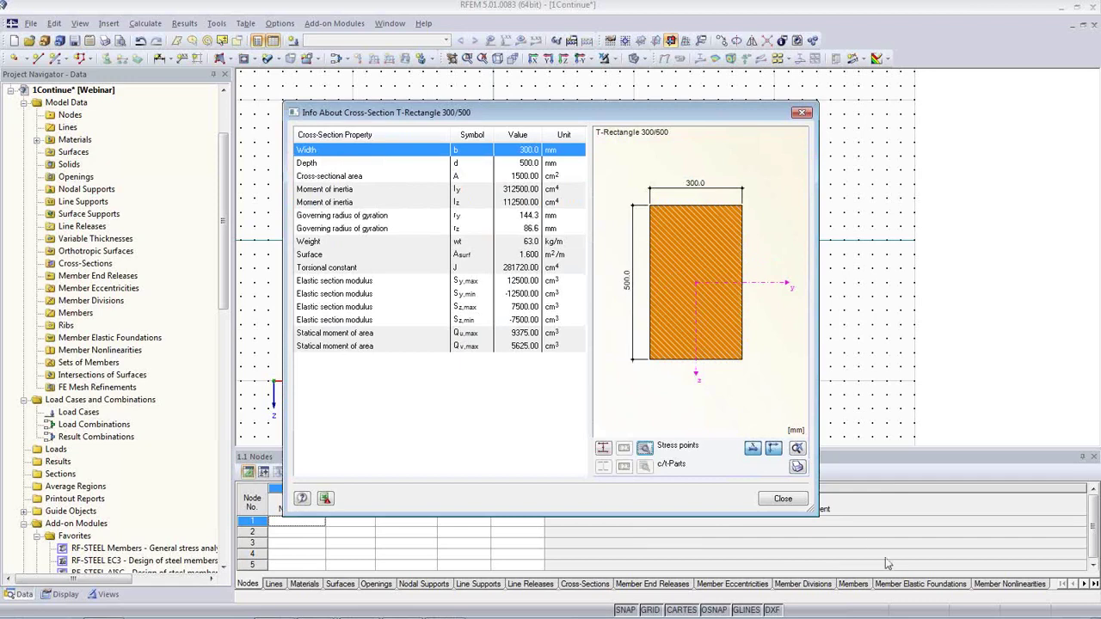
# Step: Generate the three-span continuous beam with the T-Rectangle 300/500 section and hide the work plane grid
pyautogui.click(783, 499)
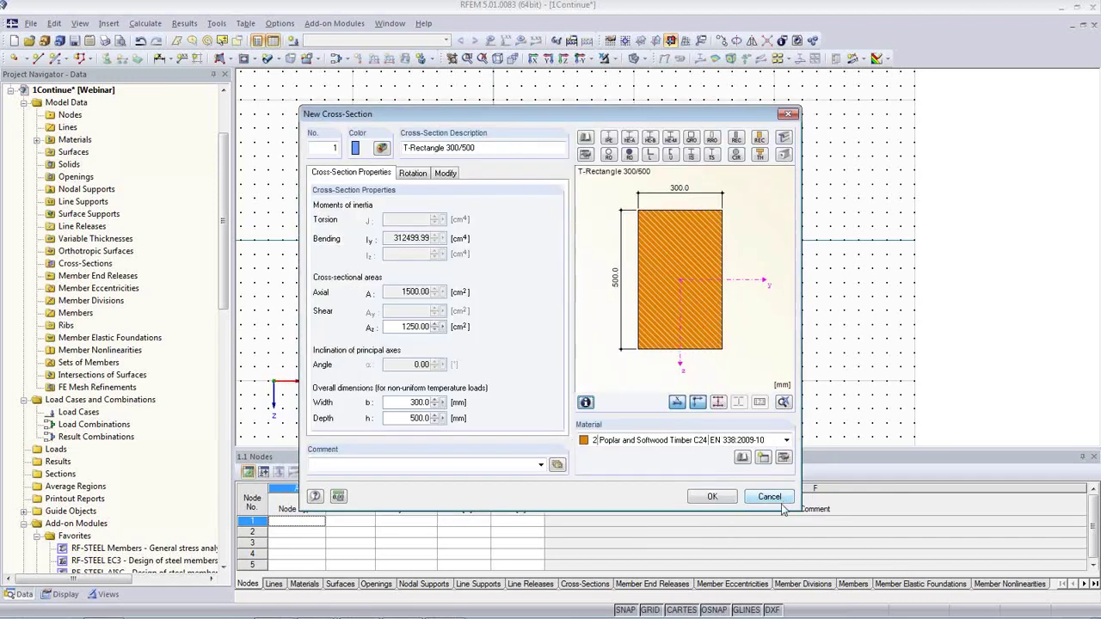
pyautogui.click(714, 498)
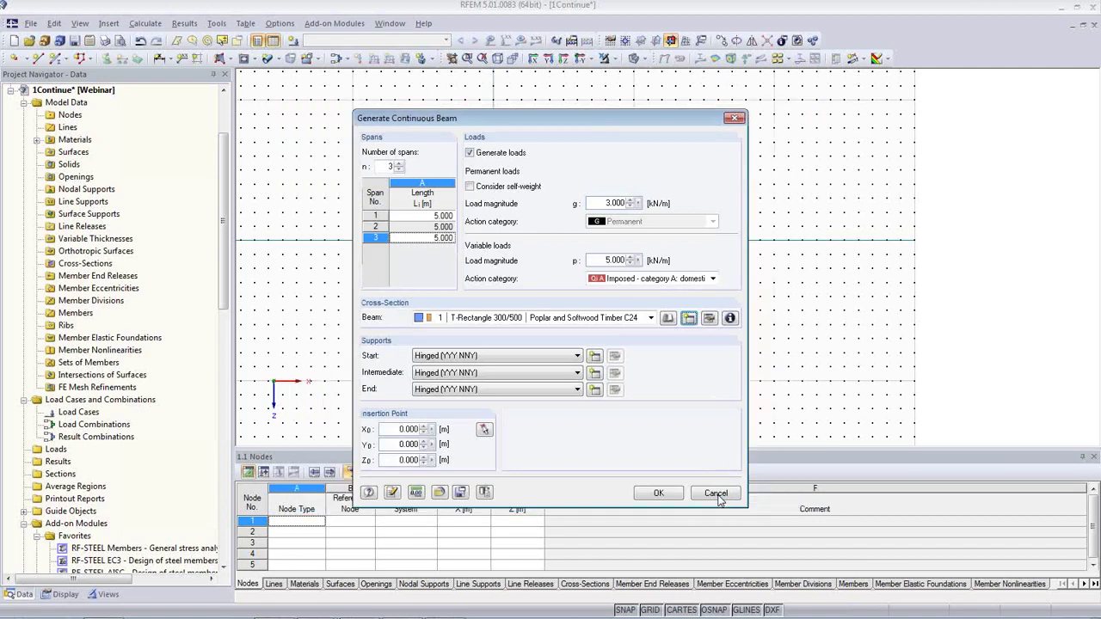
pyautogui.click(658, 494)
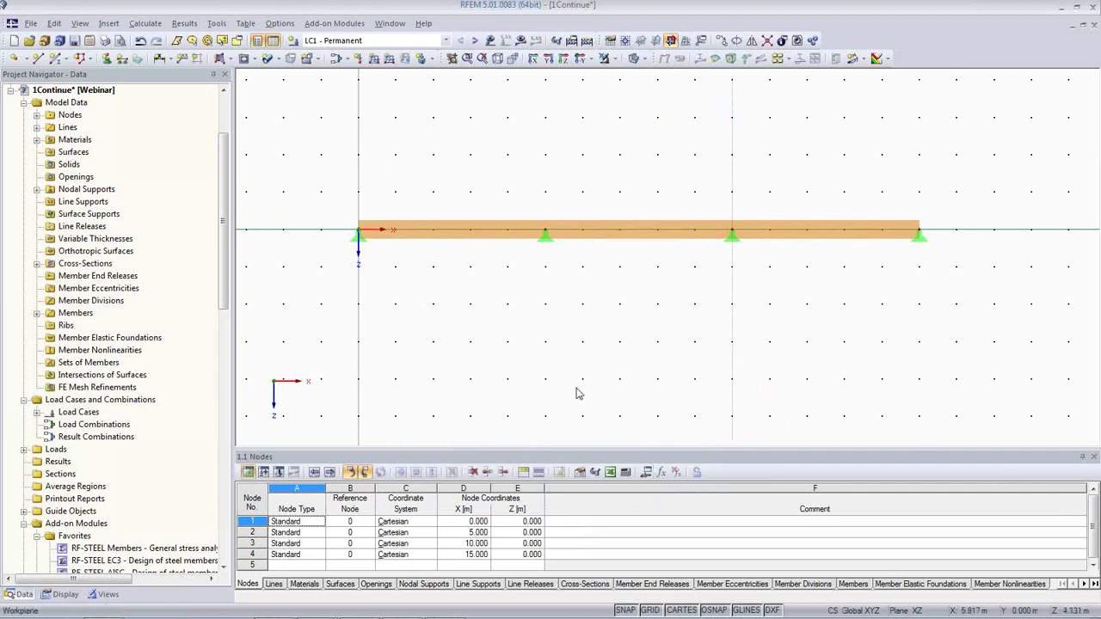
pyautogui.click(650, 610)
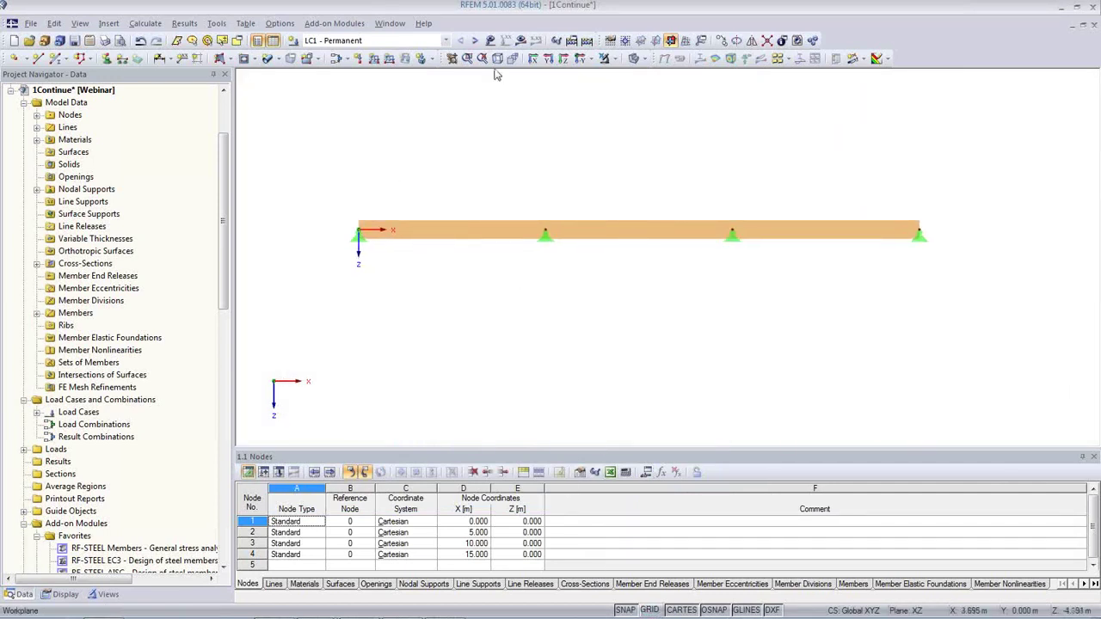
# Step: Display the generated loads of each load case on the beam, from LC1 Permanent through LC4
pyautogui.click(473, 40)
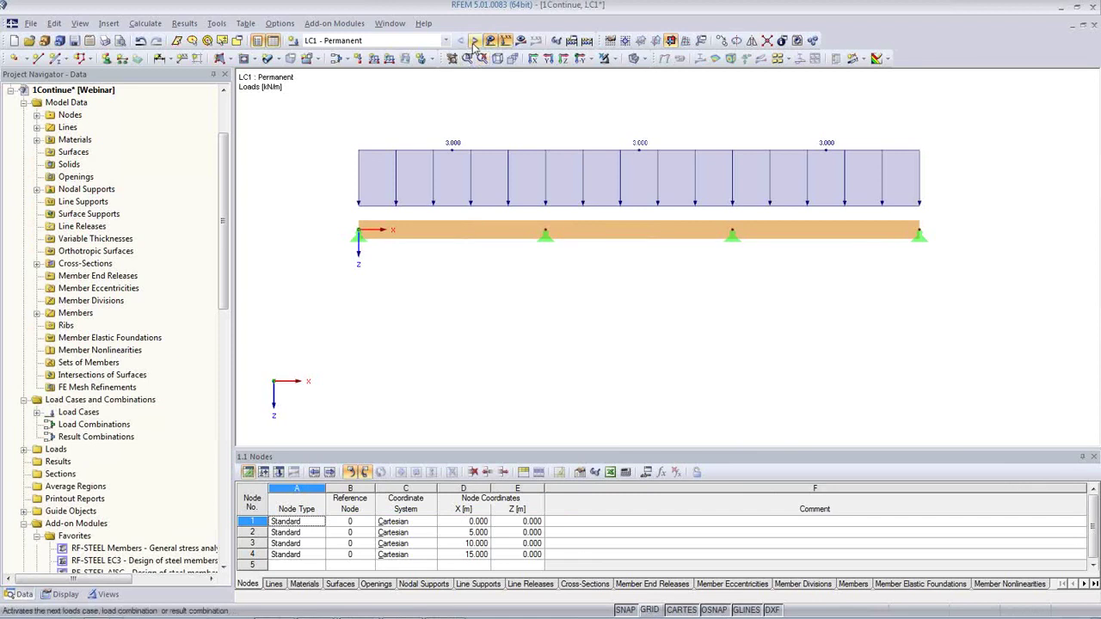
pyautogui.click(474, 41)
pyautogui.click(474, 41)
pyautogui.click(474, 40)
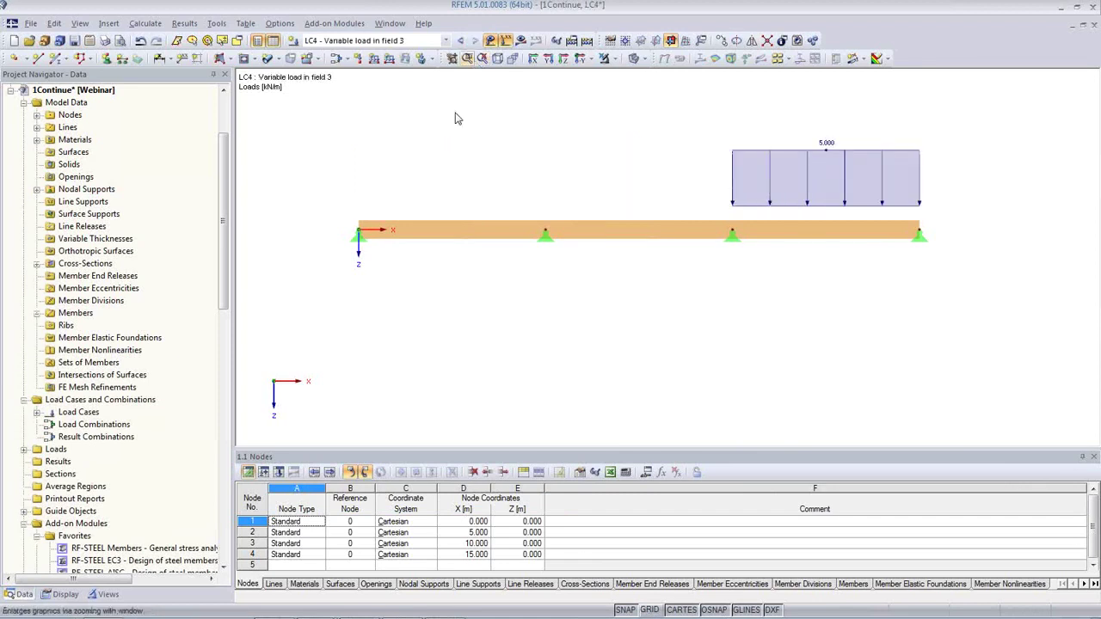
# Step: Set the model's general data to create load combinations automatically according to EN 1990 with the CEN national annex
pyautogui.rightClick(74, 92)
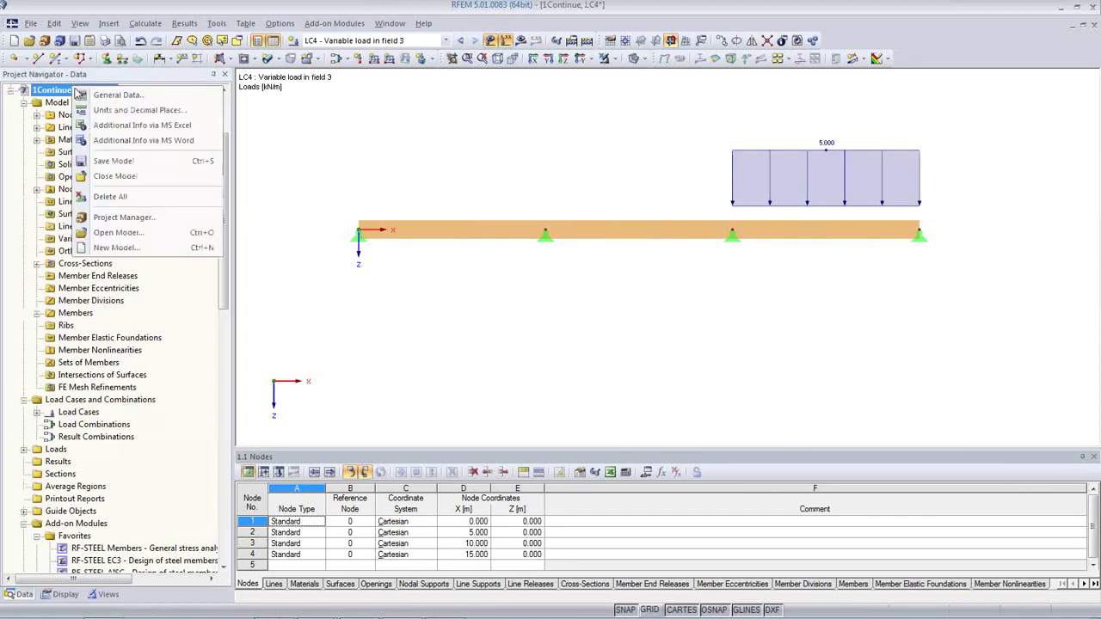
pyautogui.click(101, 96)
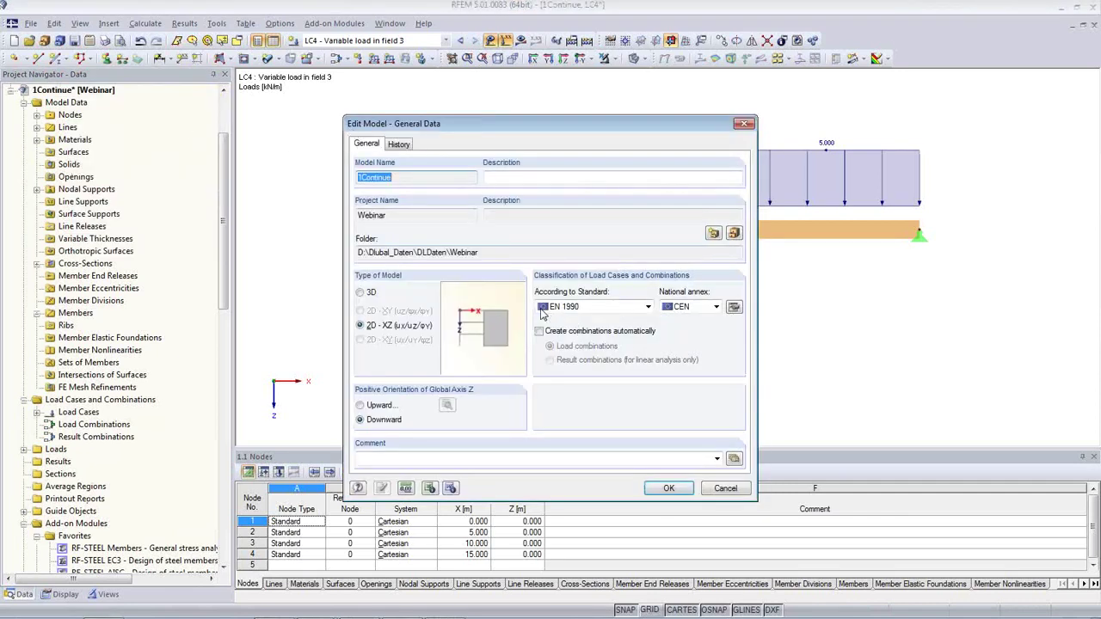
pyautogui.click(647, 307)
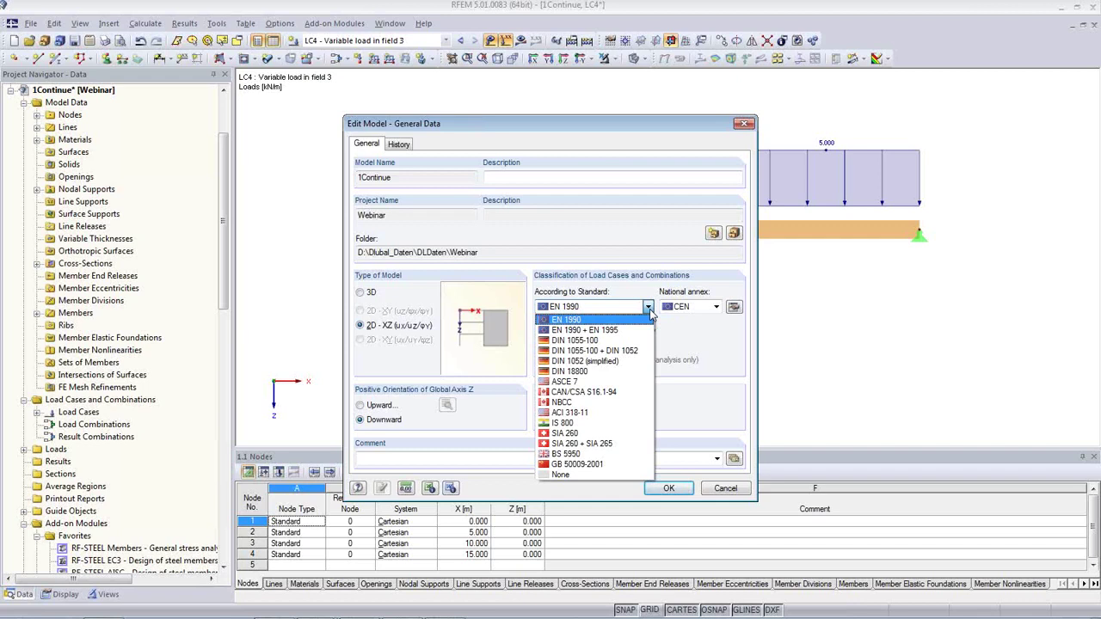
pyautogui.click(595, 318)
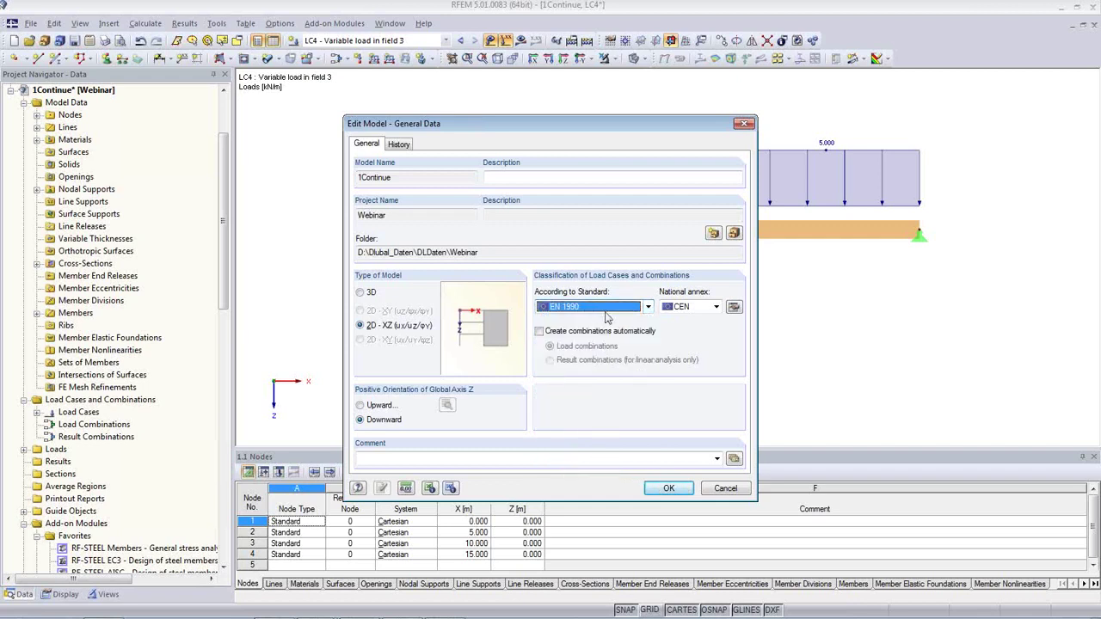
pyautogui.click(716, 307)
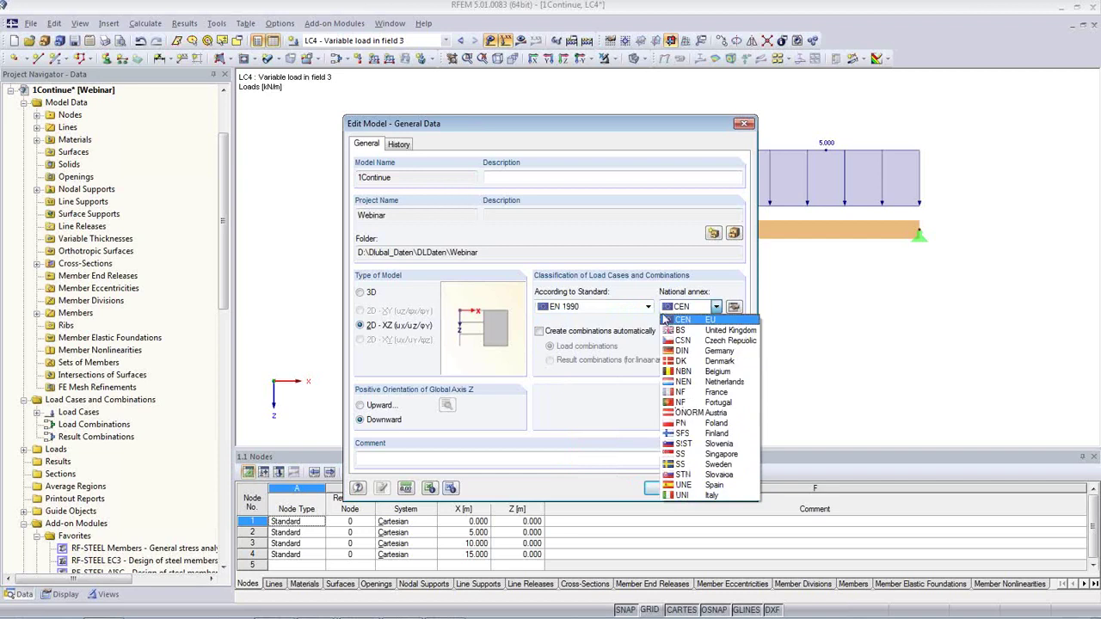
pyautogui.click(683, 319)
pyautogui.click(551, 335)
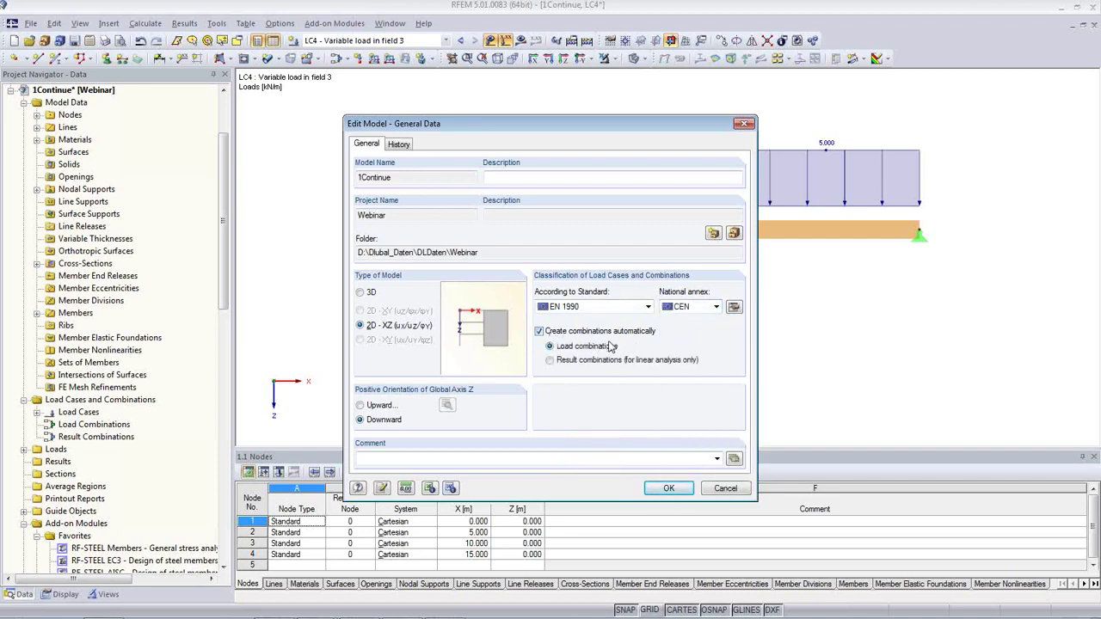
pyautogui.click(679, 496)
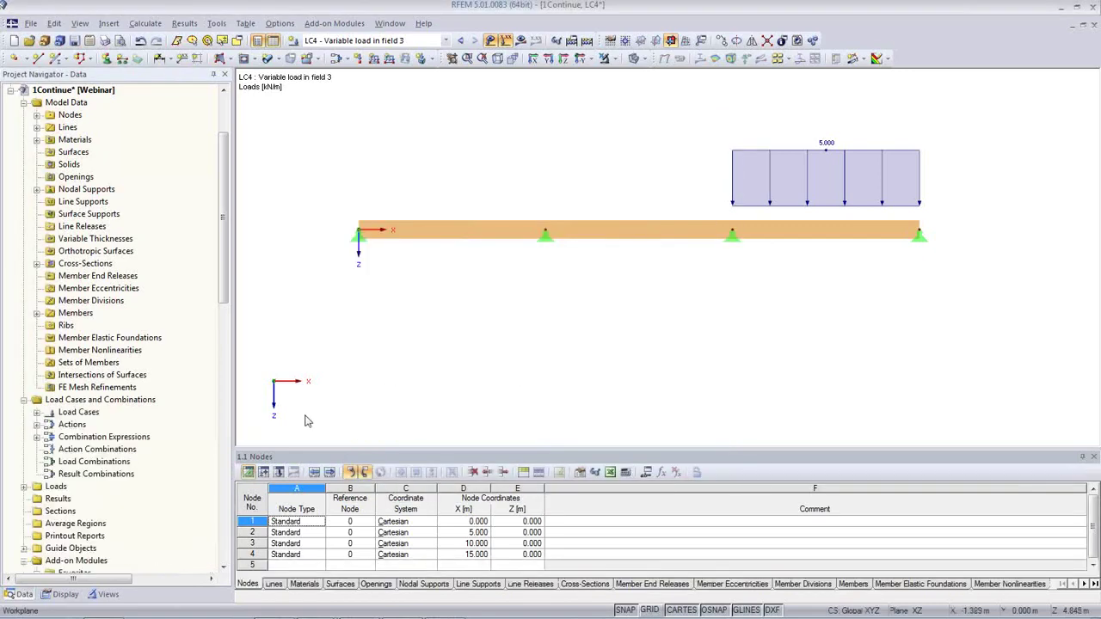
# Step: Enlarge the load cases table and compare the permanent and variable load cases with their loads on the beam
pyautogui.click(262, 474)
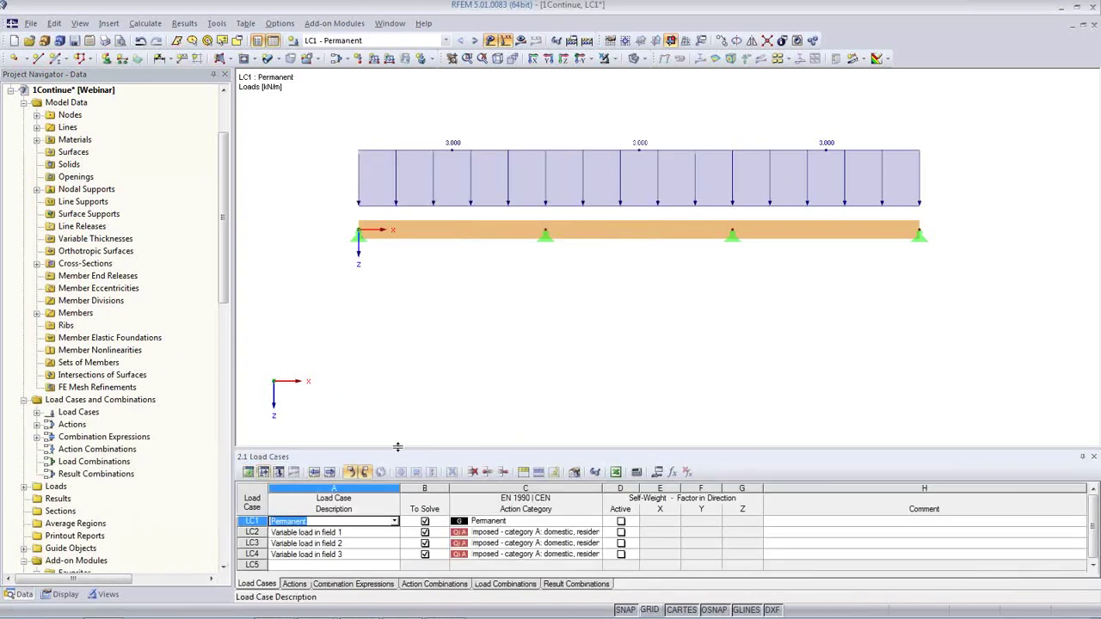
pyautogui.moveTo(397, 448); pyautogui.dragTo(379, 330)
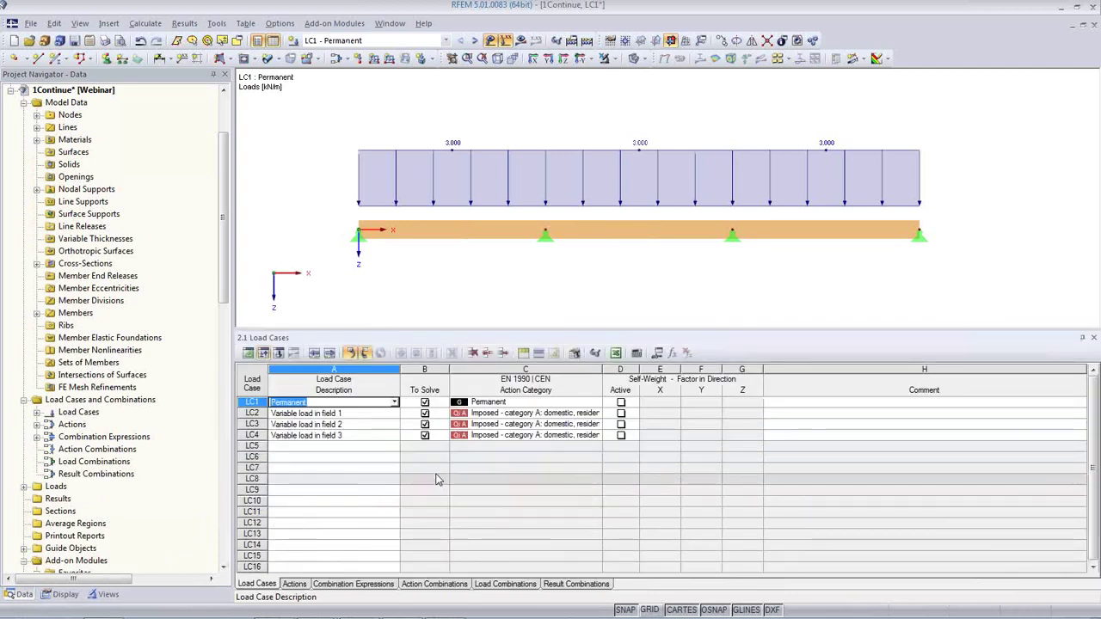
pyautogui.click(334, 413)
pyautogui.click(341, 424)
pyautogui.click(344, 435)
pyautogui.click(345, 425)
pyautogui.click(346, 415)
pyautogui.click(347, 402)
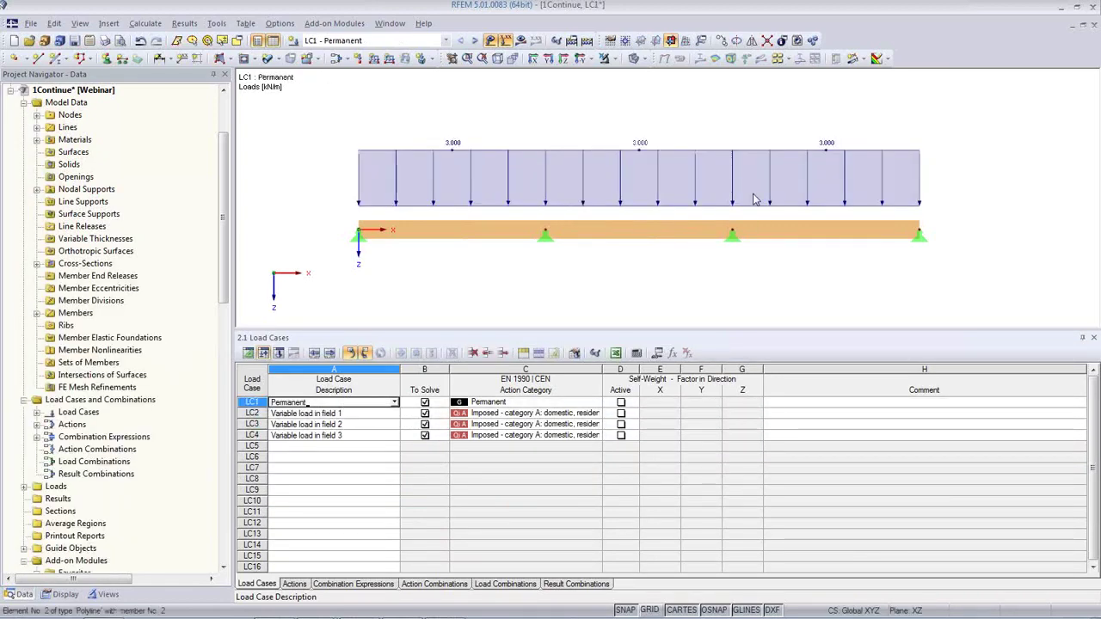
pyautogui.press('Down')
pyautogui.press('Down')
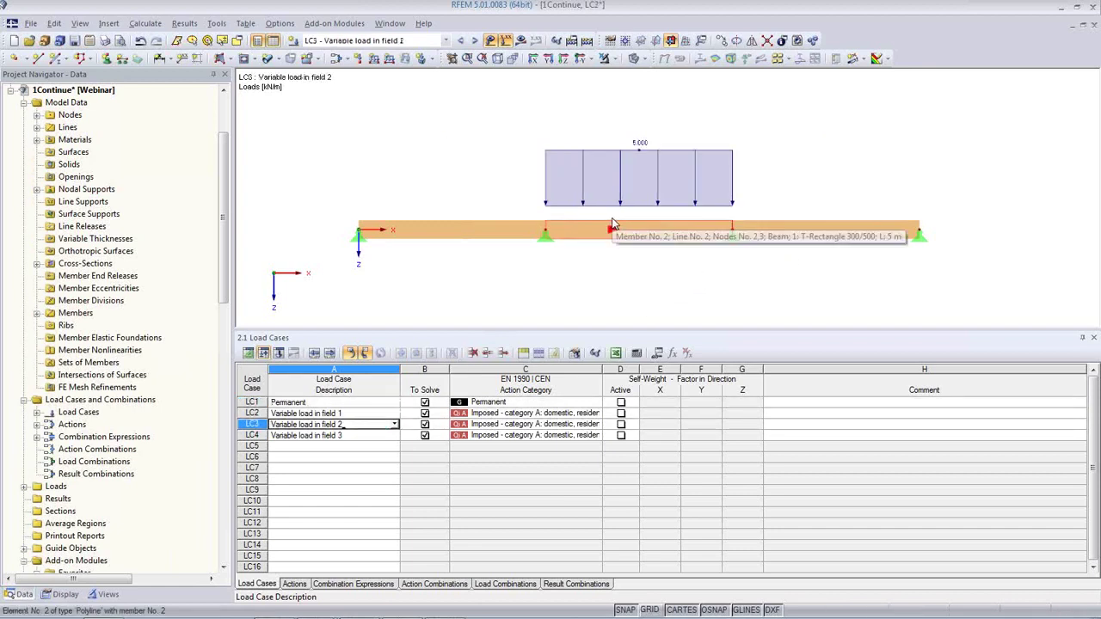
# Step: Go through the automatically generated load combinations and examine their factors and the factored loads on the beam
pyautogui.click(490, 587)
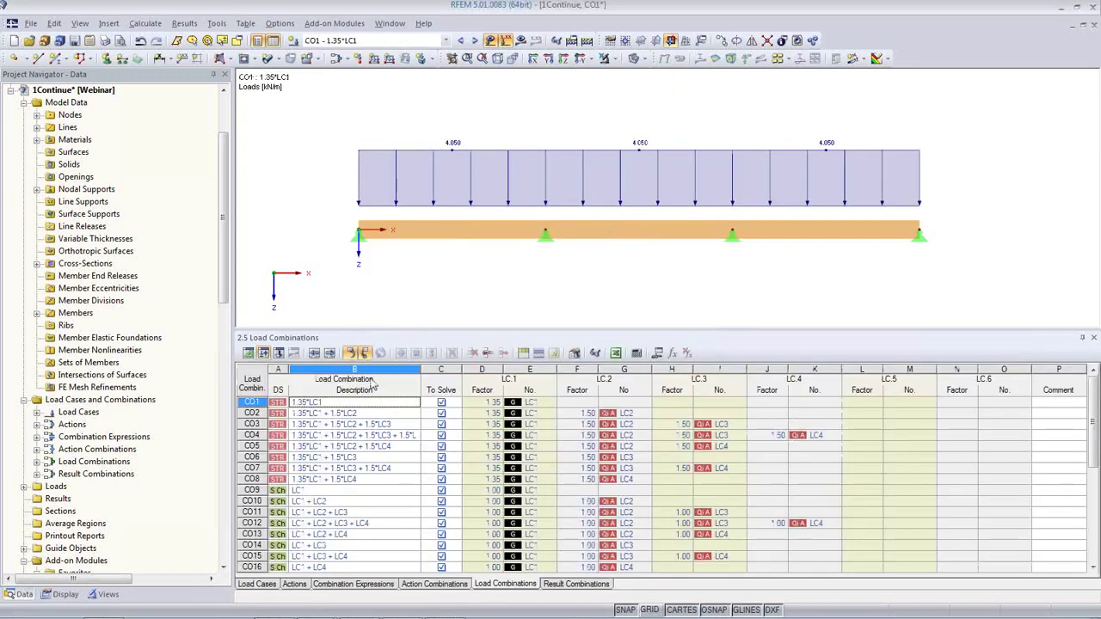
pyautogui.press('Down')
pyautogui.press('Down')
pyautogui.press('Down')
pyautogui.press('Down')
pyautogui.press('Down')
pyautogui.press('Down')
pyautogui.press('Up')
pyautogui.press('Up')
pyautogui.press('Up')
pyautogui.press('Up')
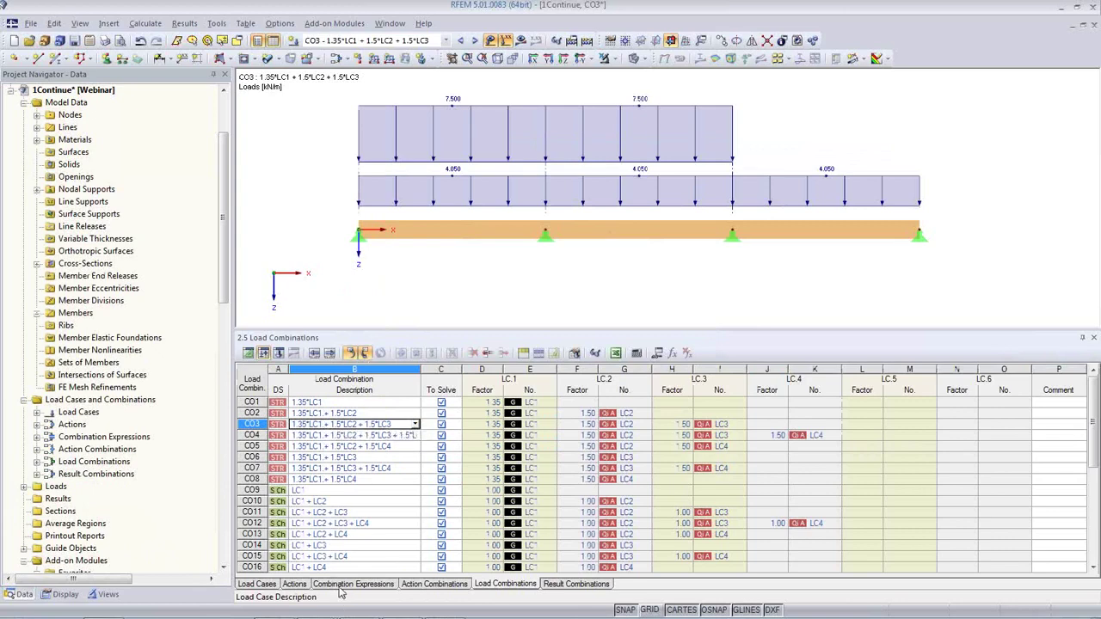
# Step: Deactivate the SLS combination expressions, keeping only ULS (STR/GEO) in use, and regenerate the load combinations
pyautogui.click(353, 584)
pyautogui.click(420, 425)
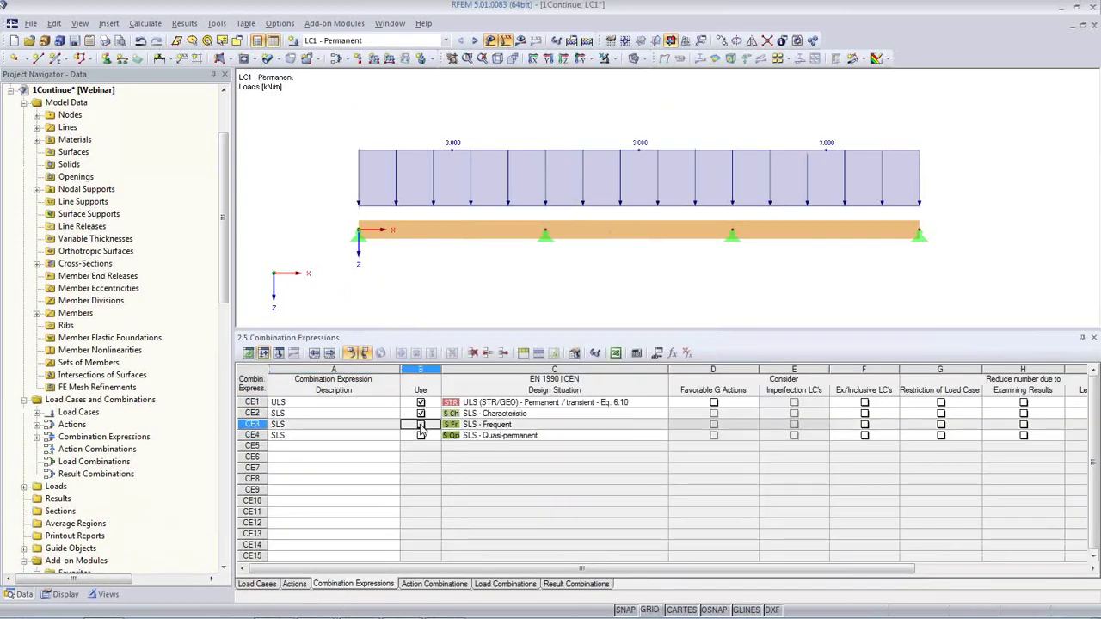
pyautogui.click(420, 413)
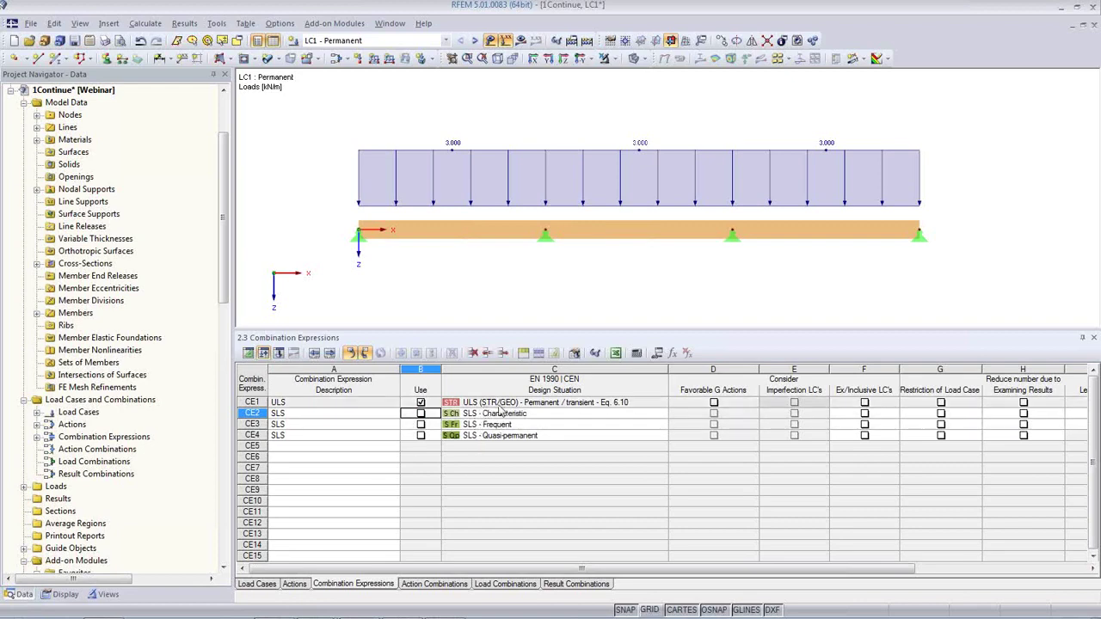
pyautogui.click(505, 583)
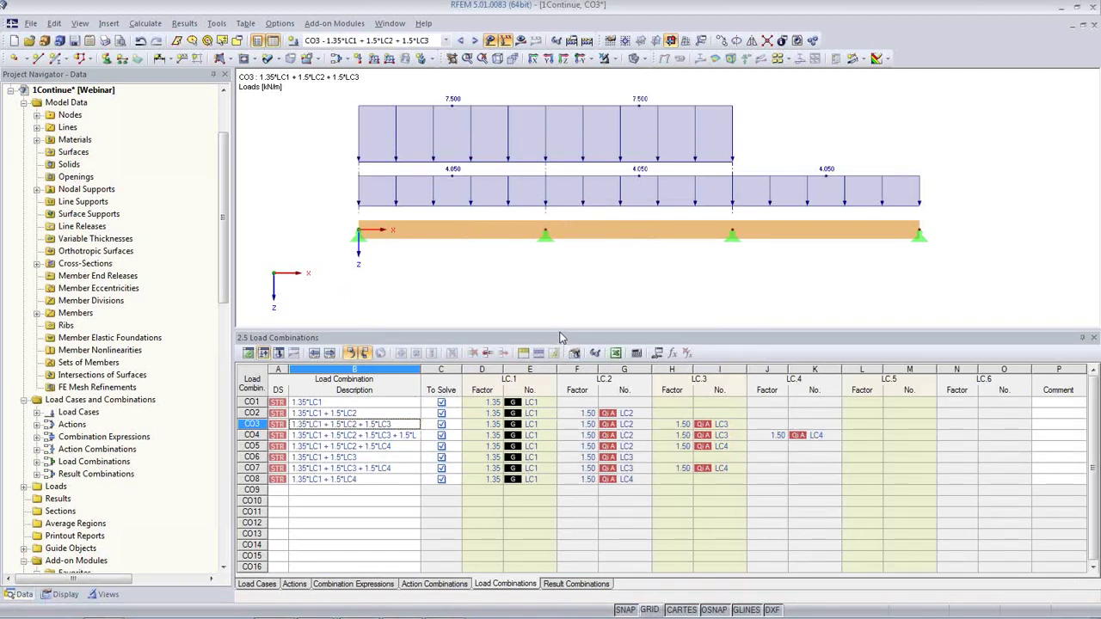
# Step: Restore the table's smaller height and set the X coordinate of the beam's end node 4 to 16 m
pyautogui.moveTo(559, 330); pyautogui.dragTo(547, 449)
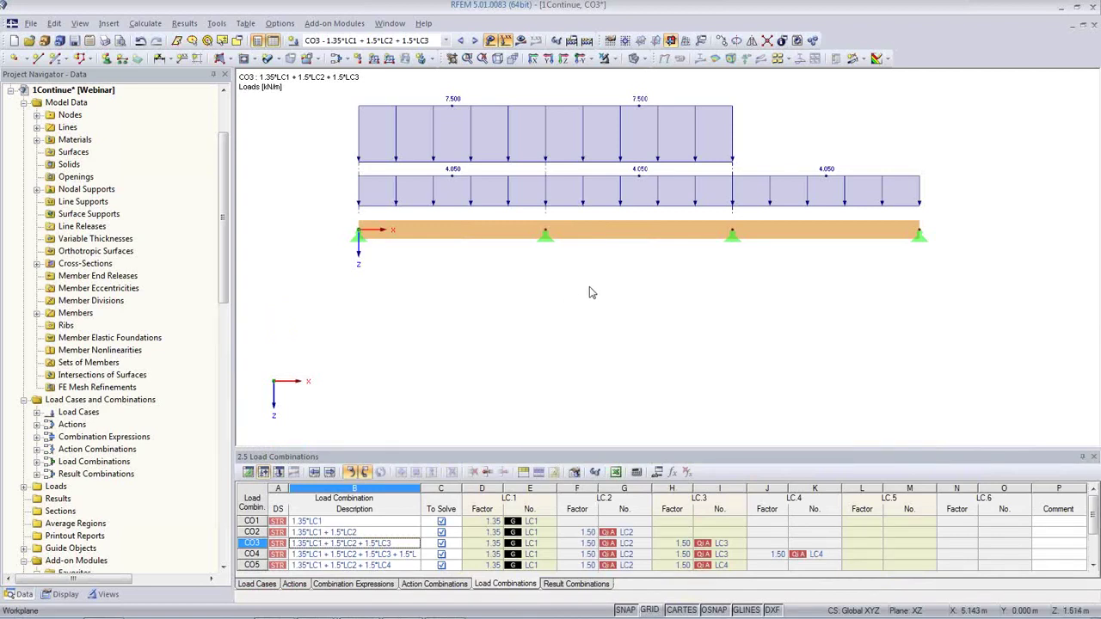
pyautogui.moveTo(590, 290); pyautogui.dragTo(576, 323, button='middle')
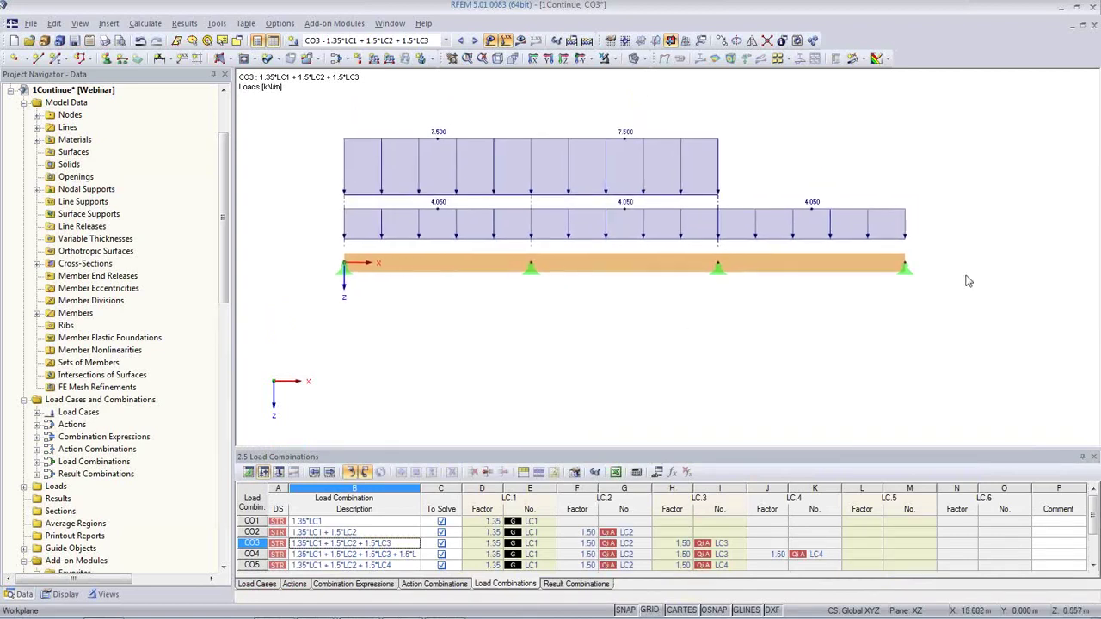
pyautogui.doubleClick(906, 268)
pyautogui.moveTo(430, 315); pyautogui.dragTo(484, 316)
pyautogui.write('16')
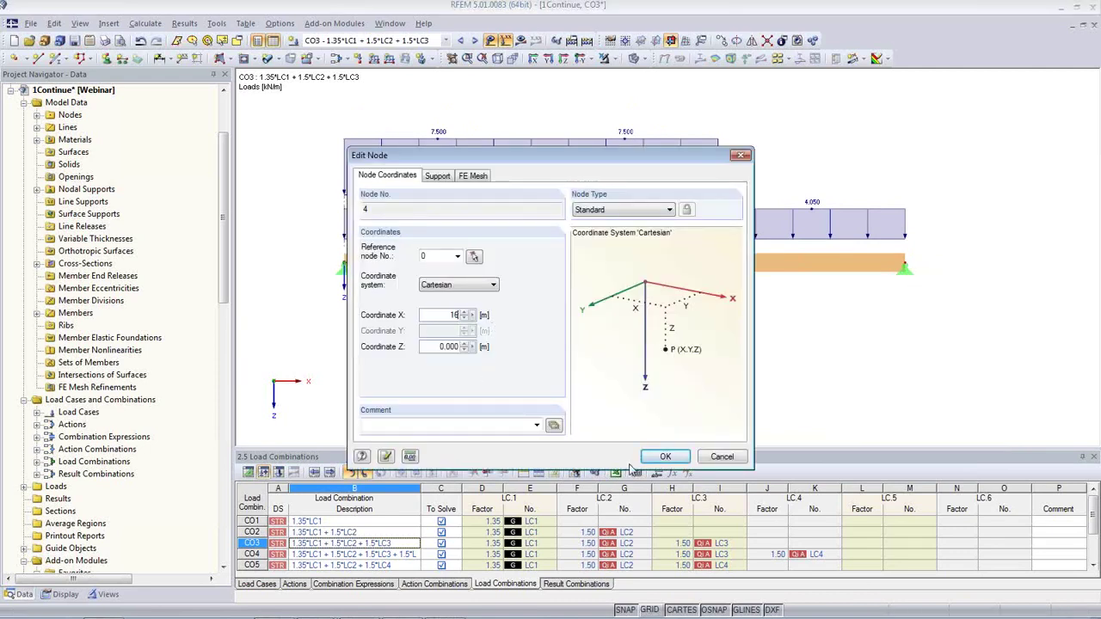
pyautogui.click(665, 455)
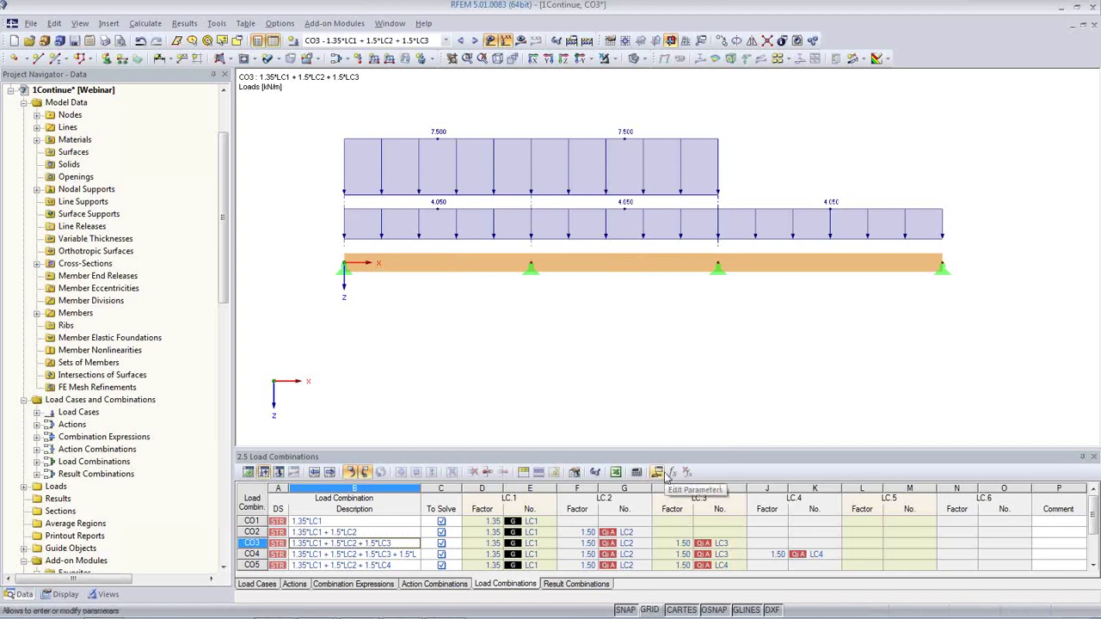
# Step: Open the model's parameter list and define a length parameter named Span1 with a value of 3 m
pyautogui.click(248, 473)
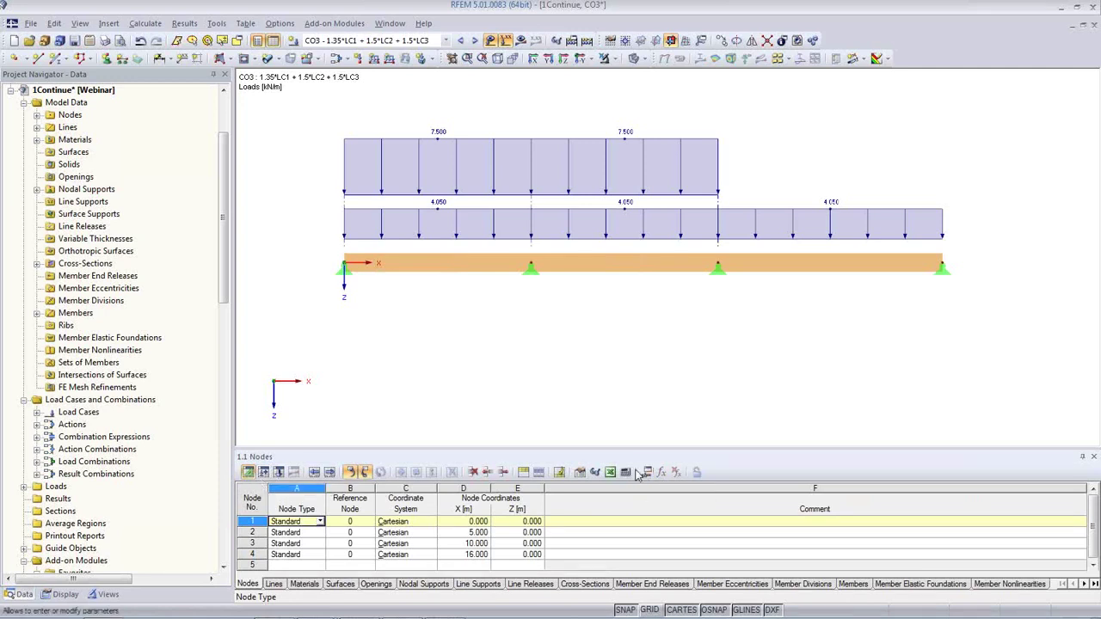
pyautogui.click(54, 24)
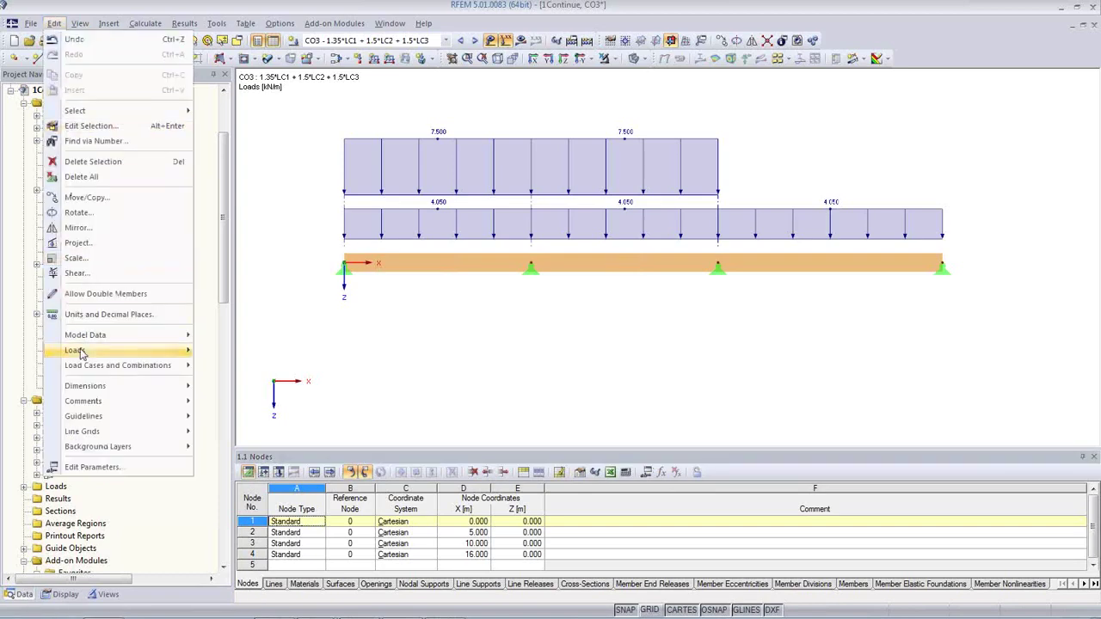
pyautogui.click(94, 466)
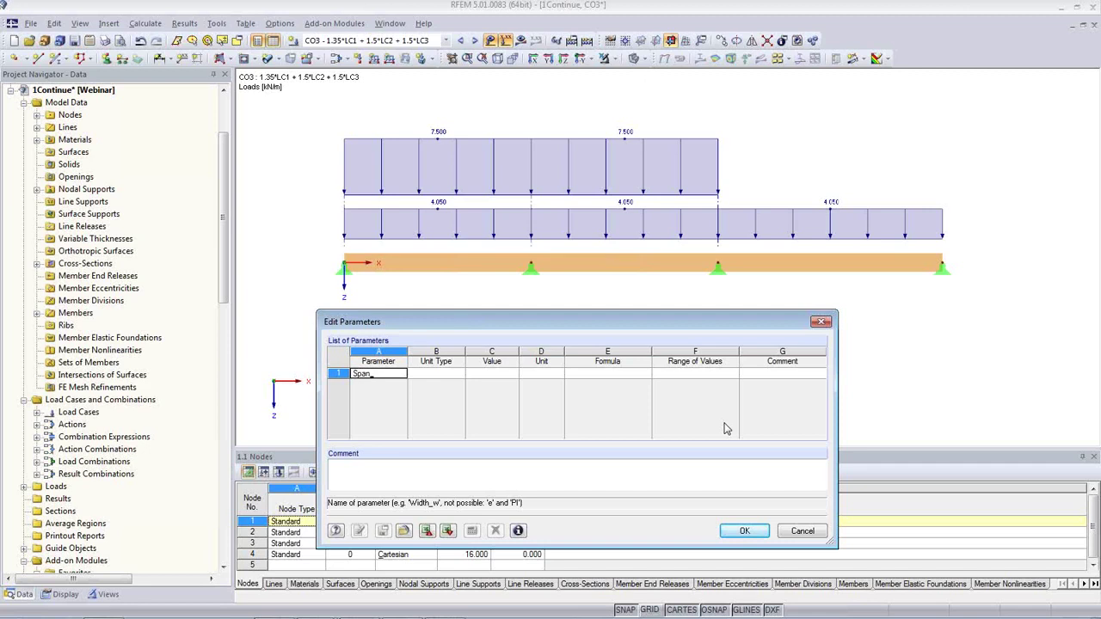
pyautogui.press('Return')
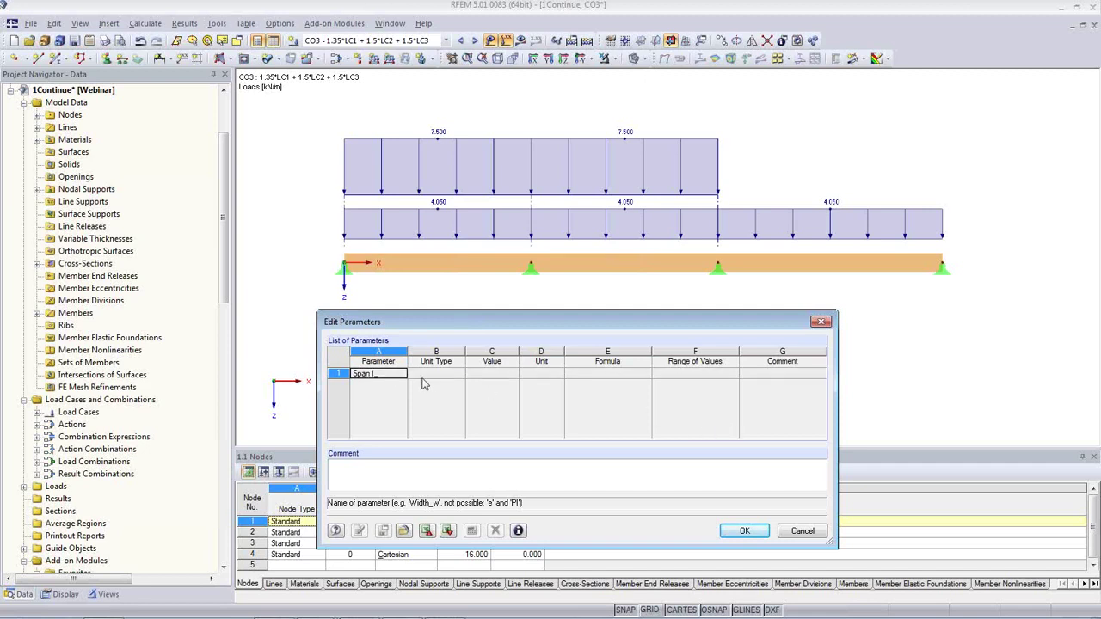
pyautogui.click(497, 374)
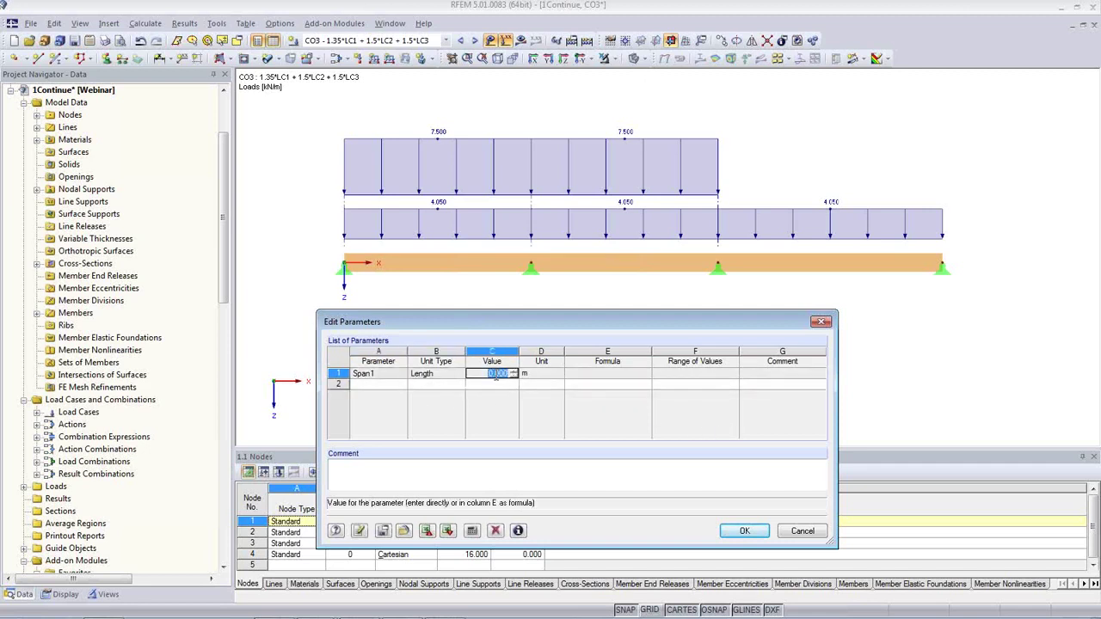
pyautogui.write('3')
# Step: Add a second length parameter named SpanMid with a value of 4 m
pyautogui.click(376, 385)
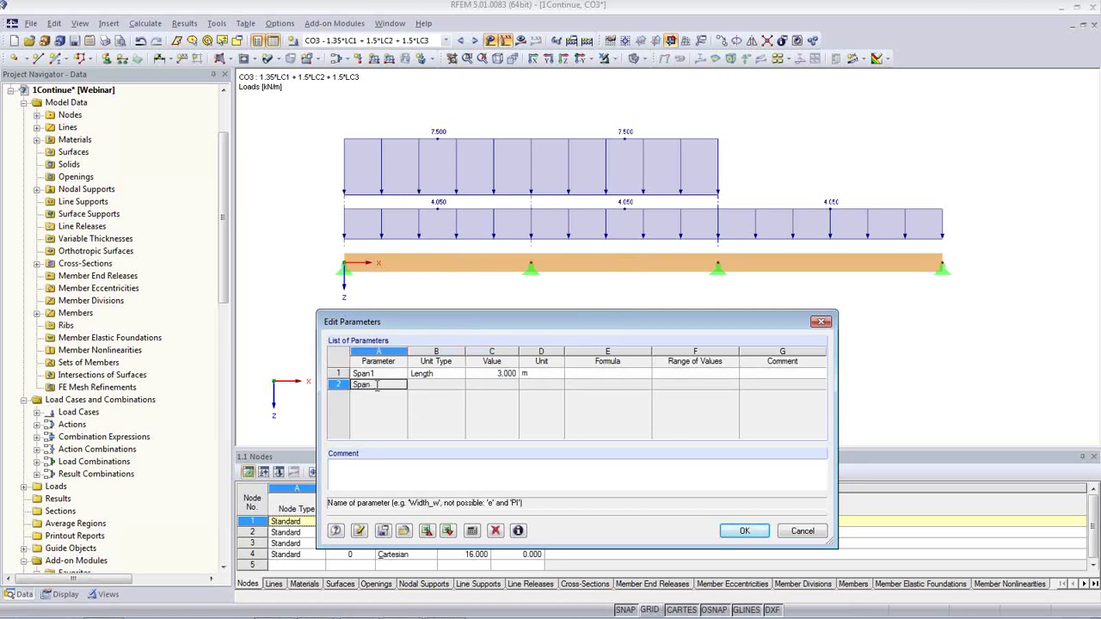
pyautogui.press('Return')
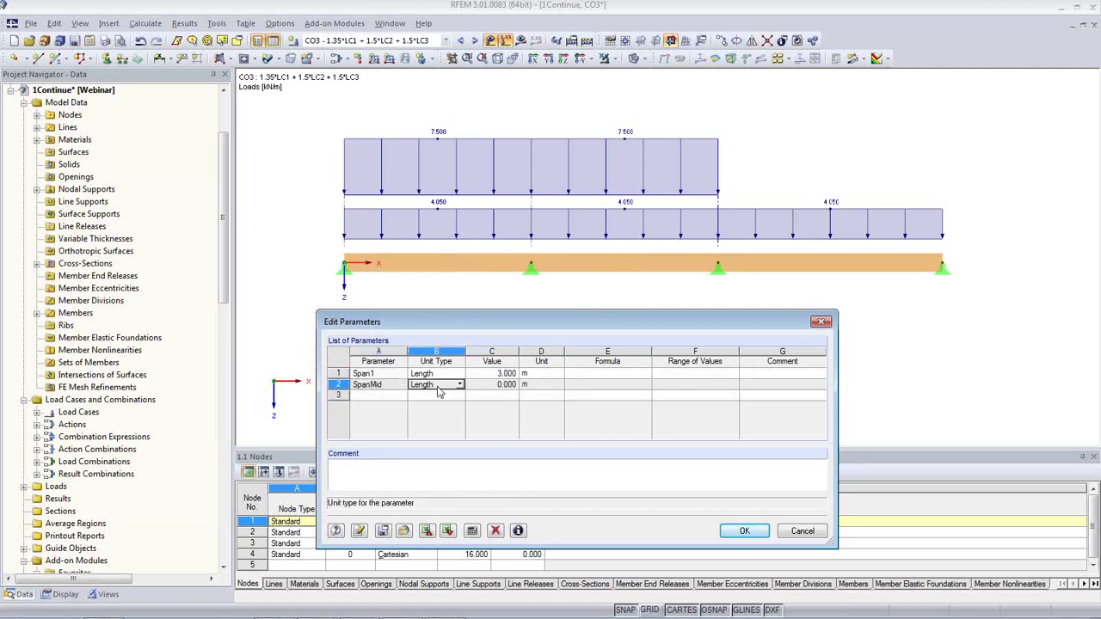
pyautogui.press('Return')
pyautogui.write('4')
pyautogui.press('Return')
# Step: Add a third length parameter named Span2 with a value of 5 m
pyautogui.click(394, 395)
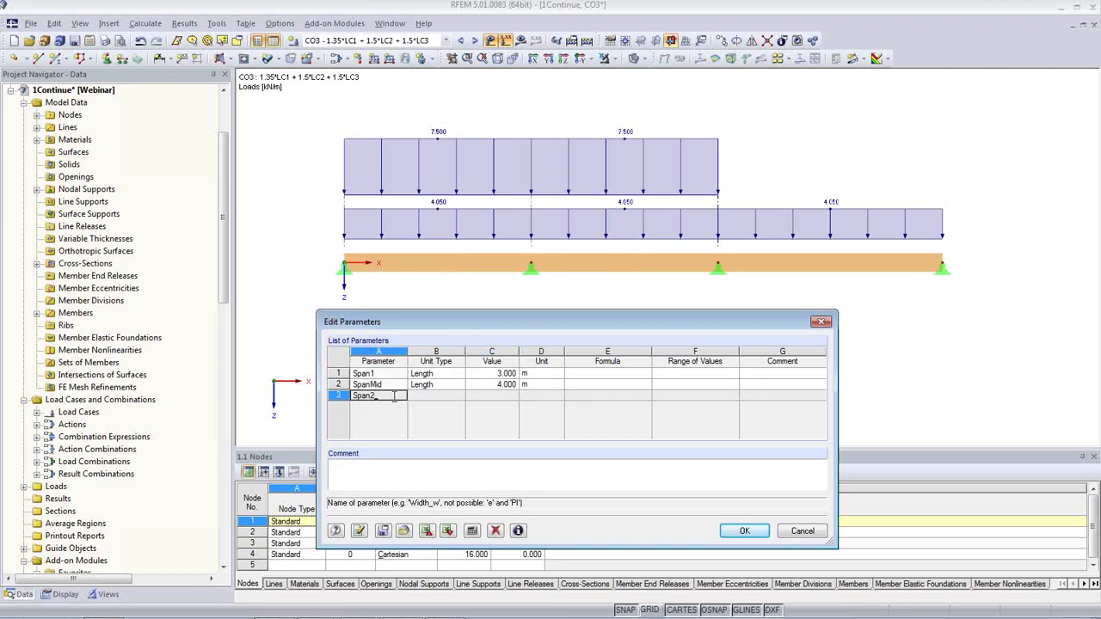
pyautogui.press('Return')
pyautogui.press('Return')
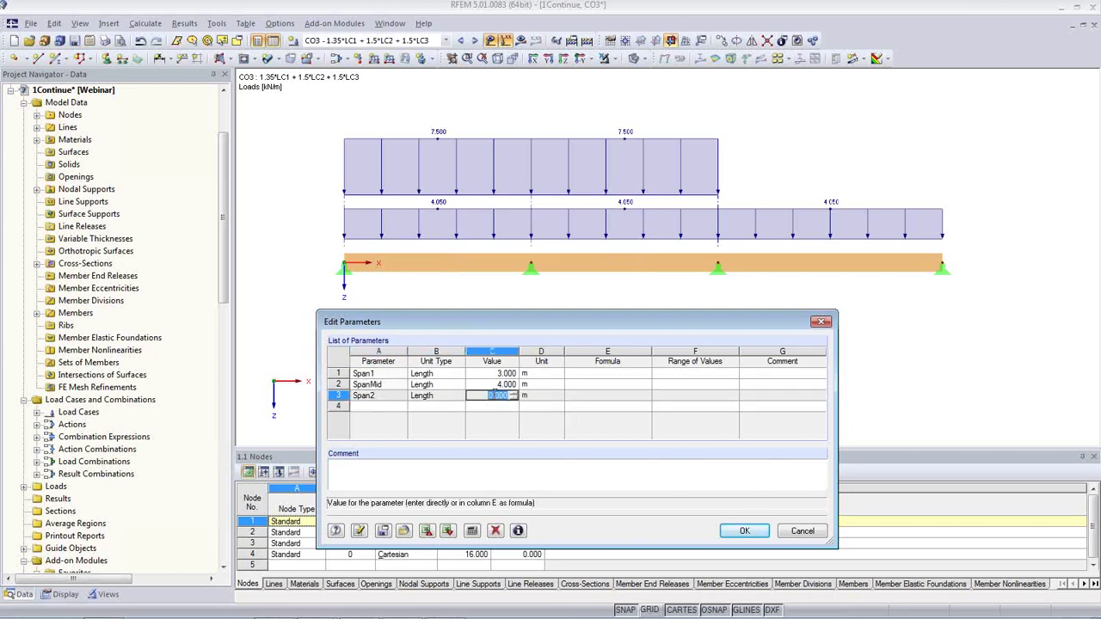
pyautogui.write('5')
pyautogui.press('Return')
# Step: Add a parameter named Selfweight with the unit type Line Force and a value of 1 kN/m
pyautogui.click(378, 407)
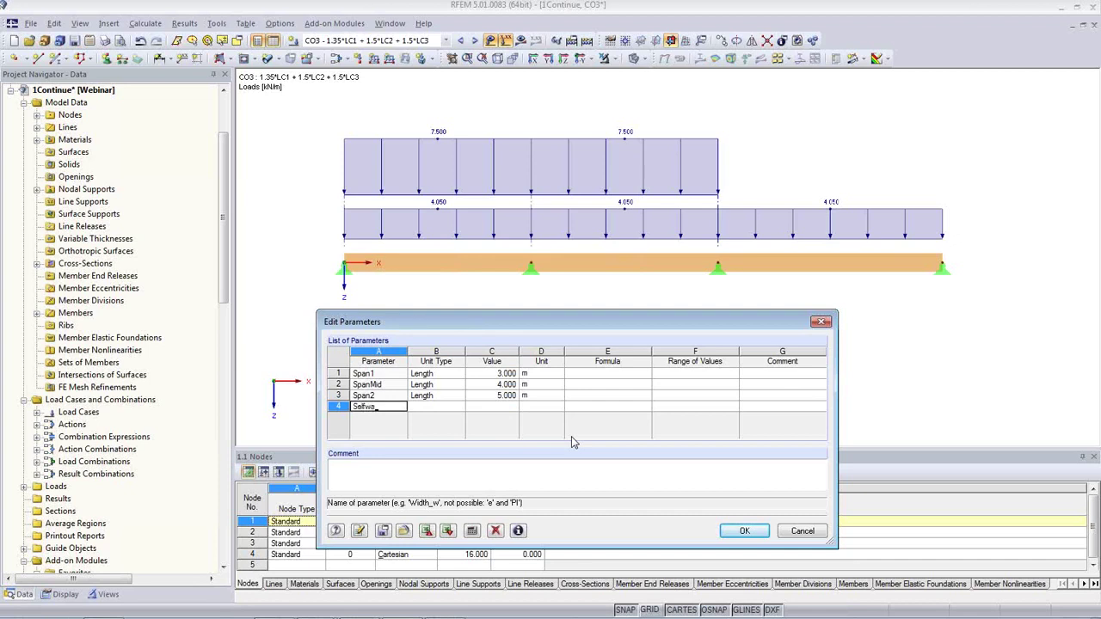
pyautogui.click(455, 407)
pyautogui.click(460, 408)
pyautogui.scroll(-3, 453, 528)
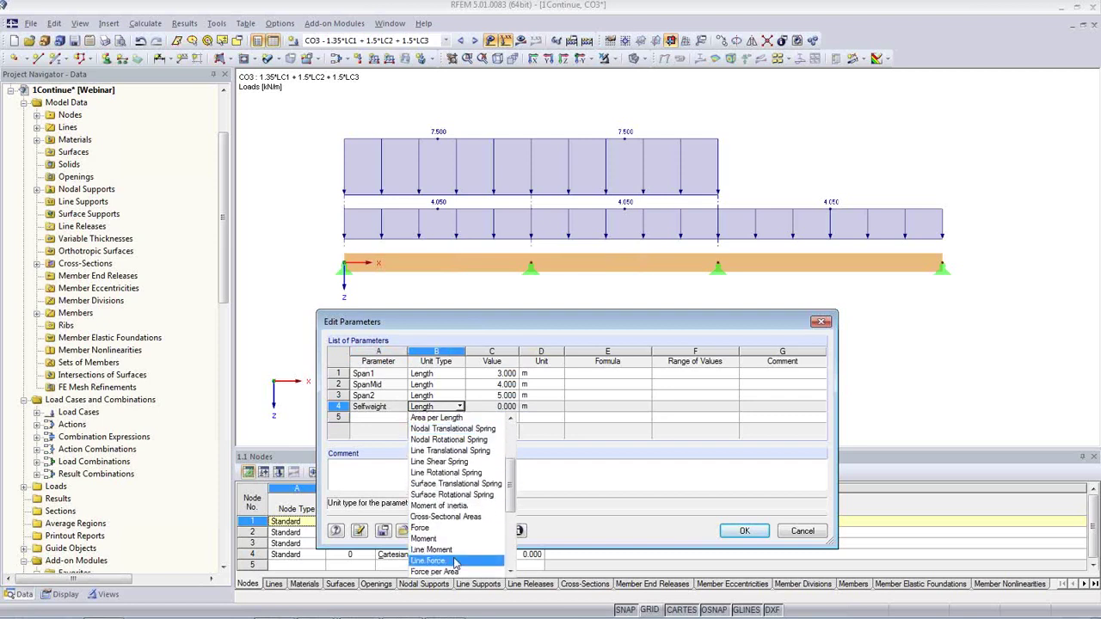
pyautogui.click(439, 560)
pyautogui.press('Tab')
pyautogui.write('1')
# Step: Add a Line Force parameter named Live with a value of 3 kN/m and accept the parameter list
pyautogui.click(378, 420)
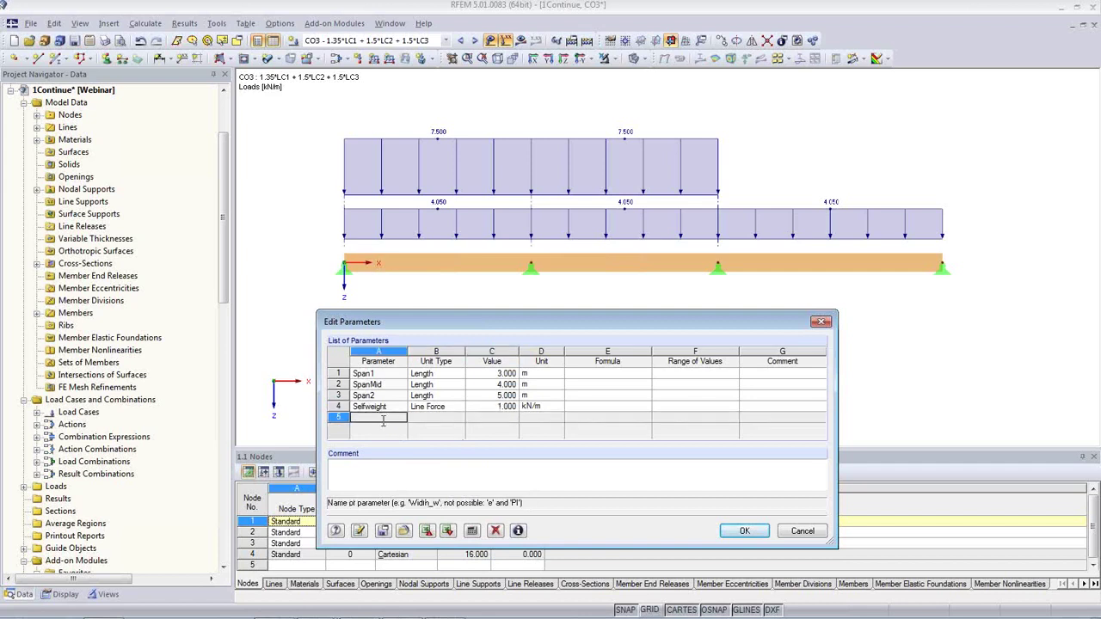
pyautogui.write('Live')
pyautogui.press('Tab')
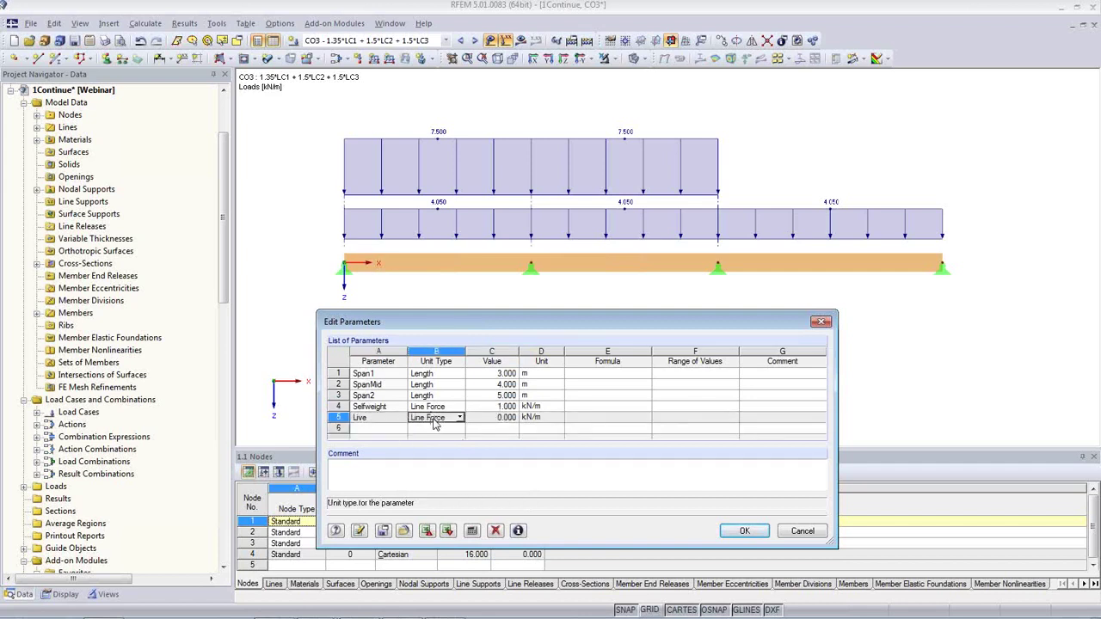
pyautogui.press('Tab')
pyautogui.write('3')
pyautogui.click(492, 406)
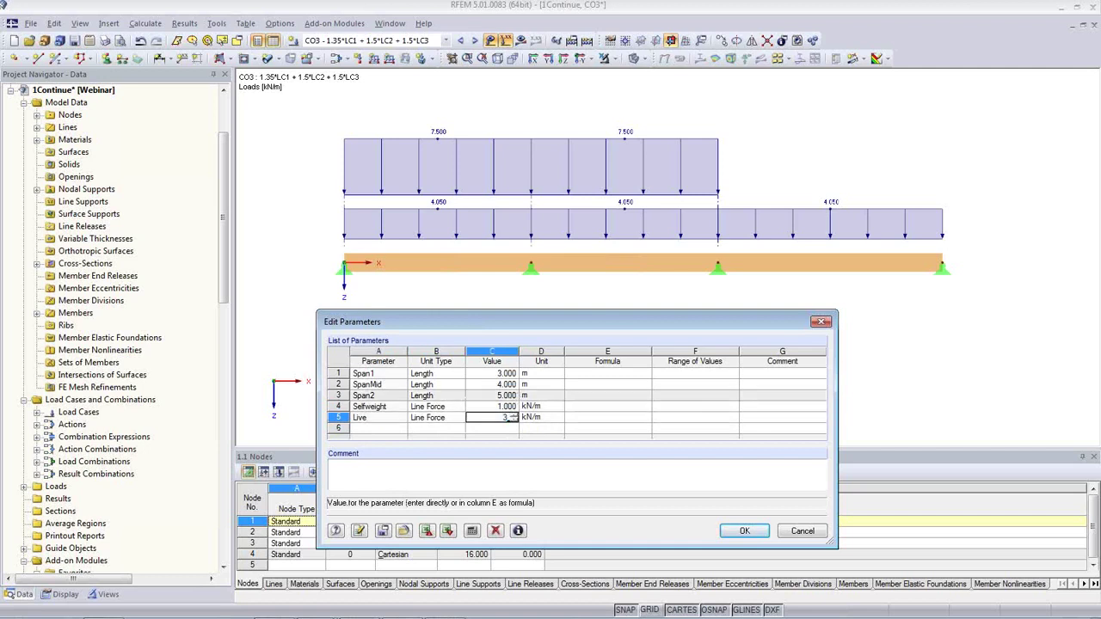
pyautogui.moveTo(558, 324); pyautogui.dragTo(548, 274)
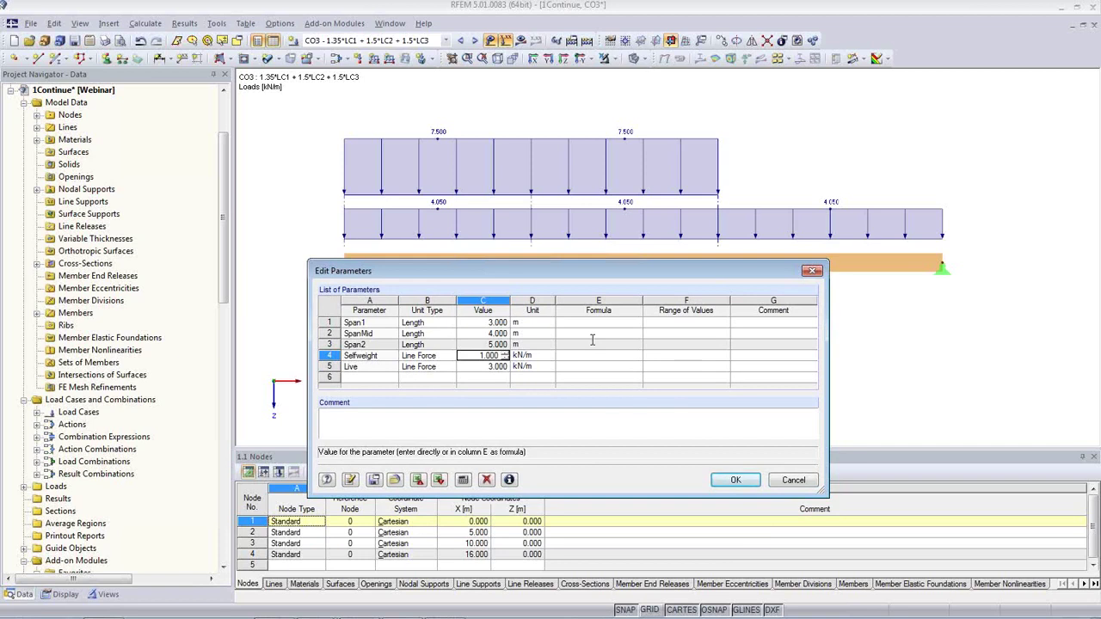
pyautogui.click(731, 479)
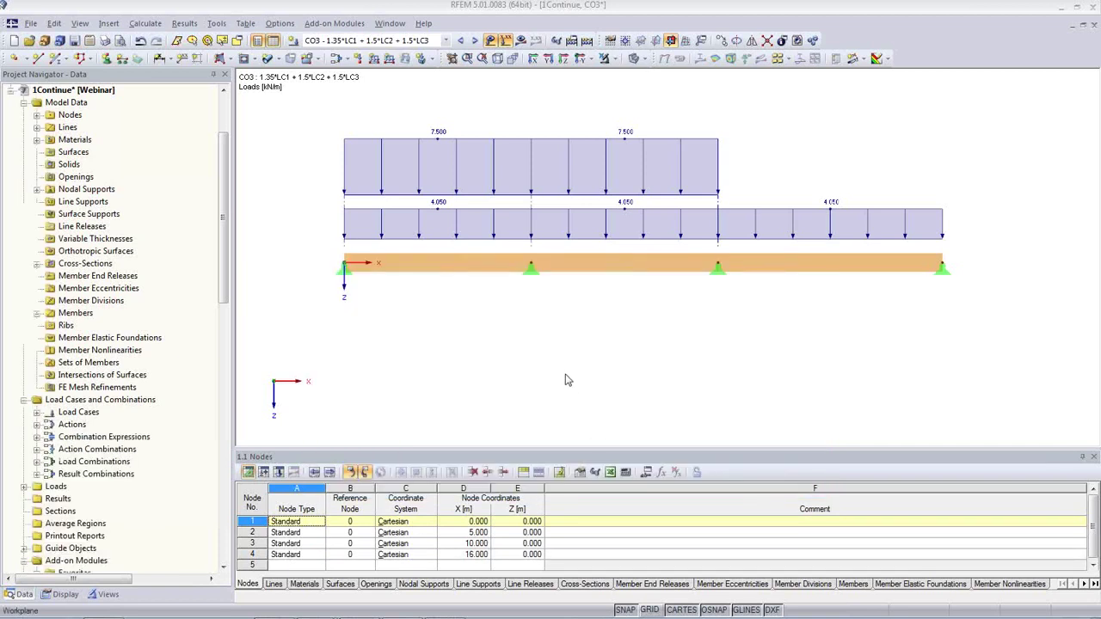
# Step: Define the X coordinate of node 2, the beam's first inner support, by the formula Span1
pyautogui.moveTo(563, 351); pyautogui.dragTo(533, 298, button='middle')
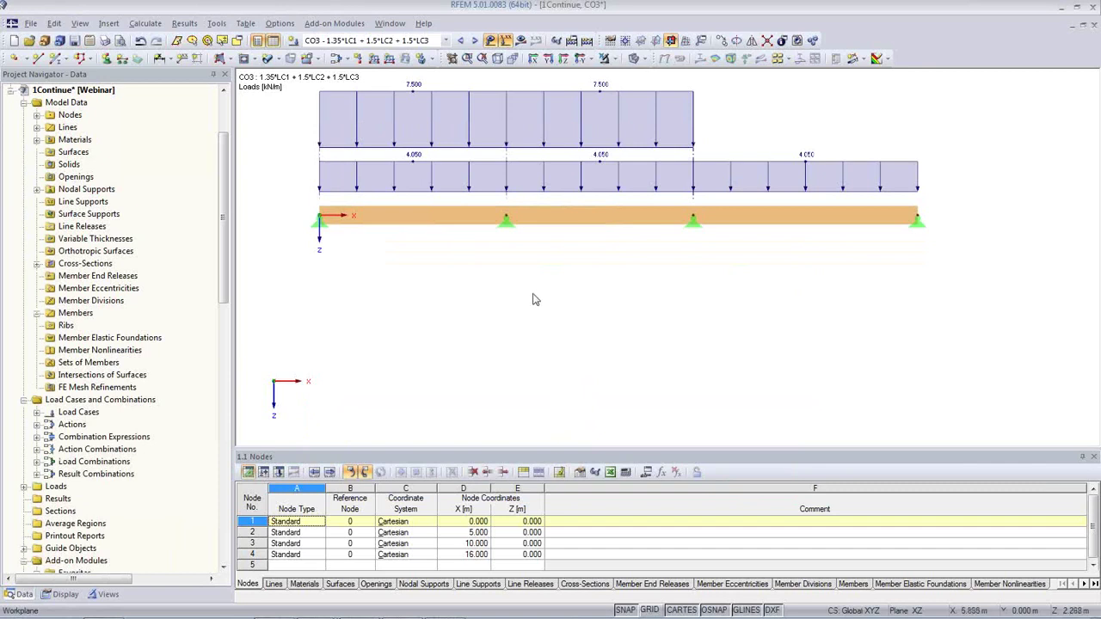
pyautogui.doubleClick(507, 216)
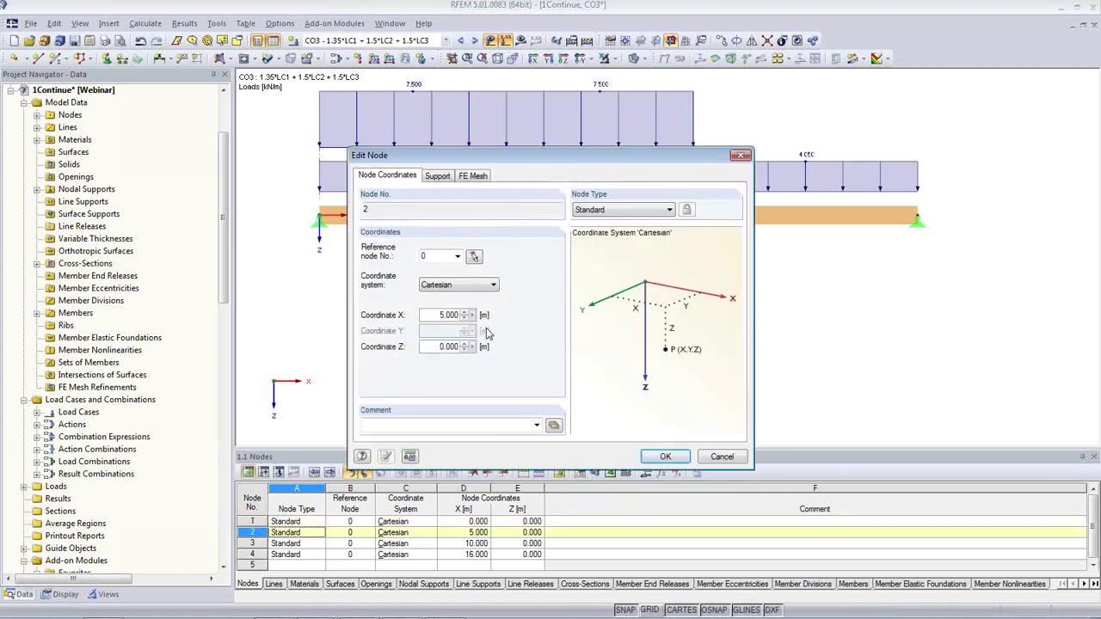
pyautogui.moveTo(432, 315); pyautogui.dragTo(461, 315)
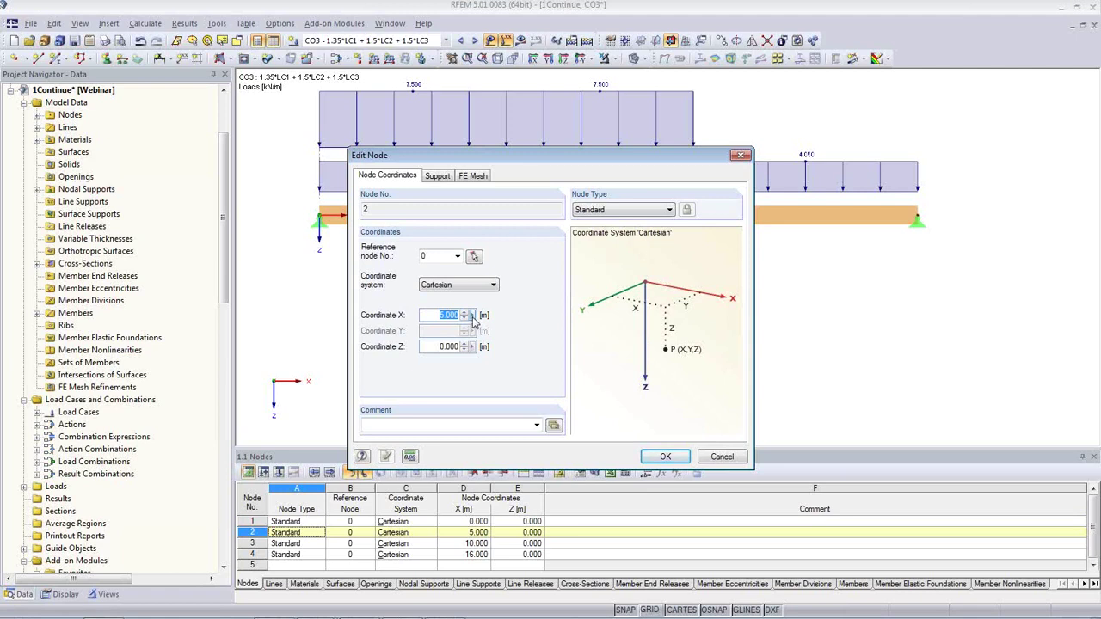
pyautogui.click(472, 317)
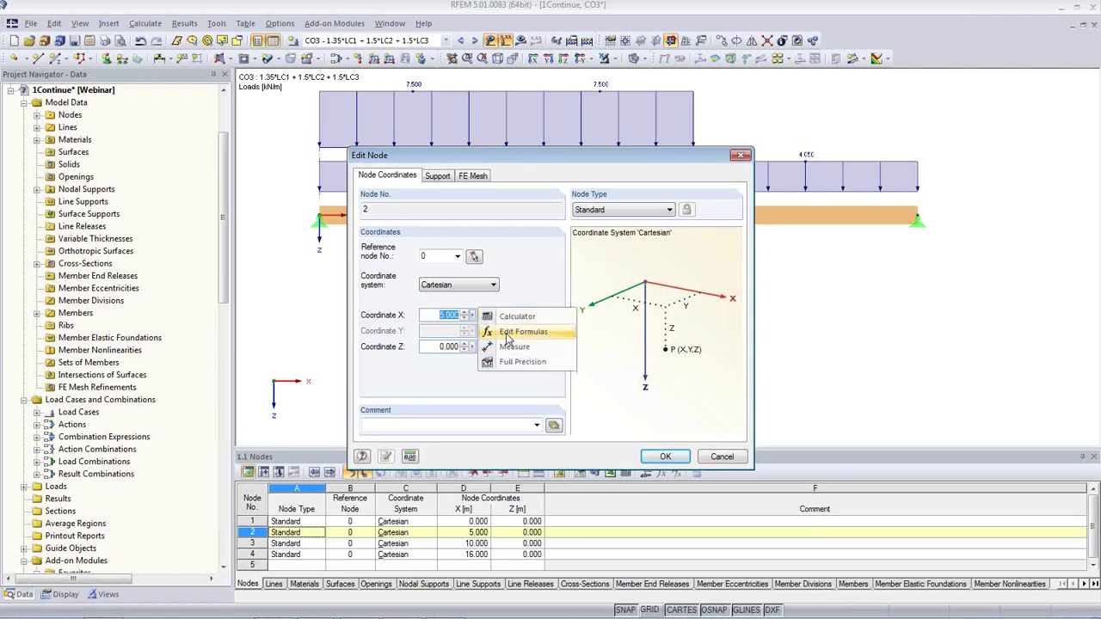
pyautogui.click(509, 332)
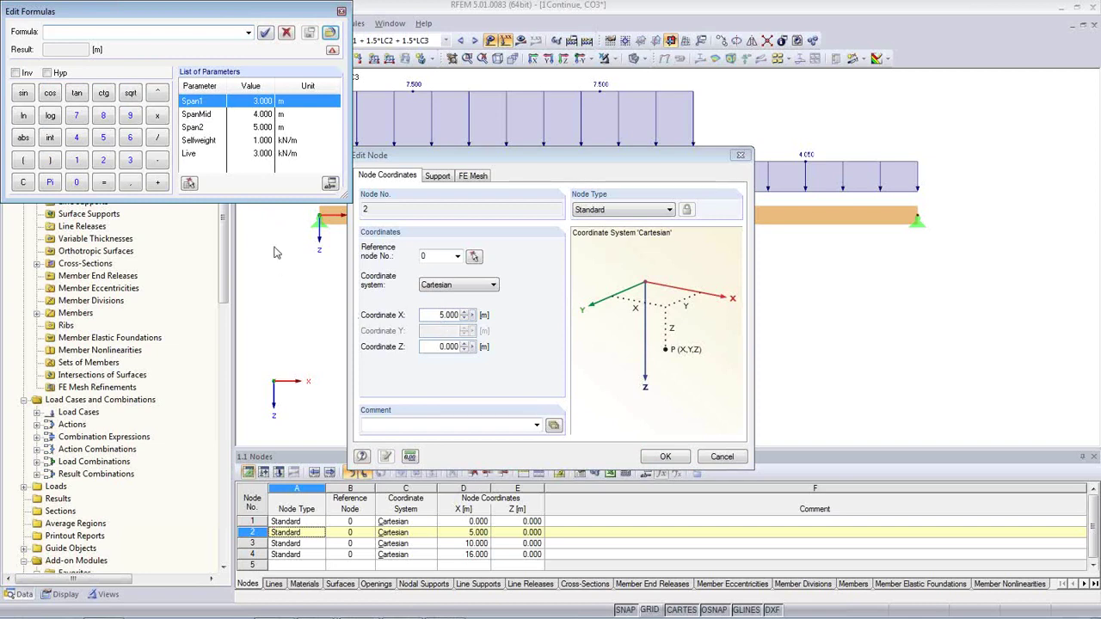
pyautogui.doubleClick(193, 101)
pyautogui.click(264, 34)
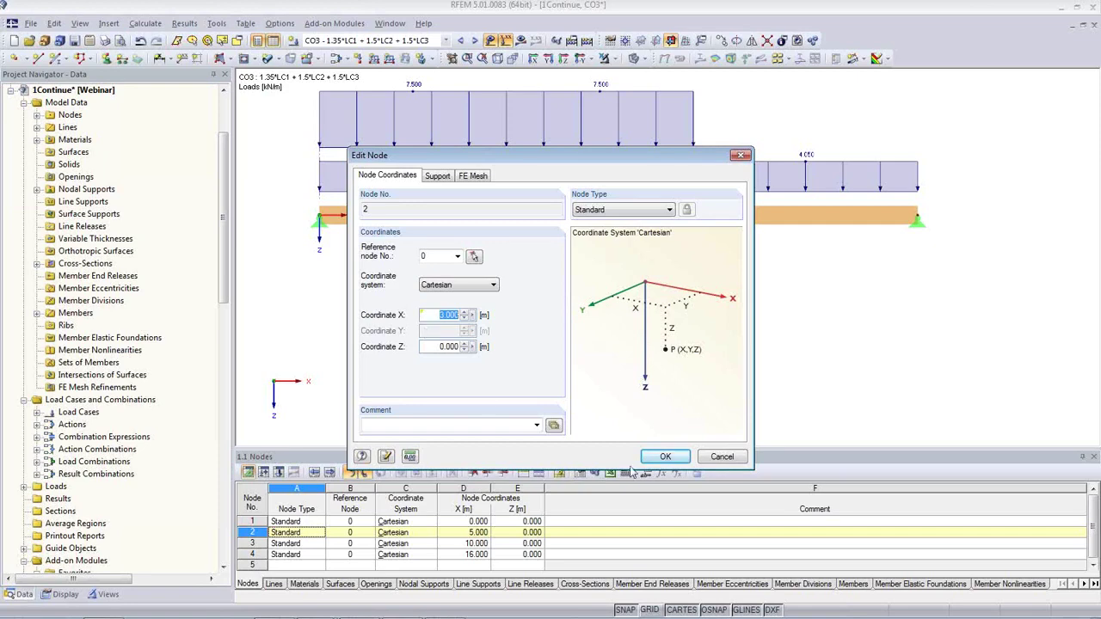
pyautogui.click(661, 457)
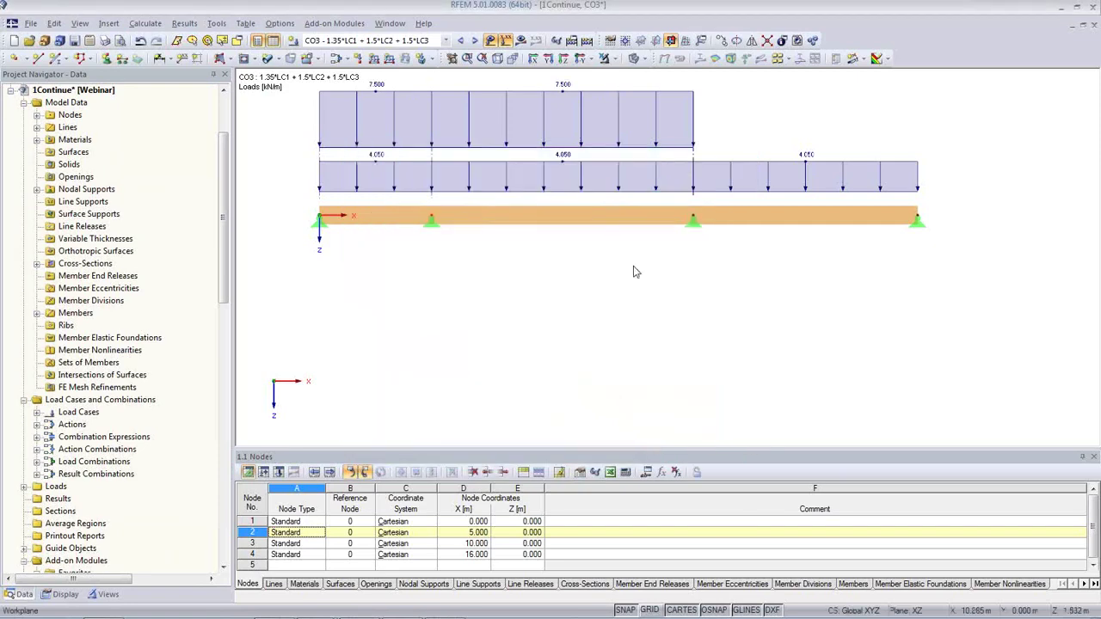
# Step: Define the X coordinate of node 3, the second inner support, by the formula Span1+SpanMid
pyautogui.doubleClick(693, 221)
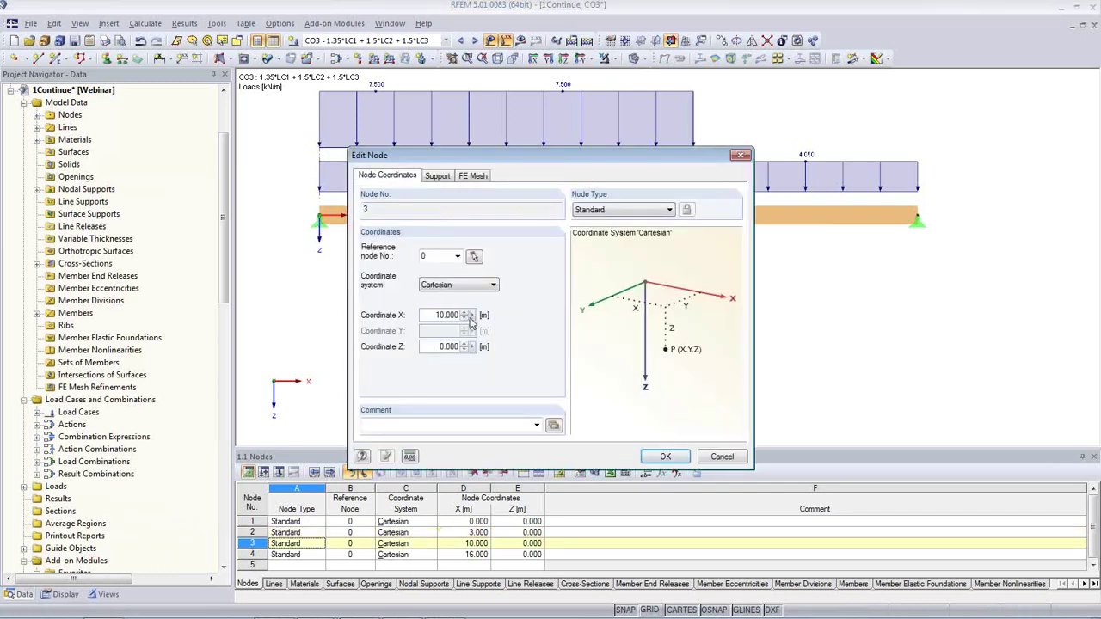
pyautogui.click(472, 316)
pyautogui.click(520, 332)
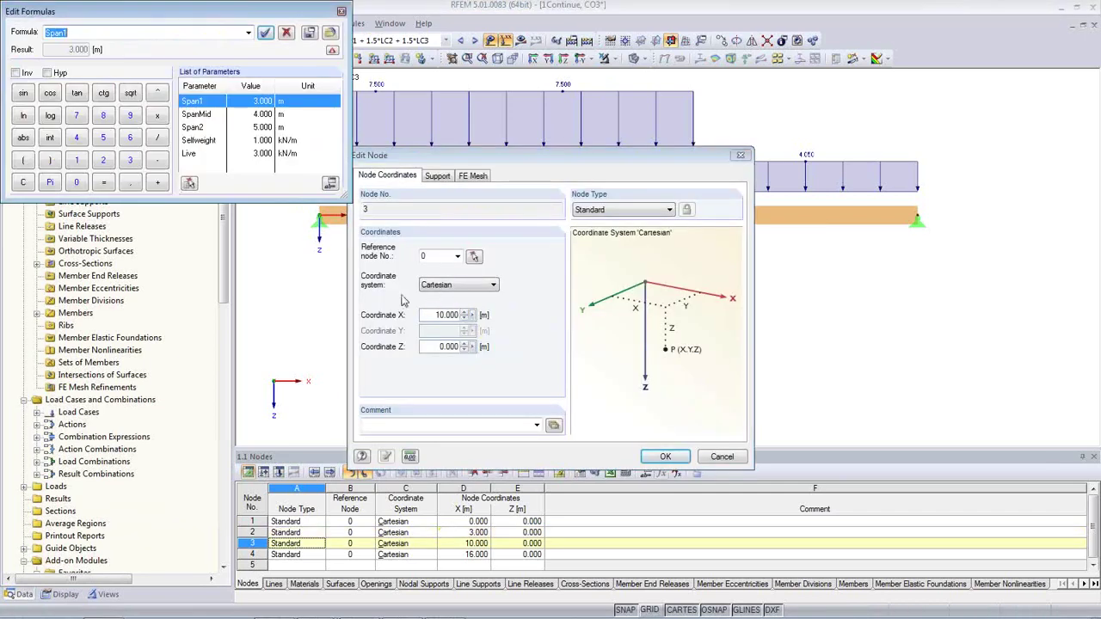
pyautogui.doubleClick(181, 101)
pyautogui.click(161, 181)
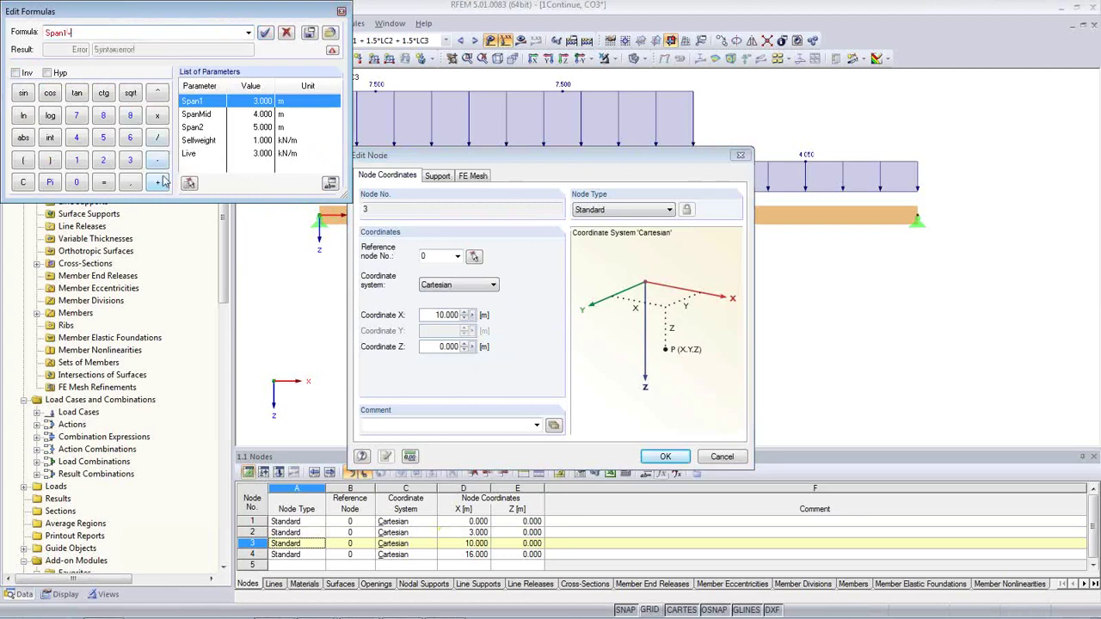
pyautogui.doubleClick(196, 114)
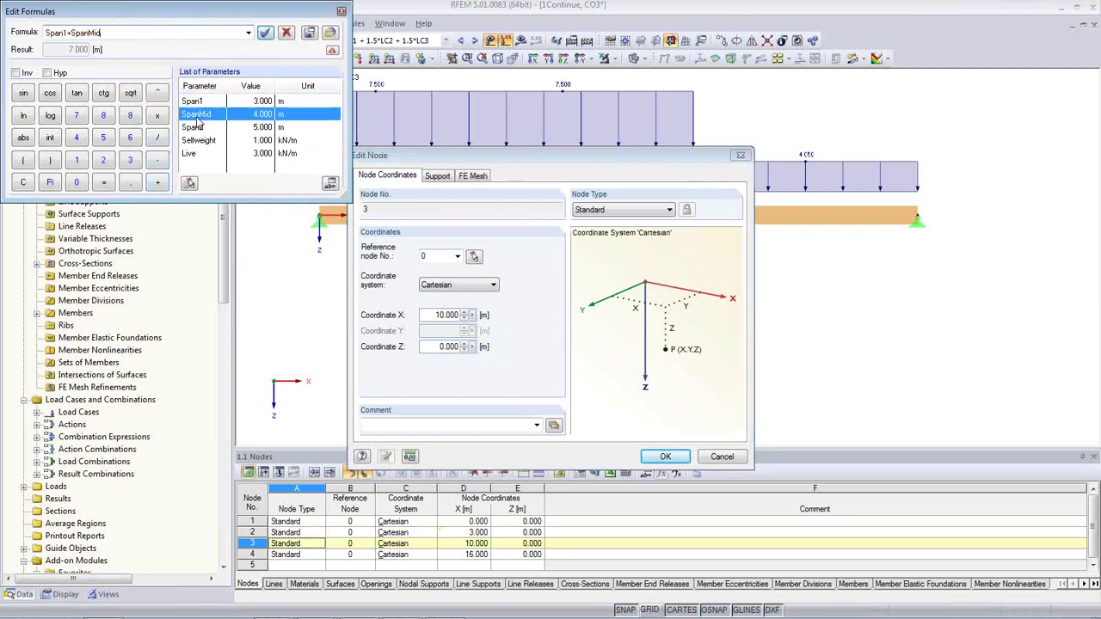
pyautogui.click(265, 32)
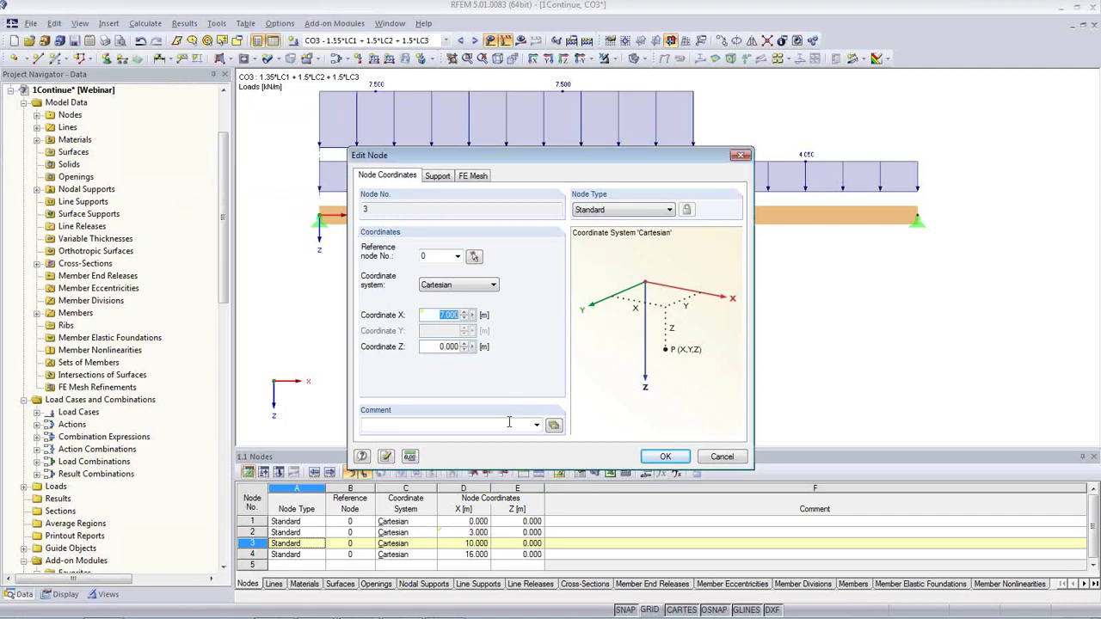
pyautogui.click(659, 458)
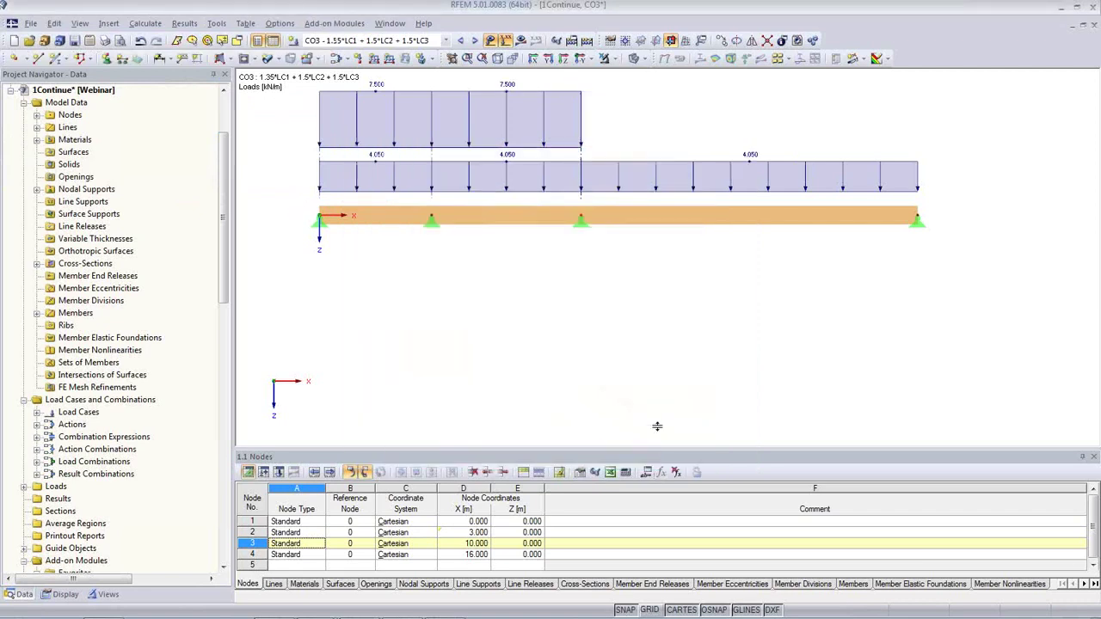
# Step: Define the X coordinate of the beam's end node 4 by the formula Span1+SpanMid+Span2
pyautogui.doubleClick(918, 219)
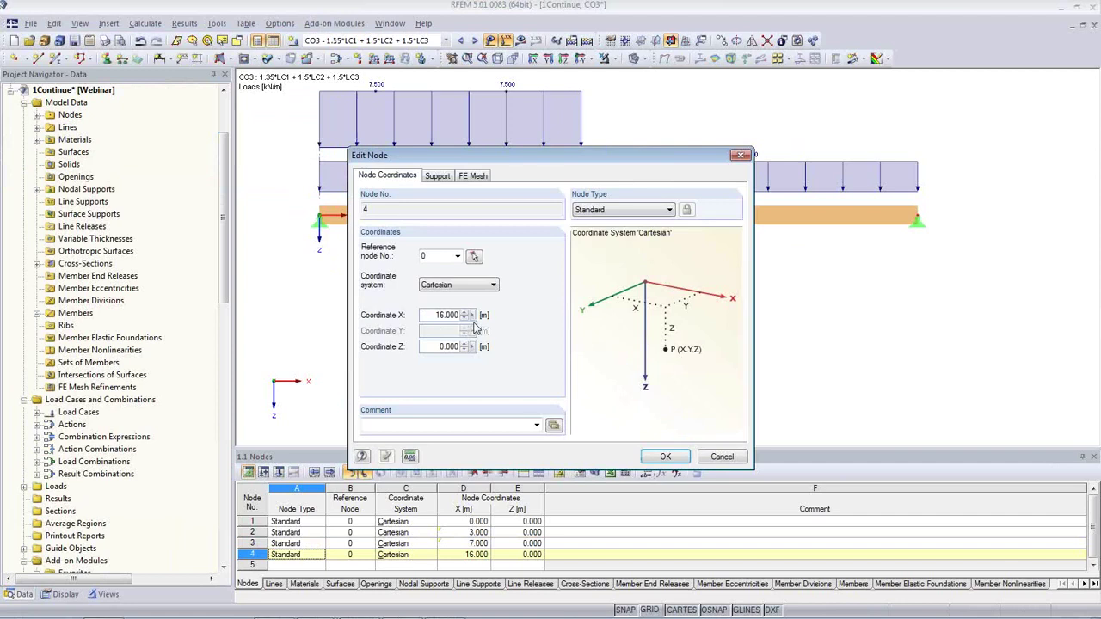
pyautogui.rightClick(477, 317)
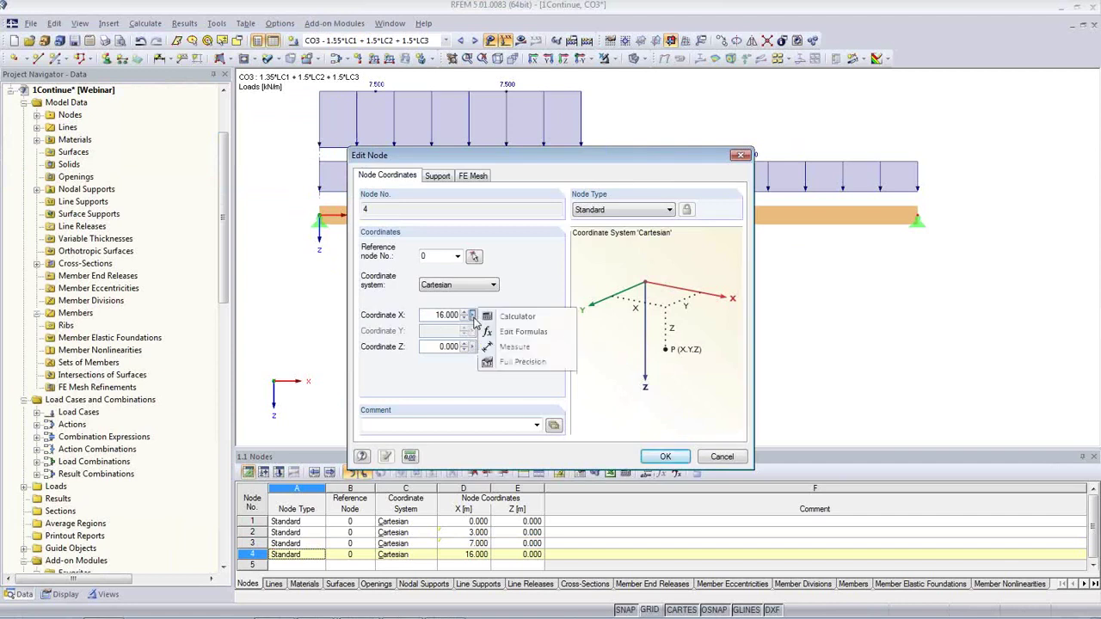
pyautogui.click(515, 335)
pyautogui.click(117, 32)
pyautogui.click(160, 179)
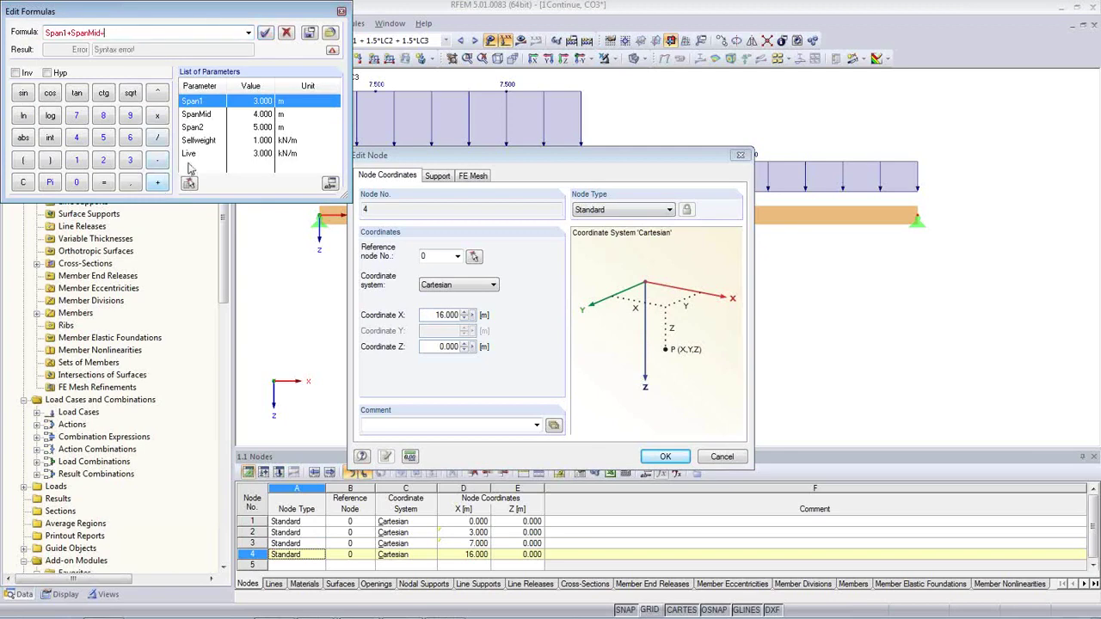
pyautogui.doubleClick(193, 126)
pyautogui.click(266, 33)
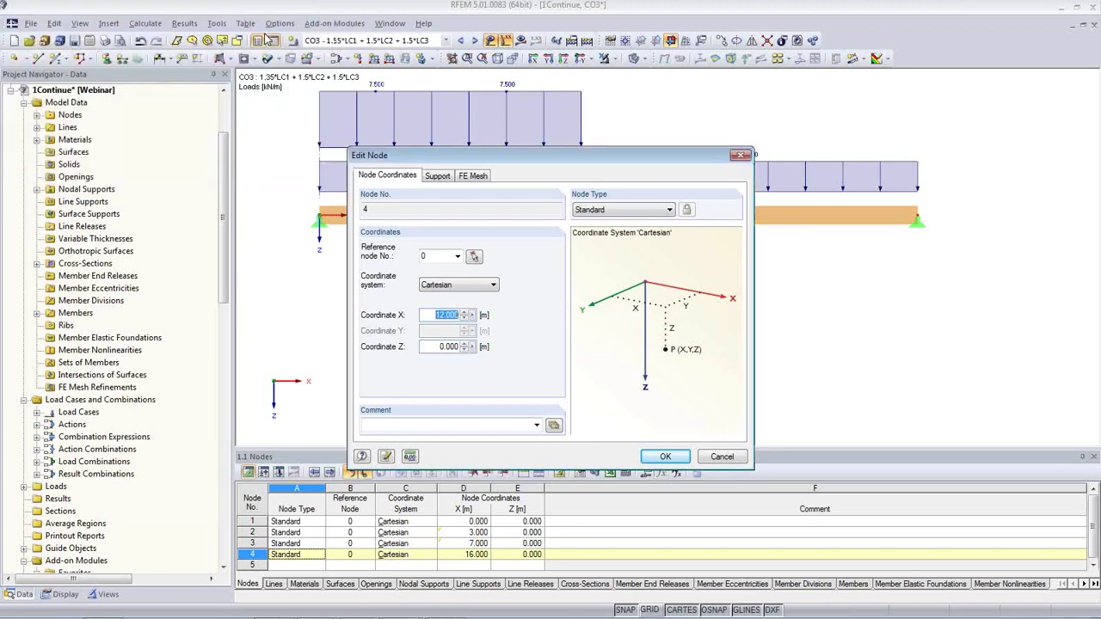
pyautogui.click(663, 456)
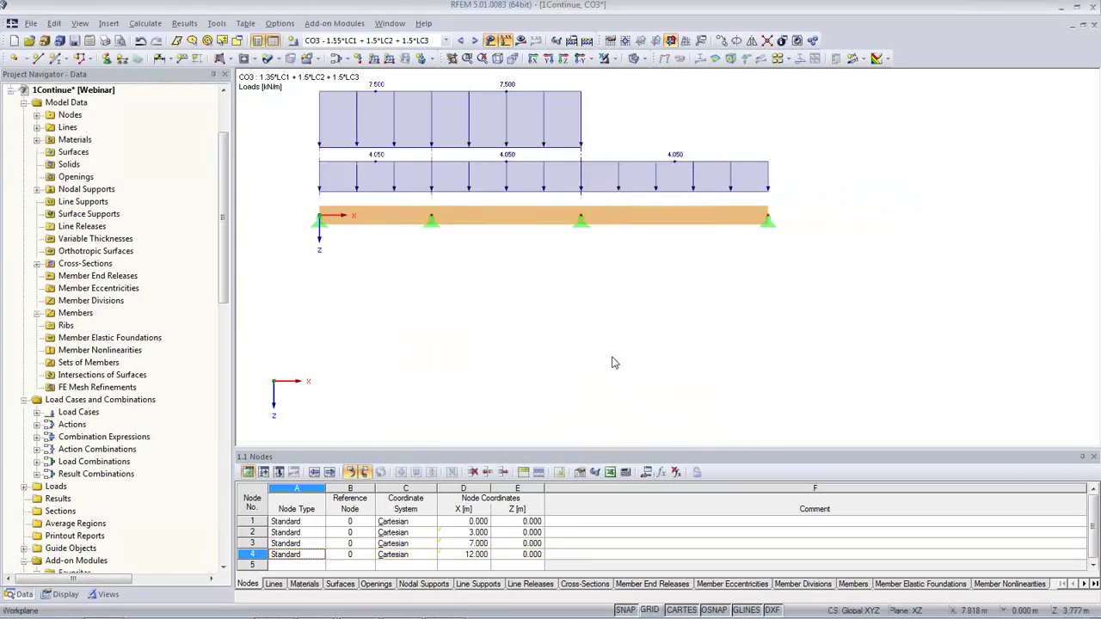
# Step: Set the Span1 and Span2 parameters to 4 m each in the parameter list and apply them to the model
pyautogui.click(646, 472)
pyautogui.doubleClick(492, 325)
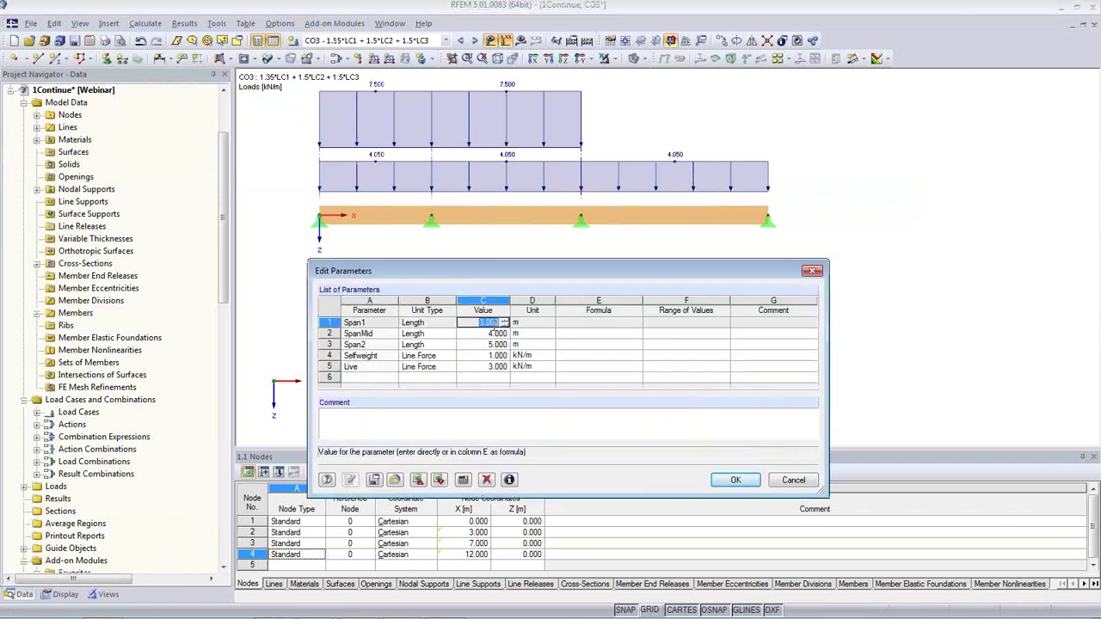
pyautogui.write('4')
pyautogui.press('Return')
pyautogui.press('Return')
pyautogui.write('4')
pyautogui.press('Return')
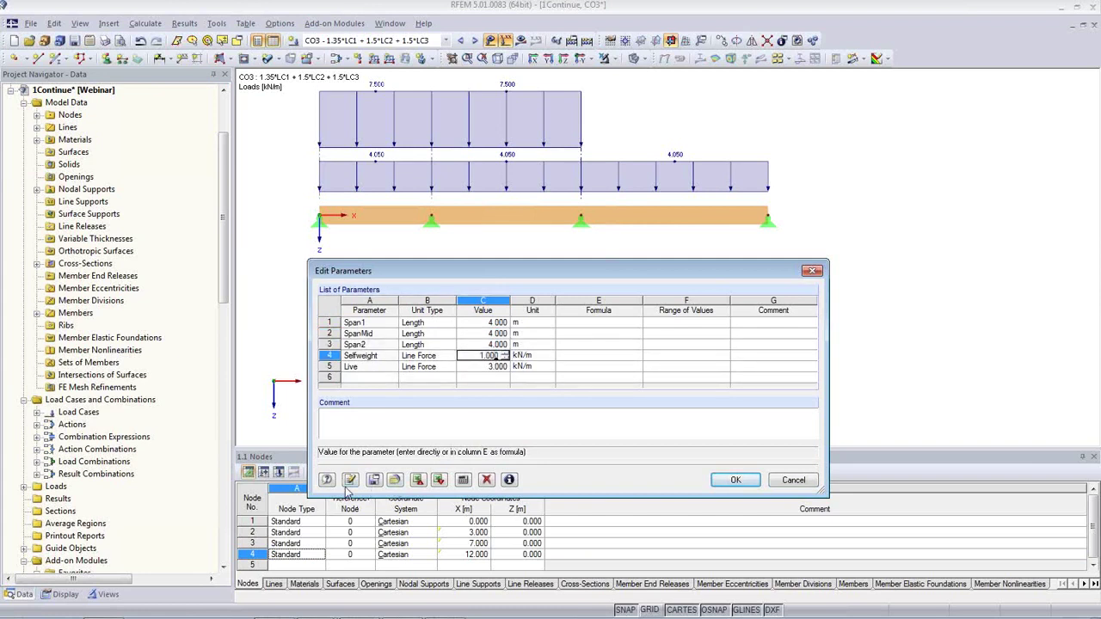
pyautogui.click(349, 480)
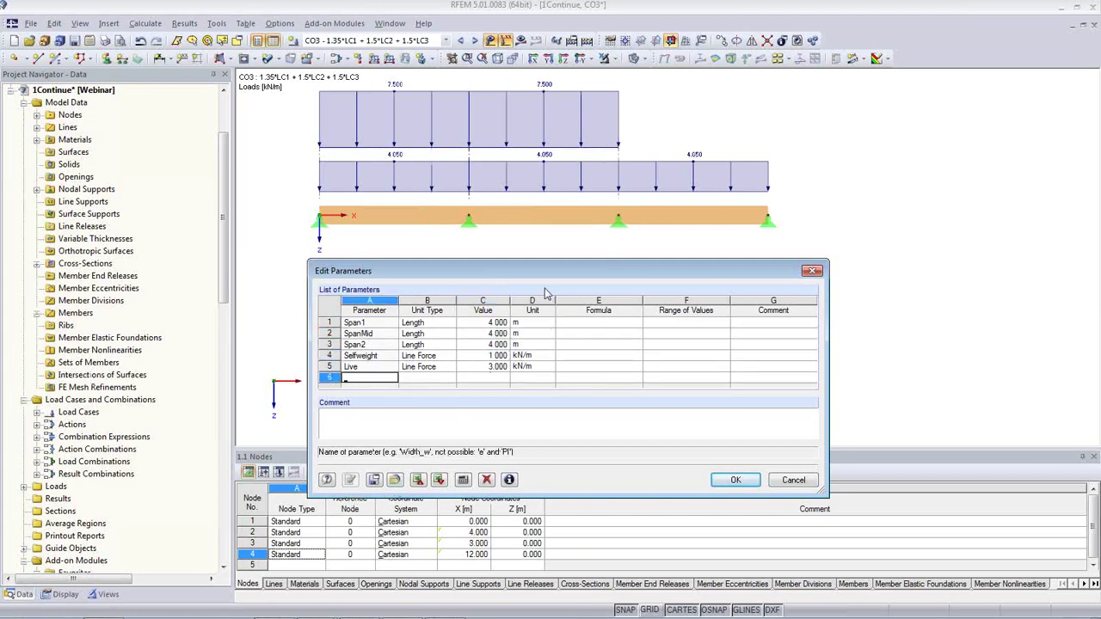
pyautogui.click(733, 480)
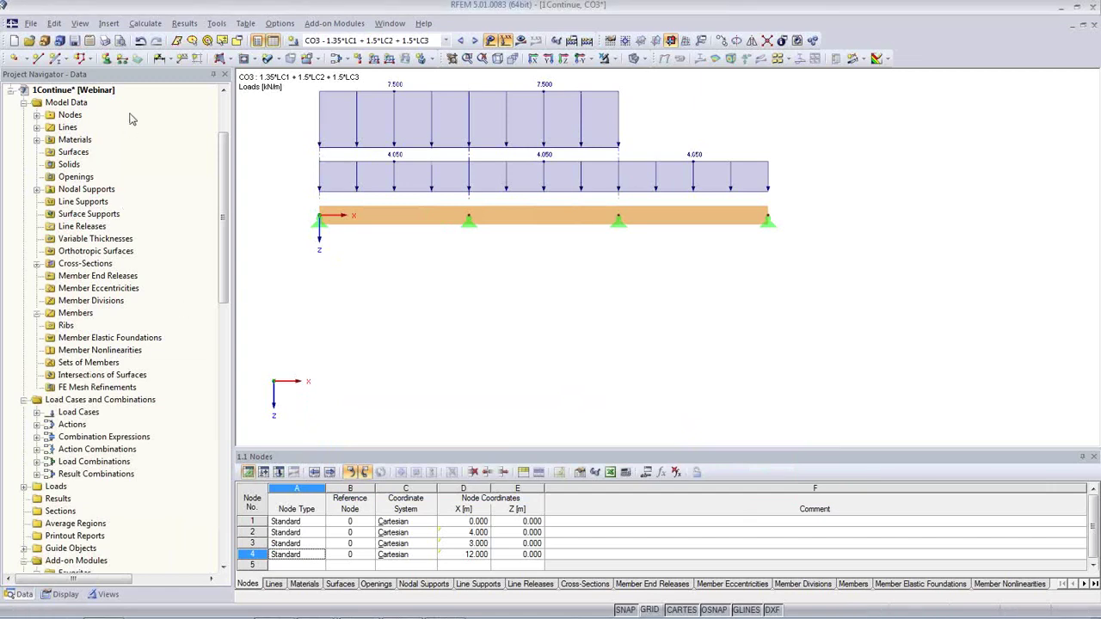
# Step: Dimension the three beam spans with a chain of linear dimensions offset about 1.26 m below the beam
pyautogui.click(162, 61)
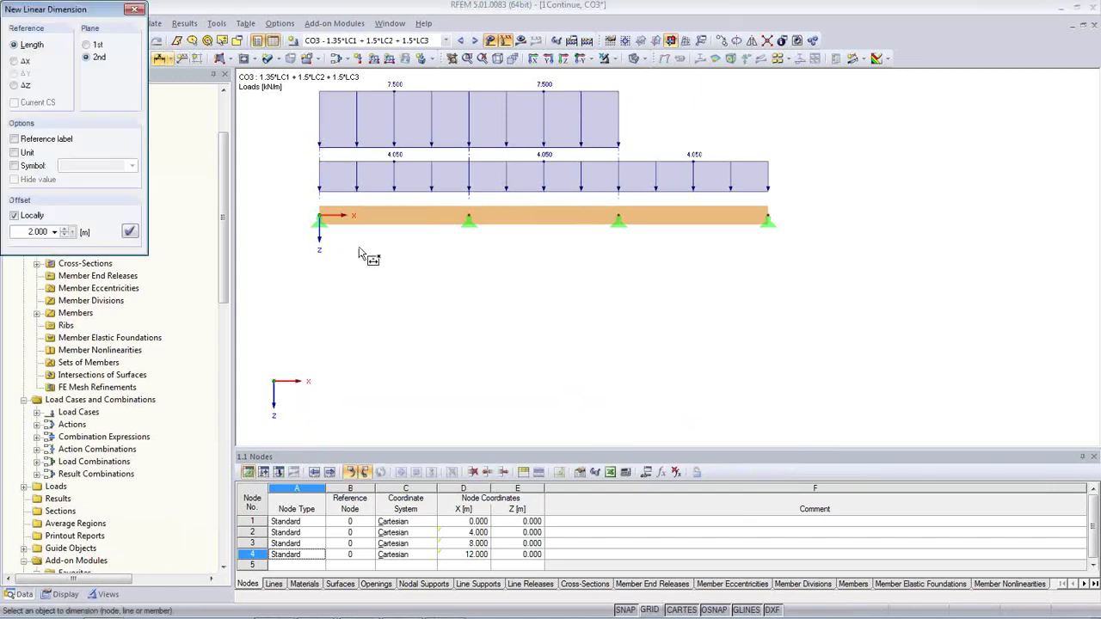
pyautogui.click(368, 215)
pyautogui.click(517, 219)
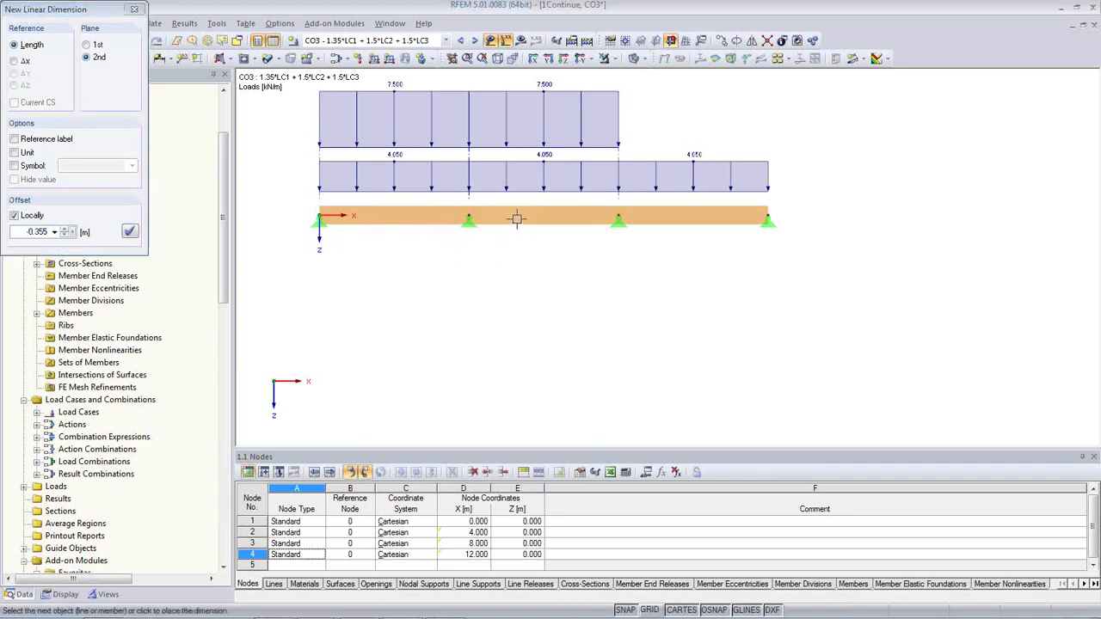
pyautogui.click(668, 220)
pyautogui.click(667, 269)
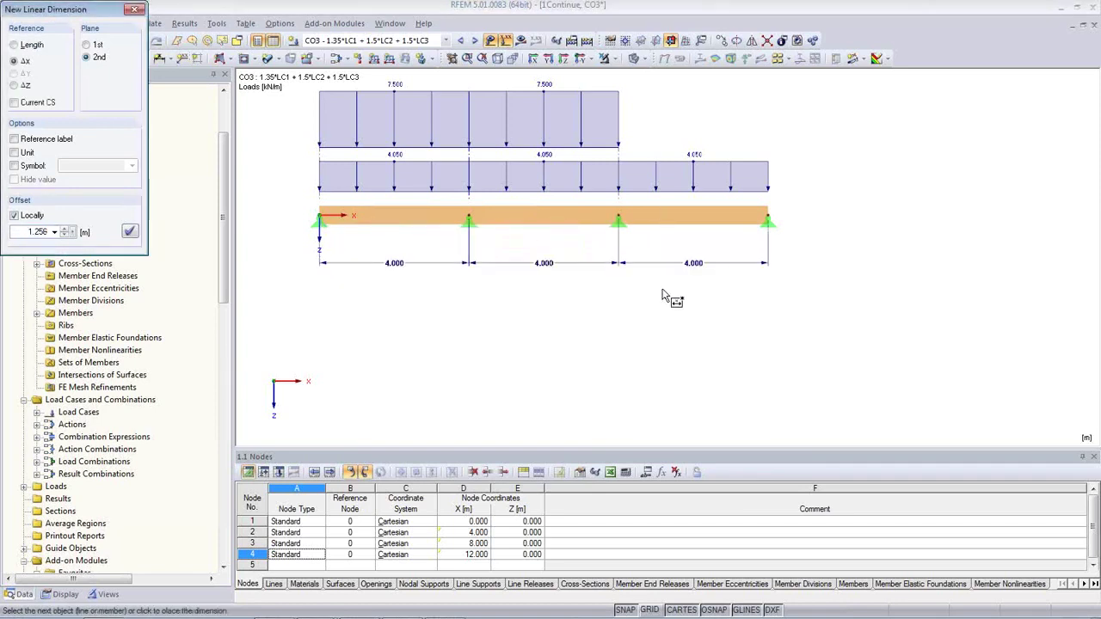
pyautogui.press('Escape')
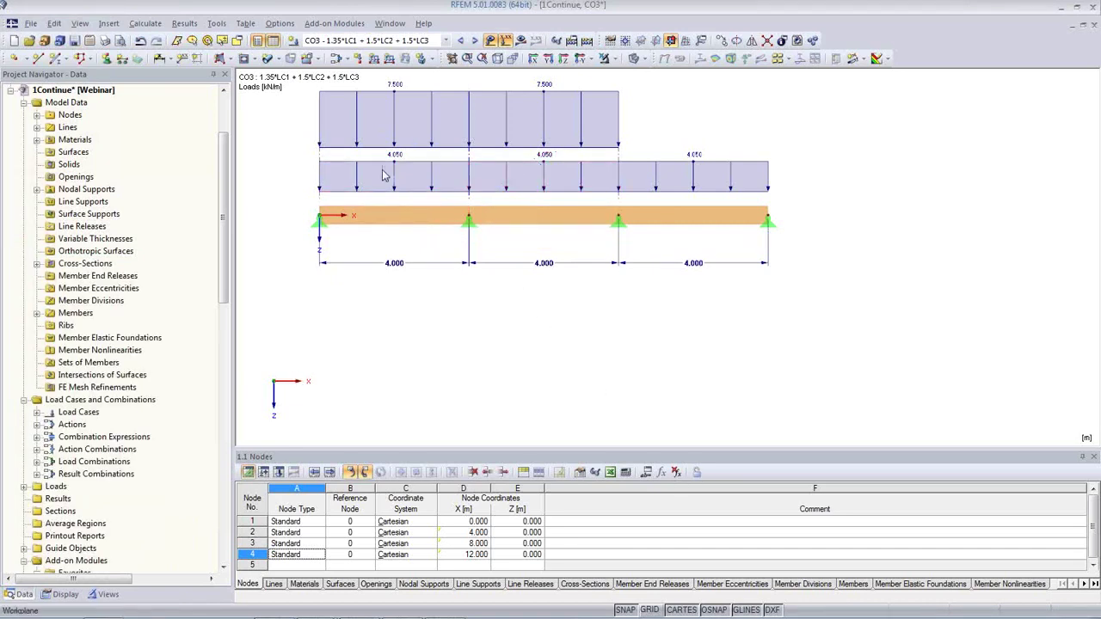
# Step: Define the uniform member load of load case LC1 - Permanent on members 1-3 by the Selfweight parameter
pyautogui.click(430, 43)
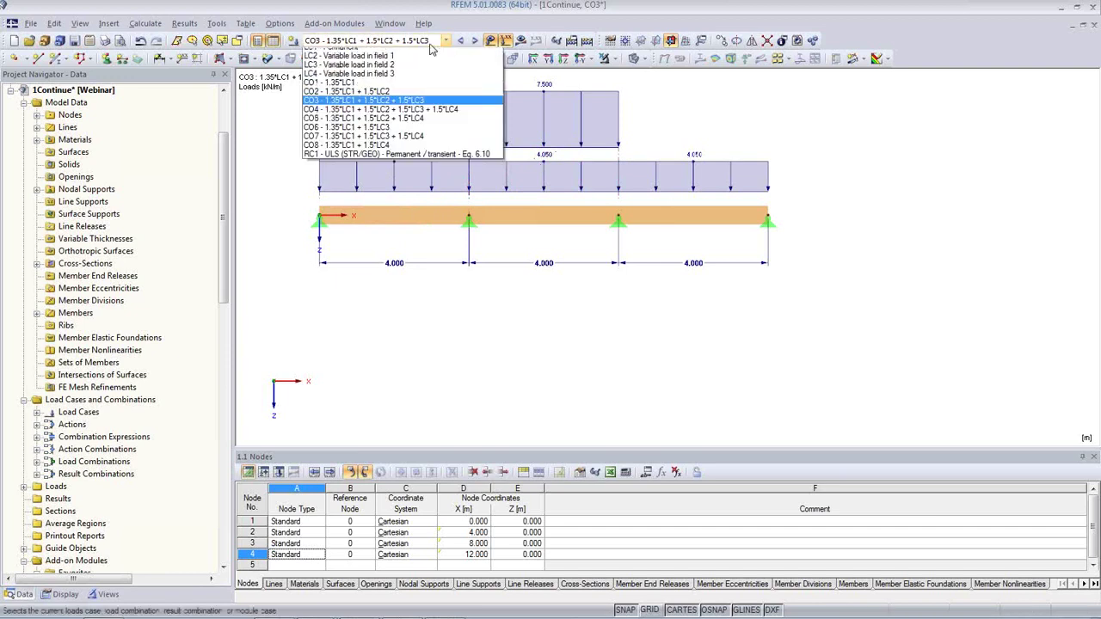
pyautogui.click(335, 50)
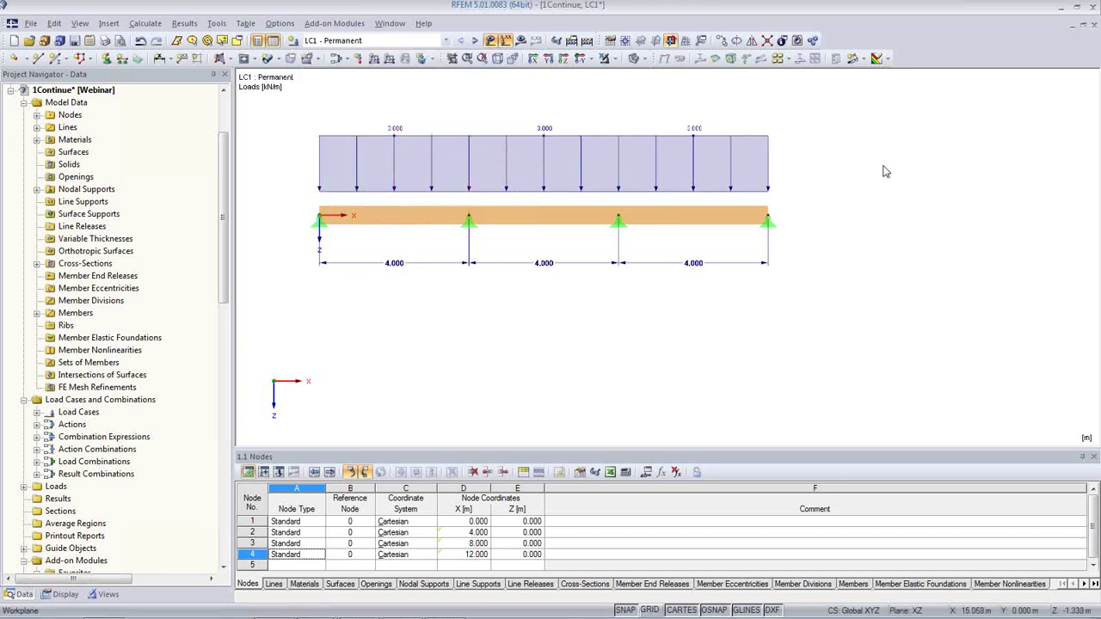
pyautogui.click(413, 149)
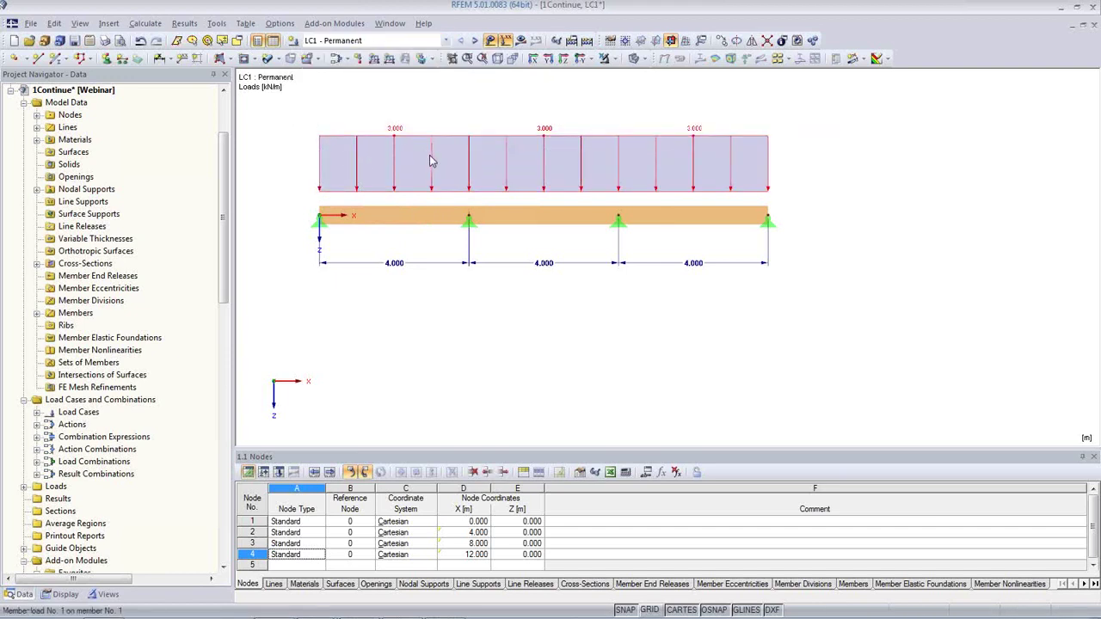
pyautogui.doubleClick(431, 160)
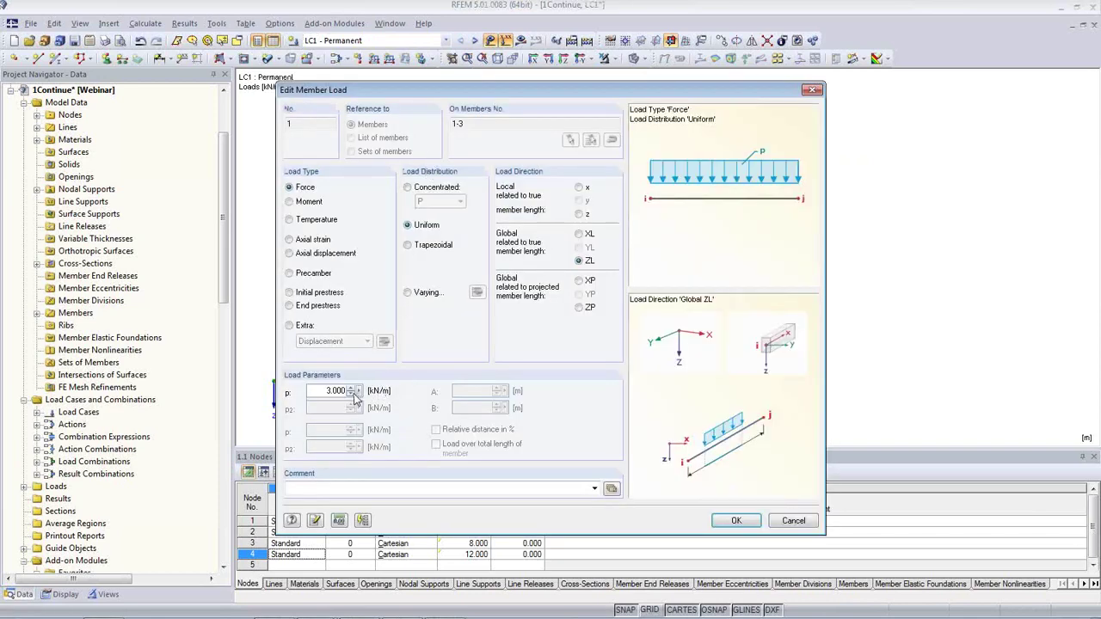
pyautogui.click(359, 392)
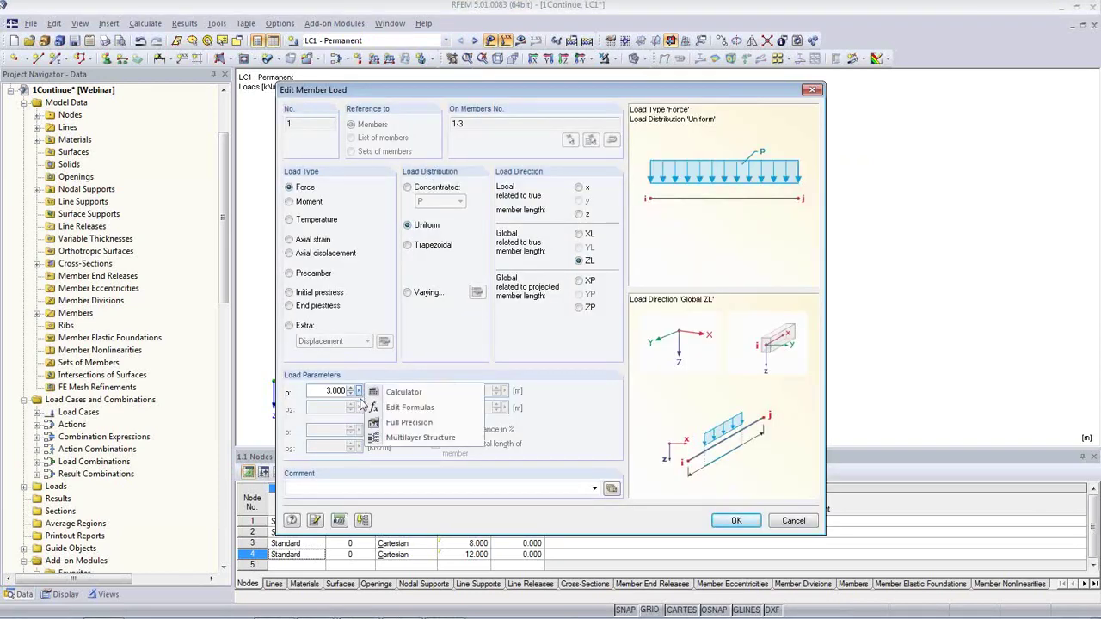
pyautogui.click(409, 408)
pyautogui.click(198, 141)
pyautogui.doubleClick(198, 140)
pyautogui.click(265, 32)
pyautogui.click(735, 519)
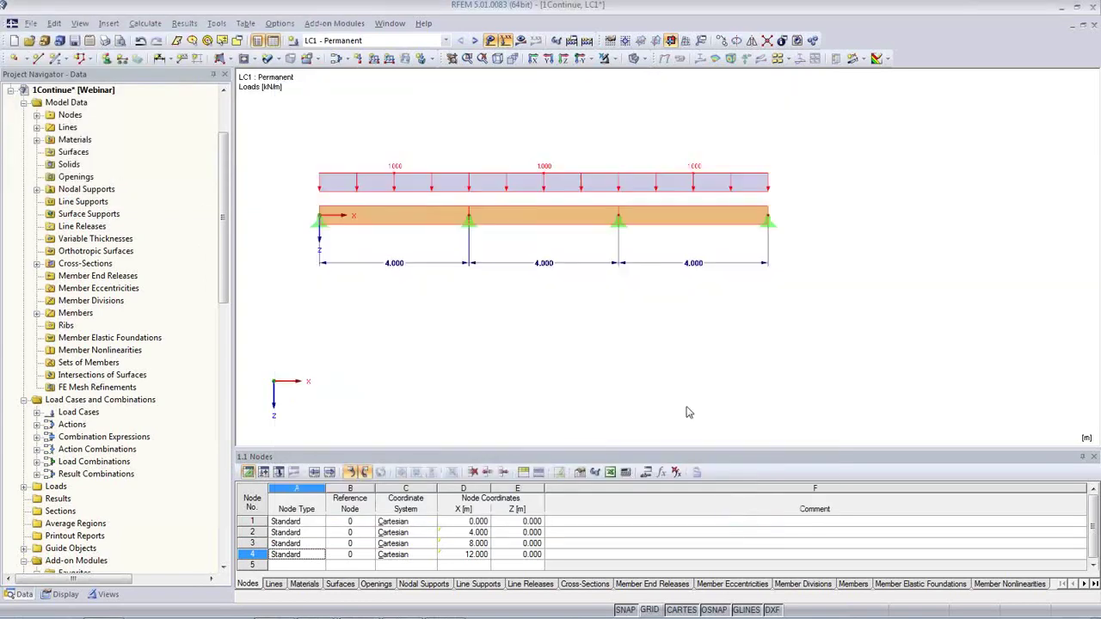
# Step: Define the member load of load case LC2 - Variable load in field 1 by the Live parameter
pyautogui.click(474, 41)
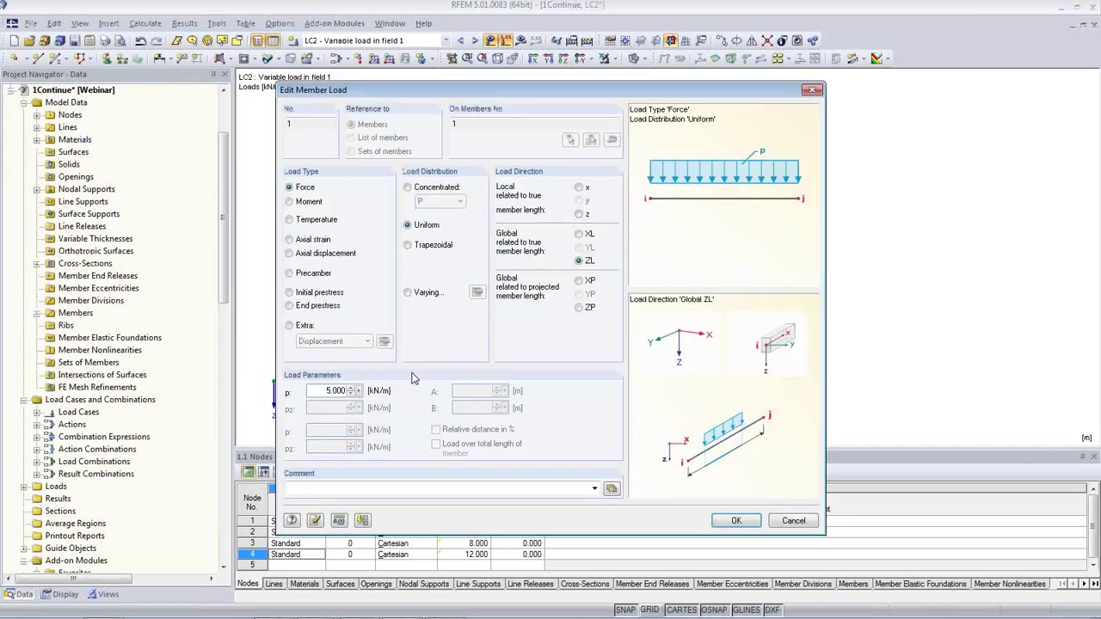
pyautogui.click(359, 391)
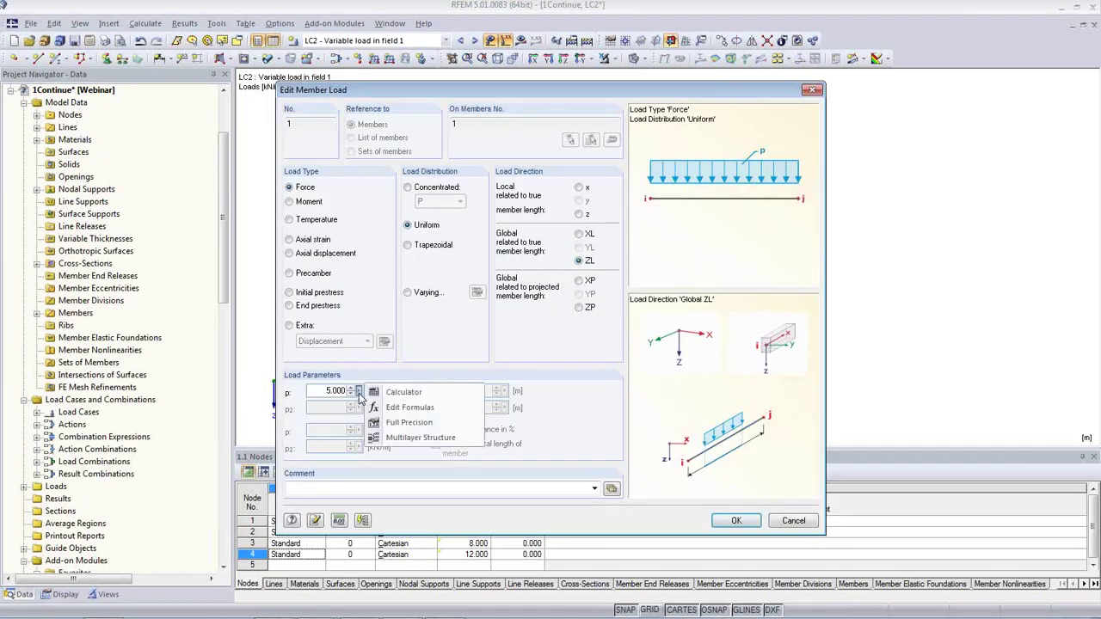
pyautogui.click(406, 408)
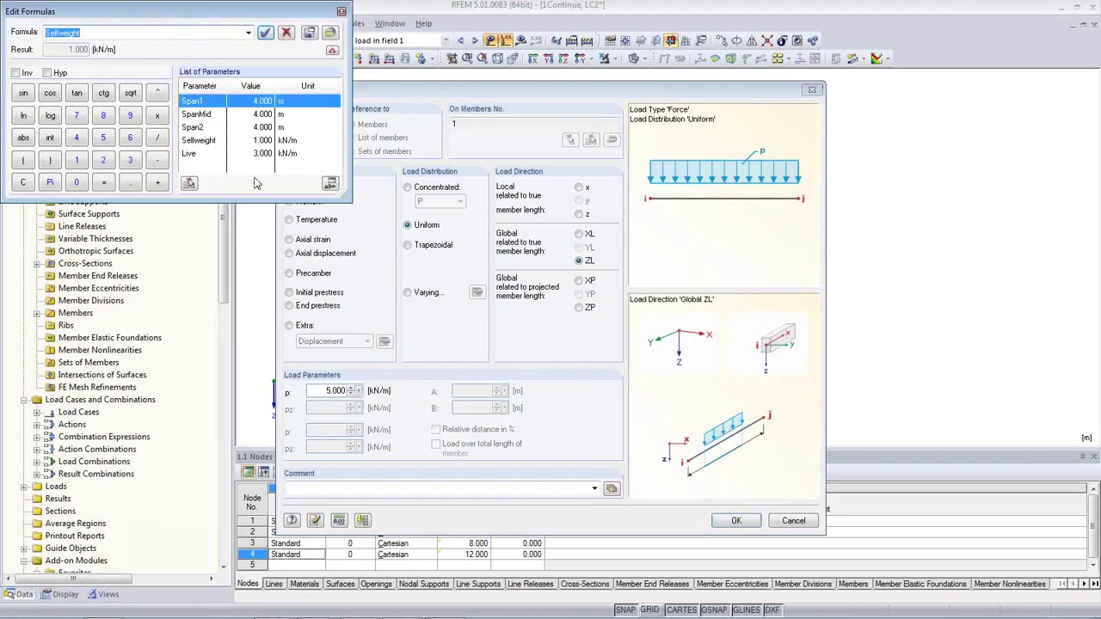
pyautogui.doubleClick(197, 155)
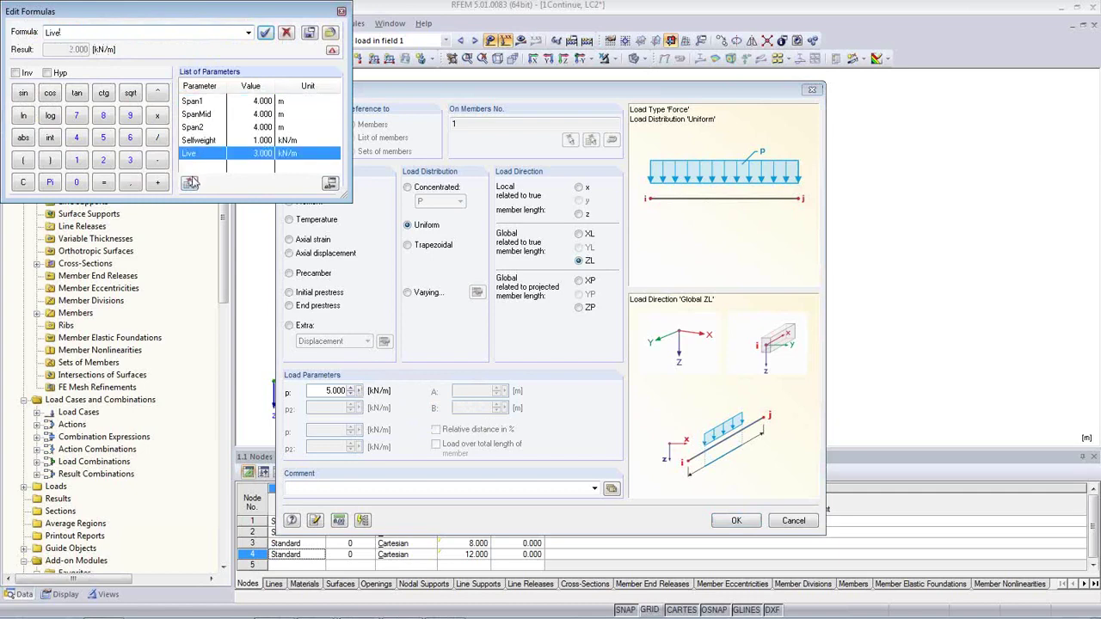
pyautogui.click(265, 31)
pyautogui.click(736, 521)
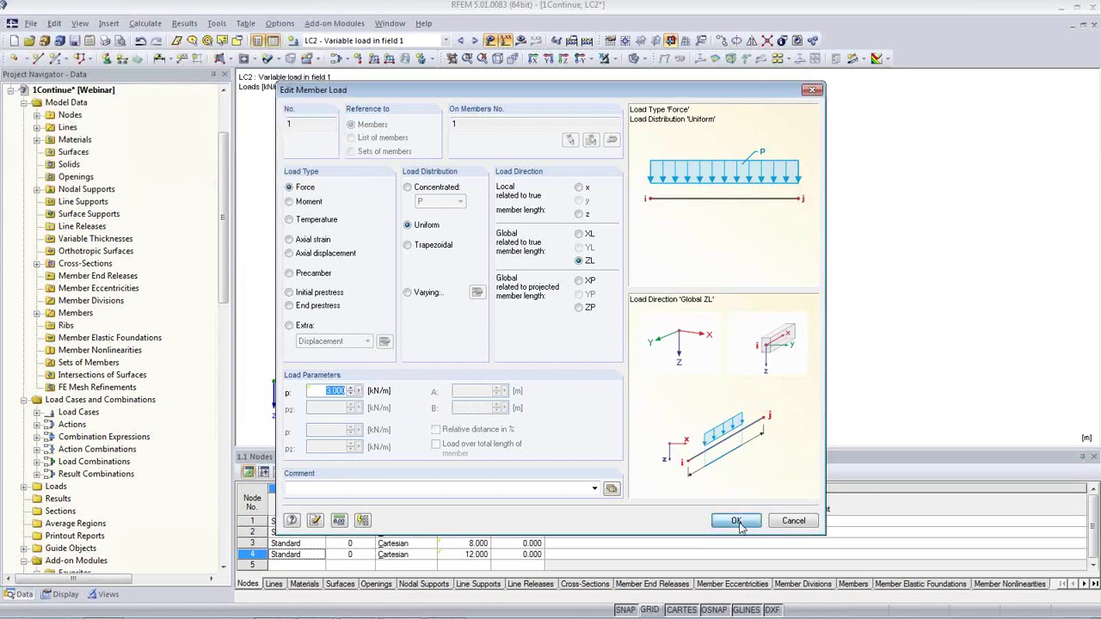
# Step: Define the member load of load case LC3 - Variable load in field 2 by the Live parameter
pyautogui.click(474, 40)
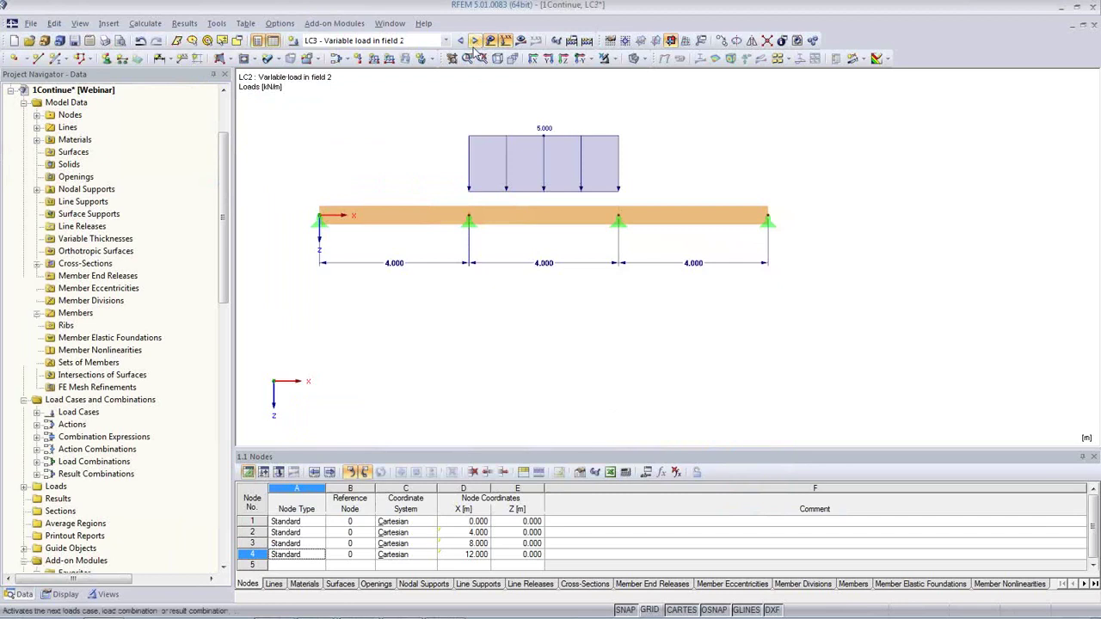
pyautogui.click(525, 145)
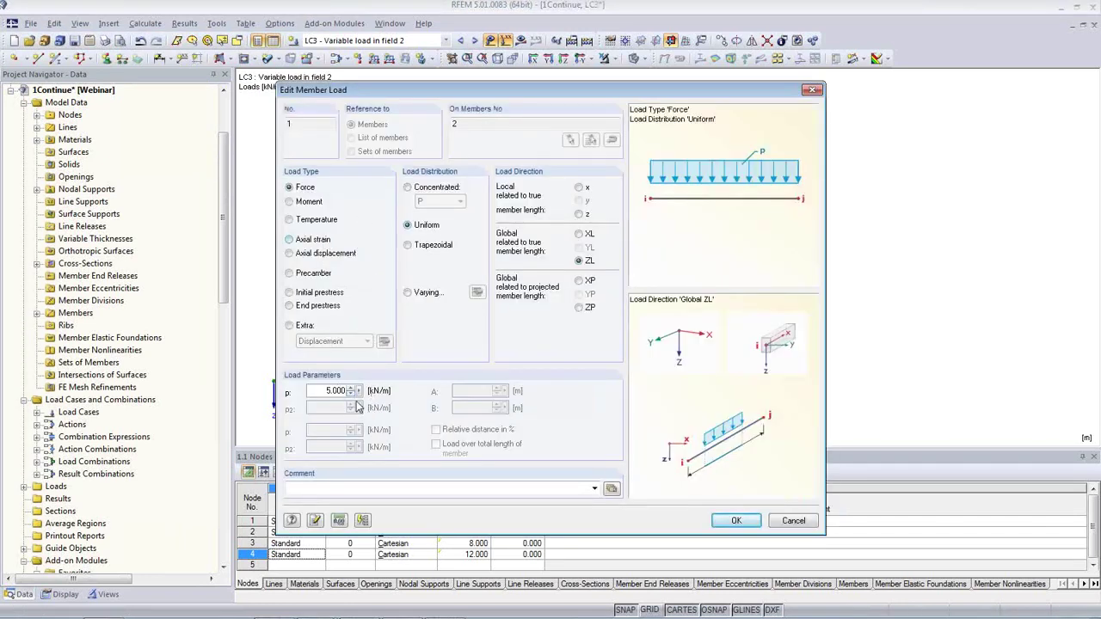
pyautogui.click(358, 391)
pyautogui.click(413, 408)
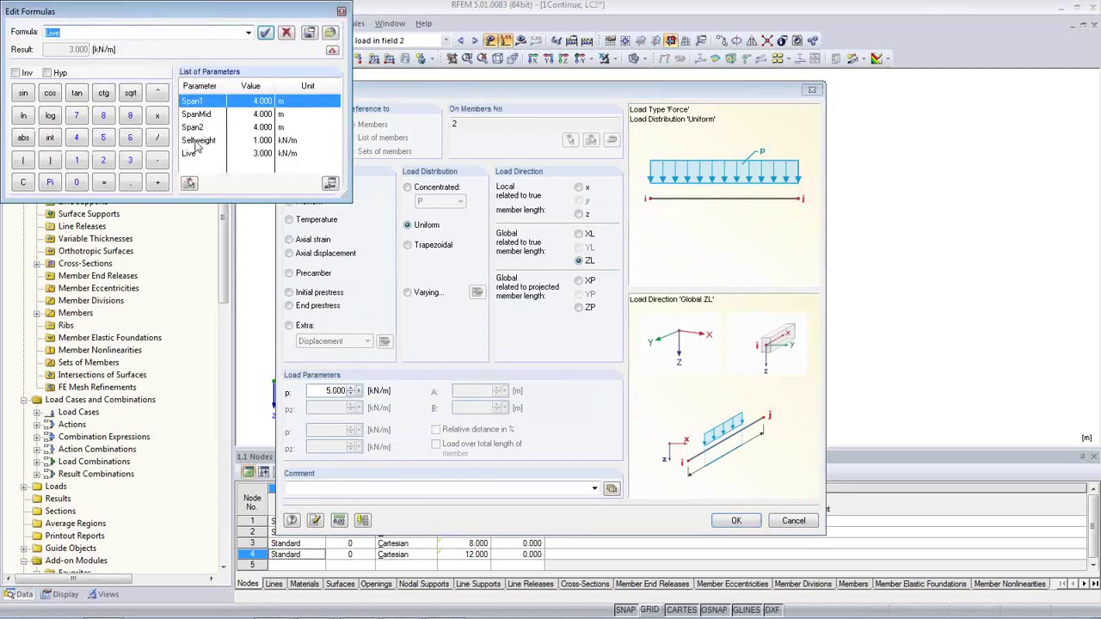
pyautogui.click(265, 32)
pyautogui.click(733, 521)
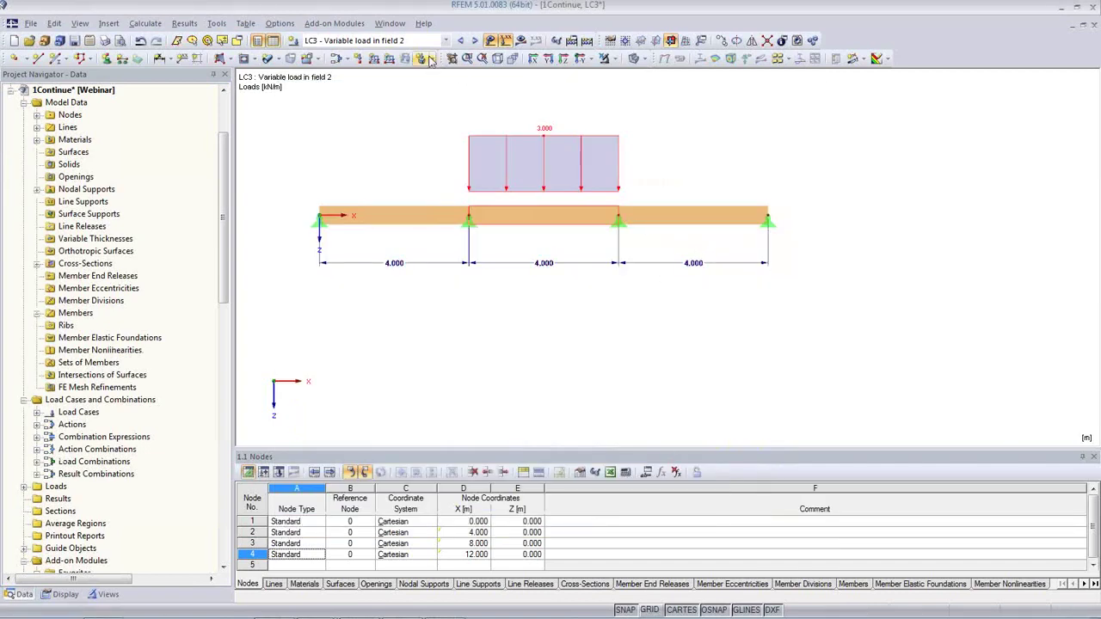
# Step: Define the member load of load case LC4 - Variable load in field 3 by the Live parameter
pyautogui.click(473, 41)
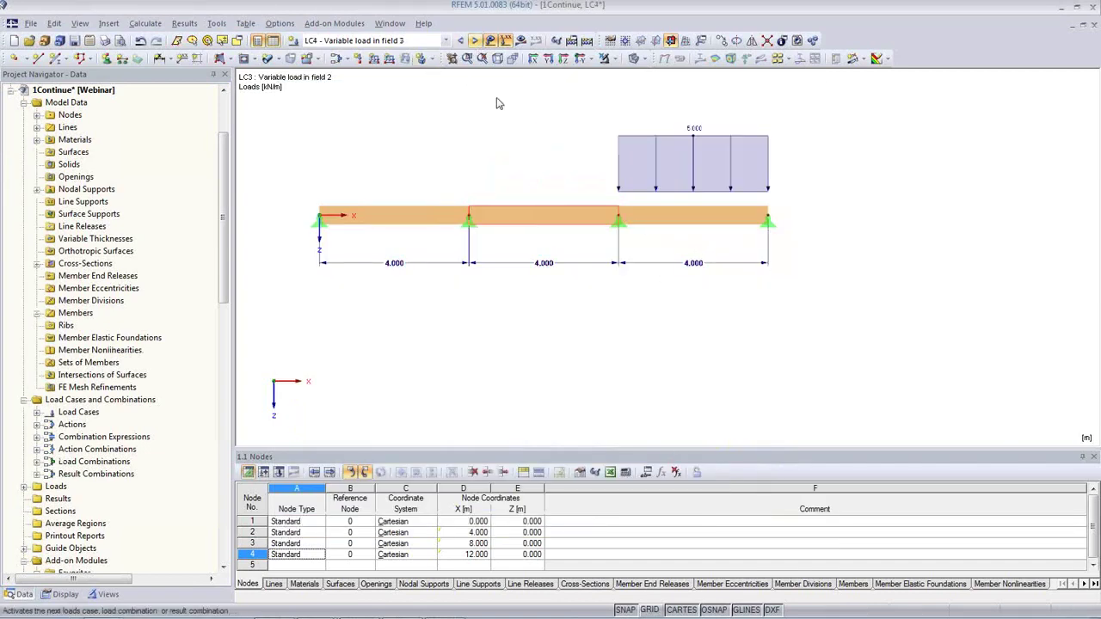
pyautogui.doubleClick(629, 143)
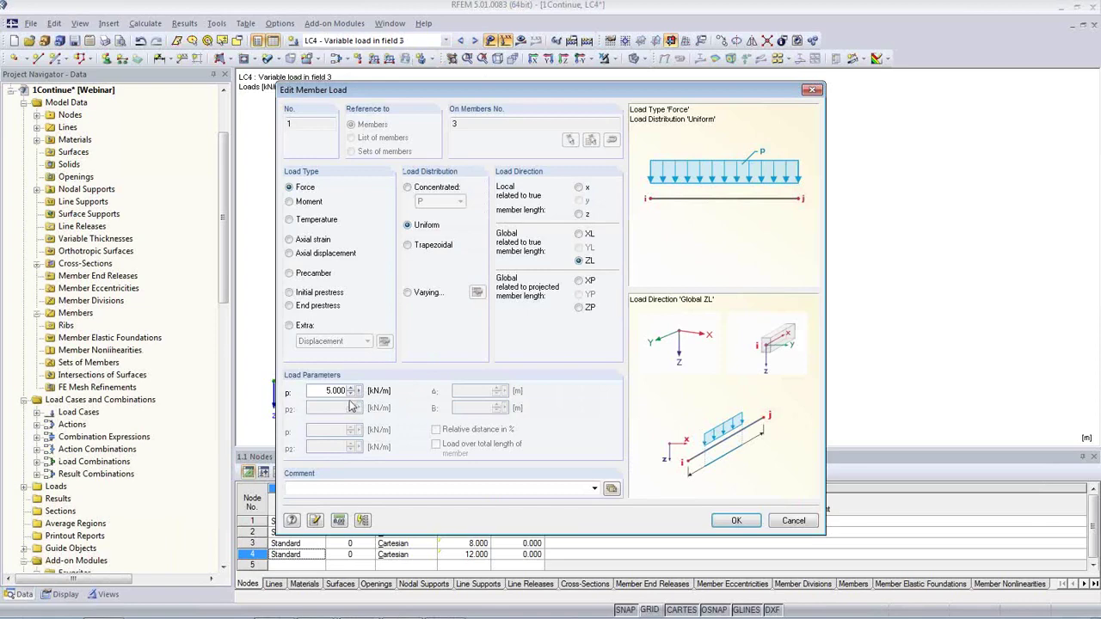
pyautogui.click(358, 390)
pyautogui.click(405, 407)
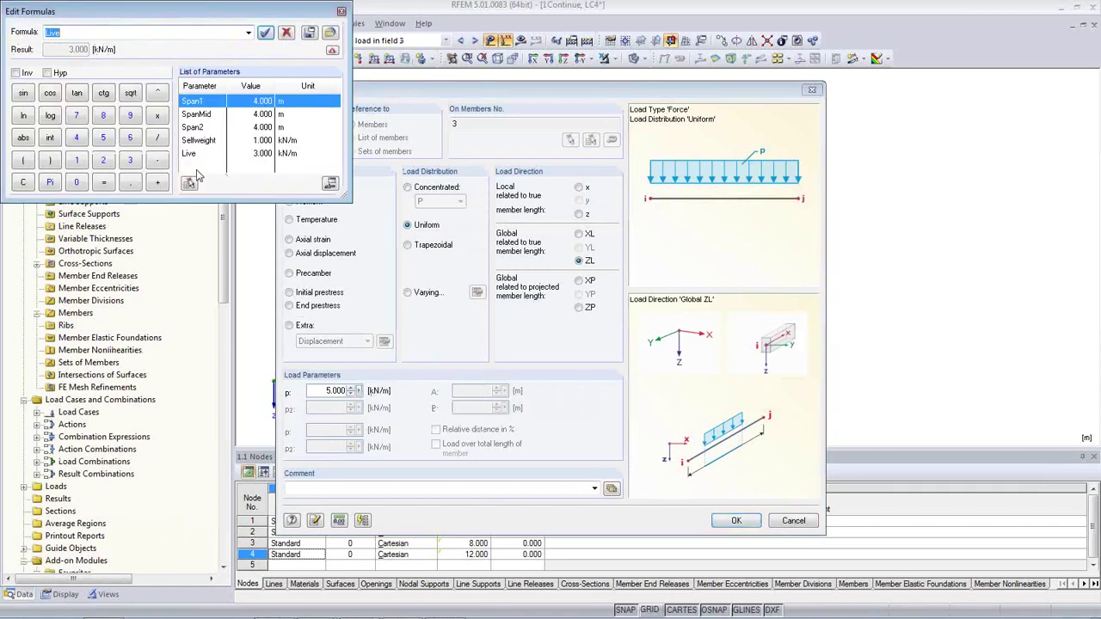
pyautogui.click(265, 31)
pyautogui.click(736, 521)
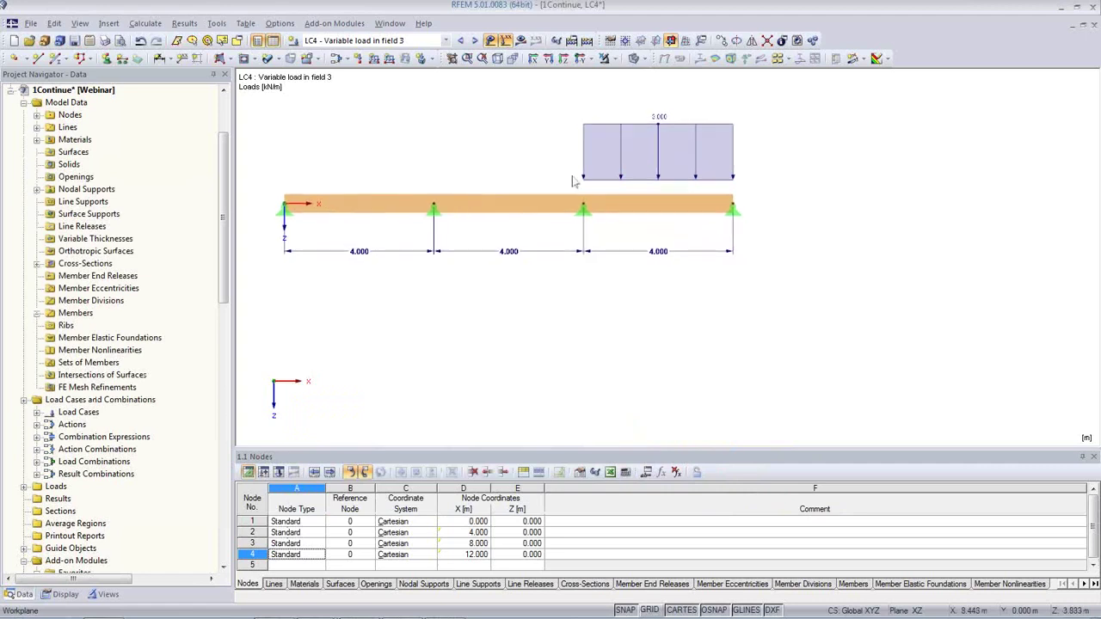
# Step: With load combination CO2 displayed, set Span1 to 5 m, Selfweight to 2 kN/m and Live to 5 kN/m in the parameter list and apply them
pyautogui.click(474, 41)
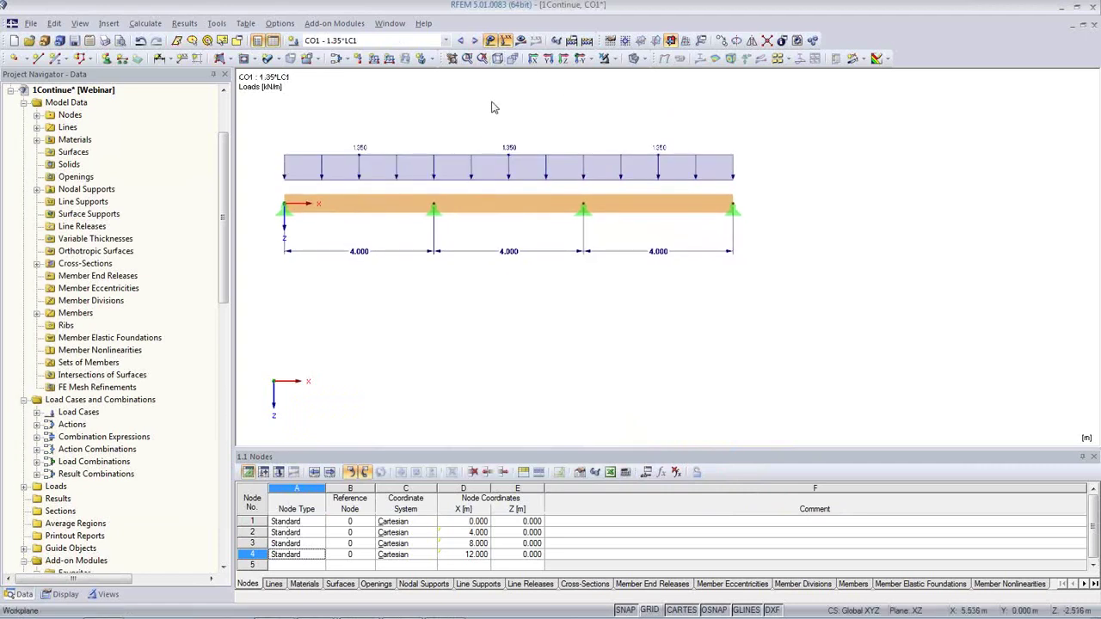
pyautogui.click(474, 41)
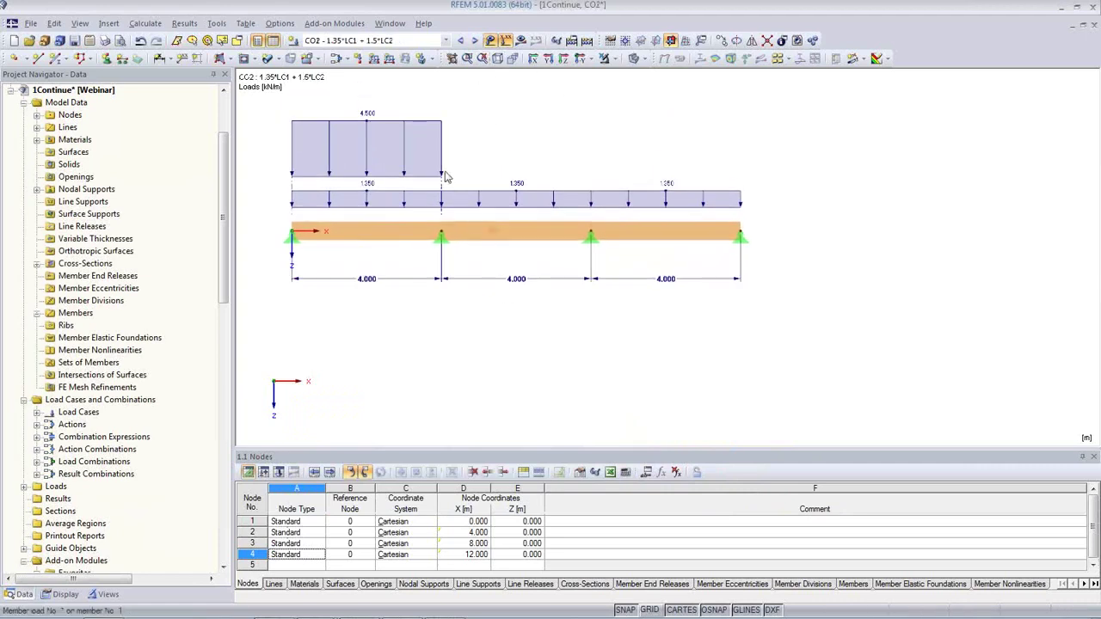
pyautogui.click(645, 472)
pyautogui.click(502, 323)
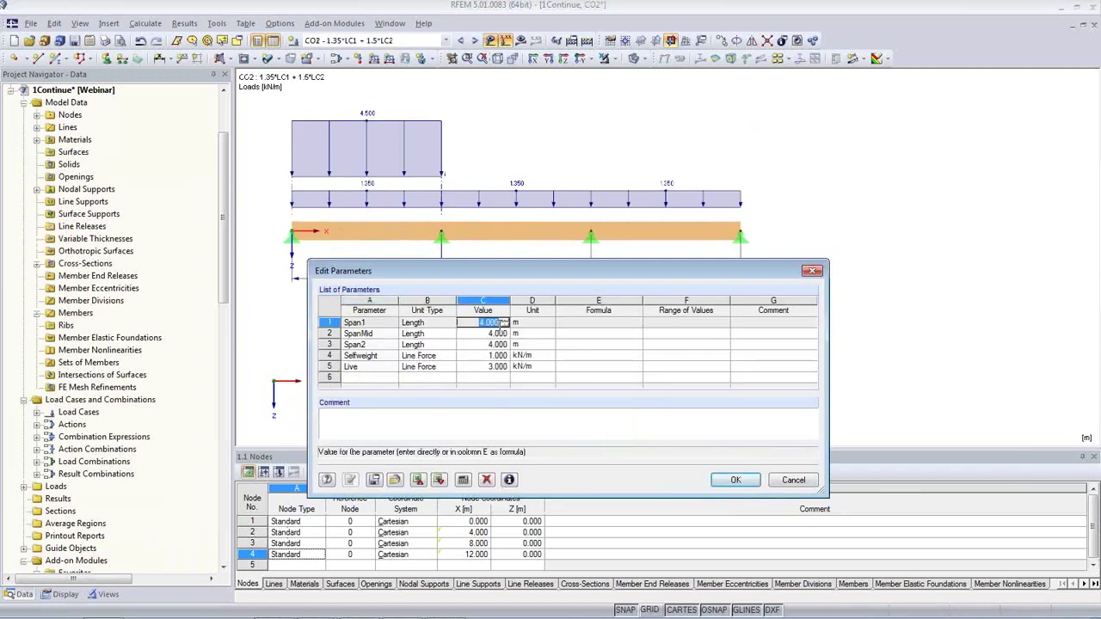
pyautogui.write('5')
pyautogui.click(490, 355)
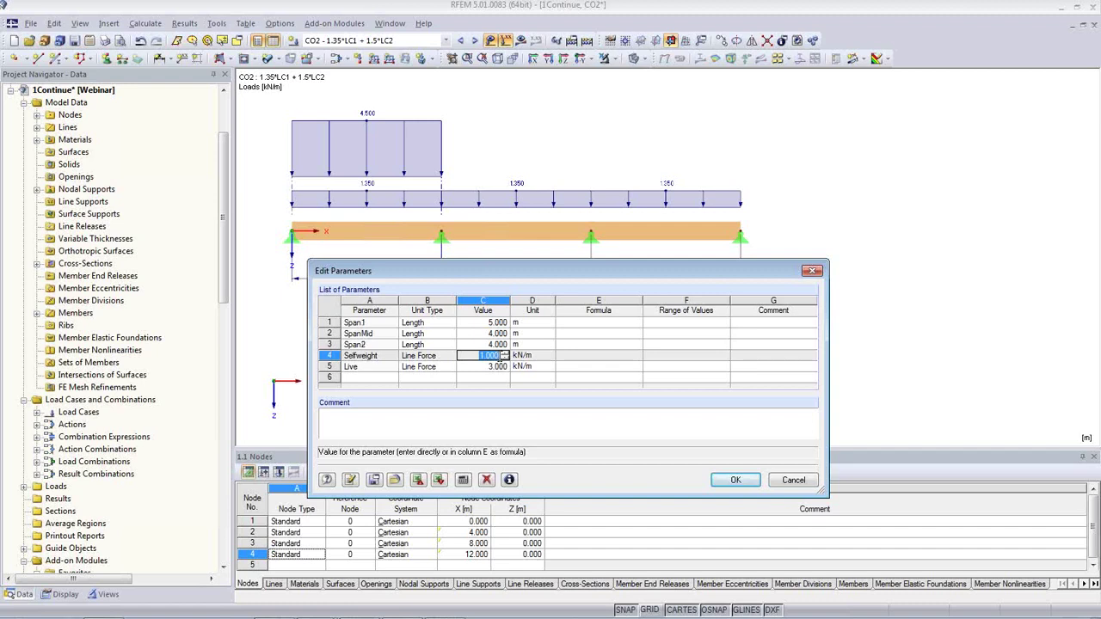
pyautogui.write('2')
pyautogui.click(492, 367)
pyautogui.write('5')
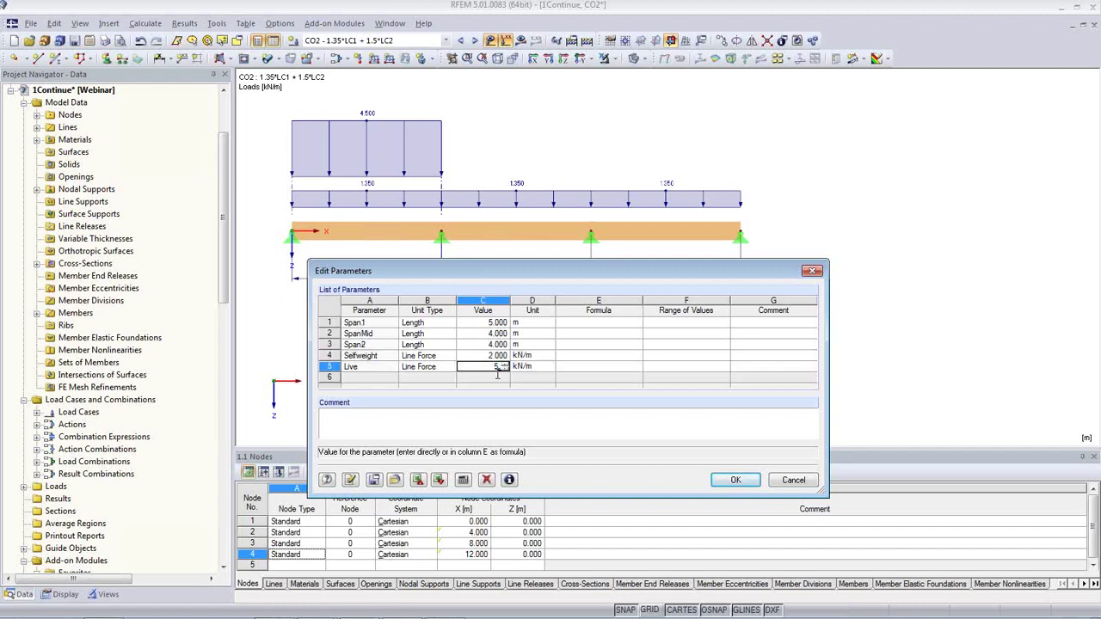
pyautogui.click(488, 355)
pyautogui.click(738, 483)
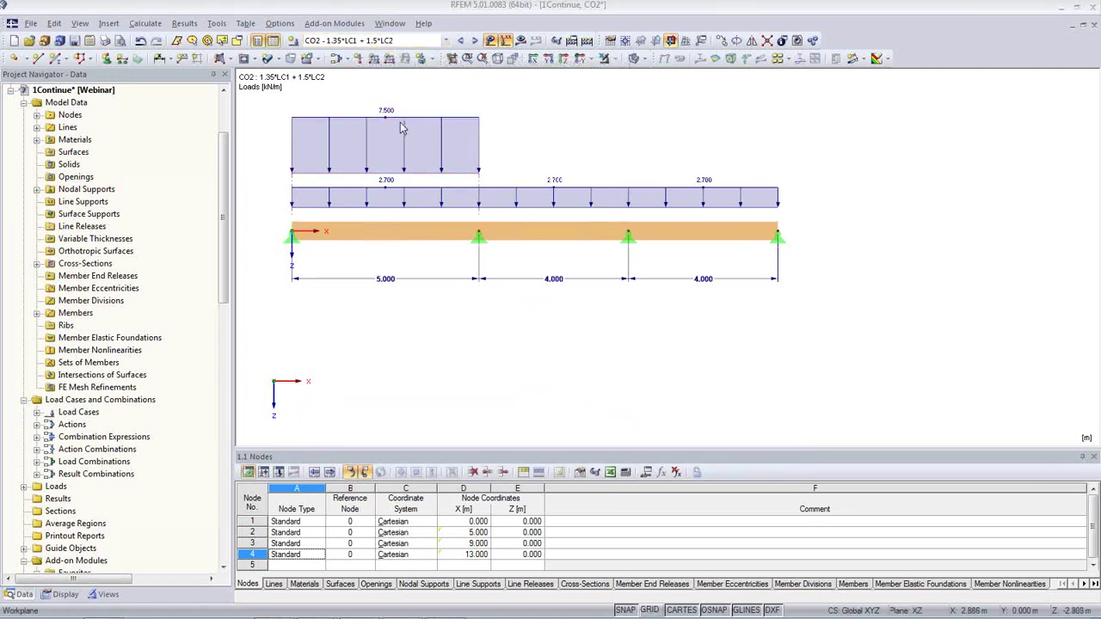
# Step: Display load case LC2 and set the Span1 and Span2 parameters to 2 m each, applying them to the model
pyautogui.click(445, 41)
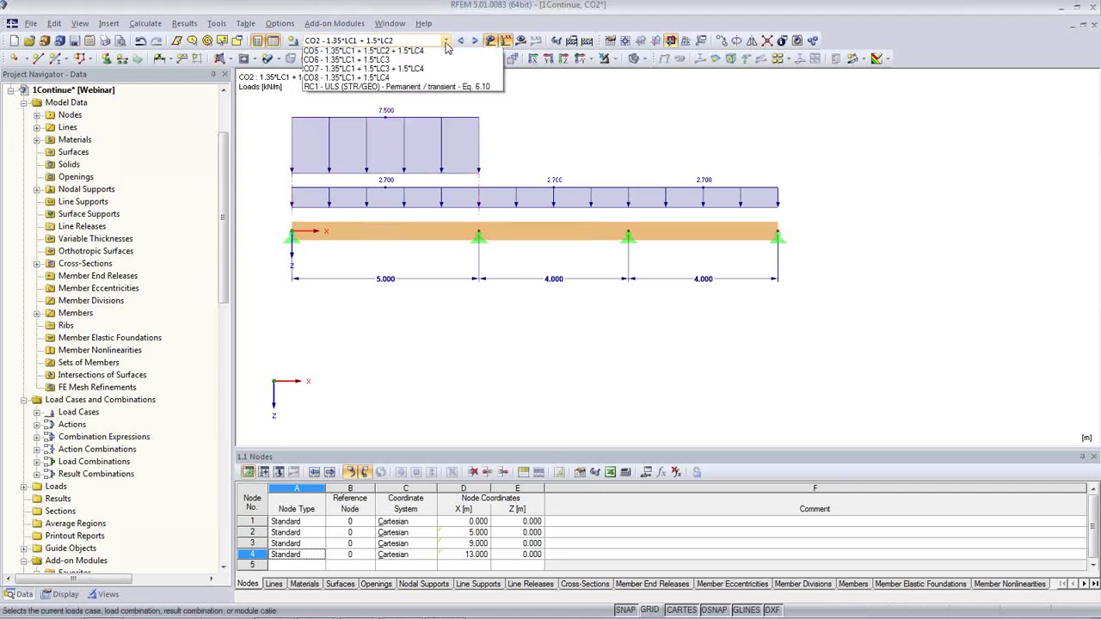
pyautogui.click(436, 62)
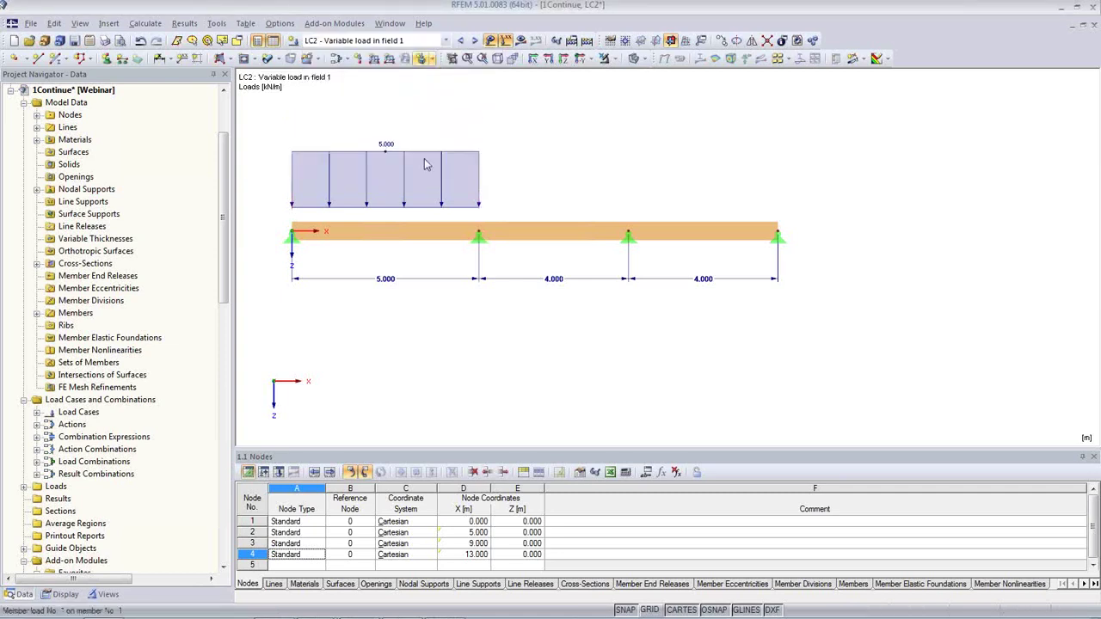
pyautogui.click(471, 45)
pyautogui.click(473, 43)
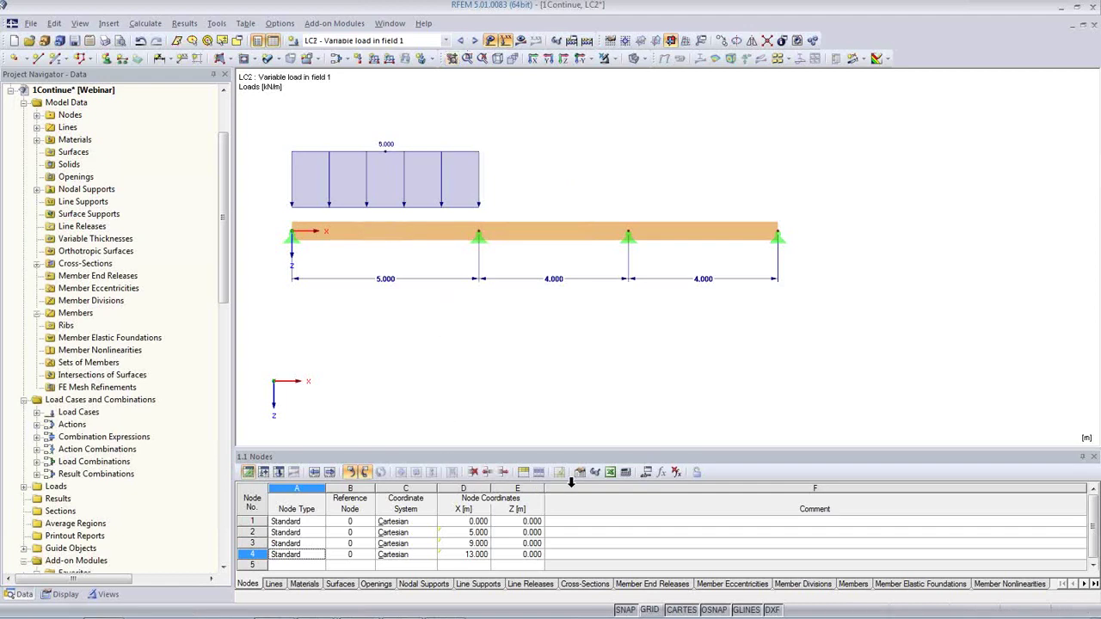
pyautogui.click(647, 472)
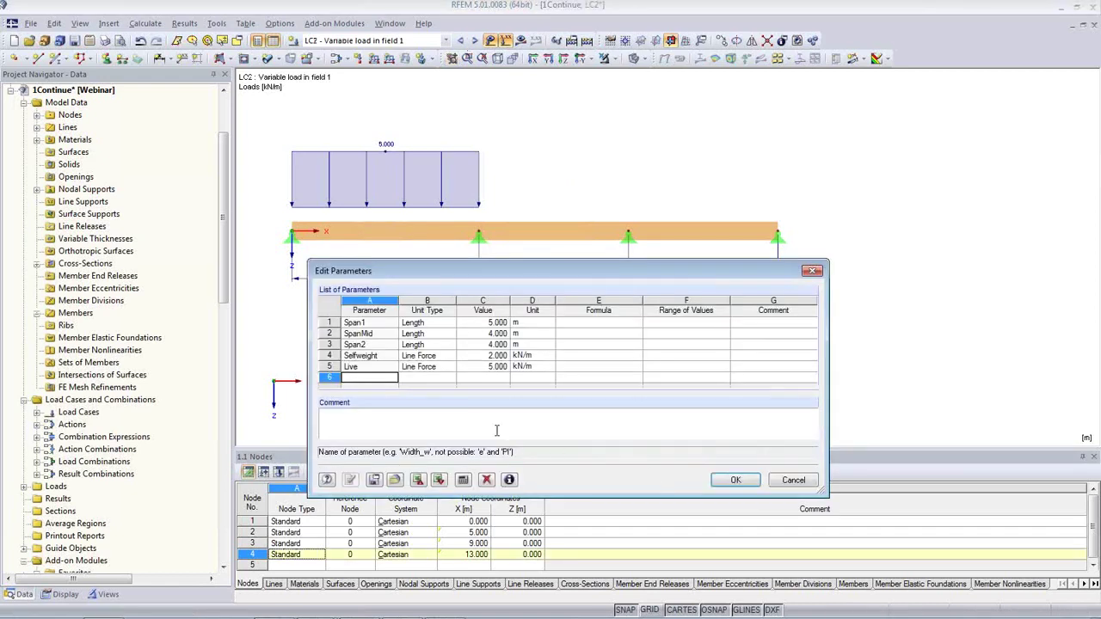
pyautogui.click(501, 323)
pyautogui.click(504, 326)
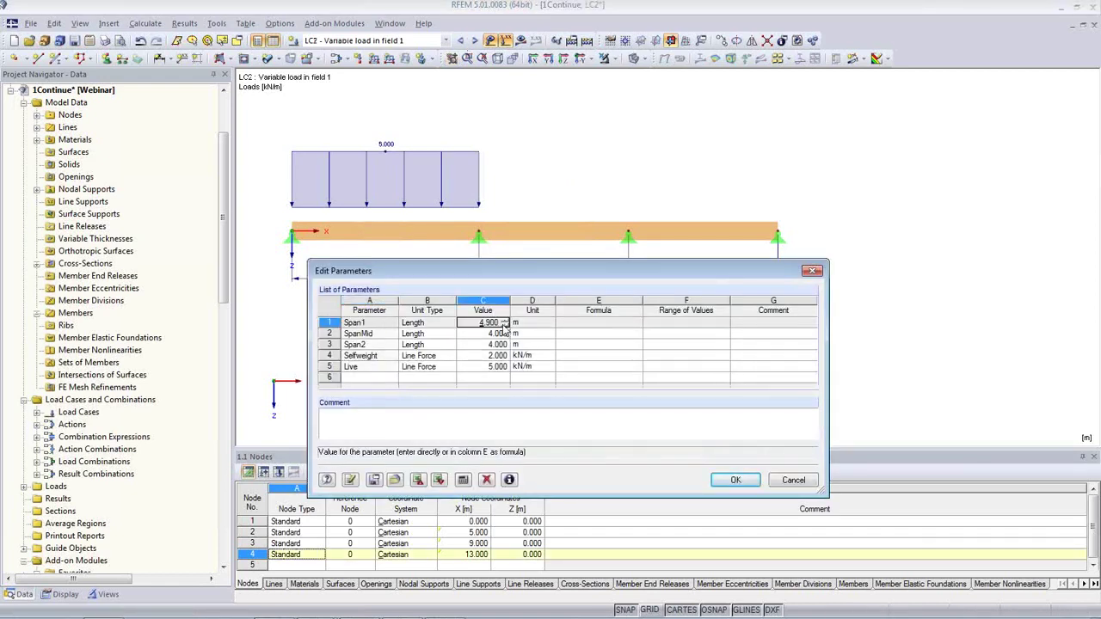
pyautogui.write('2')
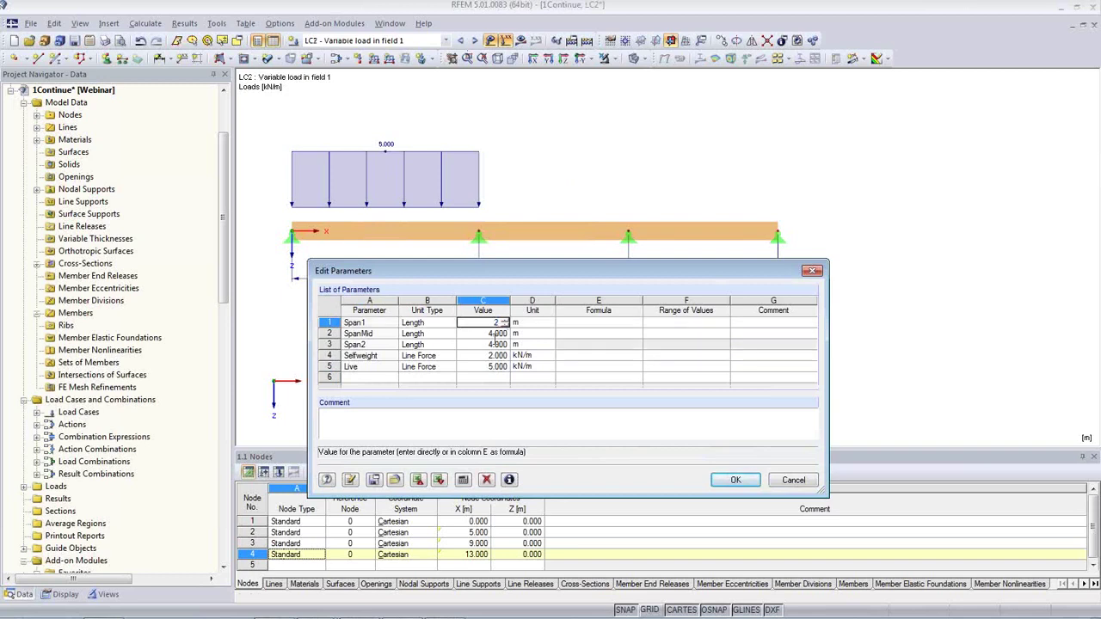
pyautogui.click(492, 345)
pyautogui.write('2')
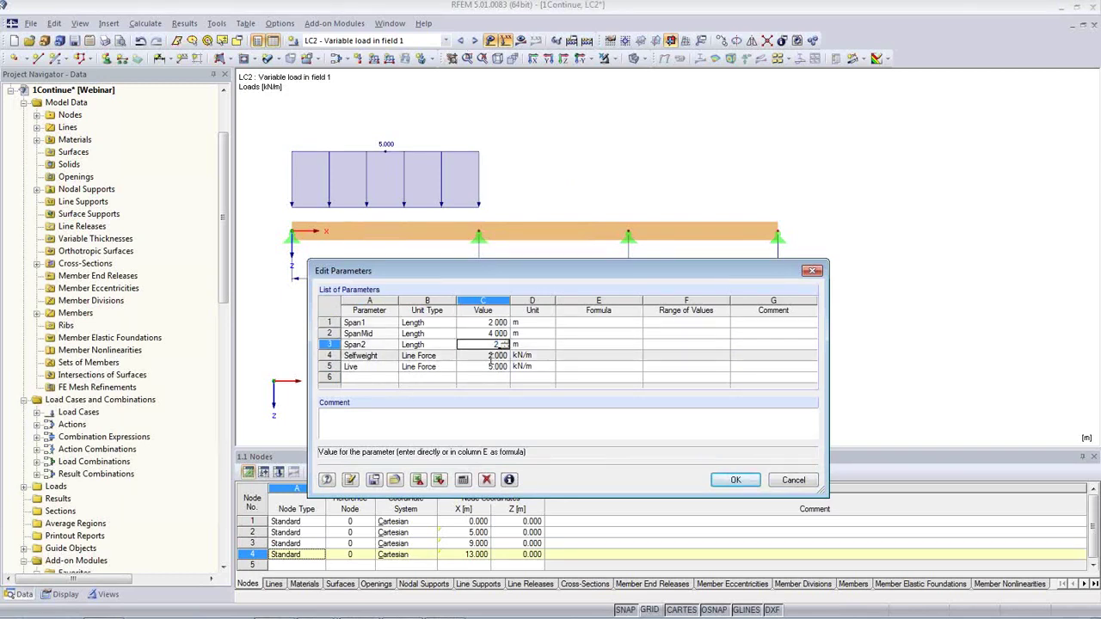
pyautogui.press('Return')
pyautogui.click(735, 480)
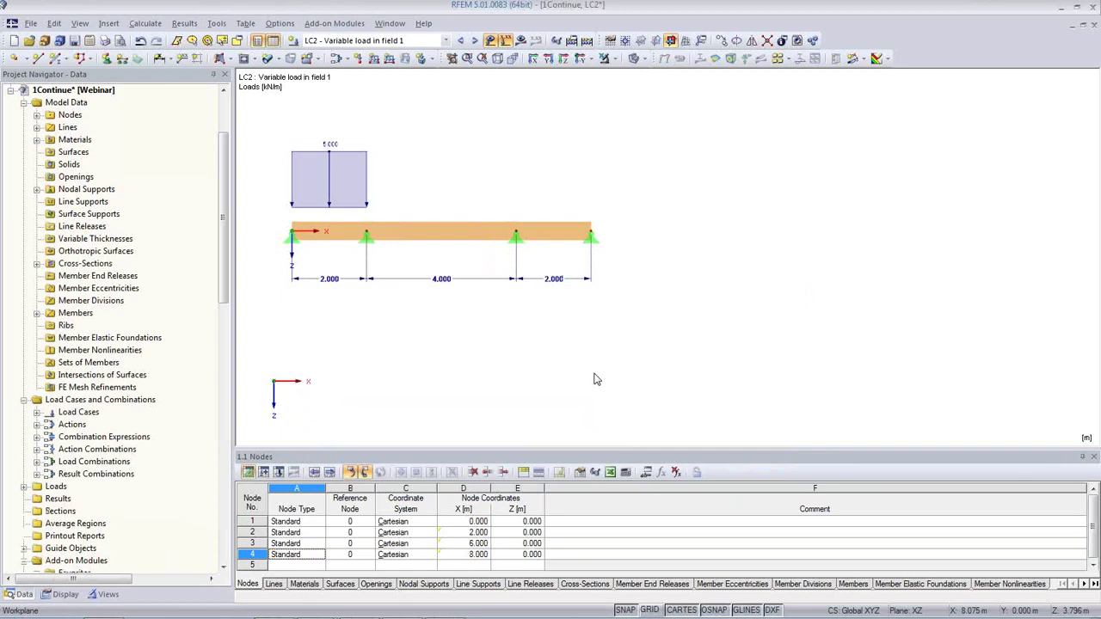
# Step: Calculate all load cases and combinations and inspect the global deformations of the beam for load case LC2
pyautogui.click(143, 24)
pyautogui.click(168, 38)
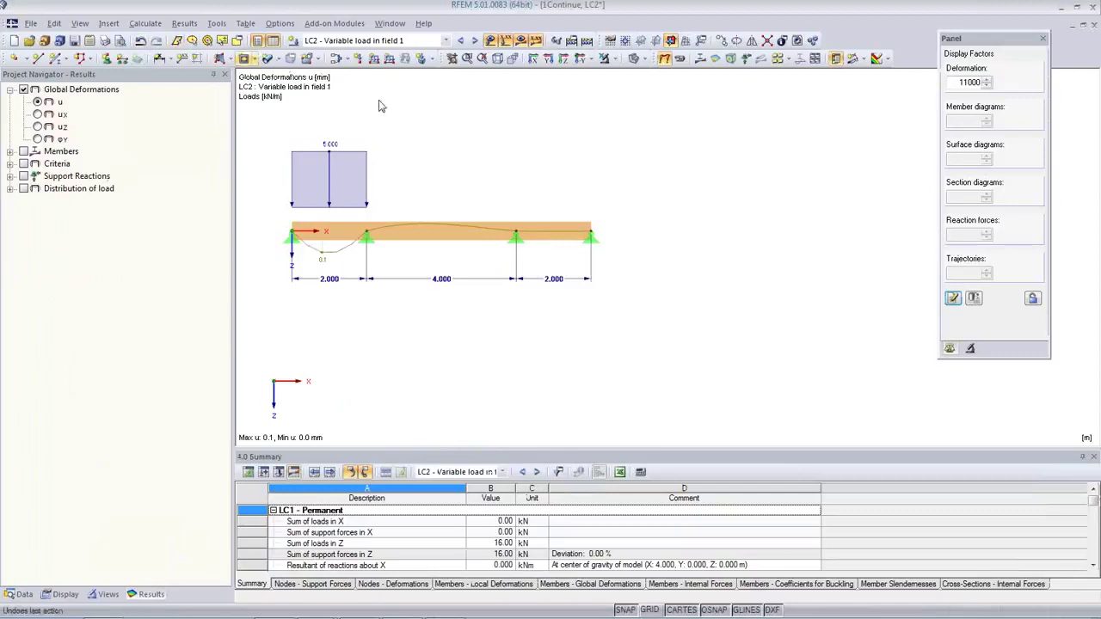
pyautogui.moveTo(576, 273); pyautogui.dragTo(700, 294, button='middle')
pyautogui.scroll(3, 664, 290)
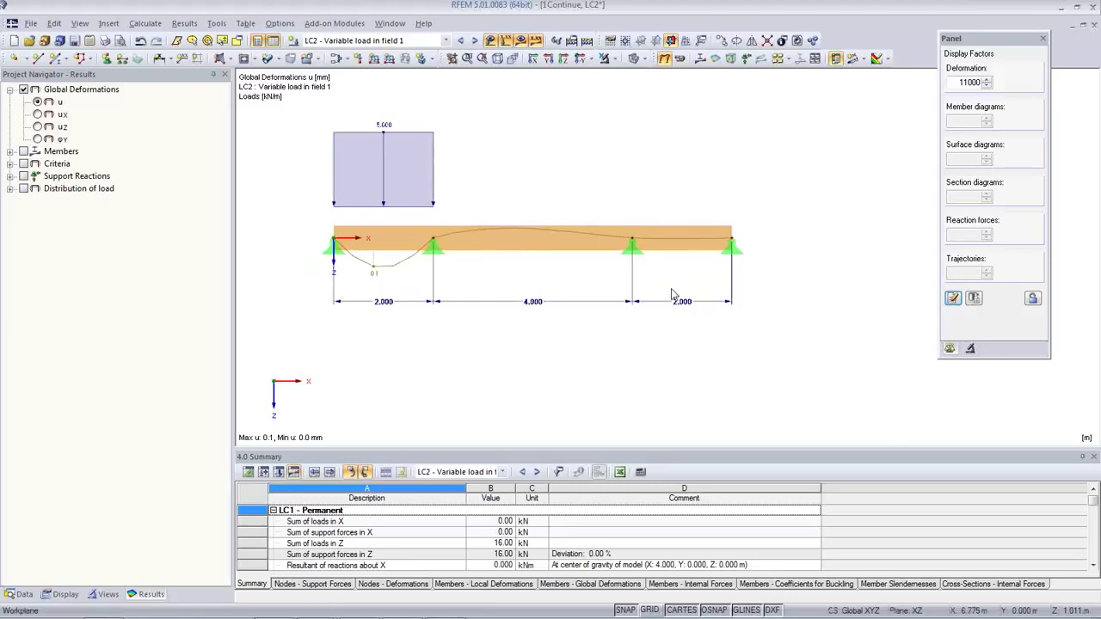
# Step: Switch to the Block Manager and look through the RFEM blocks of the Flat Trusses category
pyautogui.moveTo(446, 613)
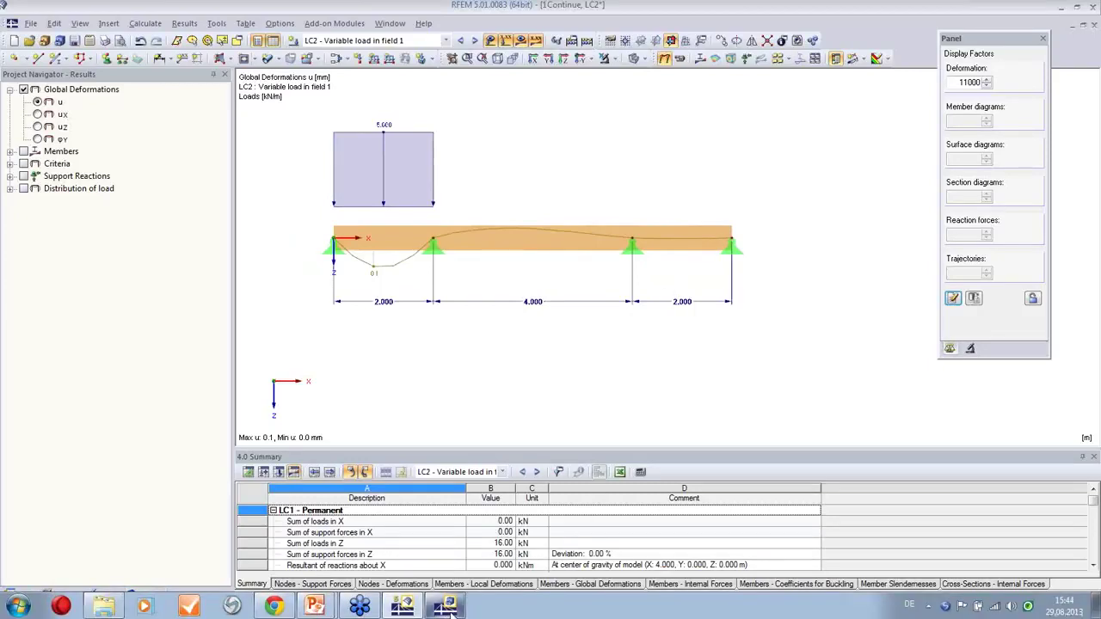
pyautogui.click(447, 576)
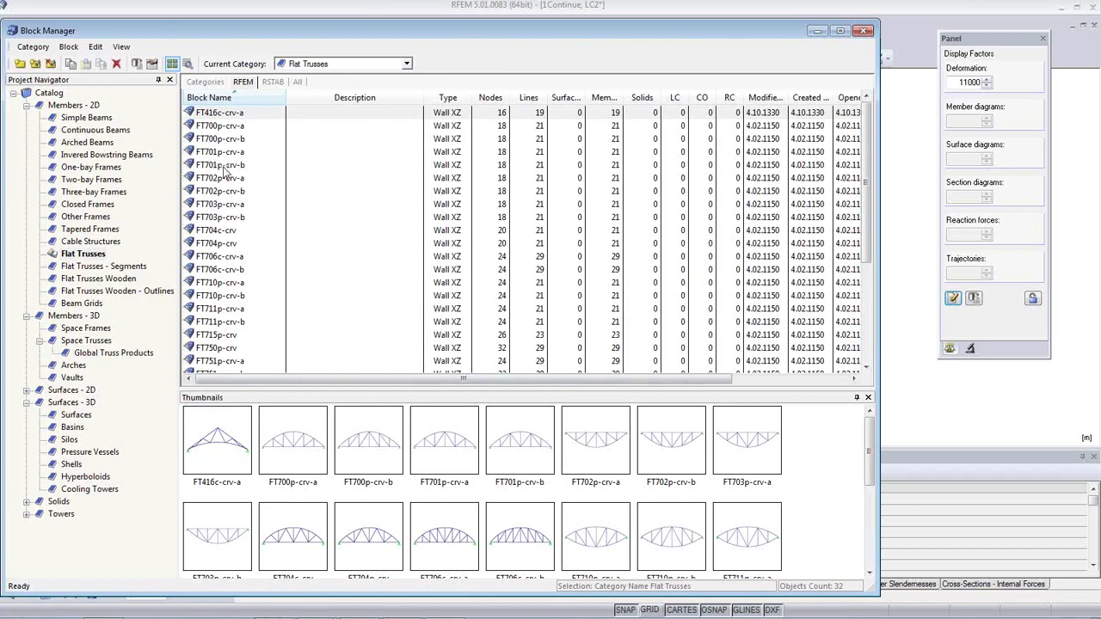
pyautogui.click(224, 167)
pyautogui.scroll(-2, 632, 485)
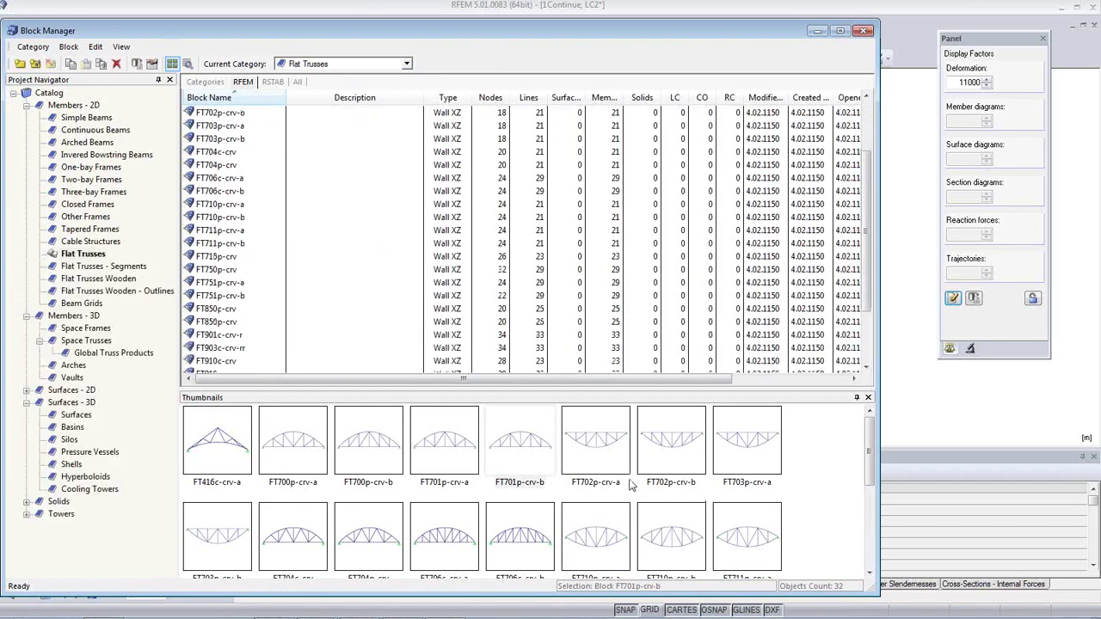
pyautogui.click(543, 540)
pyautogui.scroll(-3, 655, 522)
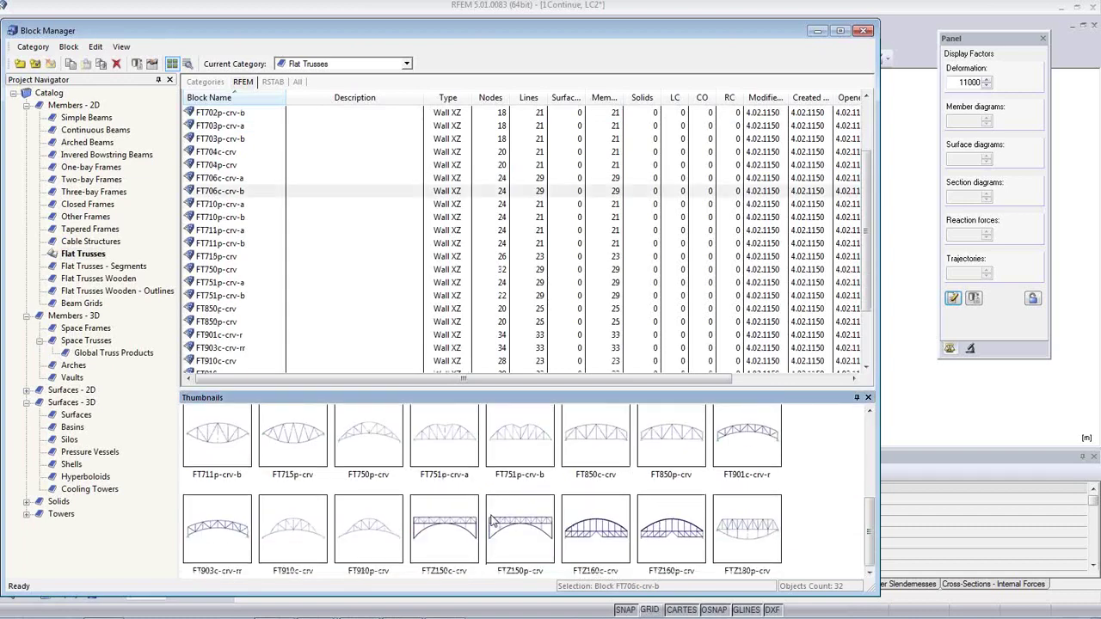
pyautogui.click(747, 468)
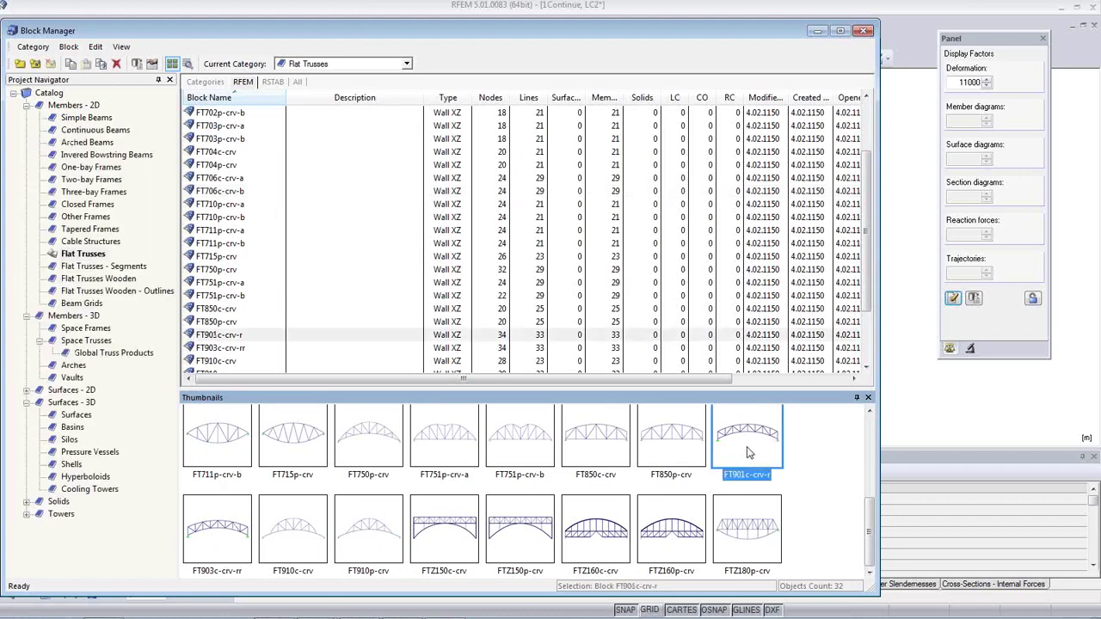
pyautogui.click(434, 452)
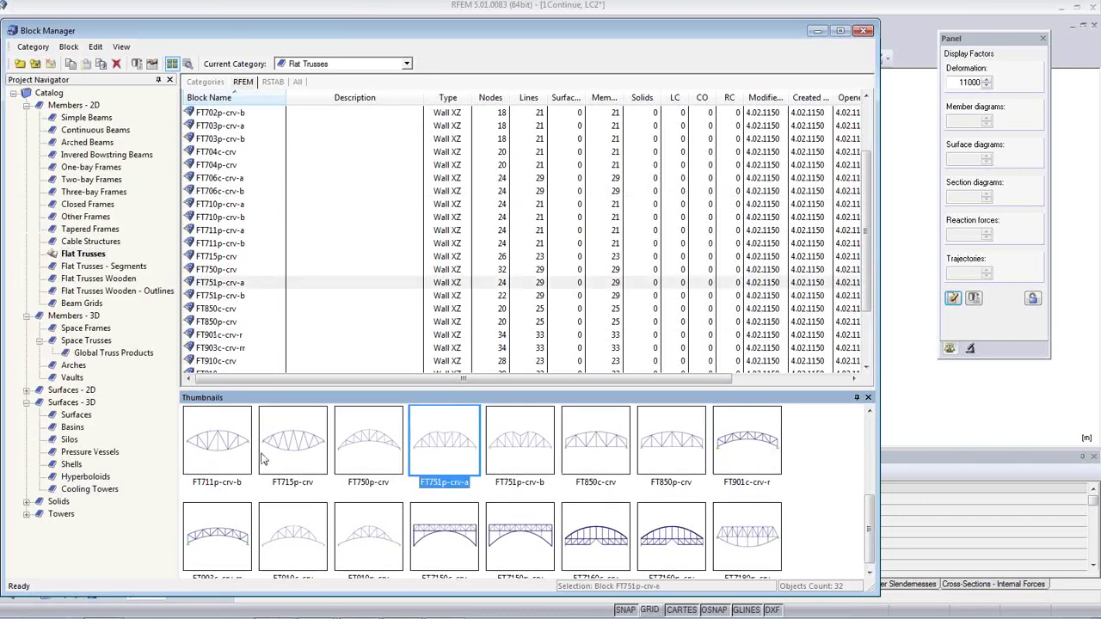
# Step: View the RFEM blocks offered in the Flat Trusses Wooden and Space Frames categories
pyautogui.click(108, 267)
pyautogui.click(107, 278)
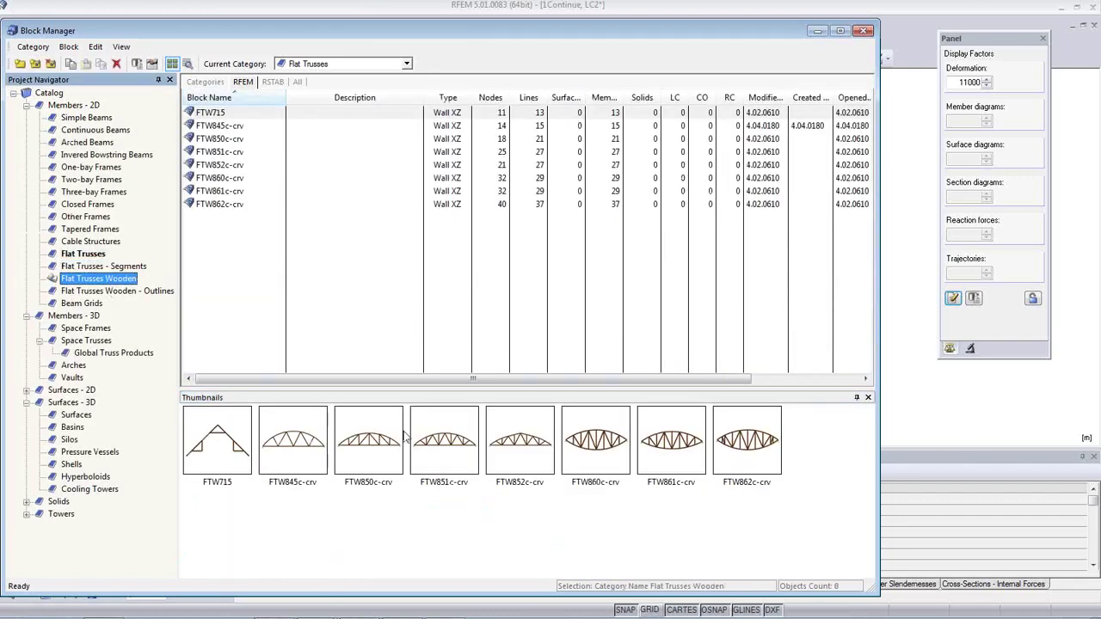
pyautogui.click(85, 329)
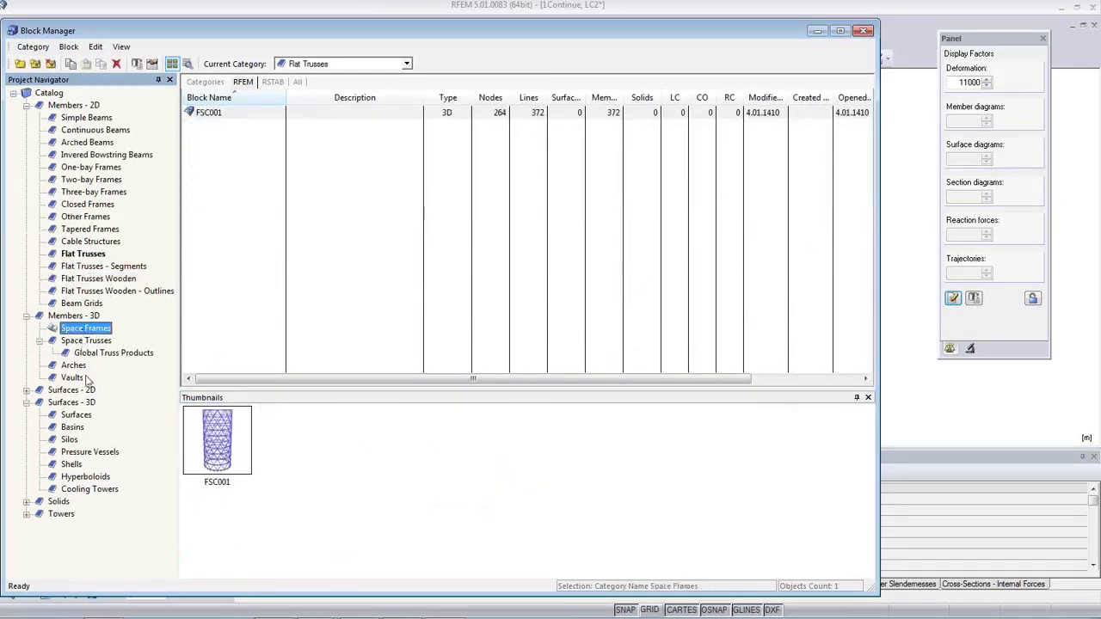
# Step: Look through the F33 and F34 RSTAB blocks in the Global Truss Products category
pyautogui.click(98, 355)
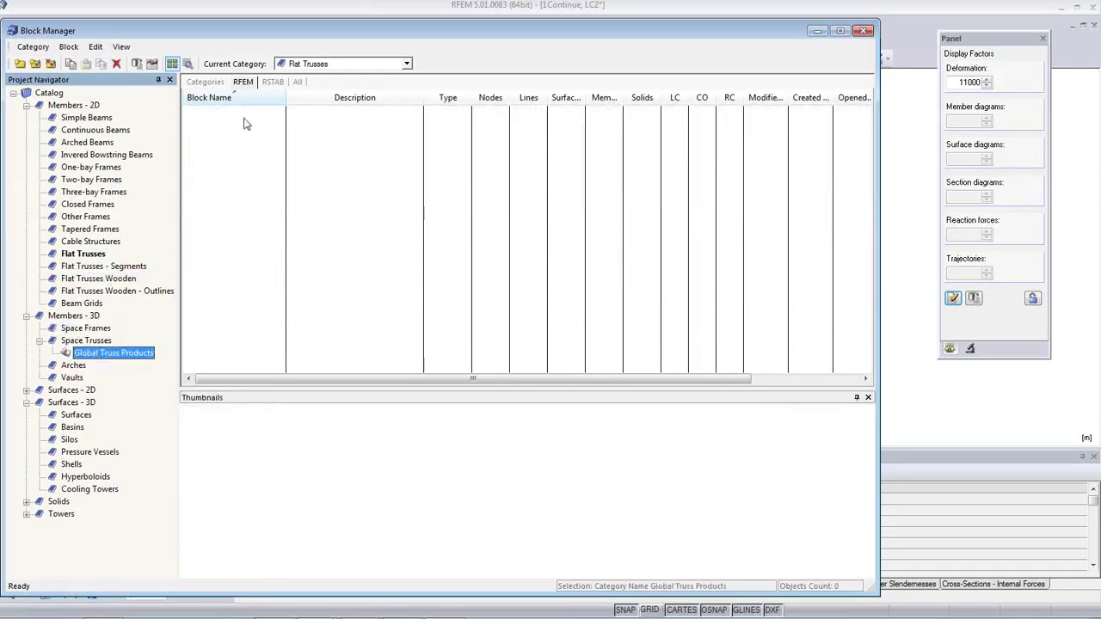
pyautogui.click(271, 82)
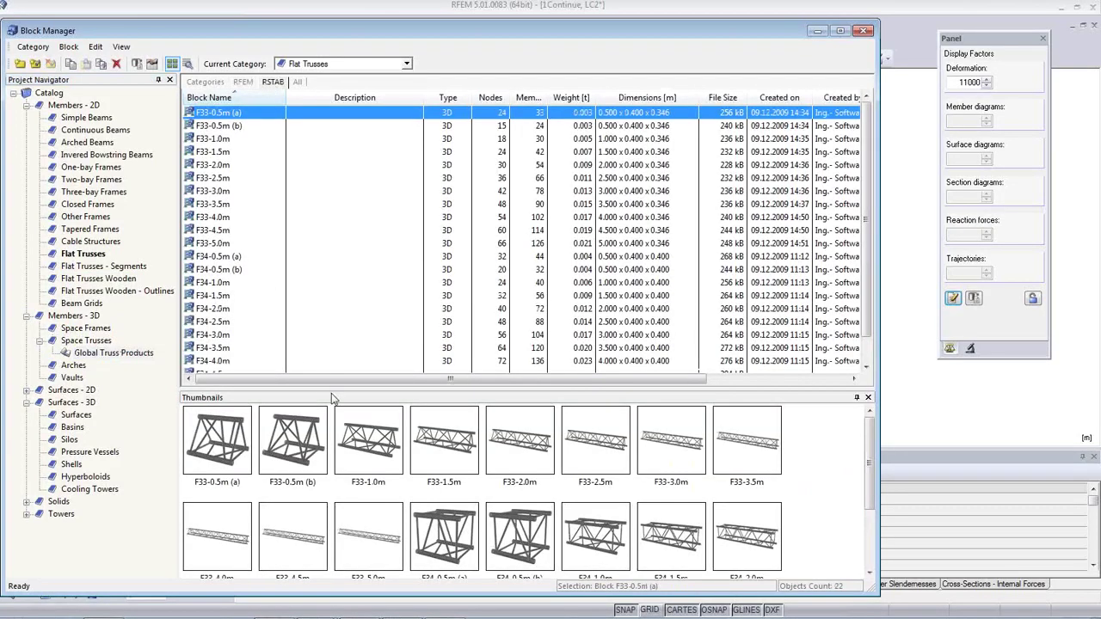
pyautogui.click(212, 309)
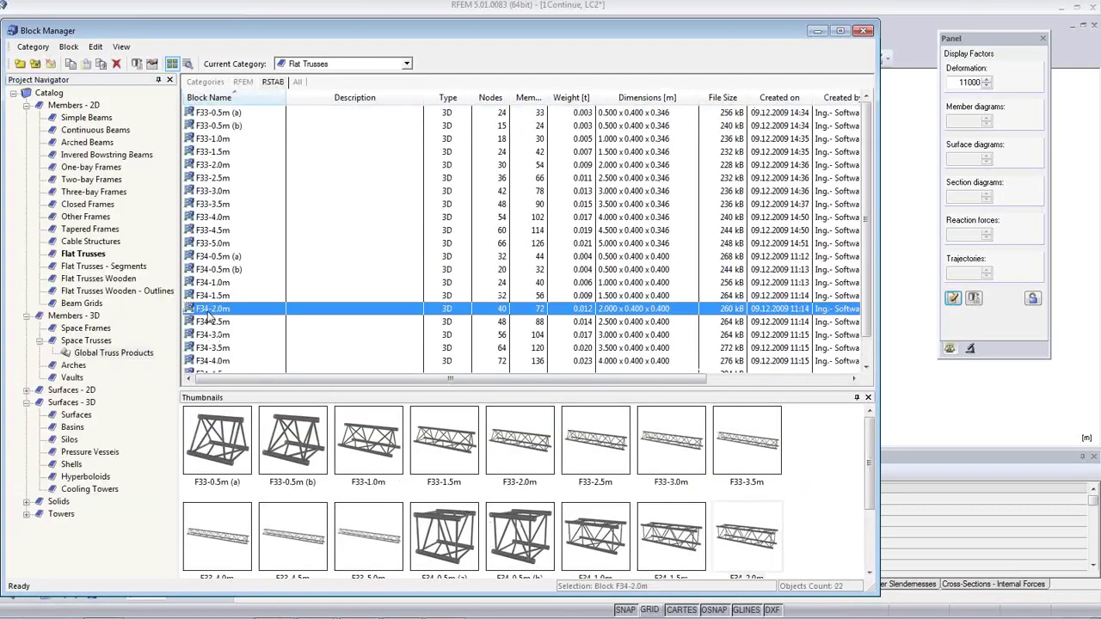
pyautogui.scroll(-1, 424, 343)
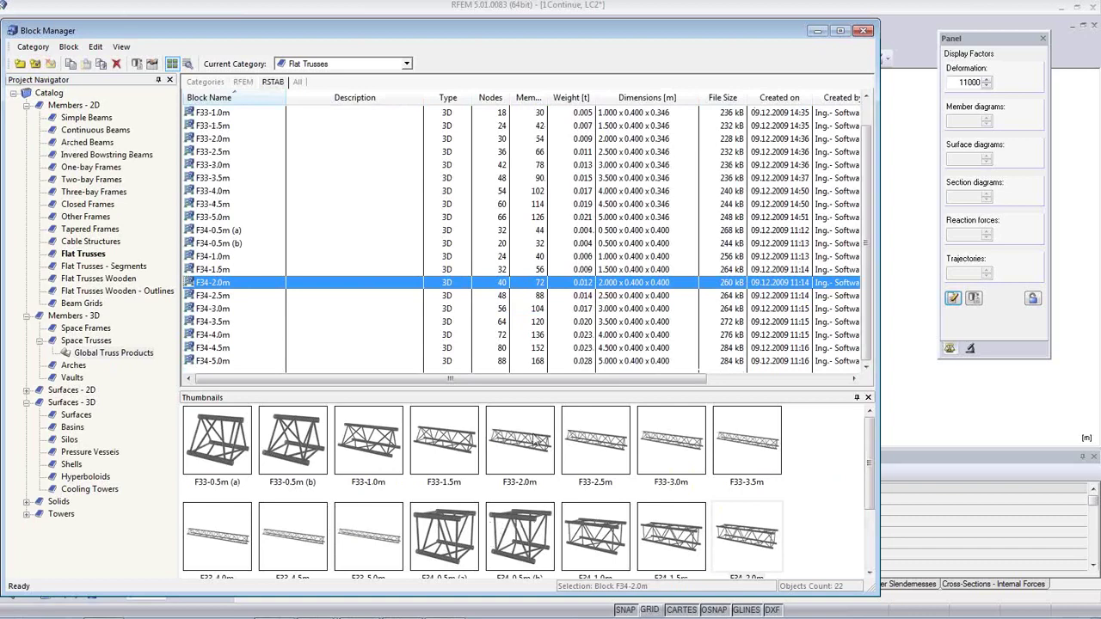
pyautogui.click(522, 455)
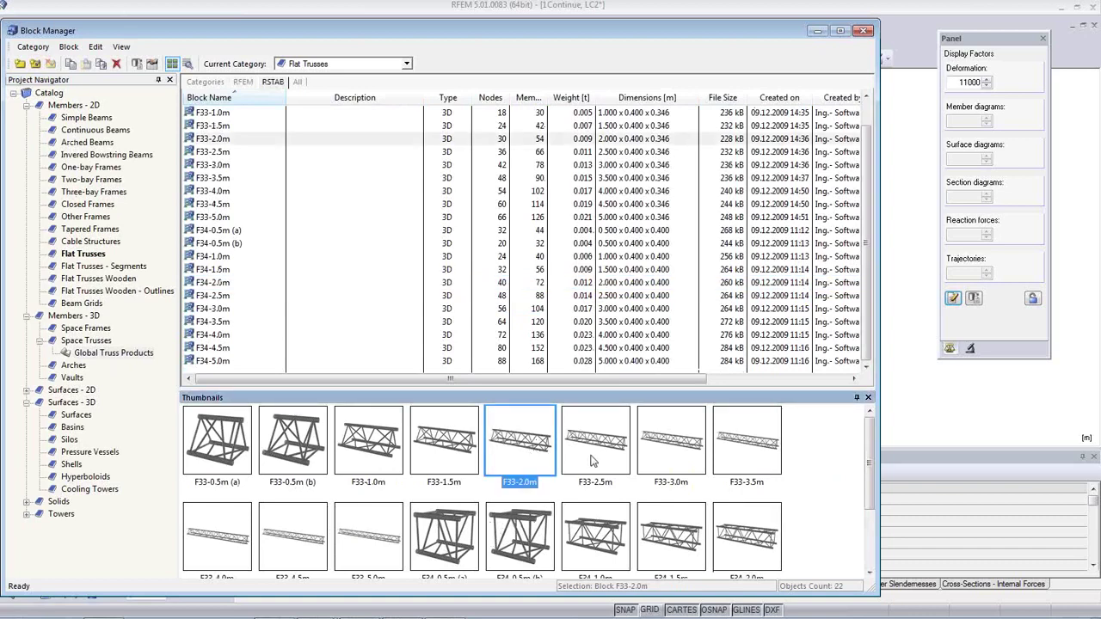
pyautogui.scroll(-2, 592, 478)
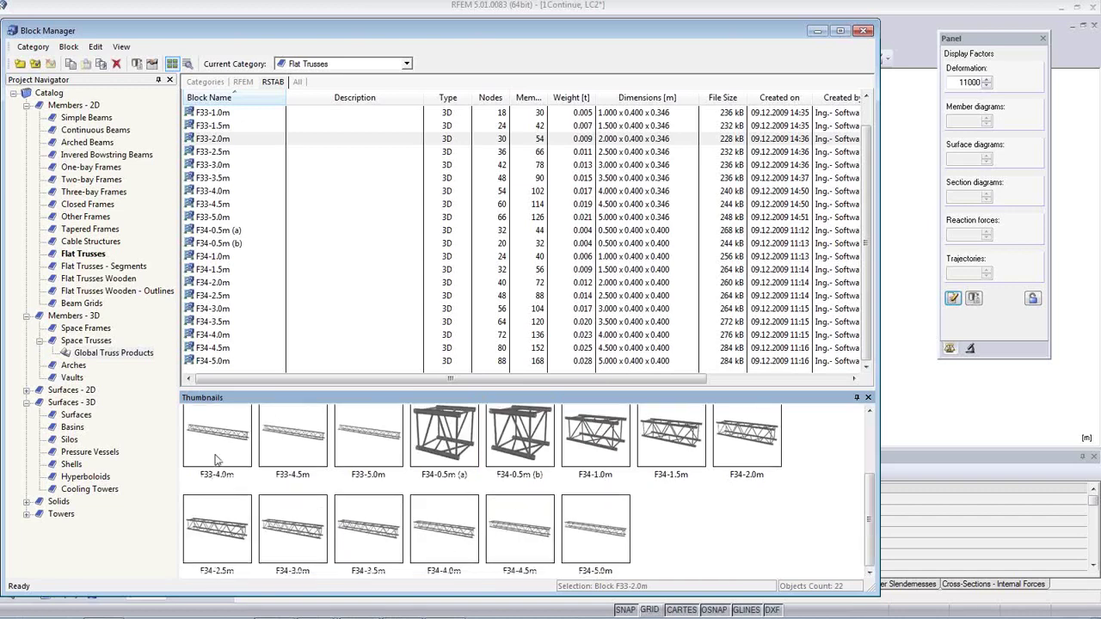
# Step: Return to the Flat Trusses category and start inserting the RFEM block FT701p-crv-a
pyautogui.click(86, 254)
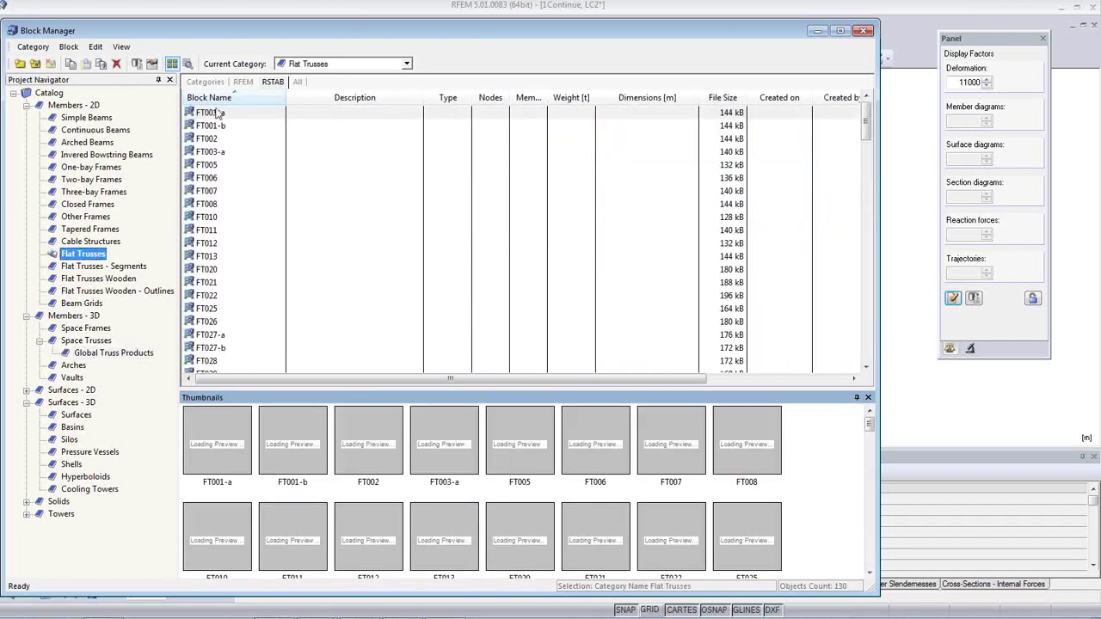
pyautogui.click(219, 113)
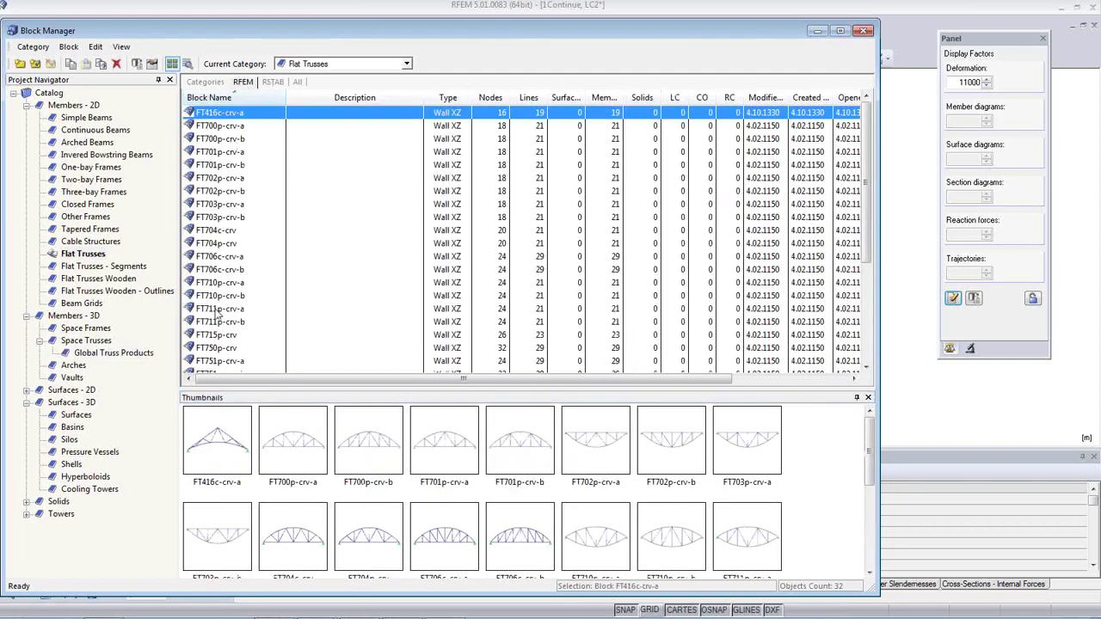
pyautogui.click(446, 464)
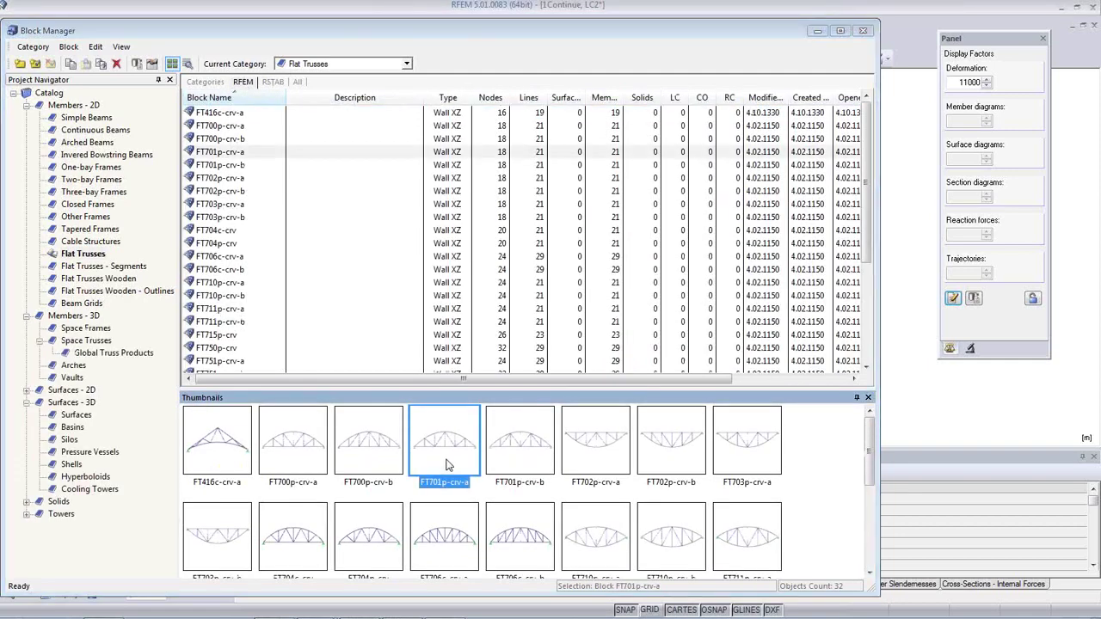
pyautogui.doubleClick(442, 450)
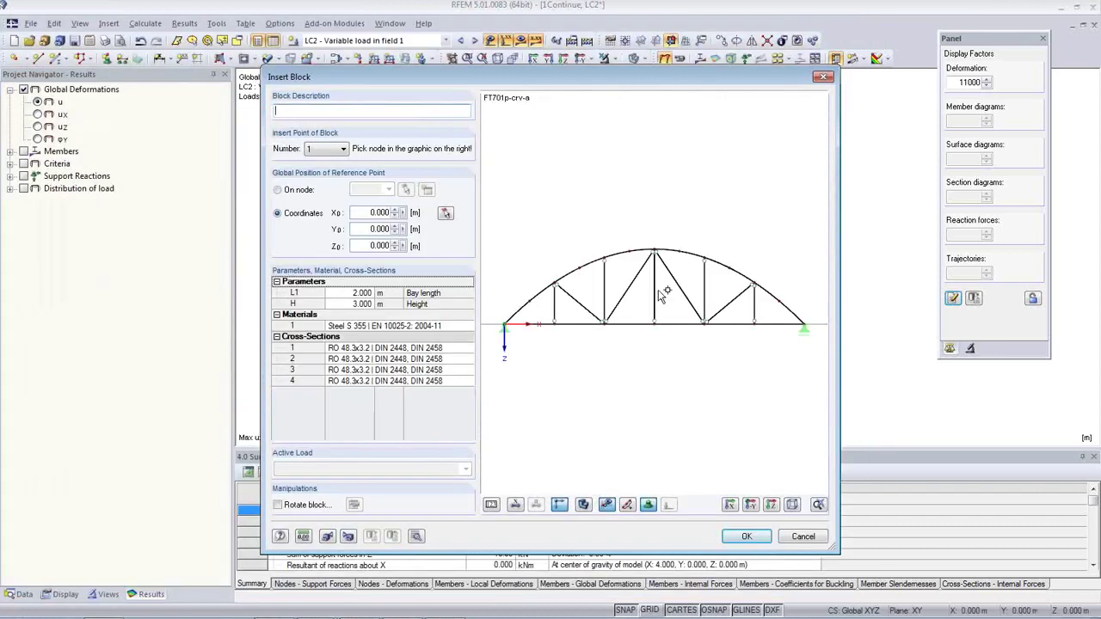
# Step: Show the dimensions in the truss block preview and increase the bay length L1 to 2.3 m
pyautogui.click(351, 292)
pyautogui.doubleClick(347, 292)
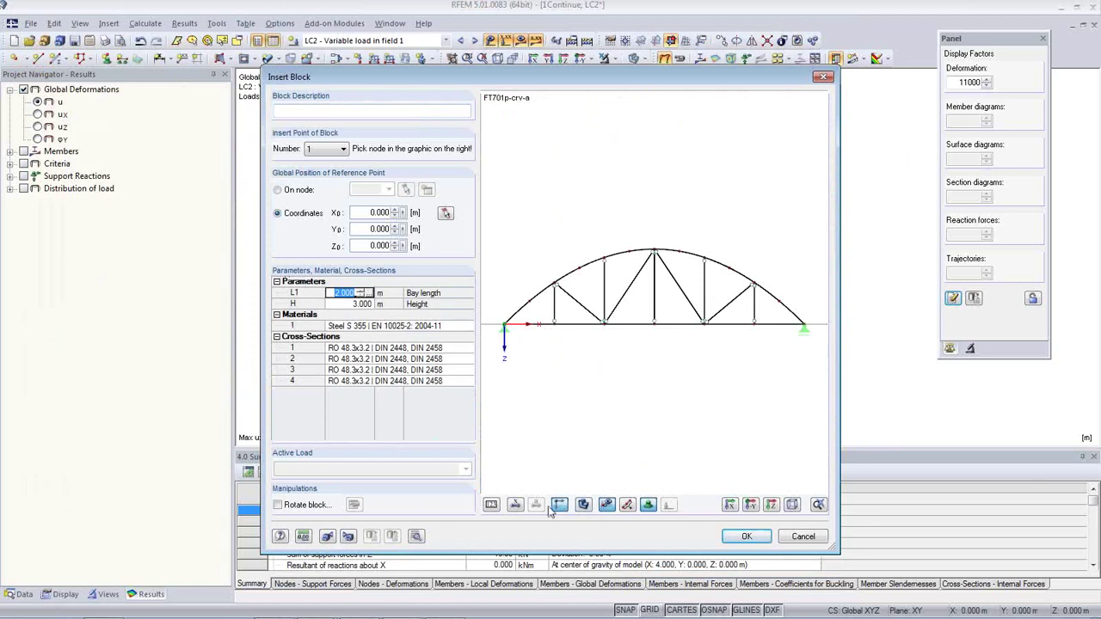
pyautogui.click(516, 505)
pyautogui.click(357, 294)
pyautogui.doubleClick(361, 293)
pyautogui.click(365, 292)
pyautogui.click(365, 291)
pyautogui.click(365, 291)
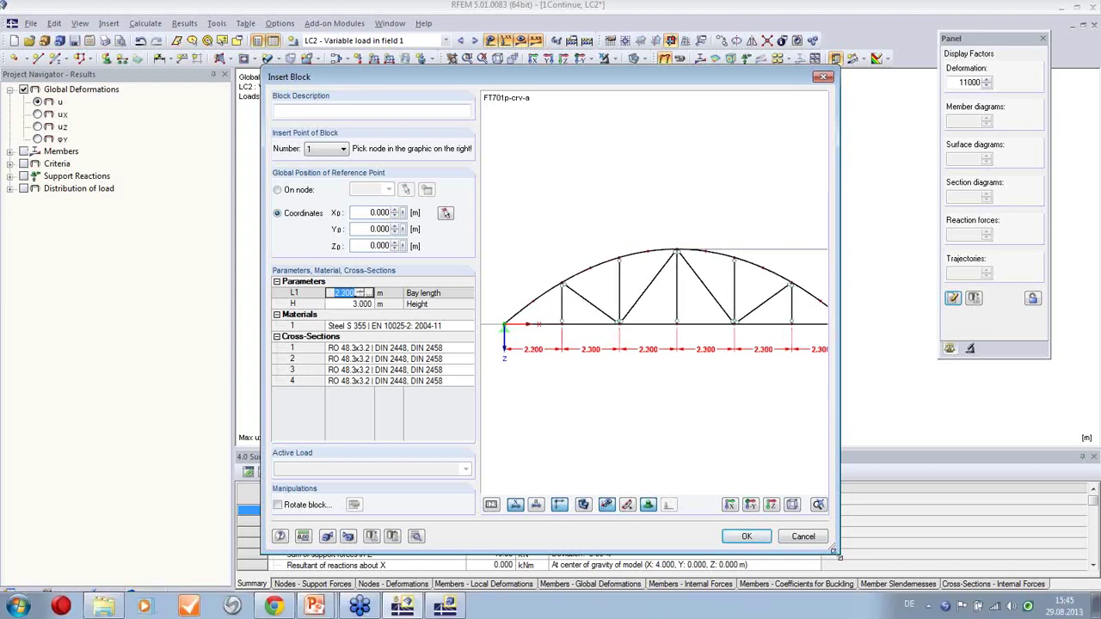
# Step: Enlarge the block dialog, increase the bay length L1 to 2.7 m, and cancel the block insertion
pyautogui.moveTo(839, 552); pyautogui.dragTo(1015, 559)
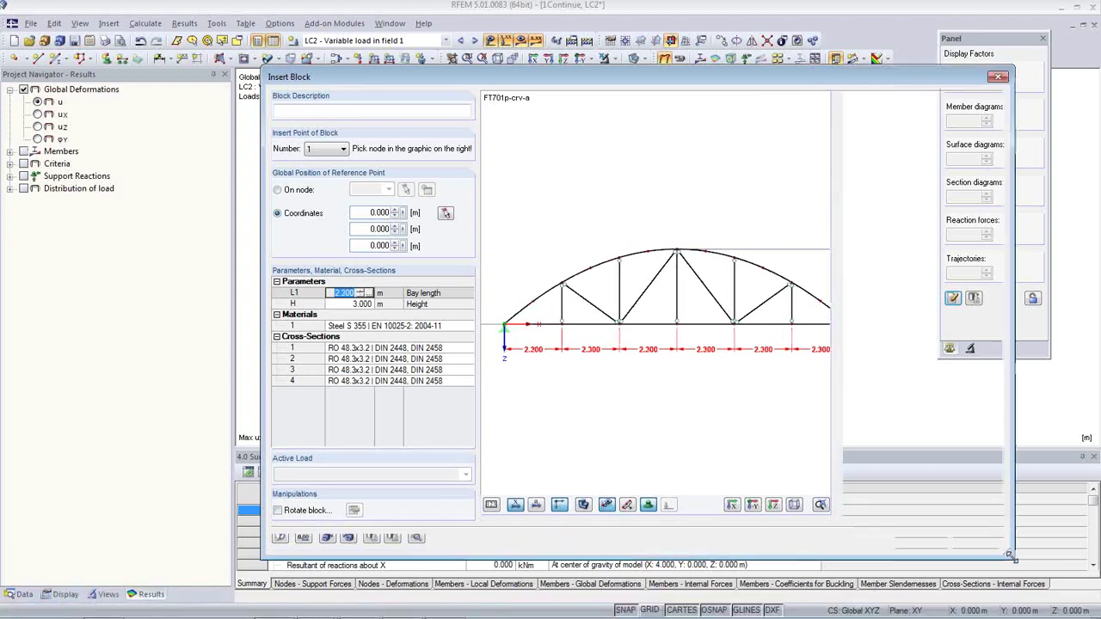
pyautogui.click(365, 291)
pyautogui.click(365, 292)
pyautogui.click(364, 291)
pyautogui.click(364, 292)
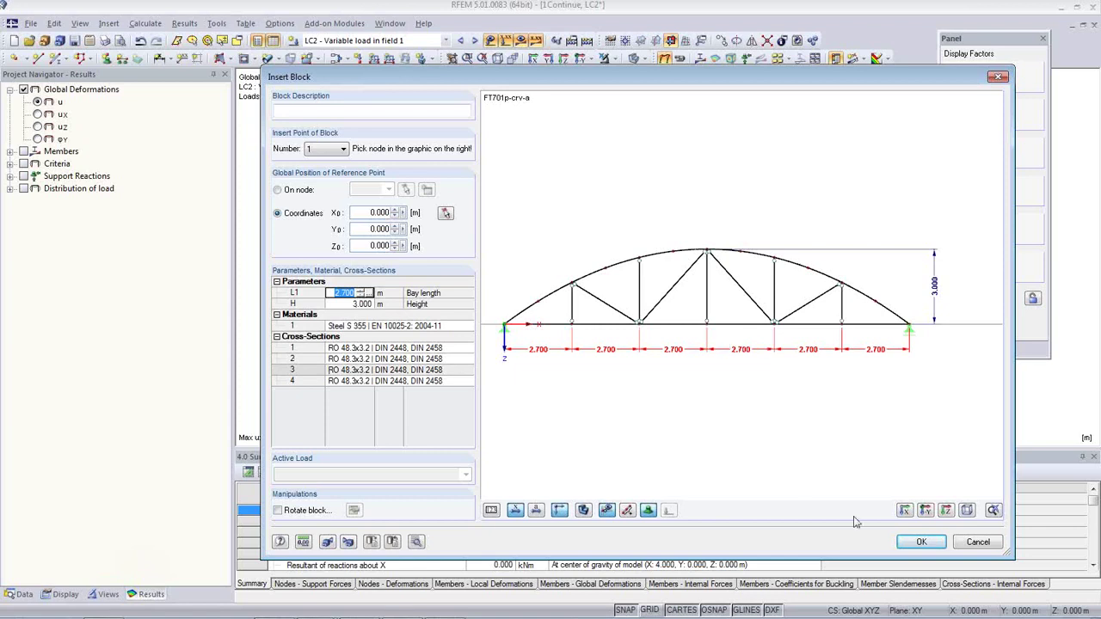
pyautogui.click(978, 542)
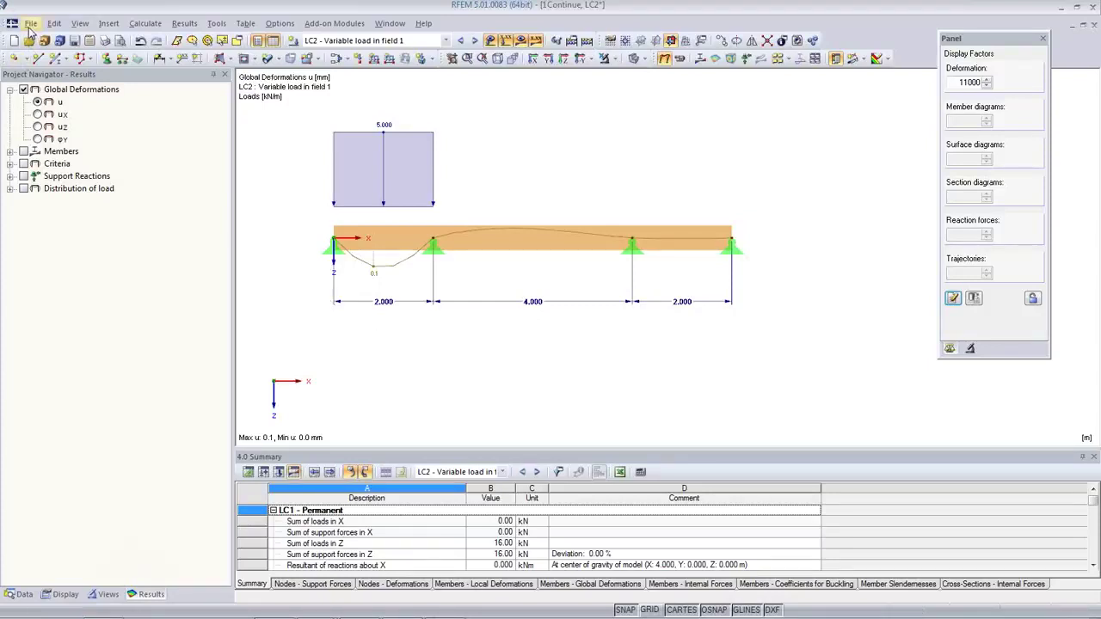
# Step: Switch to the 3Pipes_Parametric model and view its pipe joint from several directions
pyautogui.click(31, 594)
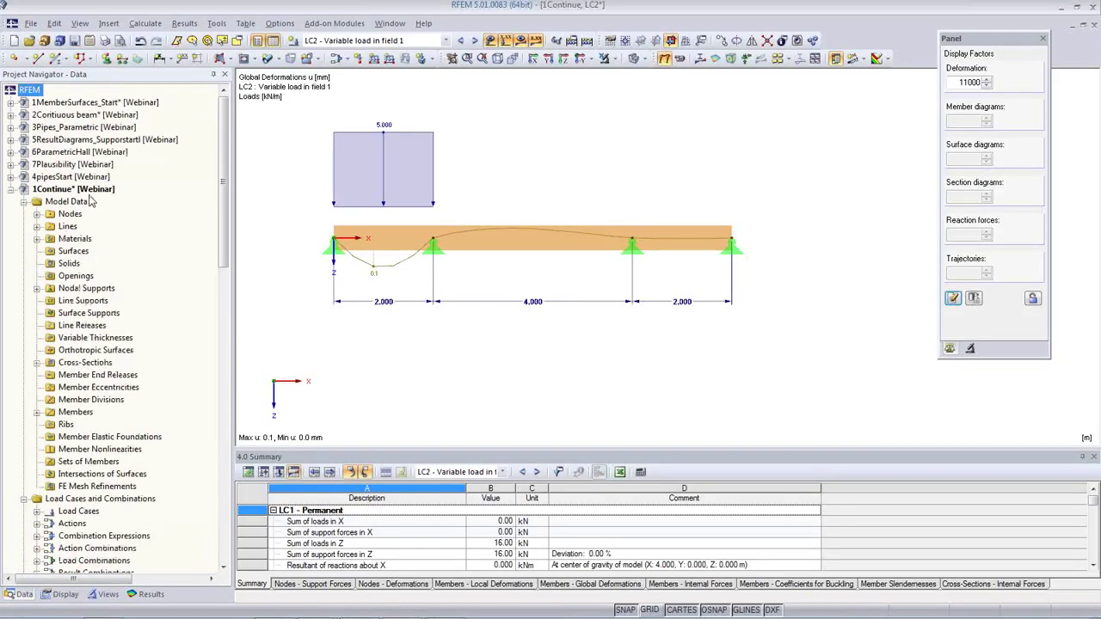
pyautogui.doubleClick(83, 127)
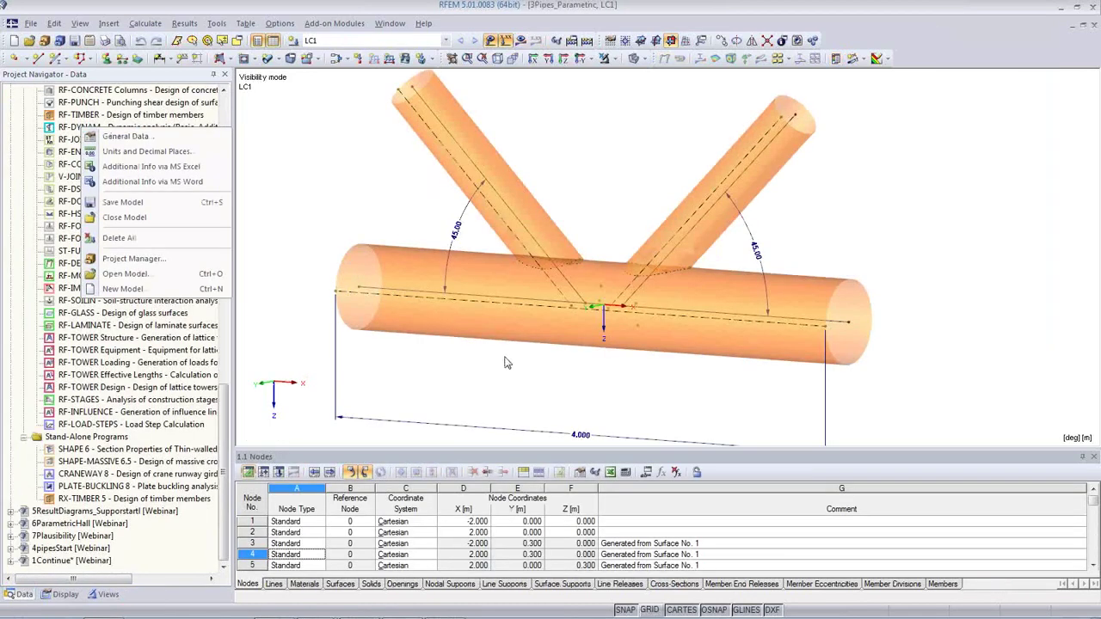
pyautogui.moveTo(728, 397); pyautogui.dragTo(710, 375, button='middle')
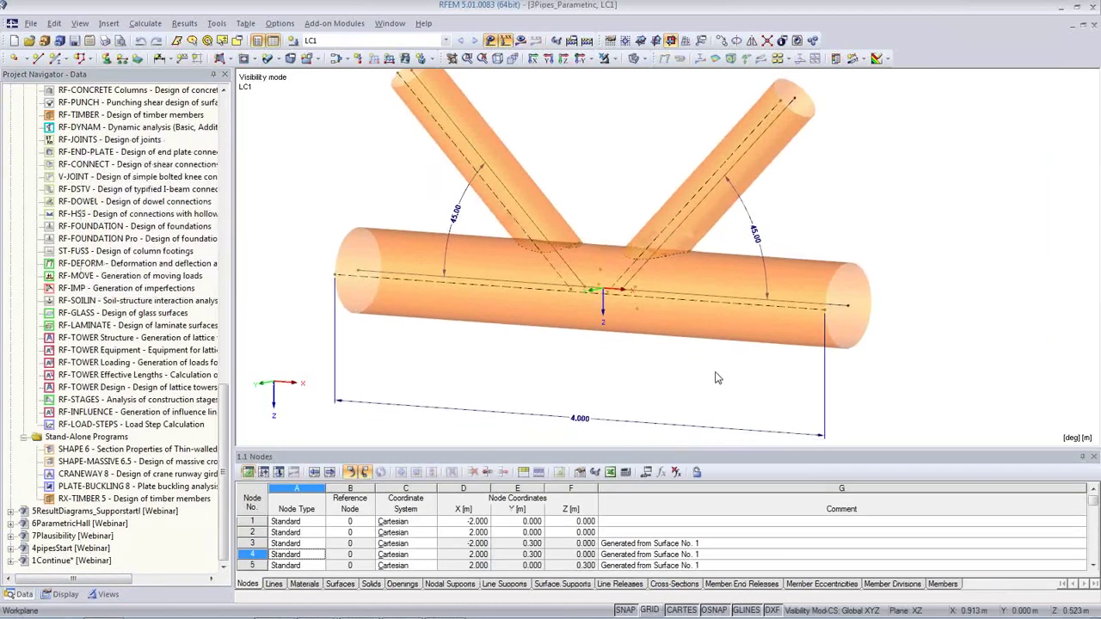
pyautogui.keyDown('ctrl'); pyautogui.moveTo(826, 357); pyautogui.dragTo(699, 358, button='middle'); pyautogui.keyUp('ctrl')
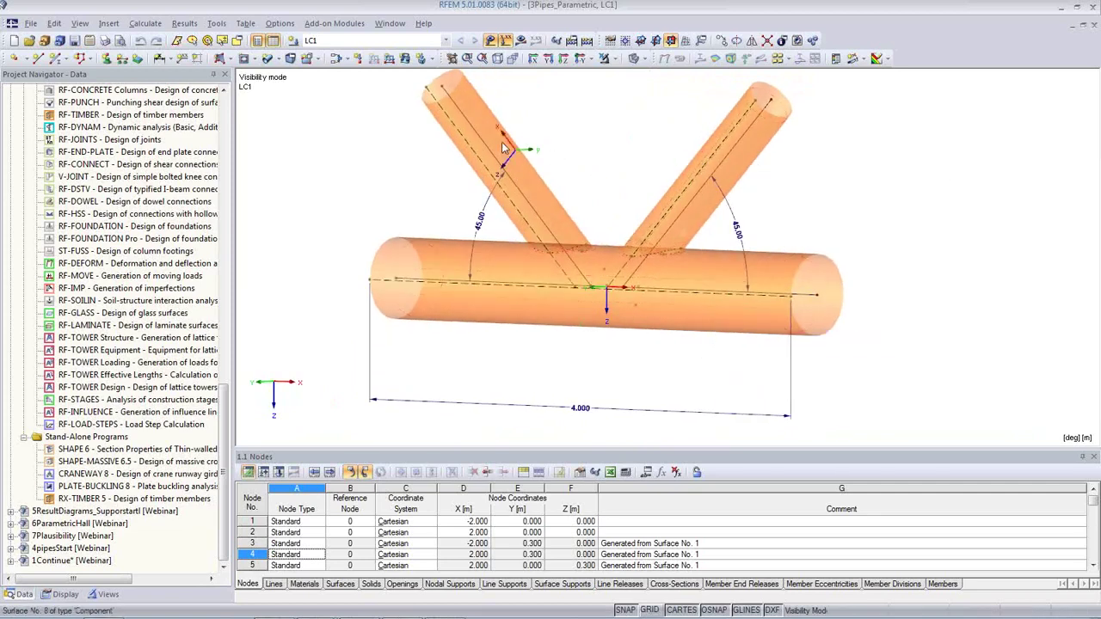
pyautogui.keyDown('ctrl'); pyautogui.moveTo(686, 367); pyautogui.dragTo(826, 343, button='middle'); pyautogui.keyUp('ctrl')
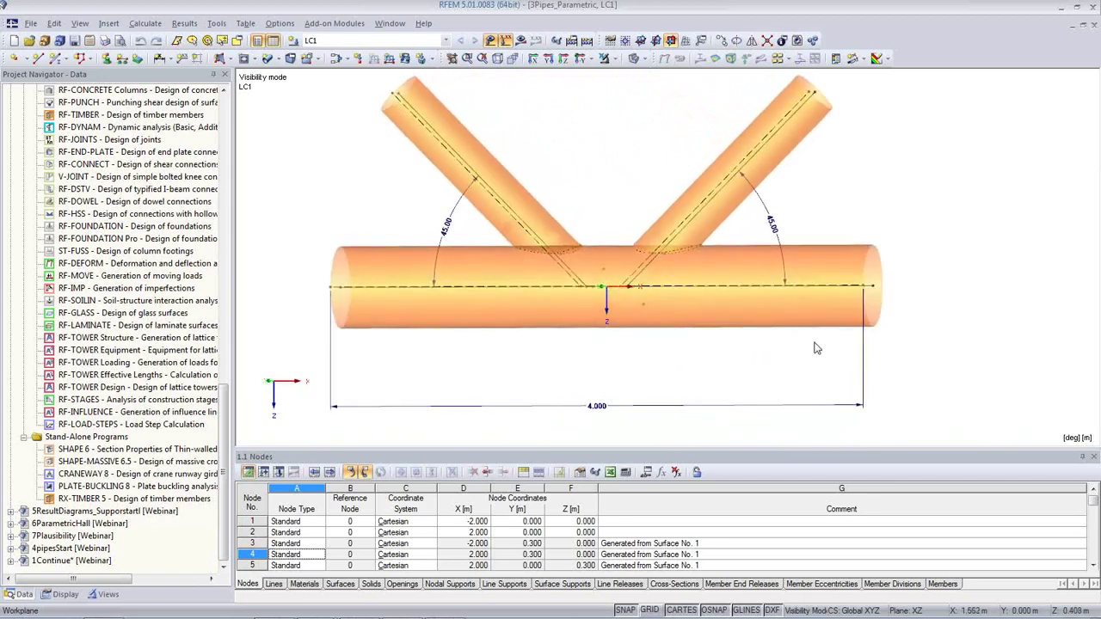
# Step: Examine the main pipe, the two inclined branch pipes, and their length and angle dimensions from different sides
pyautogui.scroll(-2, 817, 347)
pyautogui.doubleClick(799, 325)
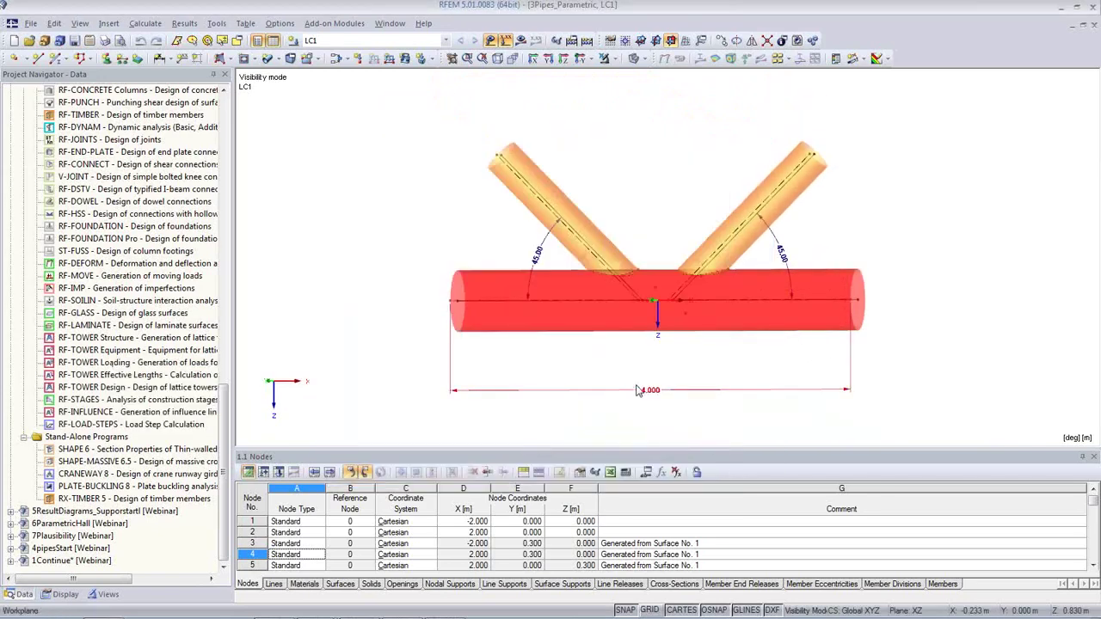
pyautogui.scroll(2, 637, 396)
pyautogui.keyDown('ctrl'); pyautogui.moveTo(722, 362); pyautogui.dragTo(670, 367, button='middle'); pyautogui.keyUp('ctrl')
pyautogui.scroll(2, 673, 310)
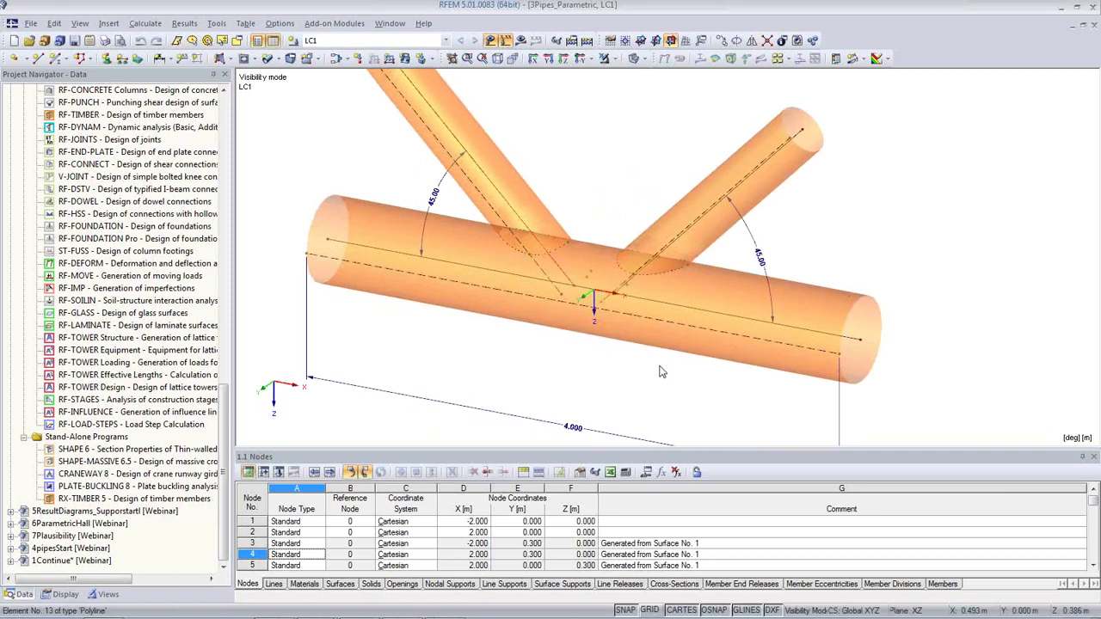
pyautogui.click(736, 309)
pyautogui.click(591, 377)
pyautogui.scroll(-2, 592, 378)
pyautogui.keyDown('ctrl'); pyautogui.moveTo(594, 379); pyautogui.dragTo(747, 254, button='middle'); pyautogui.keyUp('ctrl')
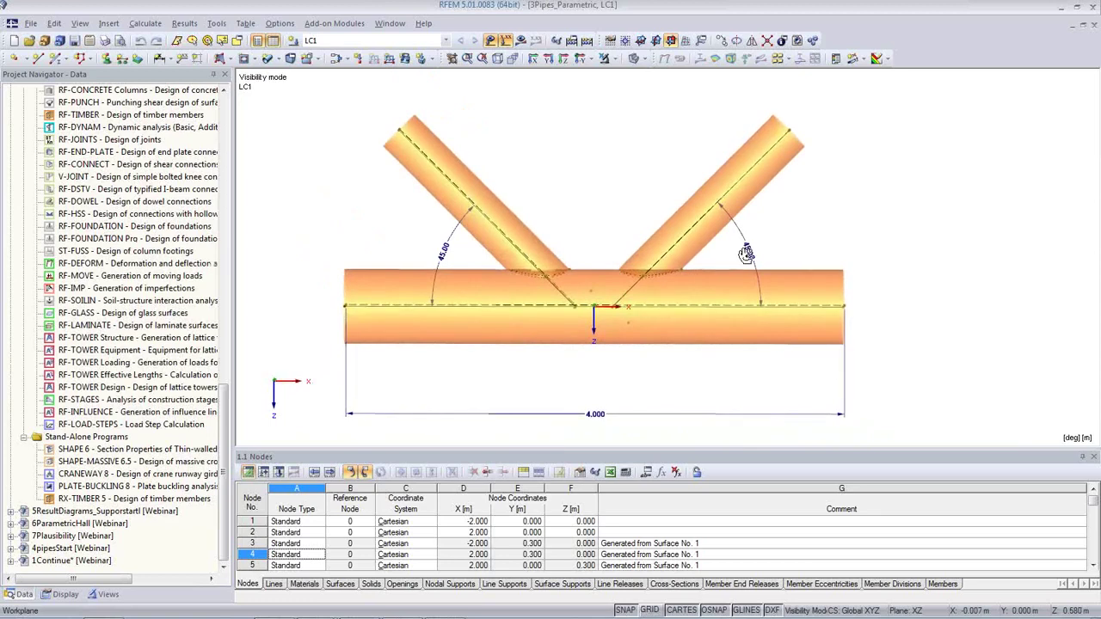
# Step: Open the model's parameter list and set the Angle_left parameter to 30 degrees
pyautogui.click(646, 471)
pyautogui.moveTo(581, 273); pyautogui.dragTo(595, 392)
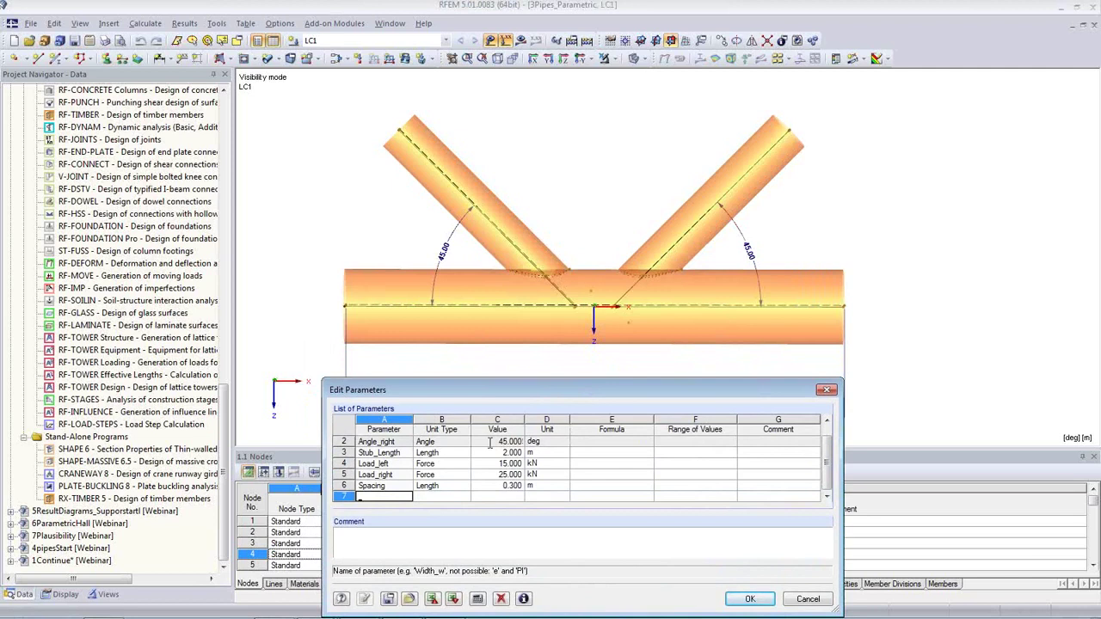
pyautogui.click(489, 442)
pyautogui.scroll(1, 824, 473)
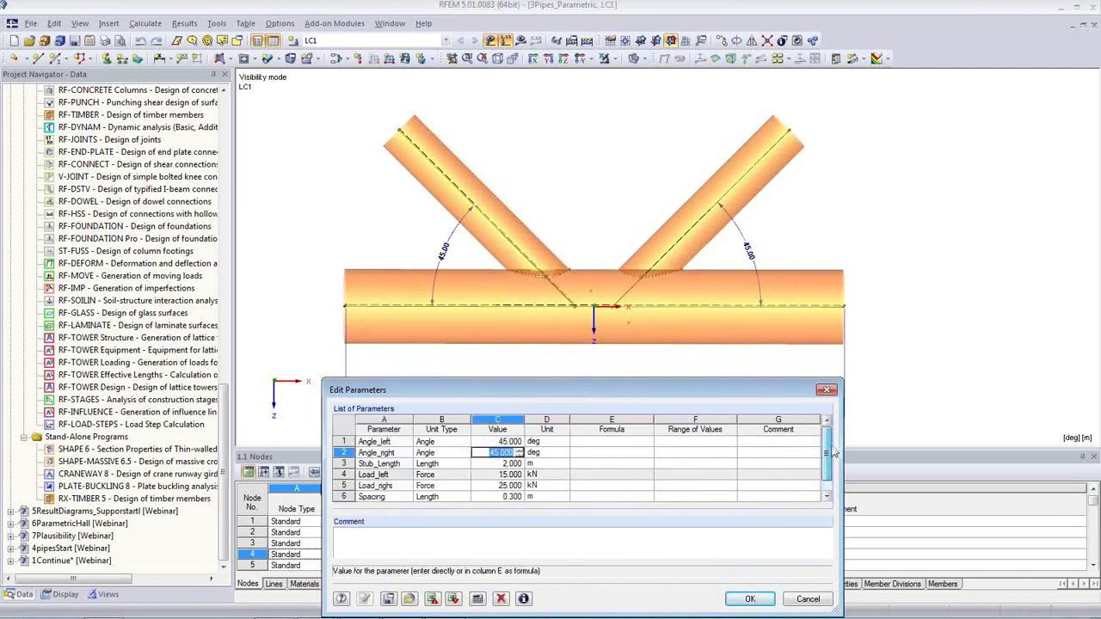
pyautogui.click(490, 441)
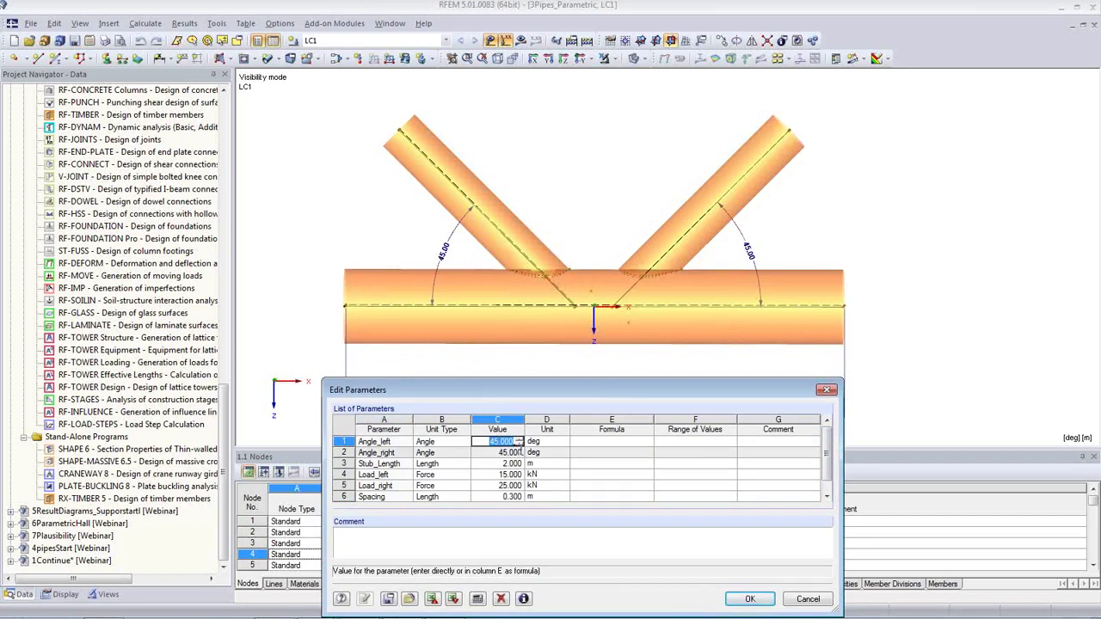
pyautogui.write('30')
pyautogui.press('Tab')
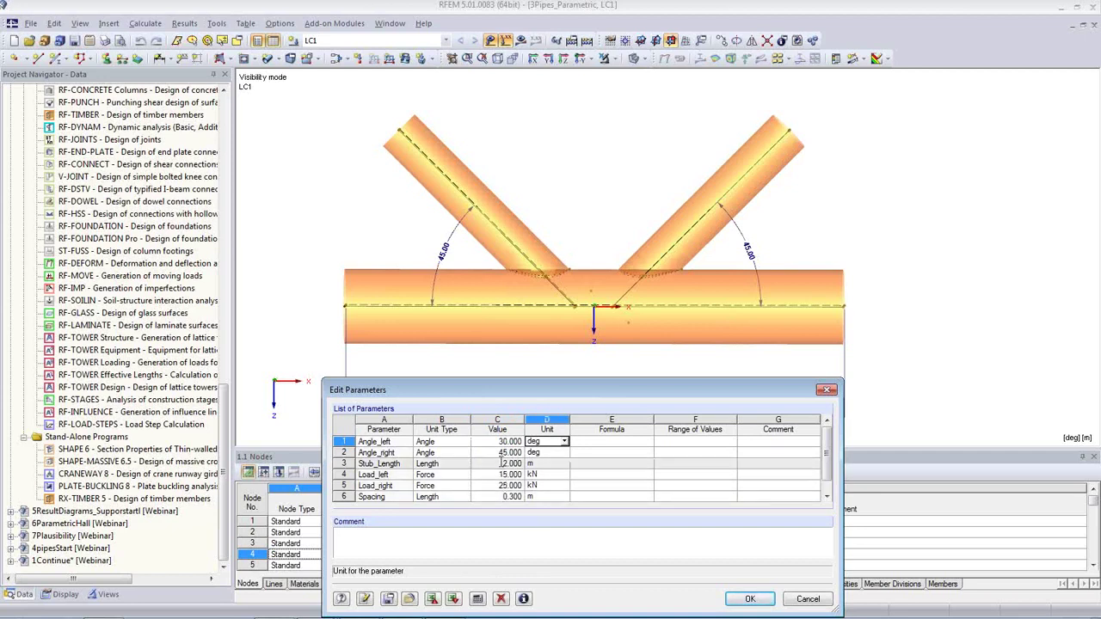
# Step: Set the Angle_right parameter to 50 degrees, apply it to the pipe joint, and close the parameter list
pyautogui.click(506, 453)
pyautogui.write('5')
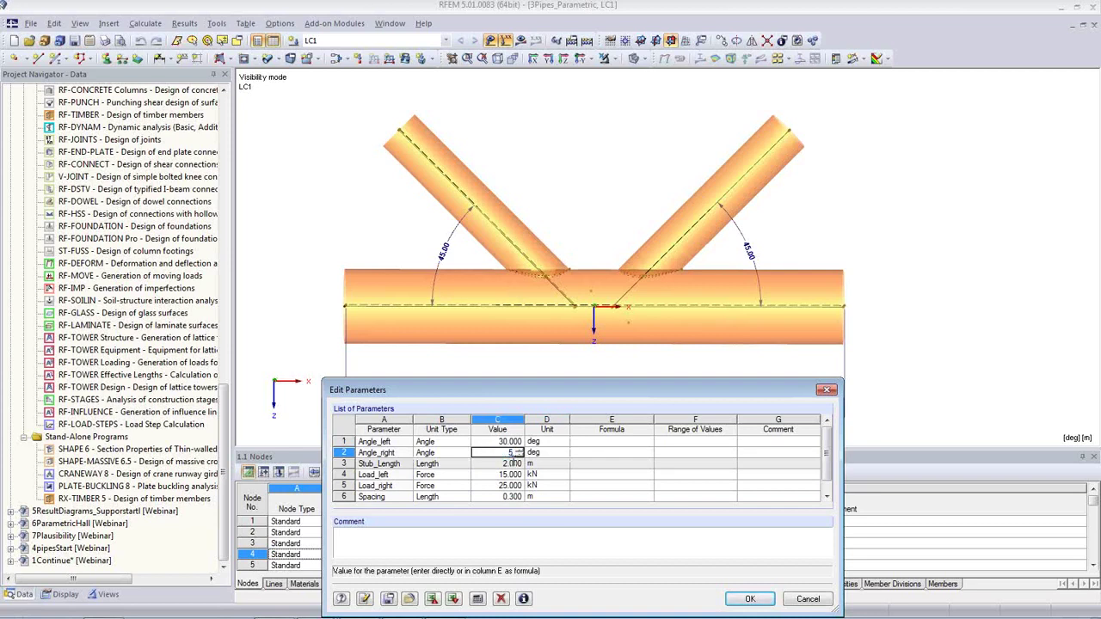
pyautogui.write('0')
pyautogui.press('Tab')
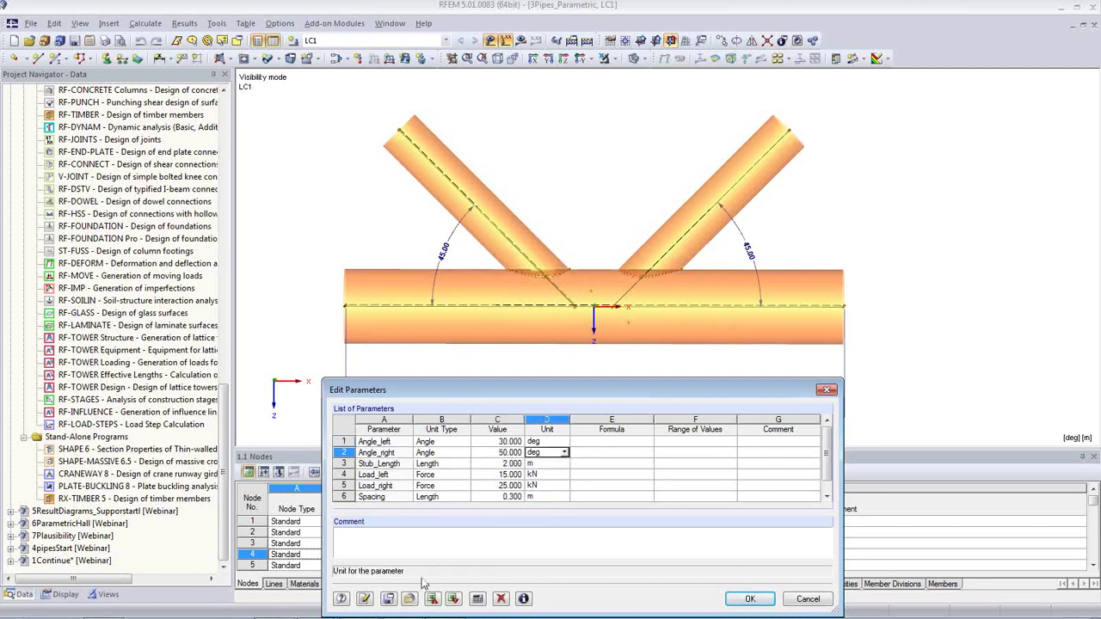
pyautogui.click(364, 599)
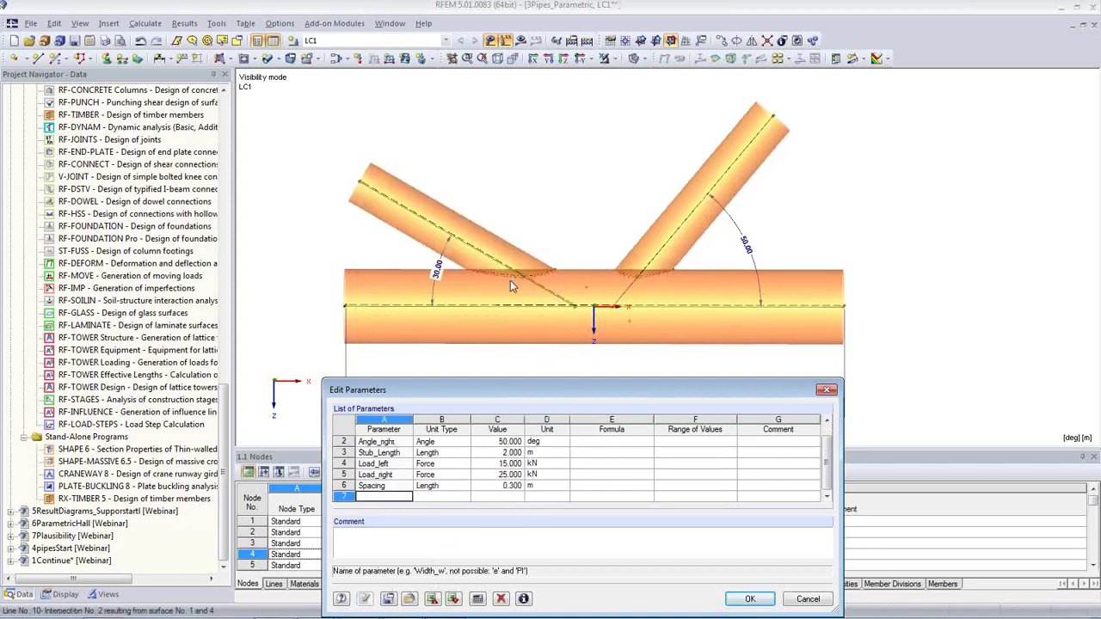
pyautogui.moveTo(616, 235); pyautogui.dragTo(551, 237, button='middle')
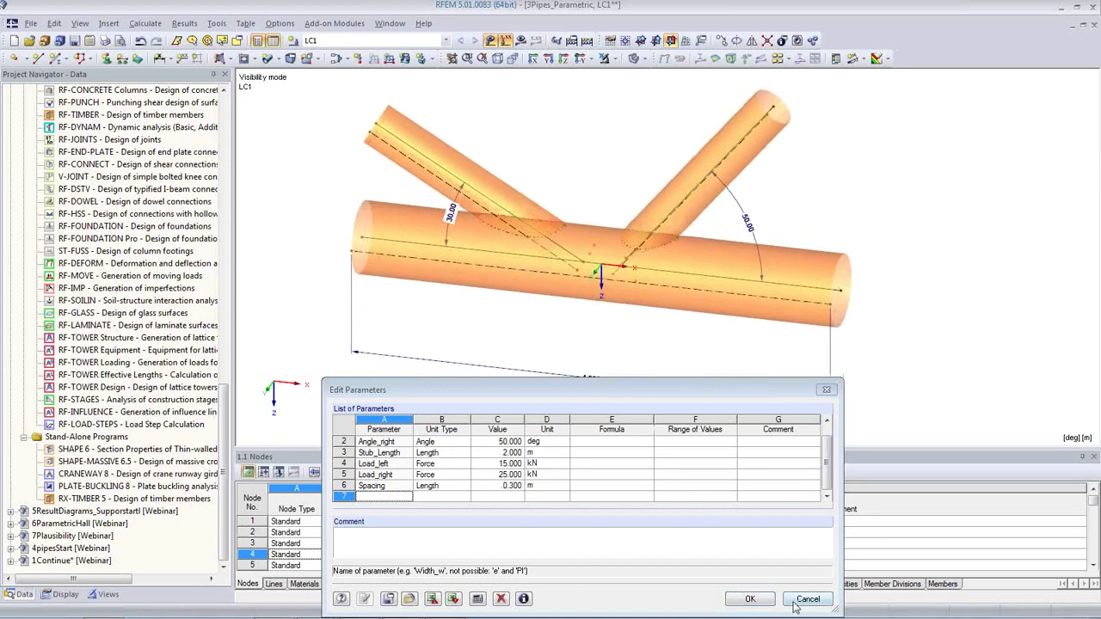
pyautogui.click(796, 602)
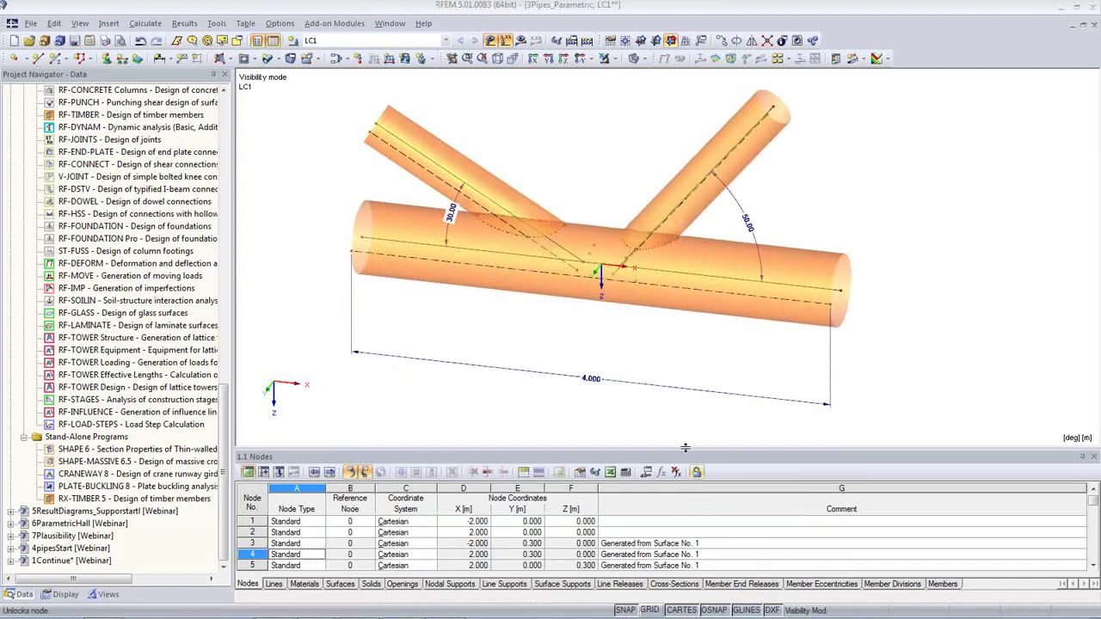
# Step: Edit the parent surface of the main pipe and set its radius to 0.4 m
pyautogui.doubleClick(814, 274)
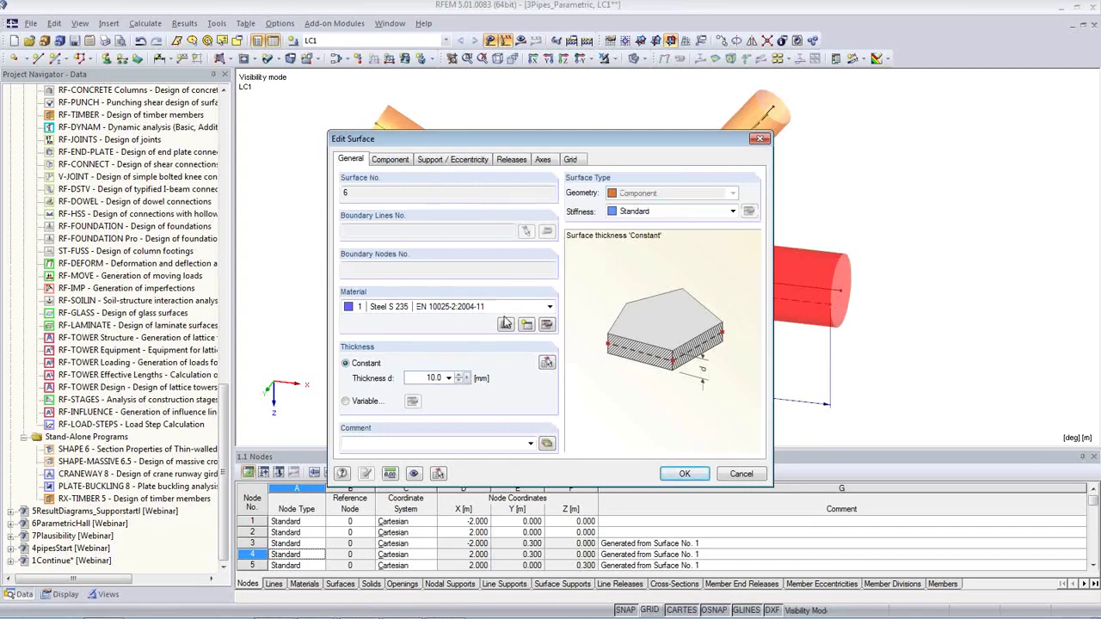
pyautogui.press('Escape')
pyautogui.rightClick(799, 271)
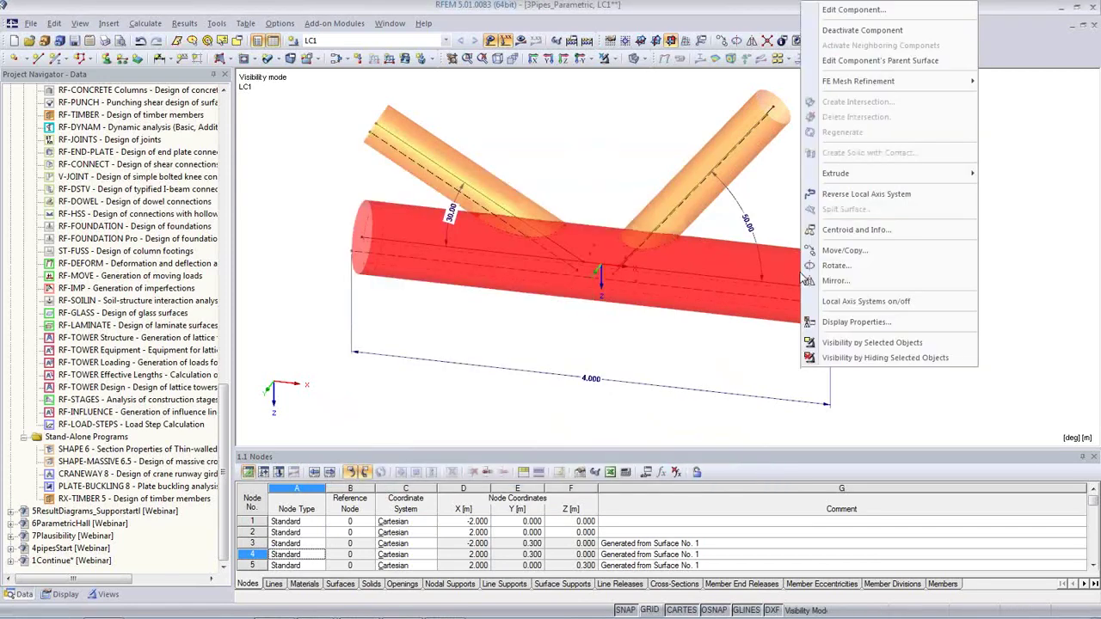
pyautogui.click(856, 62)
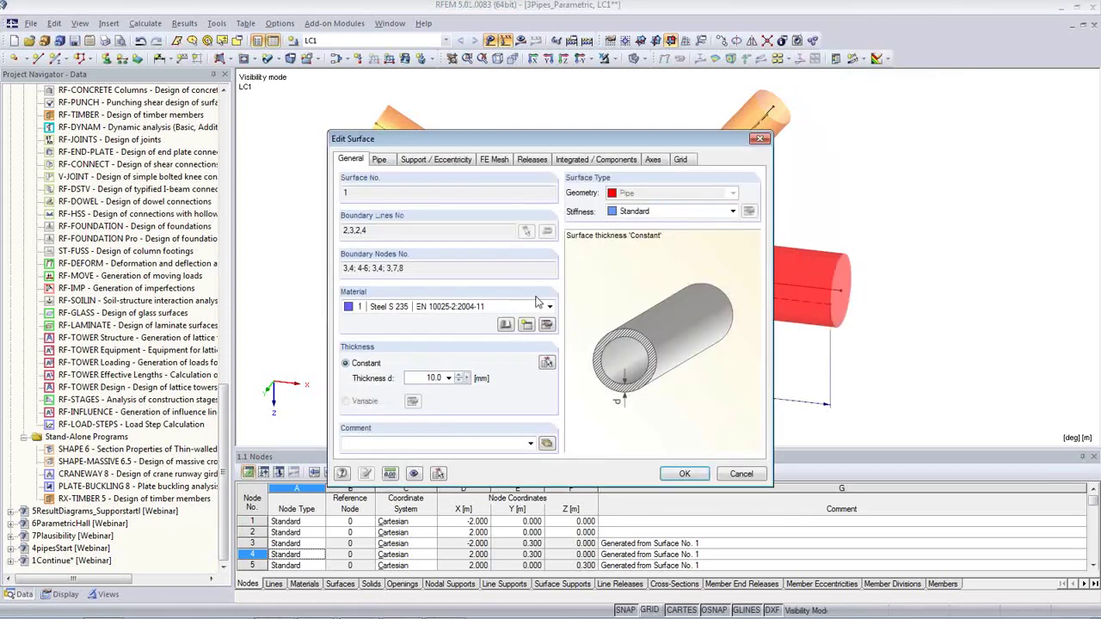
pyautogui.click(383, 161)
pyautogui.moveTo(432, 147); pyautogui.dragTo(197, 202)
pyautogui.click(191, 306)
pyautogui.write('0')
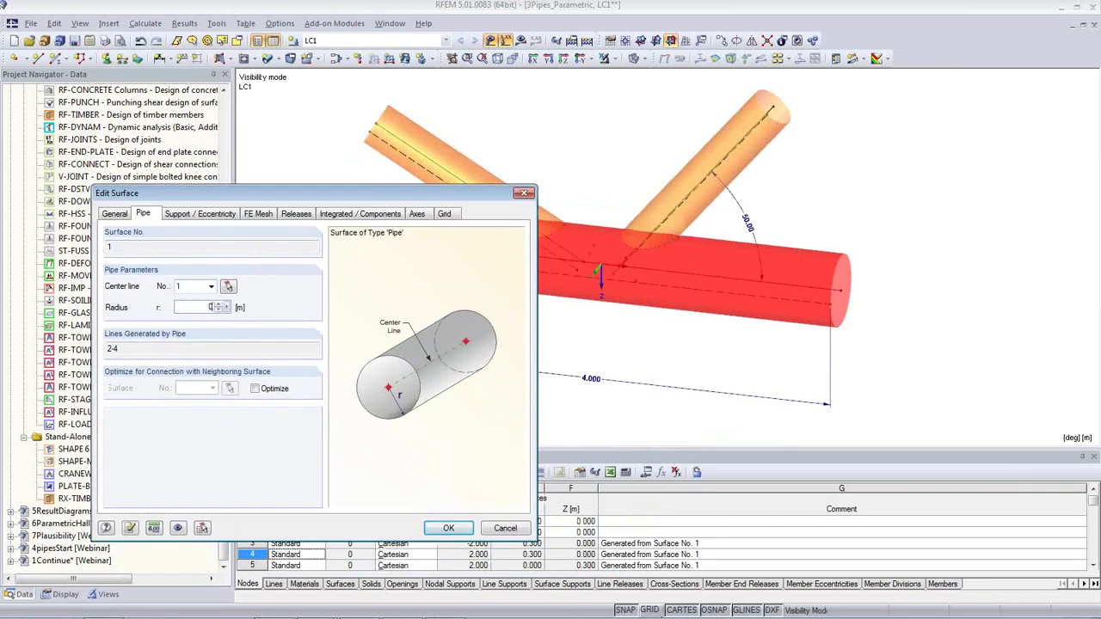
pyautogui.write(',4')
pyautogui.click(448, 528)
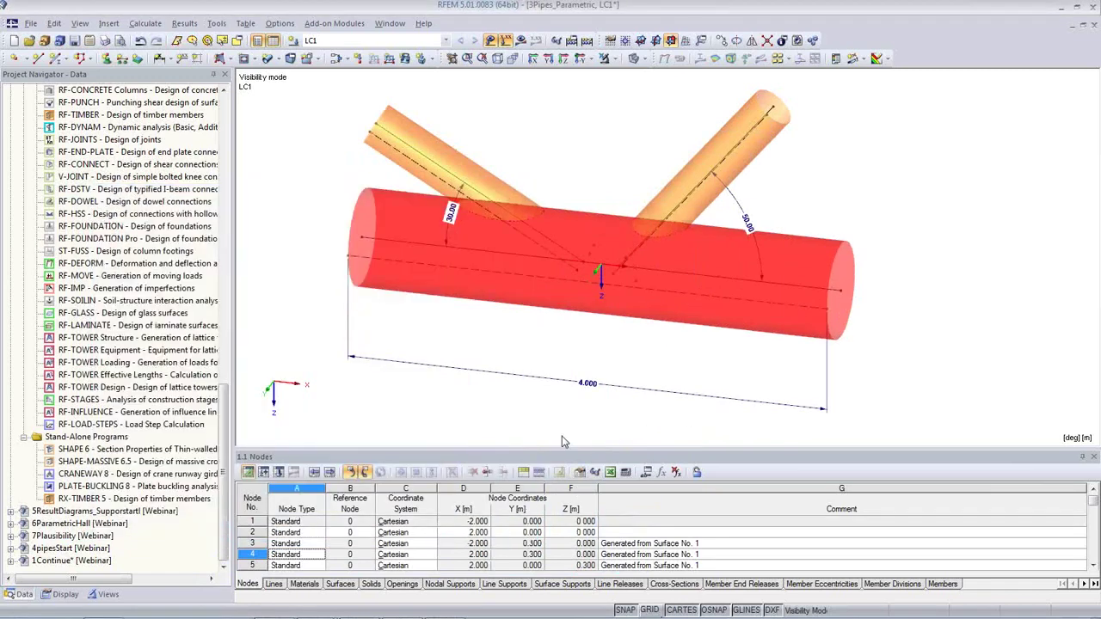
pyautogui.keyDown('ctrl'); pyautogui.moveTo(516, 244); pyautogui.dragTo(482, 237, button='middle'); pyautogui.keyUp('ctrl')
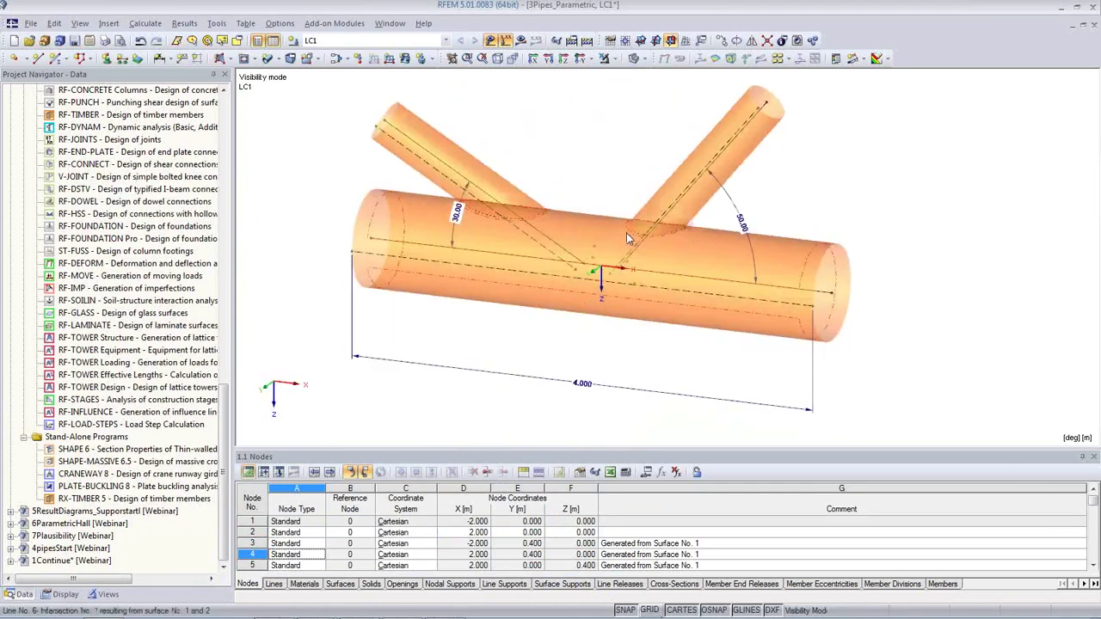
pyautogui.scroll(-2, 658, 367)
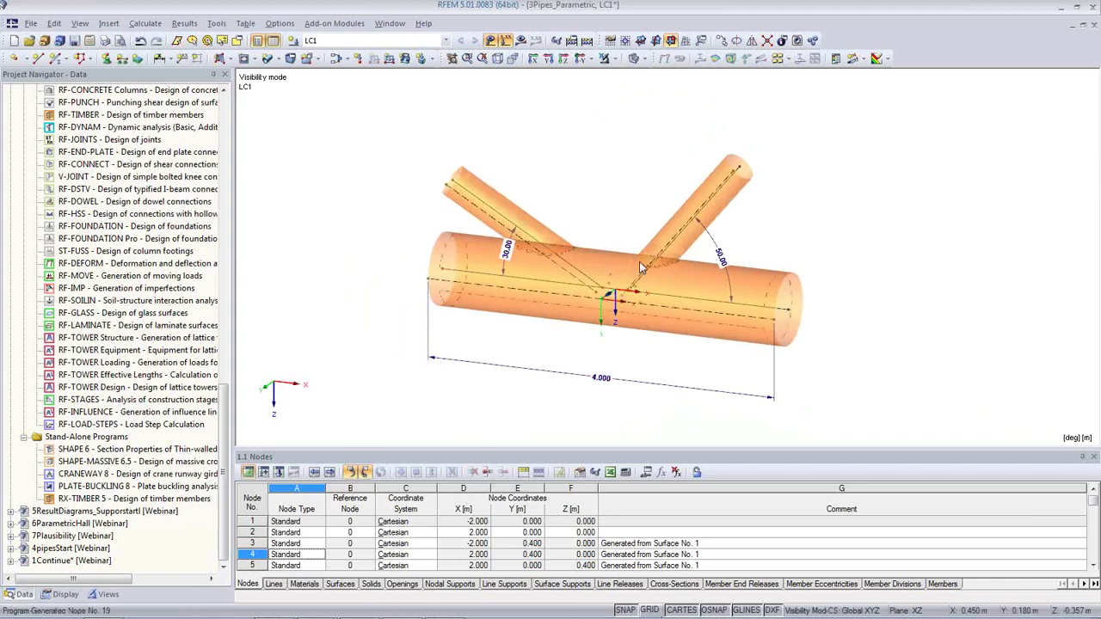
# Step: Switch to the 4pipesStart model and show its lines in a front view of the XZ plane
pyautogui.moveTo(223, 406); pyautogui.dragTo(231, 118)
pyautogui.click(10, 127)
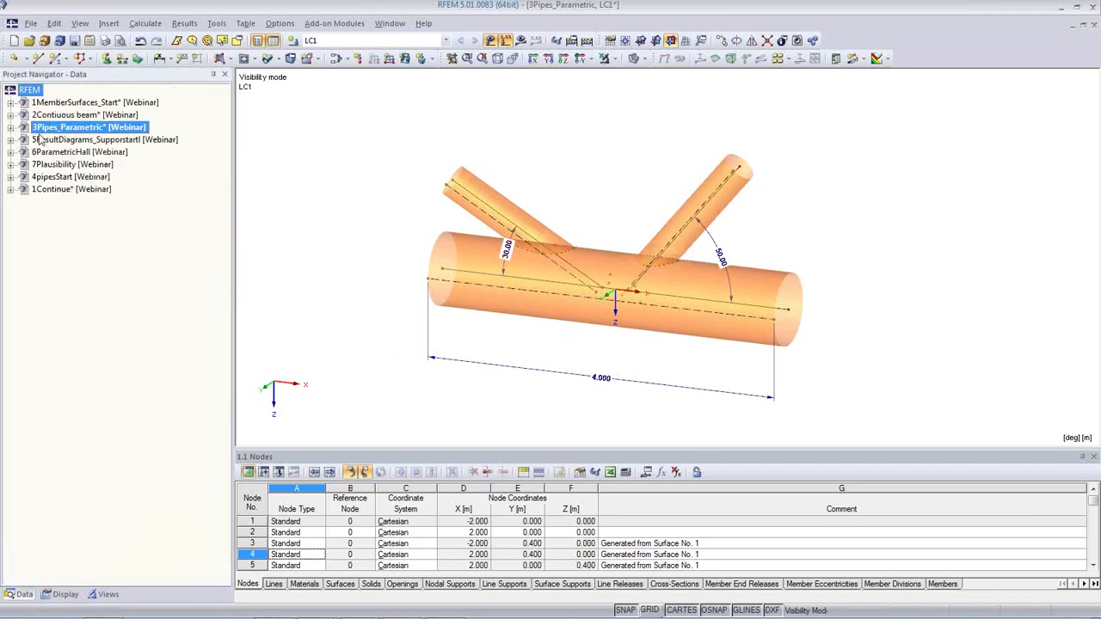
pyautogui.rightClick(65, 179)
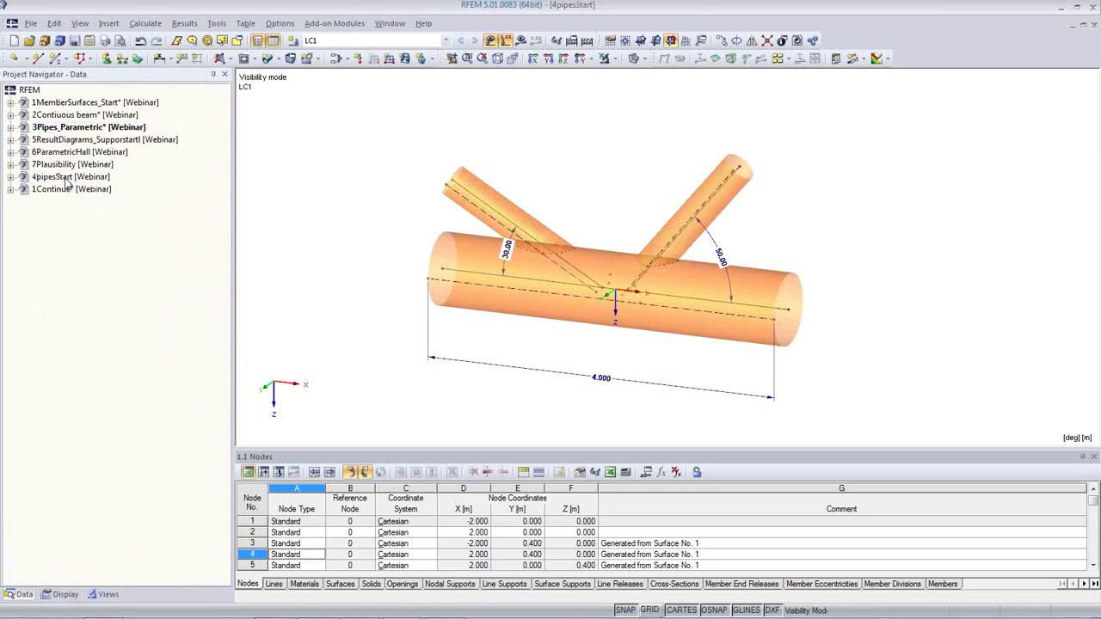
pyautogui.click(516, 346)
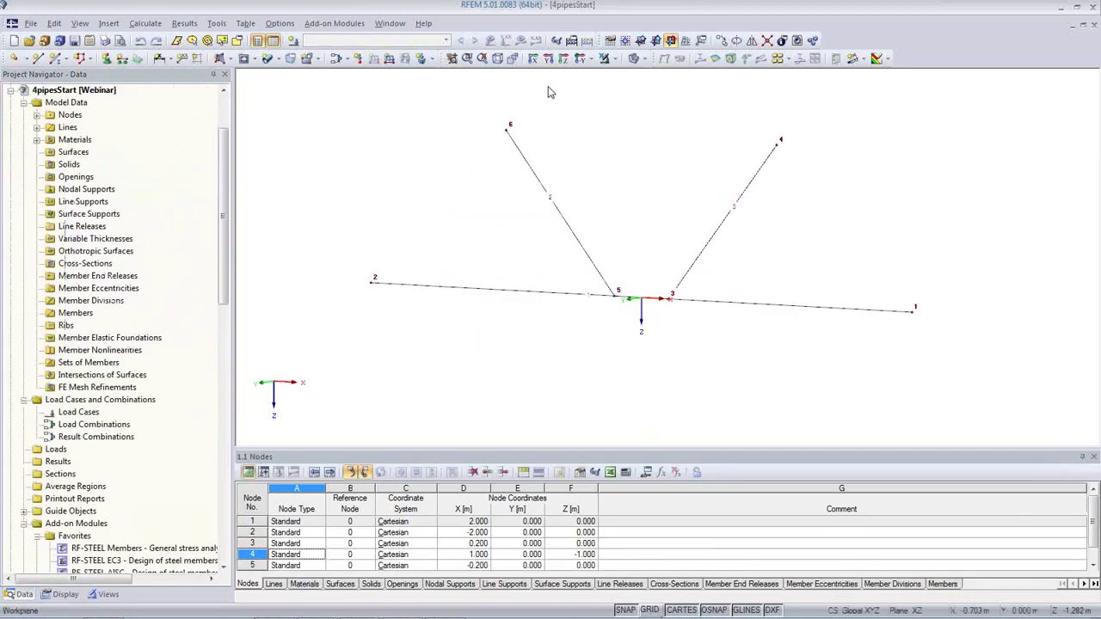
pyautogui.click(548, 60)
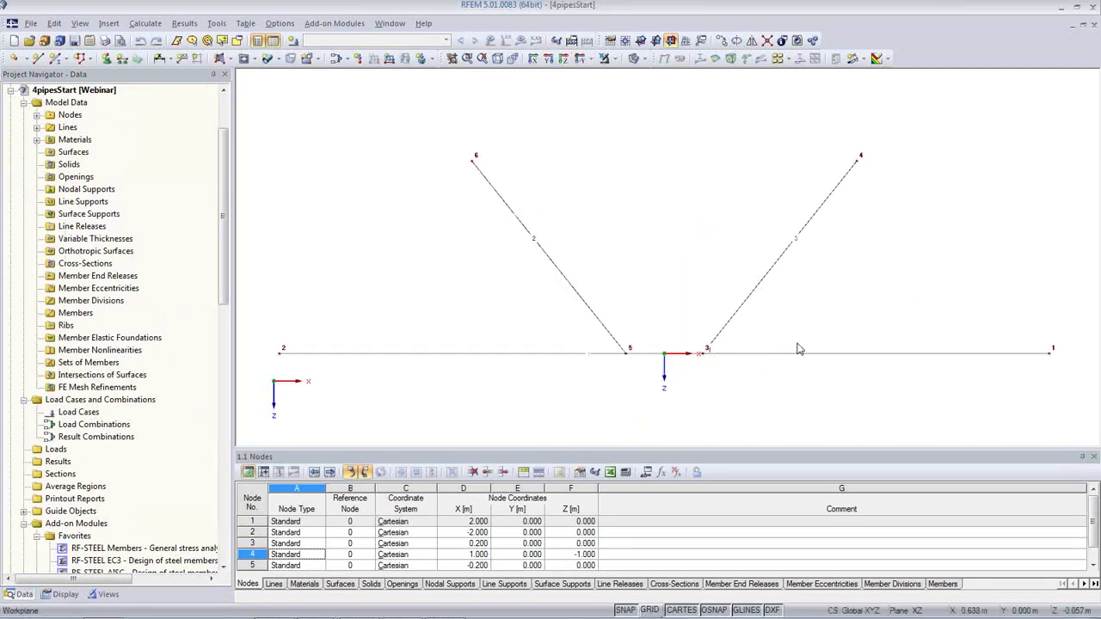
pyautogui.moveTo(860, 378); pyautogui.dragTo(850, 333, button='middle')
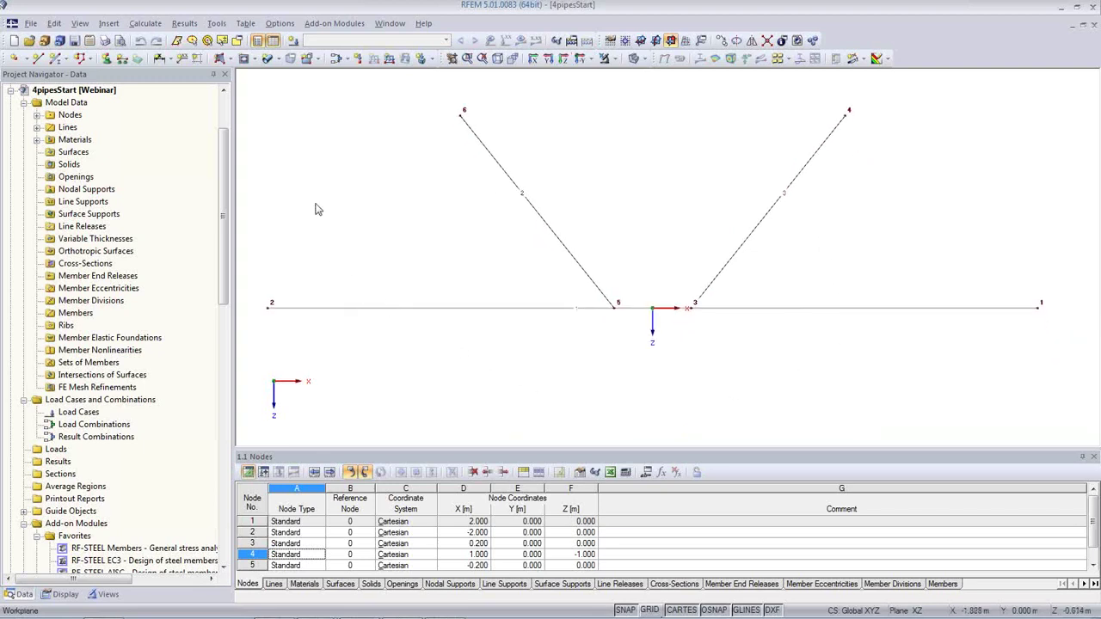
# Step: Create a pipe surface with a radius of 0.3 m along the long horizontal line between nodes 1 and 2
pyautogui.click(479, 309)
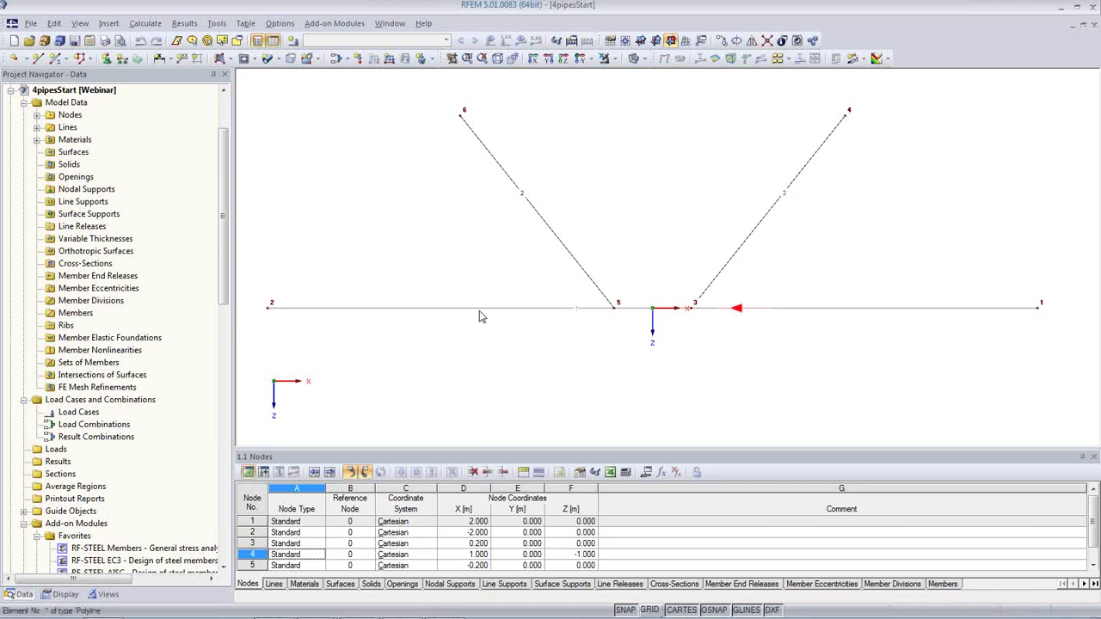
pyautogui.click(275, 59)
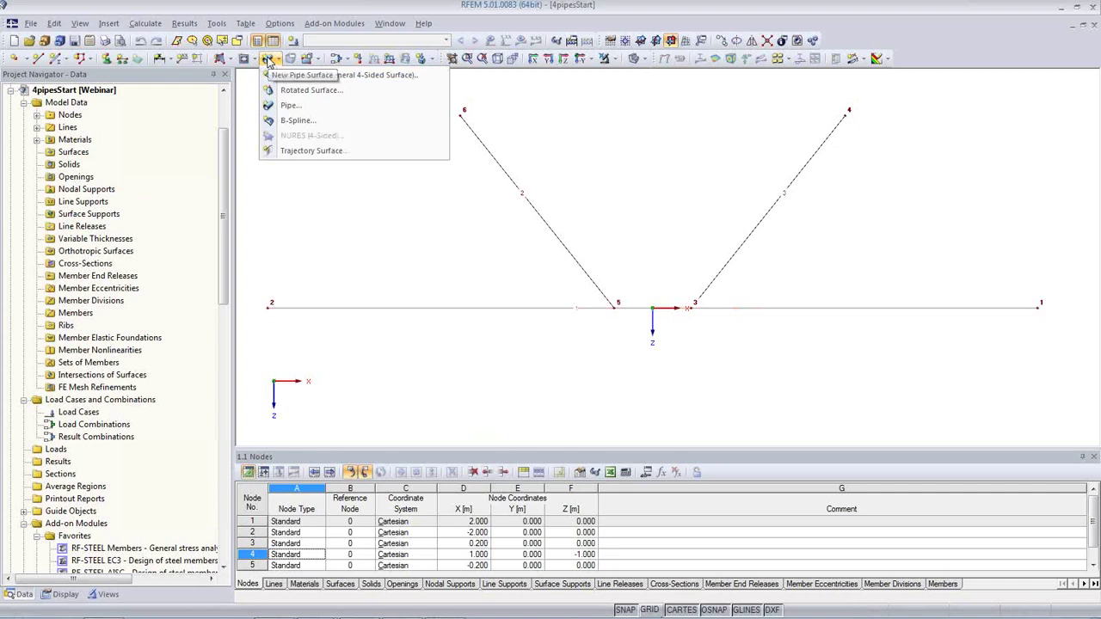
pyautogui.click(289, 105)
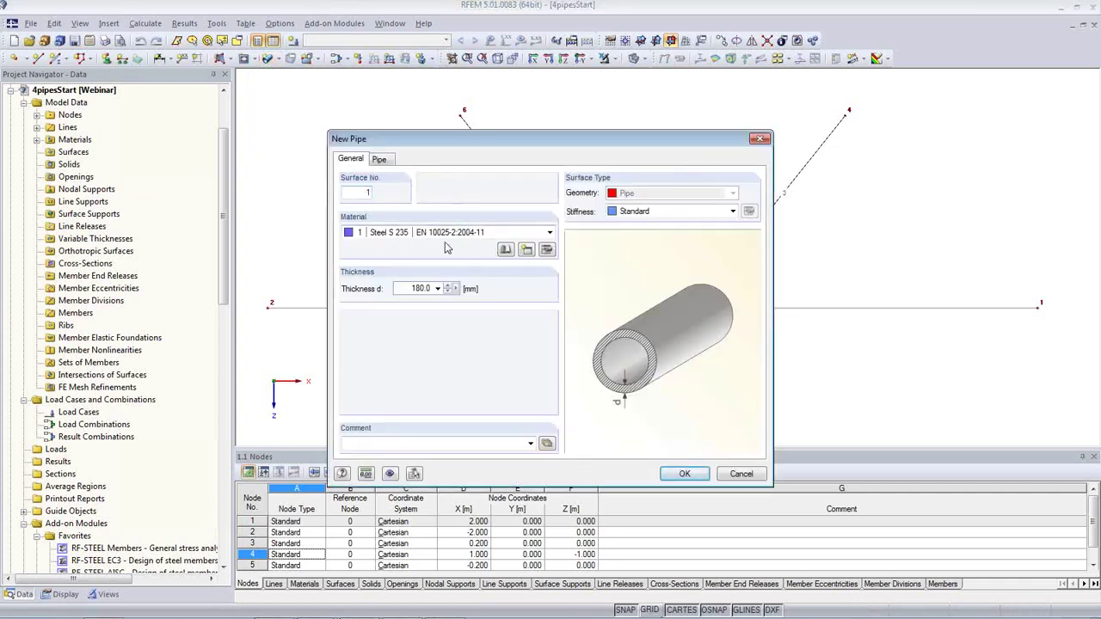
pyautogui.click(404, 289)
pyautogui.click(380, 161)
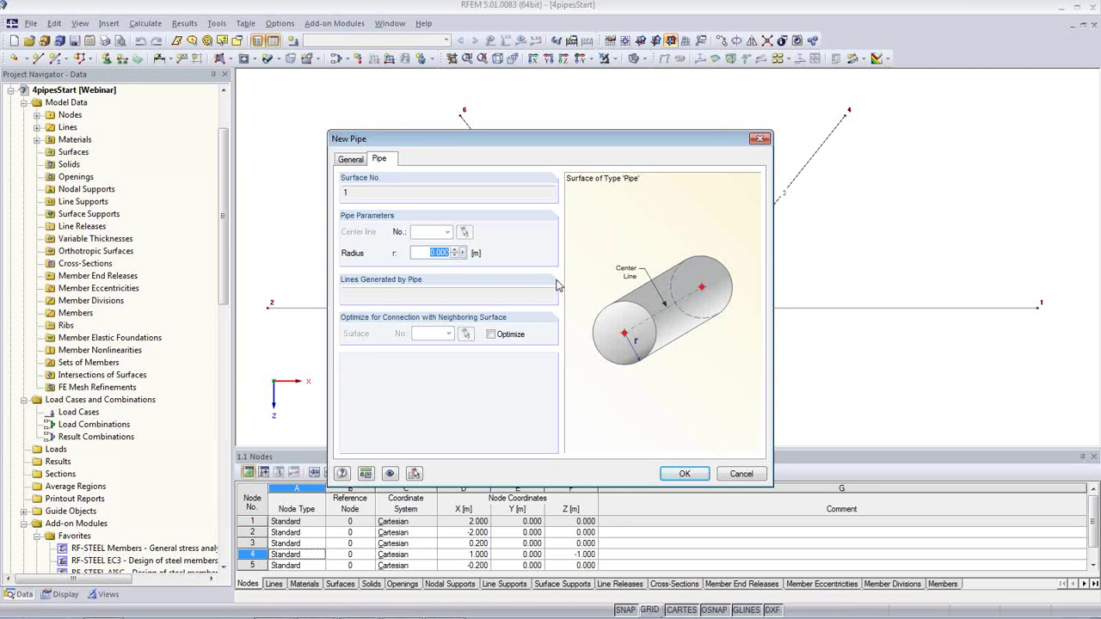
pyautogui.press('BackSpace')
pyautogui.click(688, 478)
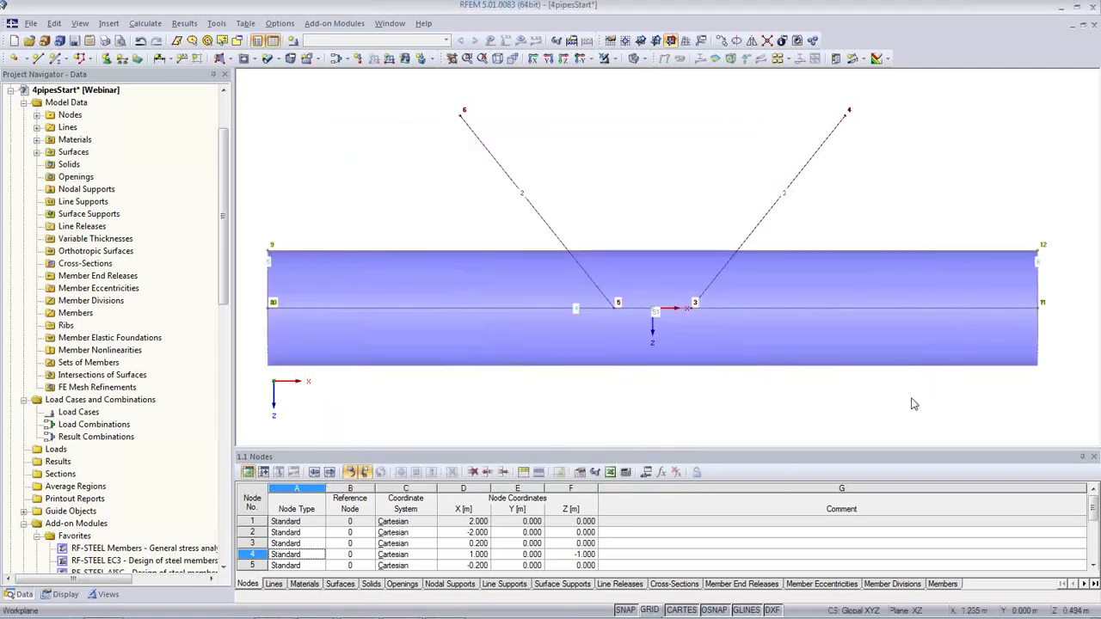
# Step: Hide the numbering of nodes, lines and surfaces in the model view
pyautogui.keyDown('ctrl'); pyautogui.moveTo(935, 389); pyautogui.dragTo(710, 351, button='middle'); pyautogui.keyUp('ctrl')
pyautogui.click(710, 344)
pyautogui.click(842, 368)
pyautogui.keyDown('ctrl'); pyautogui.moveTo(852, 368); pyautogui.dragTo(482, 258, button='middle'); pyautogui.keyUp('ctrl')
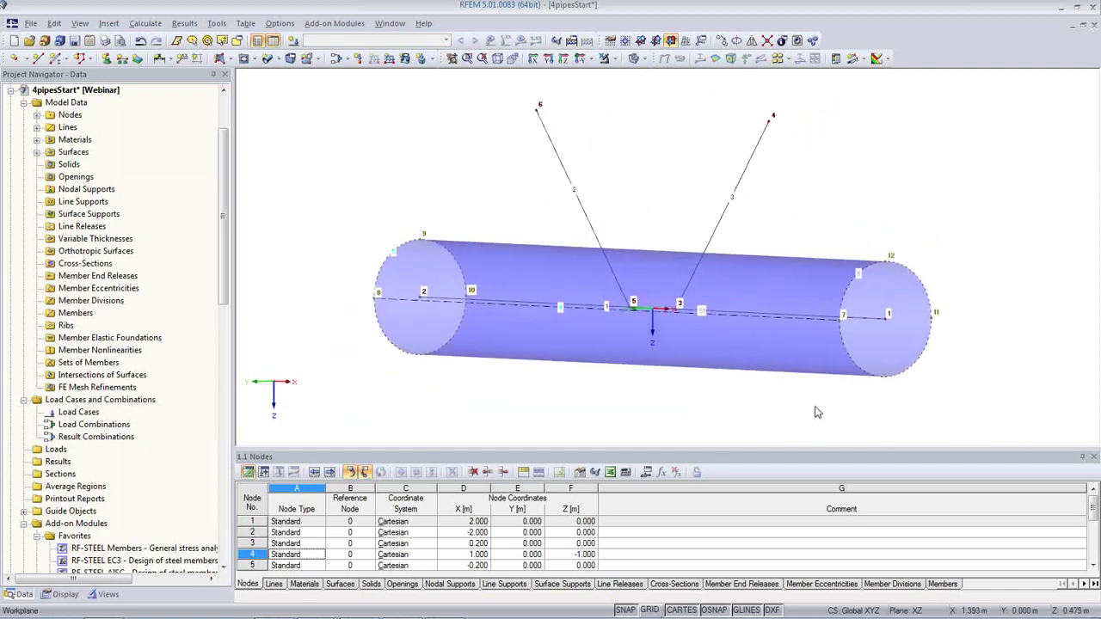
pyautogui.rightClick(436, 182)
pyautogui.click(457, 247)
pyautogui.keyDown('ctrl'); pyautogui.moveTo(704, 306); pyautogui.dragTo(902, 324, button='middle'); pyautogui.keyUp('ctrl')
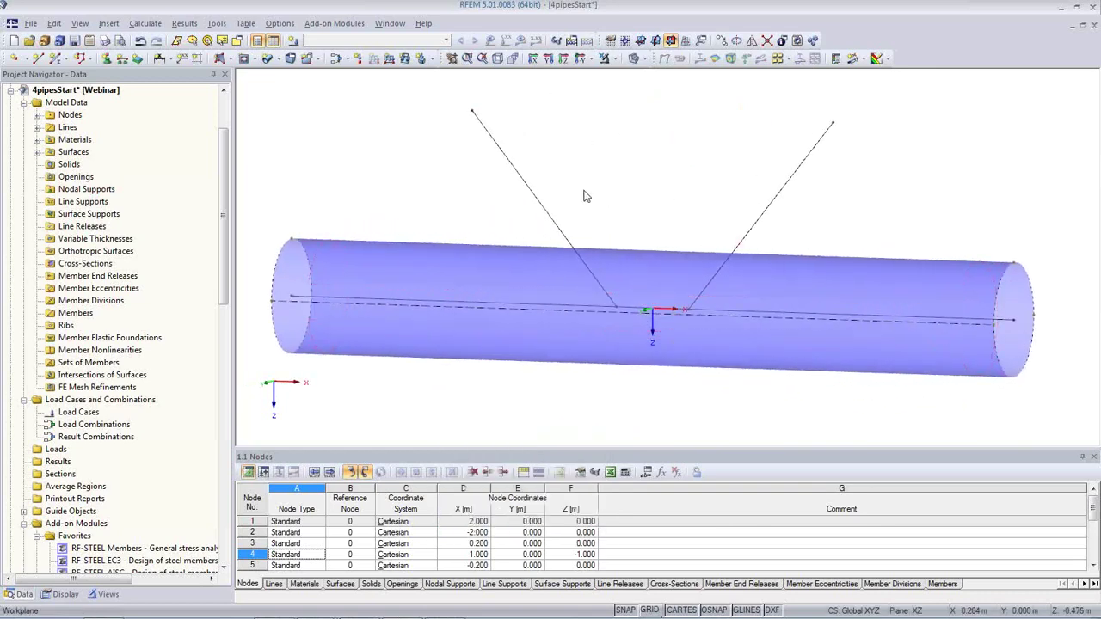
# Step: Create two branch pipes with a radius of 0.15 m along the two inclined lines
pyautogui.click(267, 58)
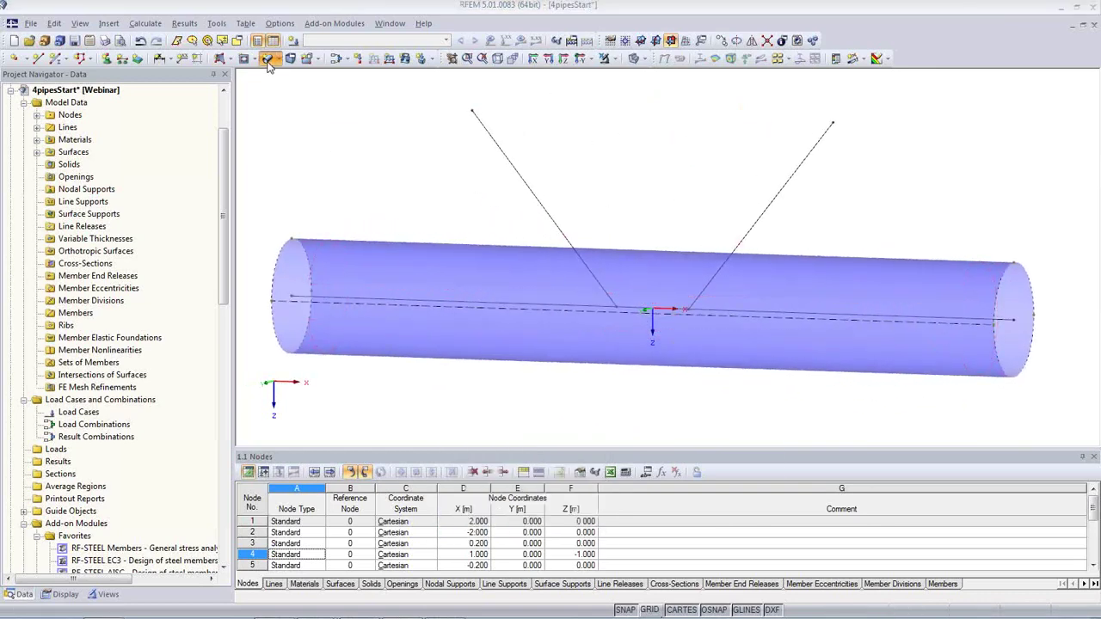
pyautogui.click(383, 162)
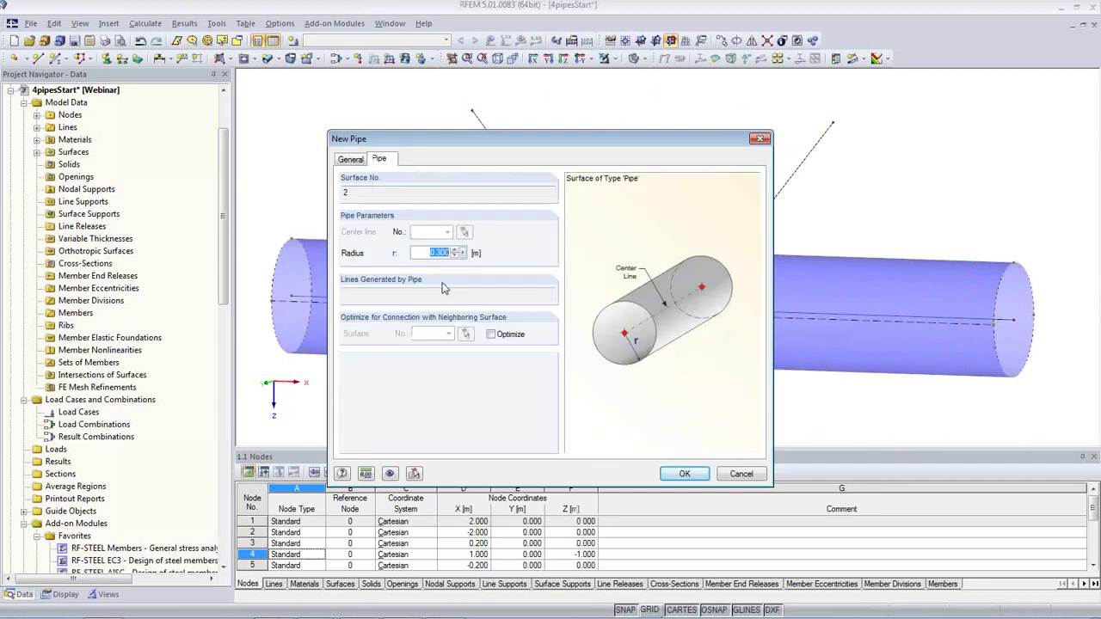
pyautogui.write('0.15')
pyautogui.click(683, 475)
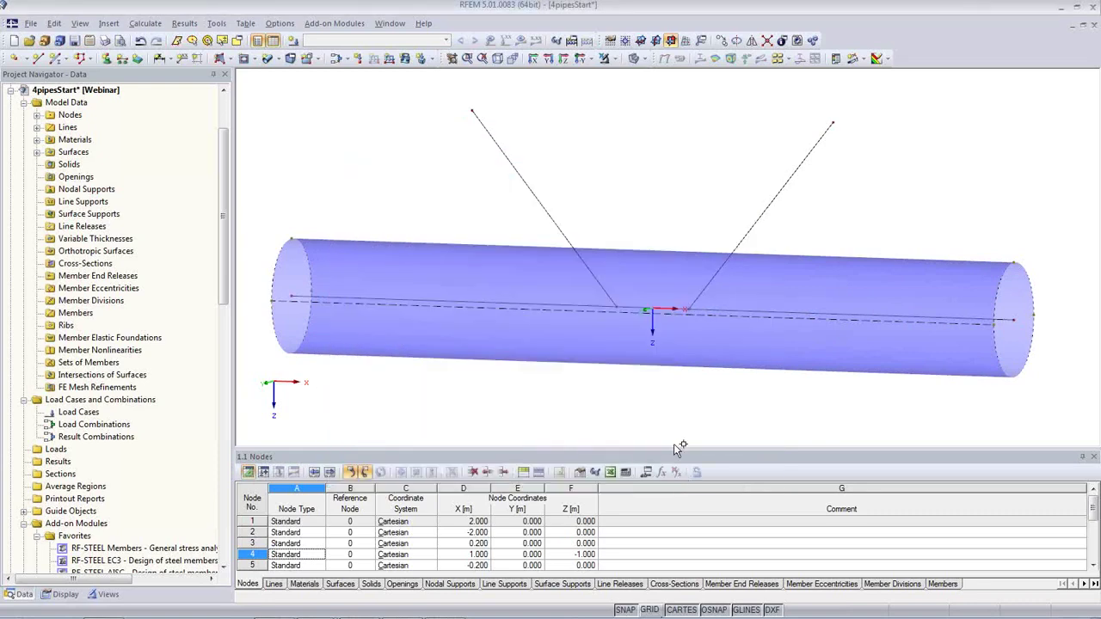
pyautogui.click(544, 221)
pyautogui.click(757, 220)
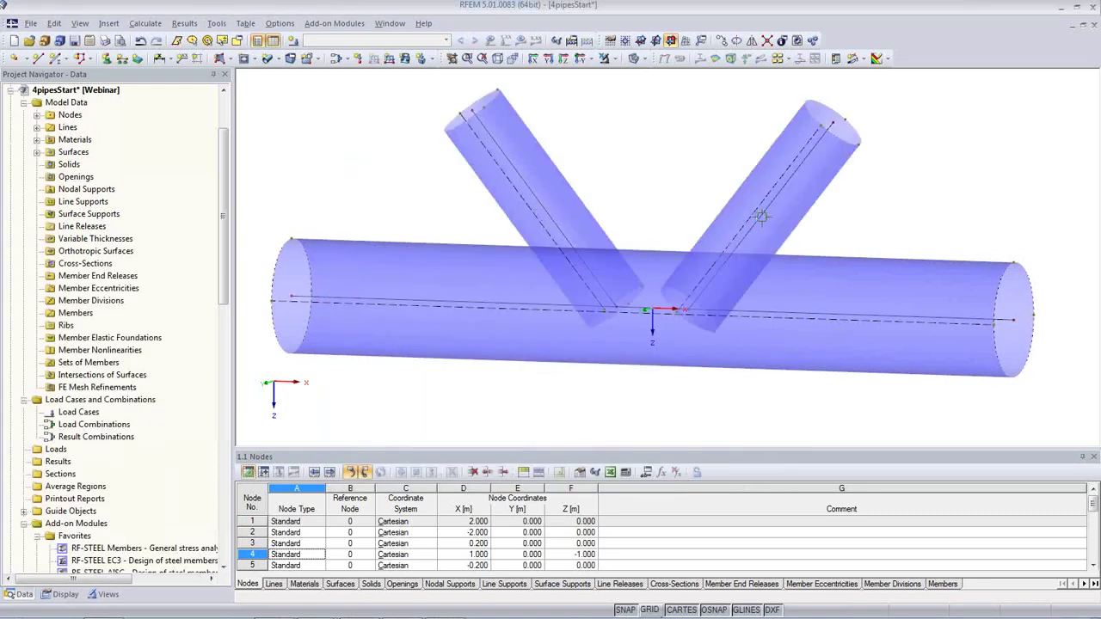
# Step: Select all three pipe surfaces, create the intersections between them, and clear the selection
pyautogui.keyDown('shift'); pyautogui.moveTo(666, 386); pyautogui.dragTo(726, 281, button='middle'); pyautogui.keyUp('shift')
pyautogui.scroll(-1, 760, 329)
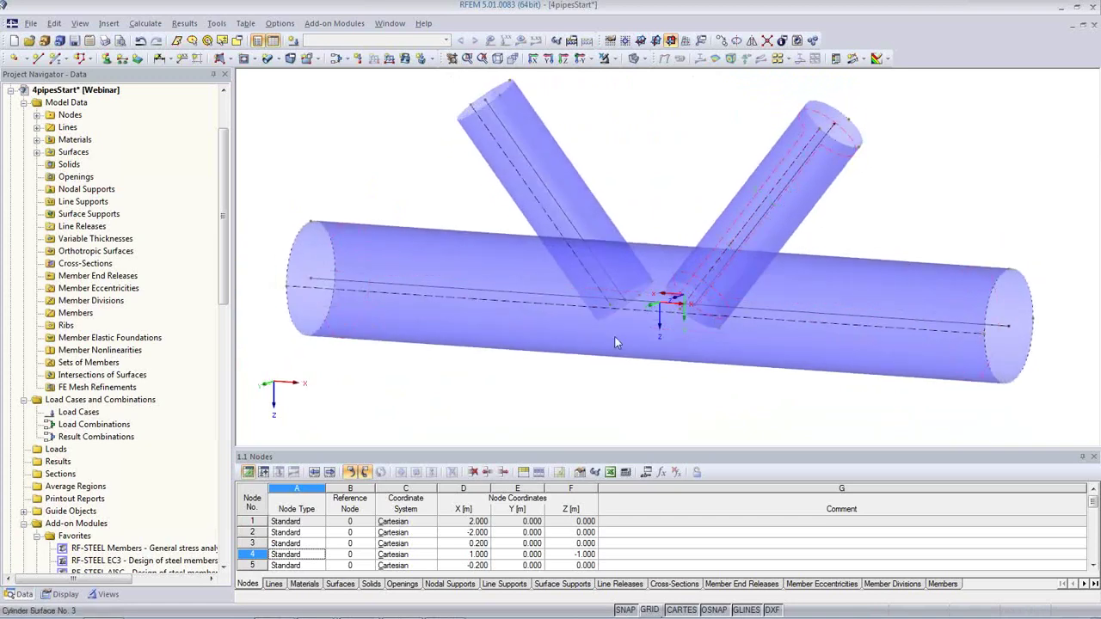
pyautogui.click(540, 361)
pyautogui.click(670, 380)
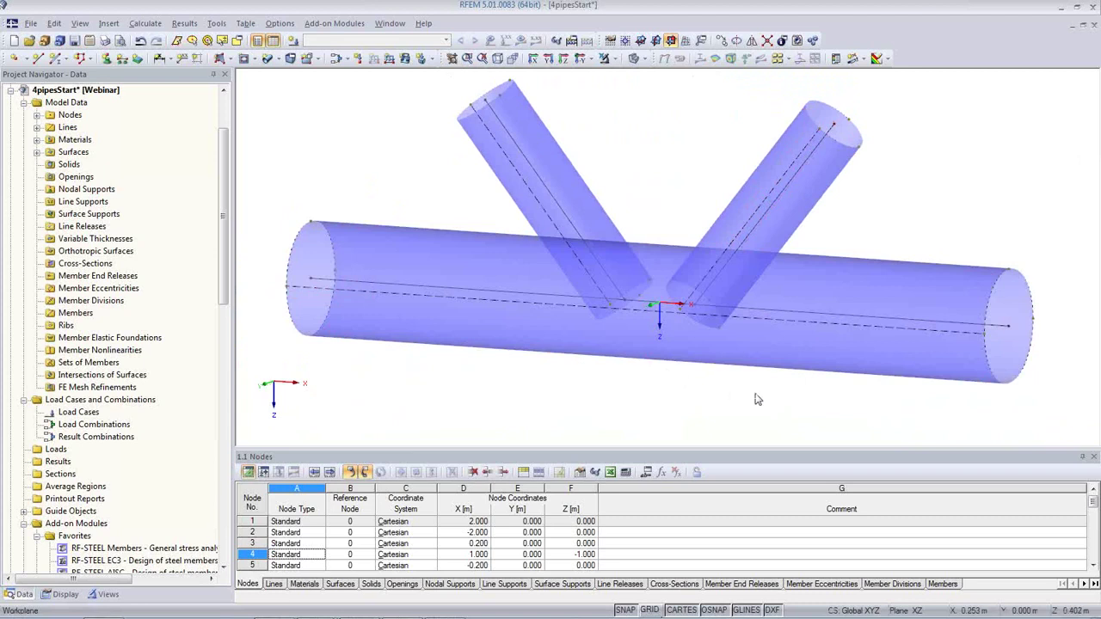
pyautogui.moveTo(785, 404); pyautogui.dragTo(511, 210)
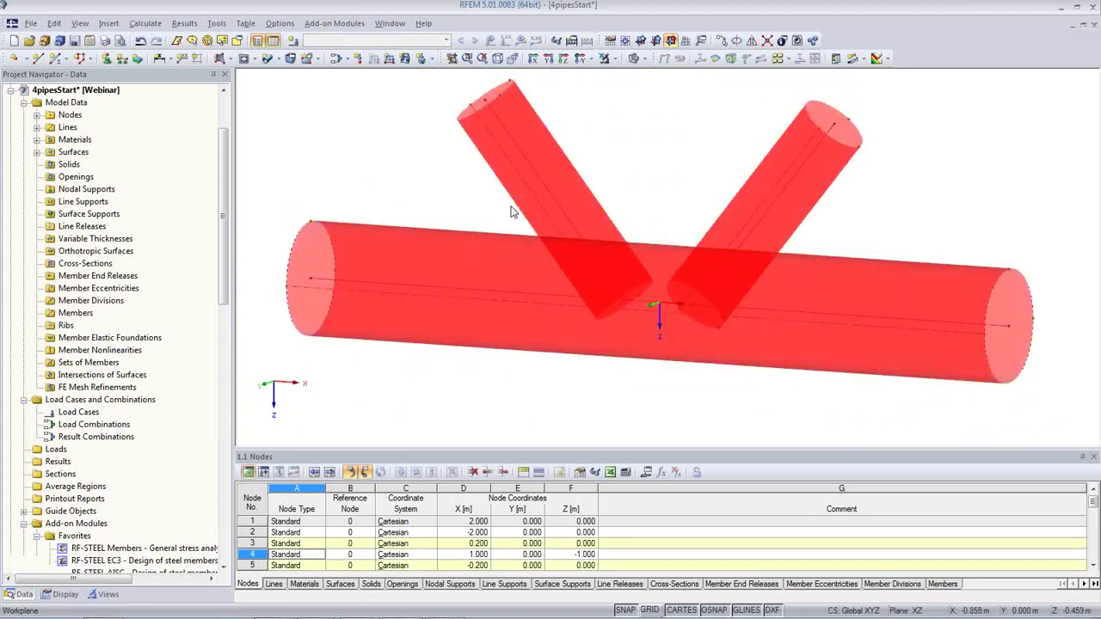
pyautogui.rightClick(586, 212)
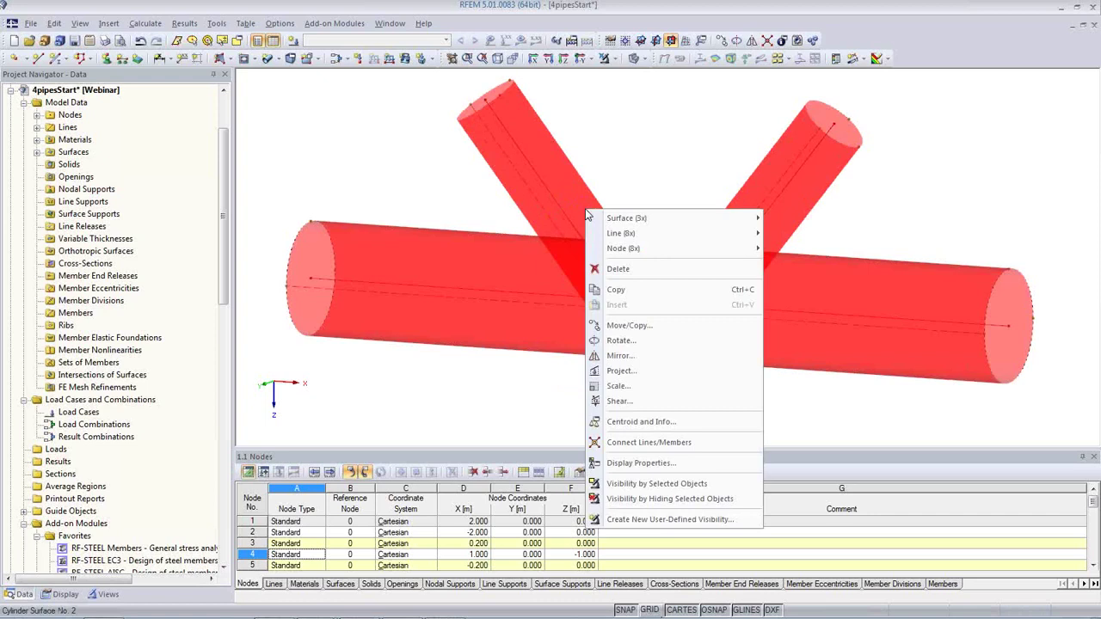
pyautogui.moveTo(598, 221)
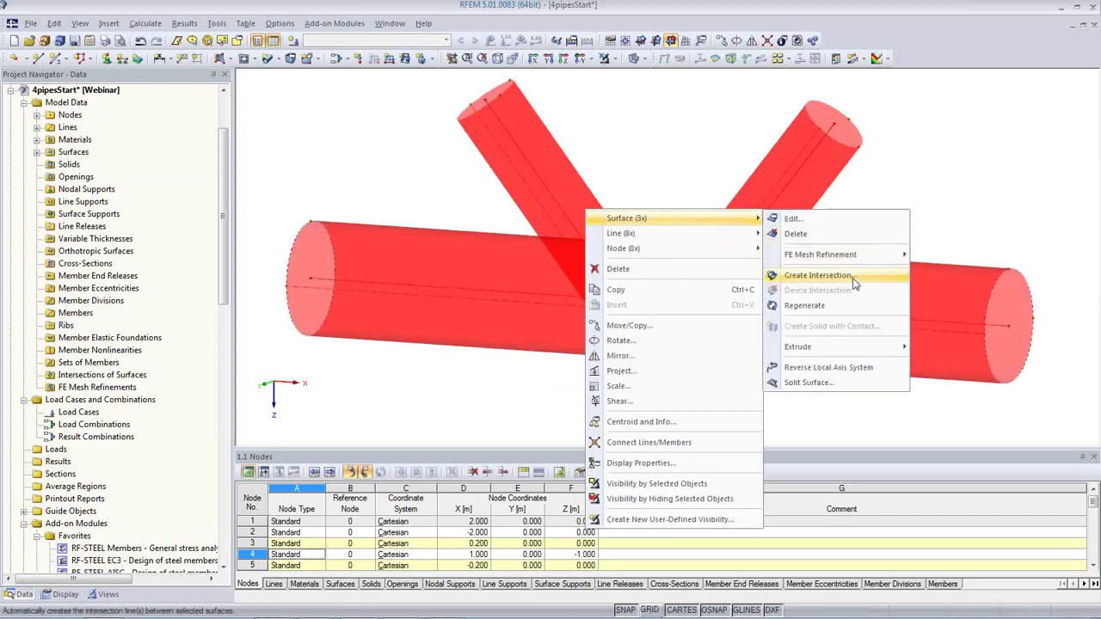
pyautogui.click(817, 275)
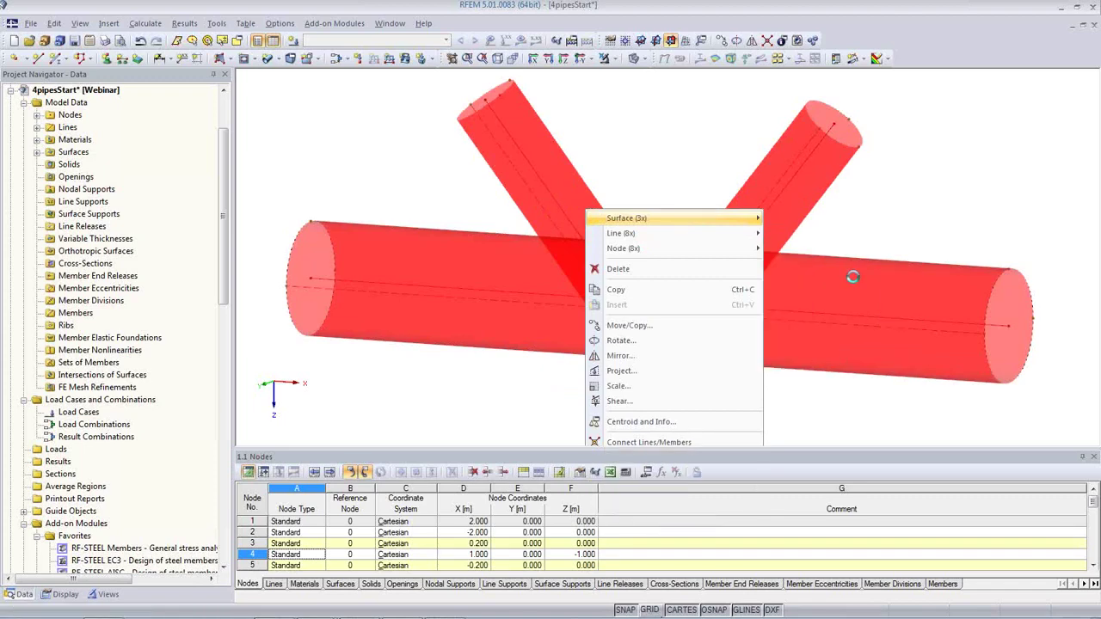
pyautogui.click(613, 397)
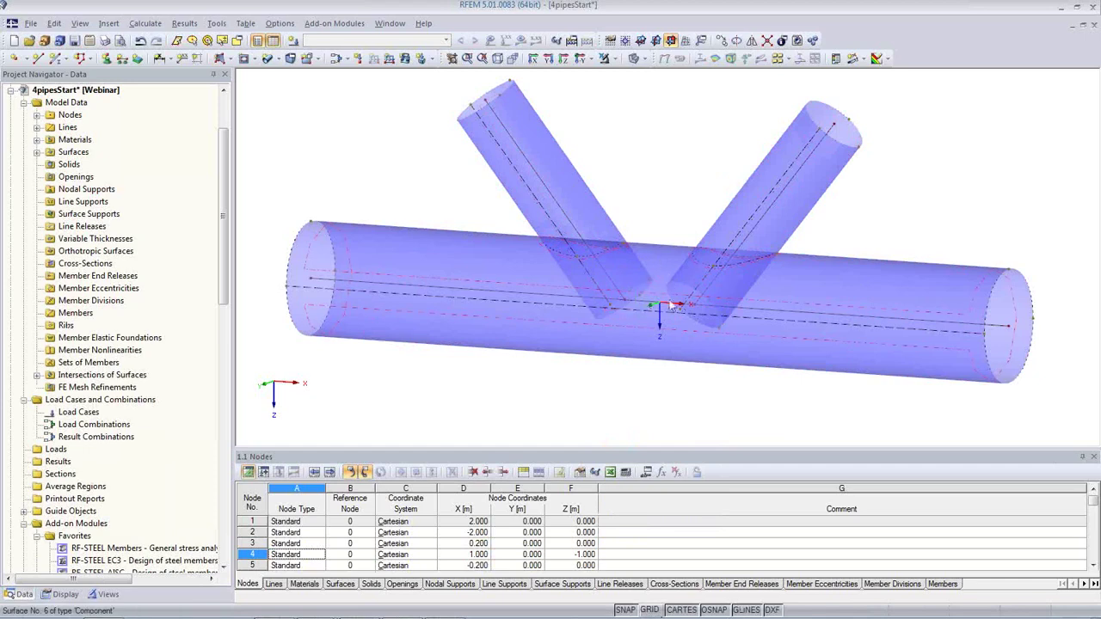
# Step: Examine the three pipe surfaces and the main pipe's components 4 to 6 by highlighting each one in the model
pyautogui.keyDown('ctrl'); pyautogui.moveTo(712, 392); pyautogui.dragTo(914, 381, button='middle'); pyautogui.keyUp('ctrl')
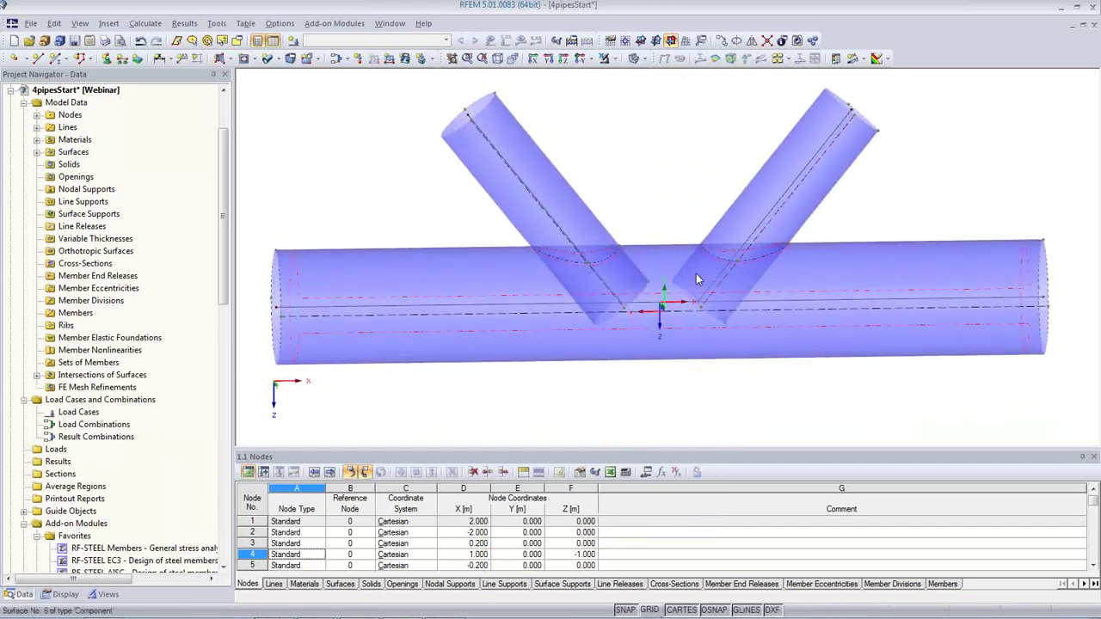
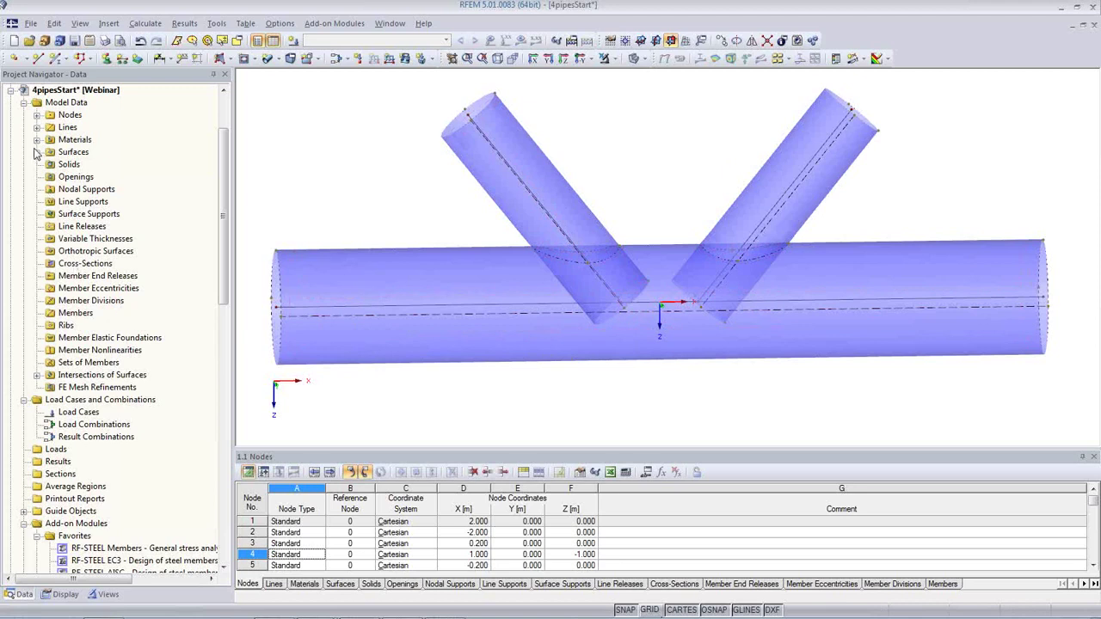
pyautogui.click(22, 595)
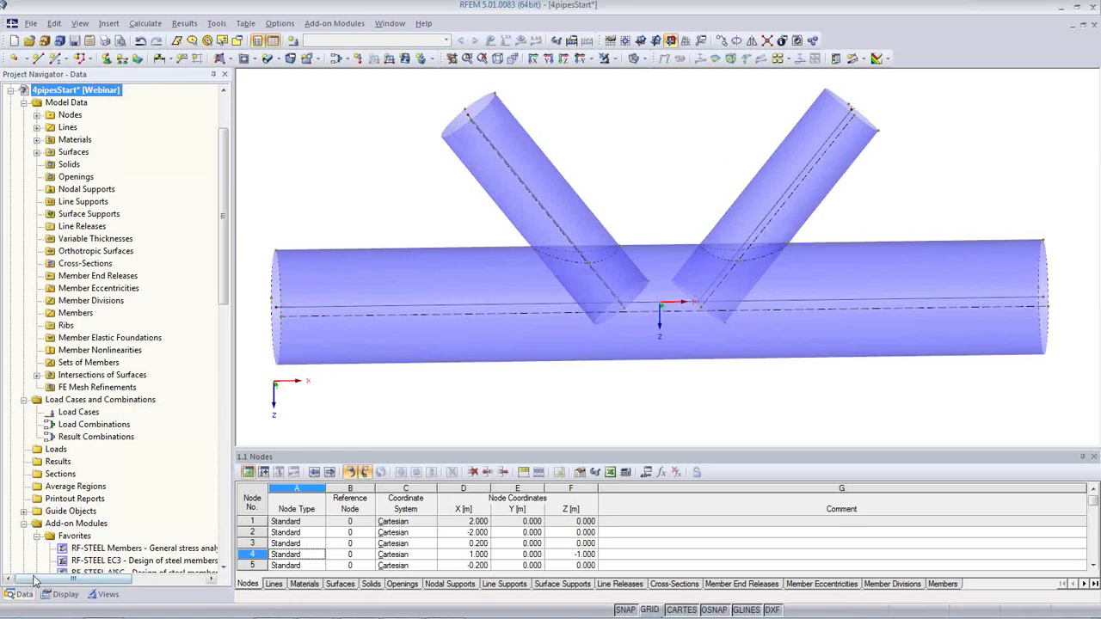
pyautogui.click(36, 139)
pyautogui.click(36, 164)
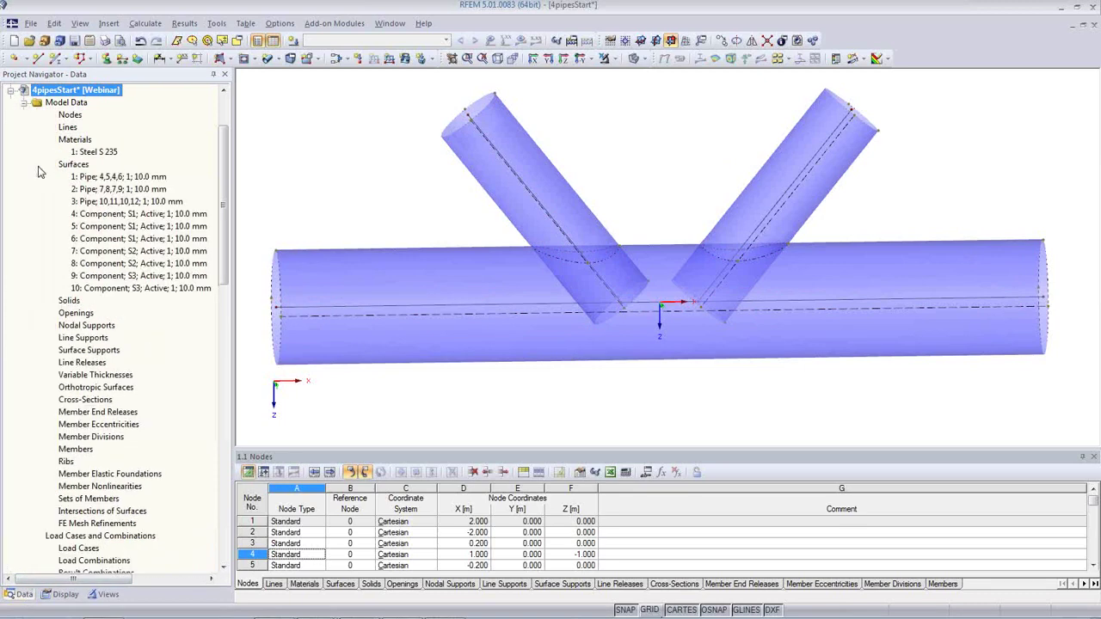
pyautogui.click(125, 177)
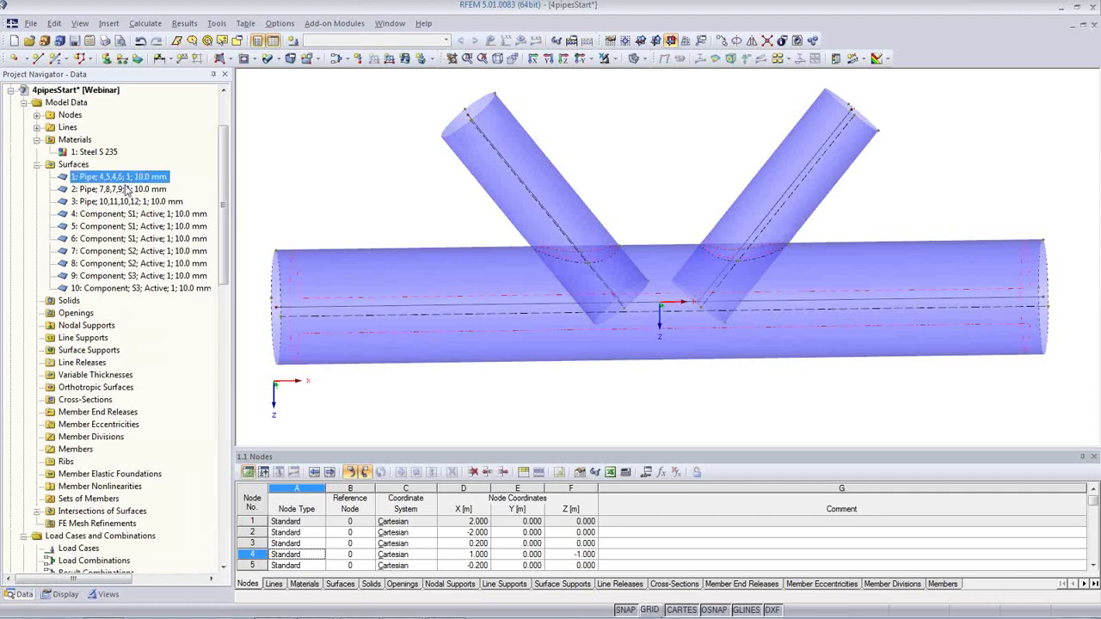
pyautogui.click(126, 190)
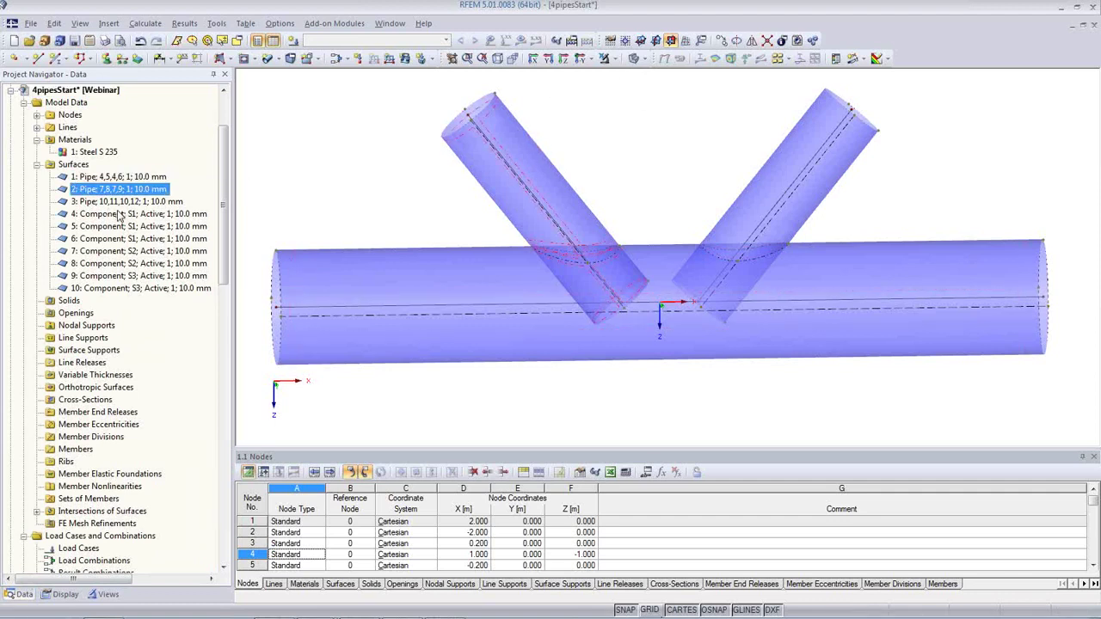
pyautogui.click(124, 203)
pyautogui.click(124, 214)
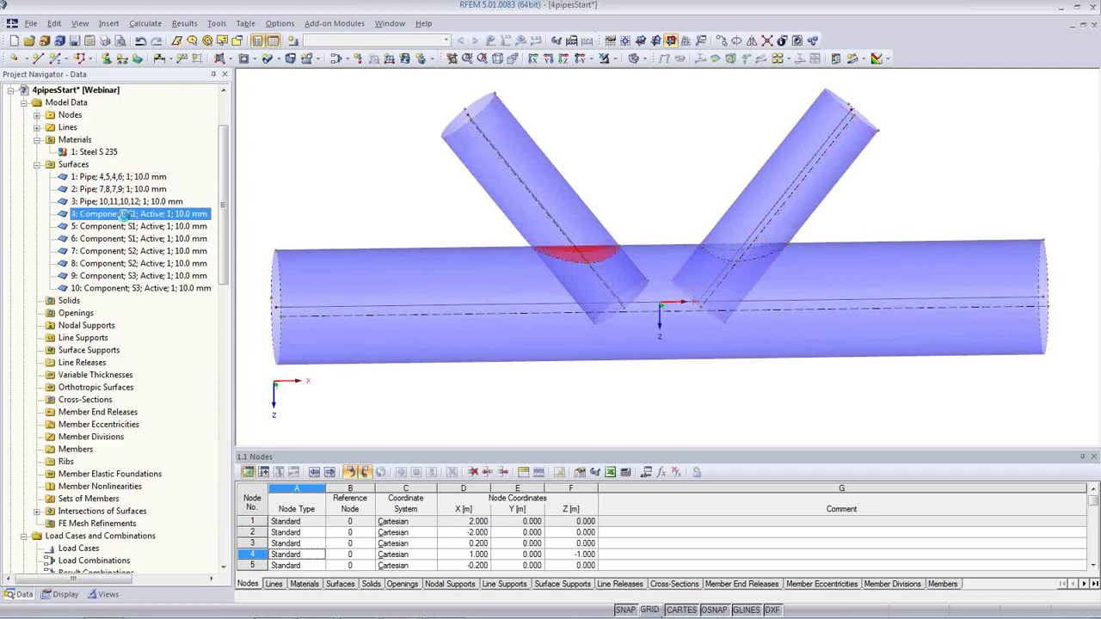
pyautogui.click(124, 227)
pyautogui.click(125, 239)
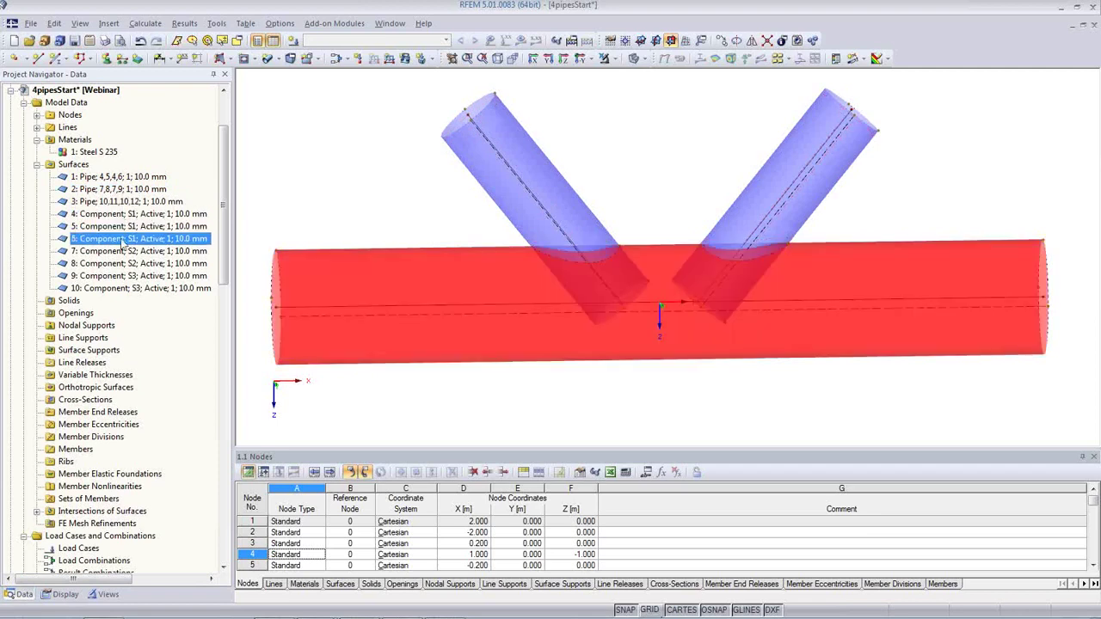
pyautogui.click(118, 226)
pyautogui.click(121, 215)
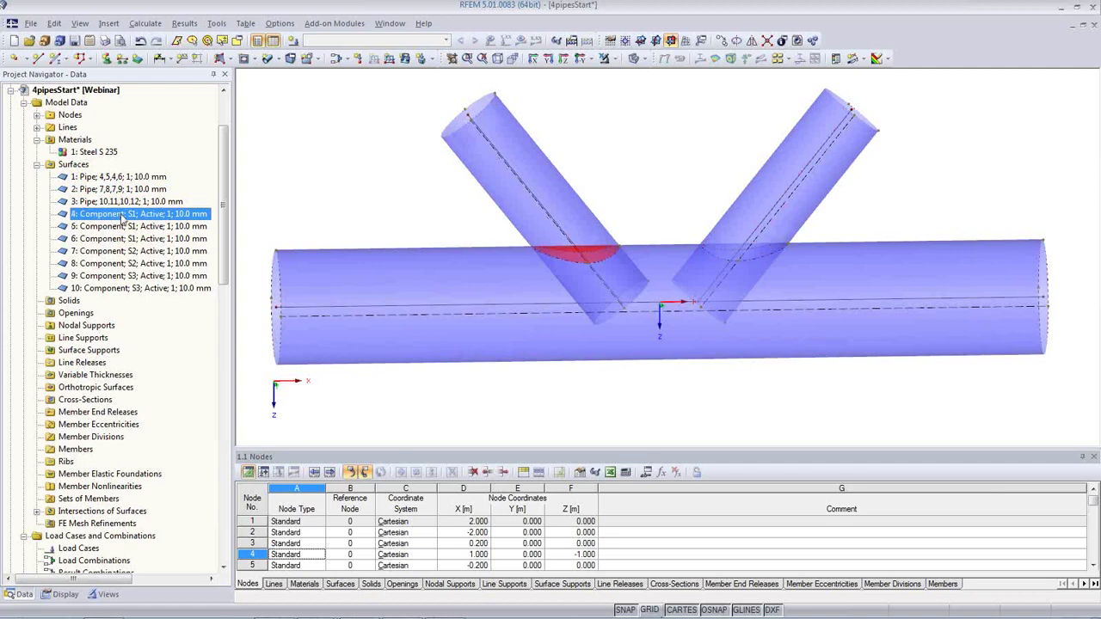
pyautogui.click(125, 227)
pyautogui.click(125, 239)
pyautogui.click(126, 227)
pyautogui.click(126, 201)
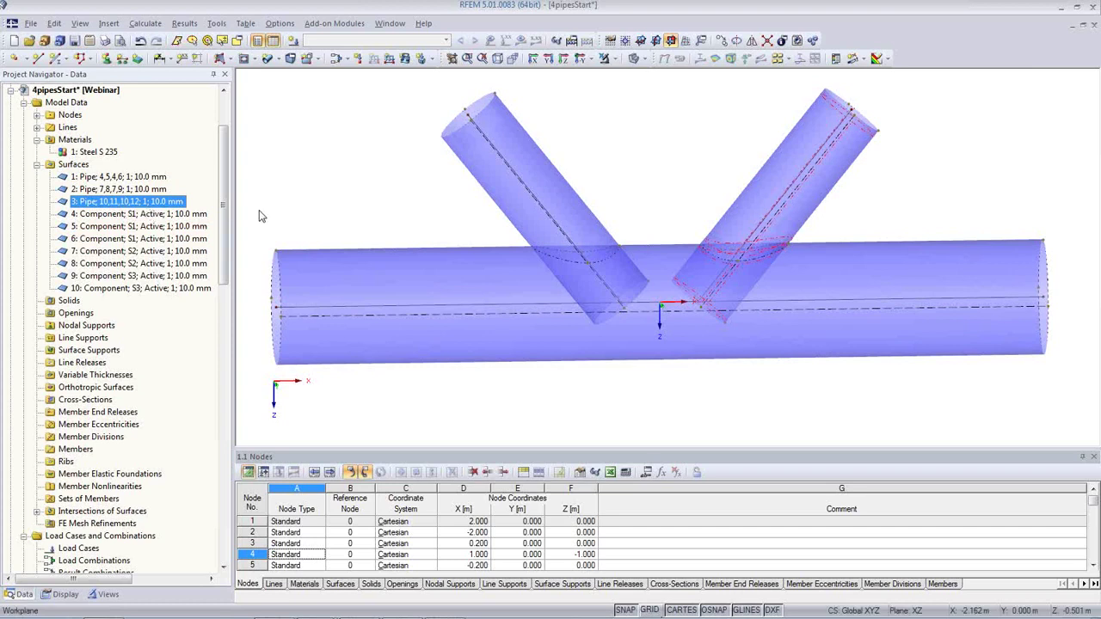
pyautogui.click(144, 214)
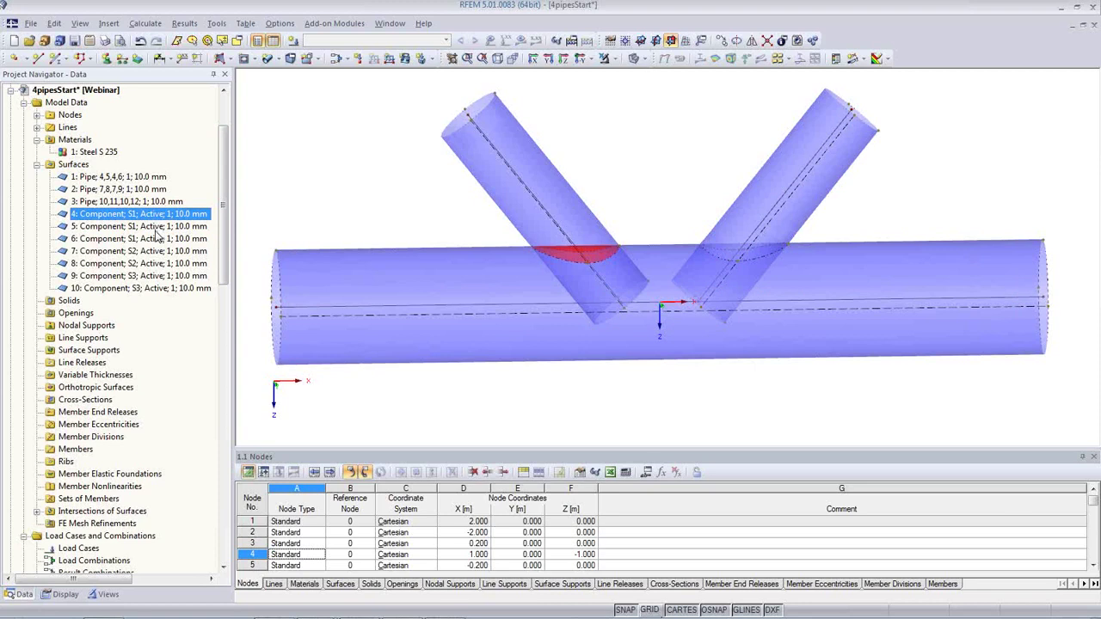
pyautogui.click(156, 228)
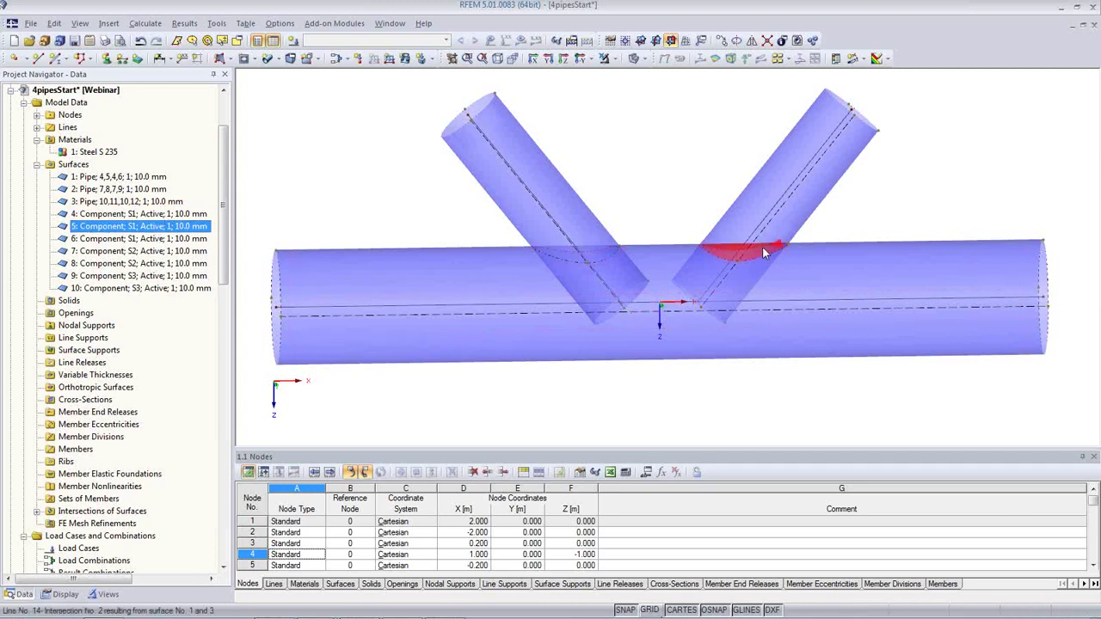
pyautogui.click(158, 239)
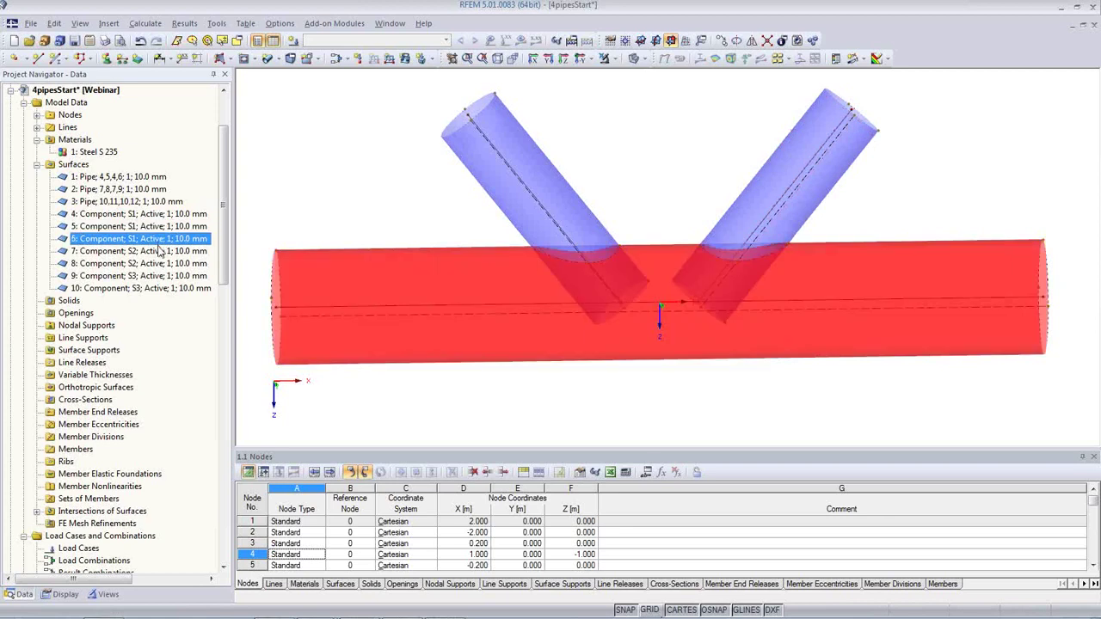
# Step: Deactivate surface components 7 and 9, the branch pipe ends lying inside the main pipe
pyautogui.click(159, 255)
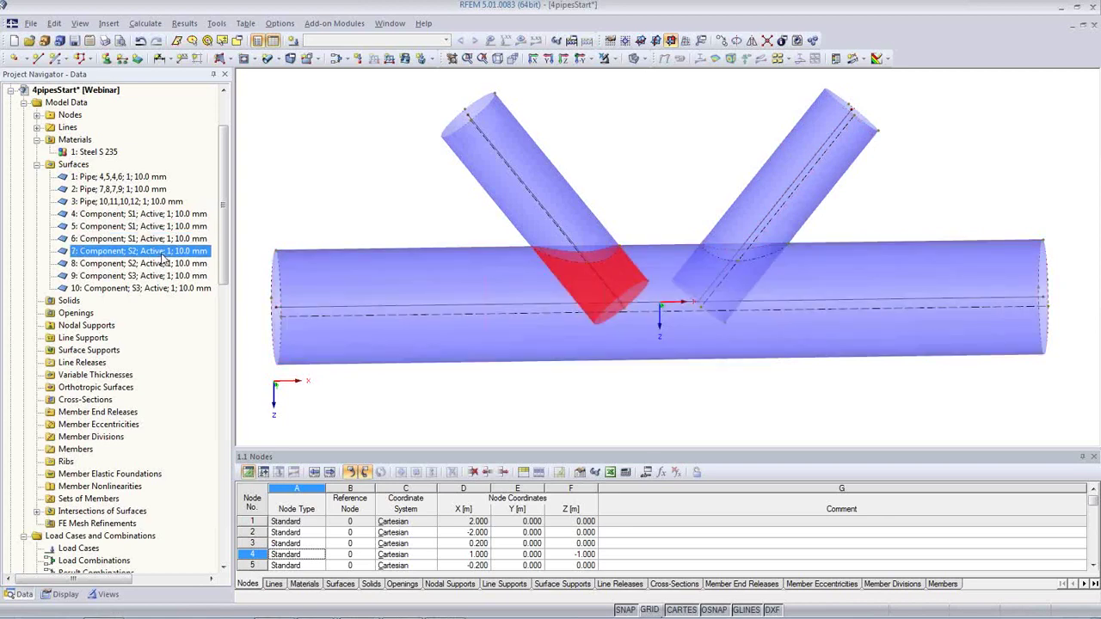
pyautogui.rightClick(162, 259)
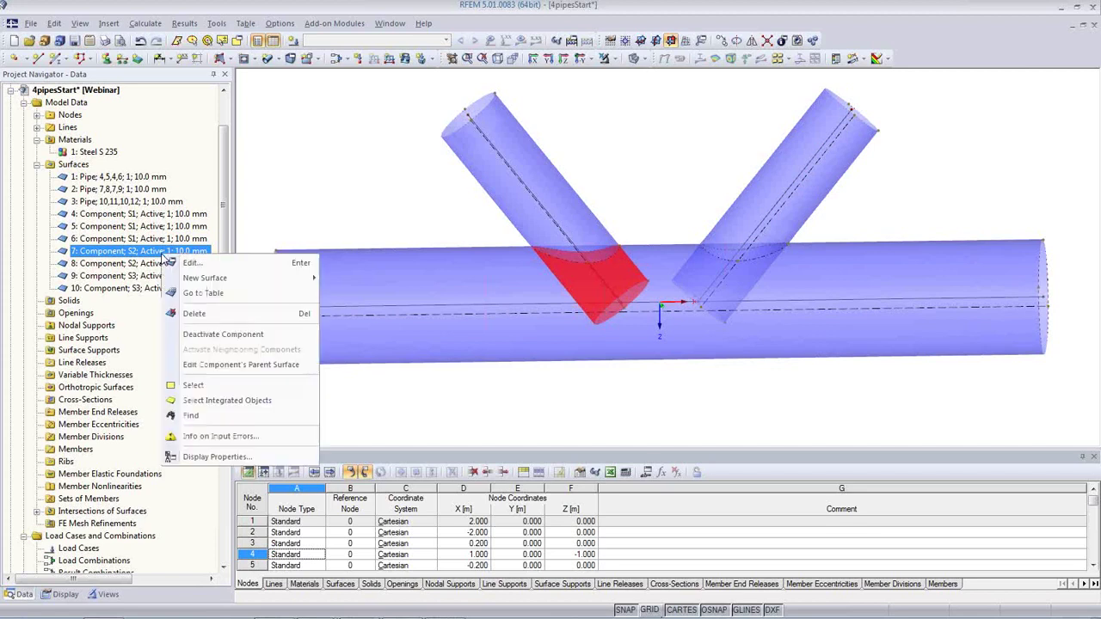
pyautogui.click(241, 337)
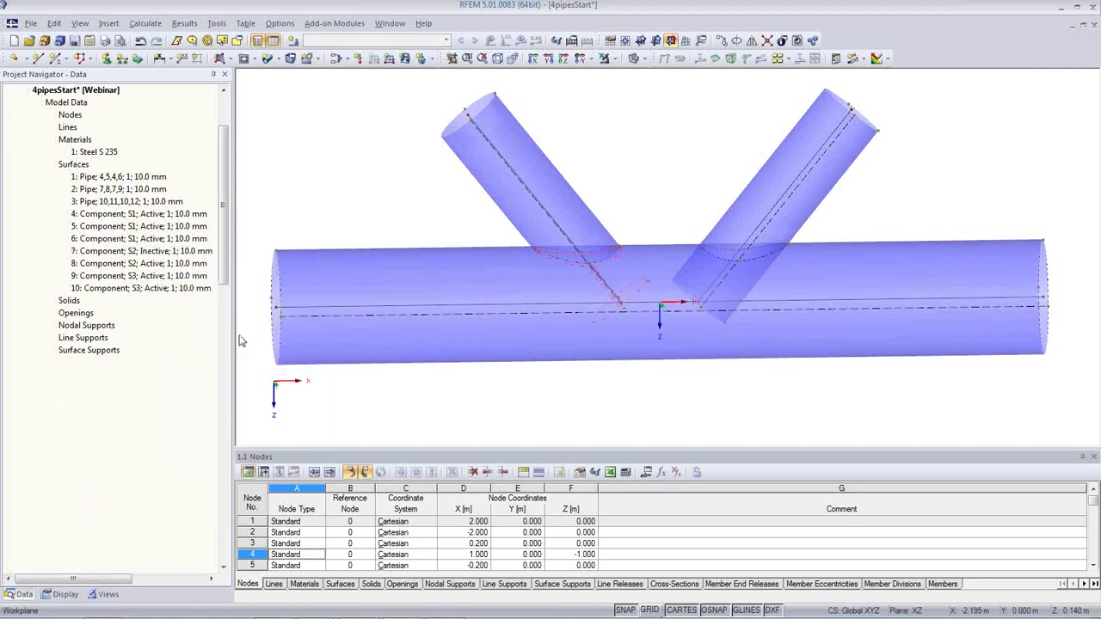
pyautogui.click(168, 264)
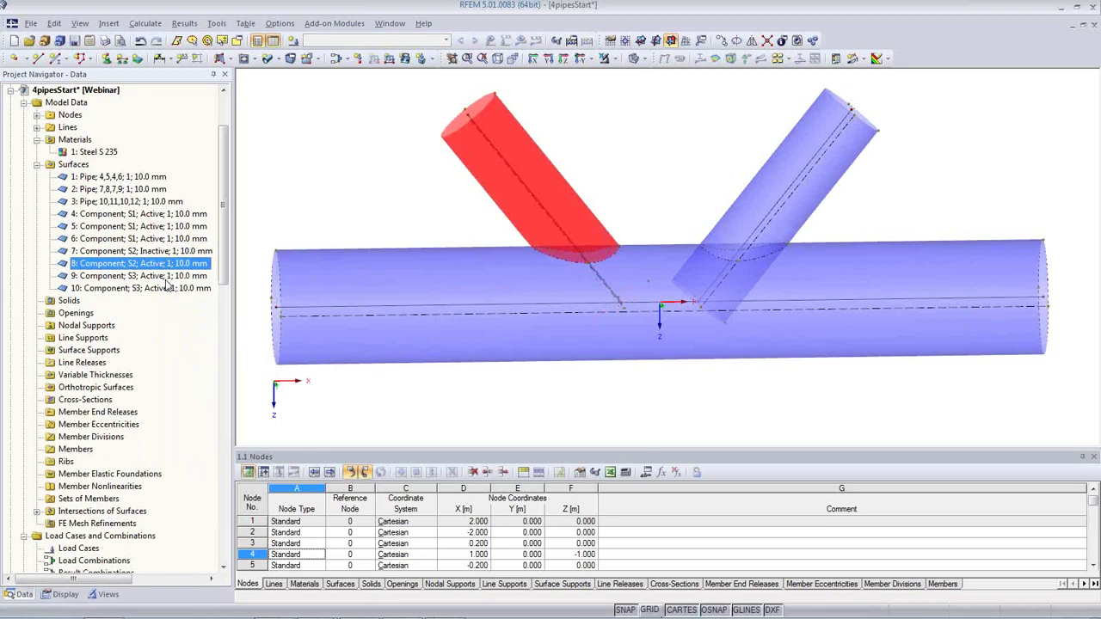
pyautogui.click(169, 276)
pyautogui.rightClick(166, 282)
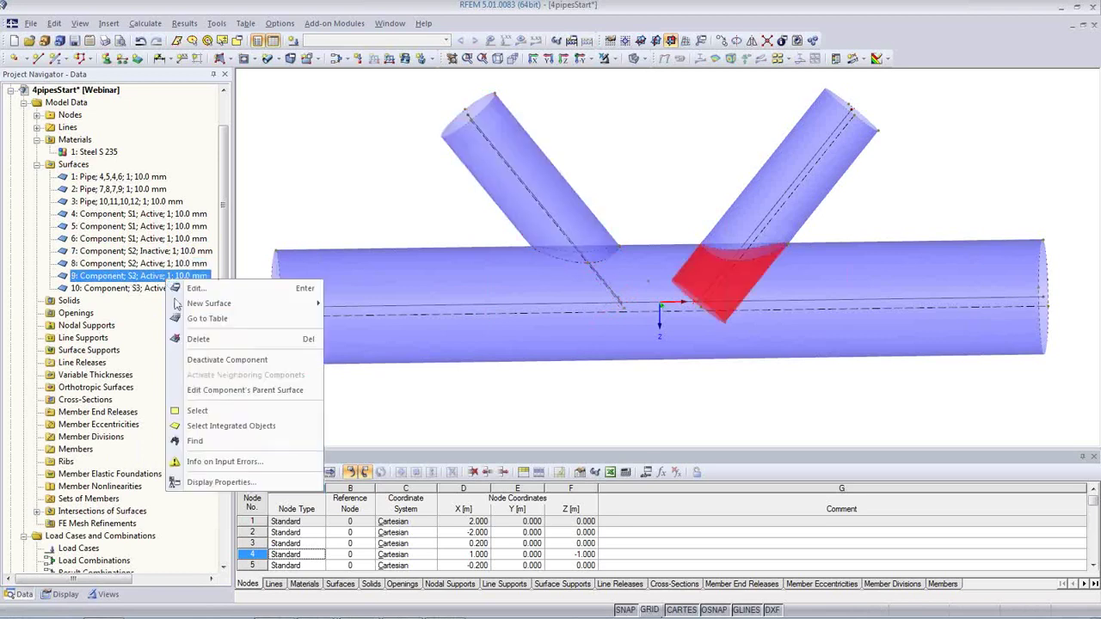
pyautogui.click(214, 360)
# Step: Examine the remaining upper part of the second branch and inspect the trimmed joint from the pipe's end and side
pyautogui.click(161, 289)
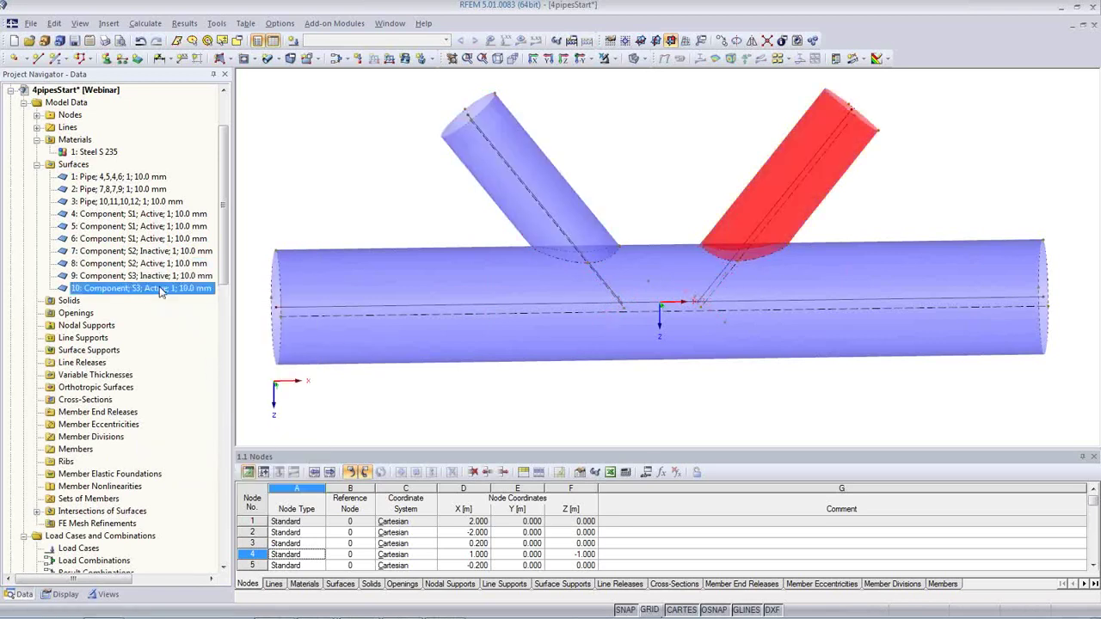
pyautogui.click(602, 393)
pyautogui.moveTo(807, 338); pyautogui.dragTo(745, 313, button='middle')
pyautogui.keyDown('ctrl'); pyautogui.moveTo(882, 332); pyautogui.dragTo(319, 285, button='middle'); pyautogui.keyUp('ctrl')
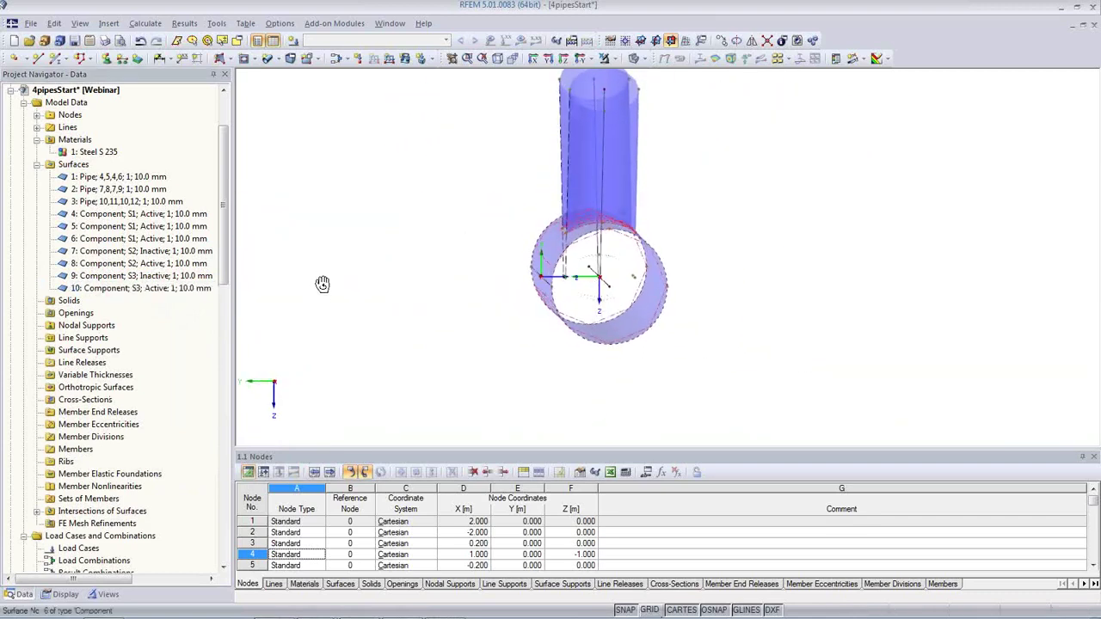
pyautogui.keyDown('ctrl'); pyautogui.moveTo(430, 163); pyautogui.dragTo(867, 216, button='middle'); pyautogui.keyUp('ctrl')
pyautogui.scroll(-3, 771, 265)
pyautogui.keyDown('ctrl'); pyautogui.moveTo(710, 348); pyautogui.dragTo(671, 391, button='middle'); pyautogui.keyUp('ctrl')
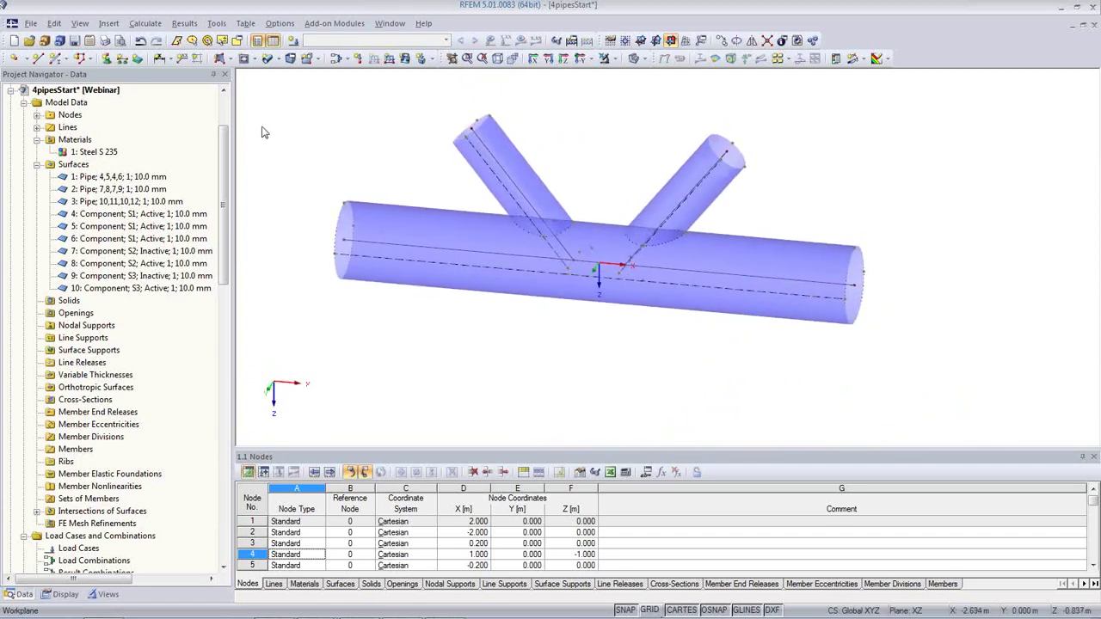
# Step: Create rigid plane surfaces from the circular boundary lines closing both main pipe ends and the two outer branch ends
pyautogui.click(226, 58)
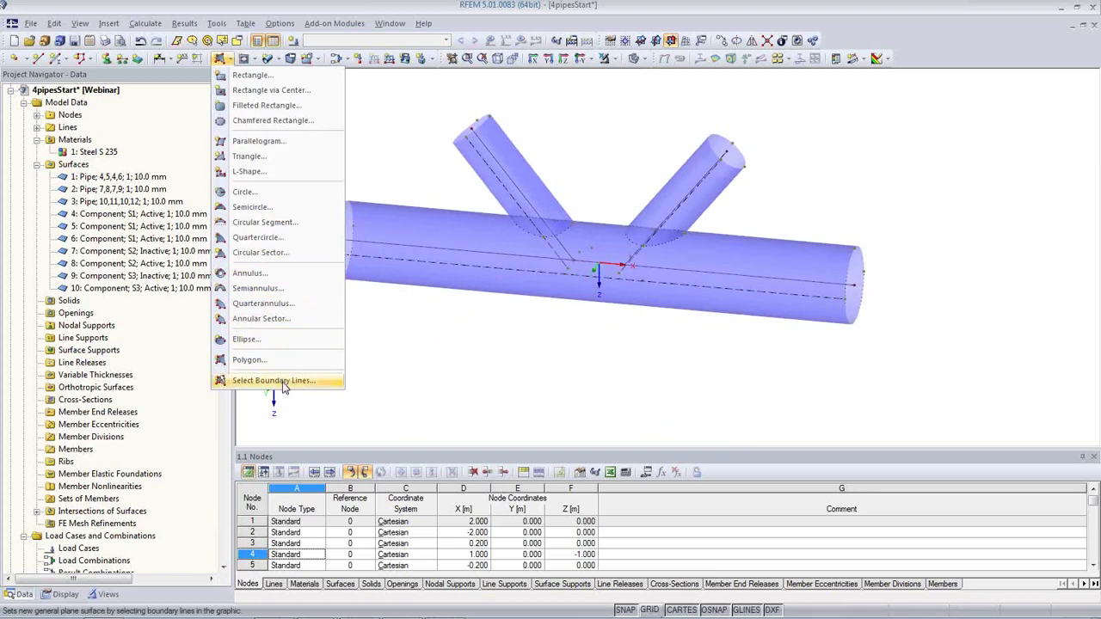
pyautogui.click(282, 380)
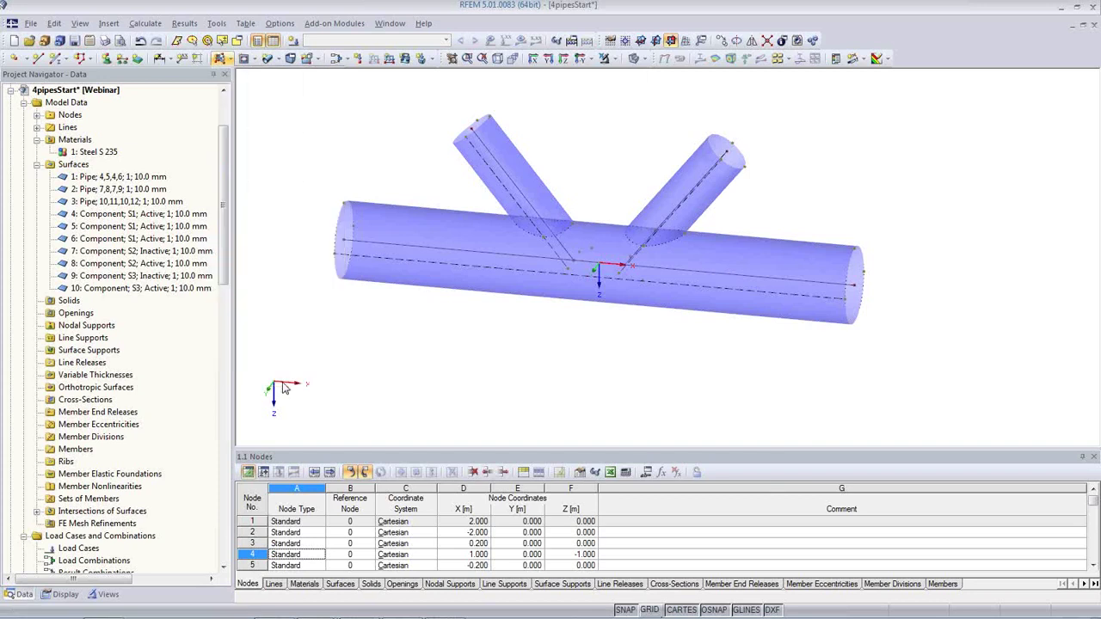
pyautogui.click(733, 199)
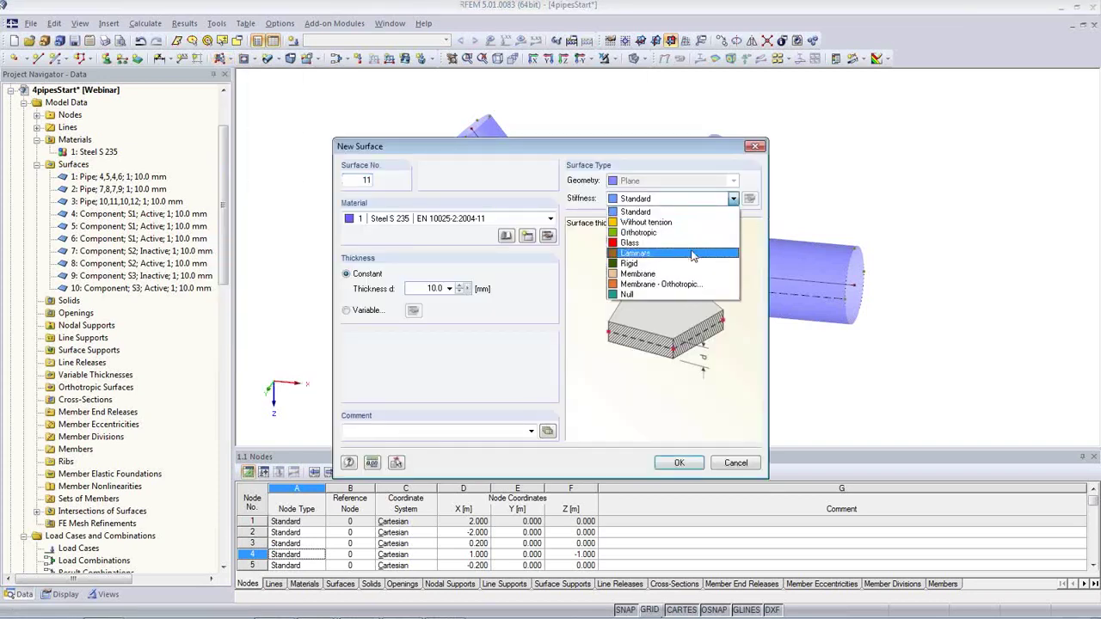
pyautogui.click(693, 263)
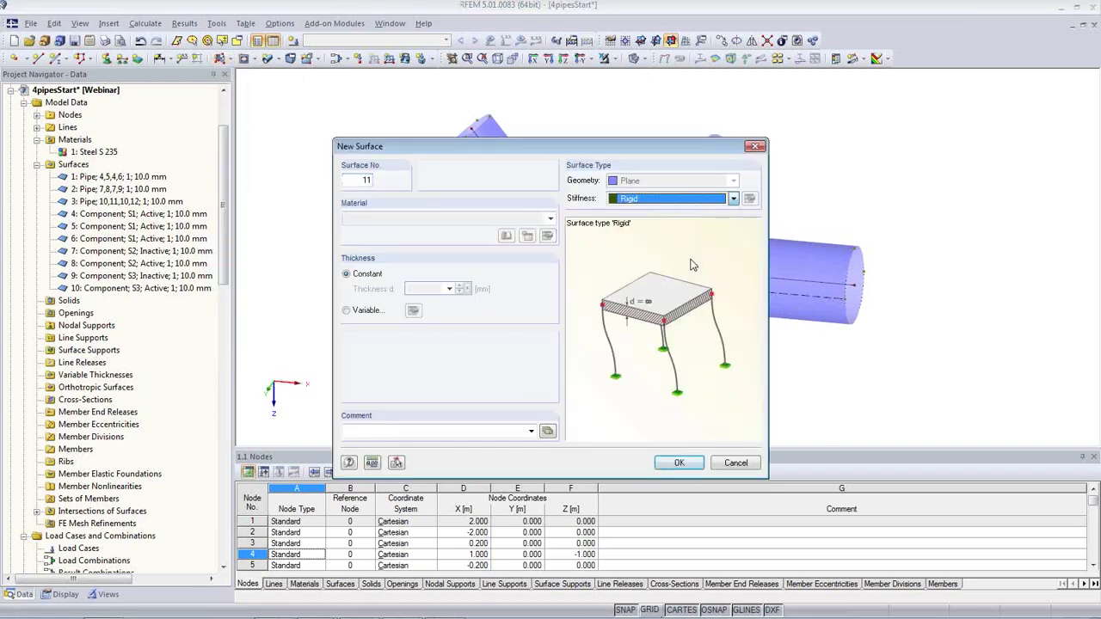
pyautogui.click(678, 463)
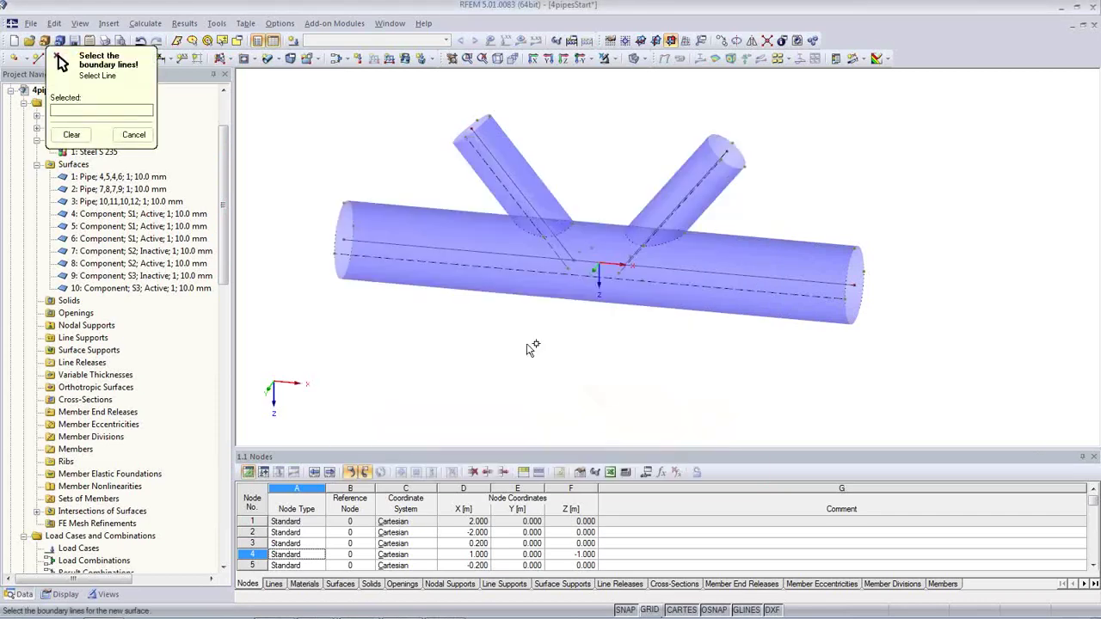
pyautogui.click(350, 215)
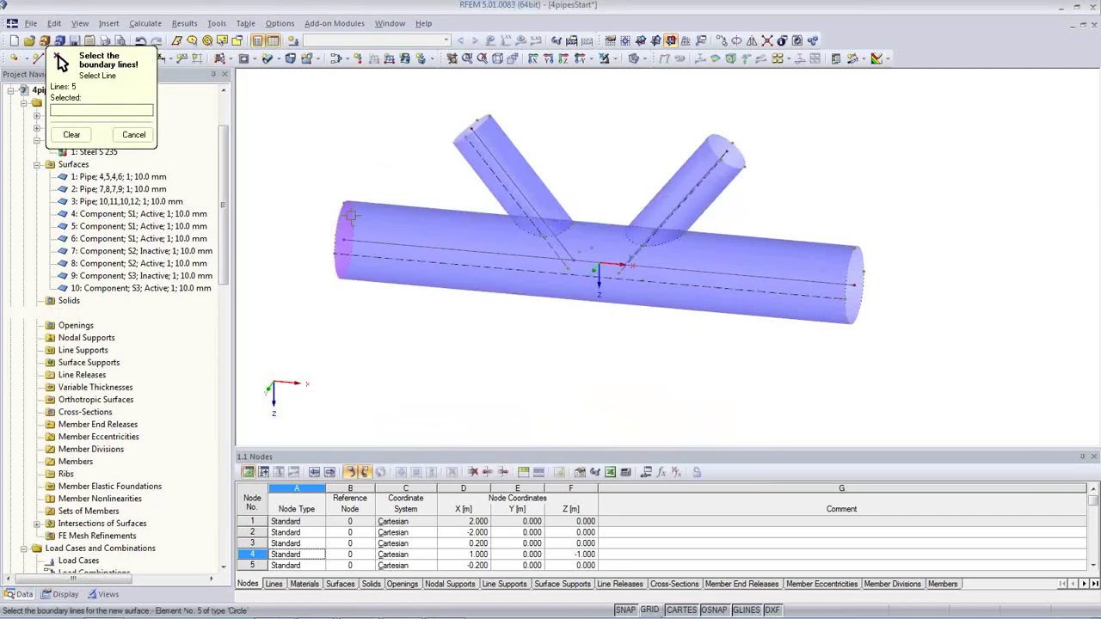
pyautogui.click(484, 123)
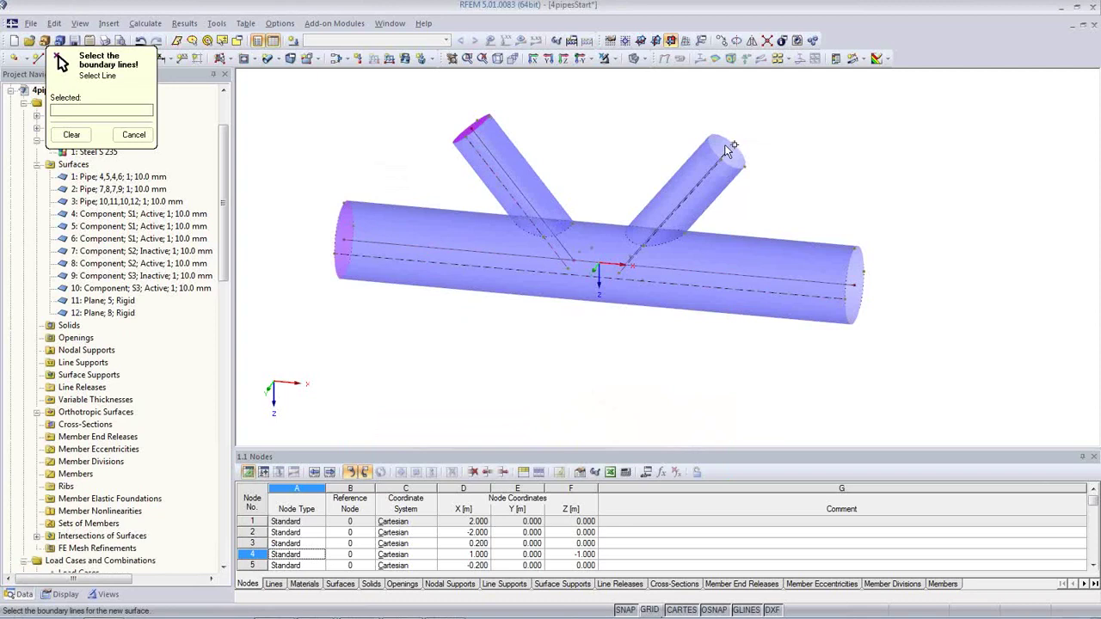
pyautogui.click(725, 148)
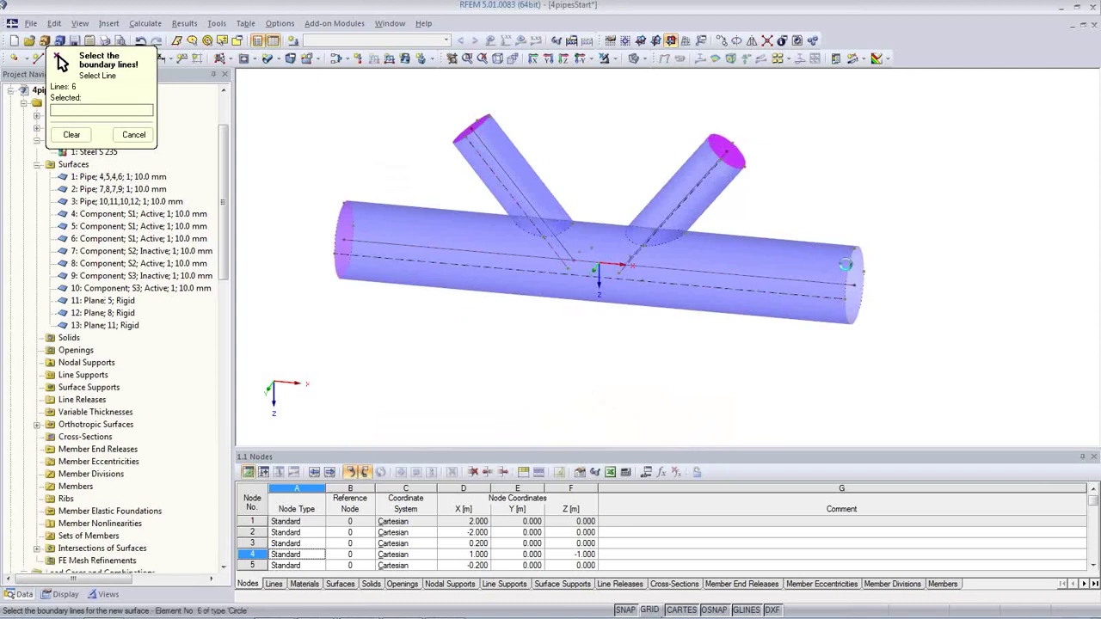
pyautogui.click(847, 269)
pyautogui.rightClick(717, 363)
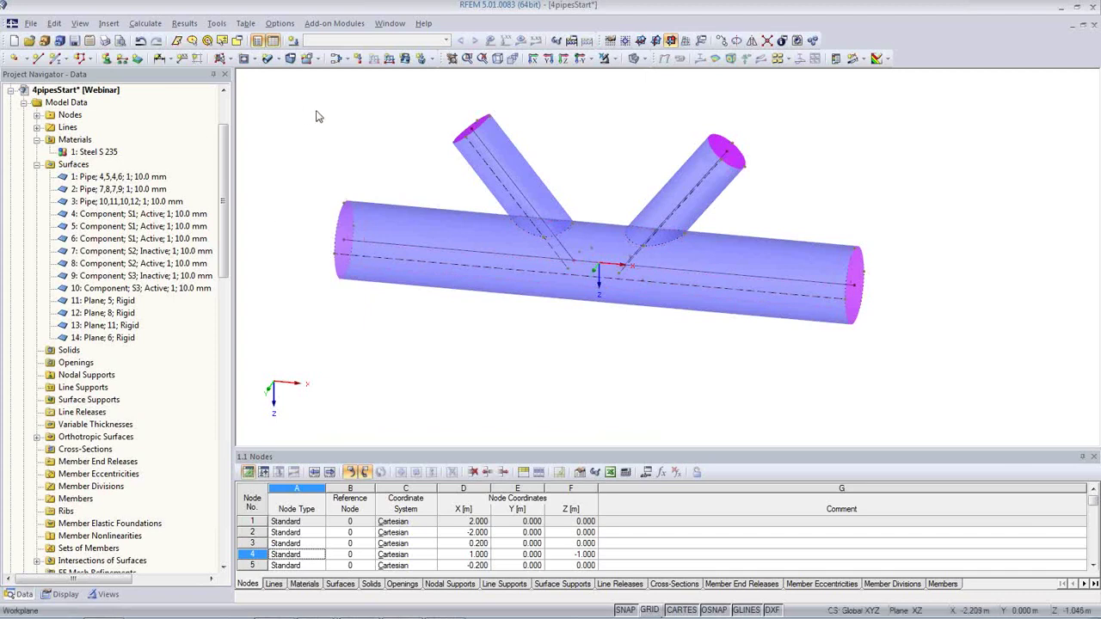
# Step: Place nodal supports fixing uX, uY, uZ and φX, with φY and φZ free, at both end nodes of the main pipe
pyautogui.click(106, 59)
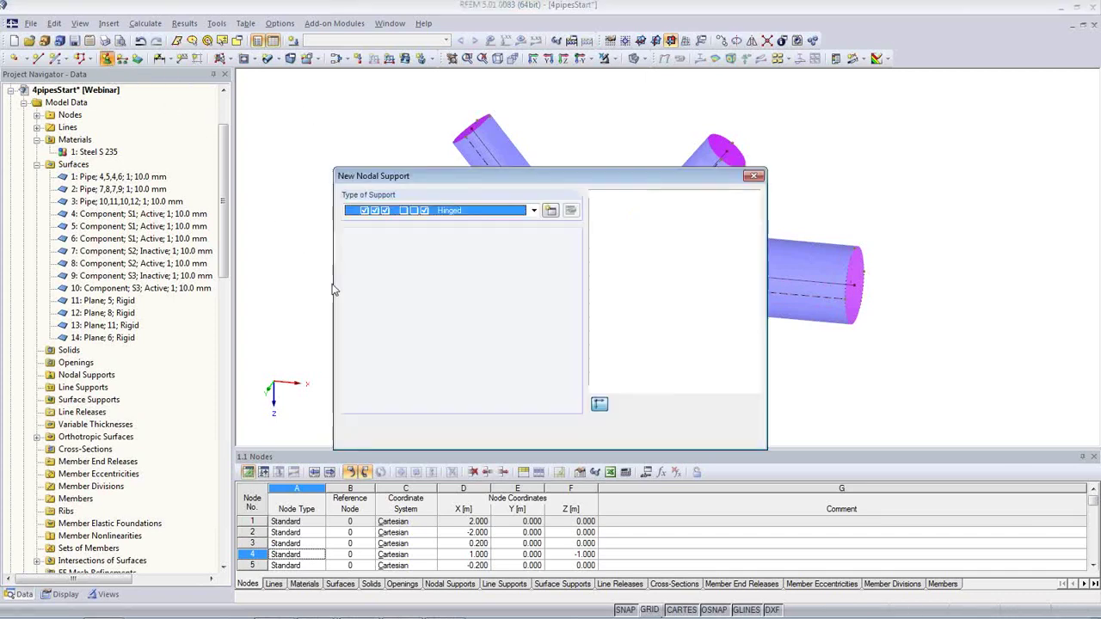
pyautogui.click(549, 211)
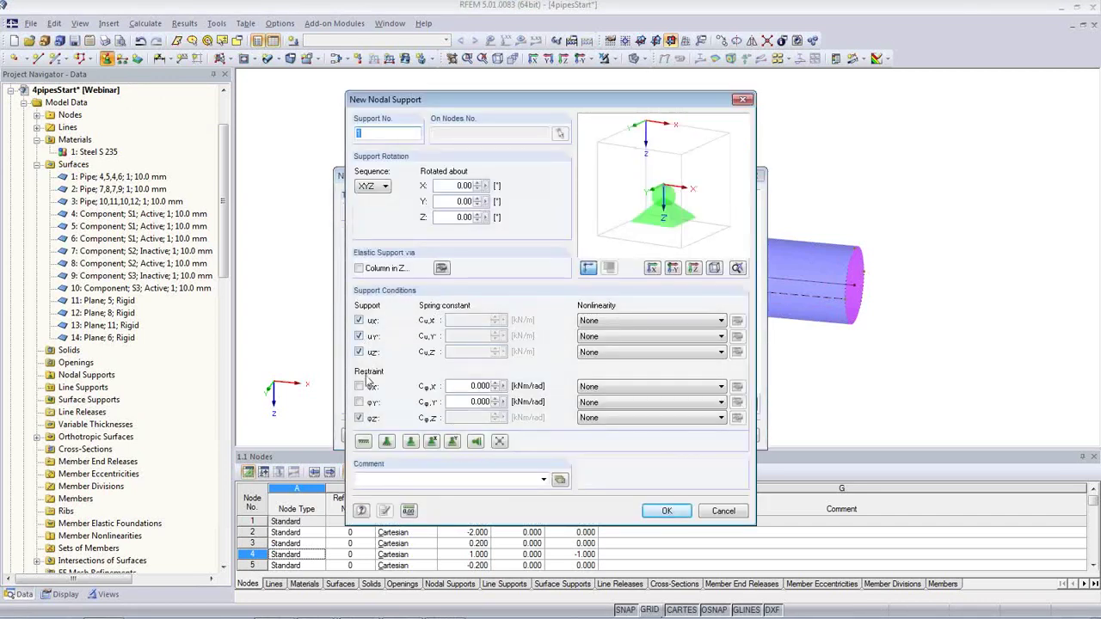
pyautogui.click(359, 386)
pyautogui.click(358, 418)
pyautogui.click(666, 511)
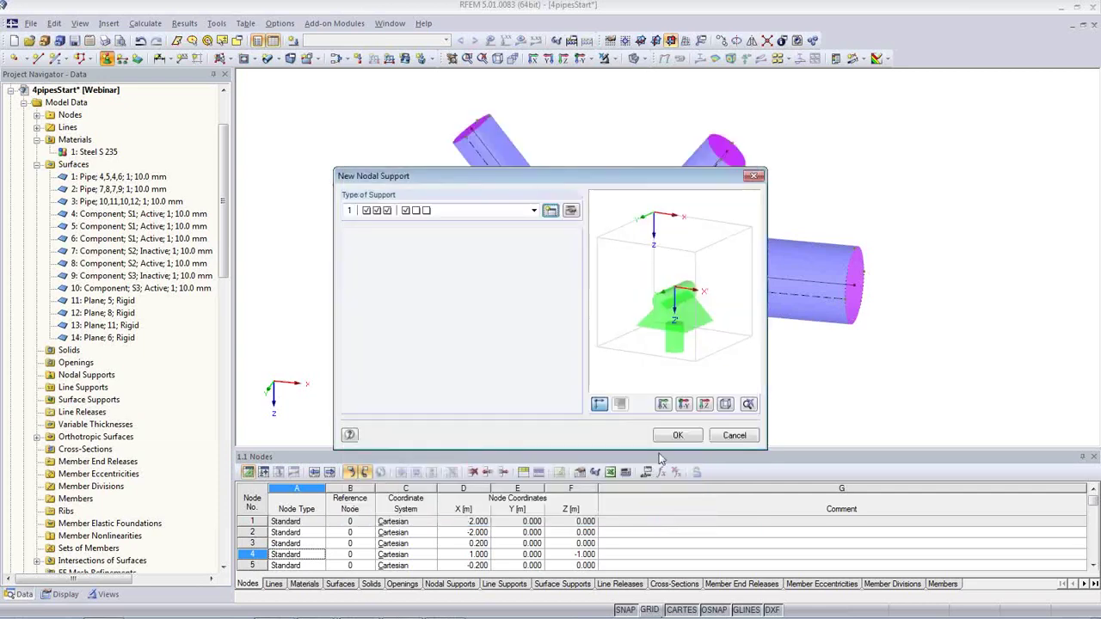
pyautogui.click(675, 440)
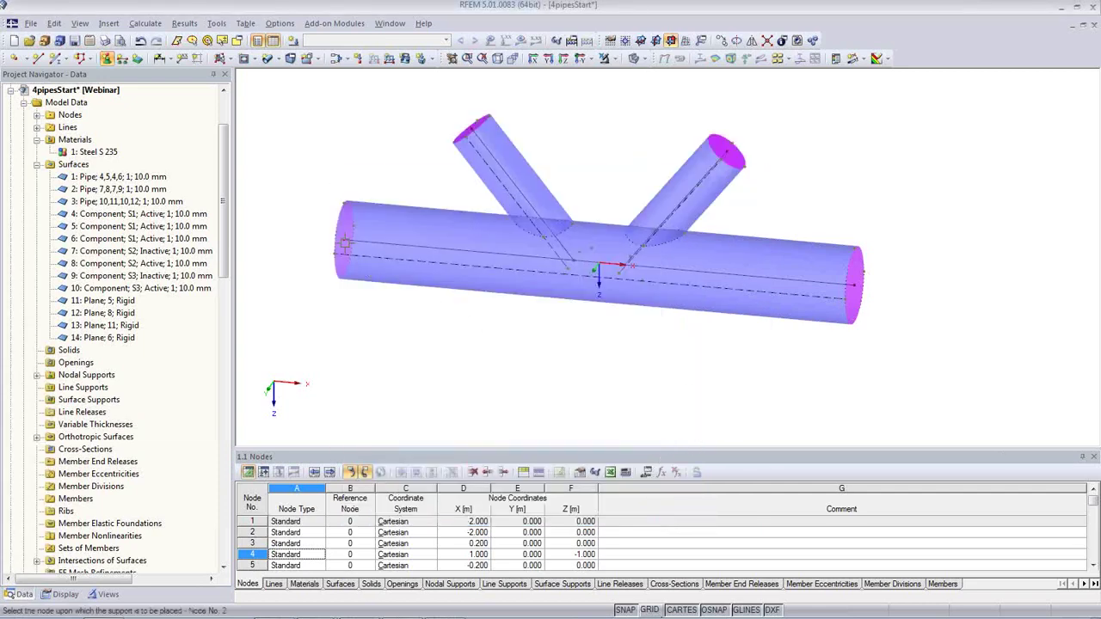
pyautogui.click(344, 251)
pyautogui.click(855, 283)
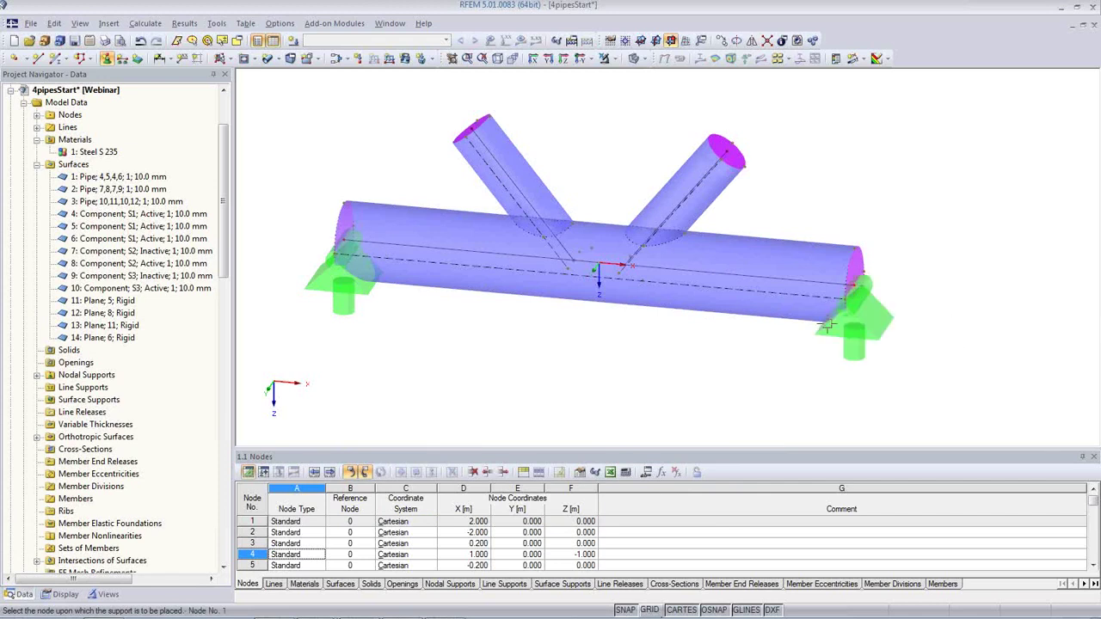
# Step: Define load case LC1 as Self-weight in the Permanent category, with self-weight active at factor 1.000 in Z
pyautogui.press('Escape')
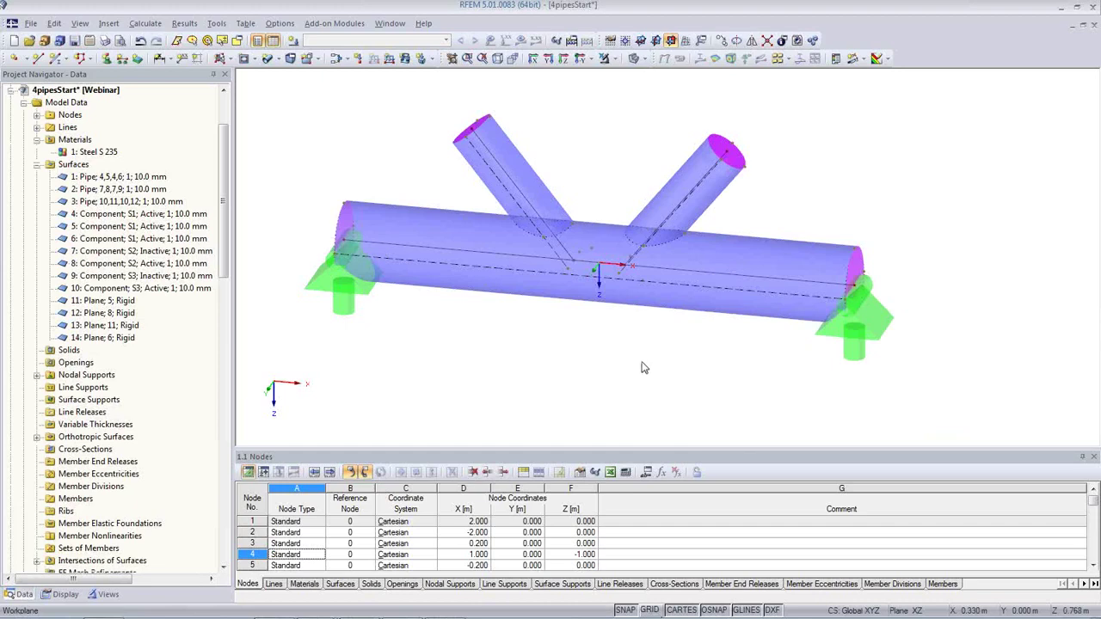
pyautogui.click(293, 40)
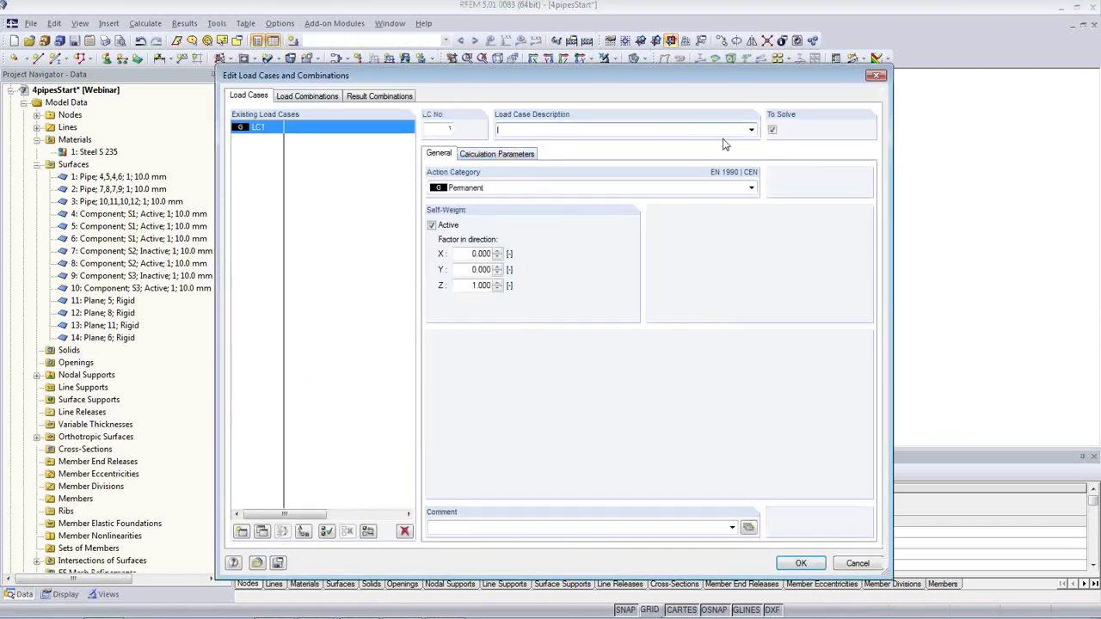
pyautogui.click(750, 130)
pyautogui.click(507, 200)
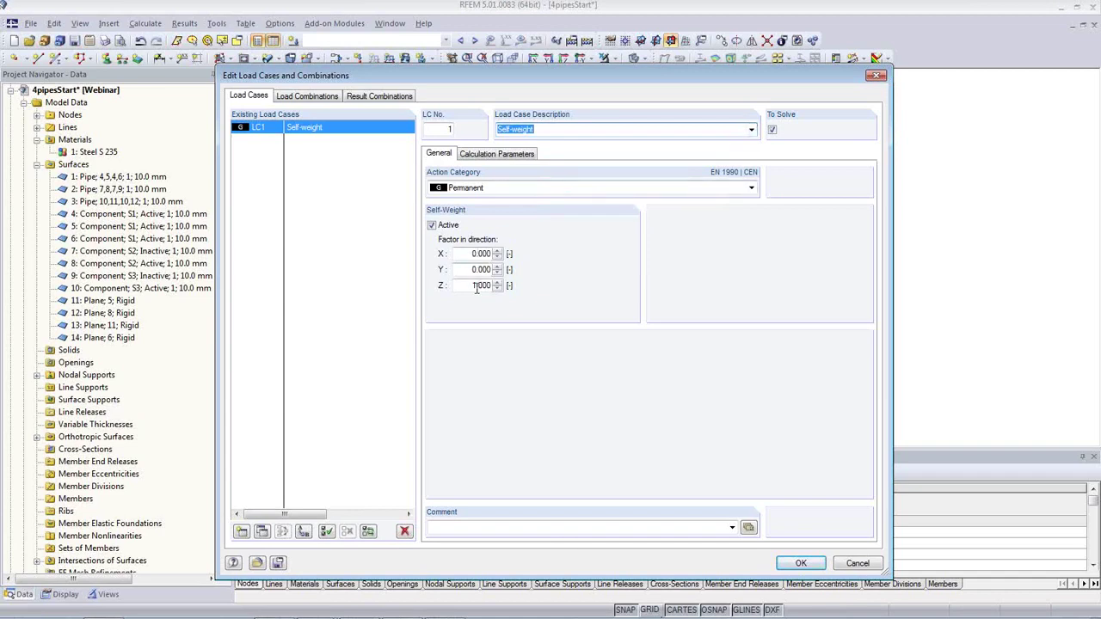
pyautogui.click(800, 564)
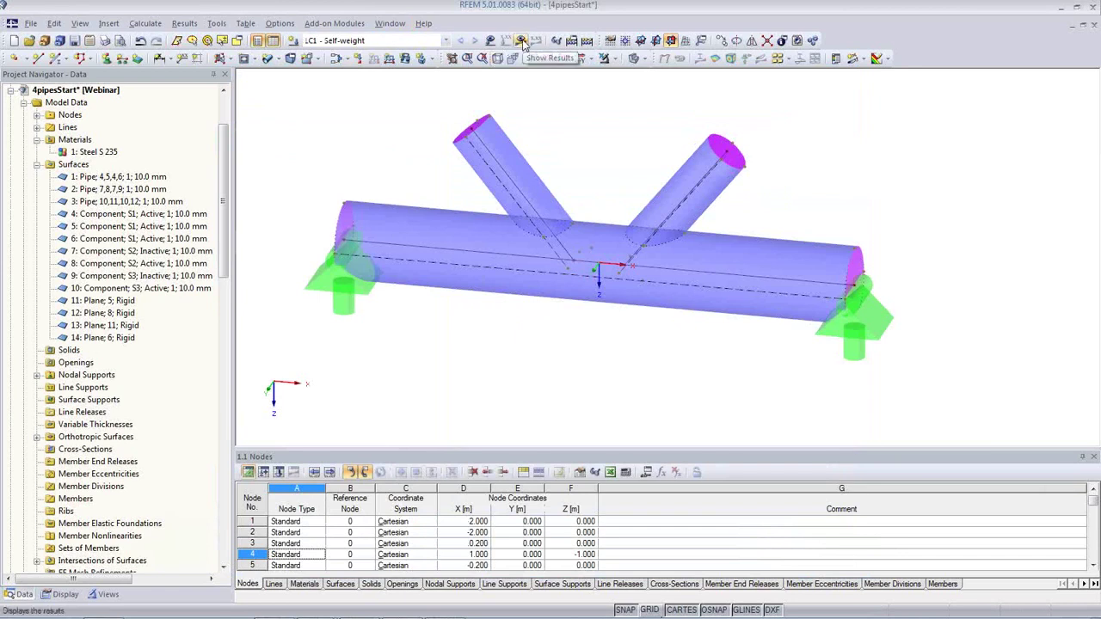
# Step: Set the FE mesh's target length of finite elements to 0.1 m
pyautogui.click(146, 23)
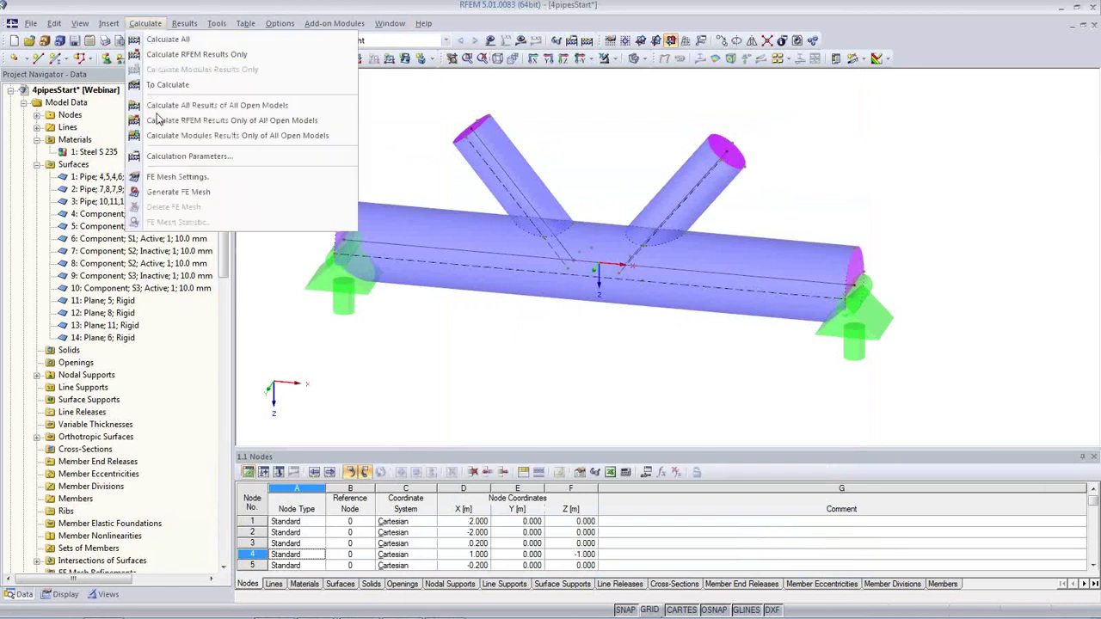
pyautogui.click(172, 177)
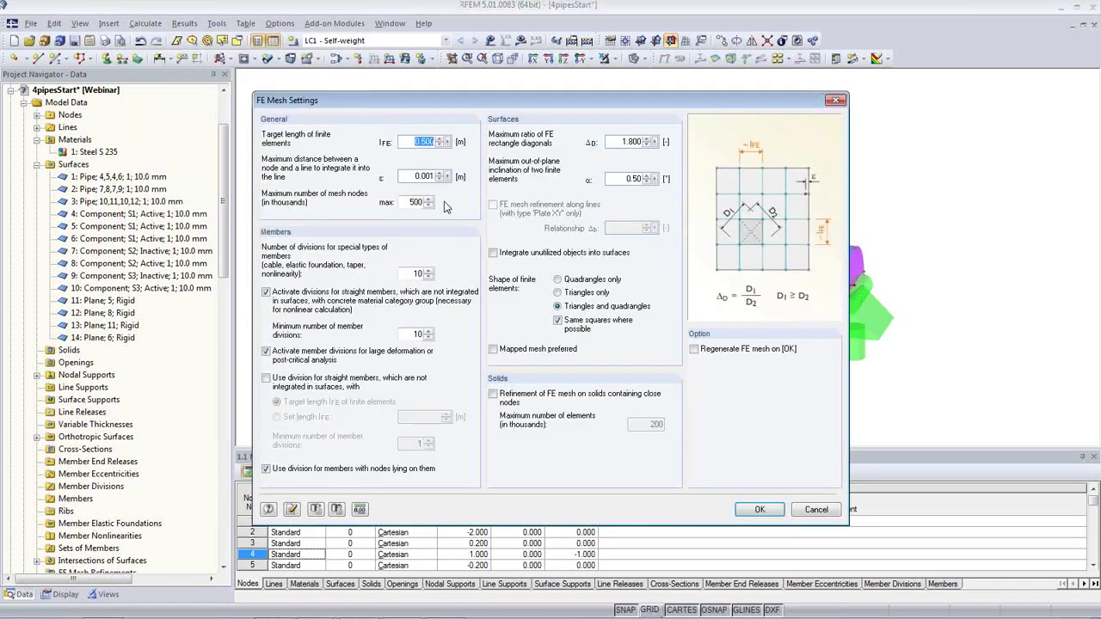
pyautogui.write('0.1')
pyautogui.click(760, 509)
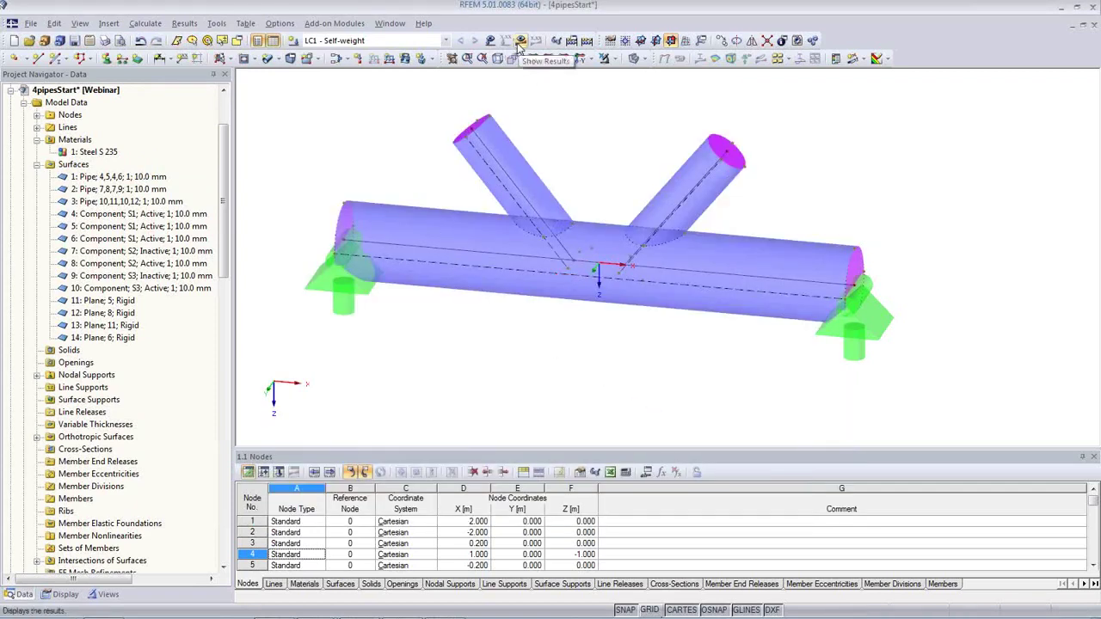
# Step: Generate the FE mesh for the pipe joint and inspect it around the branch intersections
pyautogui.click(148, 23)
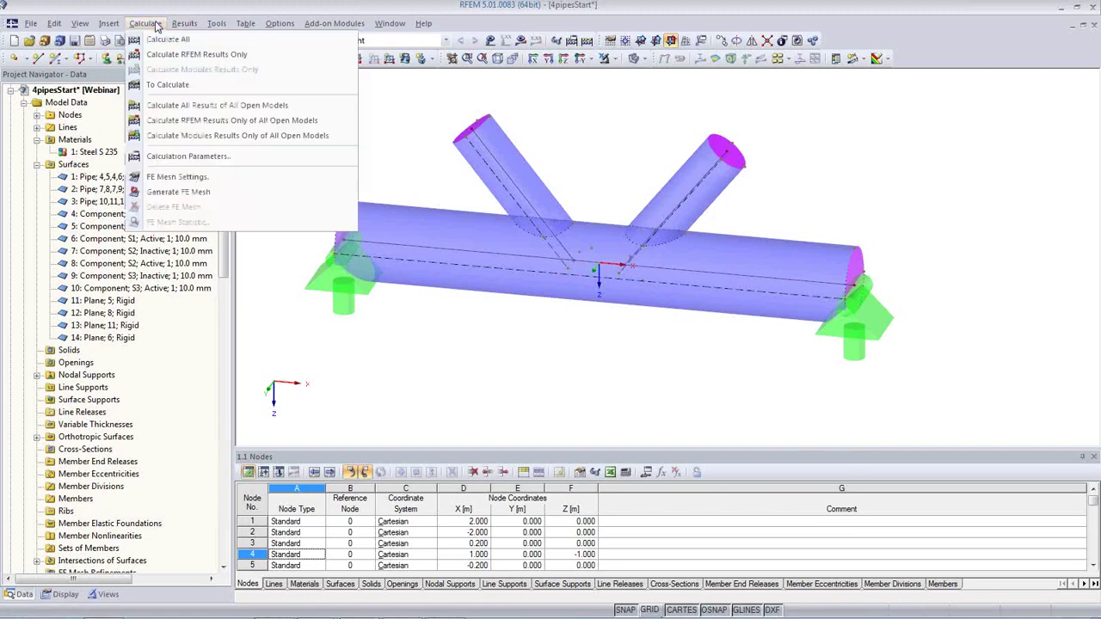
pyautogui.click(173, 194)
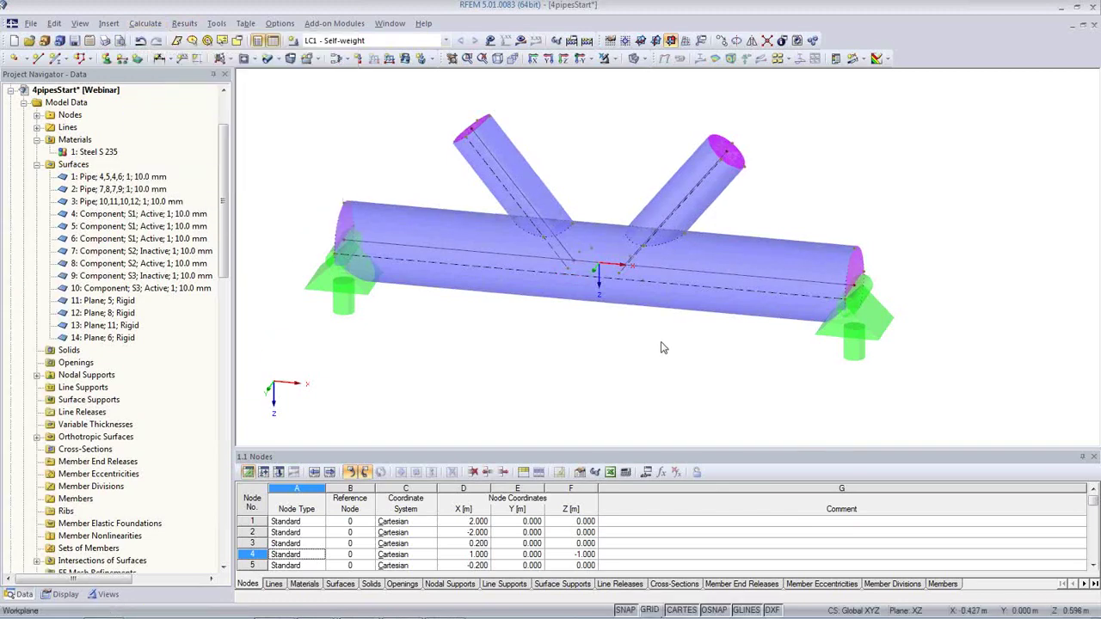
pyautogui.scroll(5, 696, 270)
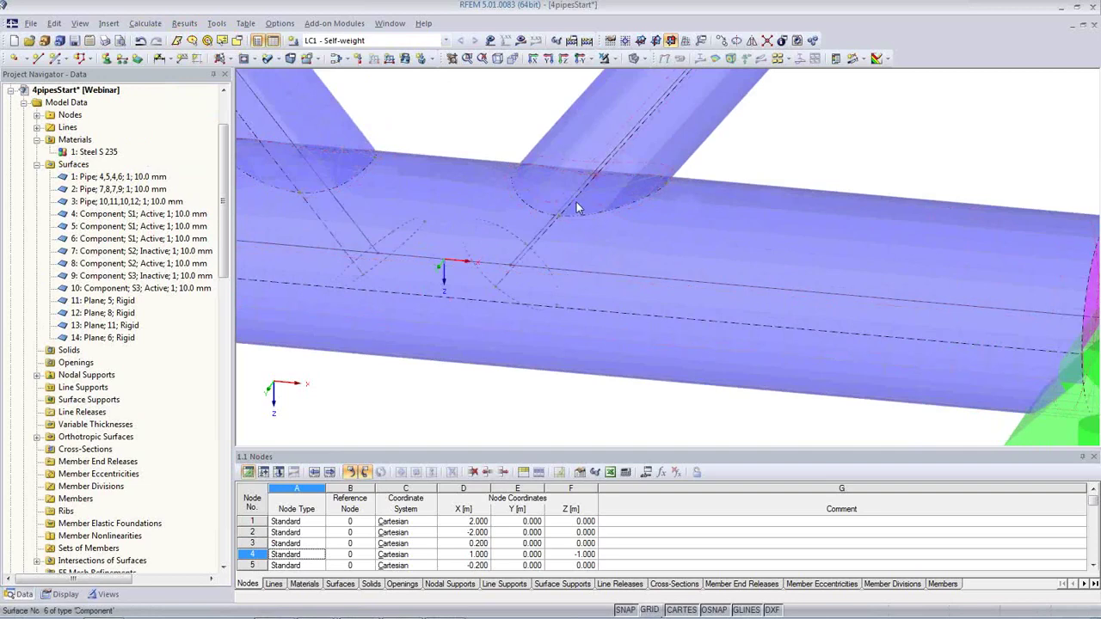
pyautogui.scroll(-5, 555, 237)
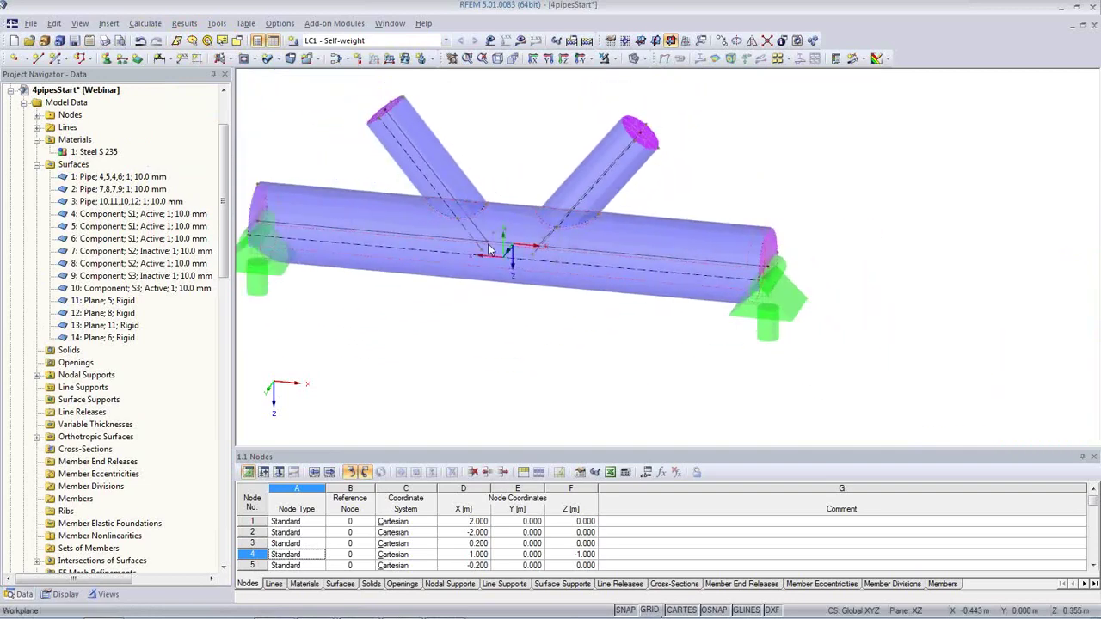
# Step: Calculate the self-weight load case and display the basic internal forces mx on the pipe surfaces
pyautogui.click(520, 40)
pyautogui.click(526, 342)
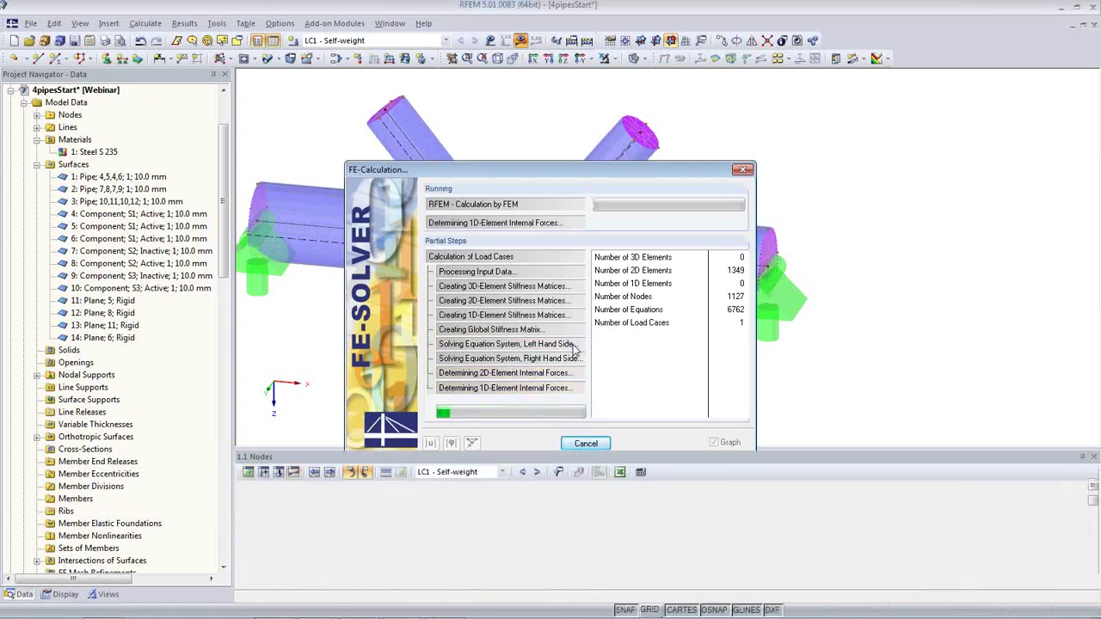
pyautogui.moveTo(546, 327); pyautogui.dragTo(585, 310, button='middle')
pyautogui.click(714, 61)
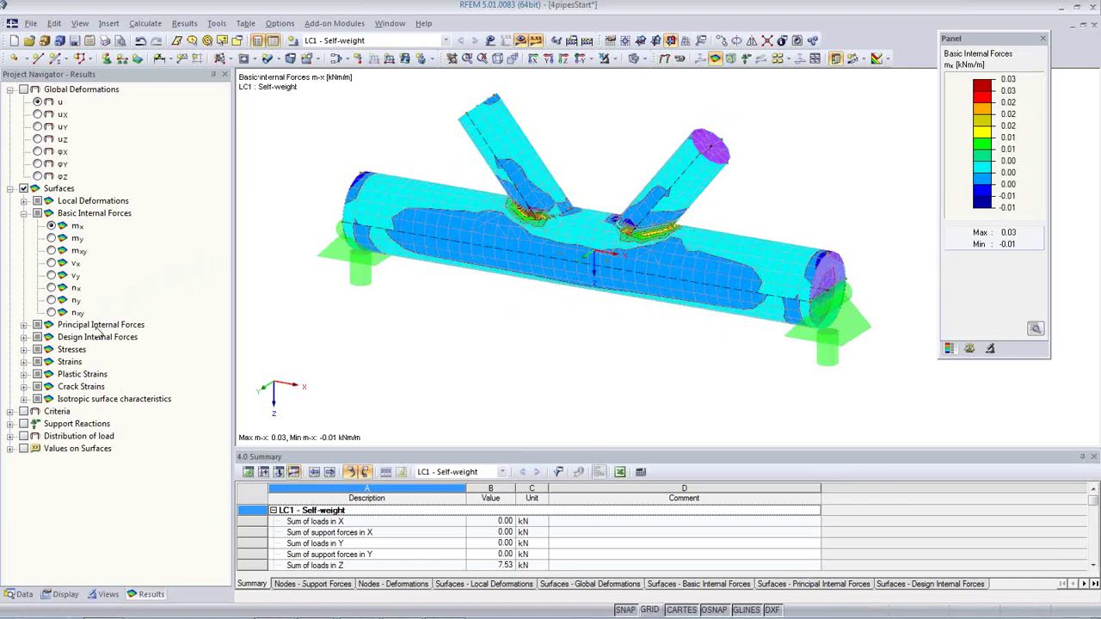
# Step: Display the maximum von Mises equivalent stresses and examine their distribution where the branches meet the main pipe
pyautogui.click(24, 350)
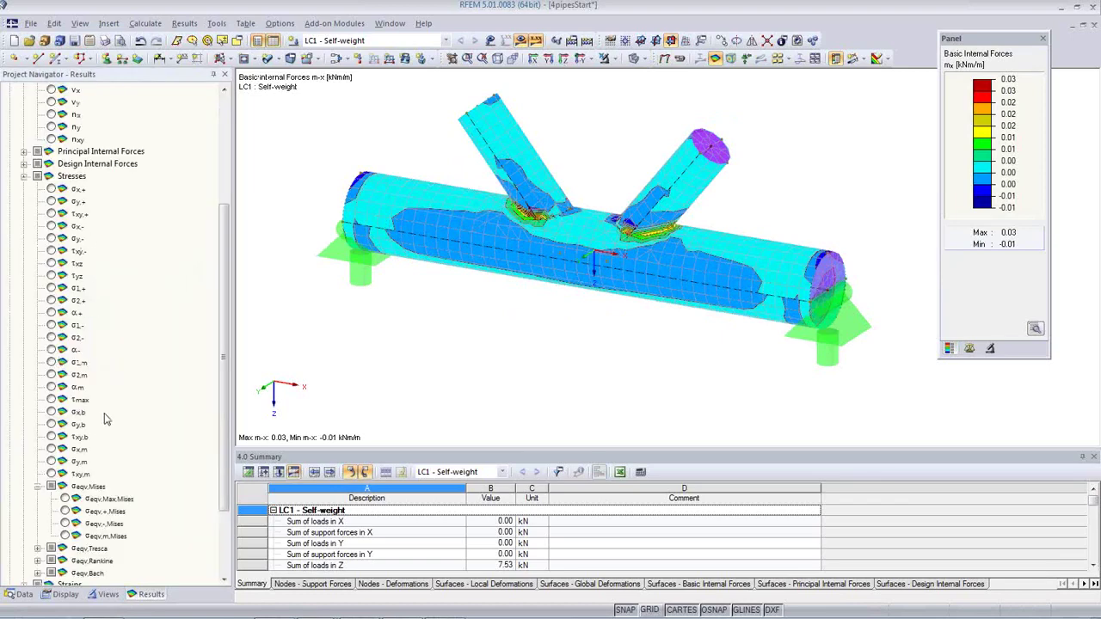
pyautogui.click(67, 500)
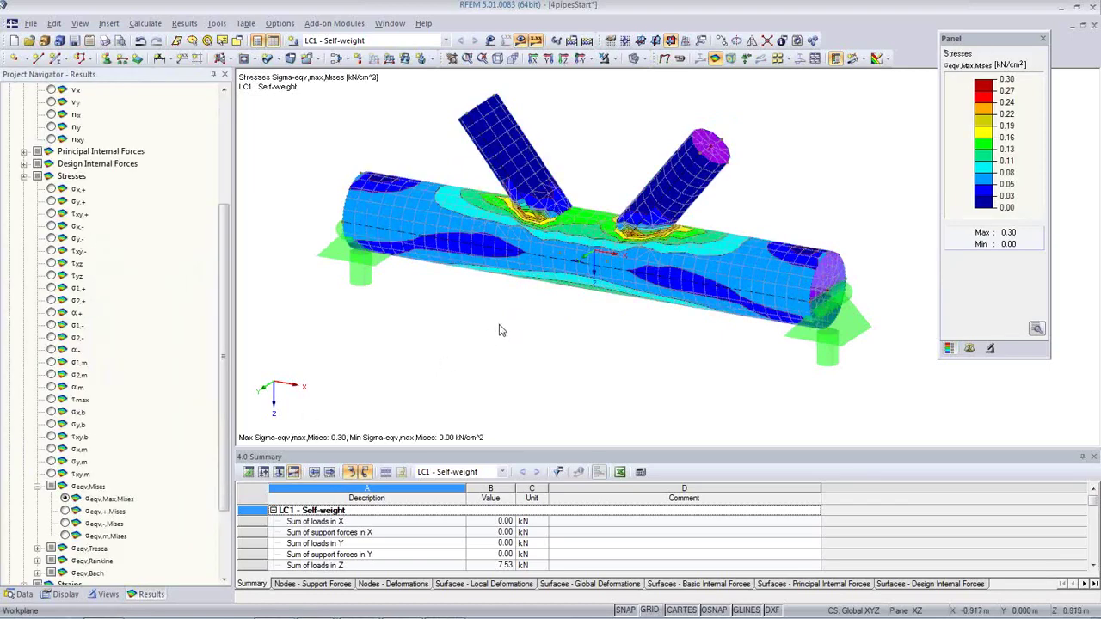
pyautogui.scroll(6, 602, 235)
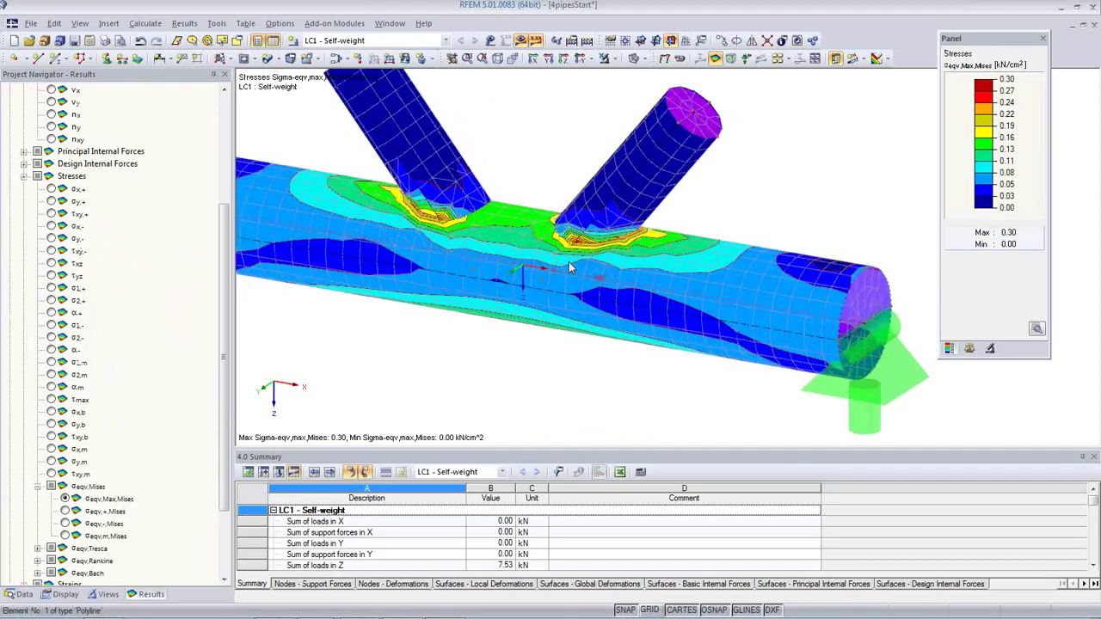
pyautogui.keyDown('ctrl'); pyautogui.moveTo(659, 250); pyautogui.dragTo(609, 208, button='middle'); pyautogui.keyUp('ctrl')
pyautogui.scroll(-6, 609, 208)
pyautogui.scroll(5, 593, 356)
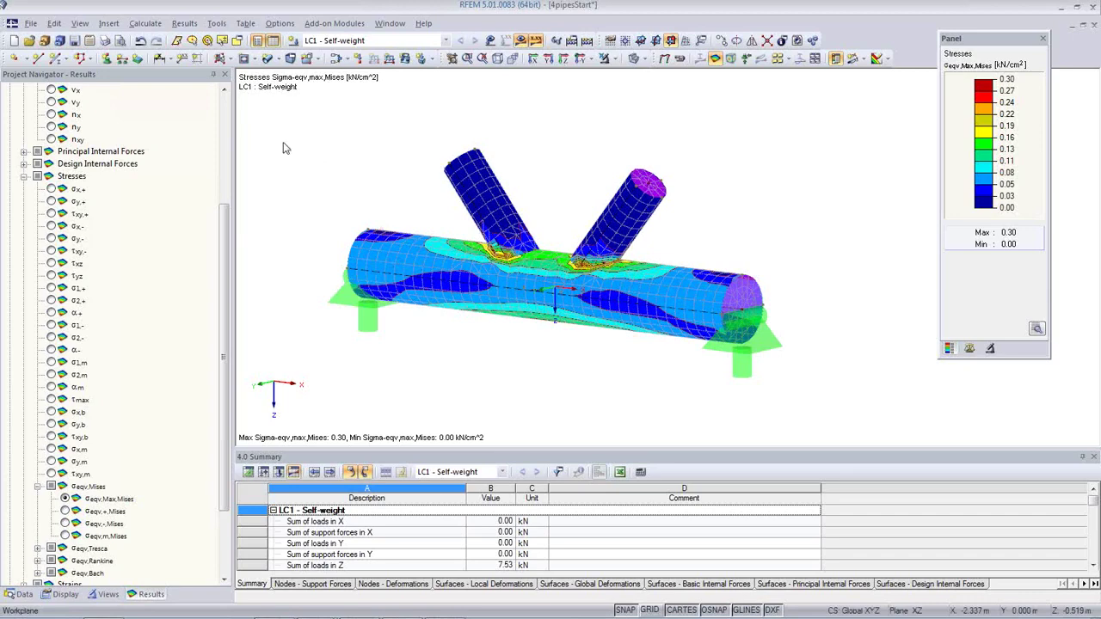
# Step: Switch to the open model 5ResultDiagrams_Supporstartl and bring the whole slab into view
pyautogui.click(20, 594)
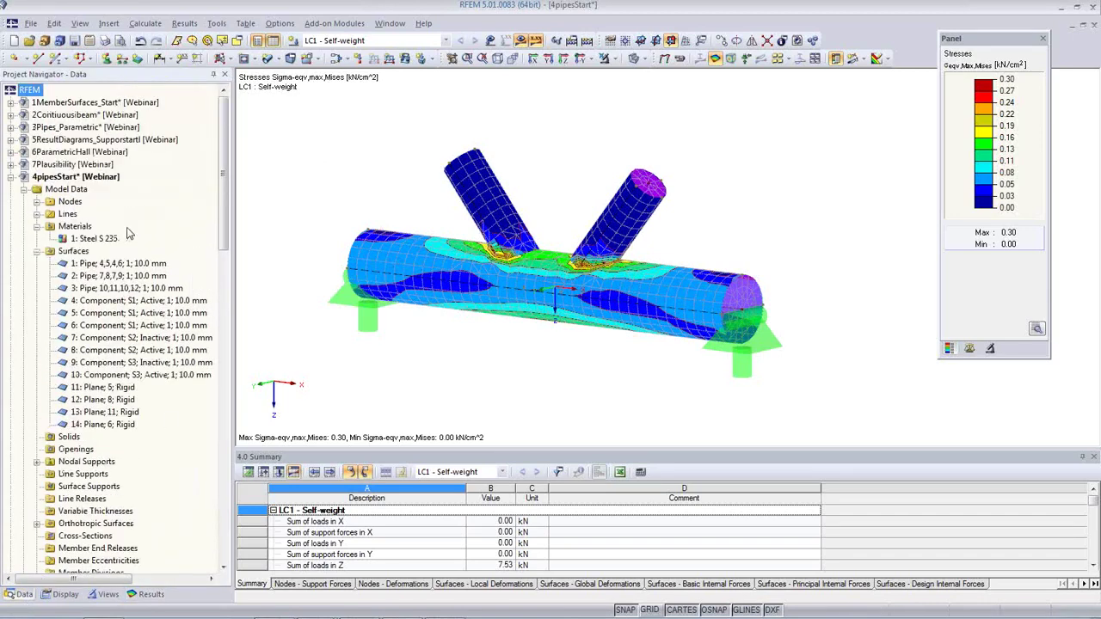
pyautogui.click(77, 141)
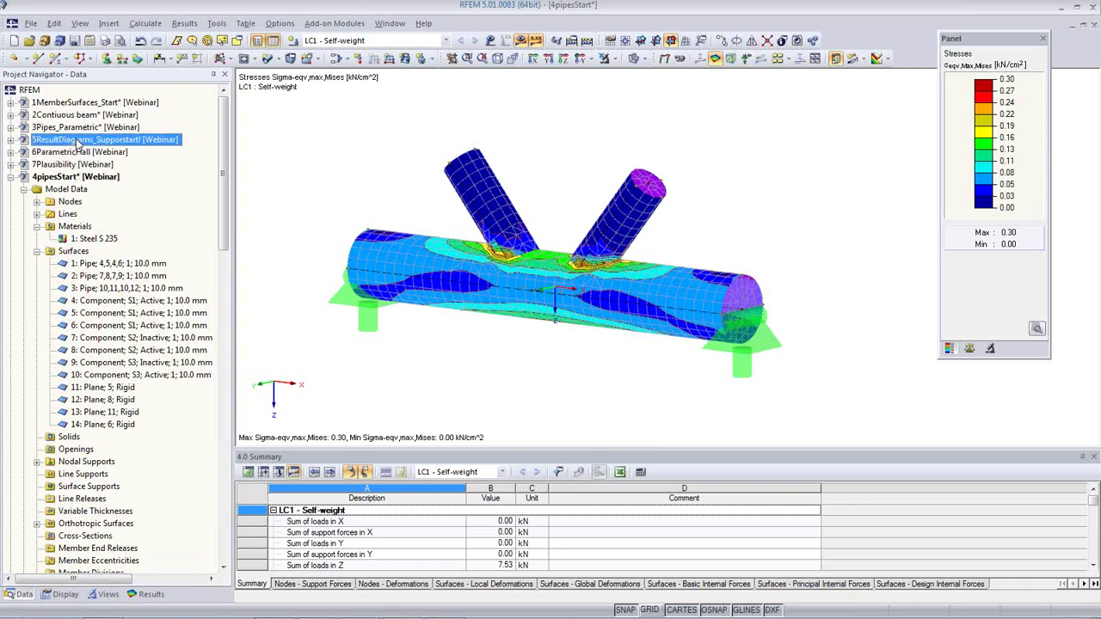
pyautogui.rightClick(78, 143)
pyautogui.click(519, 378)
pyautogui.moveTo(521, 378); pyautogui.dragTo(666, 440, button='middle')
pyautogui.scroll(-3, 557, 312)
pyautogui.scroll(-1, 666, 418)
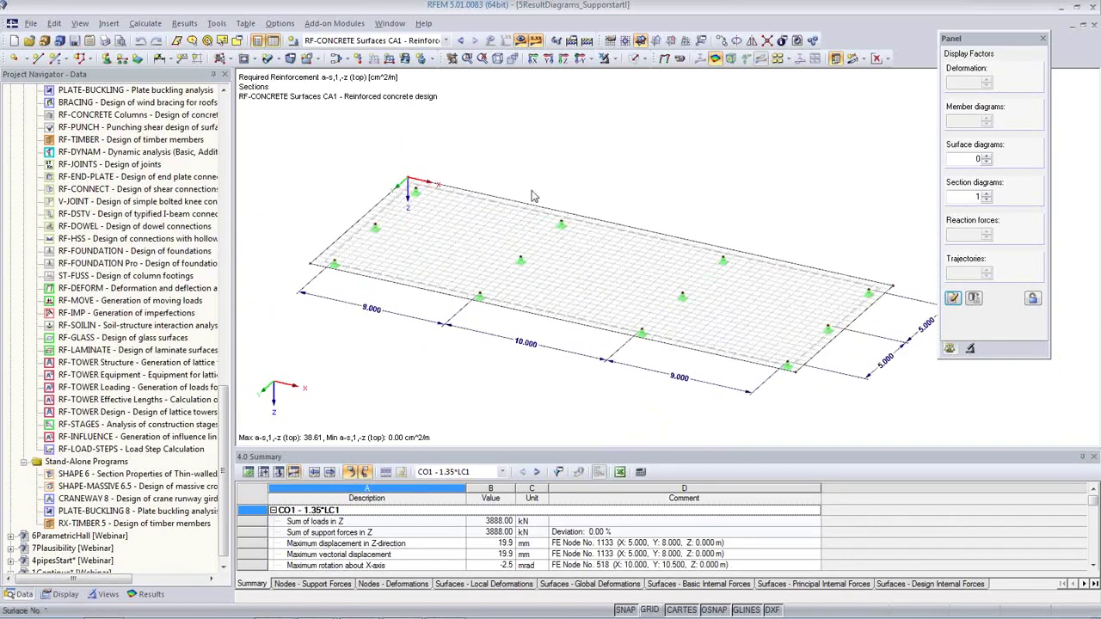
# Step: Show the slab in solid rendering and check its material and thickness in the surface properties without changing them
pyautogui.click(635, 58)
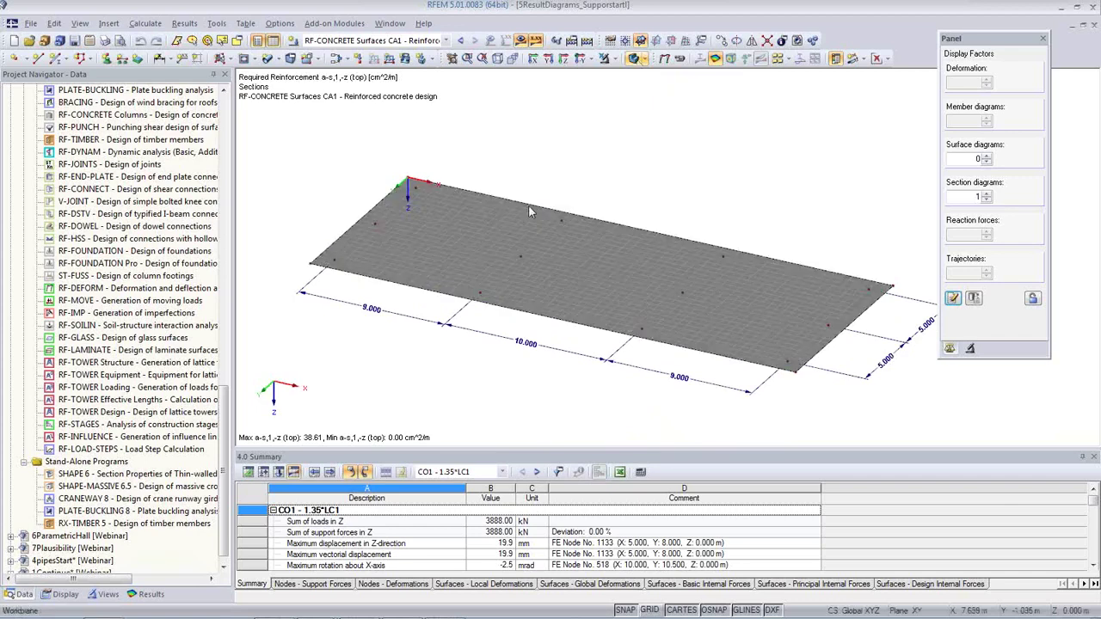
pyautogui.doubleClick(478, 225)
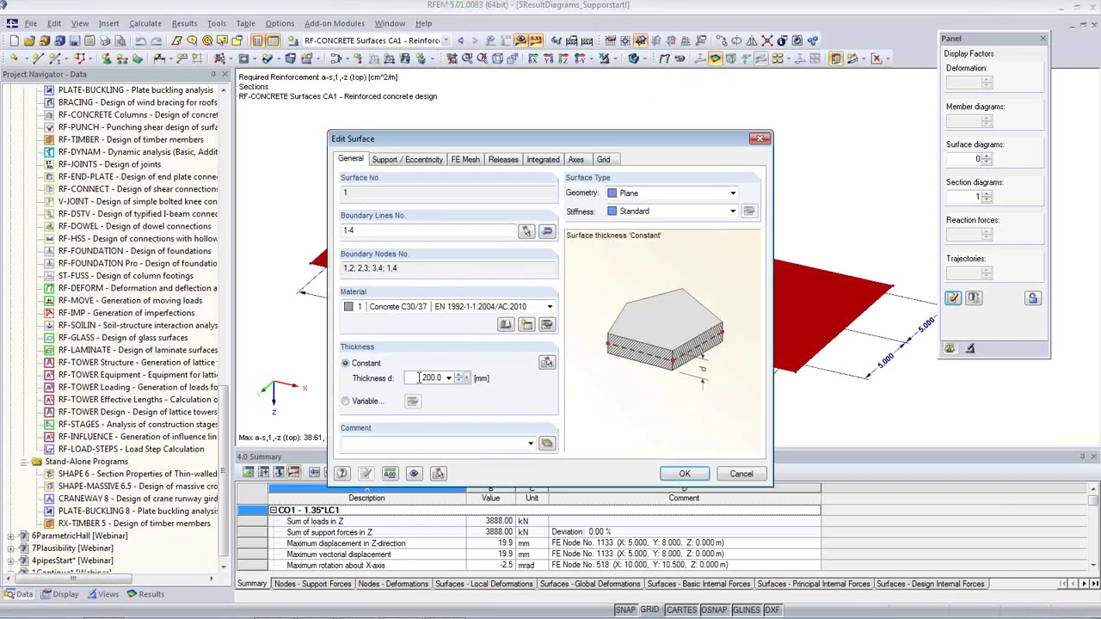
pyautogui.click(740, 475)
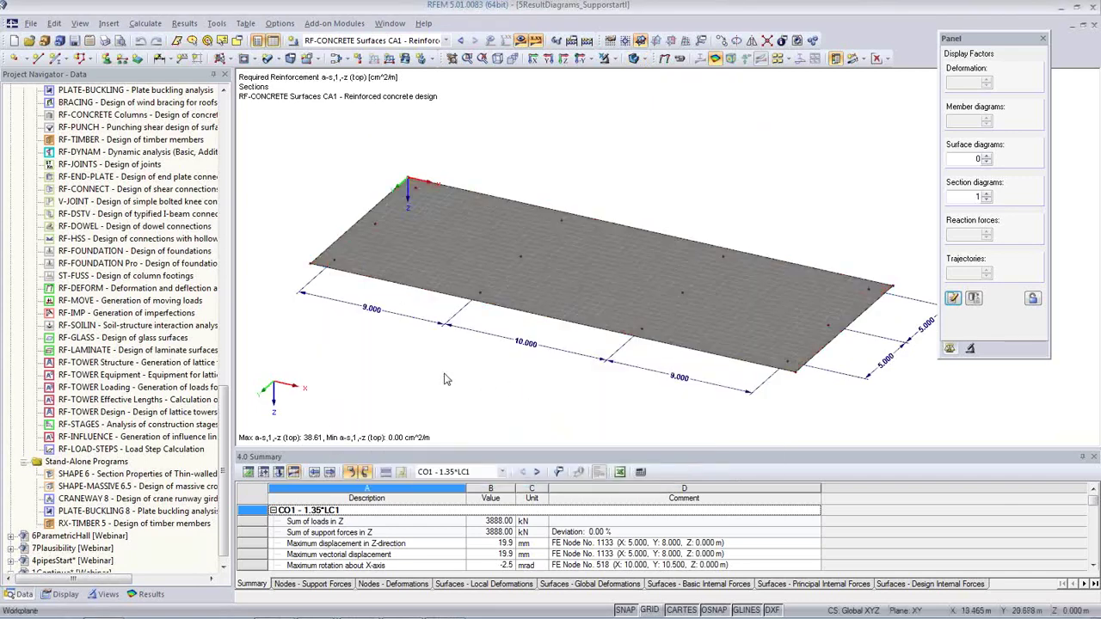
# Step: Inspect the nodal supports beneath the slab from a low angle and switch the slab to transparent solid rendering
pyautogui.keyDown('ctrl'); pyautogui.moveTo(533, 395); pyautogui.dragTo(579, 200, button='middle'); pyautogui.keyUp('ctrl')
pyautogui.scroll(5, 476, 295)
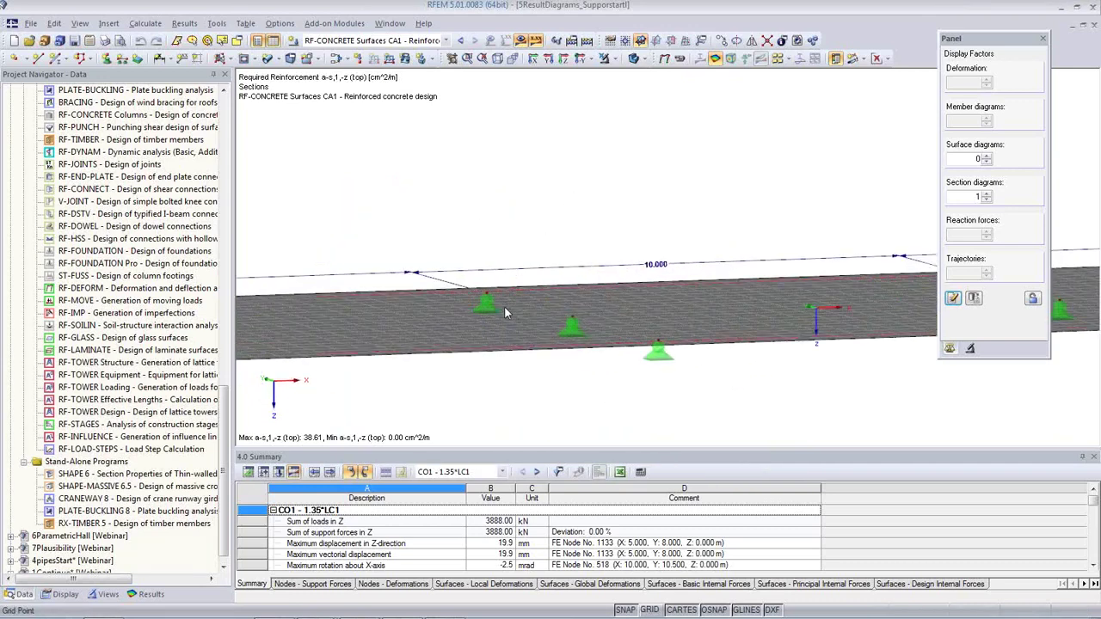
pyautogui.scroll(-4, 616, 327)
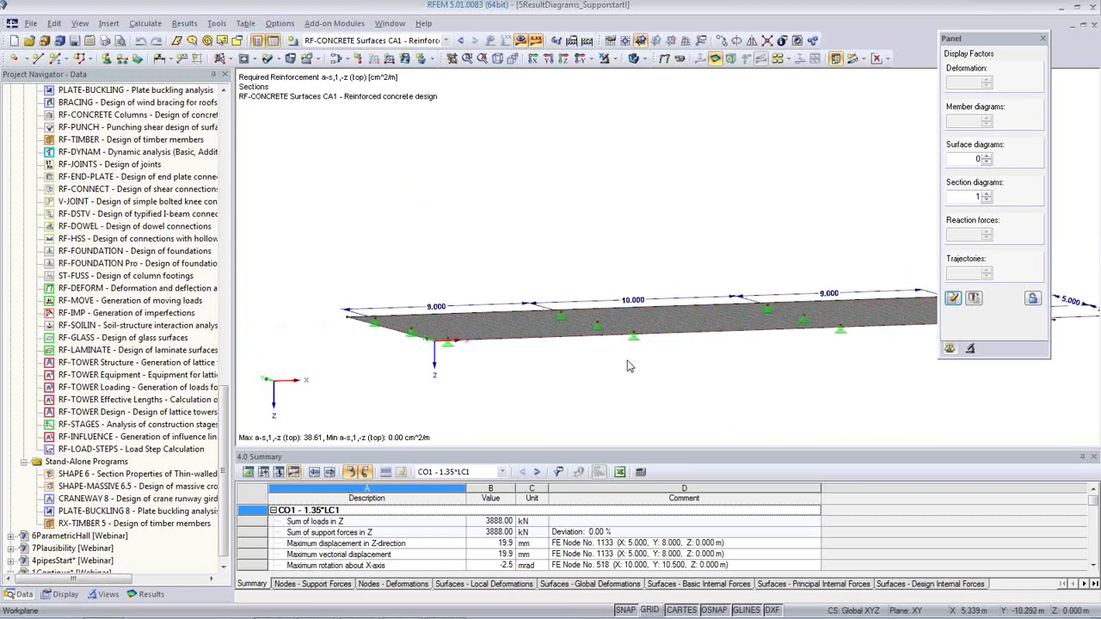
pyautogui.keyDown('ctrl'); pyautogui.moveTo(441, 314); pyautogui.dragTo(629, 151, button='middle'); pyautogui.keyUp('ctrl')
pyautogui.click(634, 58)
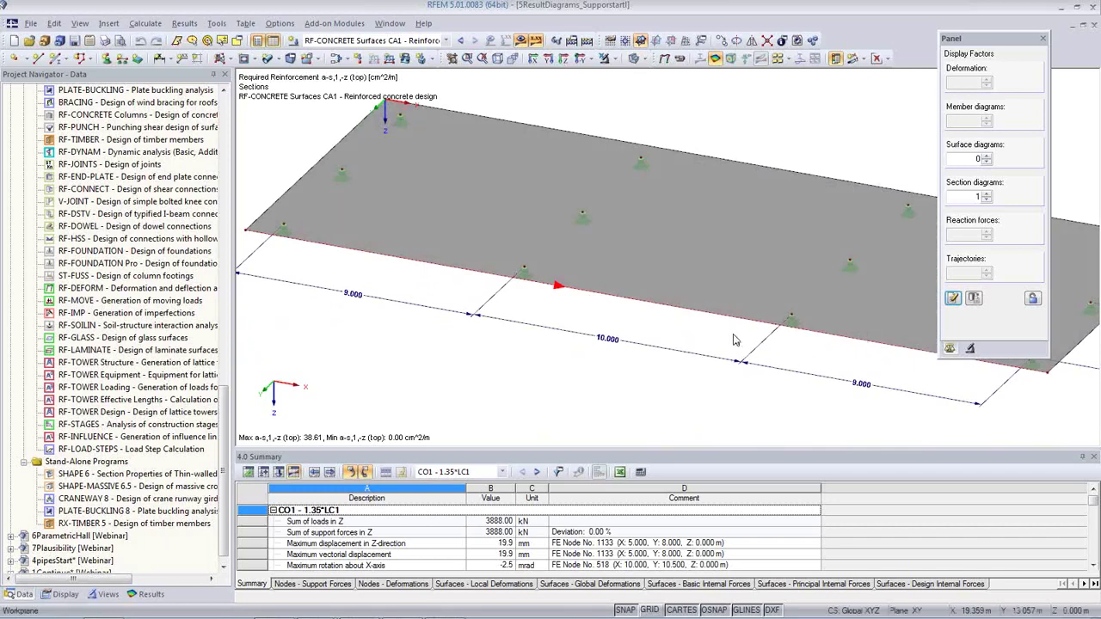
# Step: Review the surface loads of load cases LC1 Self-weight and LC2 Live on the slab
pyautogui.click(447, 41)
pyautogui.click(451, 52)
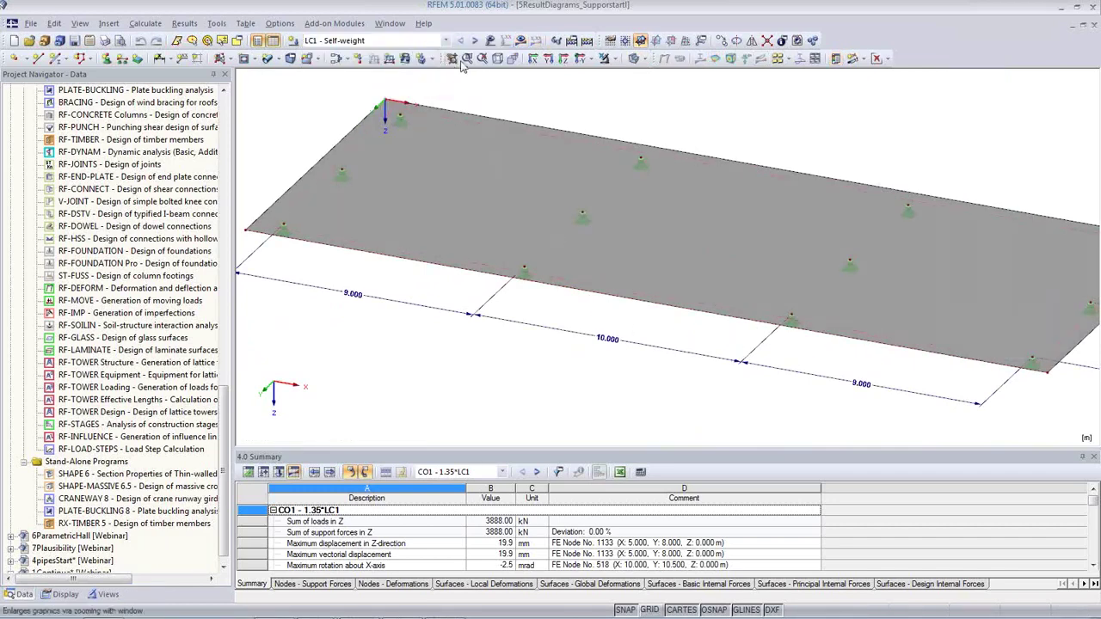
pyautogui.click(475, 41)
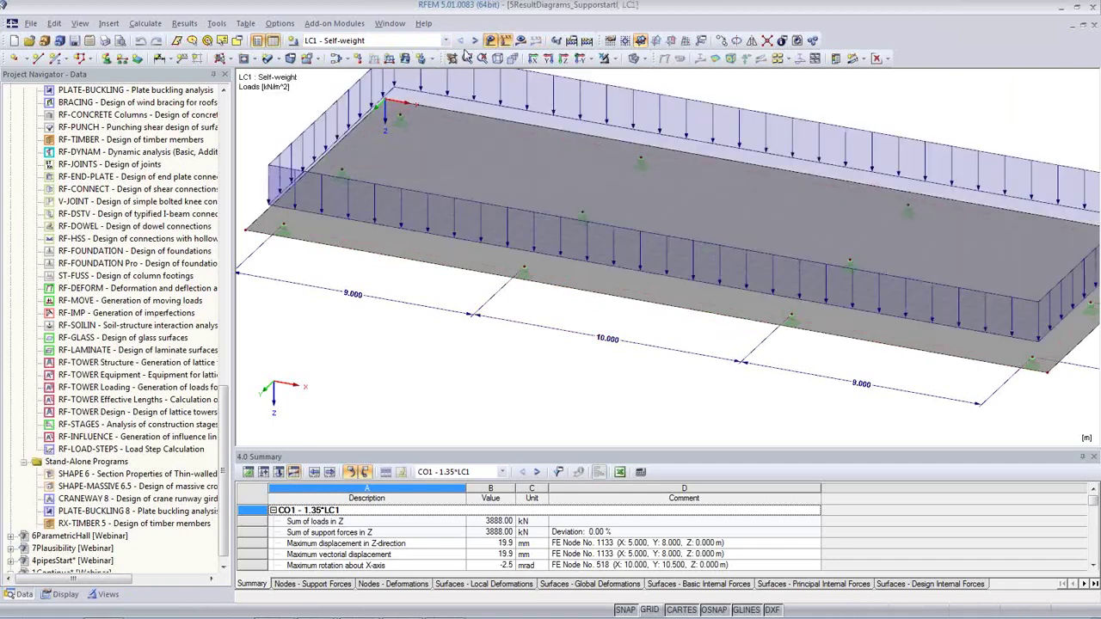
pyautogui.scroll(1, 444, 344)
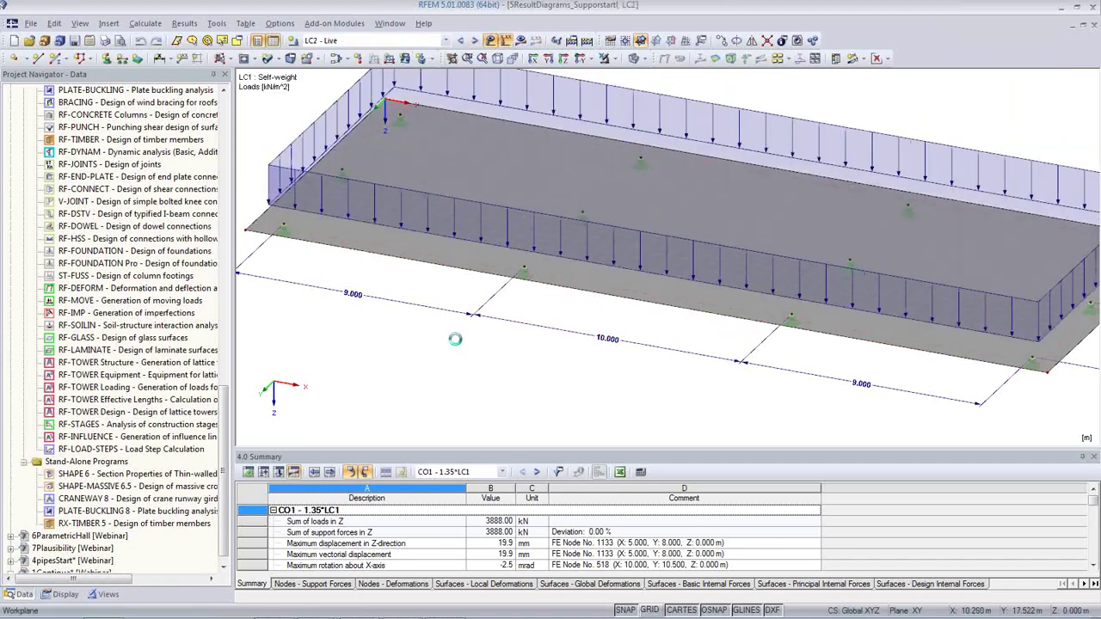
pyautogui.moveTo(455, 339); pyautogui.dragTo(446, 399, button='middle')
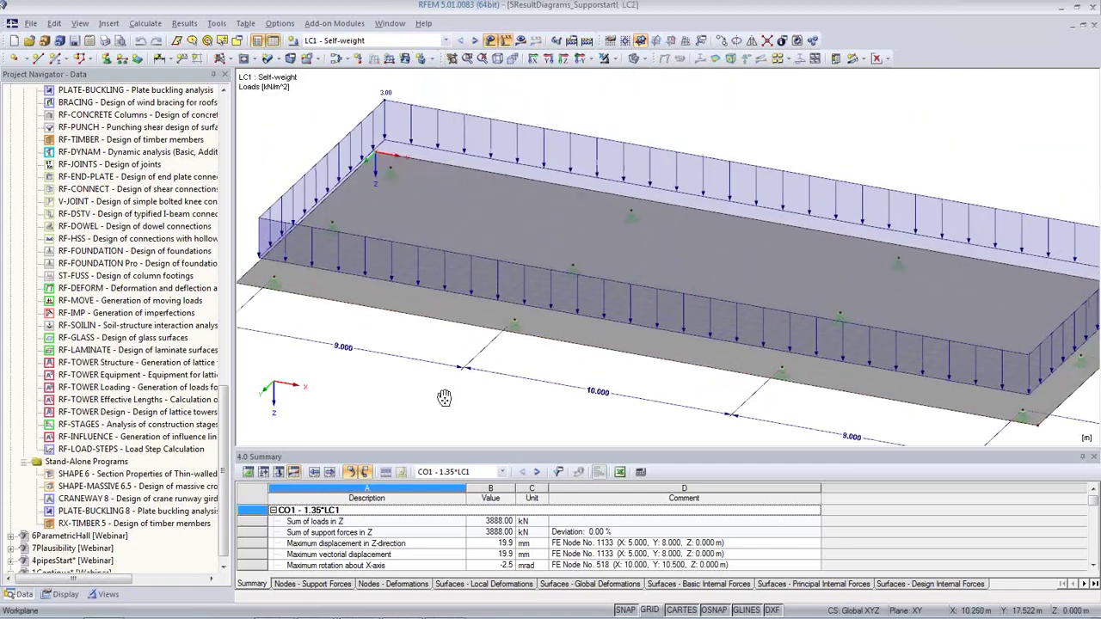
pyautogui.click(474, 40)
# Step: Display the results of result combination RC1 with the slab's basic internal forces mx as coloured isobands
pyautogui.click(446, 41)
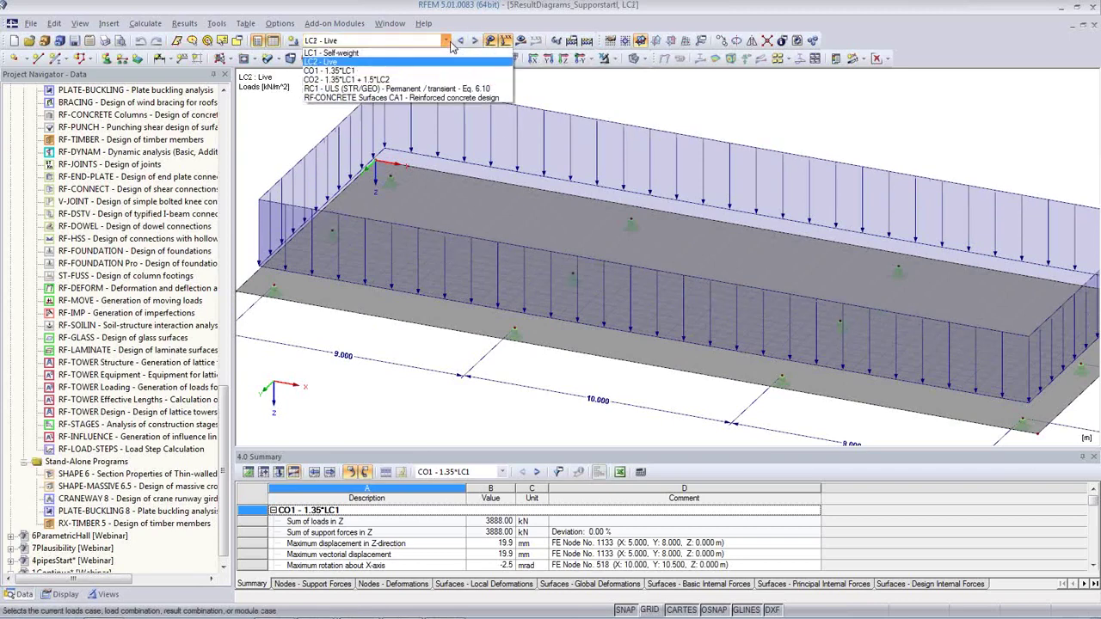
pyautogui.click(438, 90)
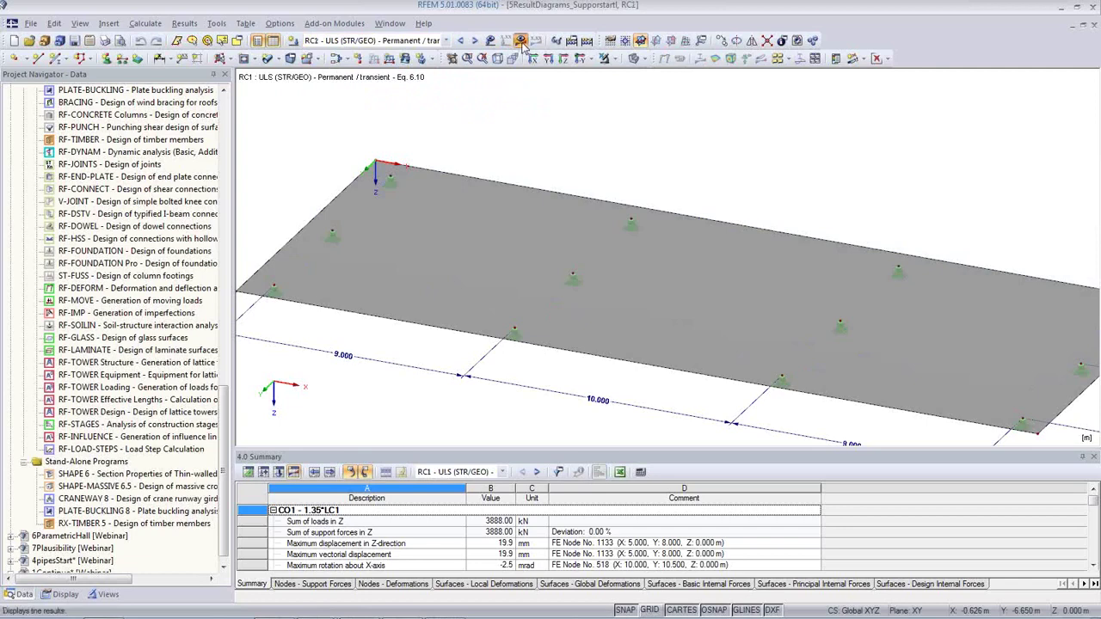
pyautogui.click(520, 40)
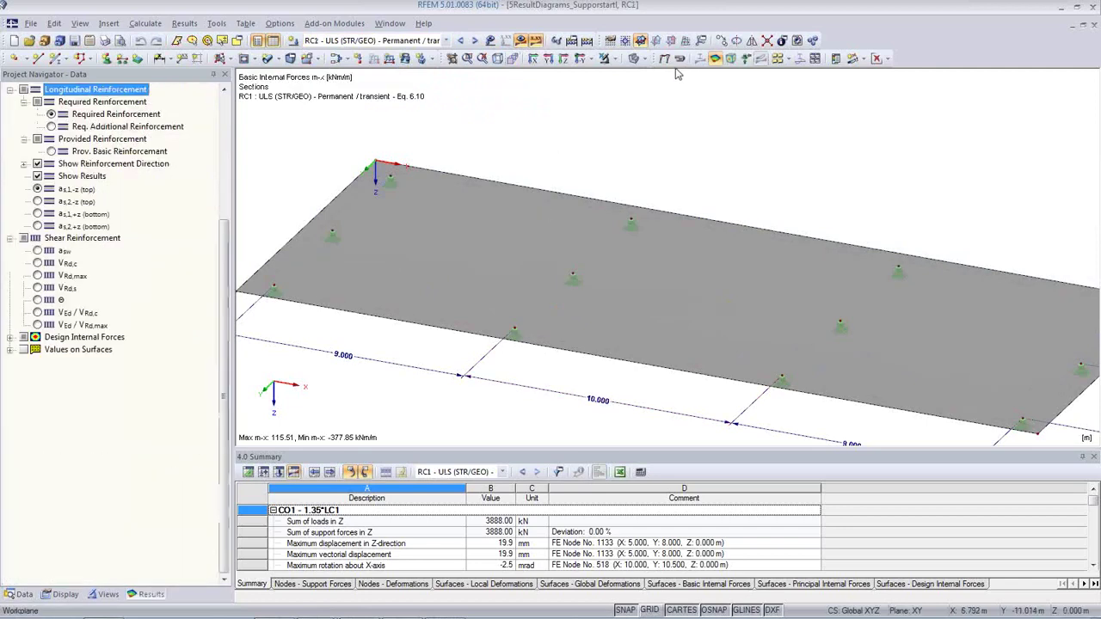
pyautogui.click(888, 60)
pyautogui.click(899, 83)
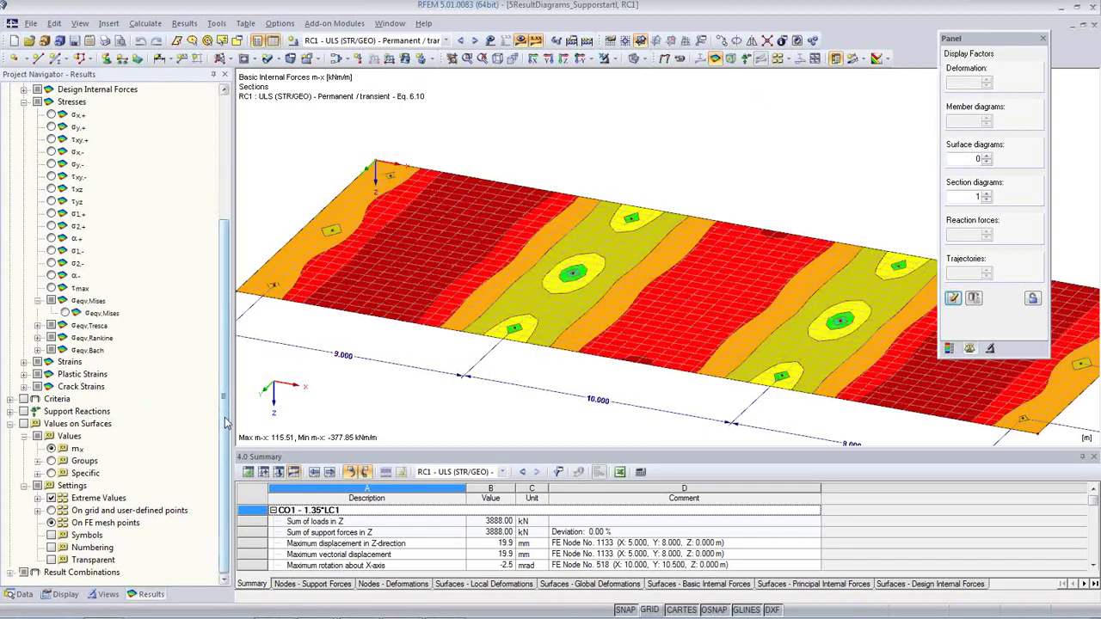
pyautogui.scroll(5, 226, 422)
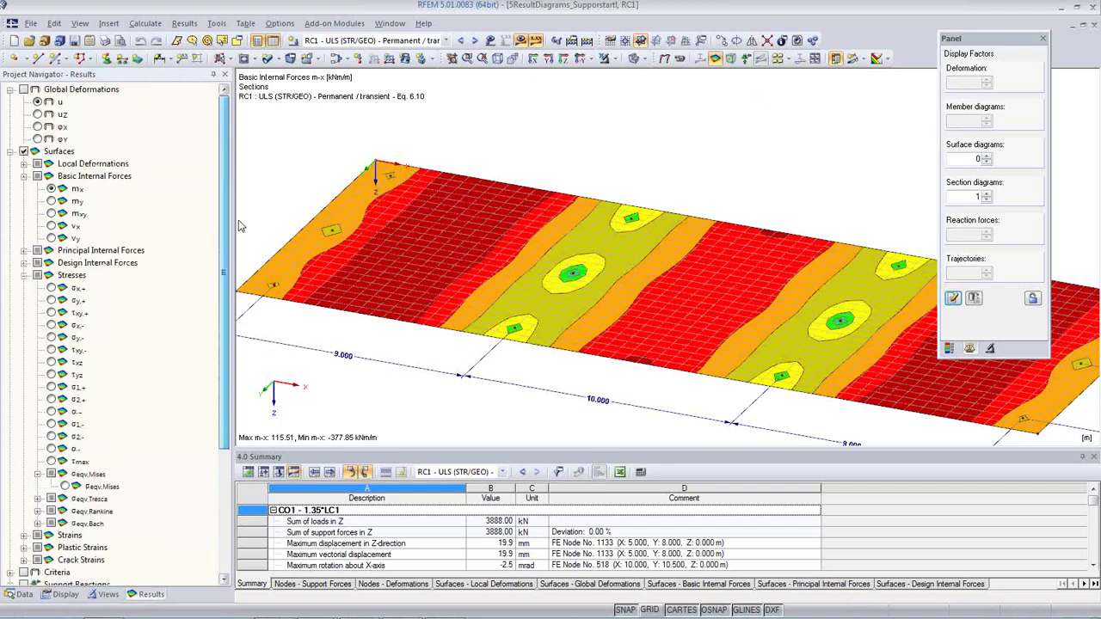
# Step: View the slab's basic internal forces my, followed by its global deformations u in plan view with a clearer model rendering
pyautogui.click(51, 201)
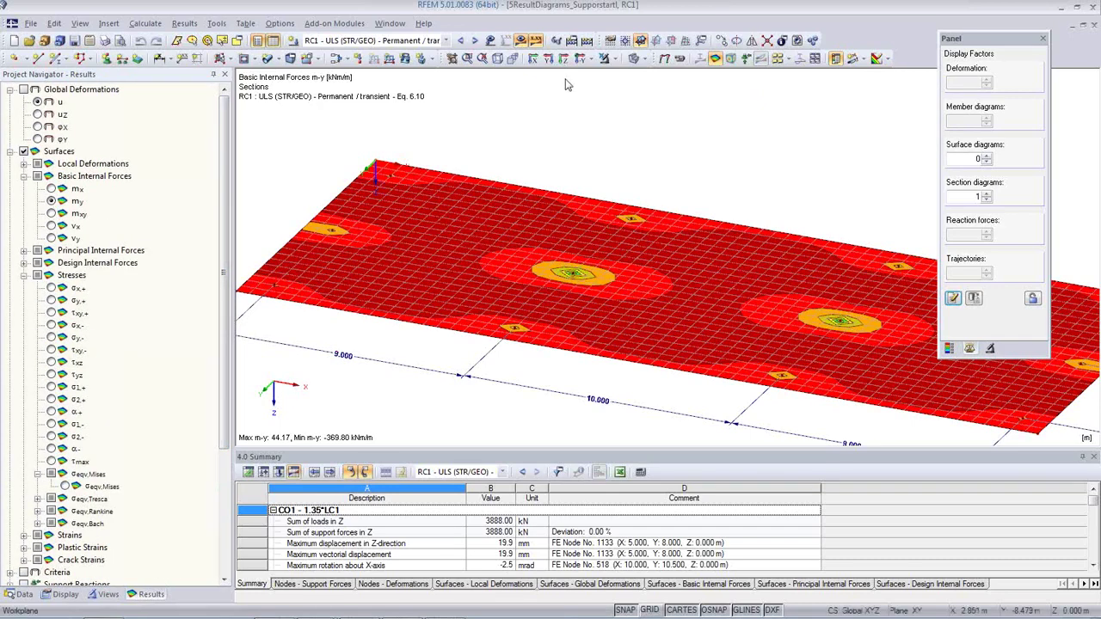
pyautogui.click(664, 57)
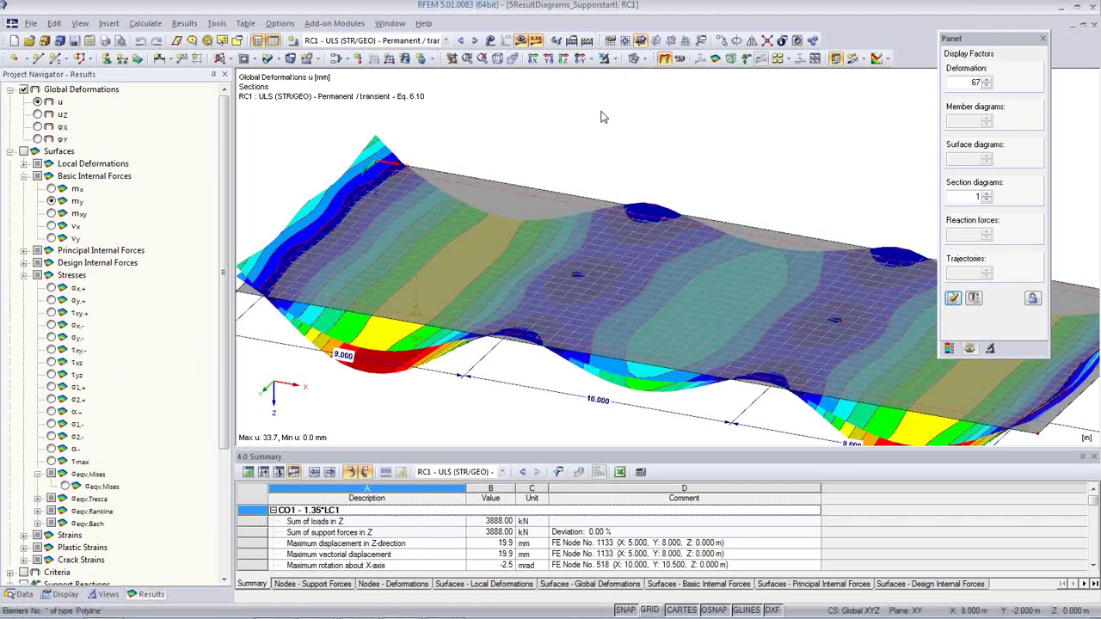
pyautogui.click(564, 61)
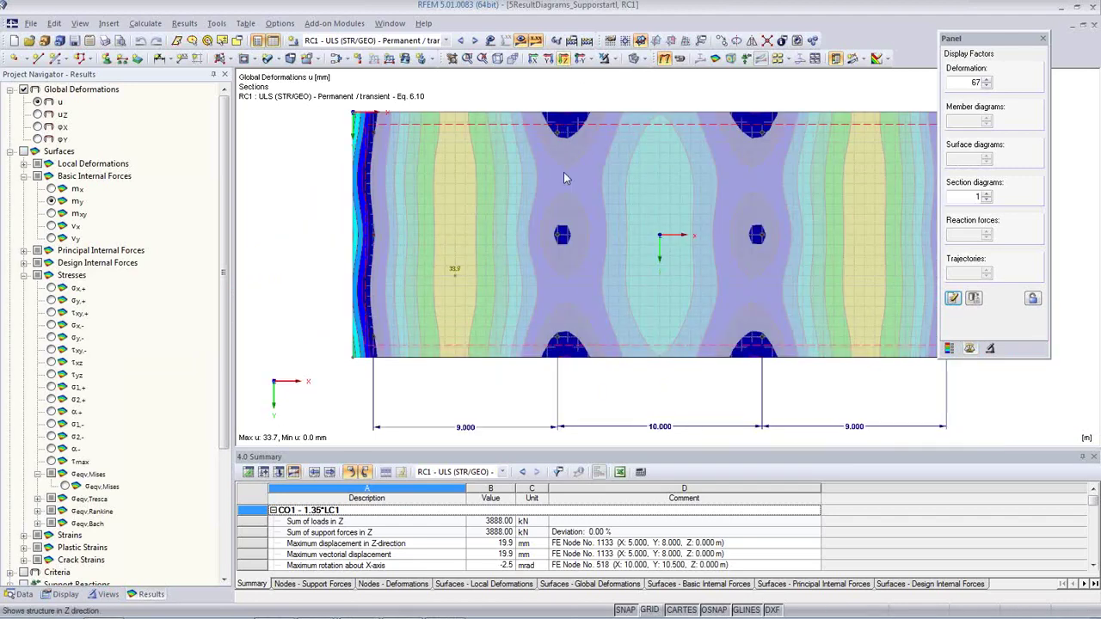
pyautogui.click(633, 58)
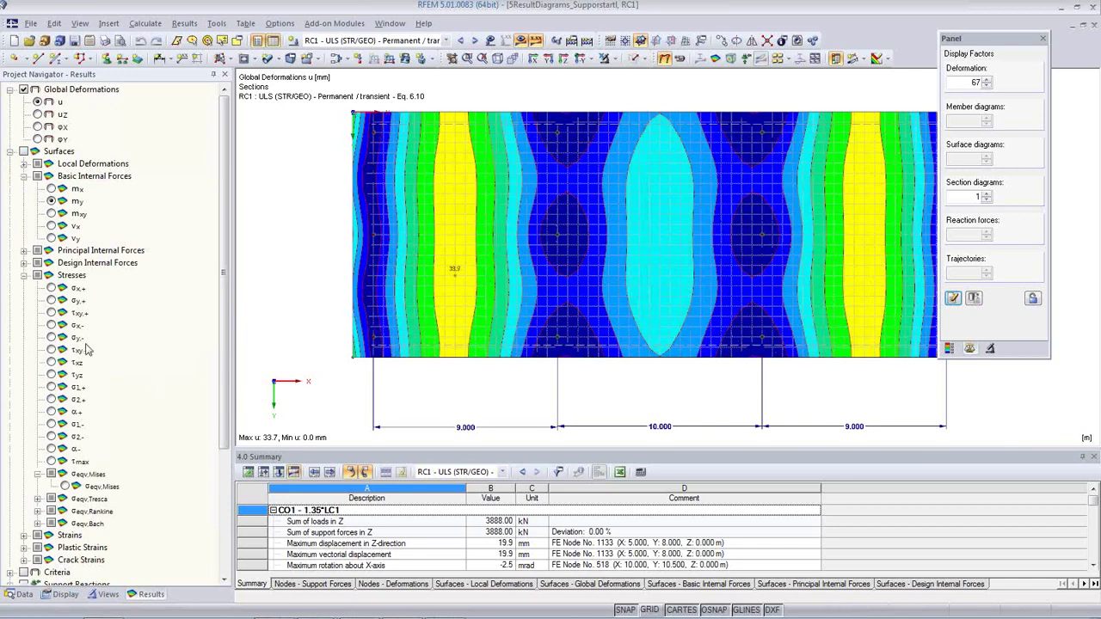
# Step: Display the slab's equivalent stresses after von Mises with their colour scale and examine the stress concentrations at the inner supports
pyautogui.scroll(-4, 74, 387)
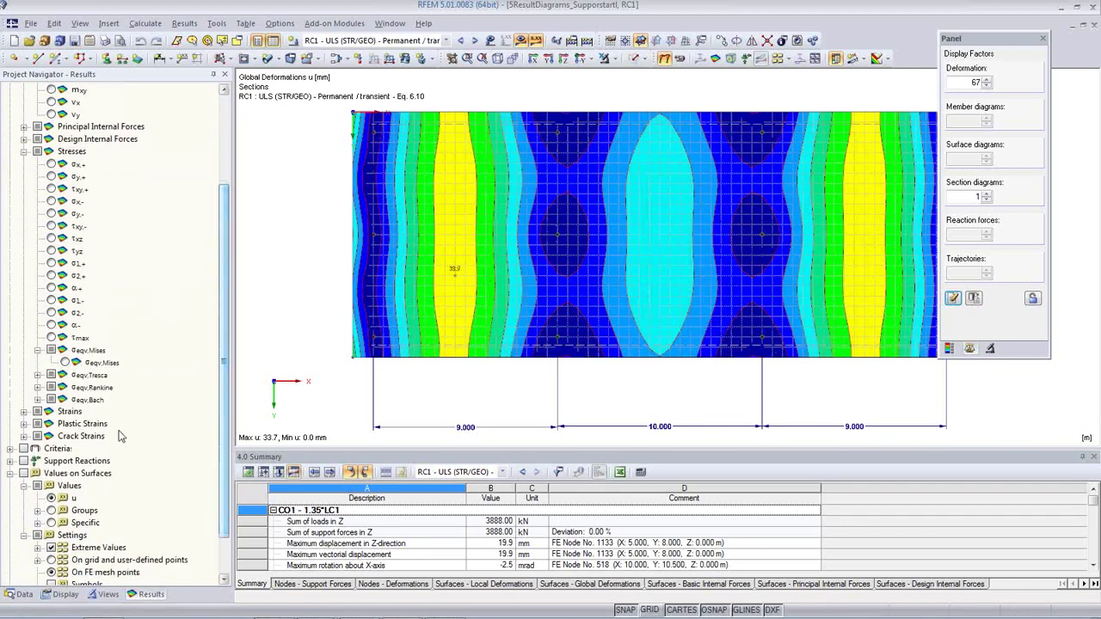
pyautogui.click(65, 362)
pyautogui.scroll(1, 744, 398)
pyautogui.moveTo(741, 396); pyautogui.dragTo(675, 393, button='middle')
pyautogui.scroll(1, 676, 394)
pyautogui.scroll(1, 527, 281)
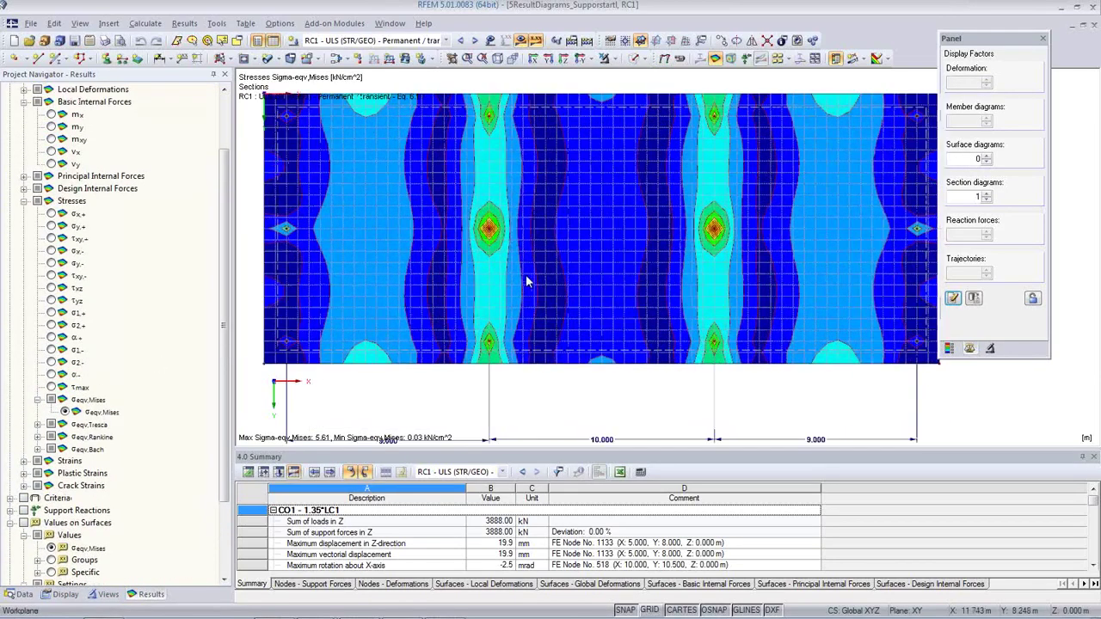
pyautogui.scroll(3, 527, 281)
pyautogui.click(950, 348)
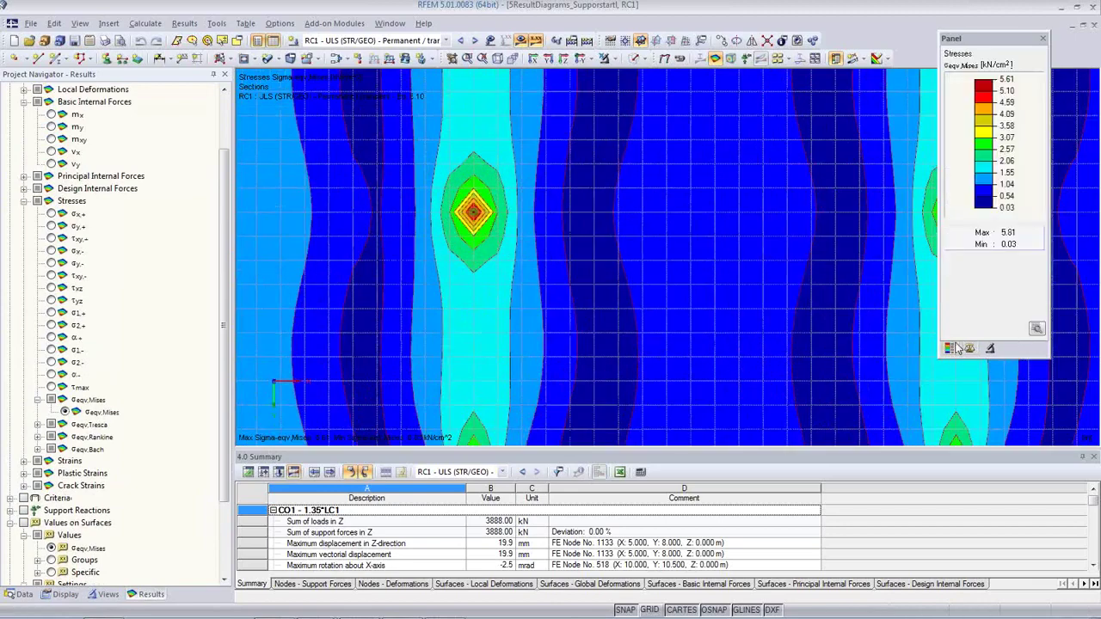
pyautogui.scroll(1, 494, 211)
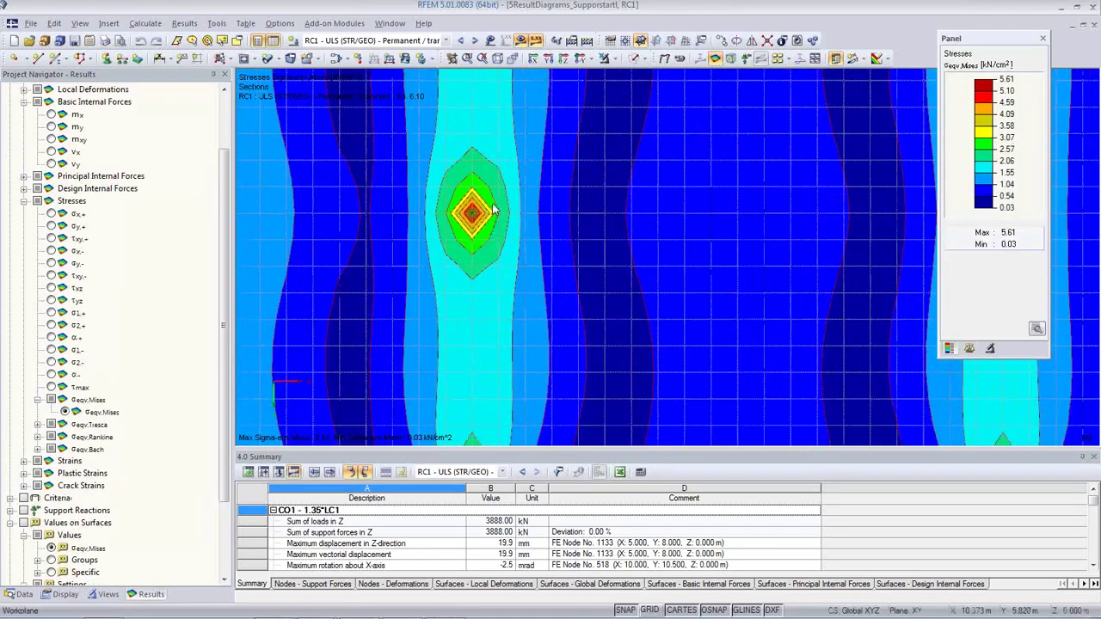
pyautogui.scroll(-2, 585, 238)
pyautogui.moveTo(658, 249); pyautogui.dragTo(527, 268, button='middle')
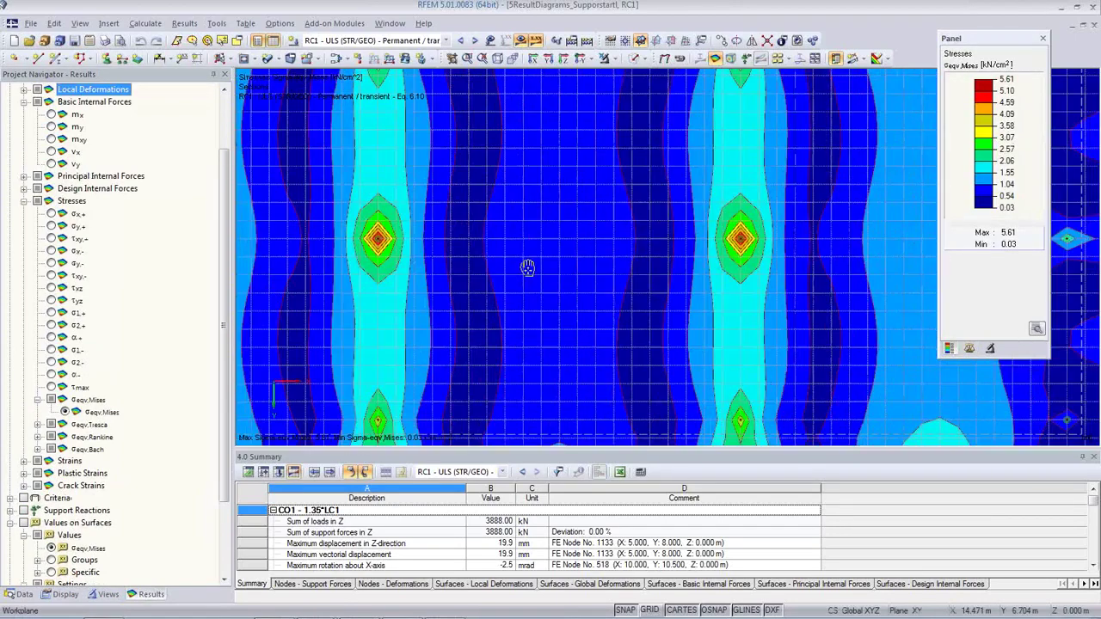
pyautogui.scroll(-3, 722, 273)
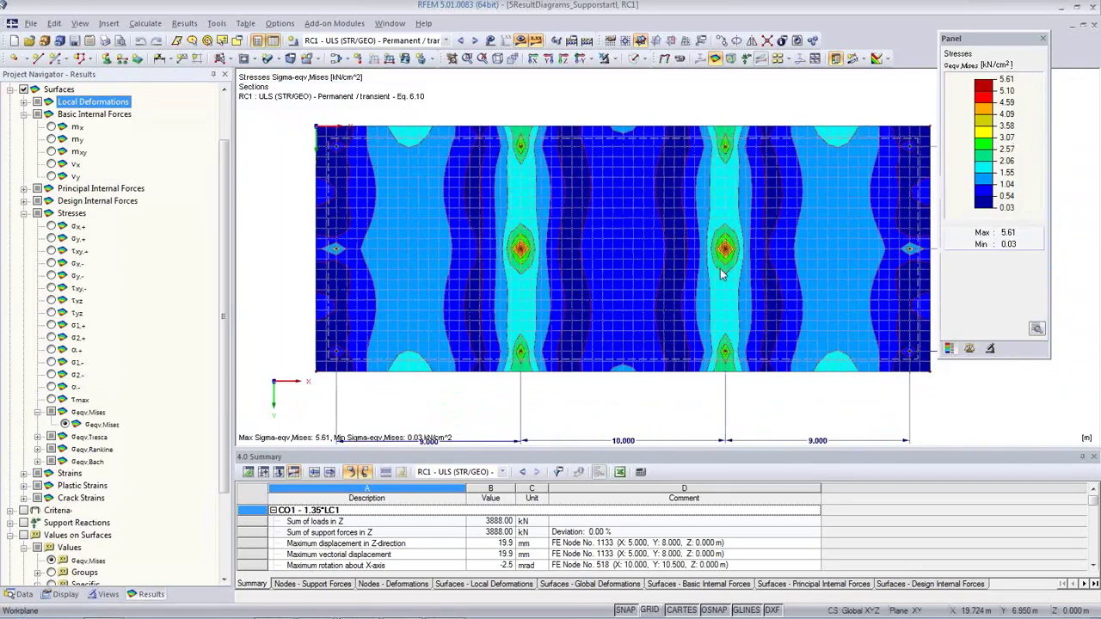
pyautogui.scroll(-1, 721, 275)
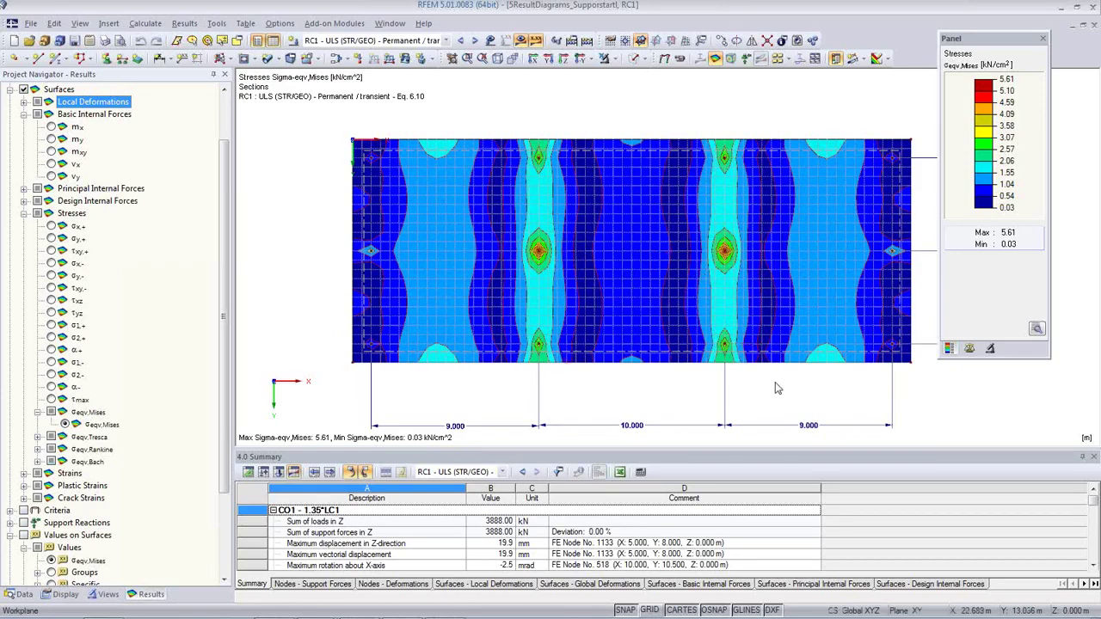
# Step: Show the work plane grid and cut a result section lengthwise through the slab's middle supports from (-1, 6, 0) to (31, 6, 0)
pyautogui.keyDown('ctrl'); pyautogui.moveTo(749, 403); pyautogui.dragTo(753, 312, button='middle'); pyautogui.keyUp('ctrl')
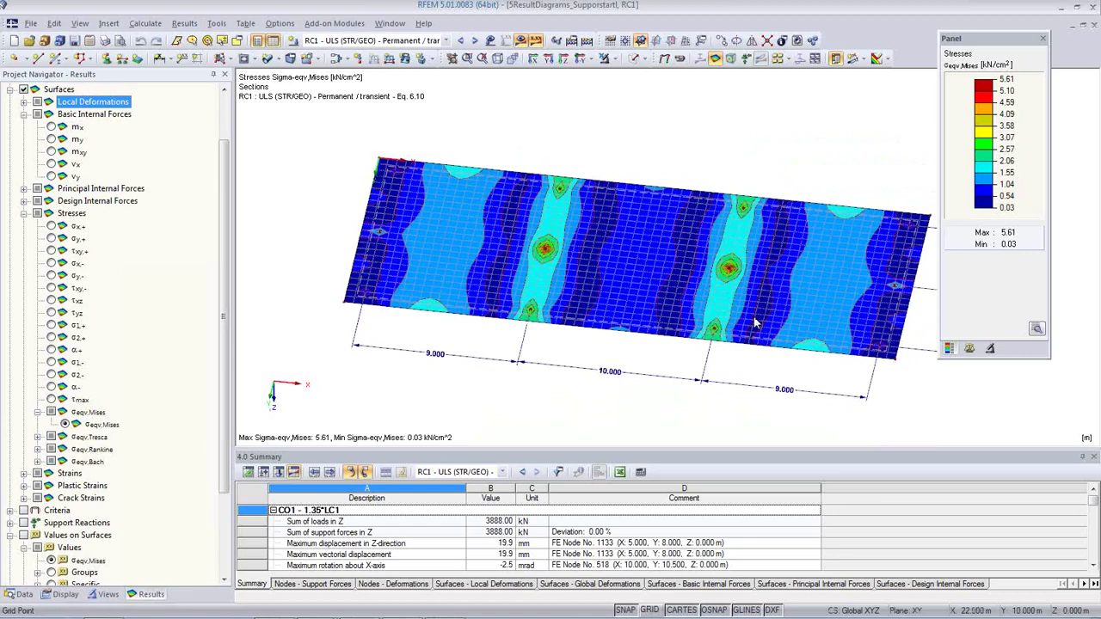
pyautogui.click(653, 612)
pyautogui.moveTo(669, 365); pyautogui.dragTo(606, 359, button='middle')
pyautogui.scroll(-1, 606, 357)
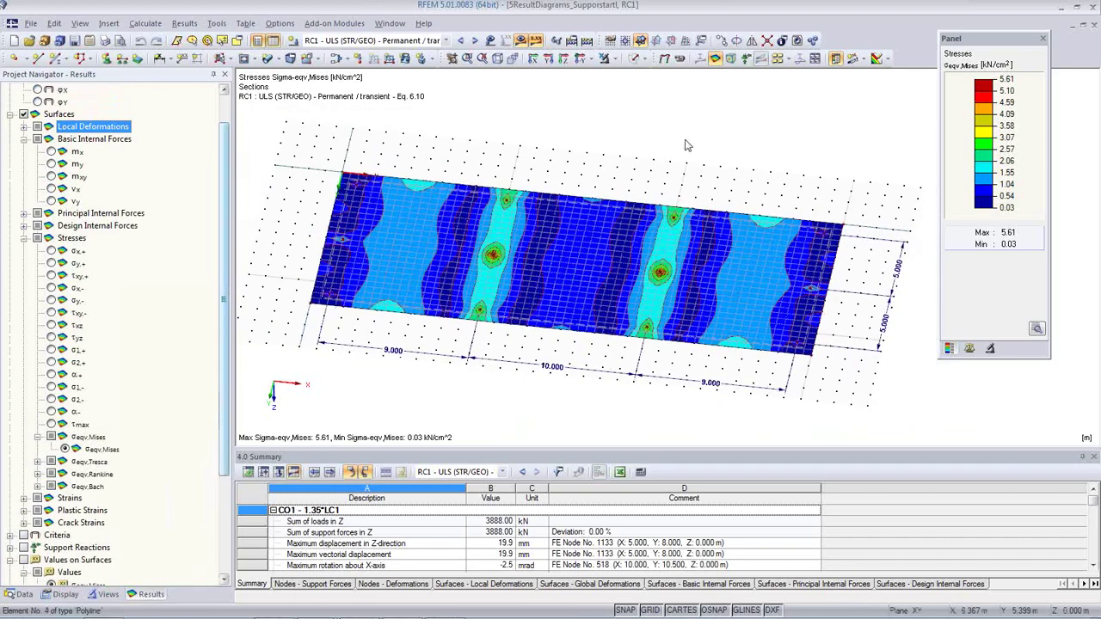
pyautogui.click(854, 60)
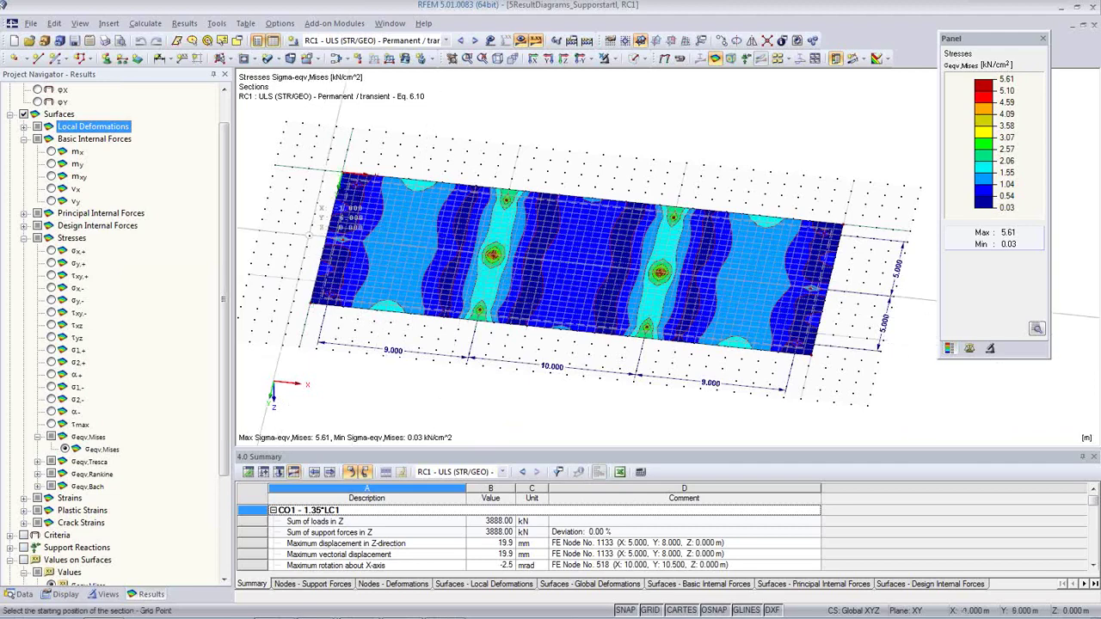
pyautogui.click(327, 241)
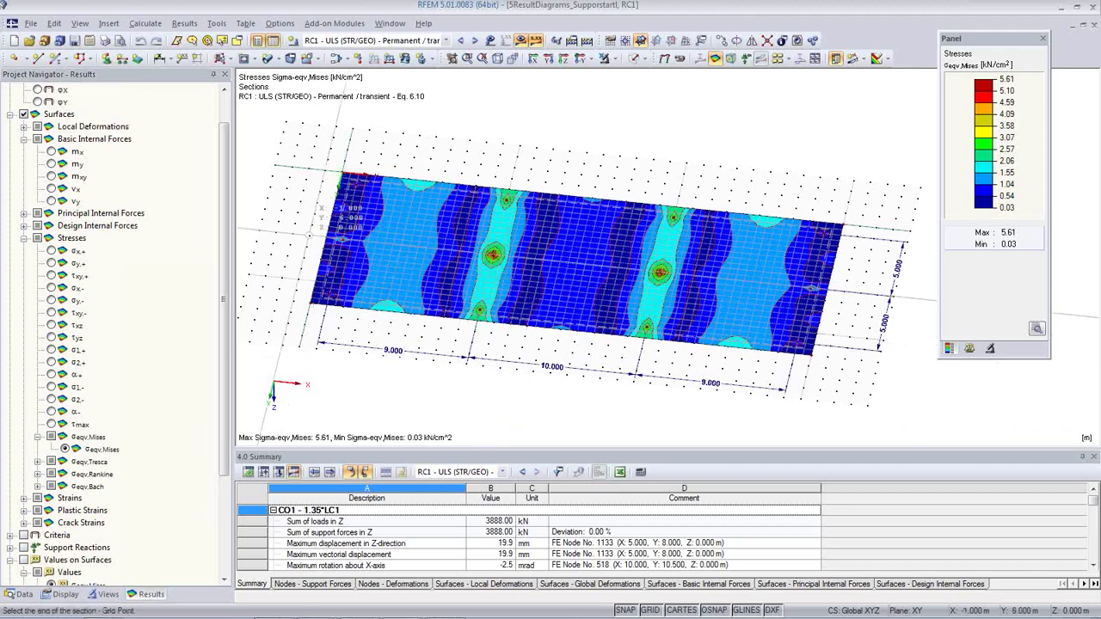
pyautogui.click(849, 303)
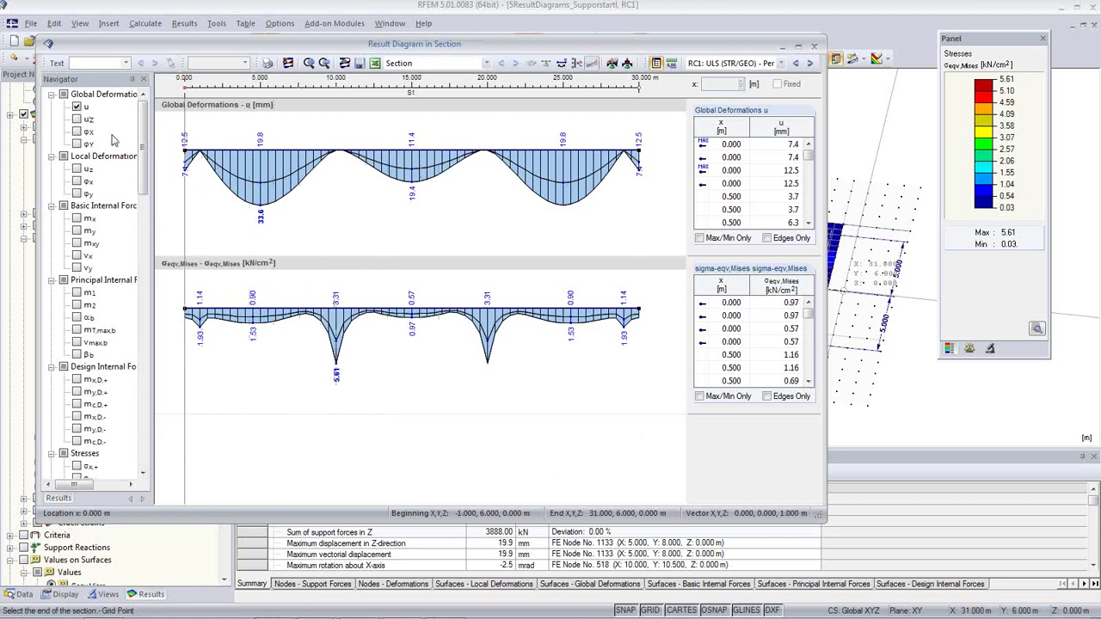
# Step: In the section's result diagrams, replace deformation u with moments mx and my and select load combination CO2: 1.35*LC1 + 1.5*LC2
pyautogui.click(76, 108)
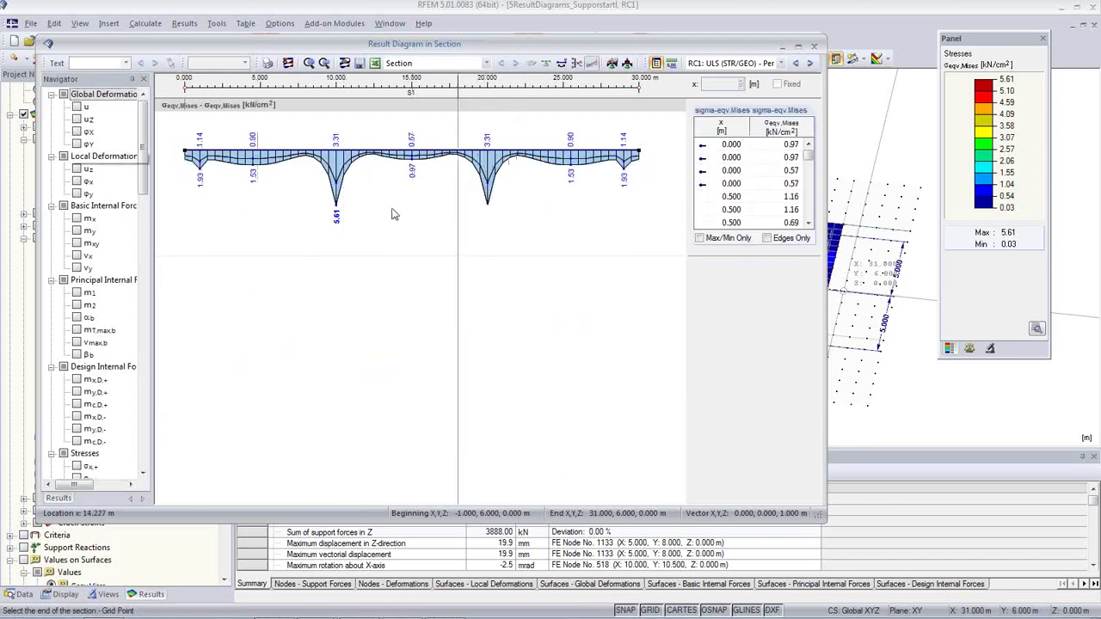
pyautogui.click(76, 219)
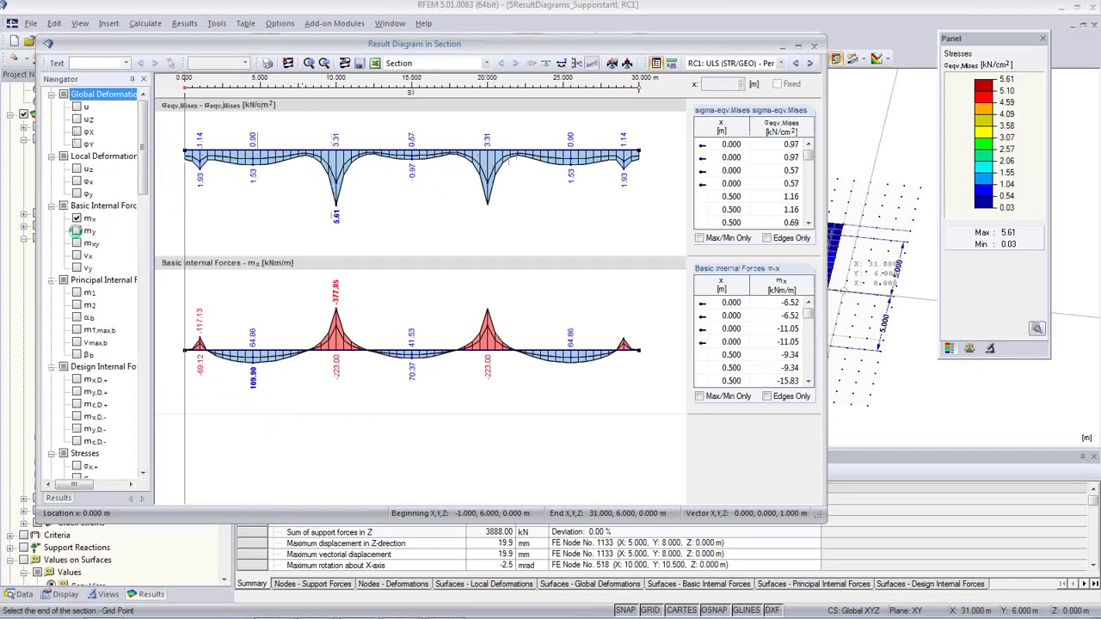
pyautogui.click(77, 230)
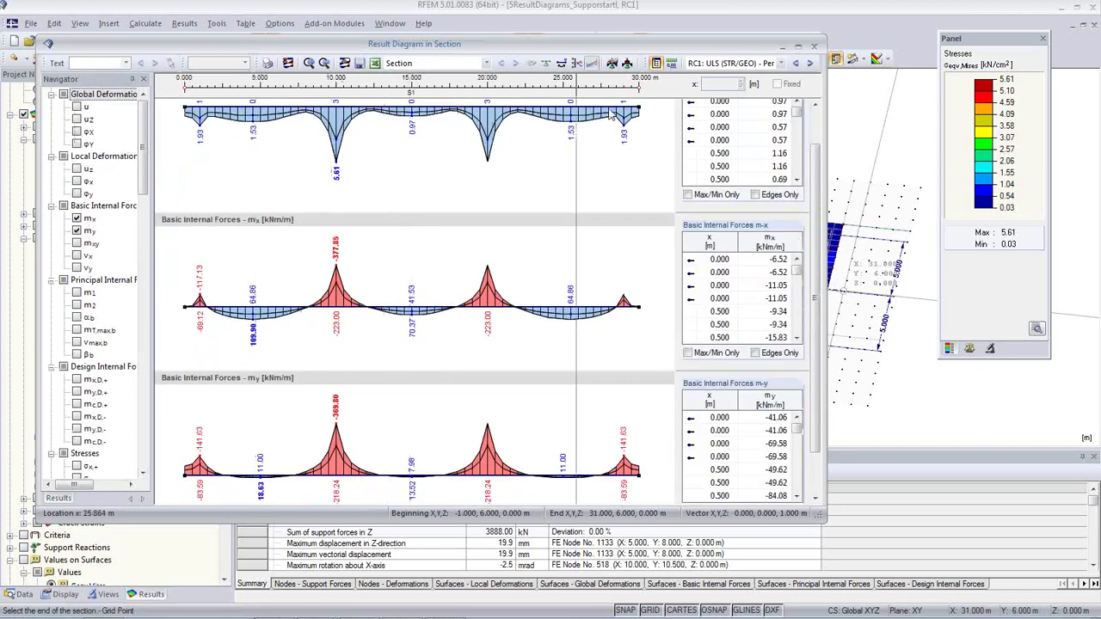
pyautogui.click(780, 62)
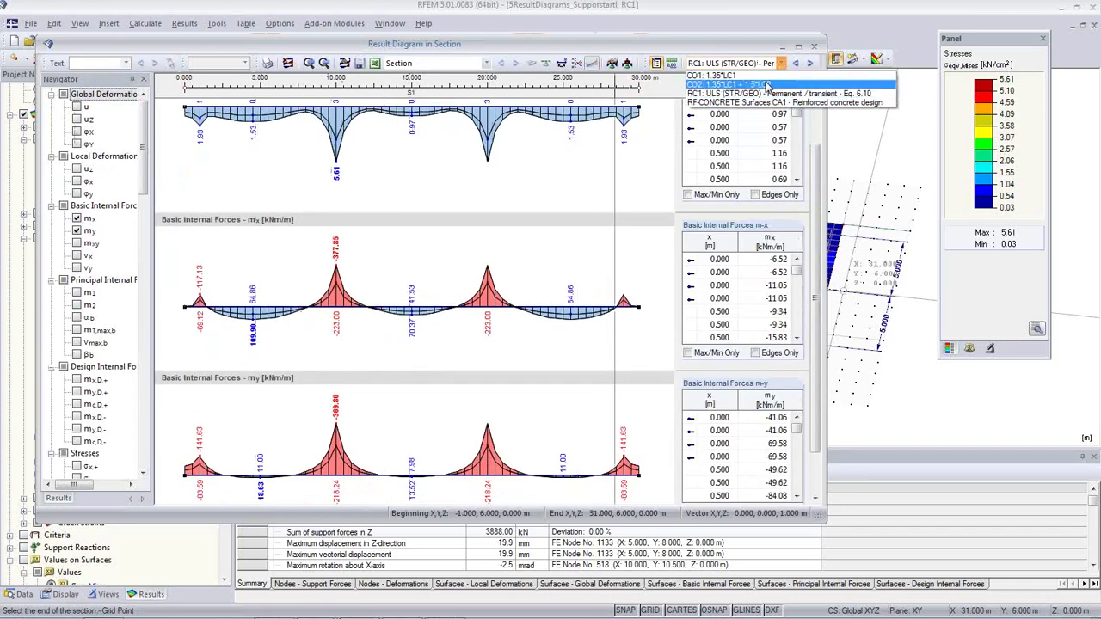
pyautogui.click(765, 84)
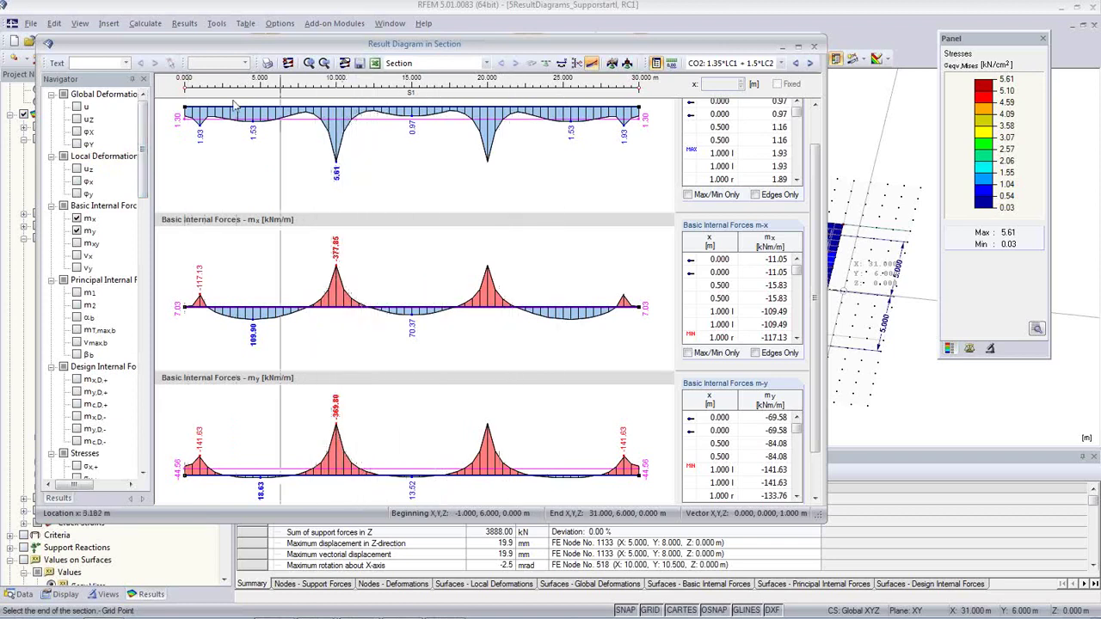
# Step: Save the section under the name "Mid" and close its result diagram
pyautogui.click(358, 67)
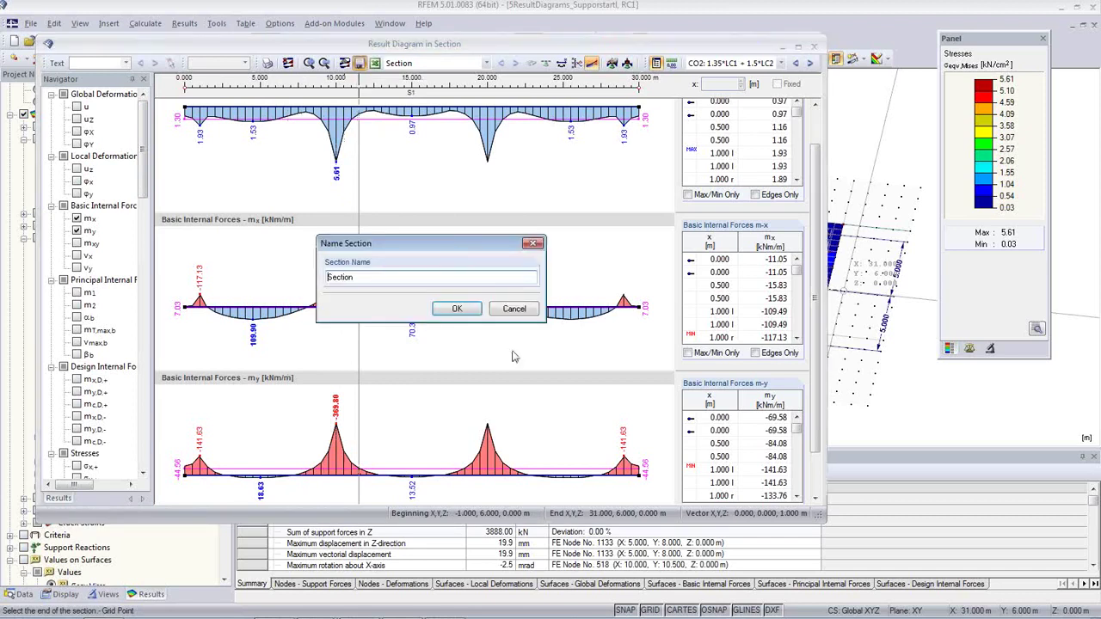
pyautogui.doubleClick(364, 277)
pyautogui.write('Mid')
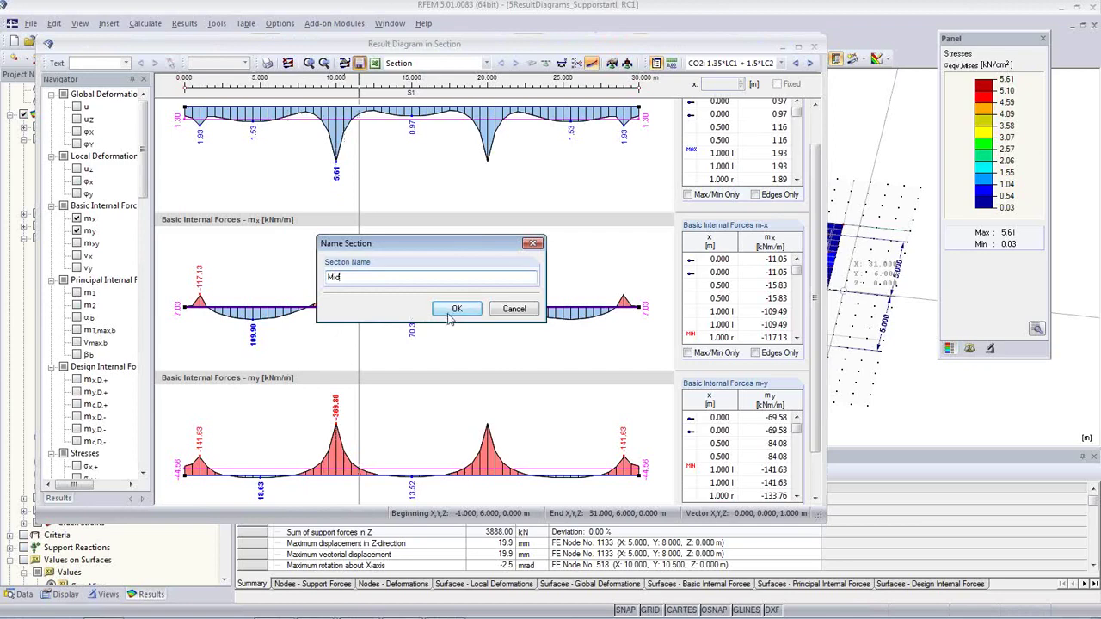
pyautogui.click(457, 309)
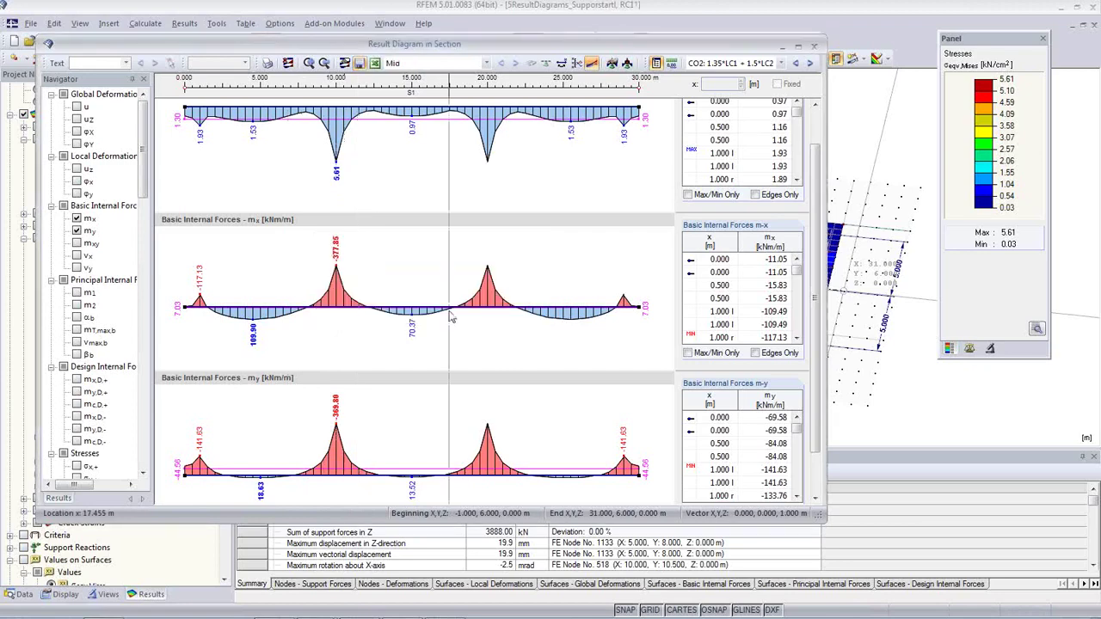
pyautogui.click(813, 46)
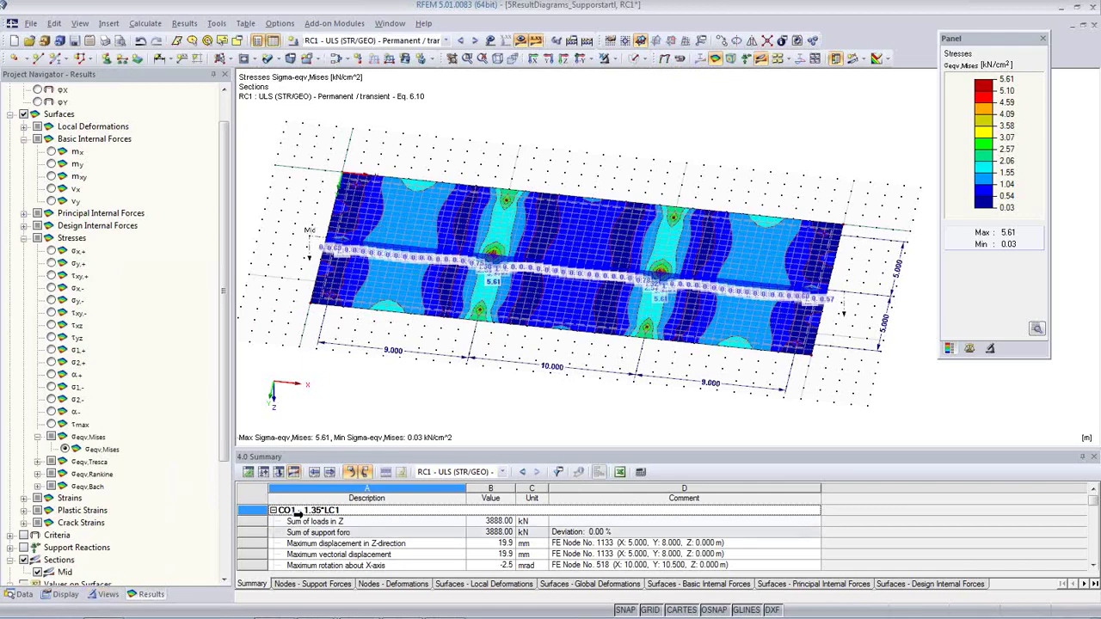
# Step: Display the stress differences on the slab, and turn the surface result display off to view the section diagram alone
pyautogui.click(886, 58)
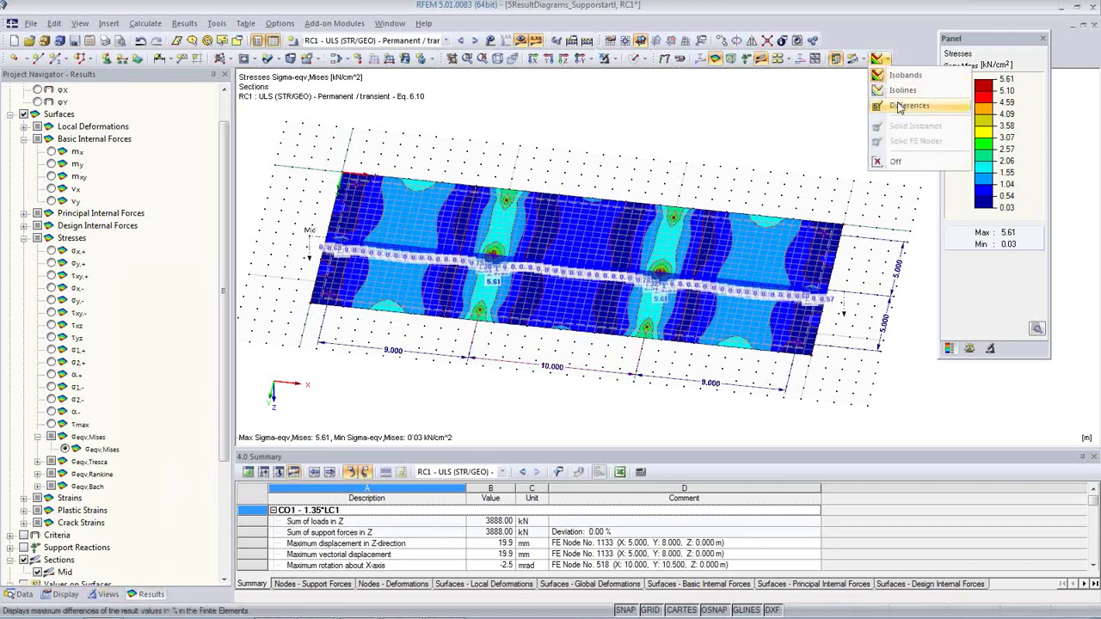
pyautogui.click(898, 107)
pyautogui.click(888, 60)
pyautogui.click(903, 164)
pyautogui.keyDown('ctrl'); pyautogui.moveTo(668, 265); pyautogui.dragTo(641, 280, button='middle'); pyautogui.keyUp('ctrl')
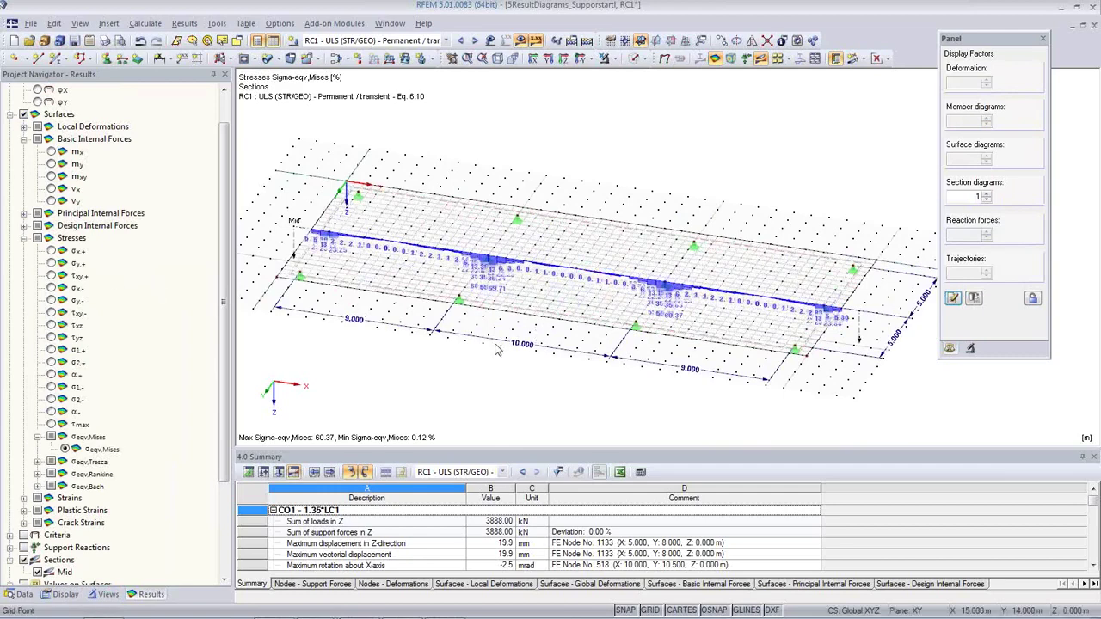
# Step: Switch off the display of all values on the section diagrams
pyautogui.click(65, 595)
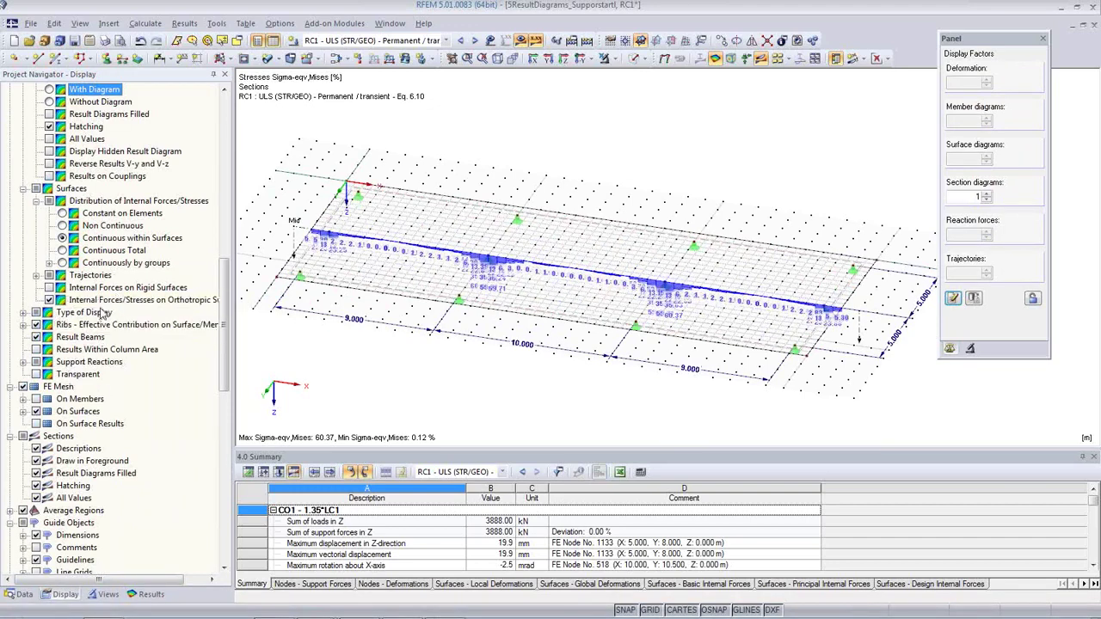
pyautogui.scroll(-2, 102, 325)
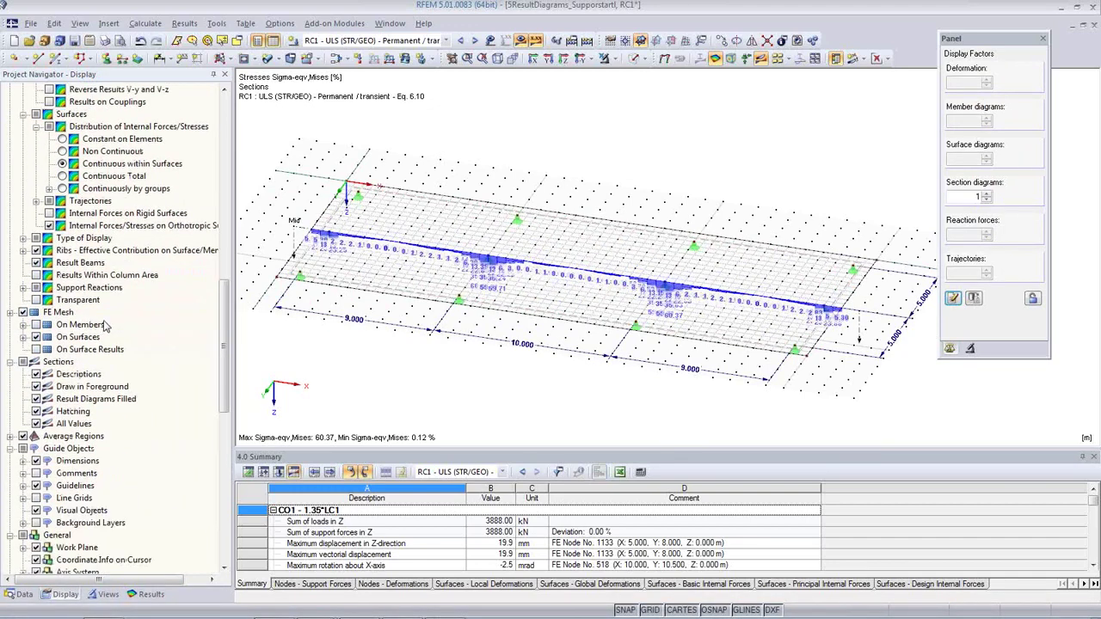
pyautogui.scroll(-1, 107, 325)
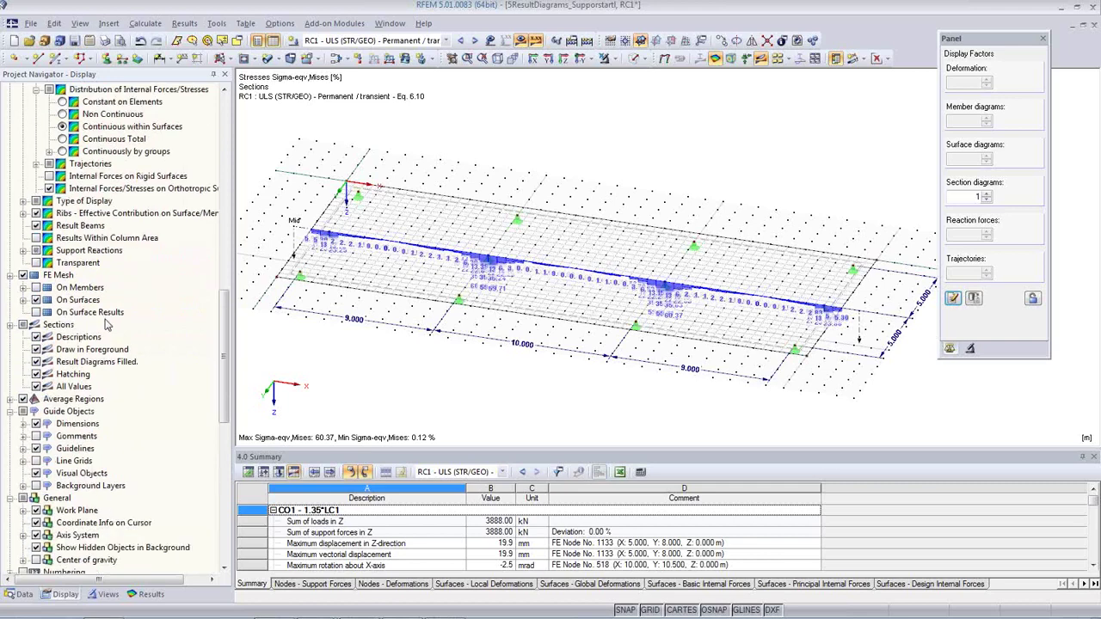
pyautogui.click(35, 386)
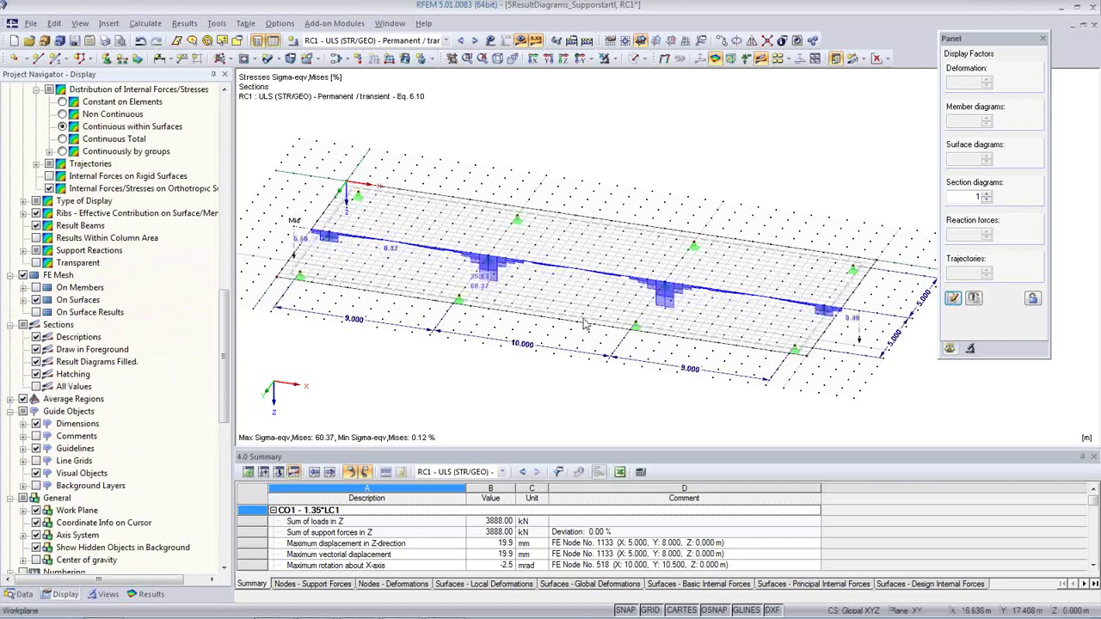
# Step: Restore the isobands mode but hide the surface results so only the section diagram shows, and switch to load combination CO2
pyautogui.click(884, 60)
pyautogui.click(899, 69)
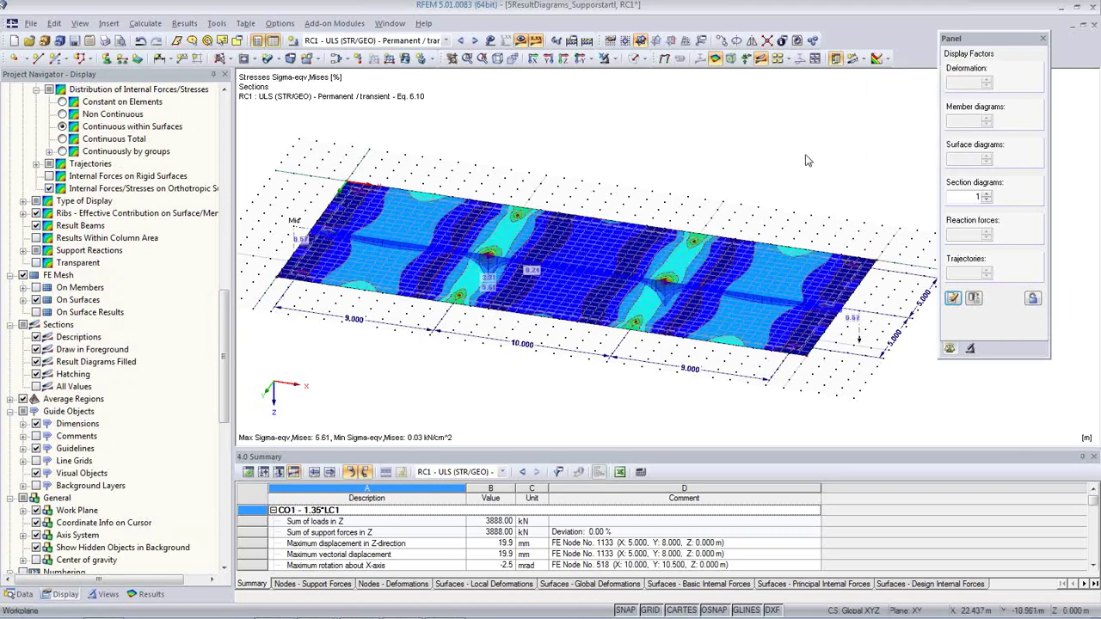
pyautogui.click(715, 58)
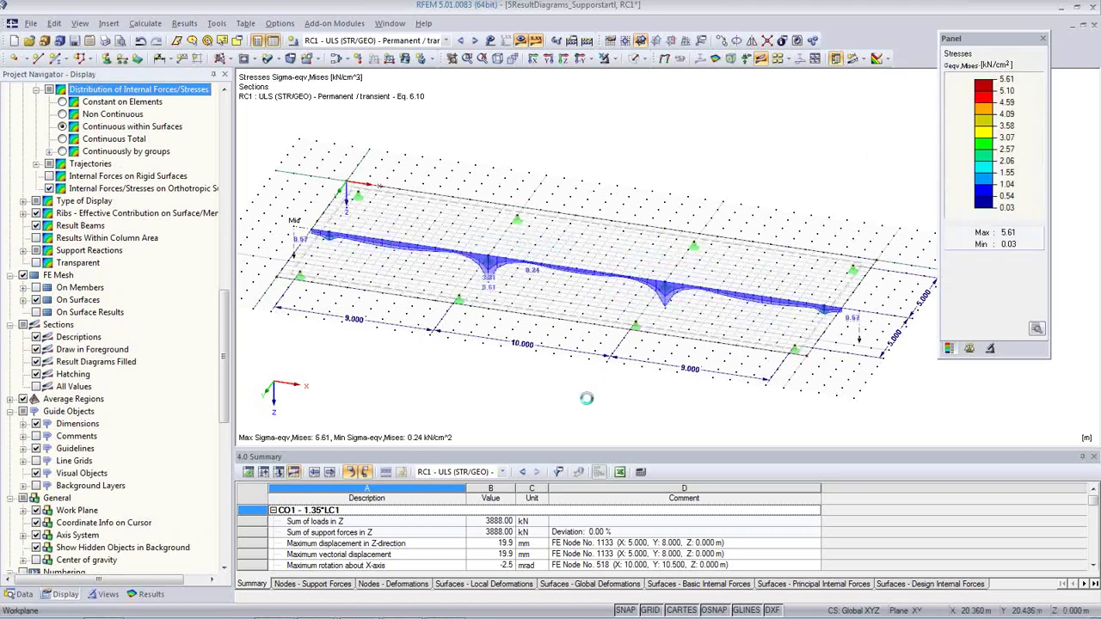
pyautogui.scroll(3, 484, 277)
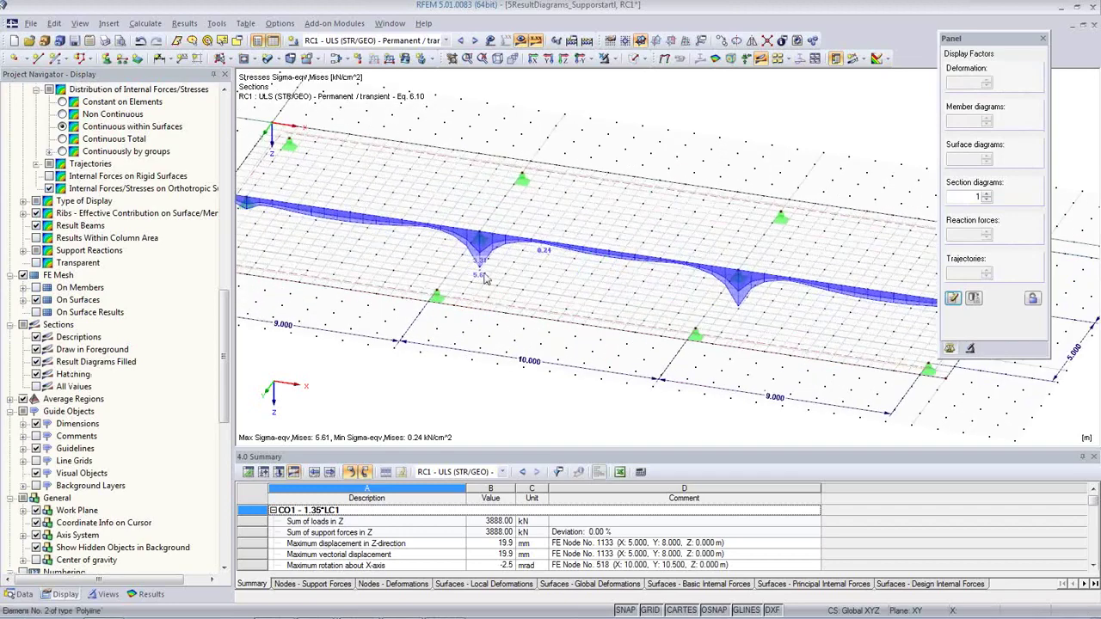
pyautogui.click(460, 41)
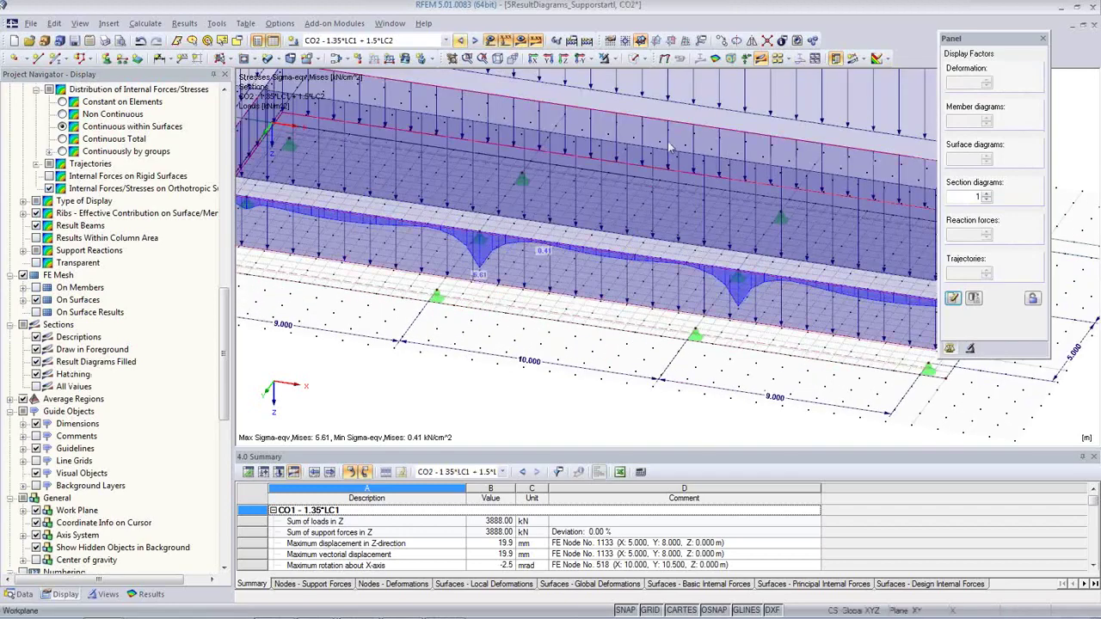
# Step: Hide the loads in the model view and display the surface stresses σx,+ with their section diagram
pyautogui.click(490, 40)
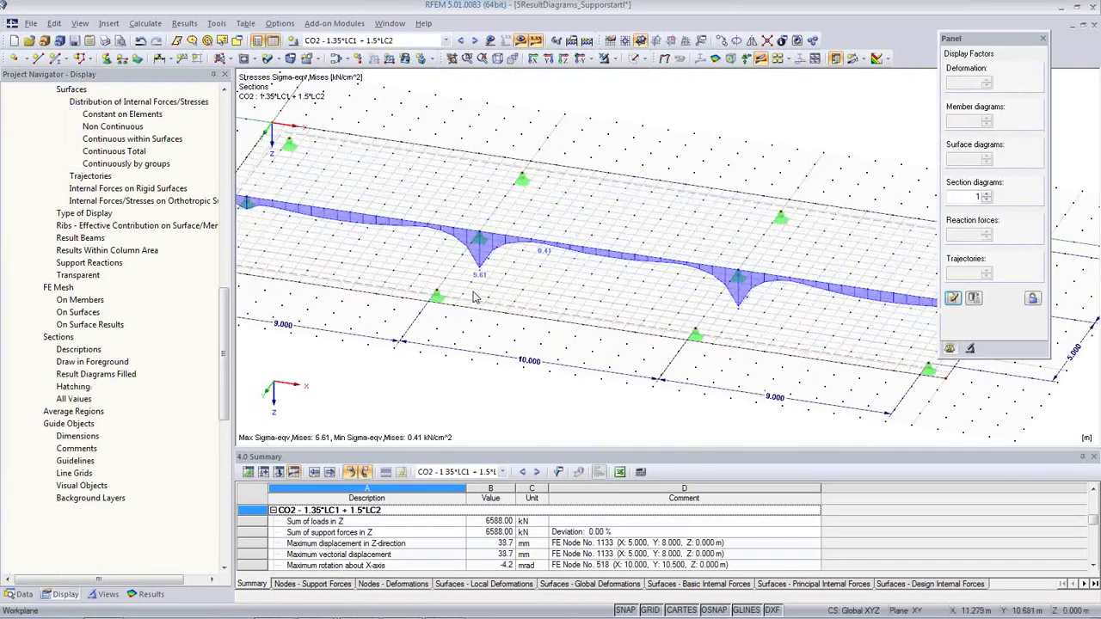
pyautogui.click(148, 593)
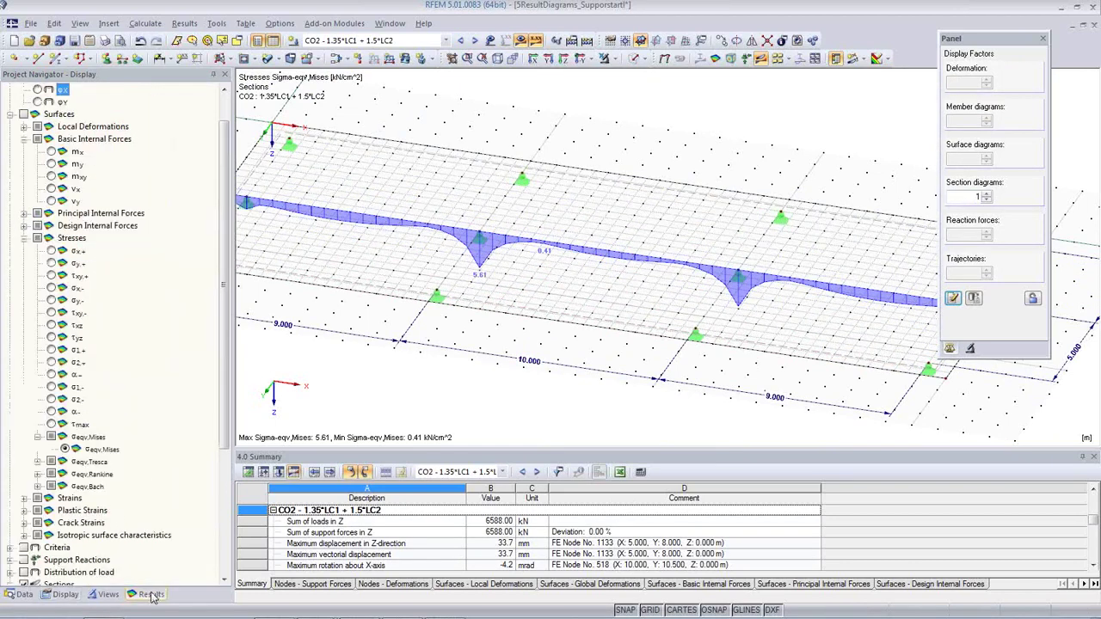
pyautogui.click(51, 251)
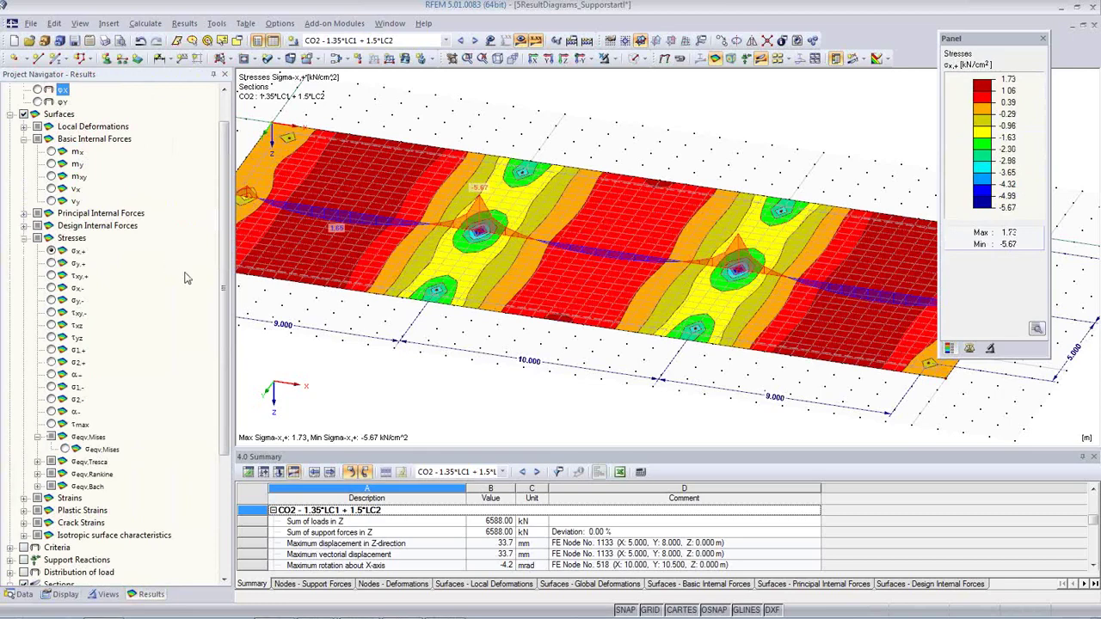
# Step: Display the basic internal forces mx and turn the surface result display off to view only their section diagram
pyautogui.scroll(1, 221, 275)
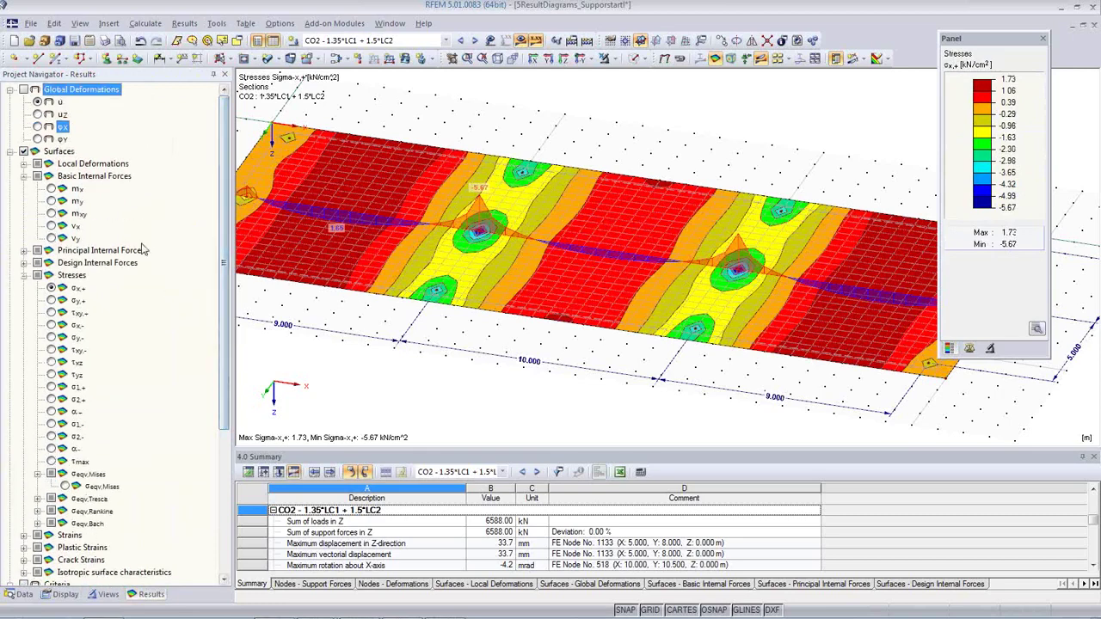
pyautogui.click(52, 189)
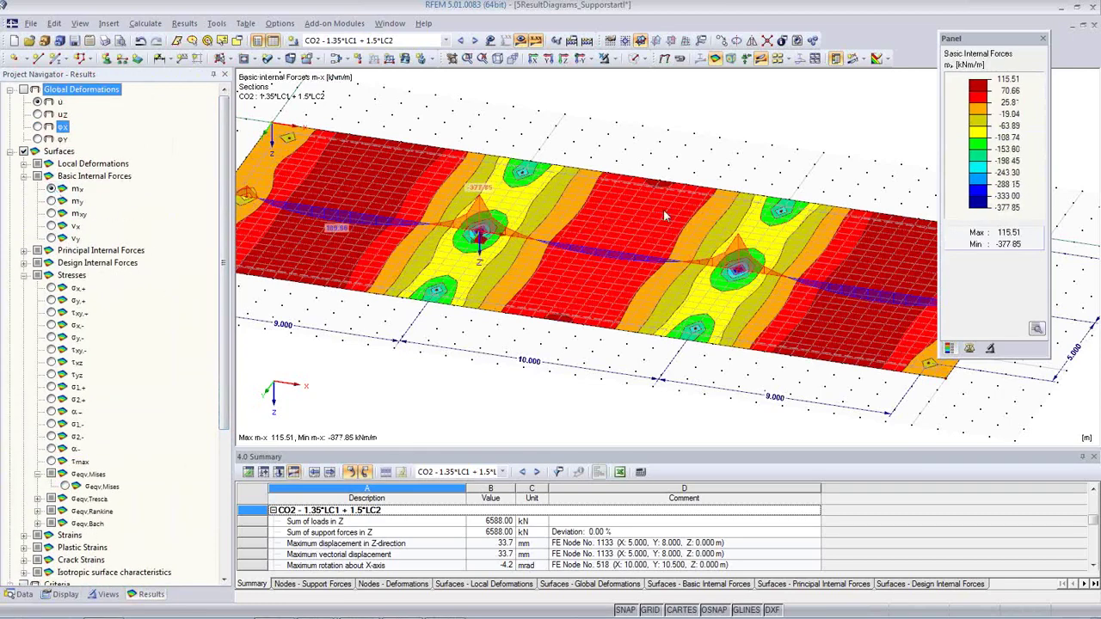
pyautogui.click(886, 59)
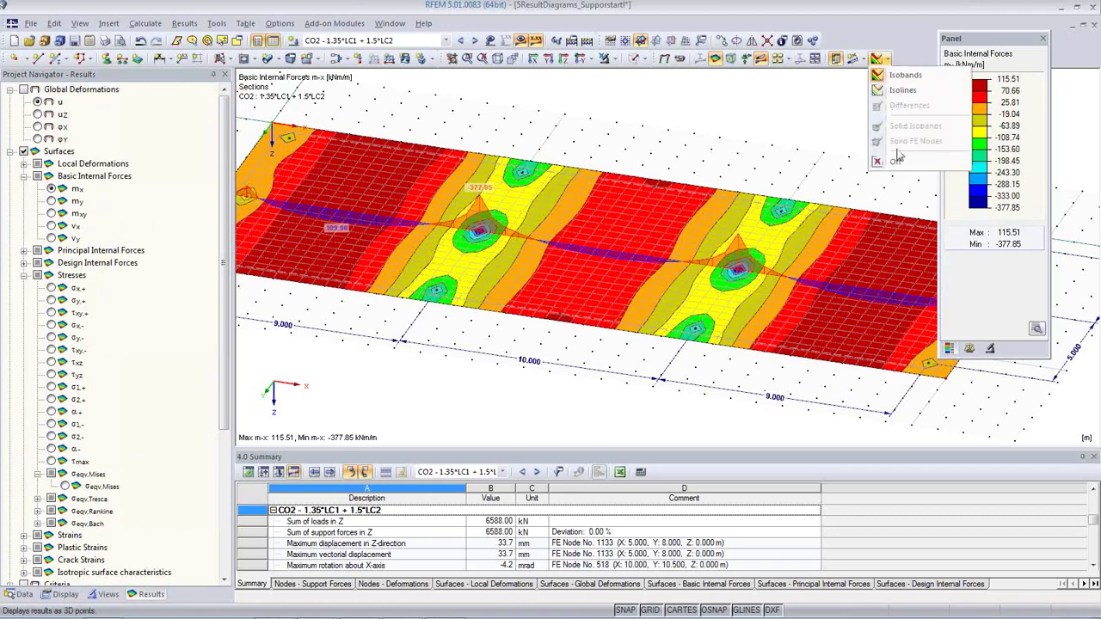
pyautogui.click(899, 153)
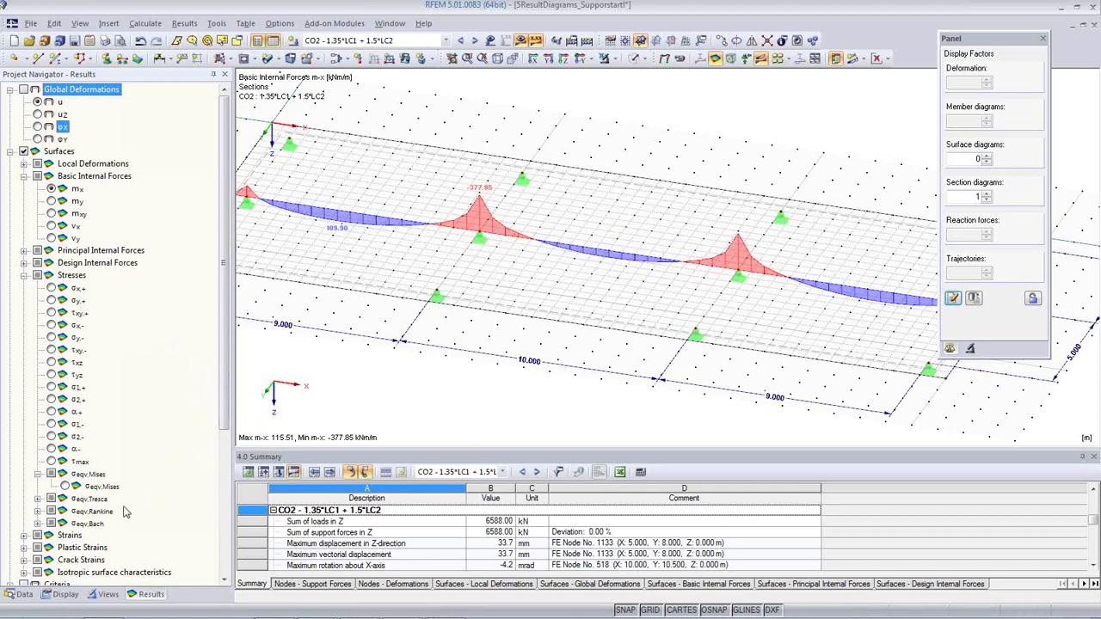
# Step: Select the von Mises equivalent stresses σeqv,Mises and display their differences on the slab surface
pyautogui.click(64, 486)
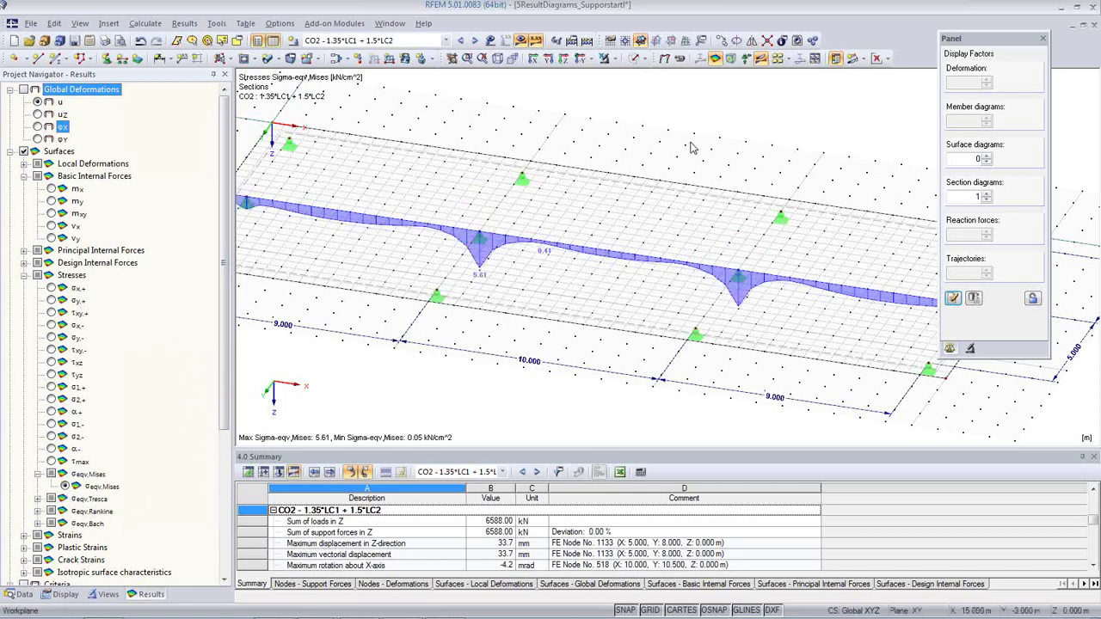
pyautogui.click(887, 59)
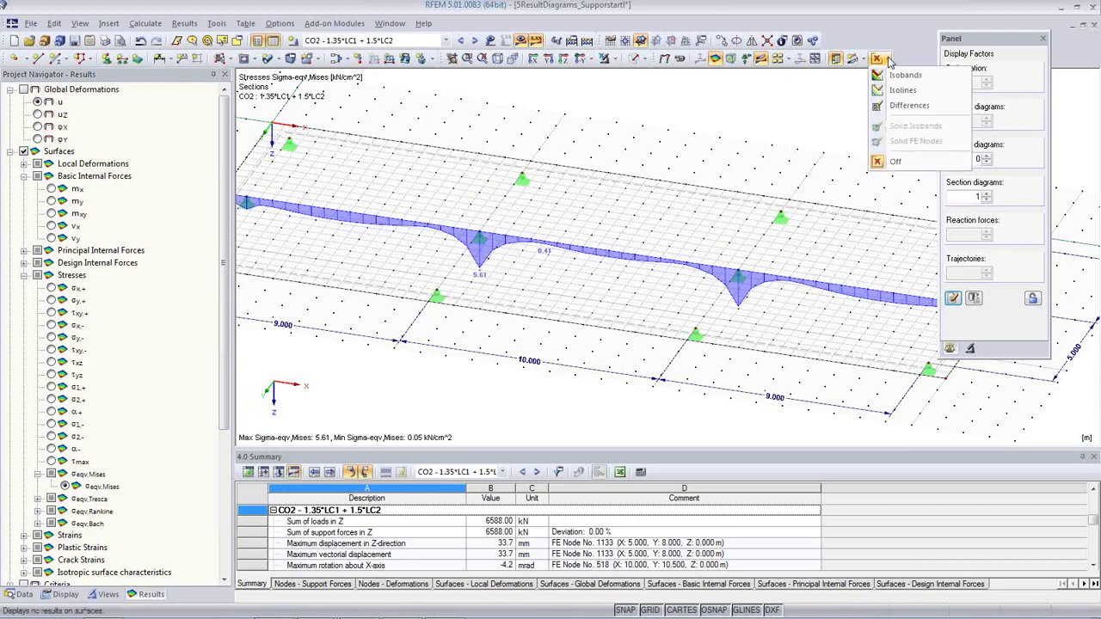
pyautogui.click(909, 107)
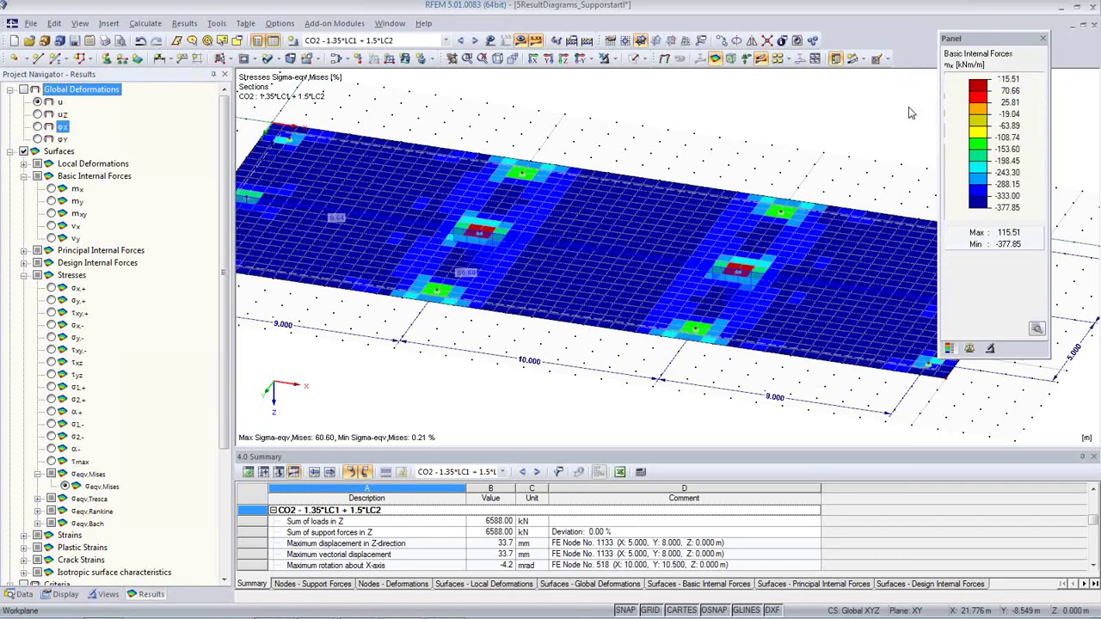
# Step: Show the whole slab in plan view and switch the von Mises stress display to isobands
pyautogui.click(582, 344)
pyautogui.click(565, 60)
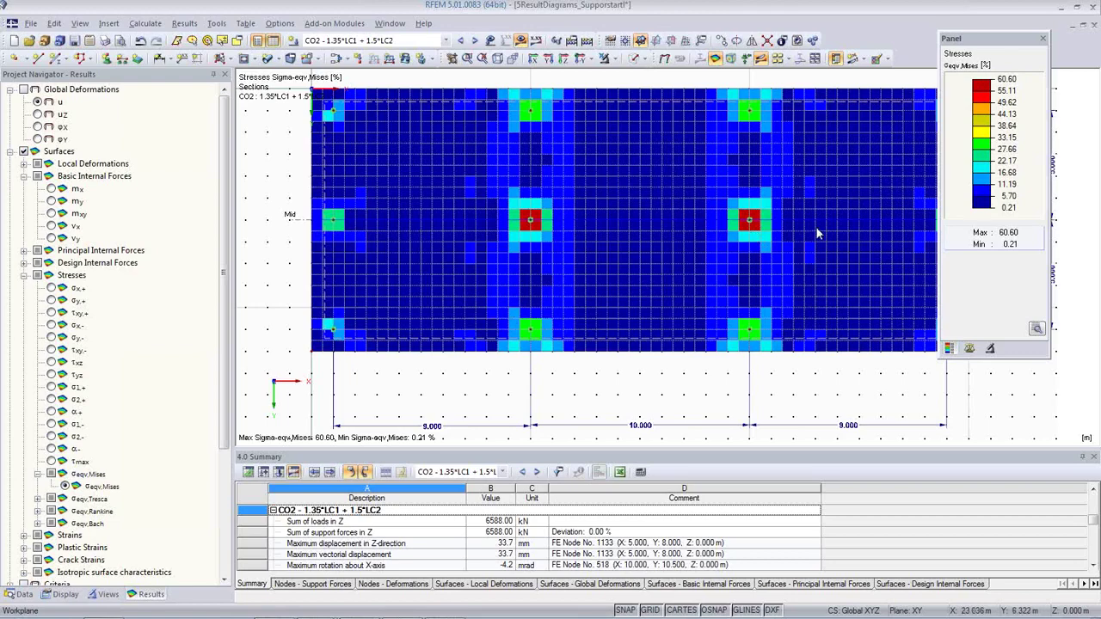
pyautogui.moveTo(769, 283); pyautogui.dragTo(720, 320, button='middle')
pyautogui.scroll(-2, 720, 318)
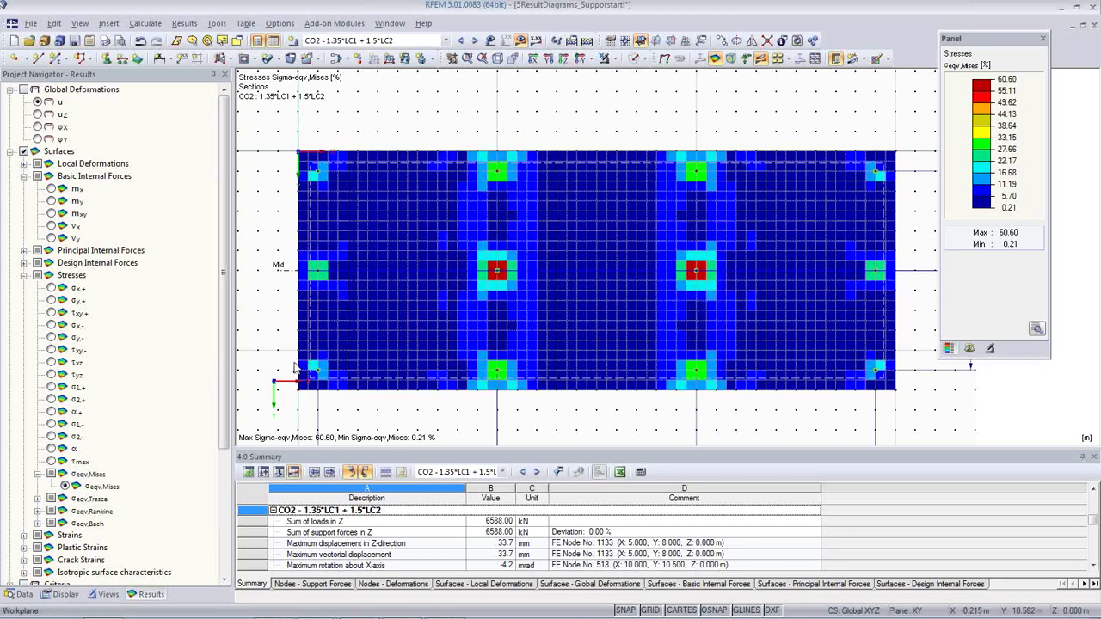
pyautogui.click(884, 58)
pyautogui.click(886, 78)
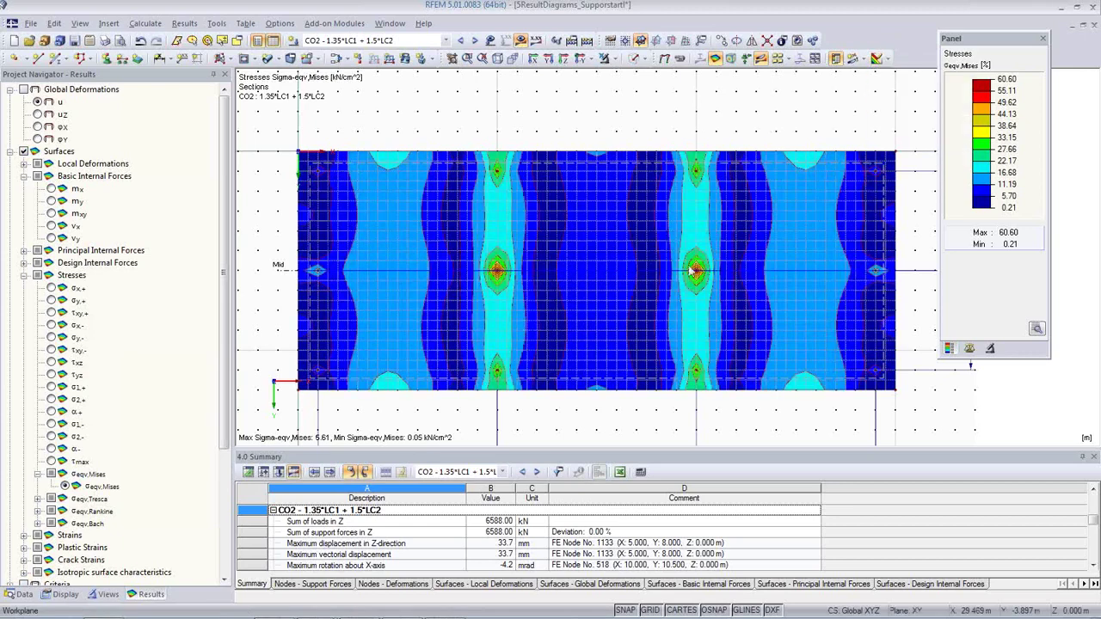
# Step: Display the basic internal force mx on the slab and examine its section diagram over the inner supports
pyautogui.click(51, 189)
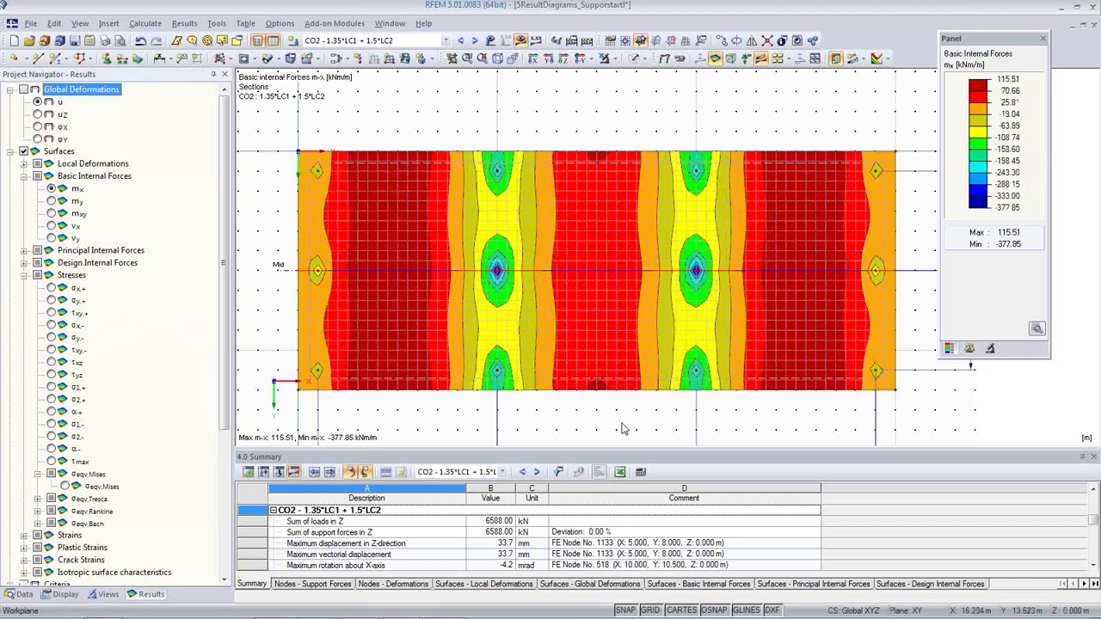
pyautogui.keyDown('ctrl'); pyautogui.moveTo(596, 419); pyautogui.dragTo(531, 94, button='middle'); pyautogui.keyUp('ctrl')
pyautogui.keyDown('ctrl'); pyautogui.moveTo(579, 350); pyautogui.dragTo(571, 304, button='middle'); pyautogui.keyUp('ctrl')
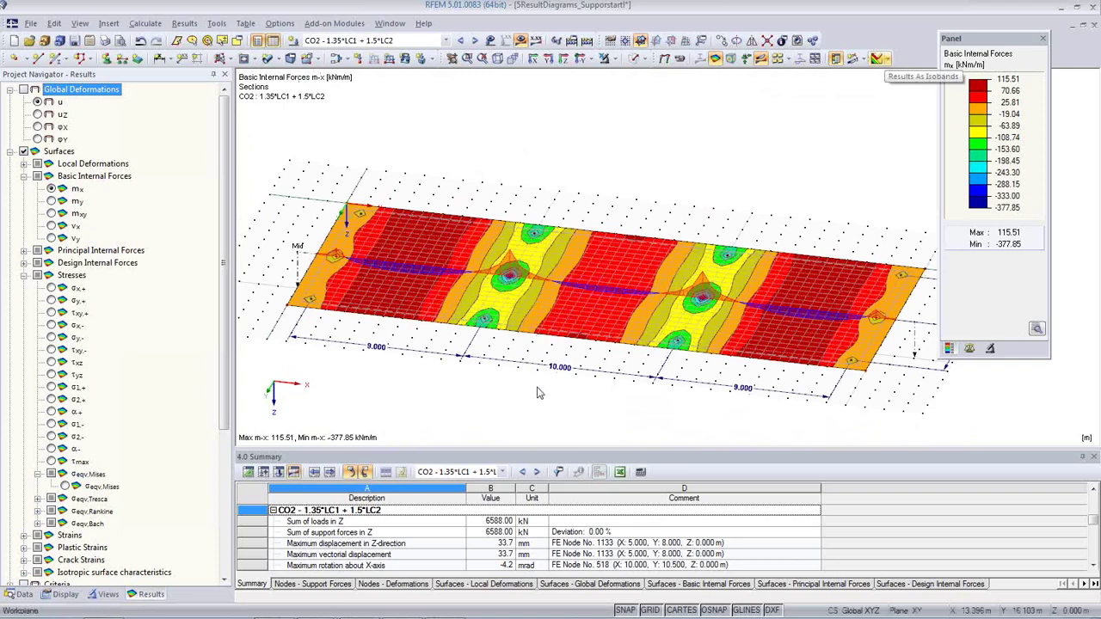
pyautogui.moveTo(637, 404); pyautogui.dragTo(628, 368, button='middle')
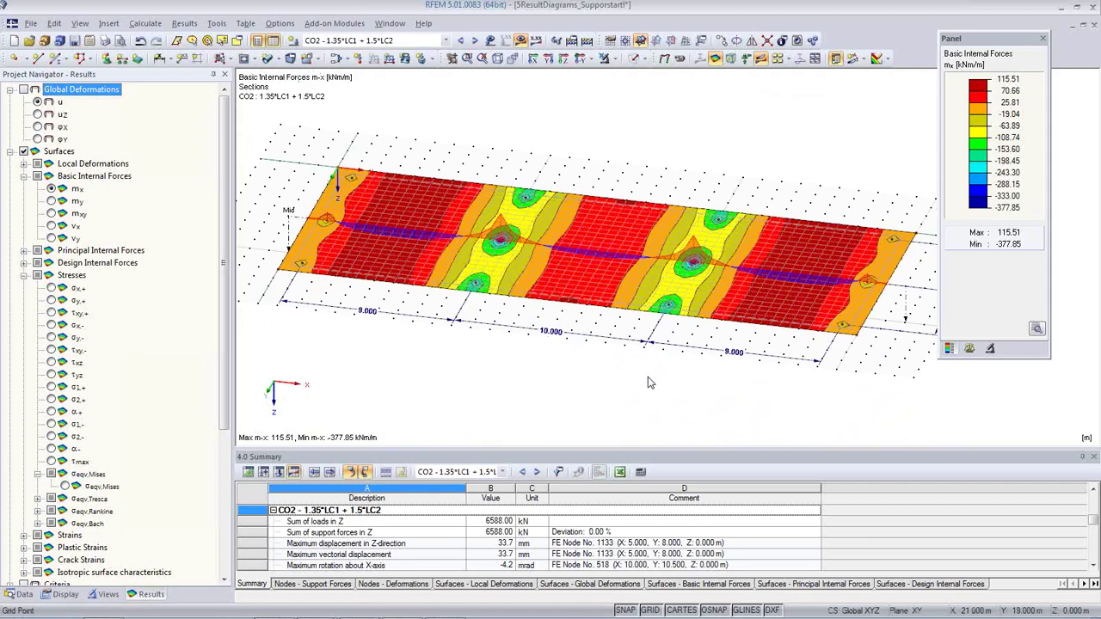
pyautogui.keyDown('ctrl'); pyautogui.moveTo(643, 385); pyautogui.dragTo(663, 233, button='middle'); pyautogui.keyUp('ctrl')
pyautogui.scroll(5, 722, 313)
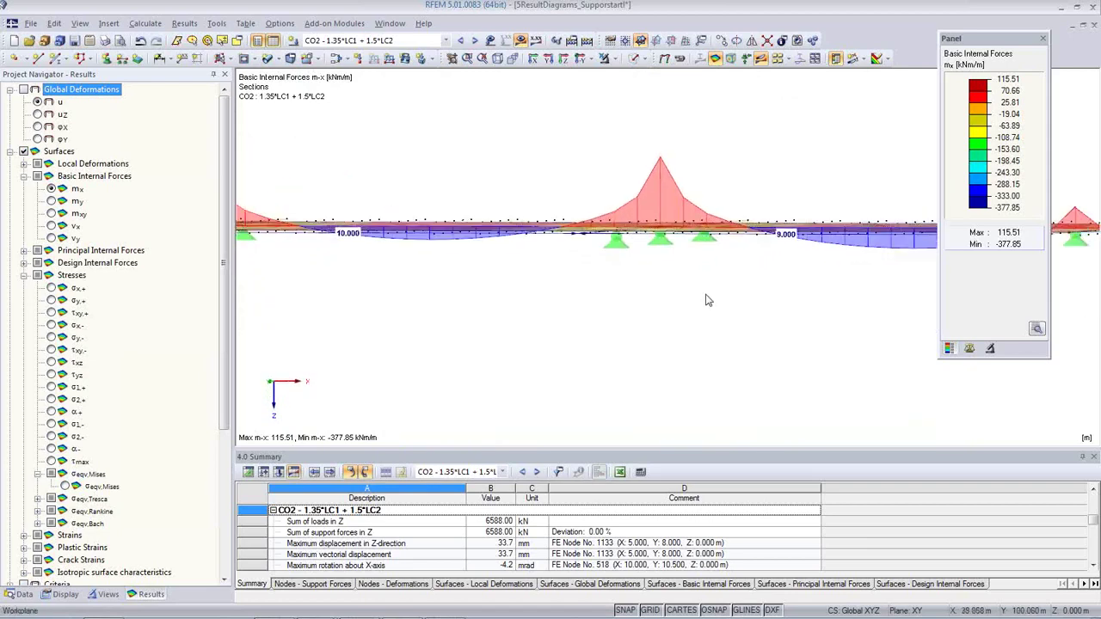
# Step: Create a new support type for node 12 with elastic support via a column in Z
pyautogui.doubleClick(659, 241)
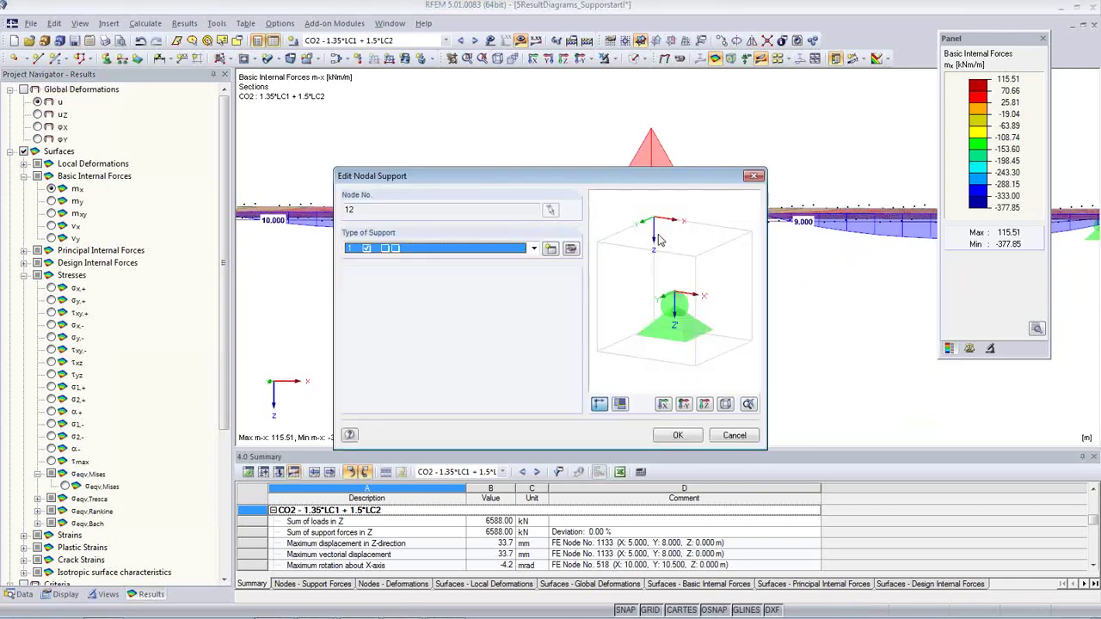
pyautogui.click(550, 248)
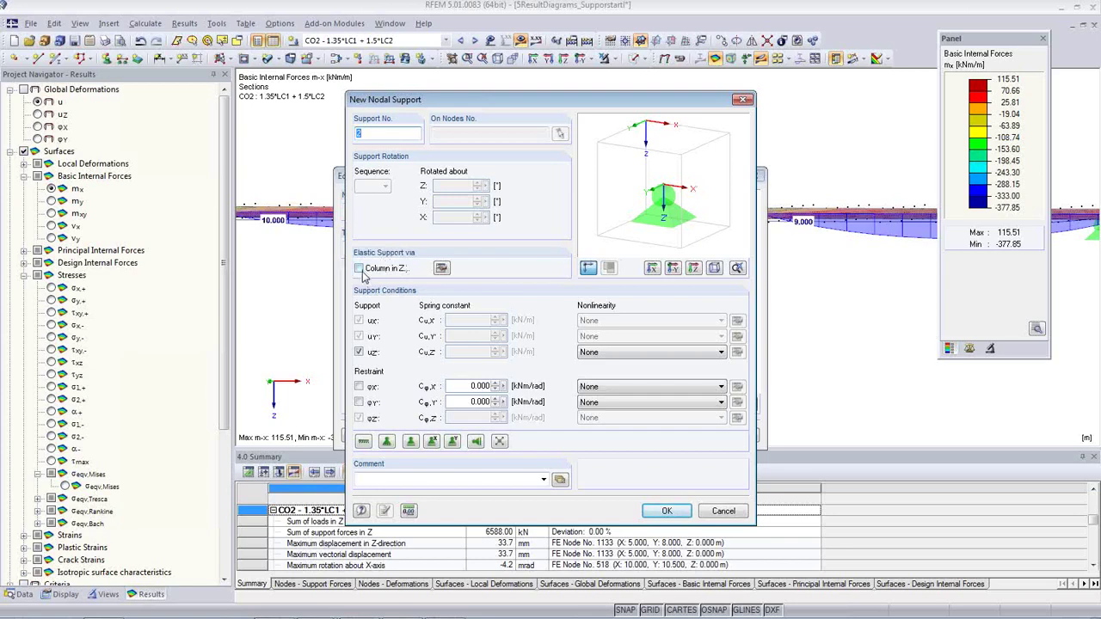
pyautogui.click(359, 268)
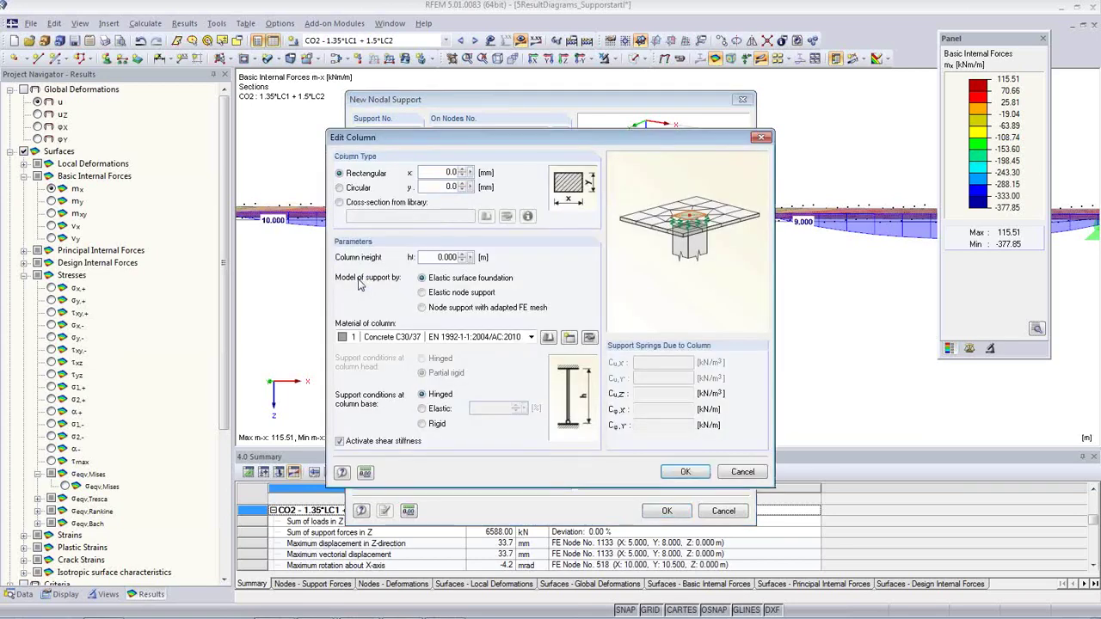
# Step: Define the column as circular with a 500 mm diameter, a 5 m height and material Concrete C30/37
pyautogui.click(358, 189)
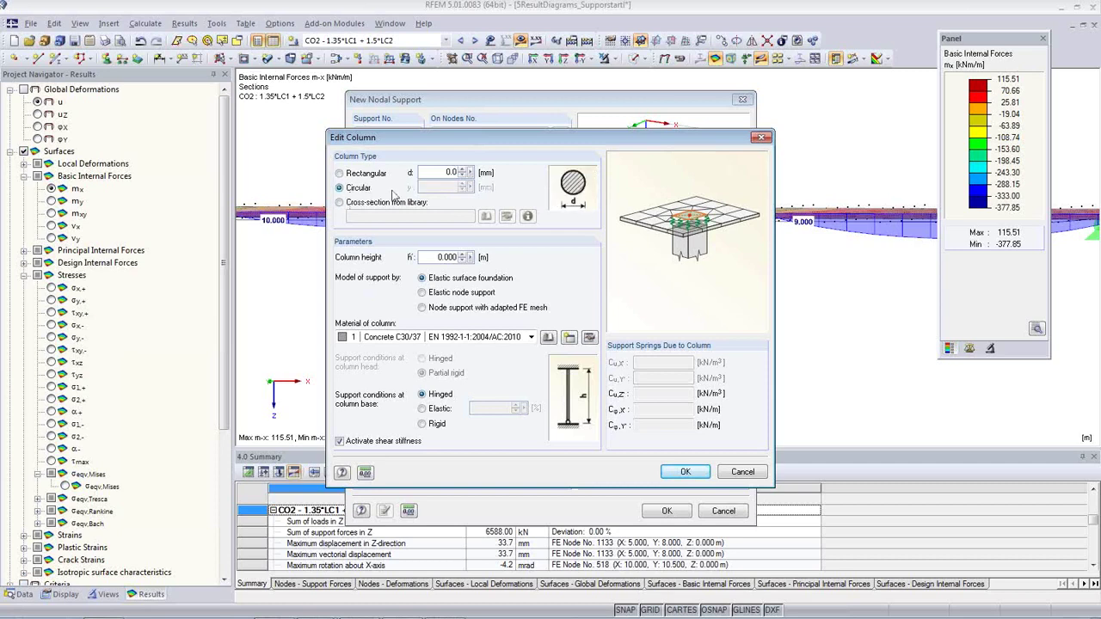
pyautogui.moveTo(428, 173); pyautogui.dragTo(508, 180)
pyautogui.write('50')
pyautogui.press('Tab')
pyautogui.write('5')
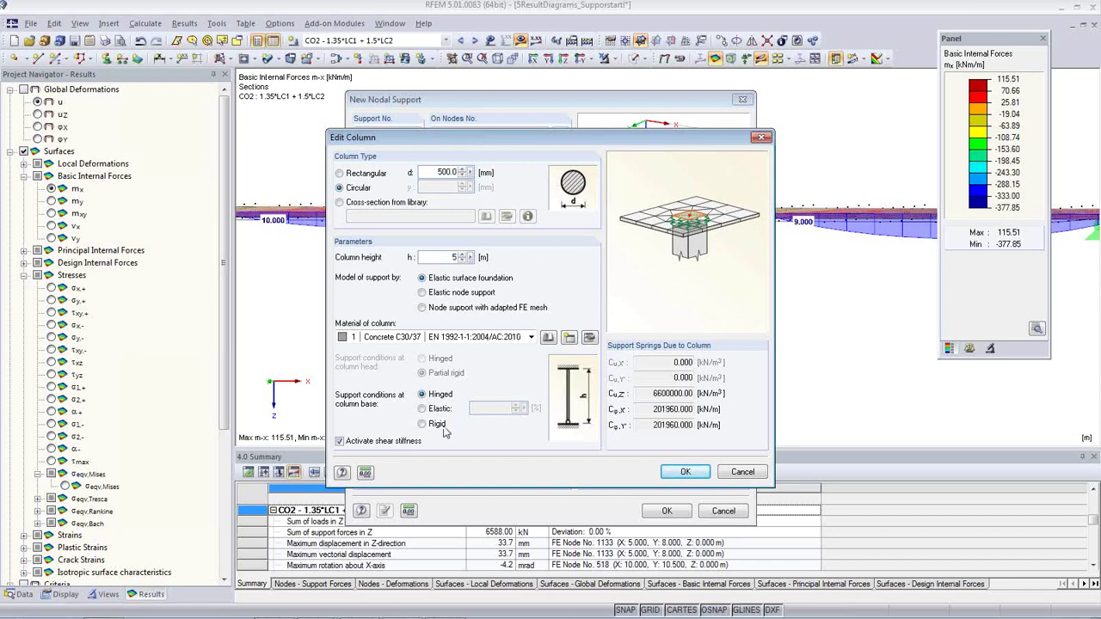
pyautogui.click(458, 337)
pyautogui.click(458, 344)
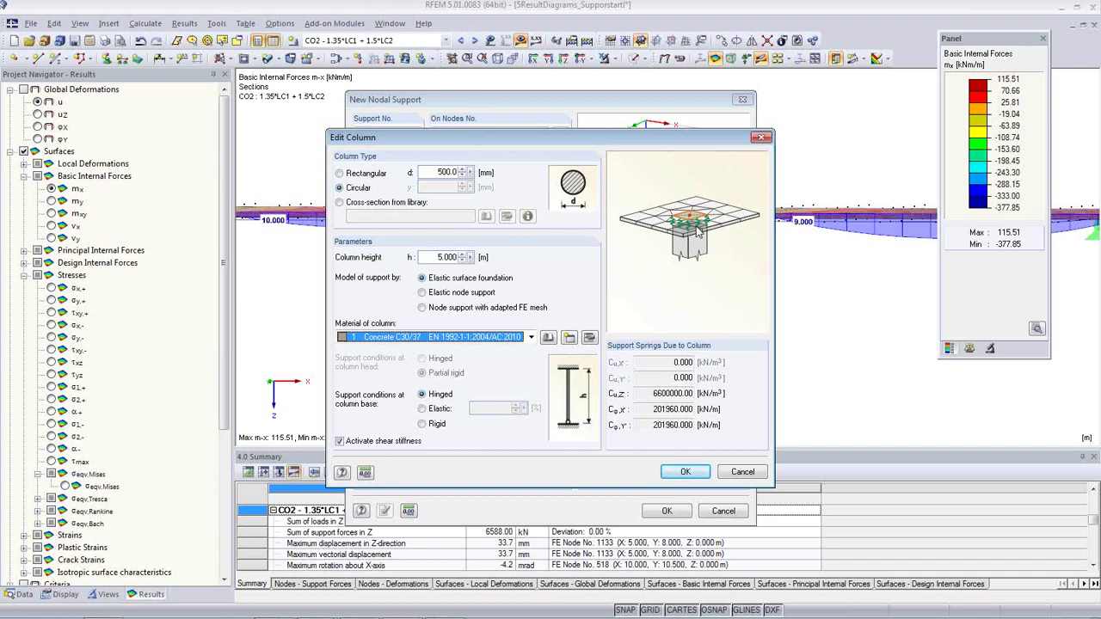
# Step: Preview the elastic node support and adapted FE mesh models for the column, returning to the elastic surface foundation
pyautogui.click(423, 292)
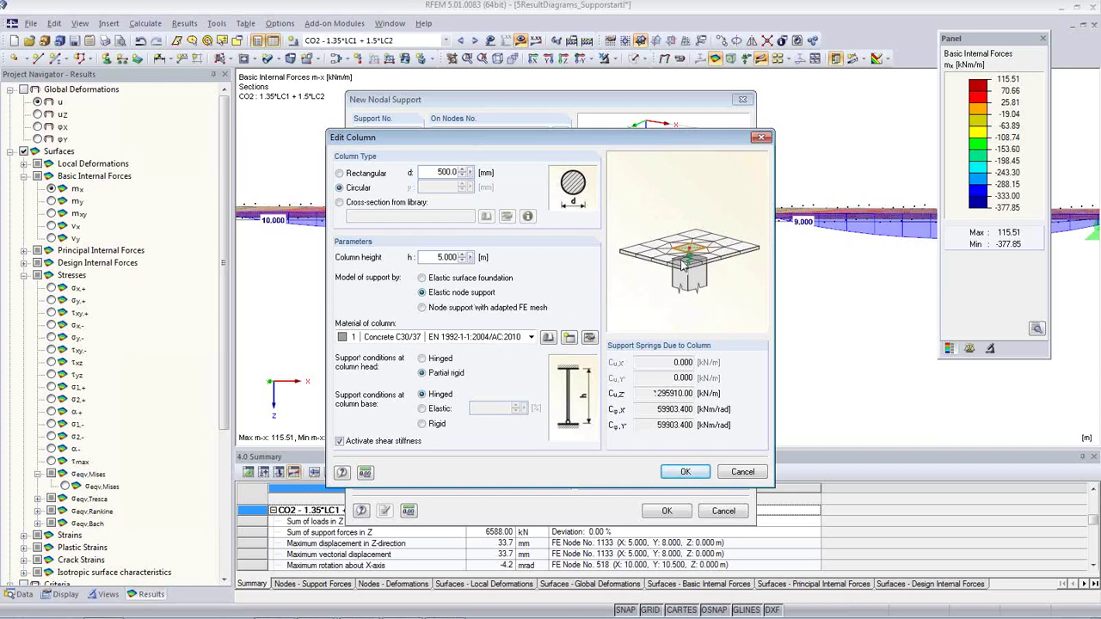
pyautogui.click(422, 308)
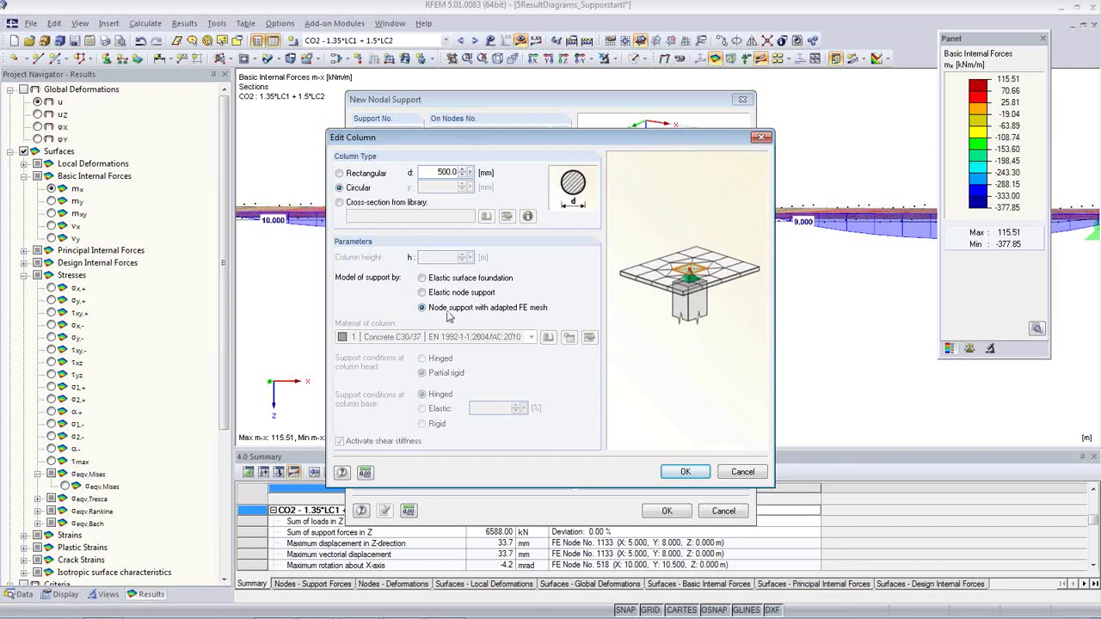
pyautogui.click(422, 278)
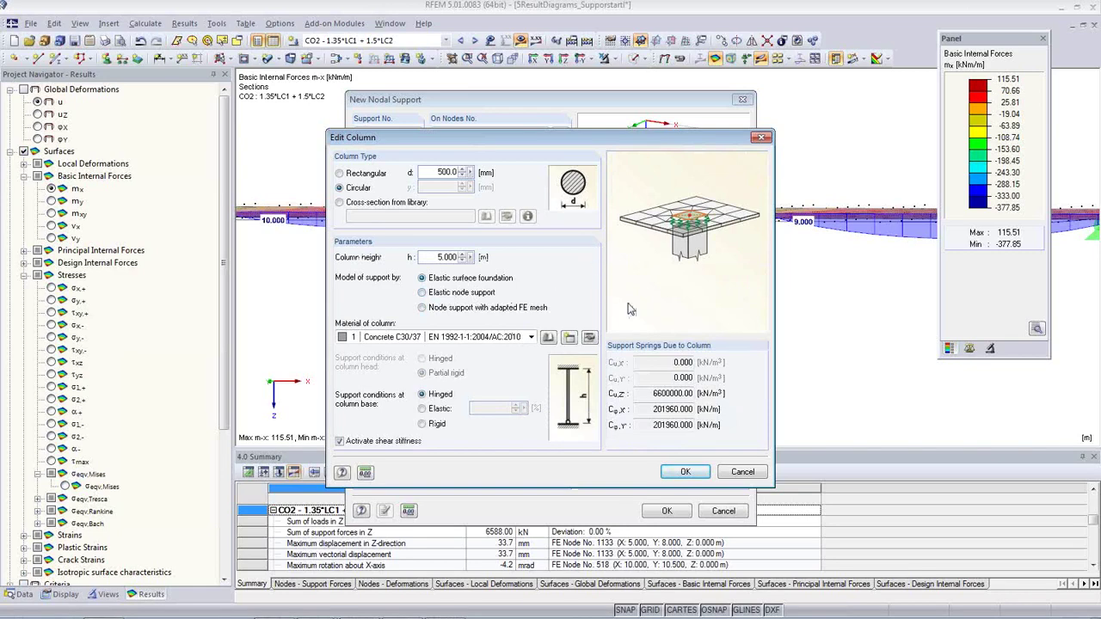
# Step: Accept the column and new support type, allow deletion of existing results, and assign the support to node 12
pyautogui.click(685, 474)
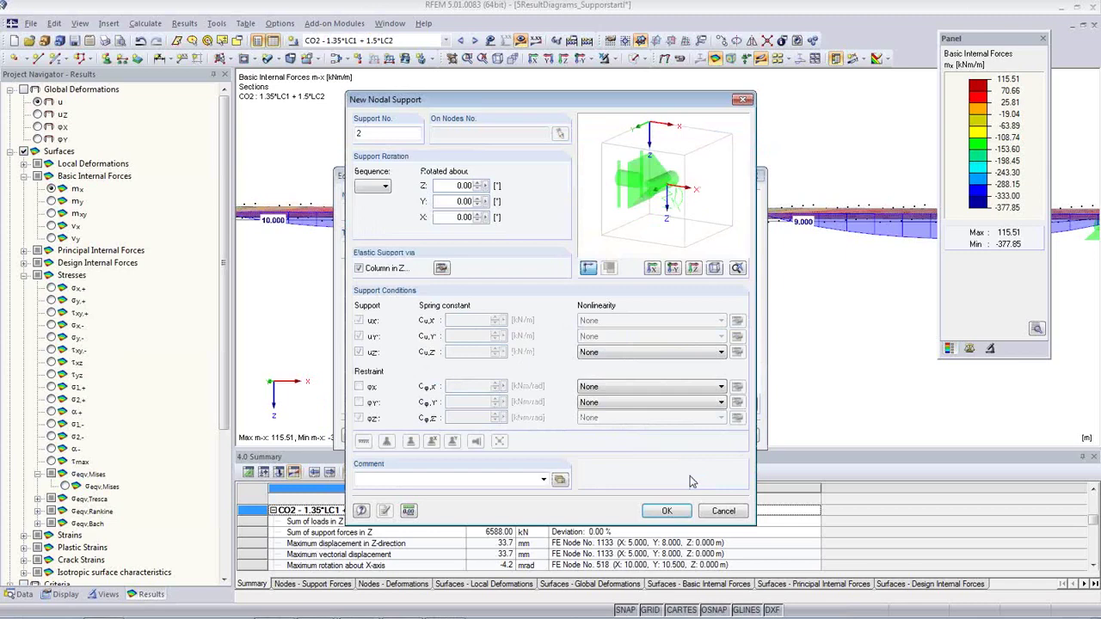
pyautogui.click(666, 511)
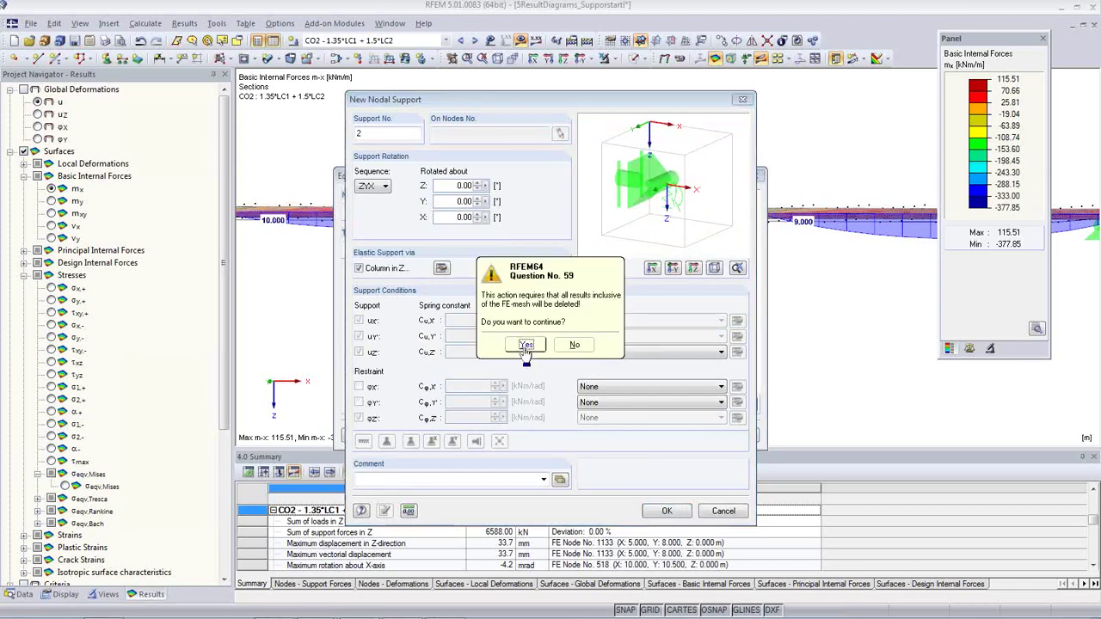
pyautogui.click(523, 346)
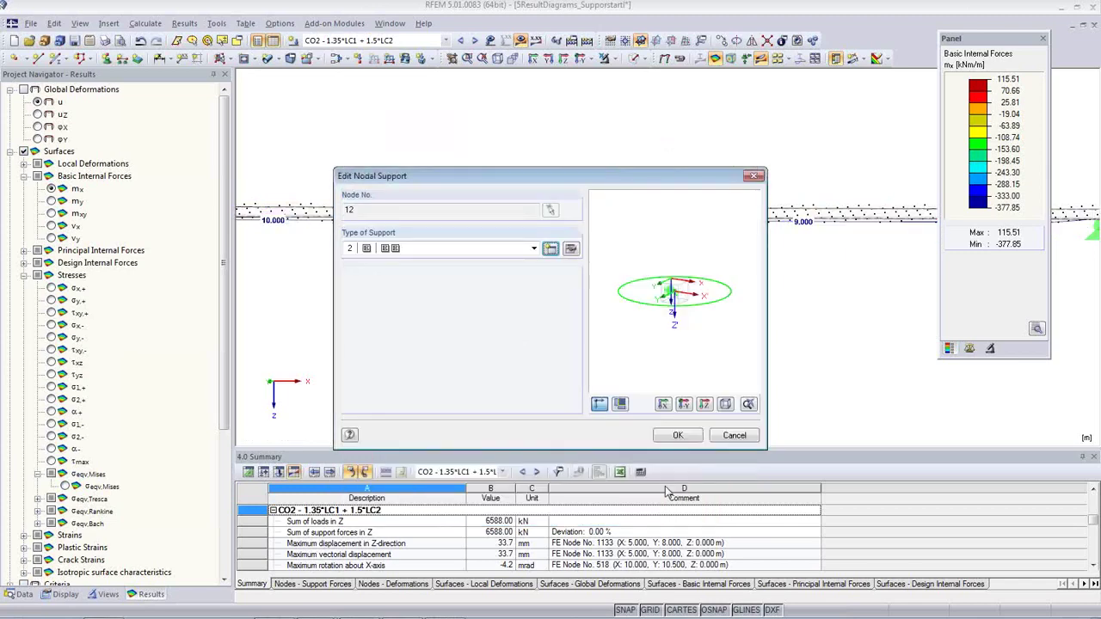
pyautogui.click(676, 436)
# Step: Recalculate load combination CO2 and display the mx results around the modified column support
pyautogui.keyDown('ctrl'); pyautogui.moveTo(567, 306); pyautogui.dragTo(554, 369, button='middle'); pyautogui.keyUp('ctrl')
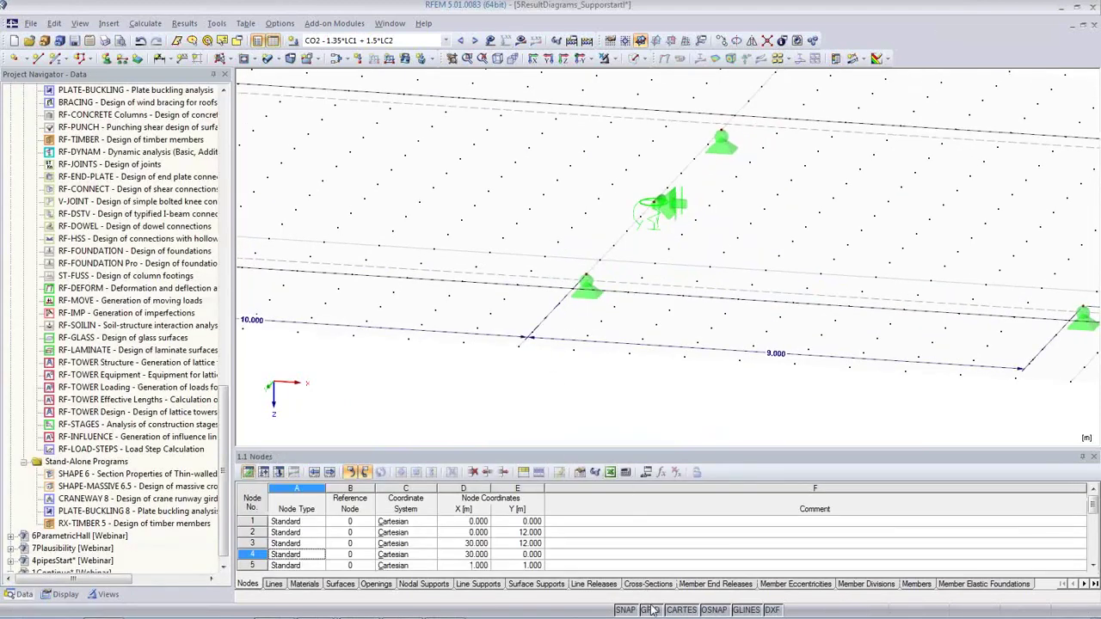
pyautogui.scroll(-2, 664, 211)
pyautogui.scroll(-2, 663, 211)
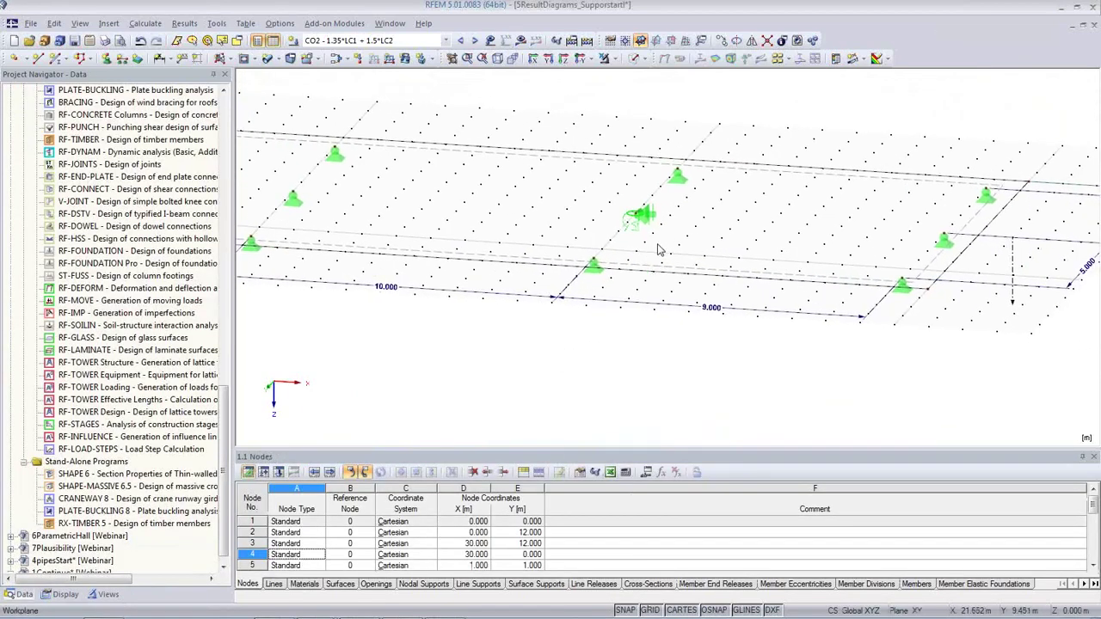
pyautogui.keyDown('ctrl'); pyautogui.moveTo(705, 287); pyautogui.dragTo(658, 318, button='middle'); pyautogui.keyUp('ctrl')
pyautogui.click(520, 40)
pyautogui.click(527, 344)
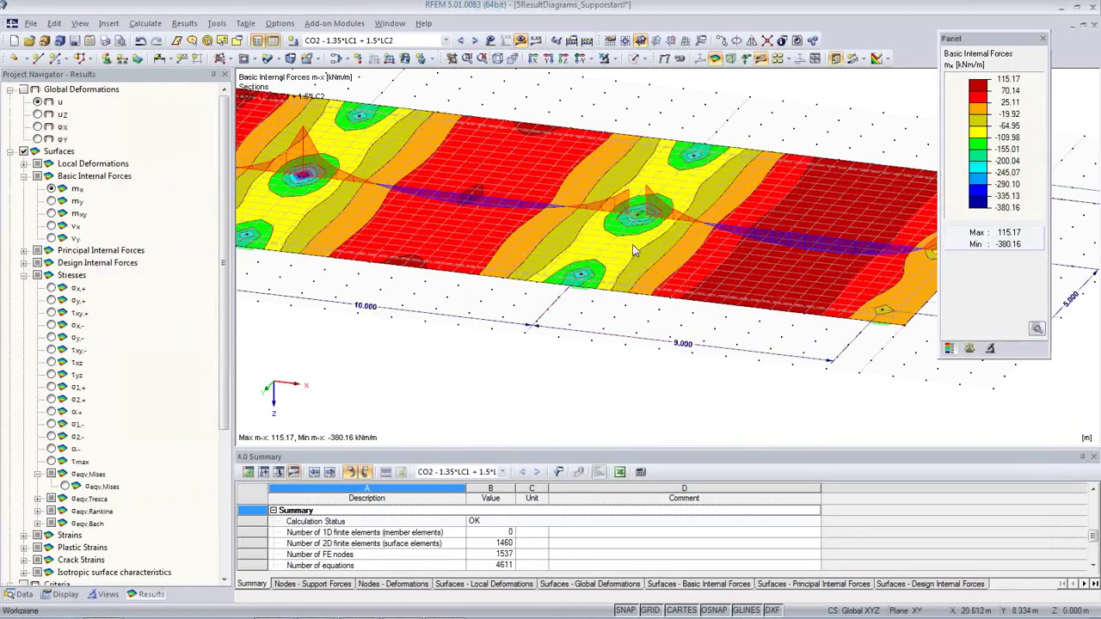
pyautogui.scroll(4, 660, 243)
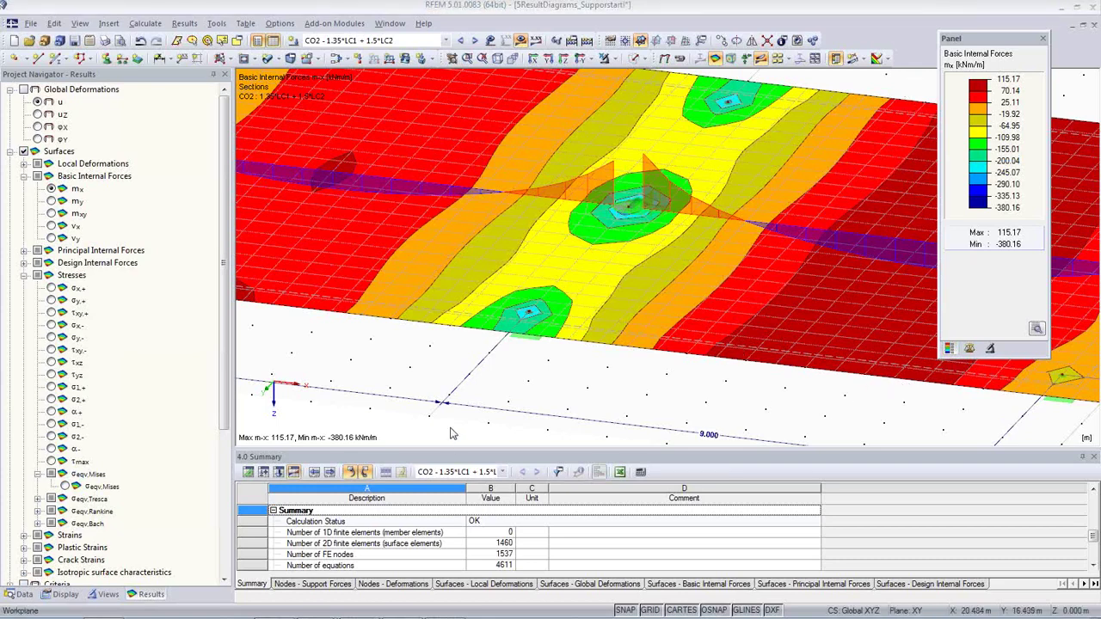
# Step: Calculate the reinforced concrete design case CA1 in the RF-CONCRETE Surfaces module and return to the model
pyautogui.click(446, 41)
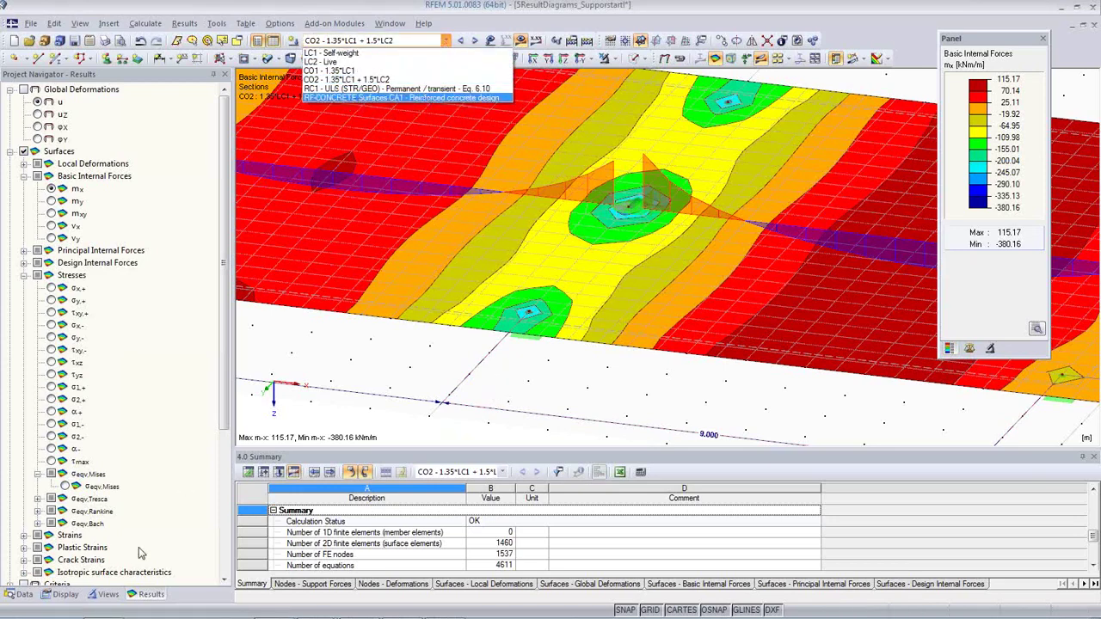
pyautogui.click(26, 598)
pyautogui.click(23, 597)
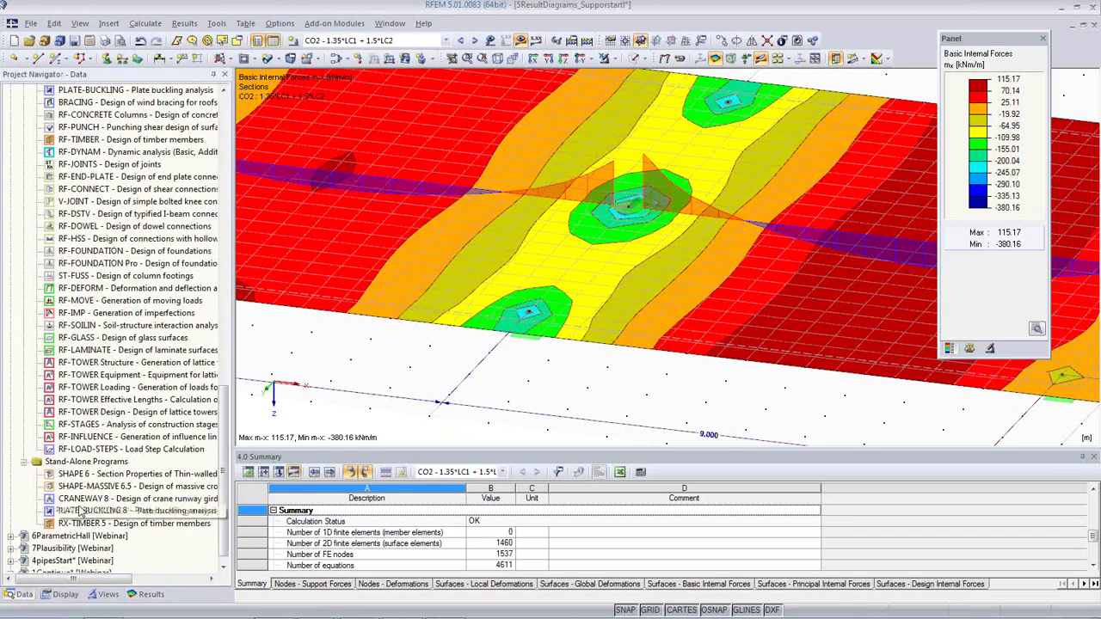
pyautogui.scroll(8, 86, 514)
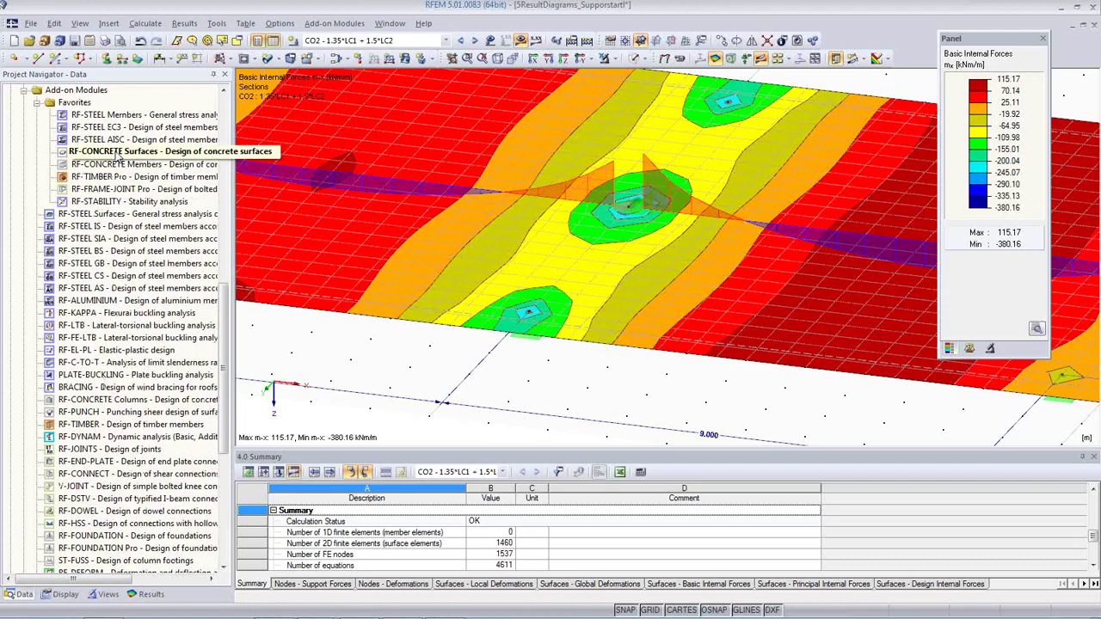
pyautogui.doubleClick(115, 151)
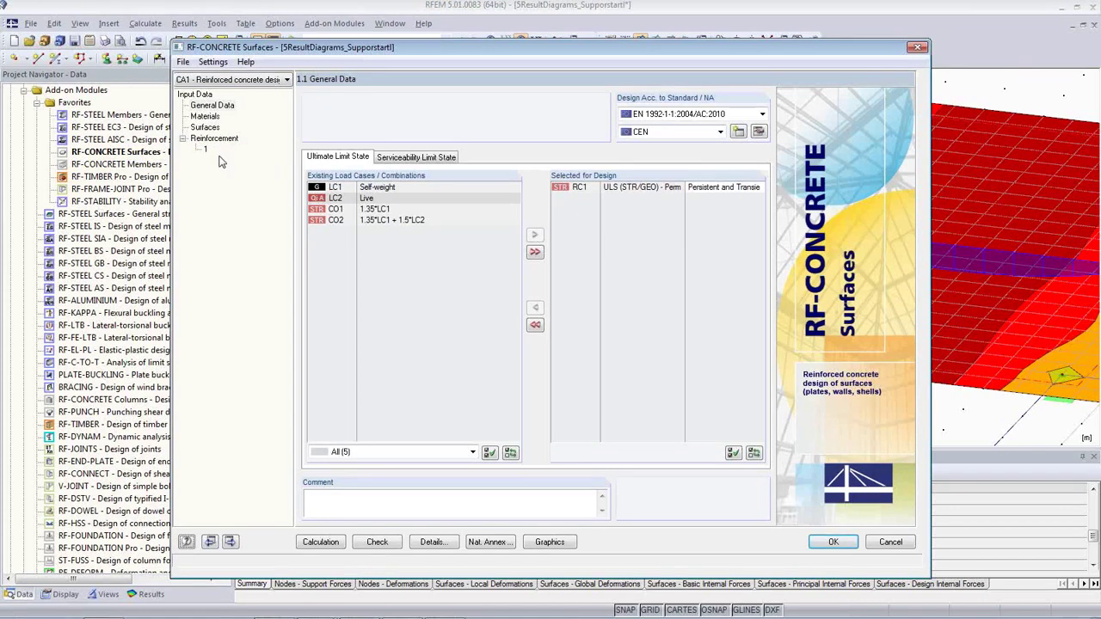
pyautogui.click(320, 542)
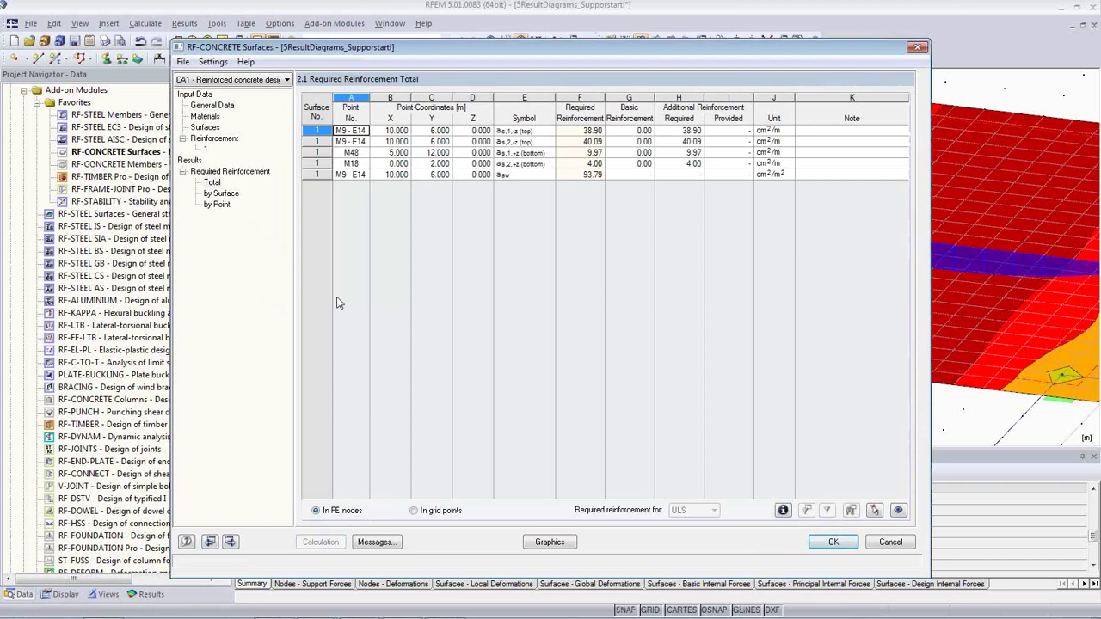
pyautogui.click(833, 543)
# Step: Display the RF-CONCRETE Surfaces CA1 required reinforcement with the isobands turned off, leaving only the section diagrams
pyautogui.click(430, 41)
pyautogui.click(426, 97)
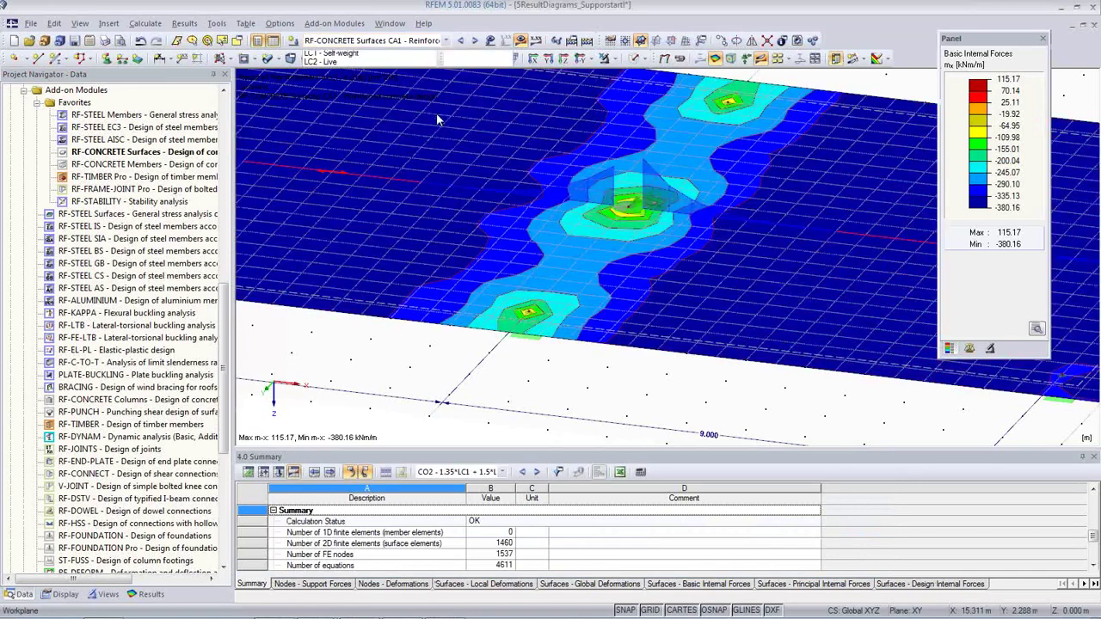
pyautogui.moveTo(609, 370); pyautogui.dragTo(637, 413, button='middle')
pyautogui.click(887, 60)
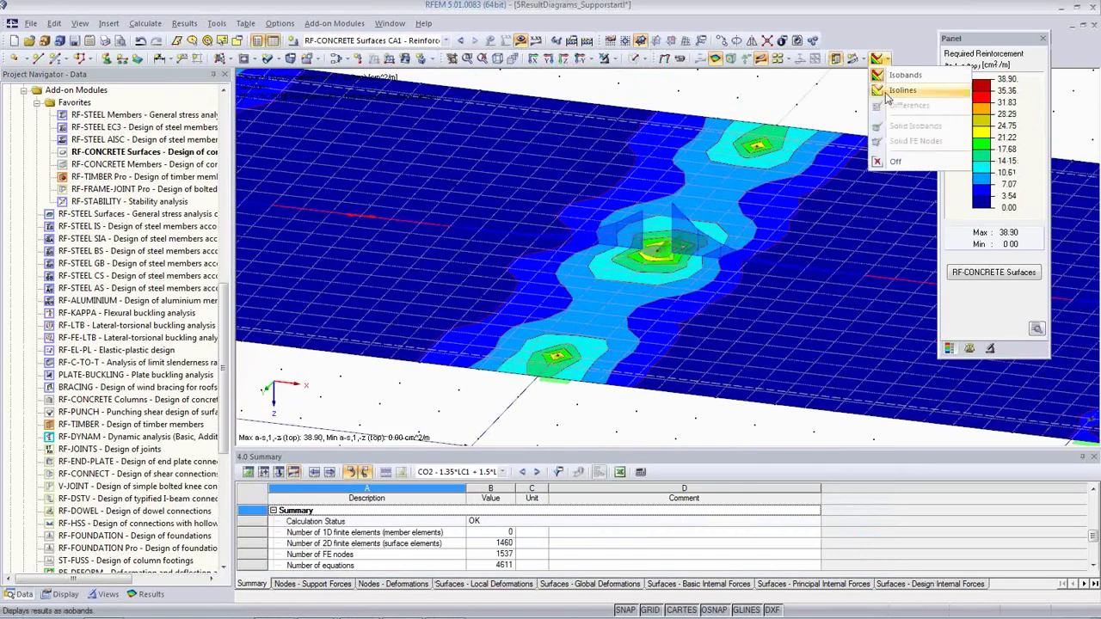
pyautogui.click(876, 166)
pyautogui.keyDown('ctrl'); pyautogui.moveTo(598, 347); pyautogui.dragTo(654, 301, button='middle'); pyautogui.keyUp('ctrl')
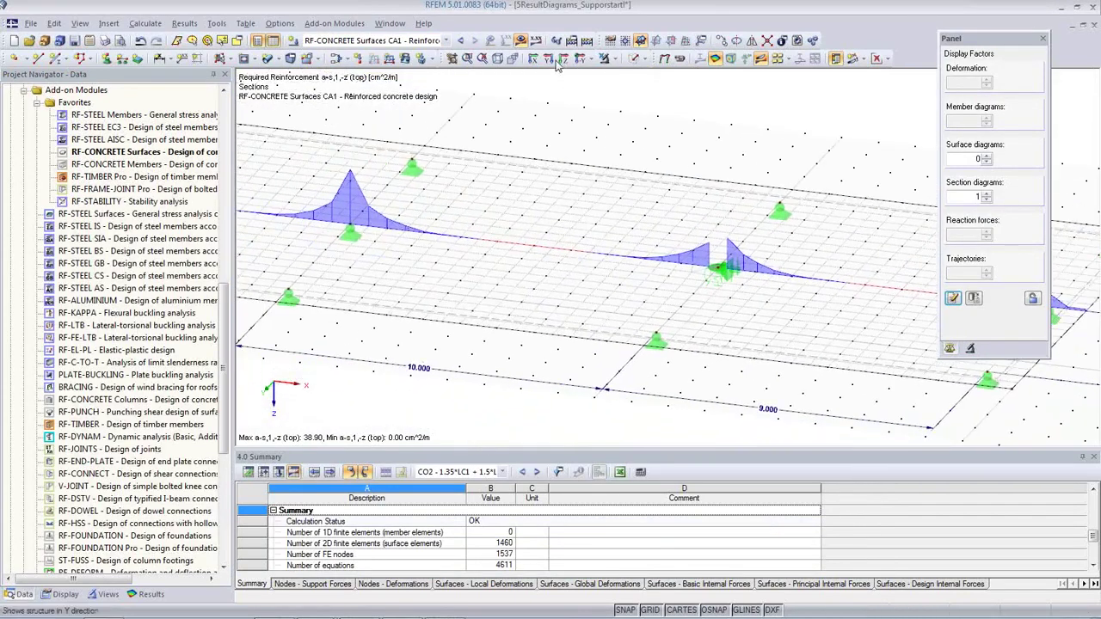
# Step: Compare the required top reinforcement values in the section diagrams at the two inner midline supports
pyautogui.scroll(1, 356, 175)
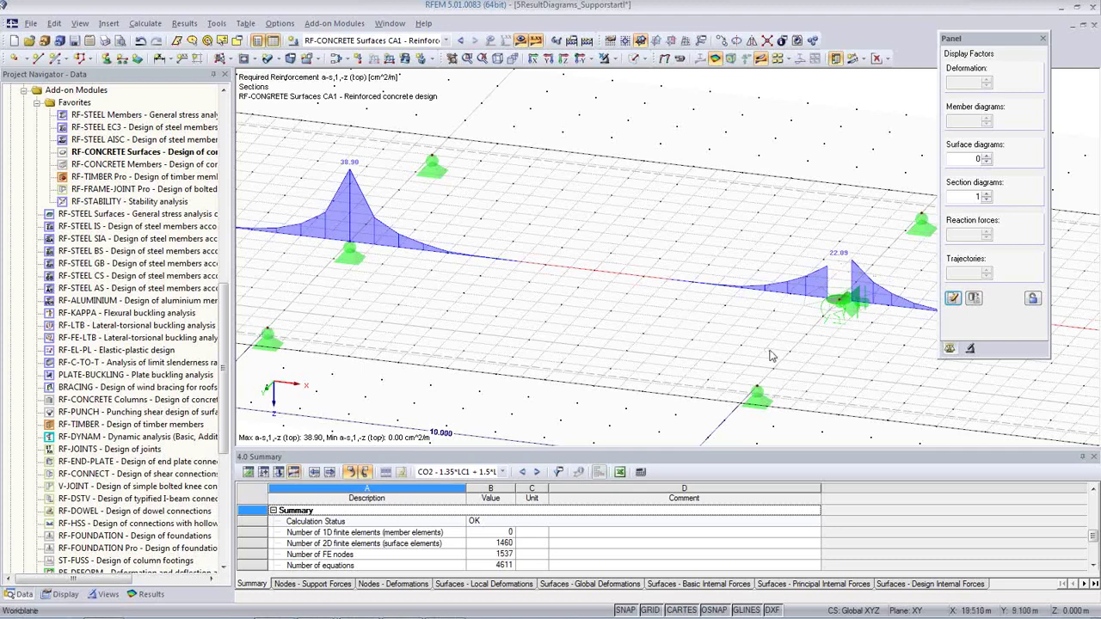
pyautogui.moveTo(827, 328); pyautogui.dragTo(724, 273, button='middle')
pyautogui.scroll(1, 730, 253)
pyautogui.scroll(1, 731, 258)
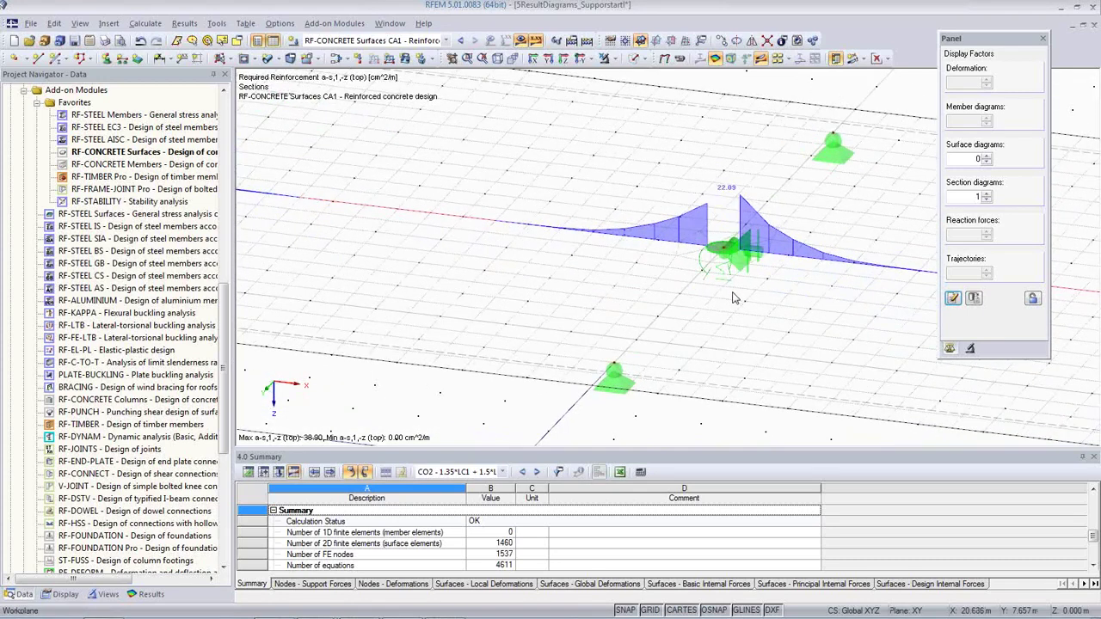
pyautogui.scroll(-3, 700, 314)
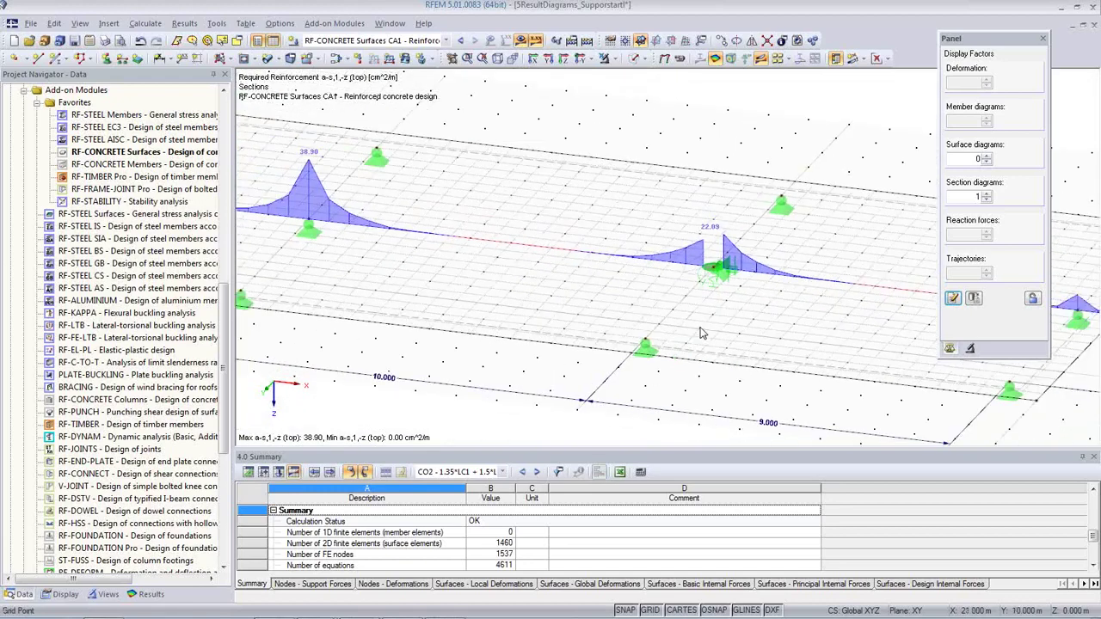
pyautogui.moveTo(563, 318); pyautogui.dragTo(617, 308, button='middle')
pyautogui.scroll(-1, 618, 308)
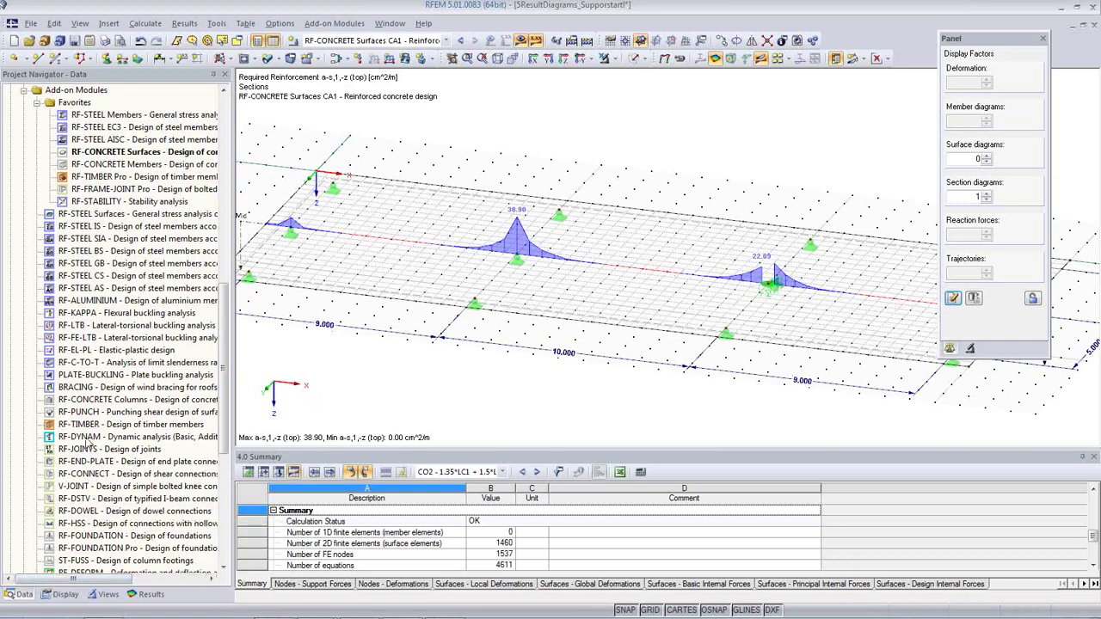
# Step: Start a new average region described as Reg 1 and assign it to slab surface 1
pyautogui.scroll(3, 84, 398)
pyautogui.scroll(3, 83, 400)
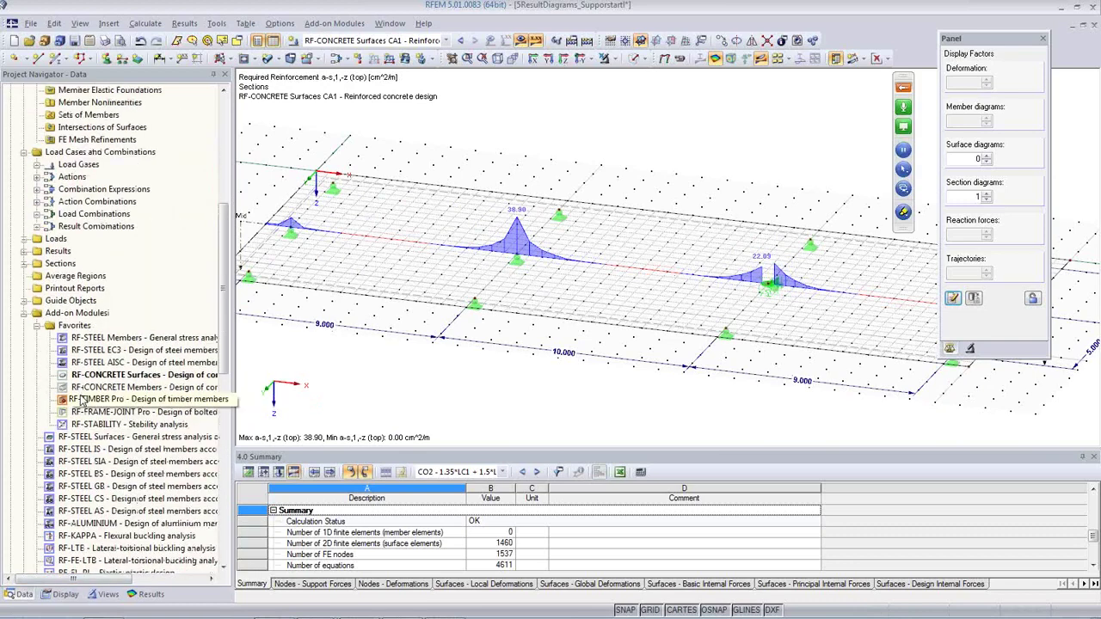
pyautogui.click(82, 277)
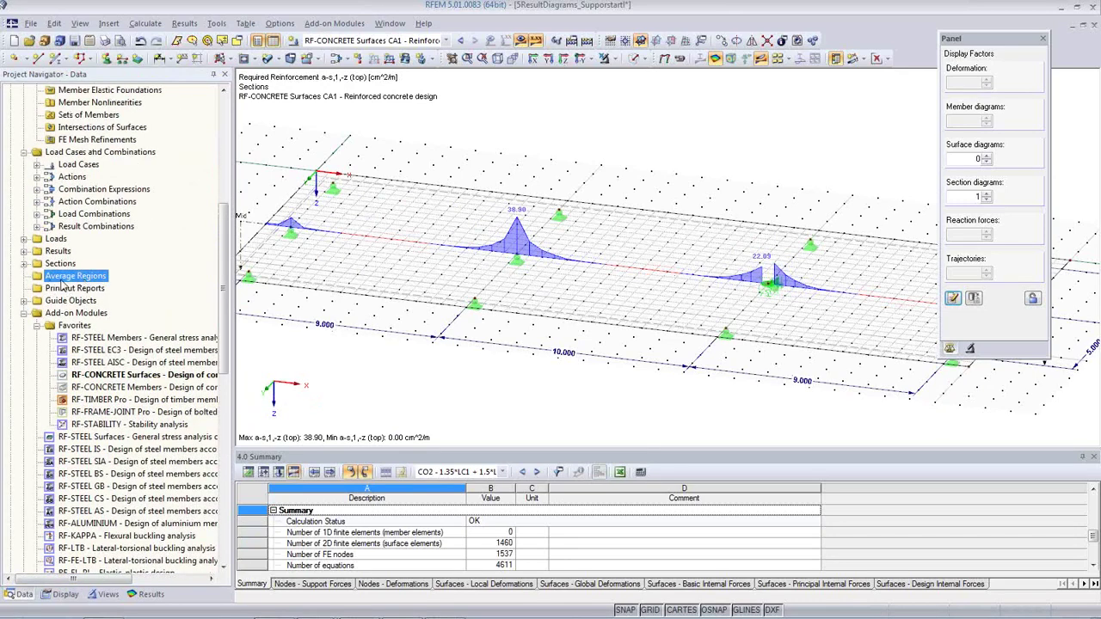
pyautogui.rightClick(67, 284)
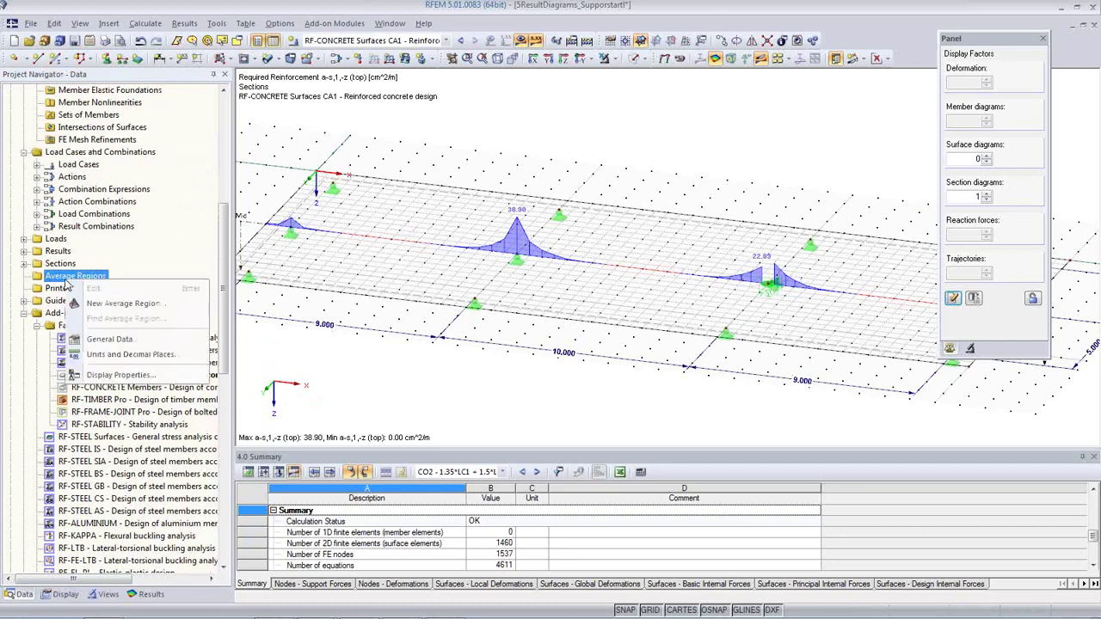
pyautogui.click(123, 305)
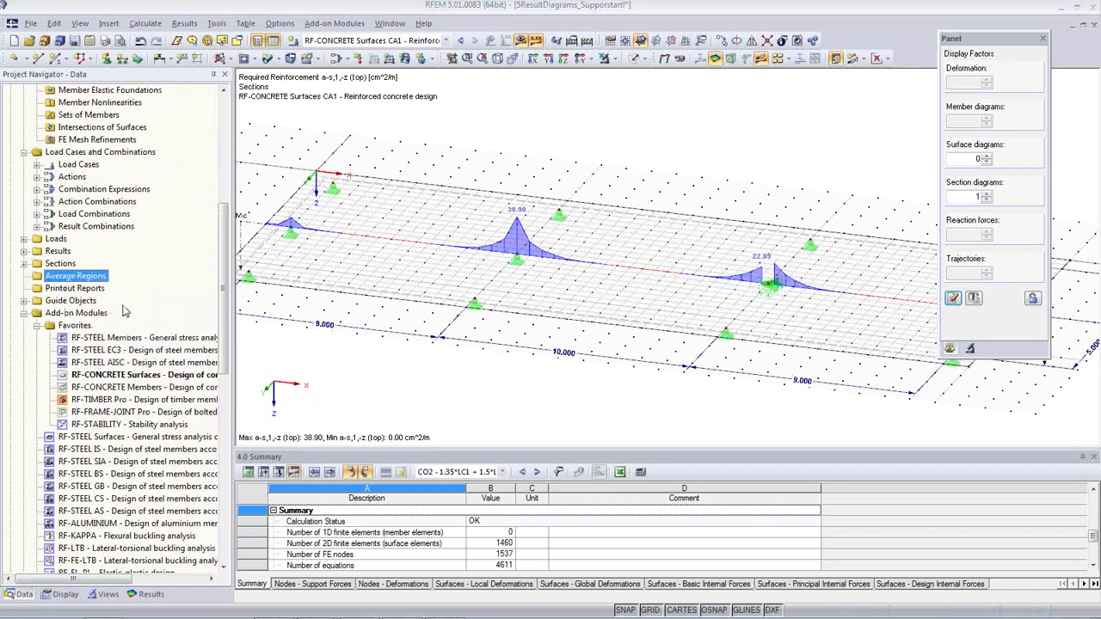
pyautogui.click(377, 144)
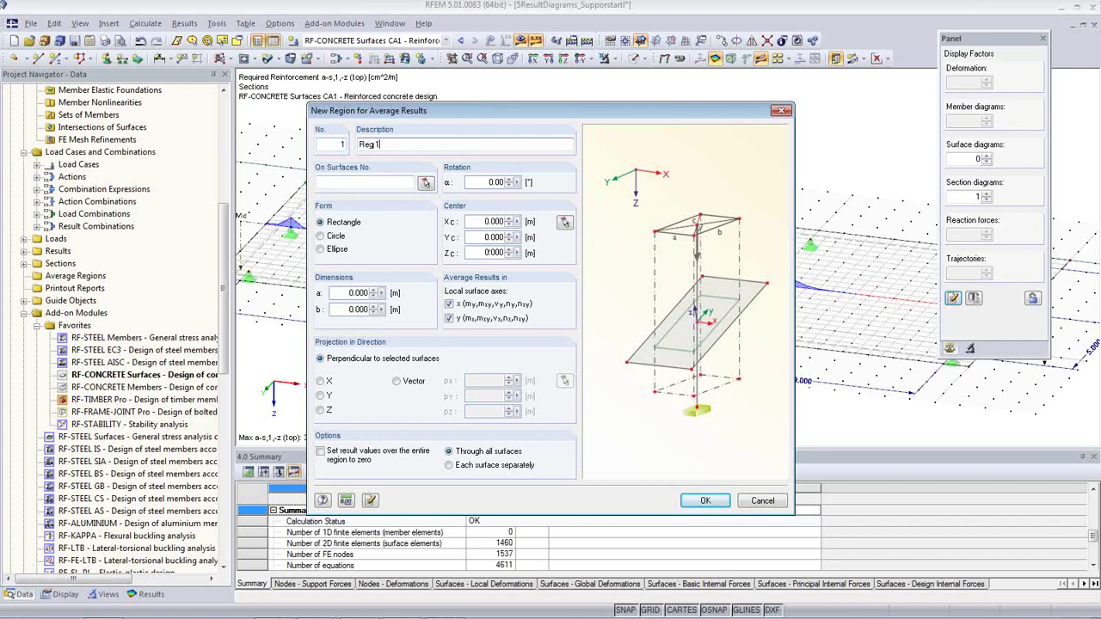
pyautogui.click(426, 184)
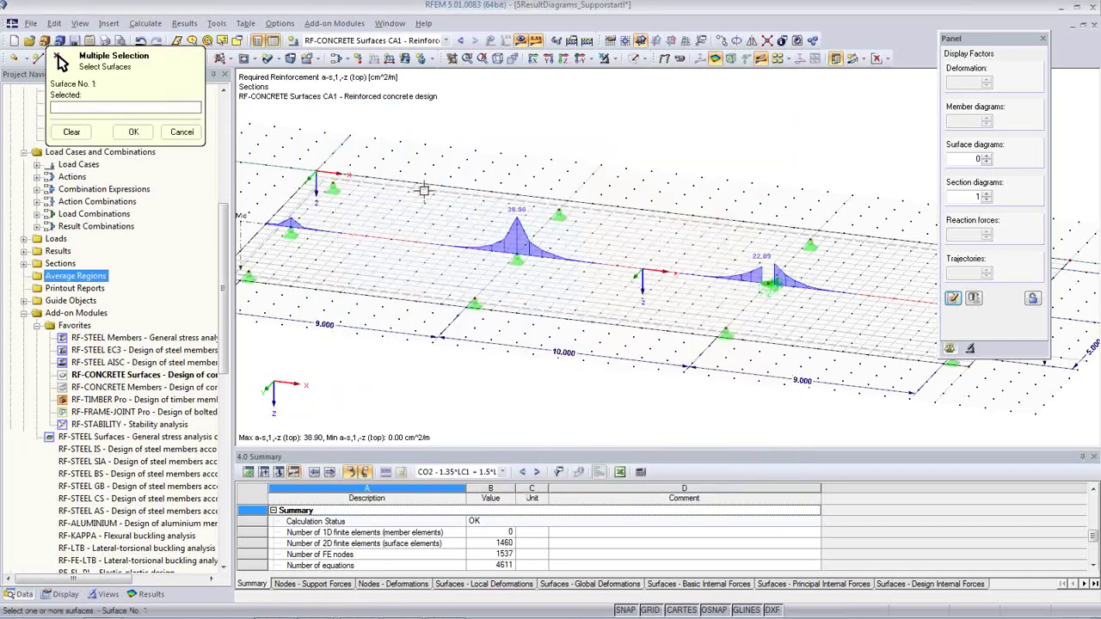
pyautogui.click(423, 190)
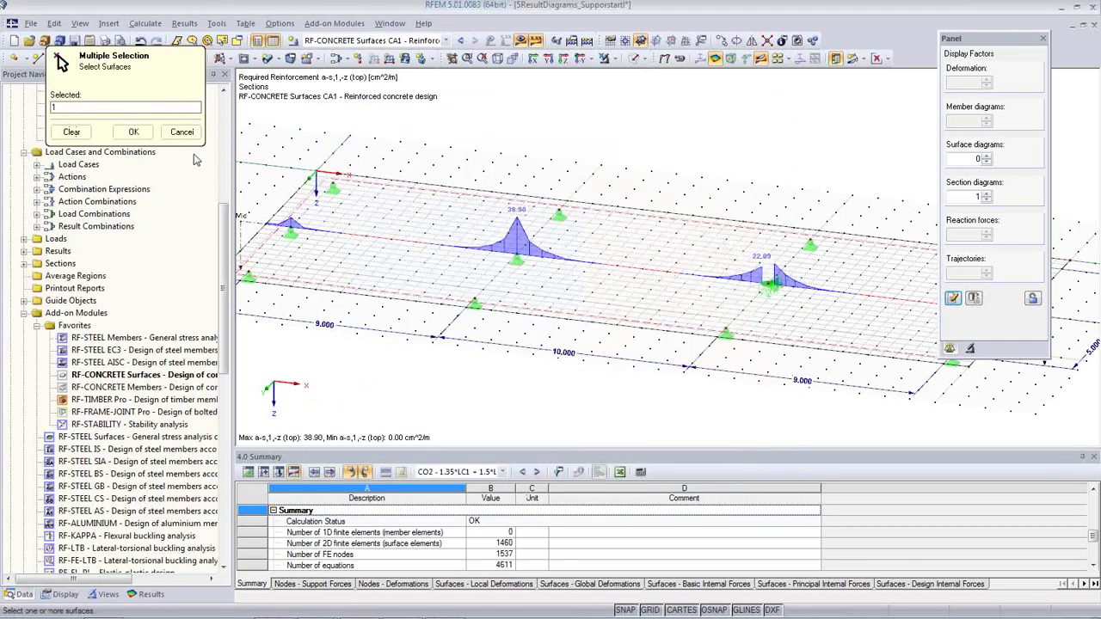
pyautogui.click(134, 133)
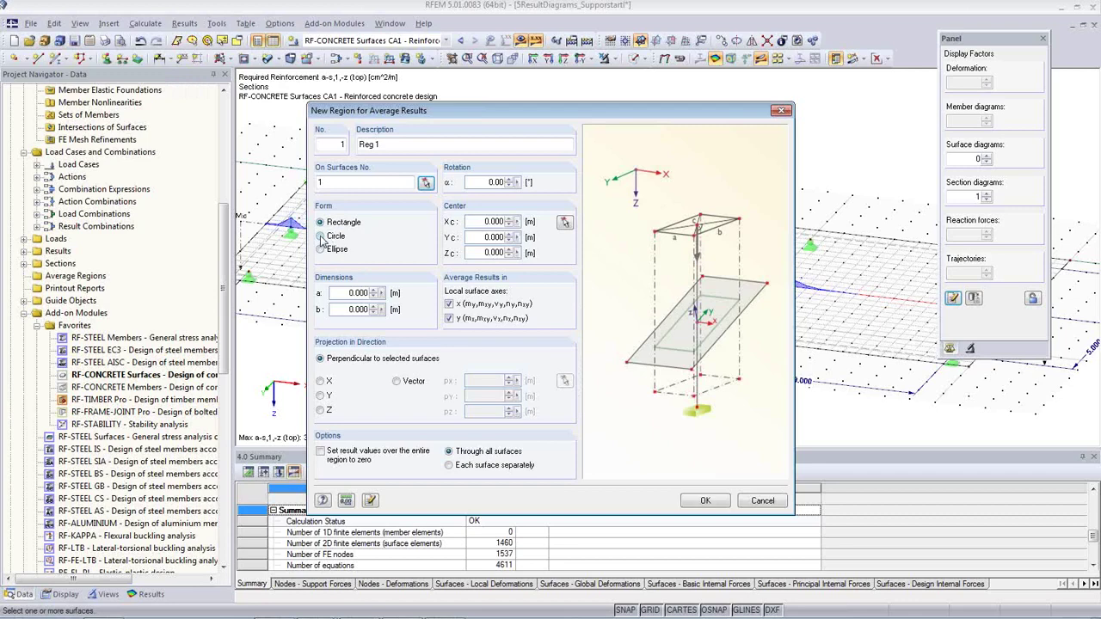
# Step: Define the average region as a circle of radius 0.6 m centred on the left inner midline support at X 10, Y 6, and create it
pyautogui.click(320, 236)
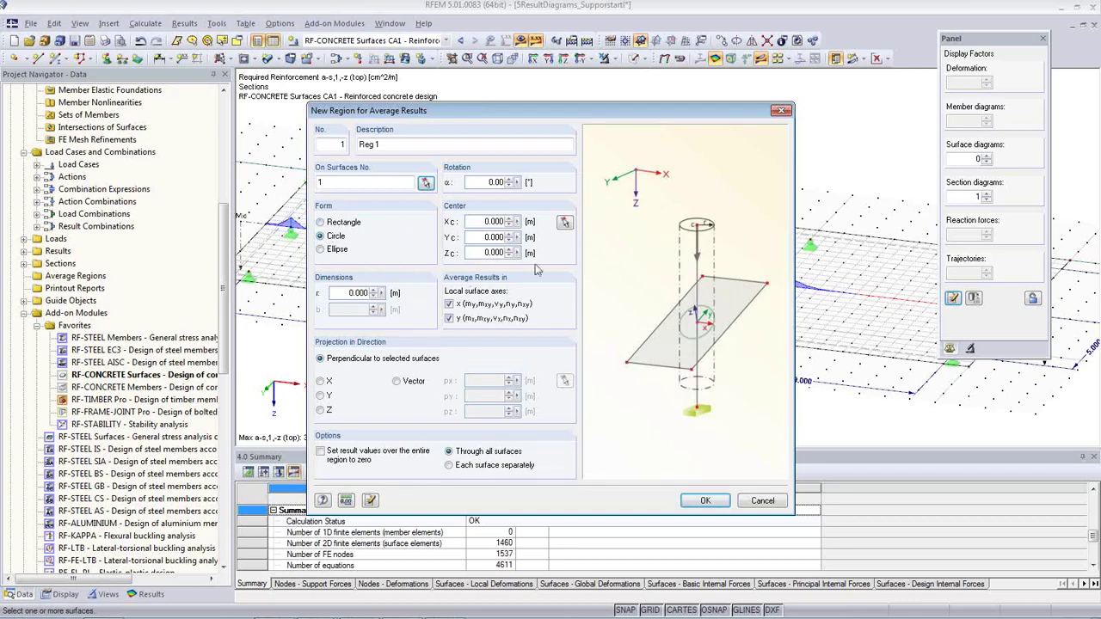
pyautogui.click(562, 222)
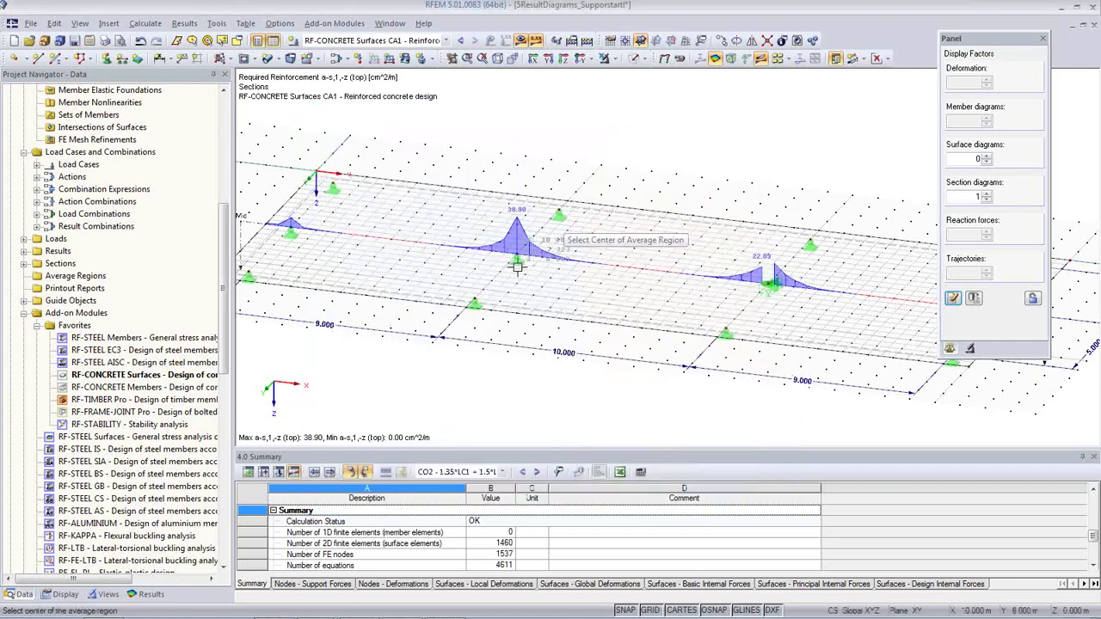
pyautogui.click(516, 256)
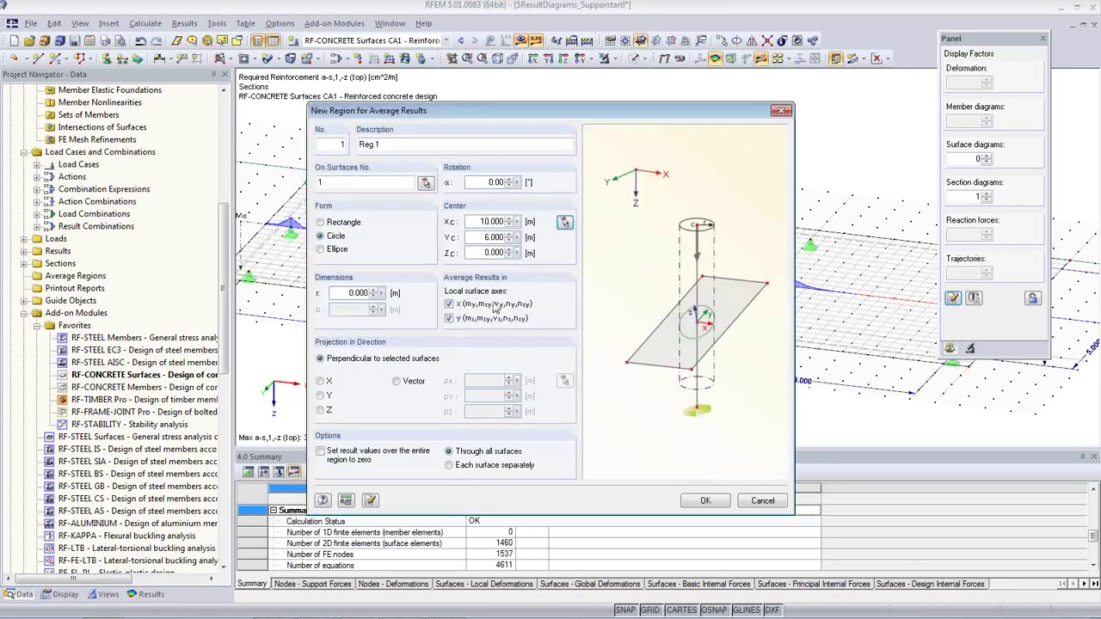
pyautogui.doubleClick(351, 293)
pyautogui.write('0.6')
pyautogui.click(704, 501)
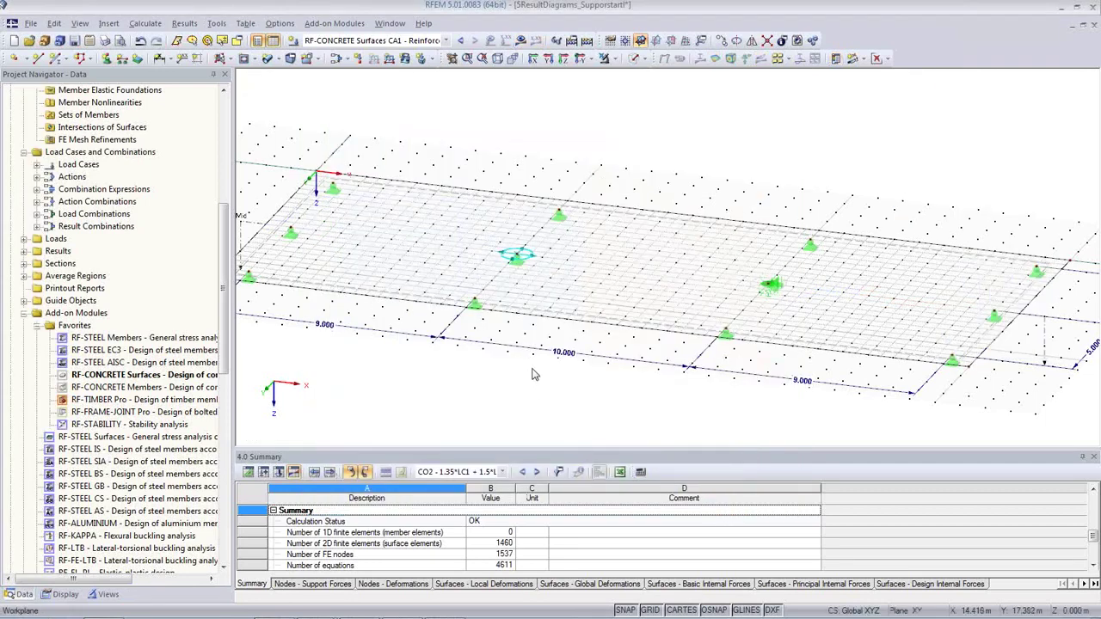
# Step: Recalculate the RF-CONCRETE Surfaces CA1 results with the average region and display the required reinforcement a-s,2,-z (top)
pyautogui.moveTo(564, 364); pyautogui.dragTo(552, 346, button='middle')
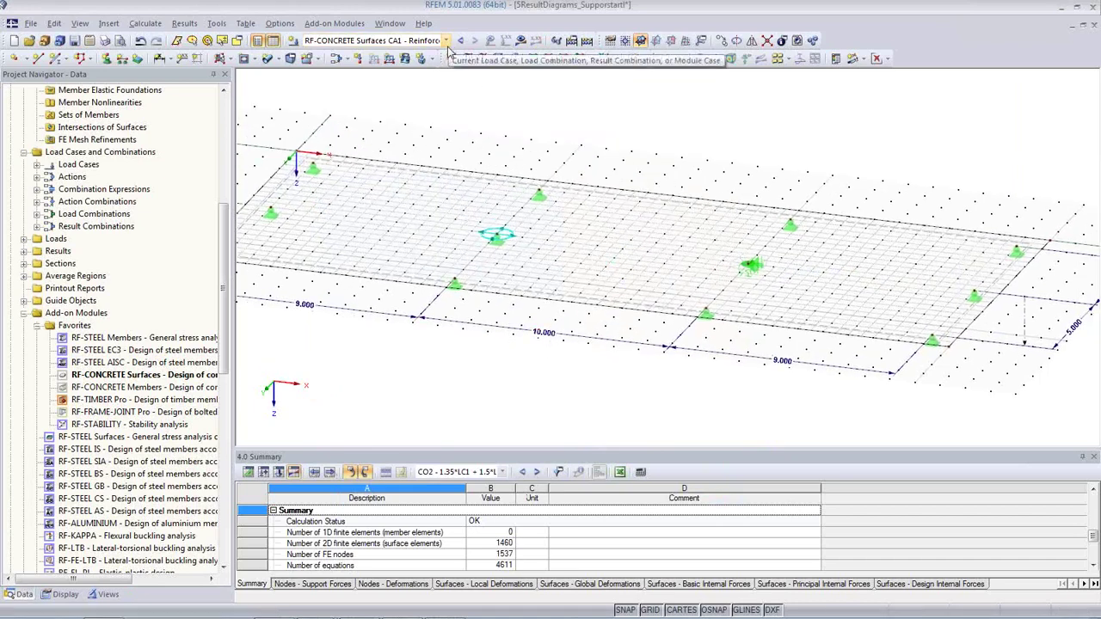
pyautogui.click(520, 41)
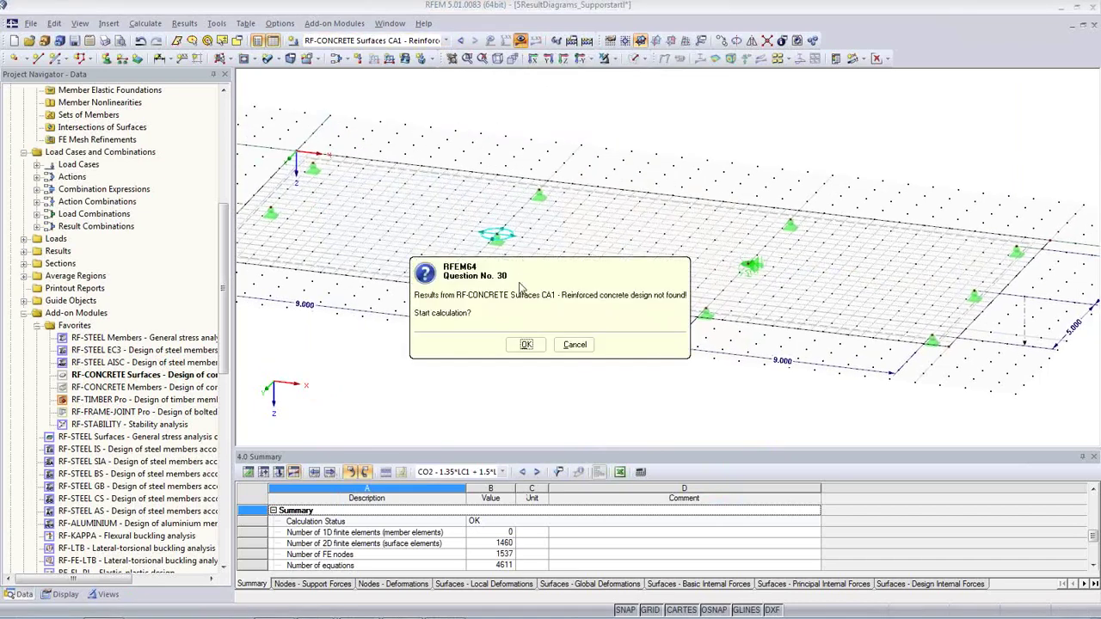
pyautogui.click(526, 344)
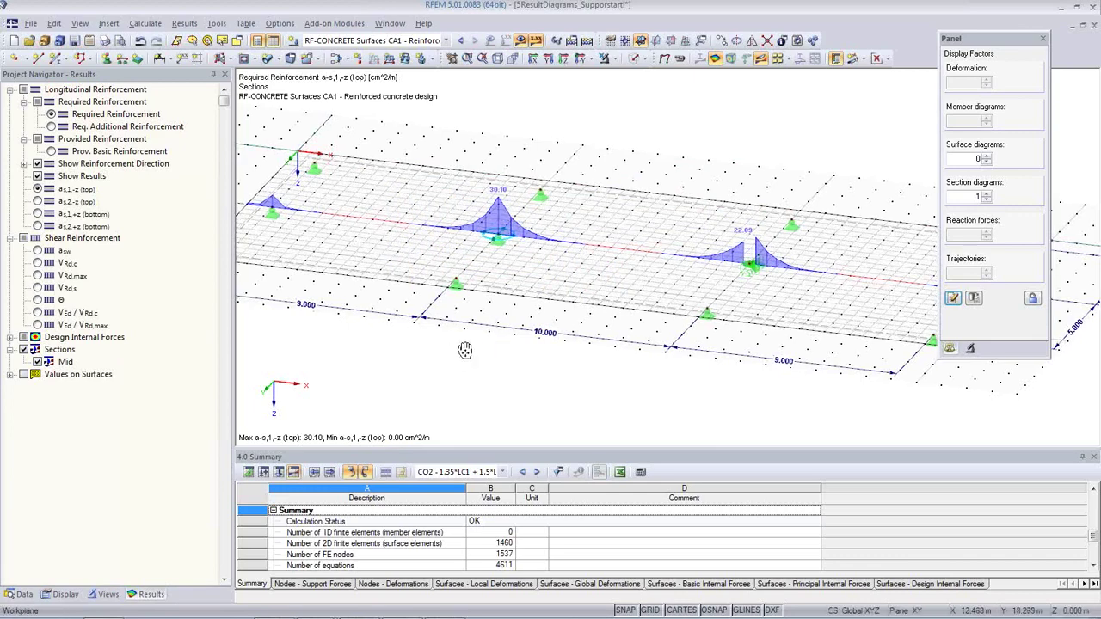
pyautogui.moveTo(478, 359); pyautogui.dragTo(507, 363, button='middle')
pyautogui.scroll(-1, 508, 363)
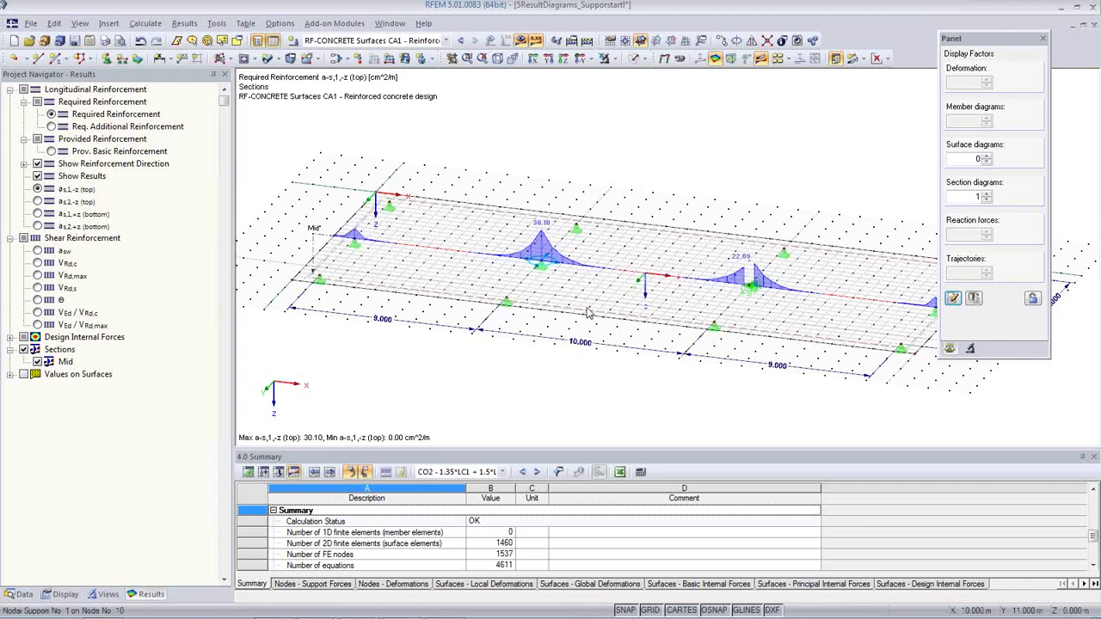
pyautogui.click(37, 202)
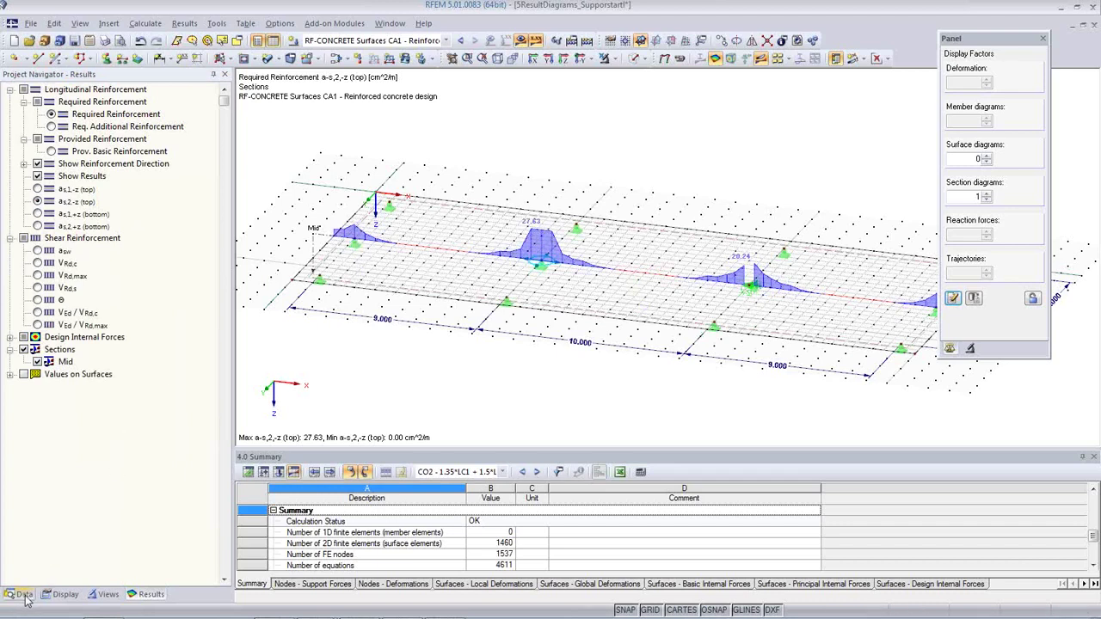
pyautogui.moveTo(408, 353); pyautogui.dragTo(400, 321, button='middle')
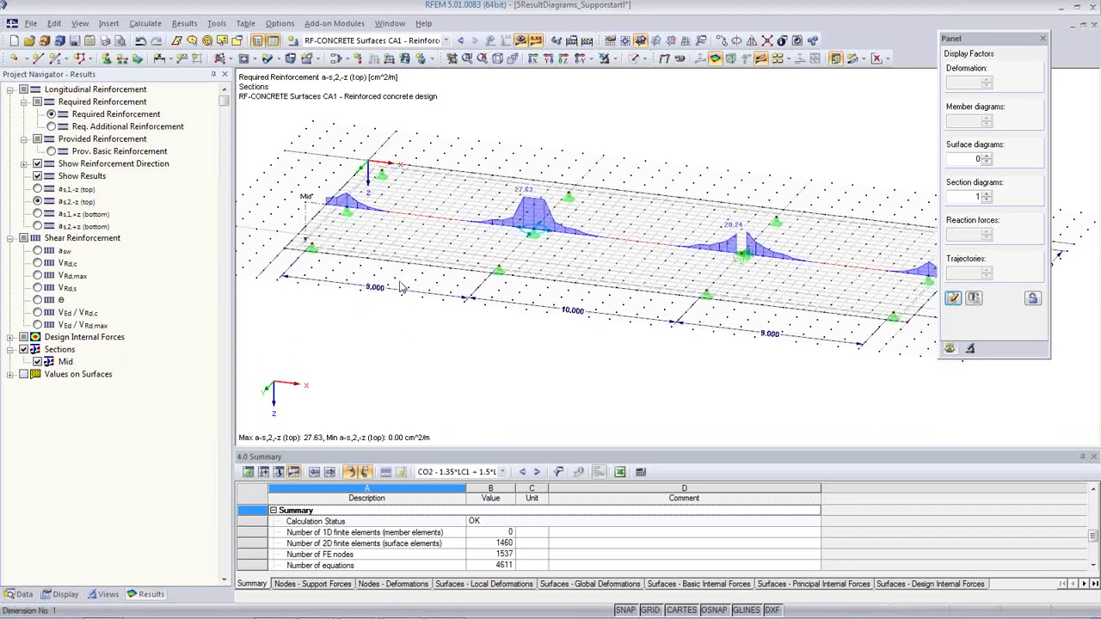
# Step: Display the mx section diagrams for load combination CO2 and reduce the section diagram factor to 0.5
pyautogui.click(446, 41)
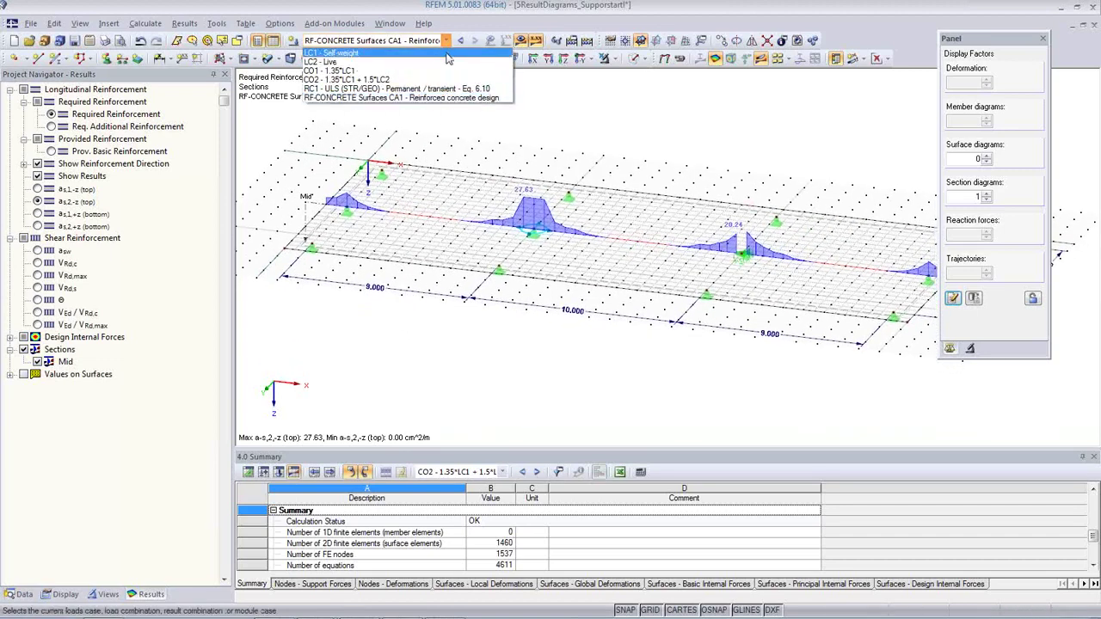
pyautogui.click(447, 79)
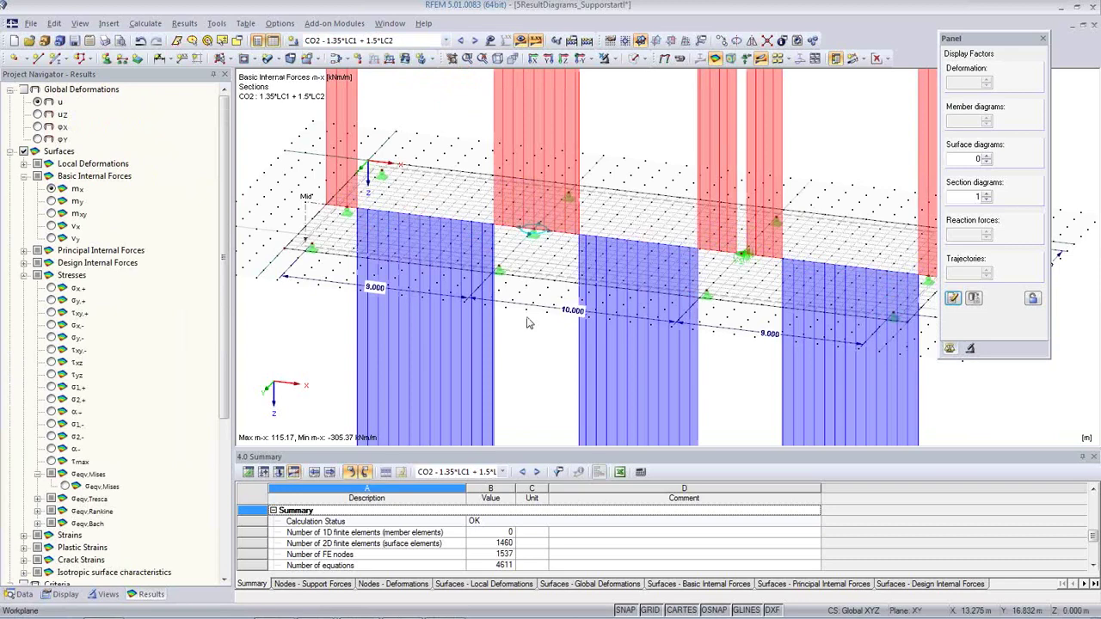
pyautogui.scroll(-3, 528, 322)
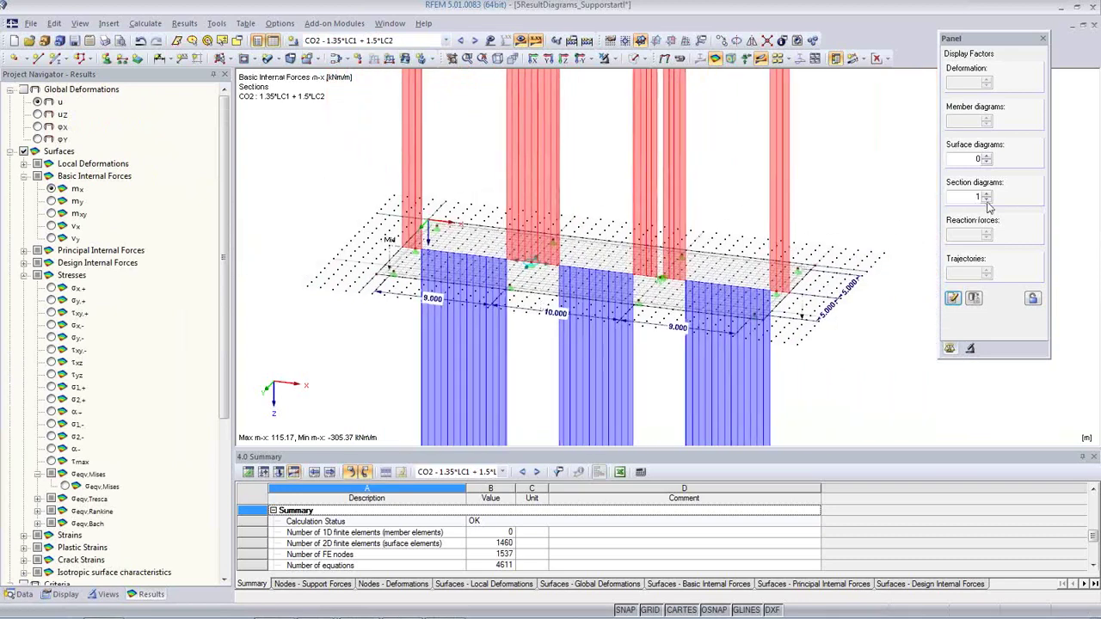
pyautogui.click(986, 200)
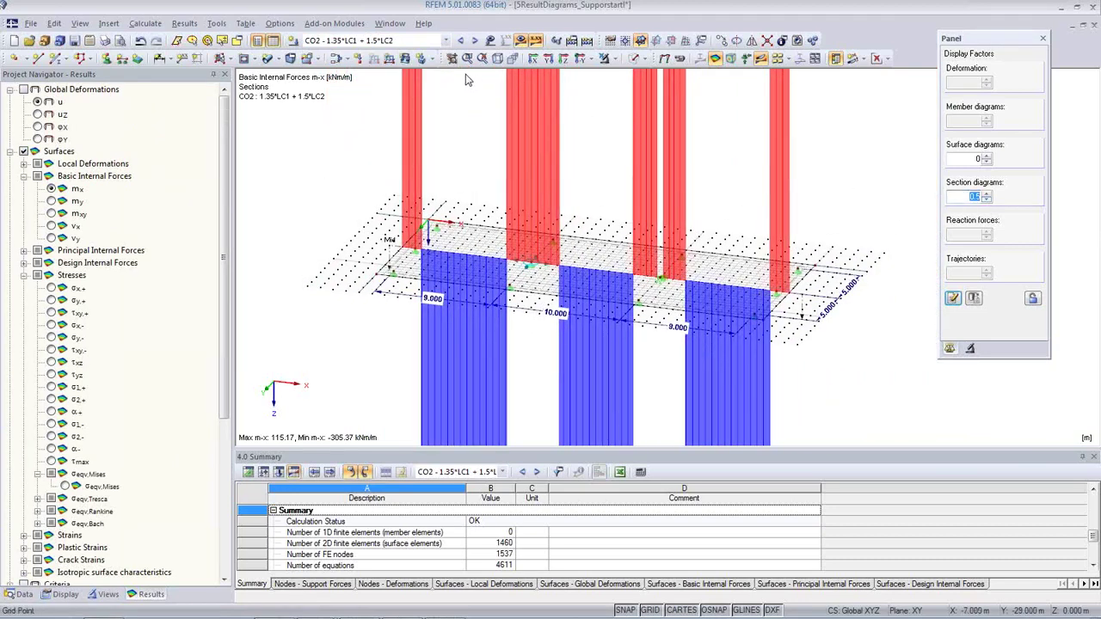
# Step: Switch to load combination CO1 and display the Sigma-x,+ stresses in the section diagrams
pyautogui.click(461, 41)
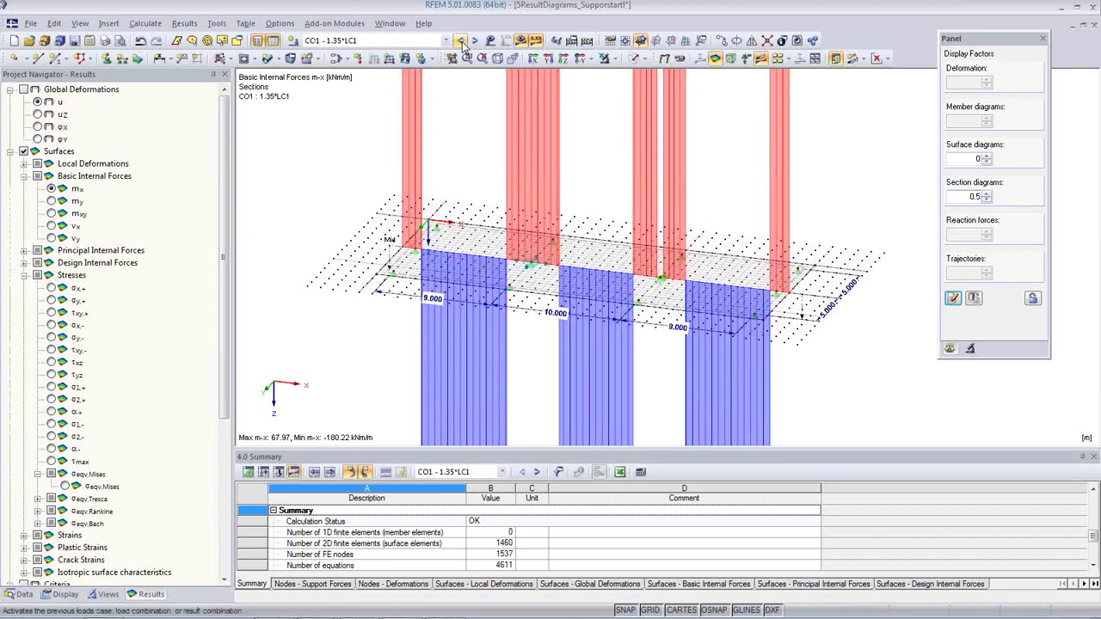
pyautogui.click(21, 594)
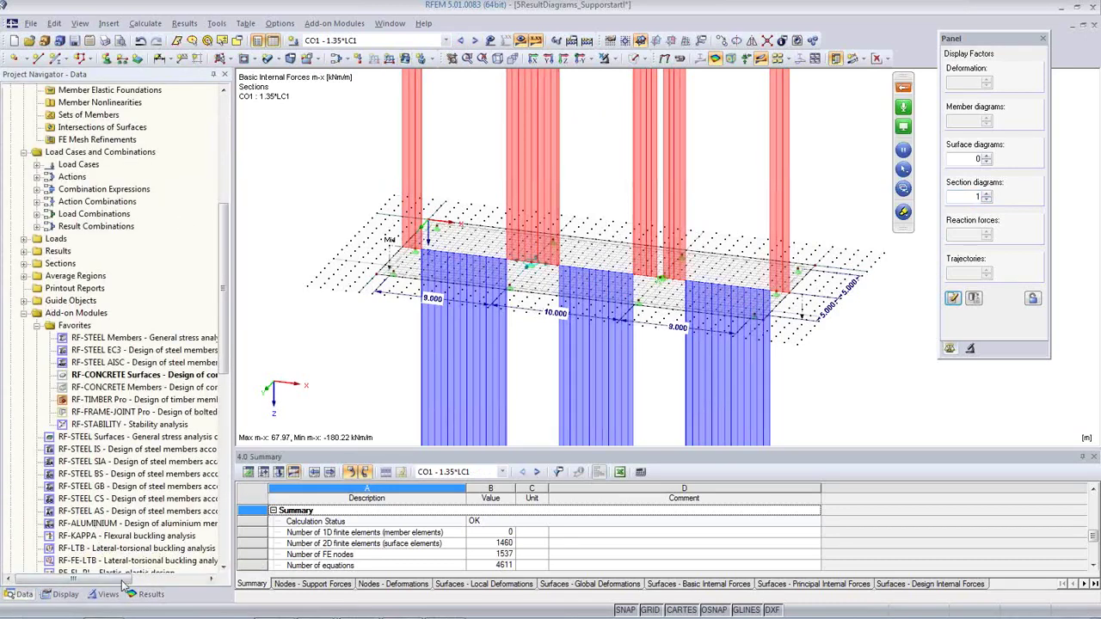
pyautogui.click(146, 595)
pyautogui.scroll(-5, 86, 392)
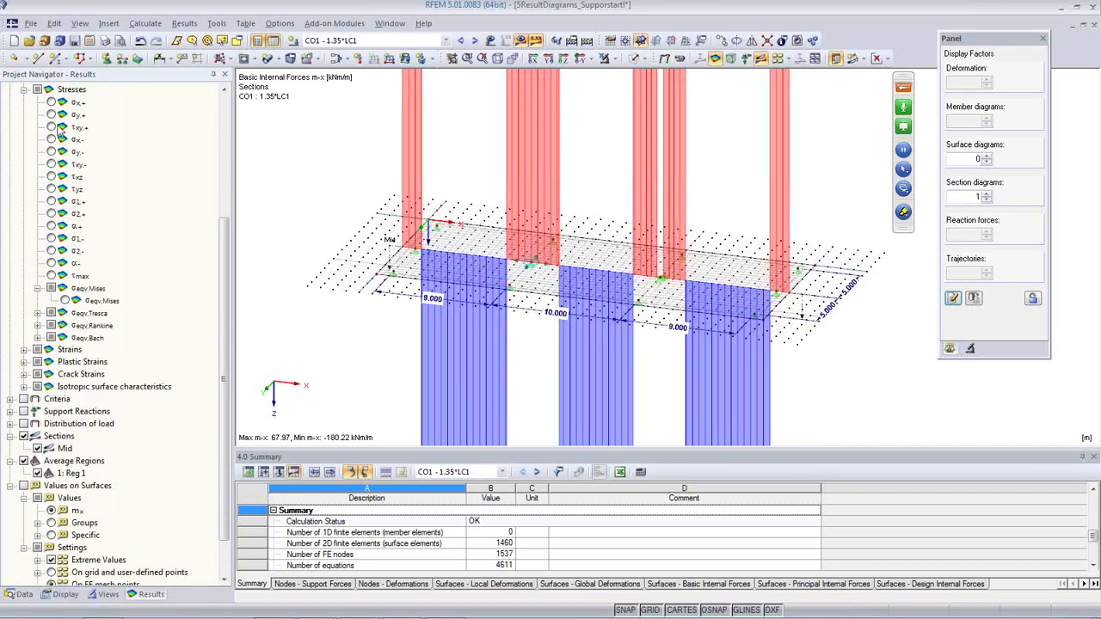
pyautogui.click(51, 102)
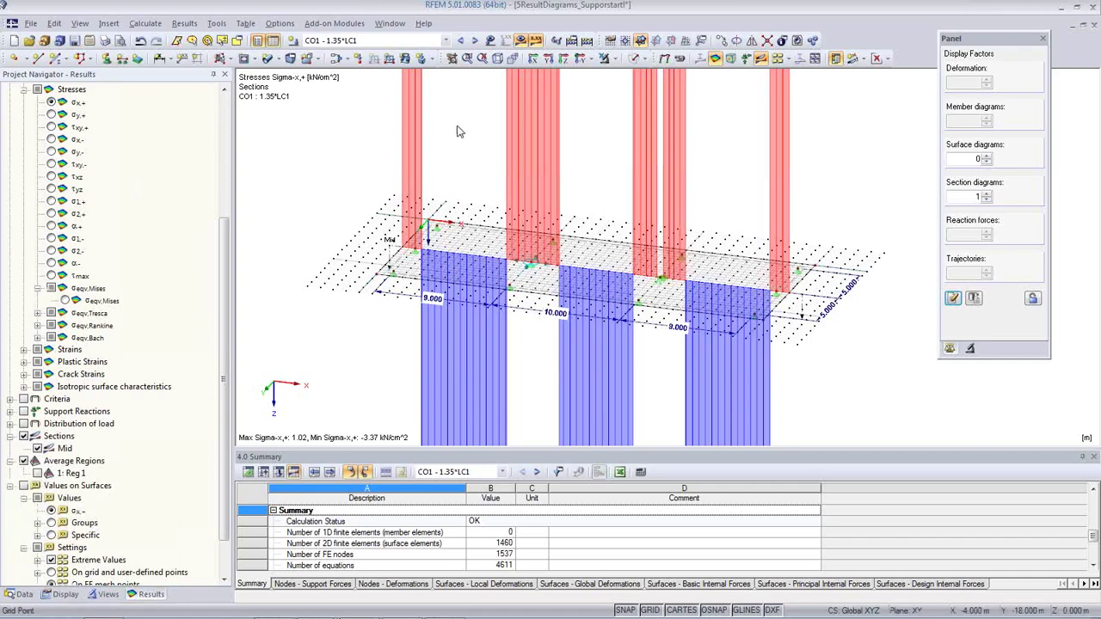
# Step: Return to the required reinforcement results of RF-CONCRETE Surfaces CA1
pyautogui.click(445, 41)
pyautogui.click(422, 98)
pyautogui.press('Up')
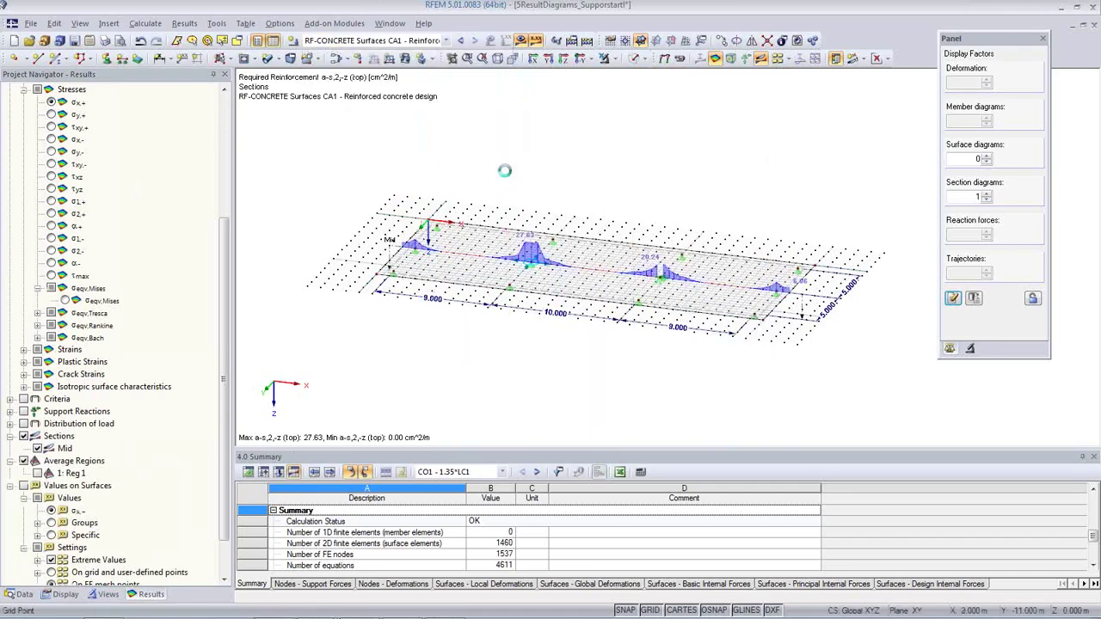
# Step: Switch to load case LC1 - Self-weight and run the calculation again for the whole model
pyautogui.click(456, 41)
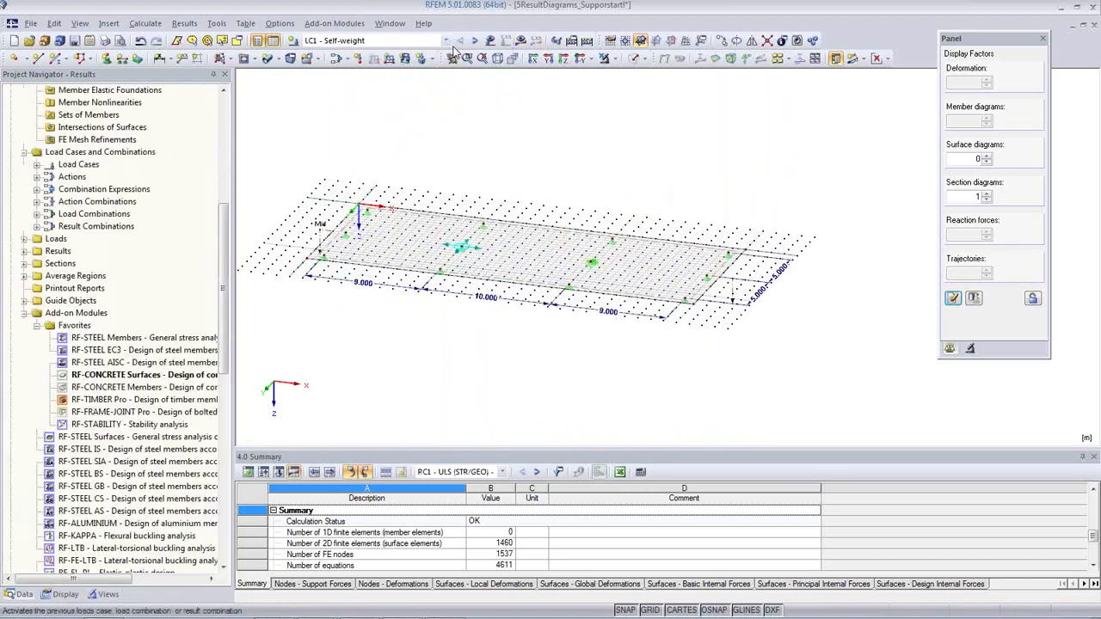
pyautogui.moveTo(544, 204); pyautogui.dragTo(612, 202, button='middle')
pyautogui.scroll(2, 590, 252)
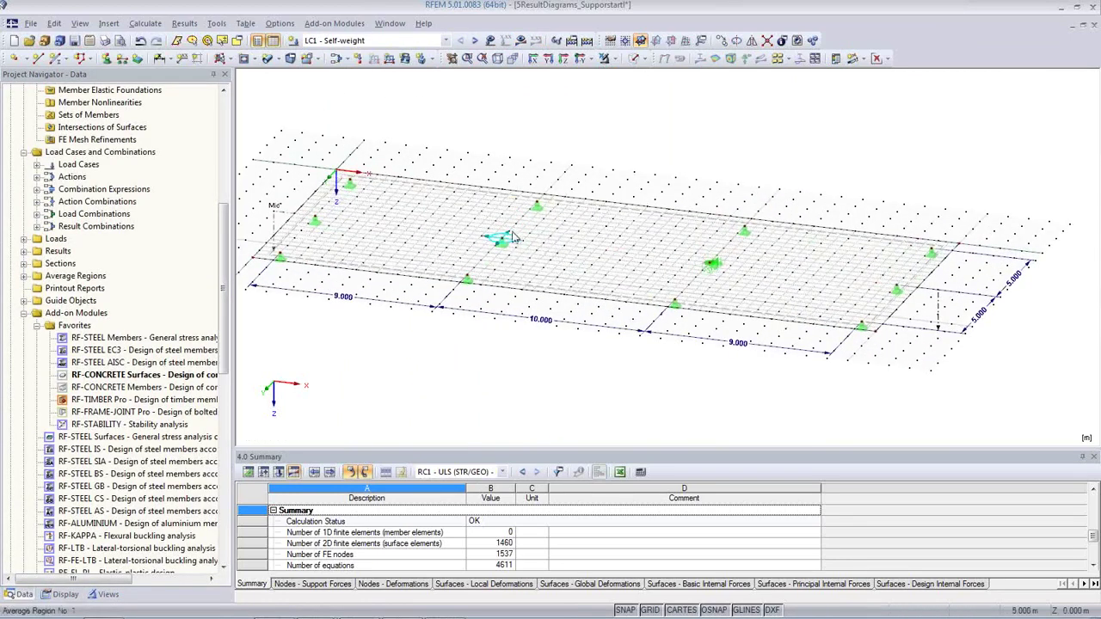
pyautogui.click(145, 23)
pyautogui.click(168, 39)
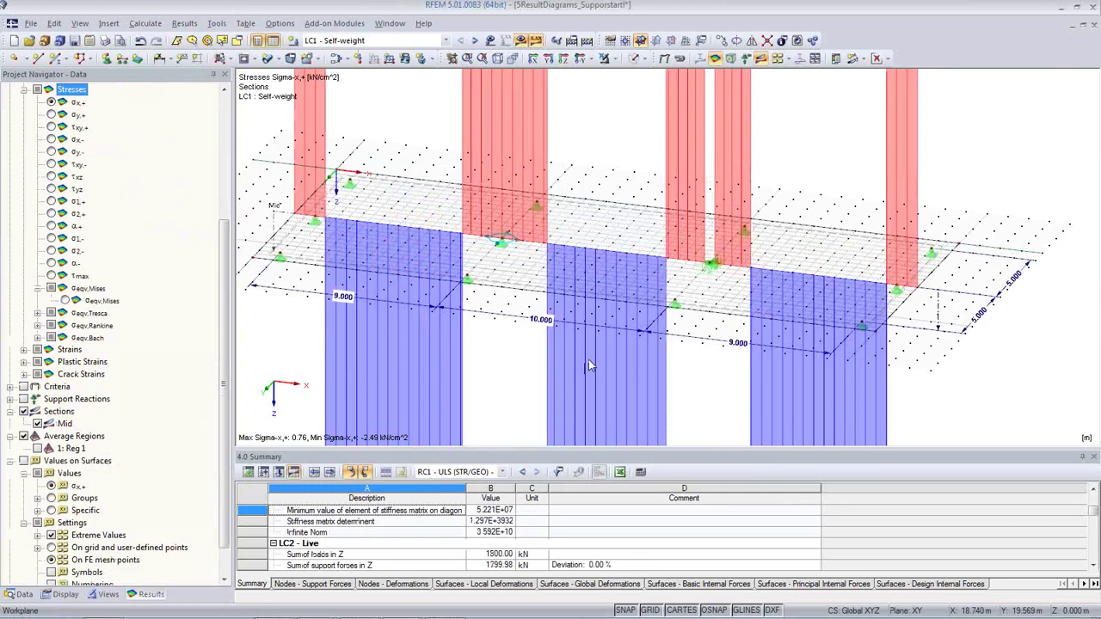
# Step: Set the section diagram display factor to 0 and inspect the stress value at the support inside the circular average region
pyautogui.scroll(-1, 548, 339)
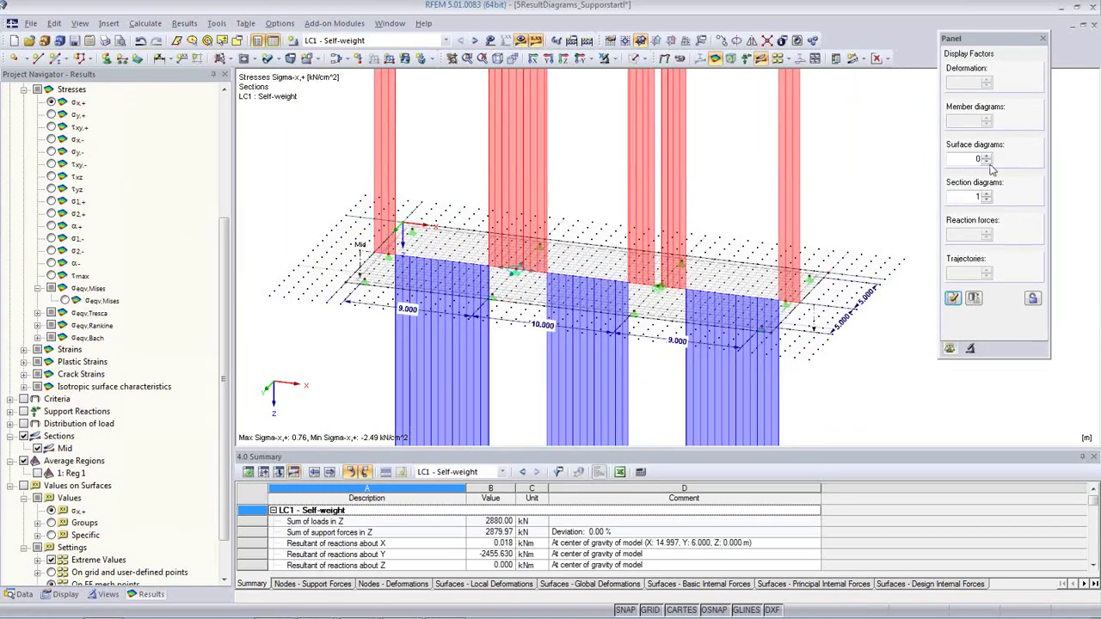
pyautogui.click(977, 198)
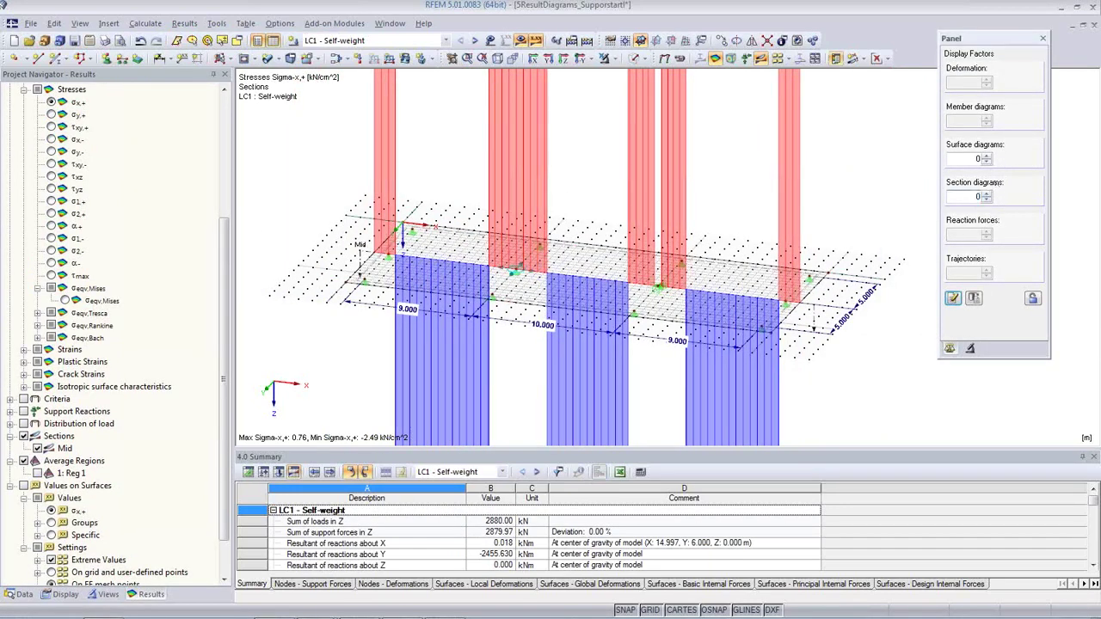
pyautogui.click(953, 298)
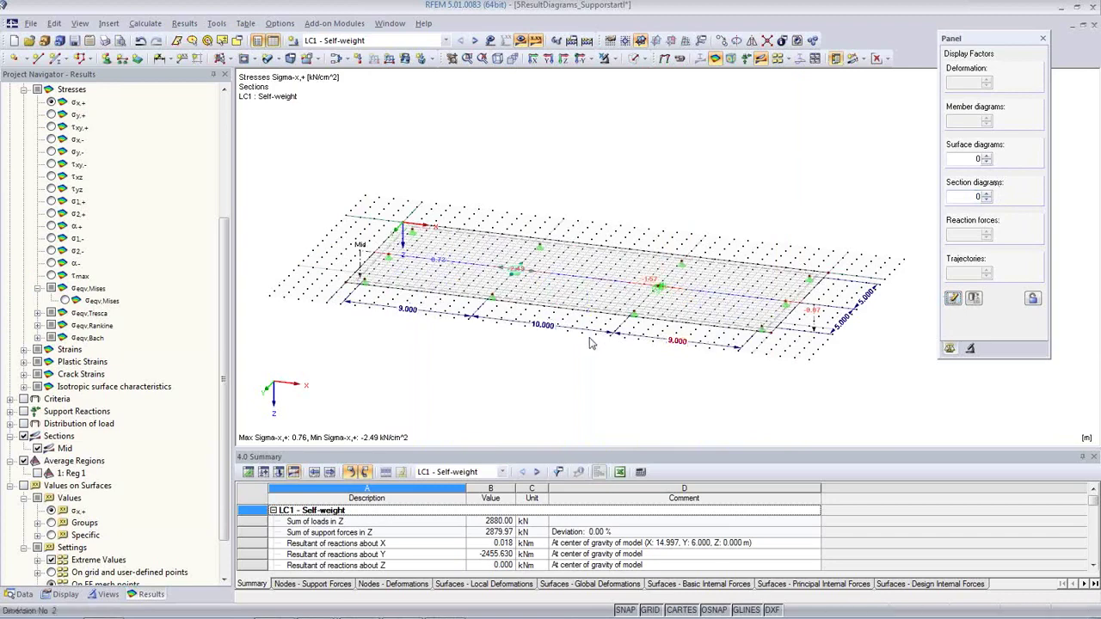
pyautogui.scroll(2, 552, 290)
pyautogui.scroll(4, 536, 281)
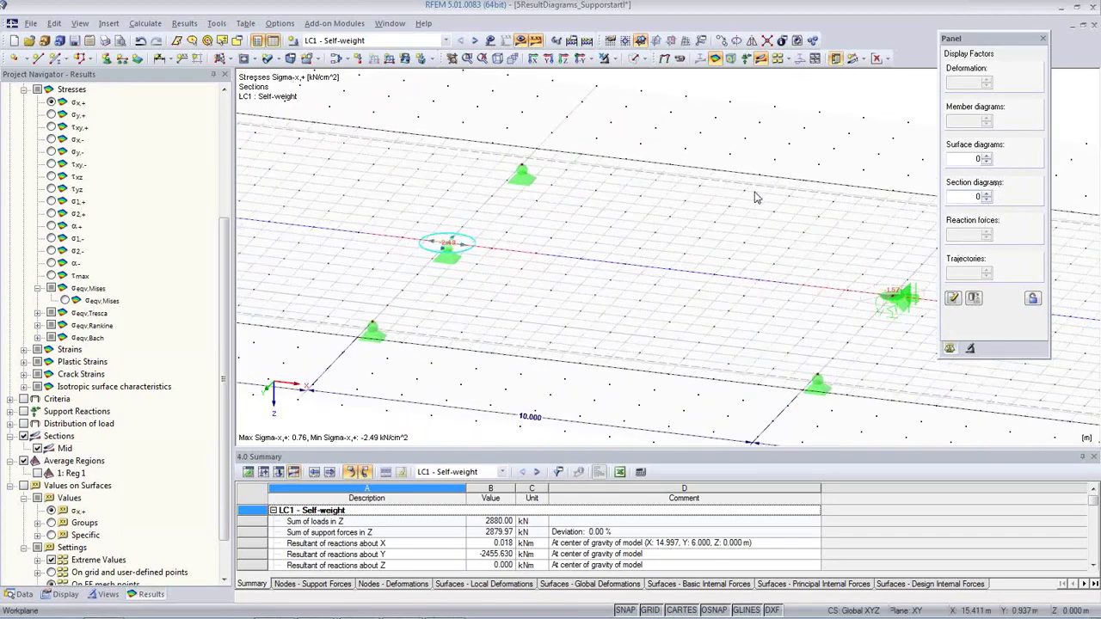
pyautogui.moveTo(488, 224); pyautogui.dragTo(556, 187, button='middle')
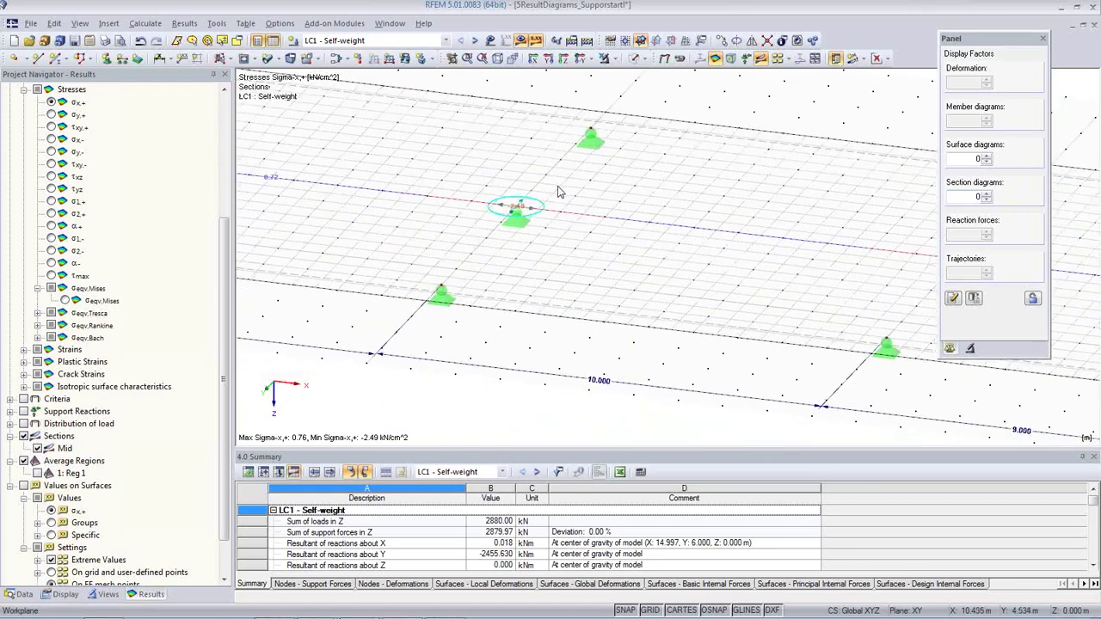
# Step: Display the basic internal forces m-x in place of the Sigma-x,+ stresses
pyautogui.scroll(-2, 557, 188)
pyautogui.scroll(-1, 578, 223)
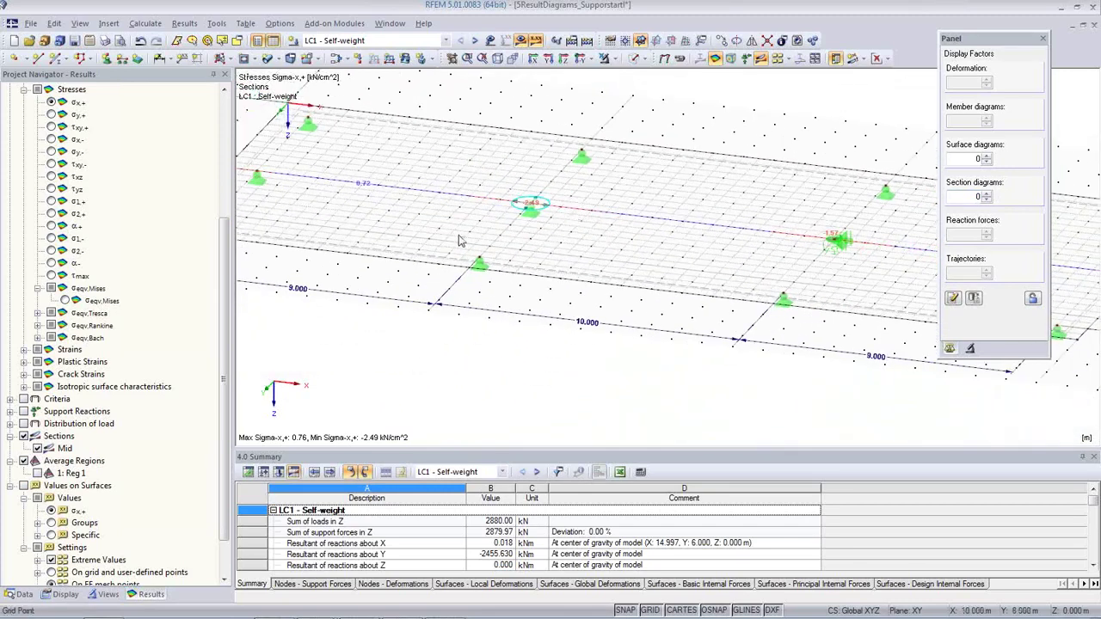
pyautogui.moveTo(225, 304); pyautogui.dragTo(233, 185)
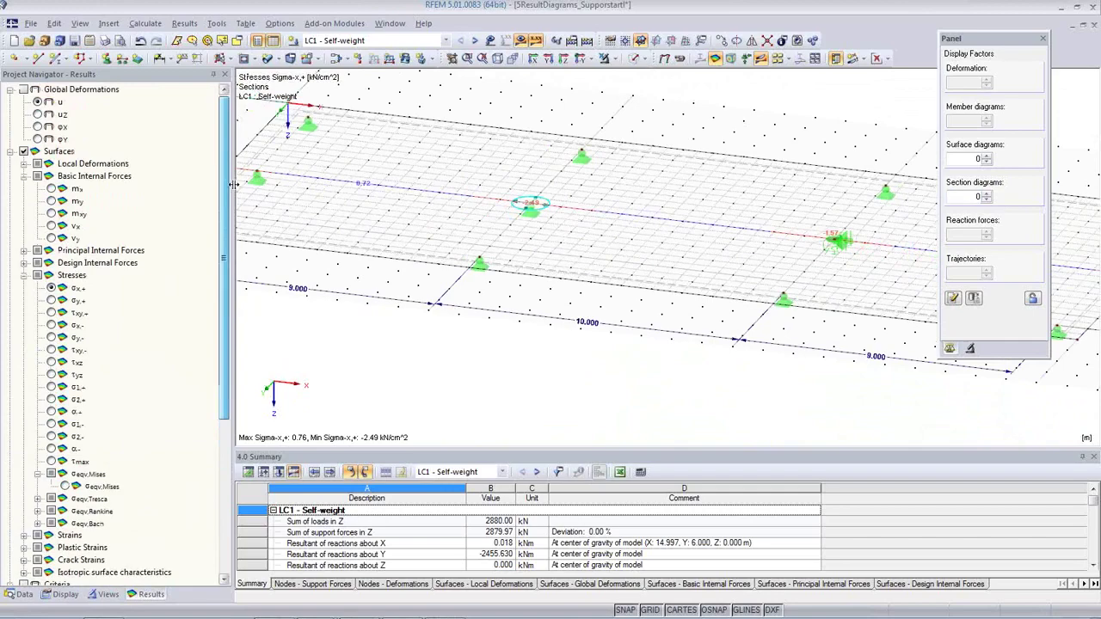
pyautogui.click(52, 190)
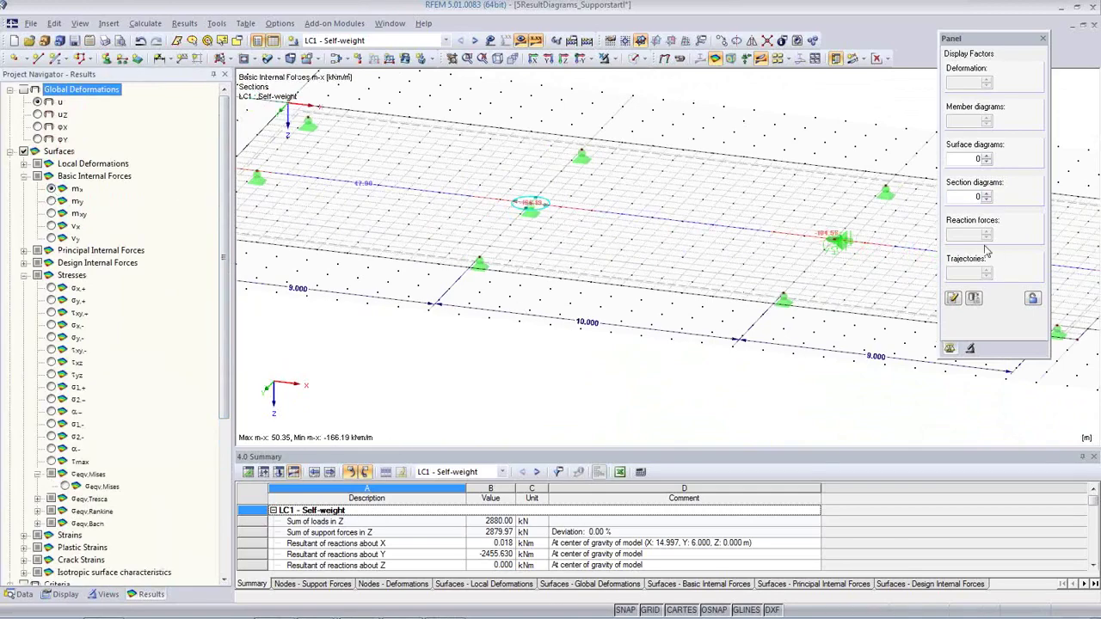
# Step: Try a section diagram display factor of 0.125 for the m-x moments
pyautogui.click(986, 196)
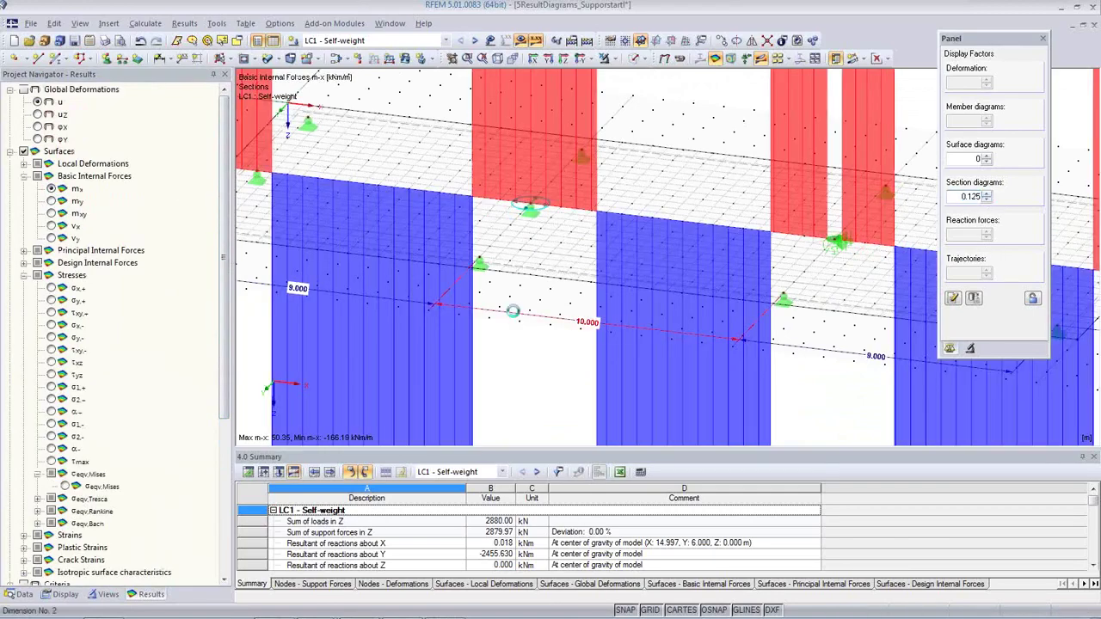
pyautogui.scroll(-4, 516, 310)
pyautogui.scroll(2, 517, 309)
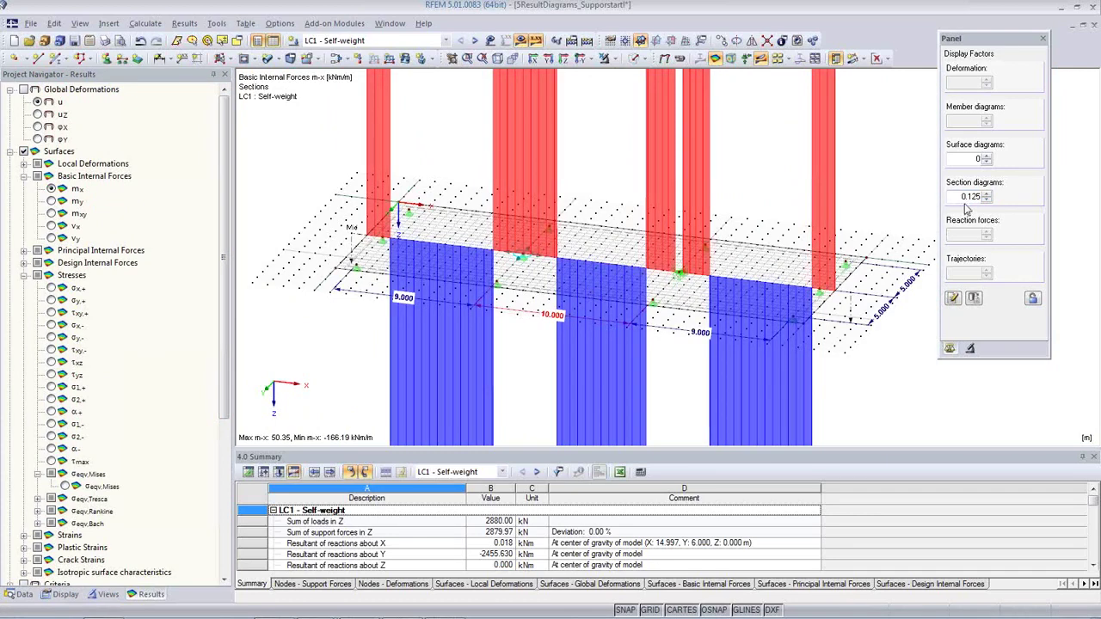
pyautogui.click(988, 158)
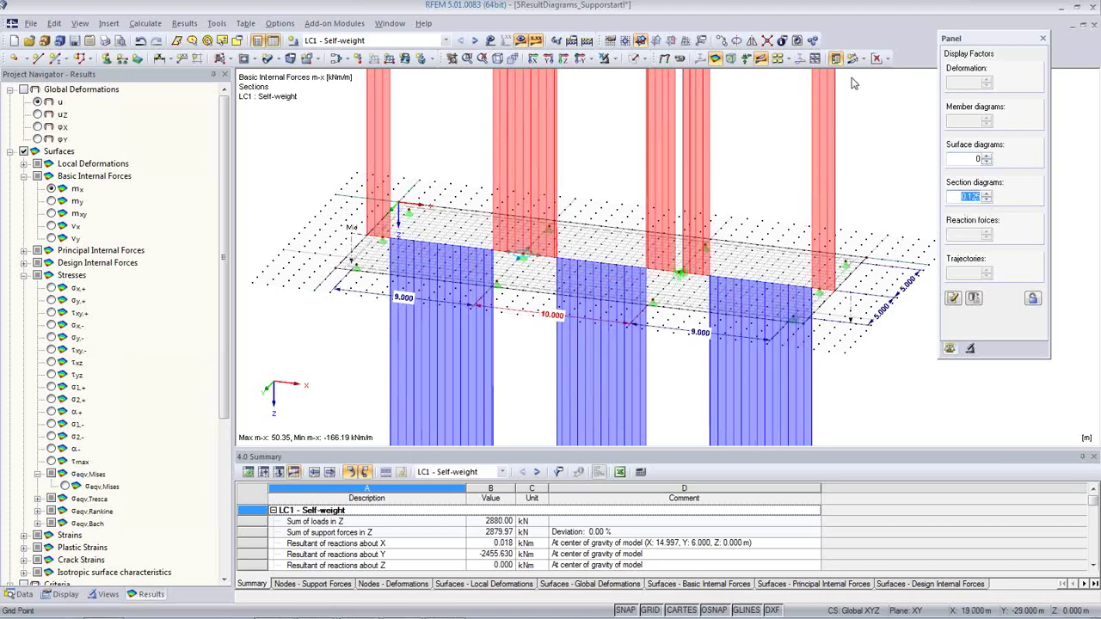
# Step: Hide the section results and display the m-x moments on the slab surface as isobands
pyautogui.click(760, 59)
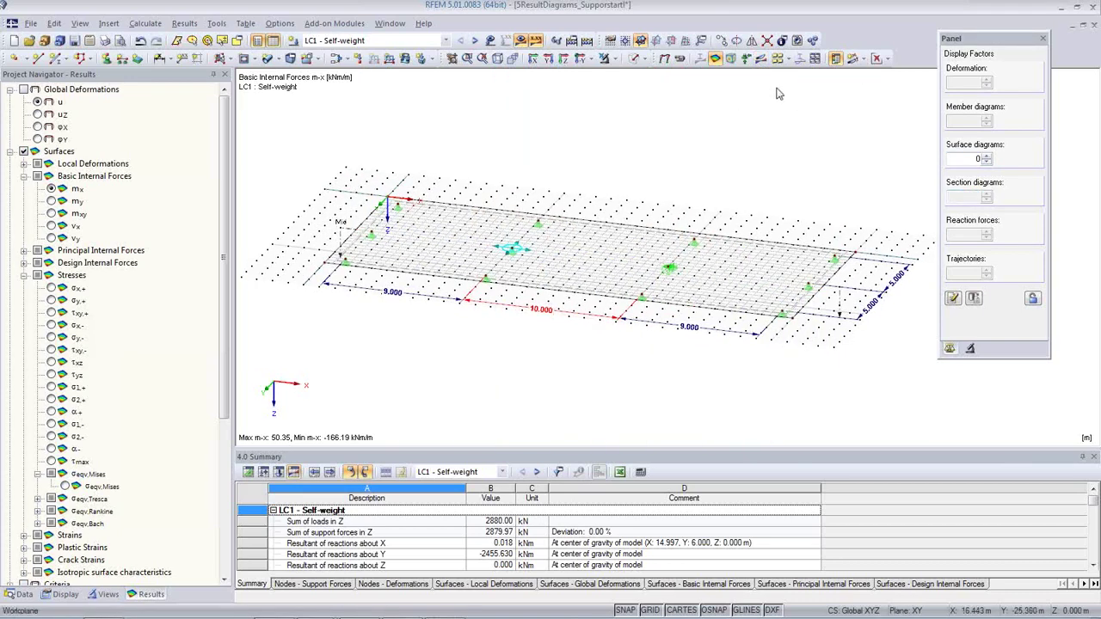
pyautogui.scroll(6, 511, 267)
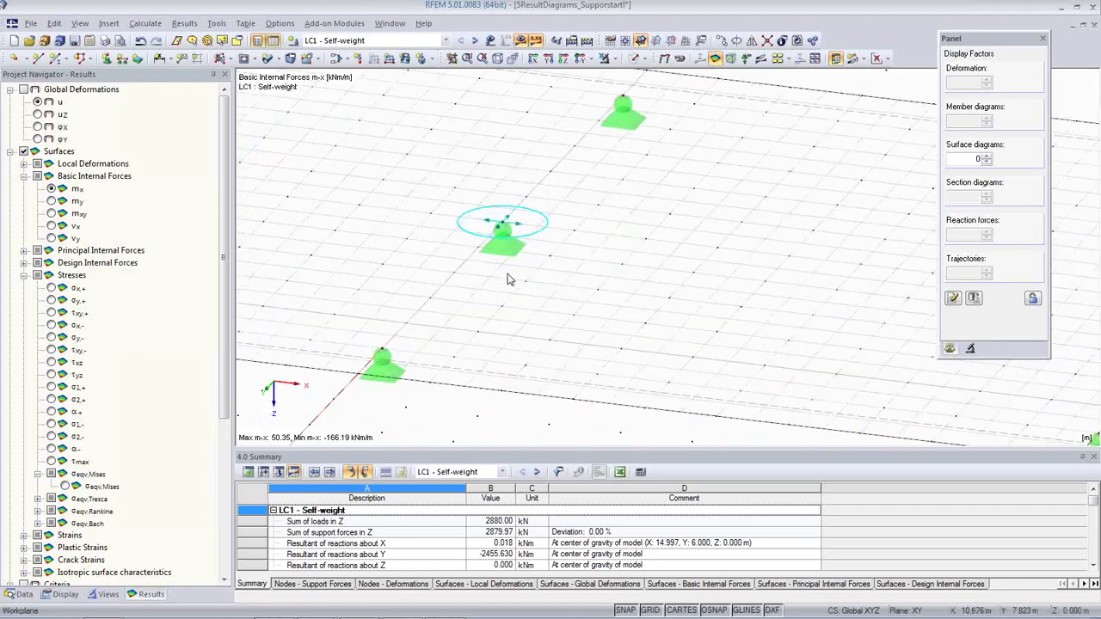
pyautogui.scroll(-2, 508, 279)
pyautogui.click(878, 58)
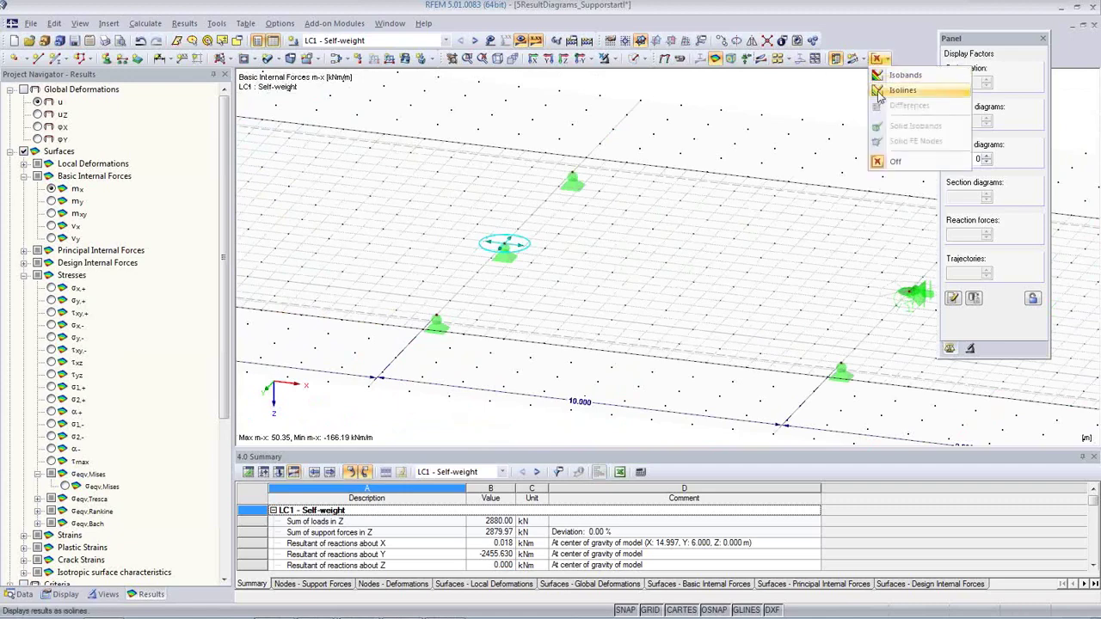
pyautogui.click(881, 75)
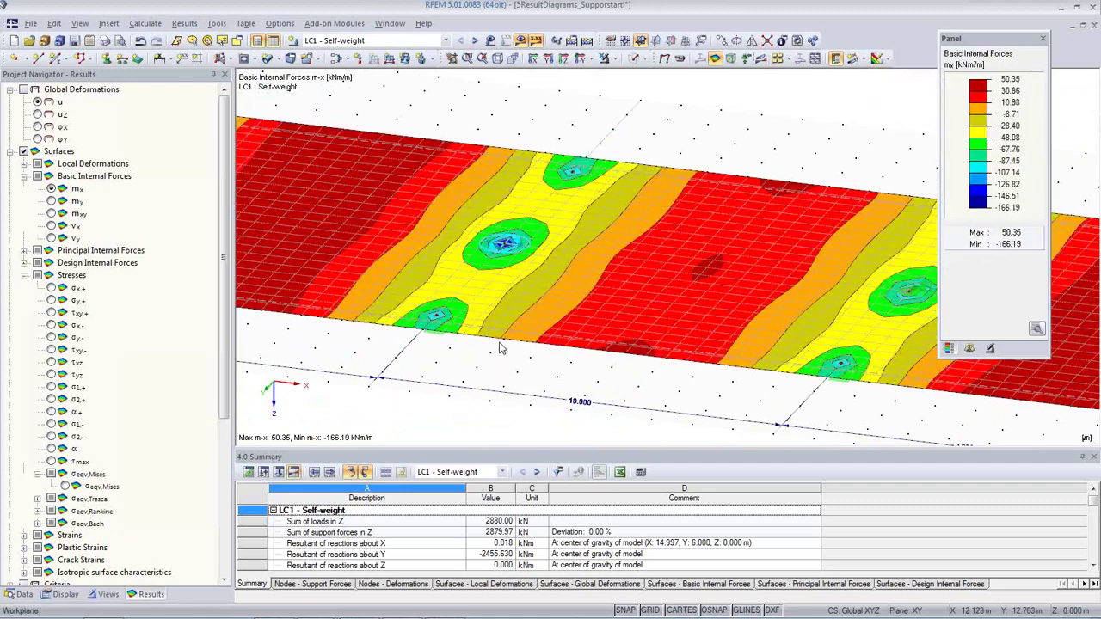
pyautogui.moveTo(665, 284); pyautogui.dragTo(565, 256, button='middle')
pyautogui.scroll(1, 565, 257)
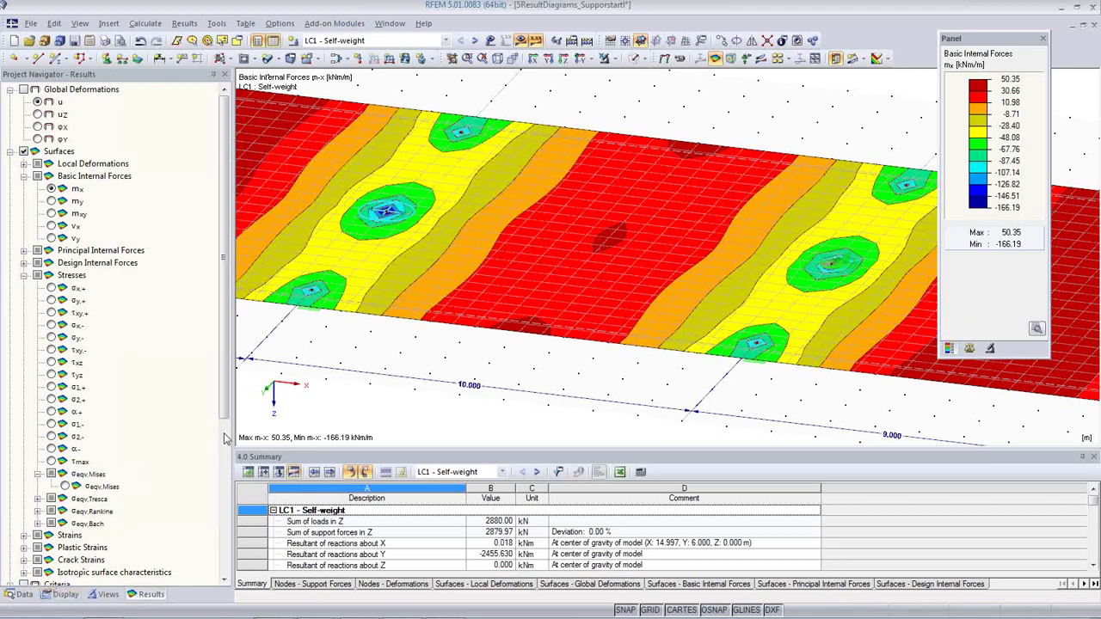
# Step: Expand the average regions in the model data and turn off their display in the result graphics
pyautogui.click(21, 594)
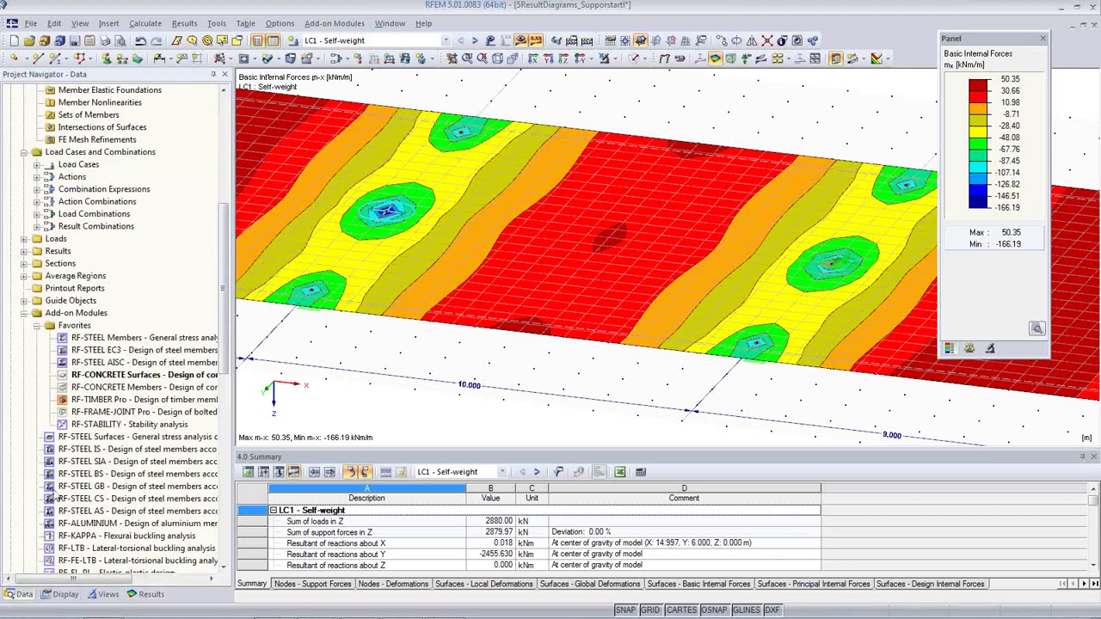
pyautogui.click(25, 276)
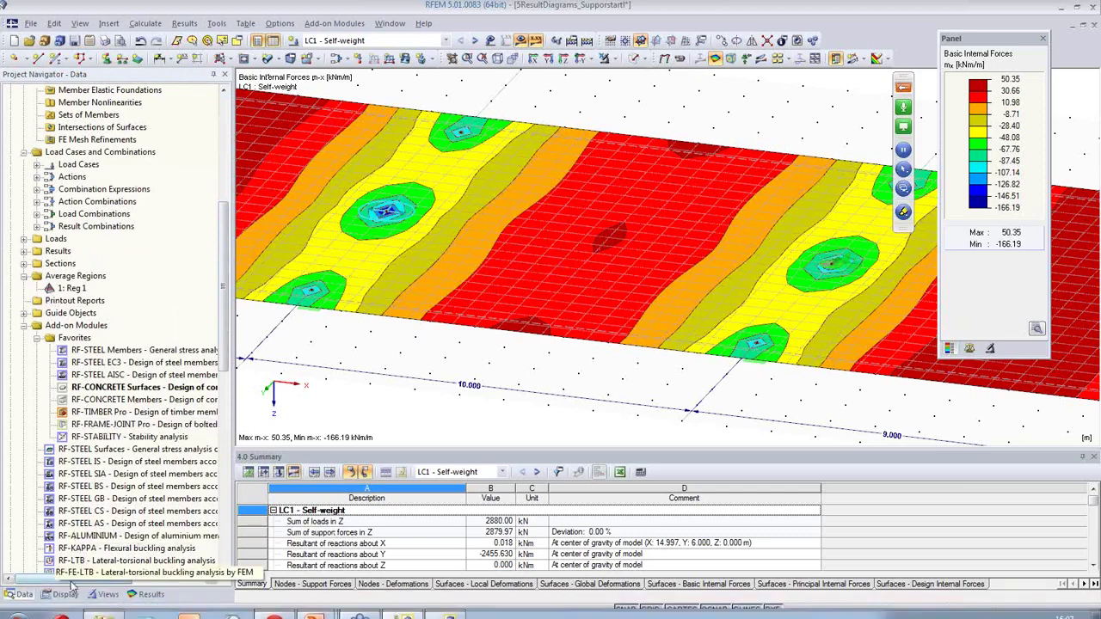
pyautogui.click(67, 595)
pyautogui.scroll(-5, 110, 410)
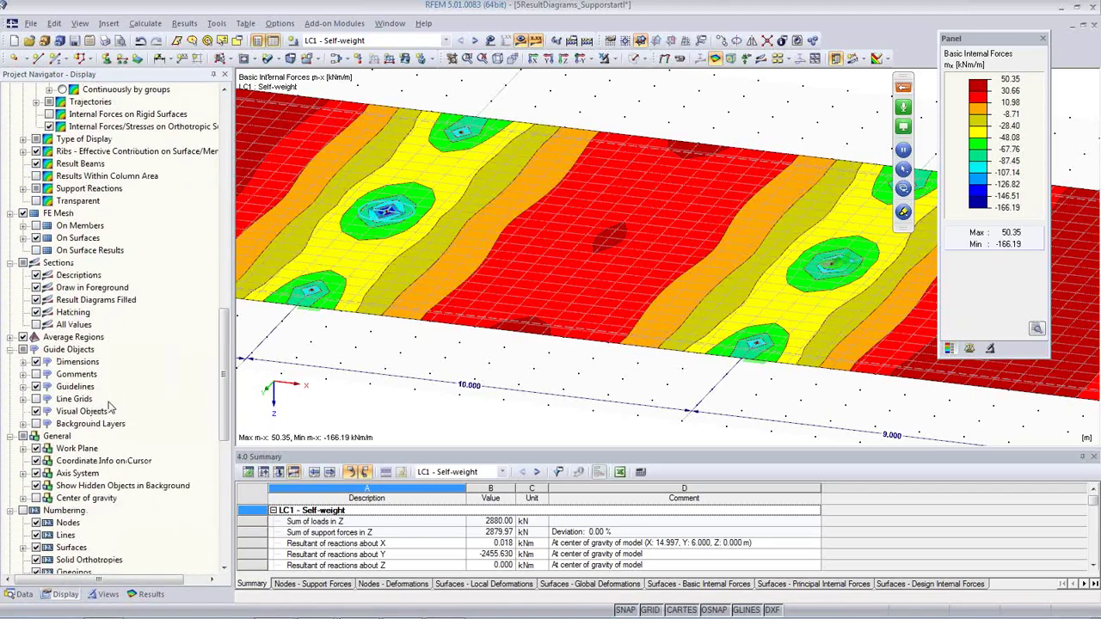
pyautogui.scroll(-1, 109, 404)
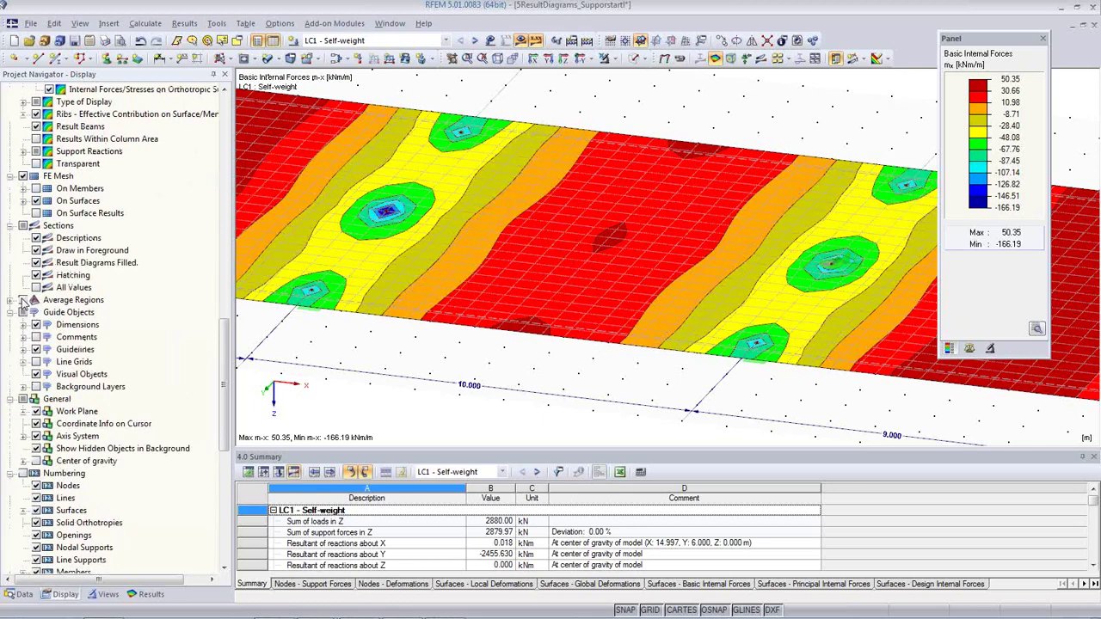
pyautogui.click(22, 300)
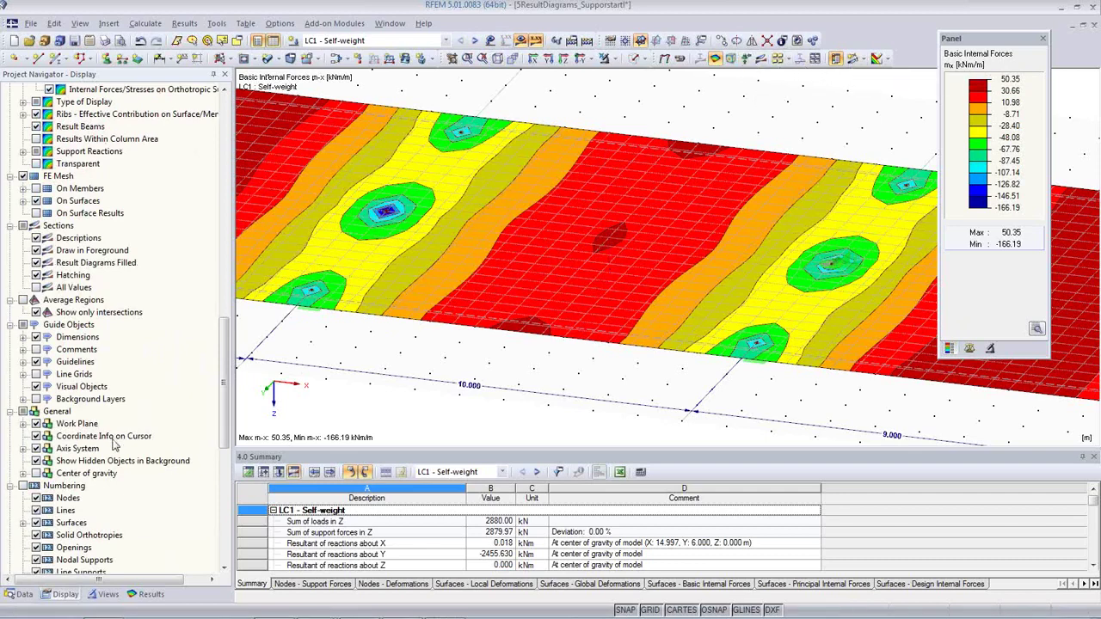
pyautogui.scroll(-1, 114, 440)
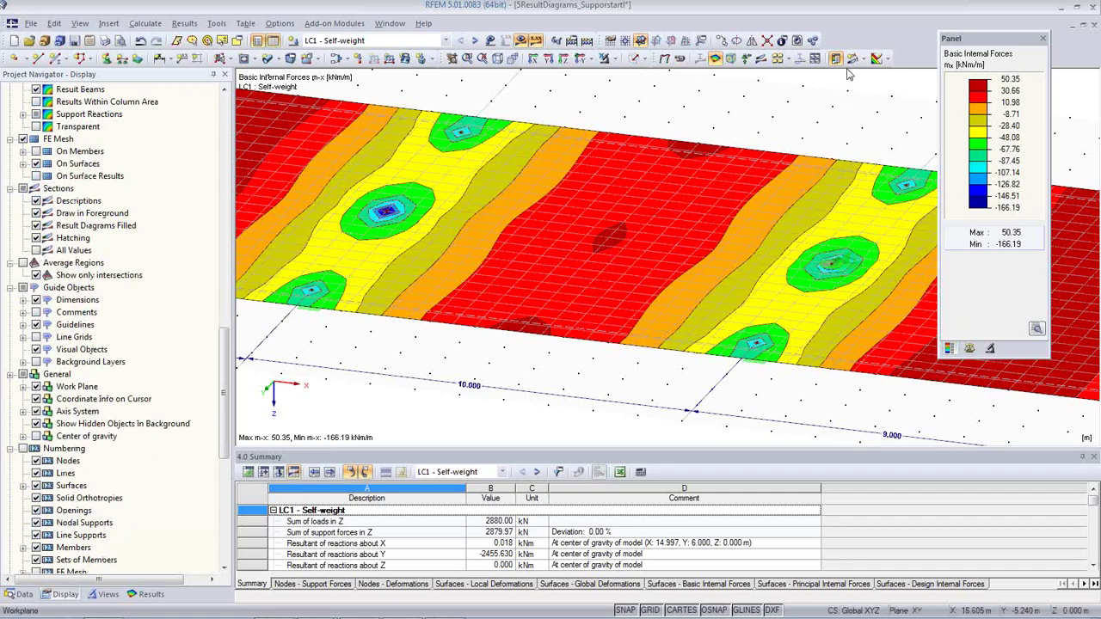
# Step: Show the section results again and set the section diagram display factor to 1
pyautogui.click(760, 58)
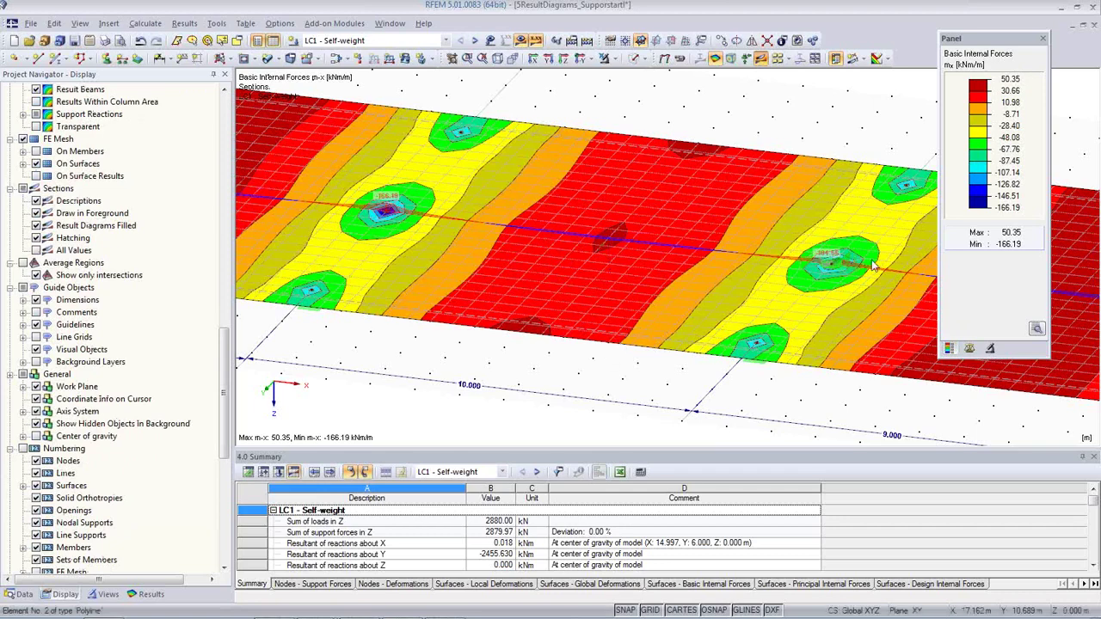
pyautogui.click(969, 348)
pyautogui.click(987, 195)
pyautogui.click(987, 195)
pyautogui.click(987, 194)
pyautogui.moveTo(667, 353); pyautogui.dragTo(629, 349, button='middle')
pyautogui.scroll(-2, 627, 347)
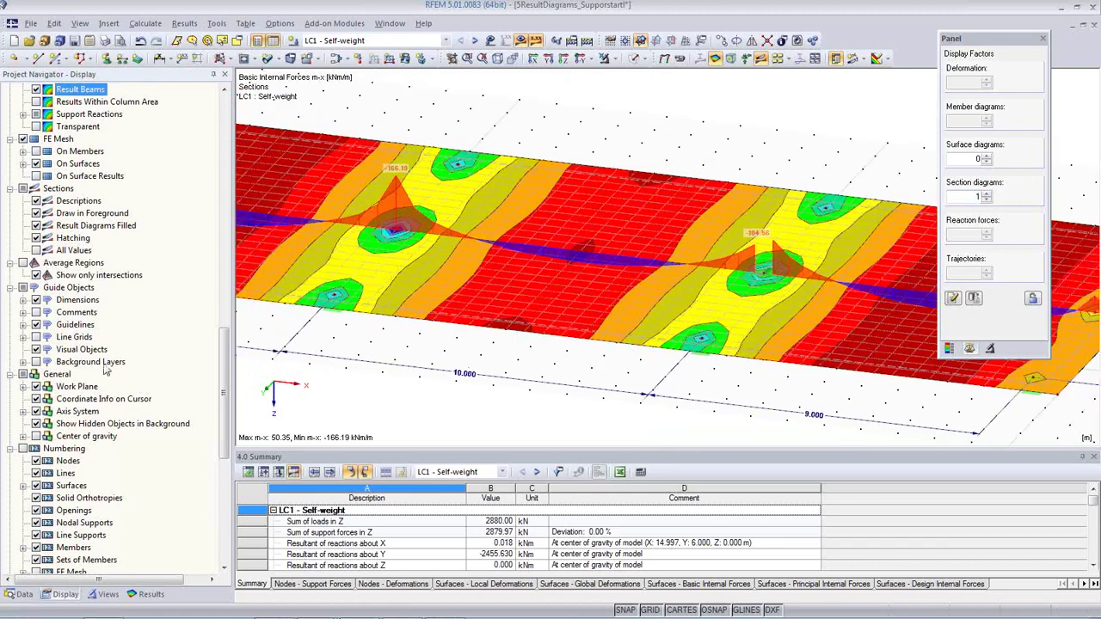
# Step: Switch the average regions display on and off again to compare the m-x results
pyautogui.click(33, 266)
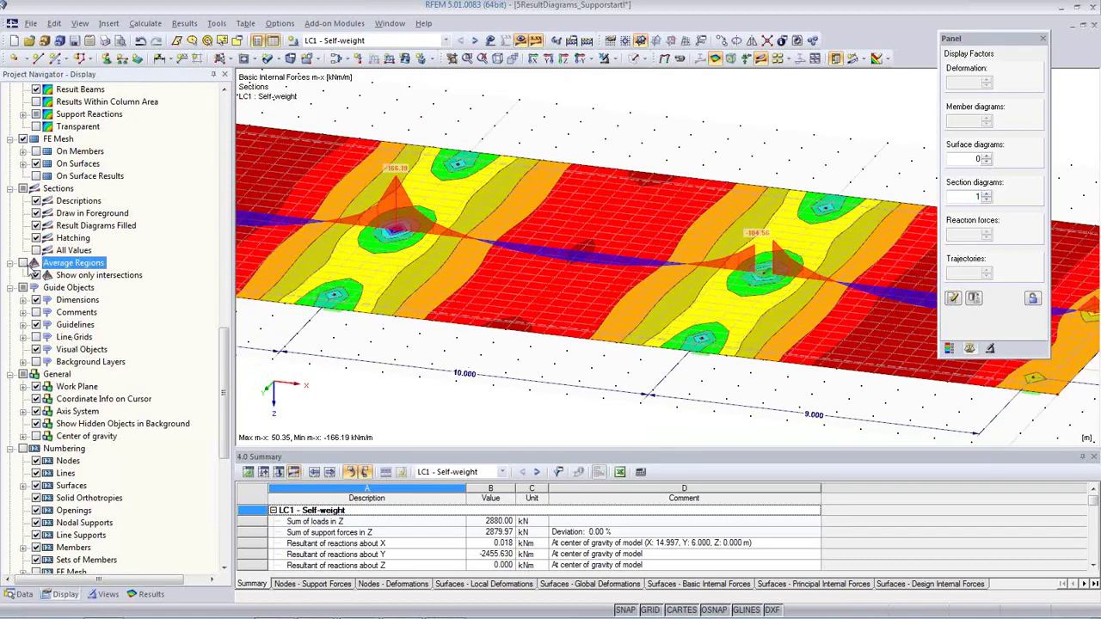
pyautogui.click(35, 262)
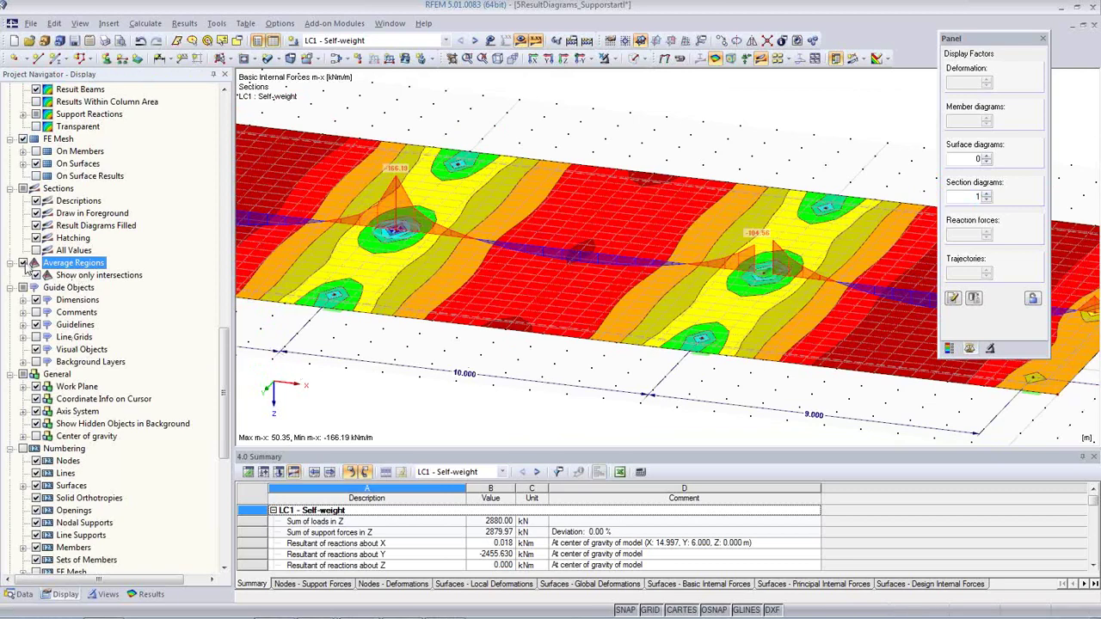
pyautogui.moveTo(429, 323); pyautogui.dragTo(509, 293, button='middle')
pyautogui.scroll(-5, 338, 361)
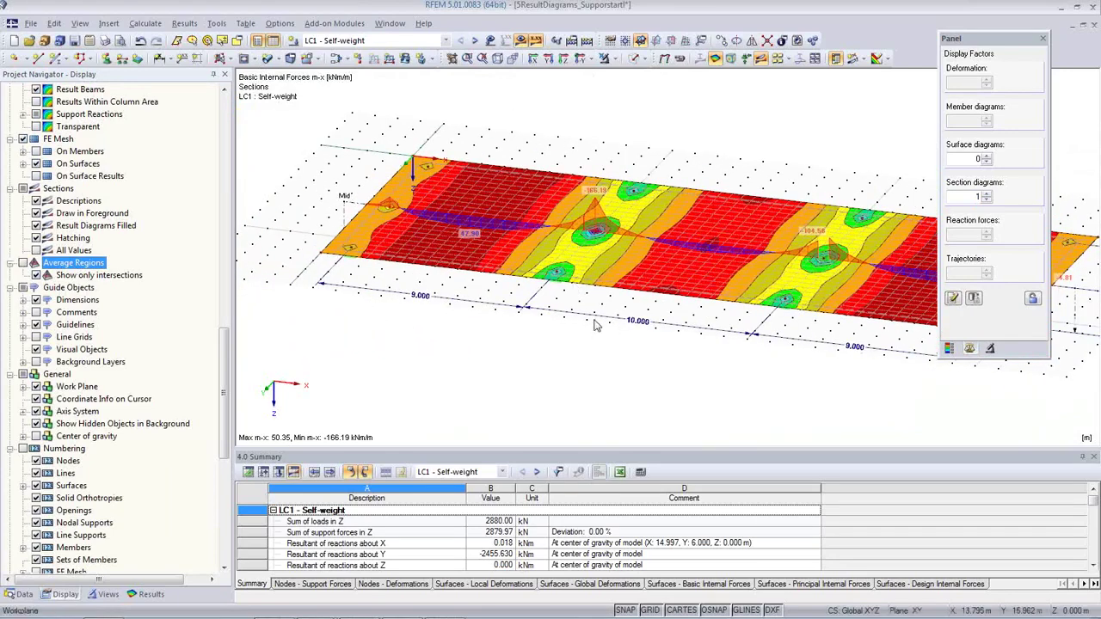
# Step: Copy the Mid section onto both long edges of the slab
pyautogui.moveTo(609, 322); pyautogui.dragTo(543, 313, button='middle')
pyautogui.scroll(-1, 543, 313)
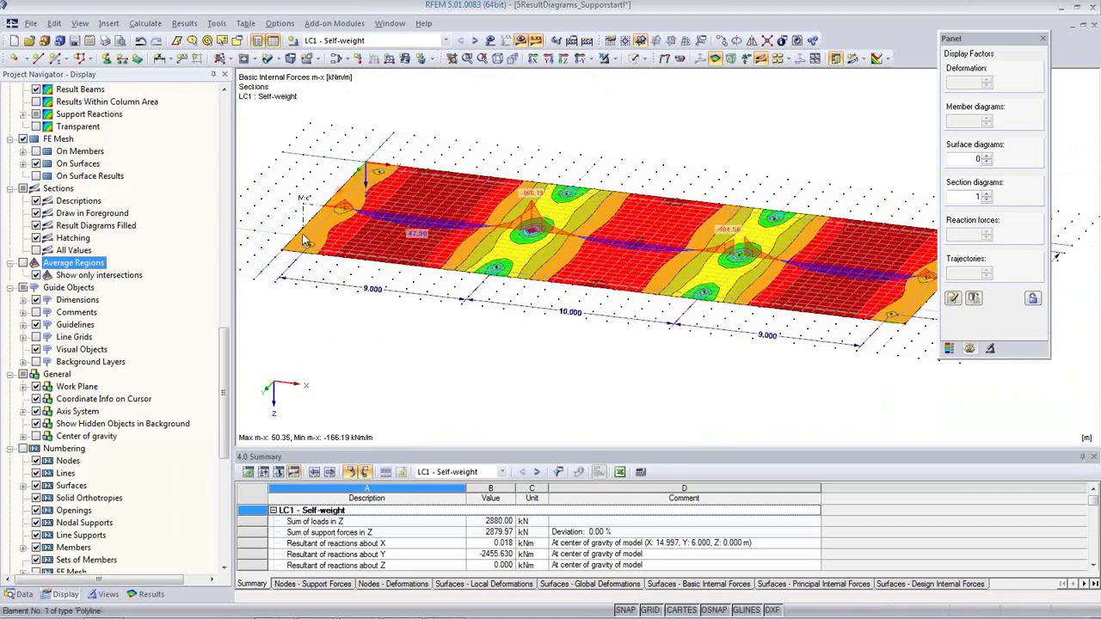
pyautogui.scroll(2, 310, 215)
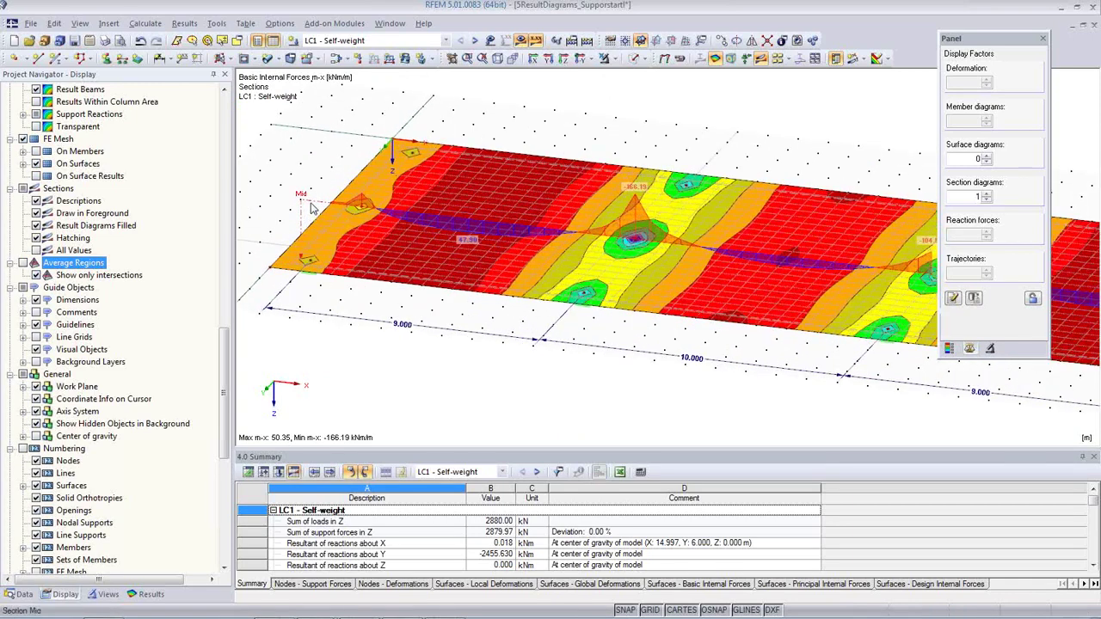
pyautogui.click(313, 207)
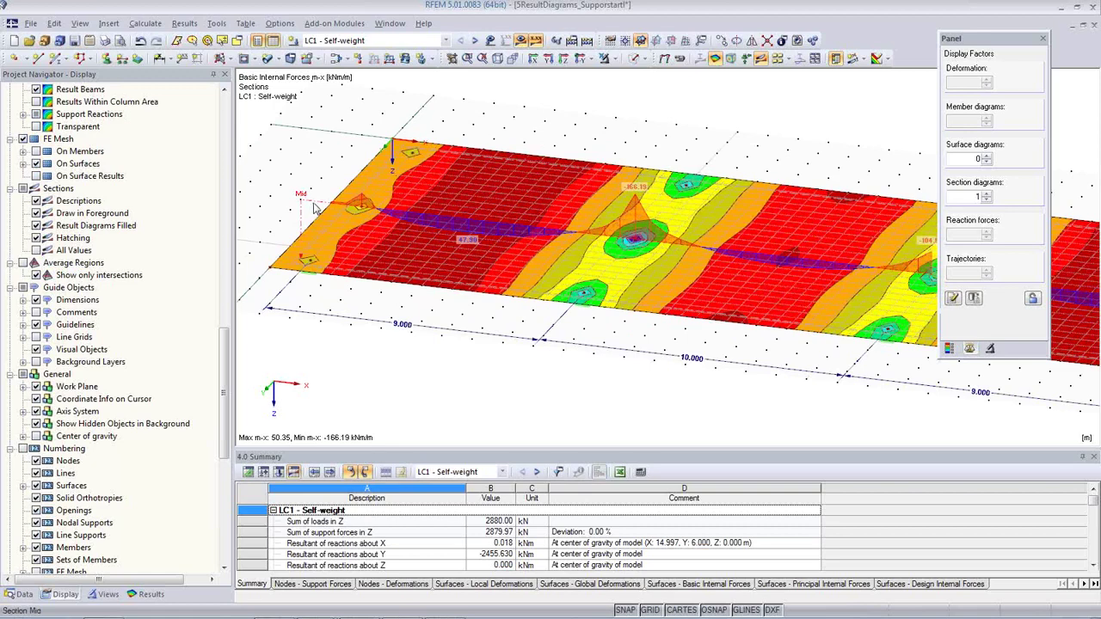
pyautogui.click(363, 141)
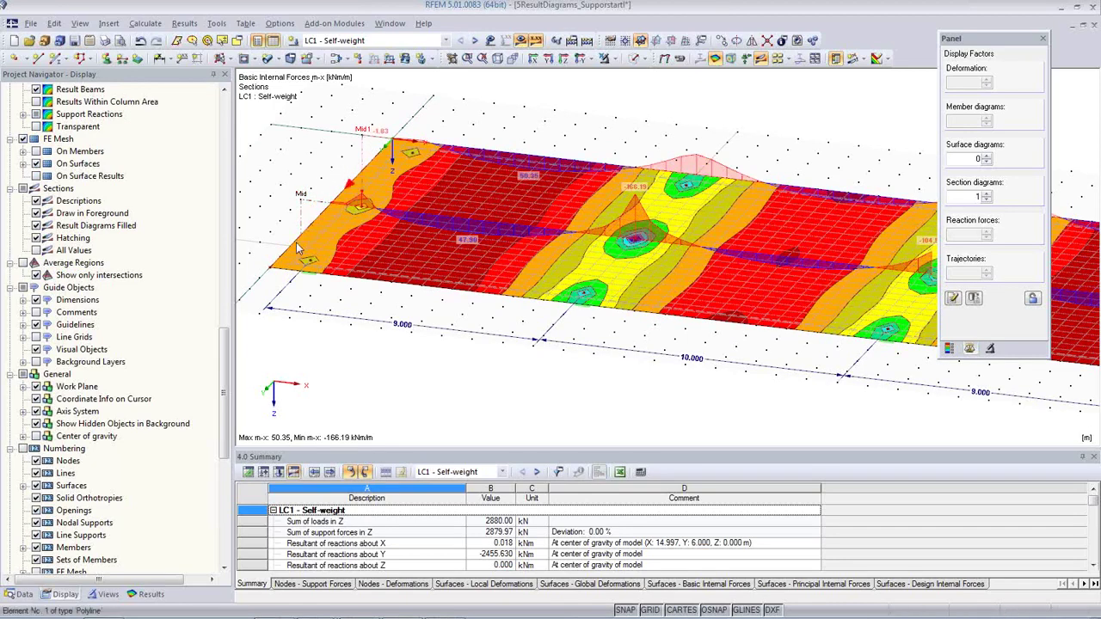
pyautogui.keyDown('ctrl'); pyautogui.moveTo(309, 207); pyautogui.dragTo(364, 273); pyautogui.keyUp('ctrl')
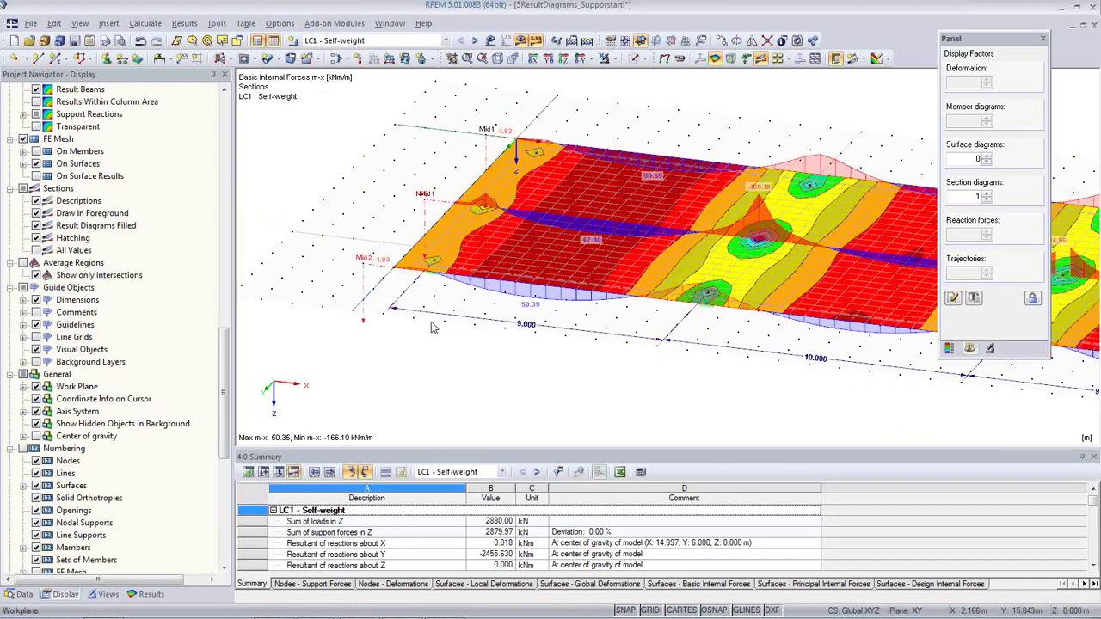
# Step: Define a section across the slab through the first interior support row, from (10, 14, 0) to (10, -2, 0), and review its result diagrams
pyautogui.moveTo(410, 305); pyautogui.dragTo(351, 273, button='middle')
pyautogui.scroll(-2, 384, 287)
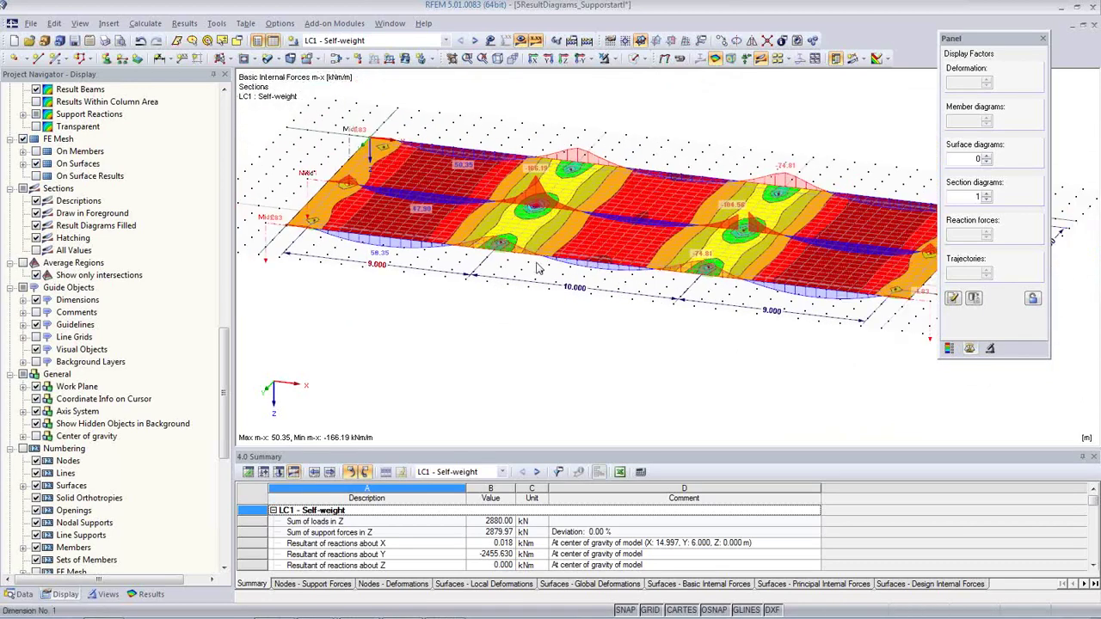
pyautogui.click(853, 60)
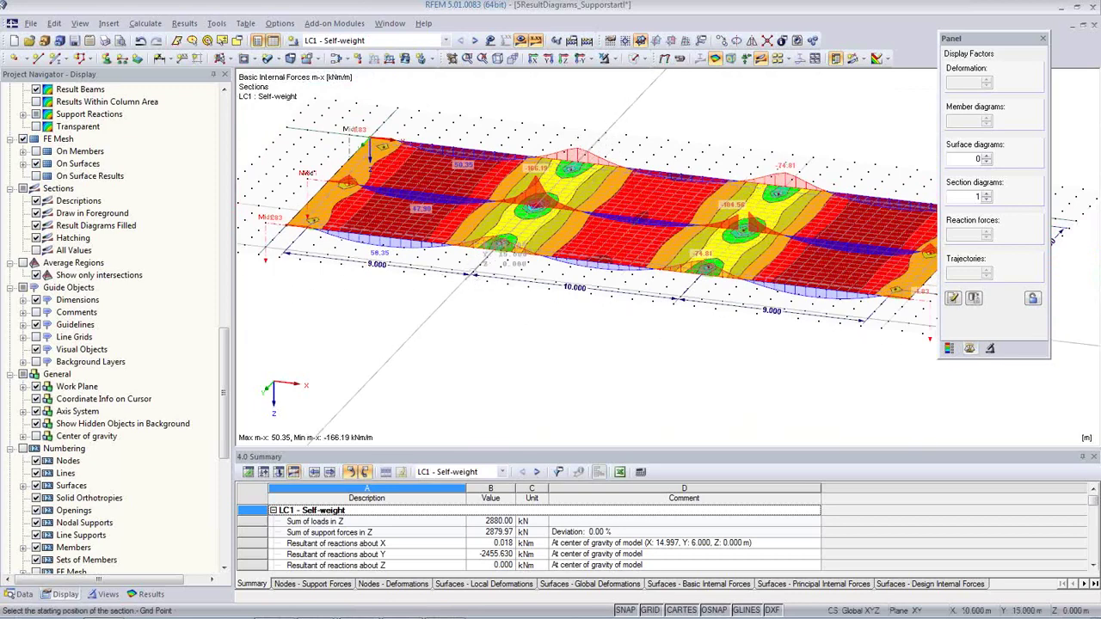
pyautogui.click(471, 274)
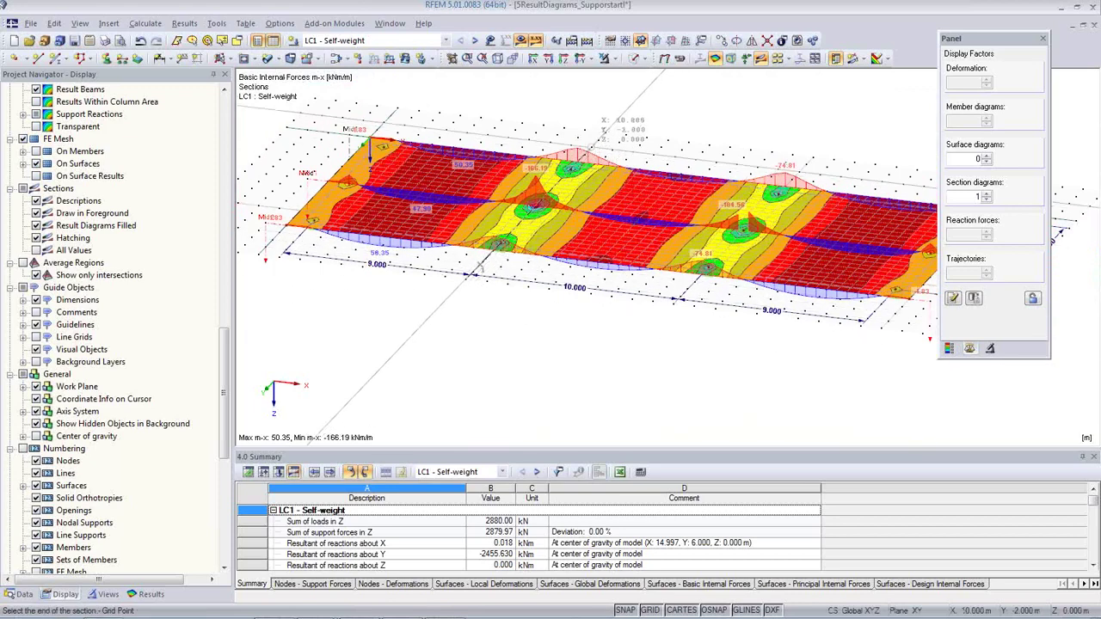
pyautogui.click(599, 151)
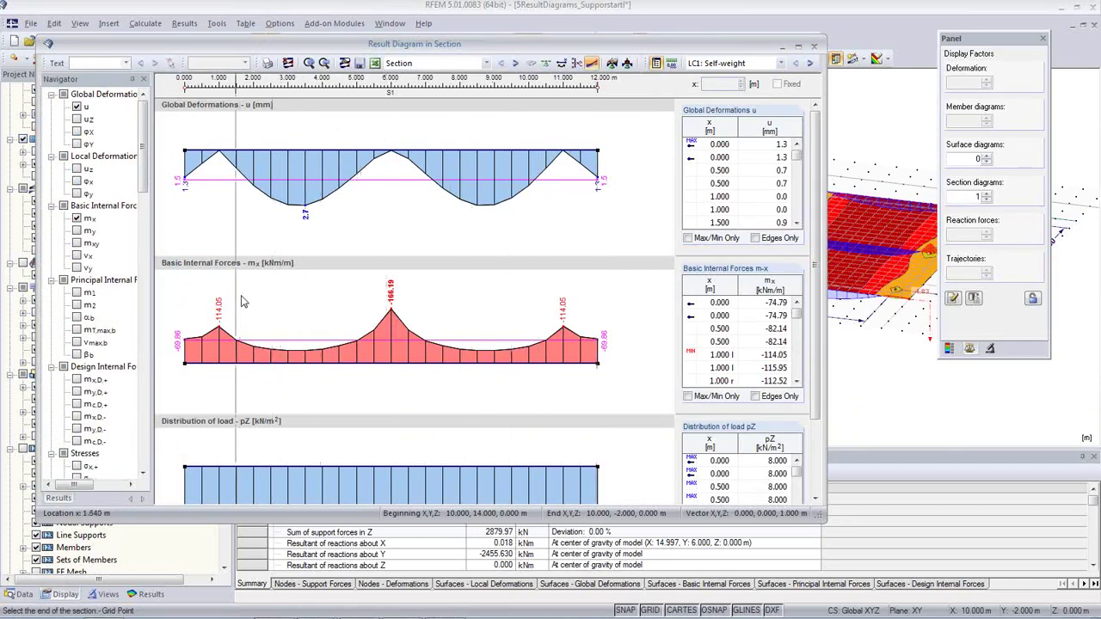
pyautogui.scroll(-3, 442, 288)
pyautogui.scroll(3, 442, 289)
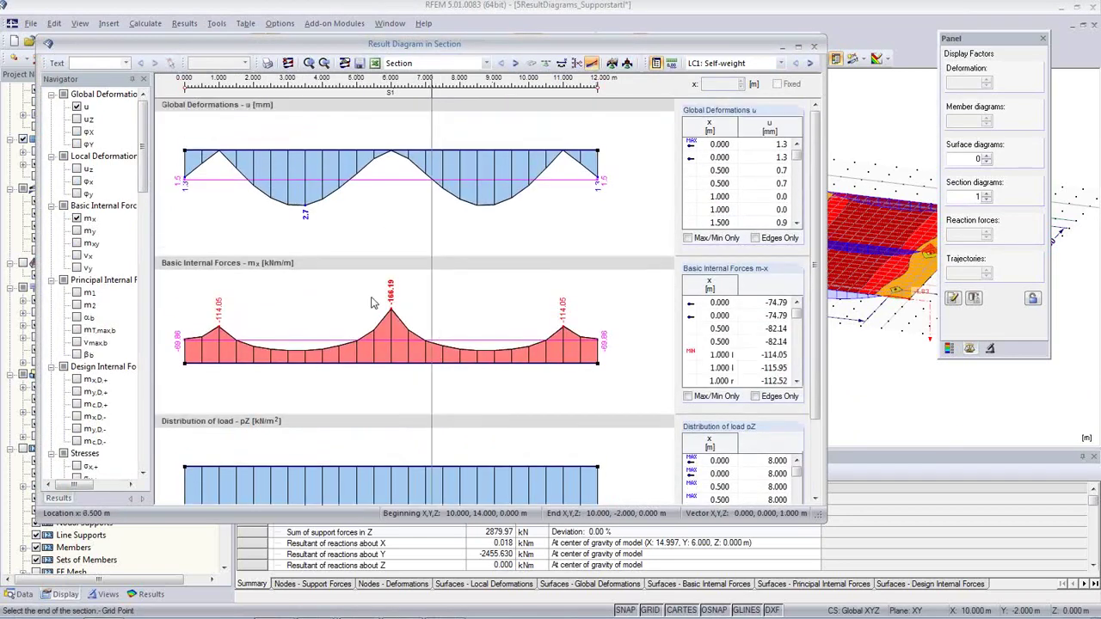
# Step: Save the transverse section under the name A and close its result diagram
pyautogui.click(359, 63)
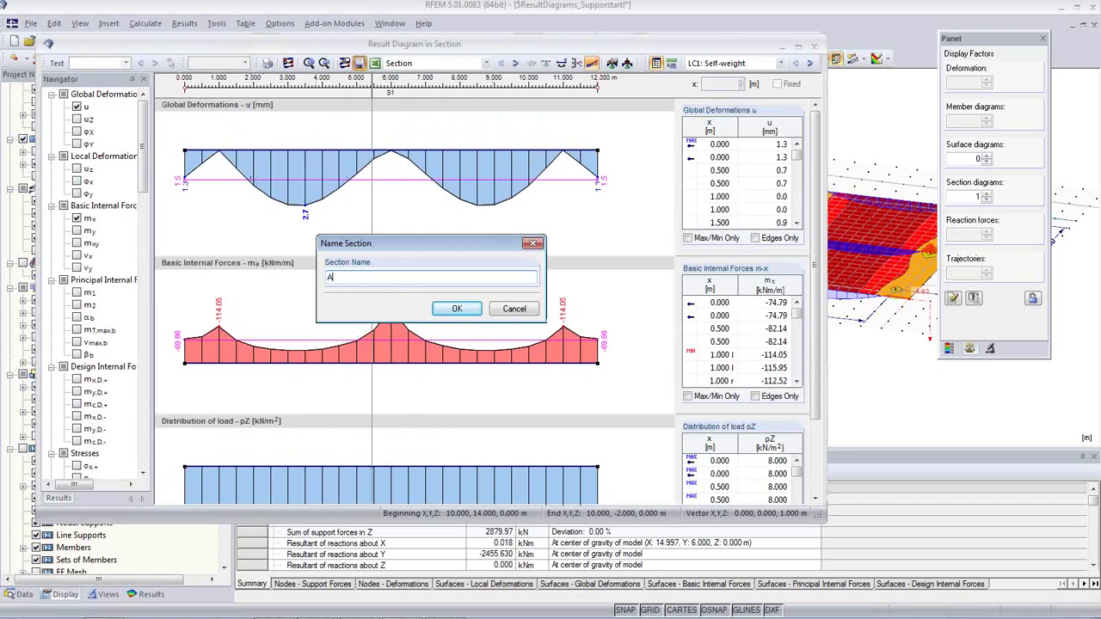
pyautogui.click(456, 309)
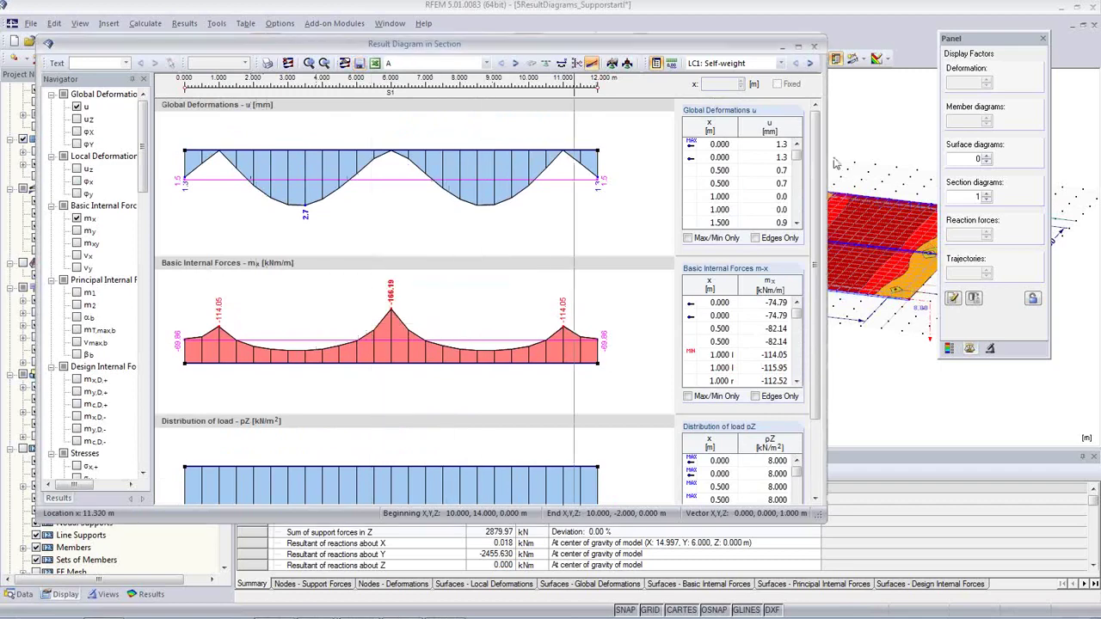
pyautogui.click(816, 47)
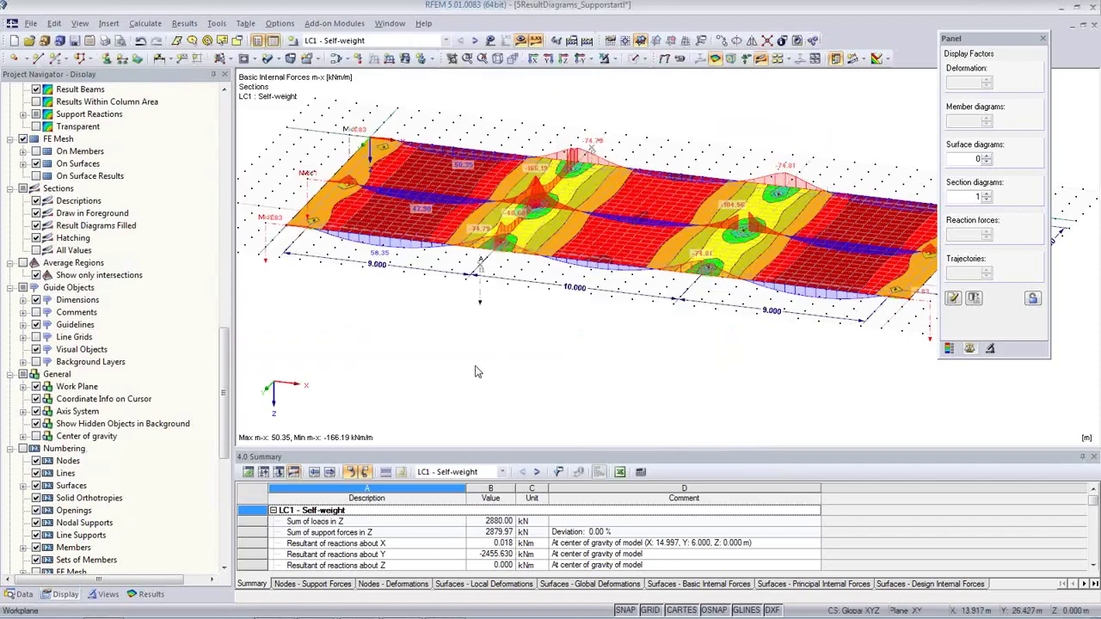
# Step: Copy section A once with a displacement of dx -9.000 m onto the slab's end support row
pyautogui.keyDown('ctrl'); pyautogui.moveTo(506, 315); pyautogui.dragTo(533, 292, button='middle'); pyautogui.keyUp('ctrl')
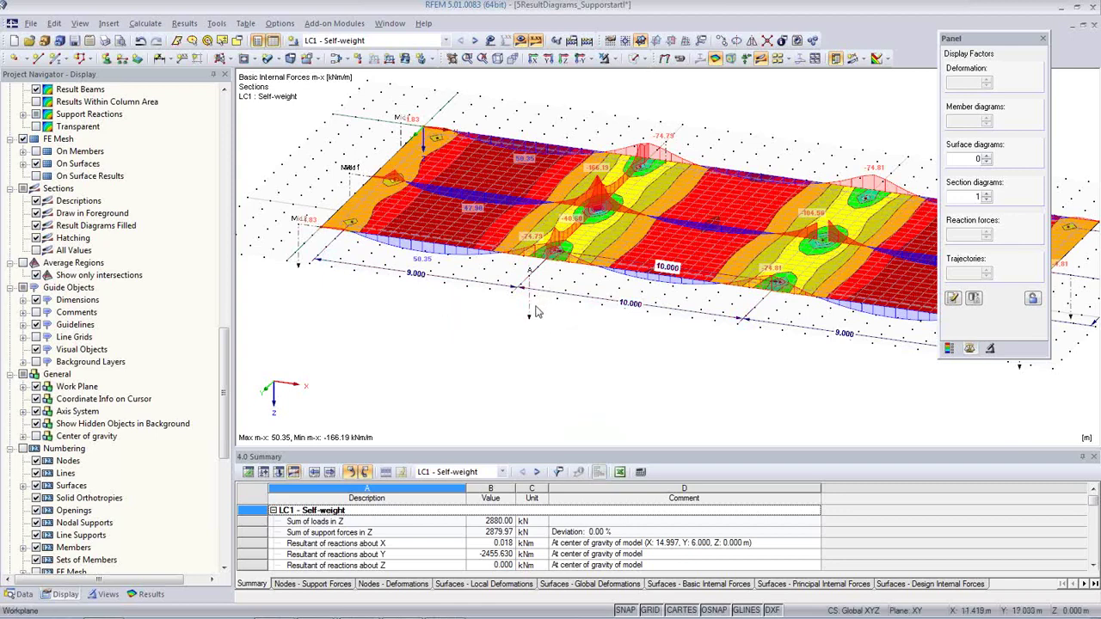
pyautogui.scroll(2, 535, 296)
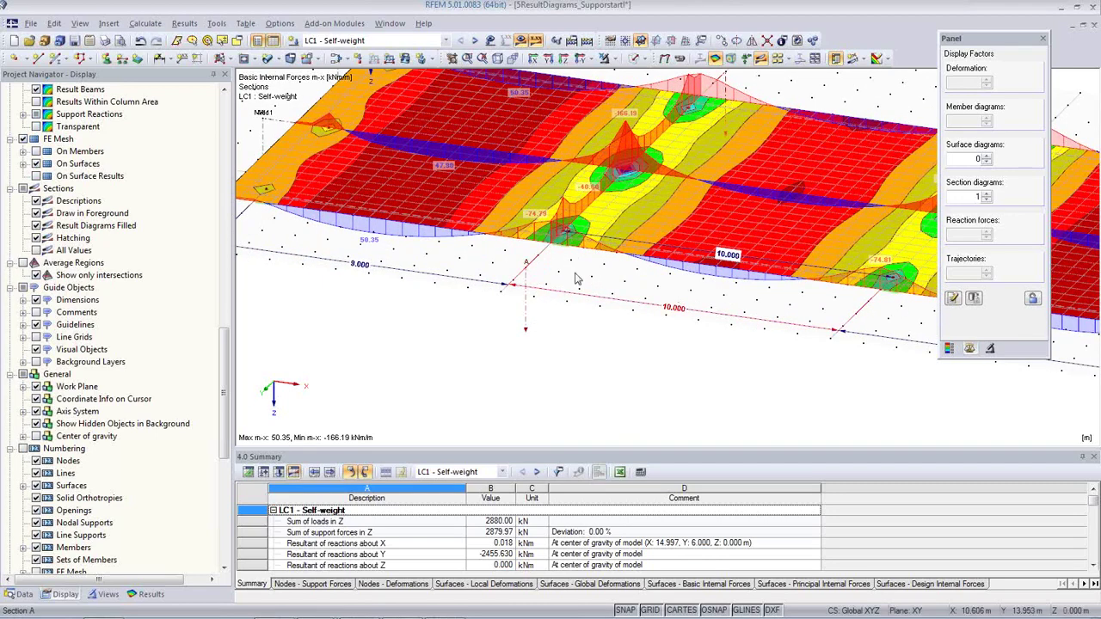
pyautogui.scroll(2, 526, 301)
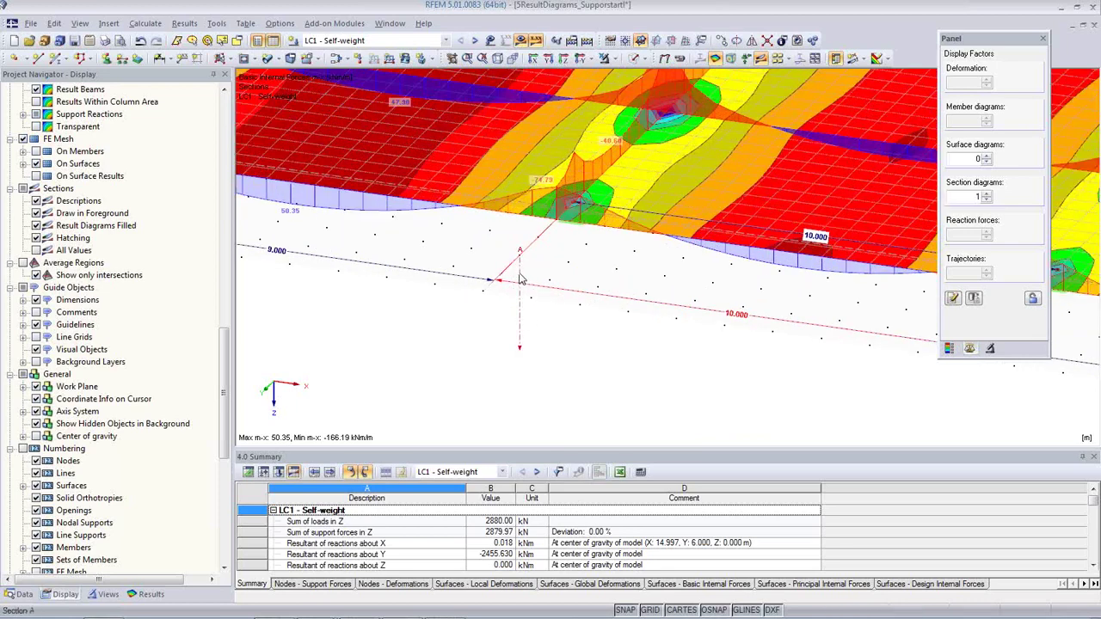
pyautogui.click(721, 41)
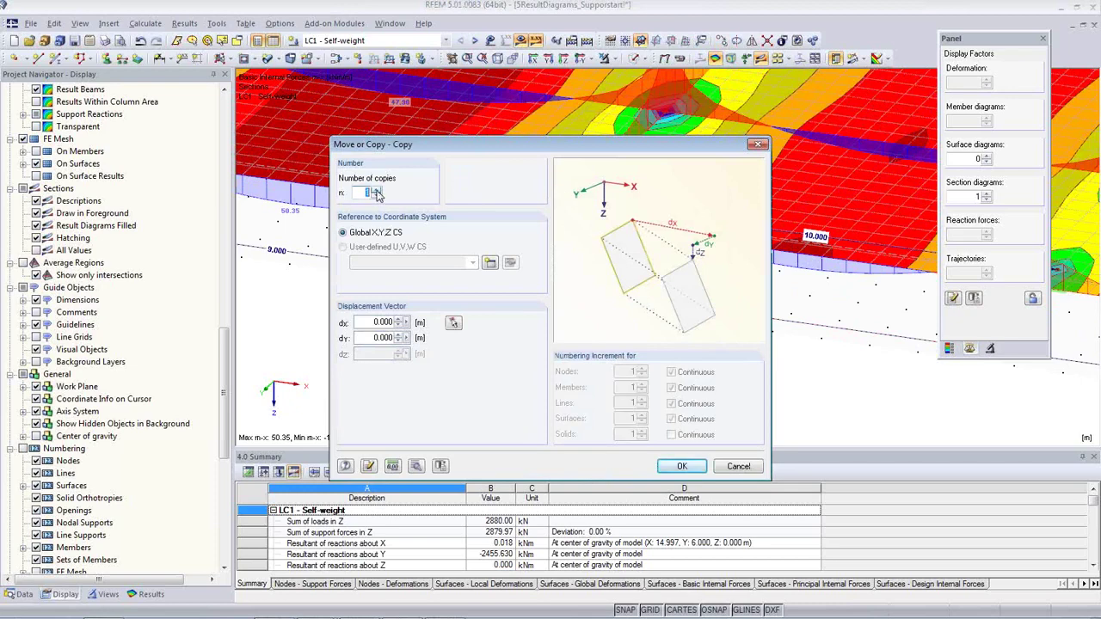
pyautogui.click(453, 322)
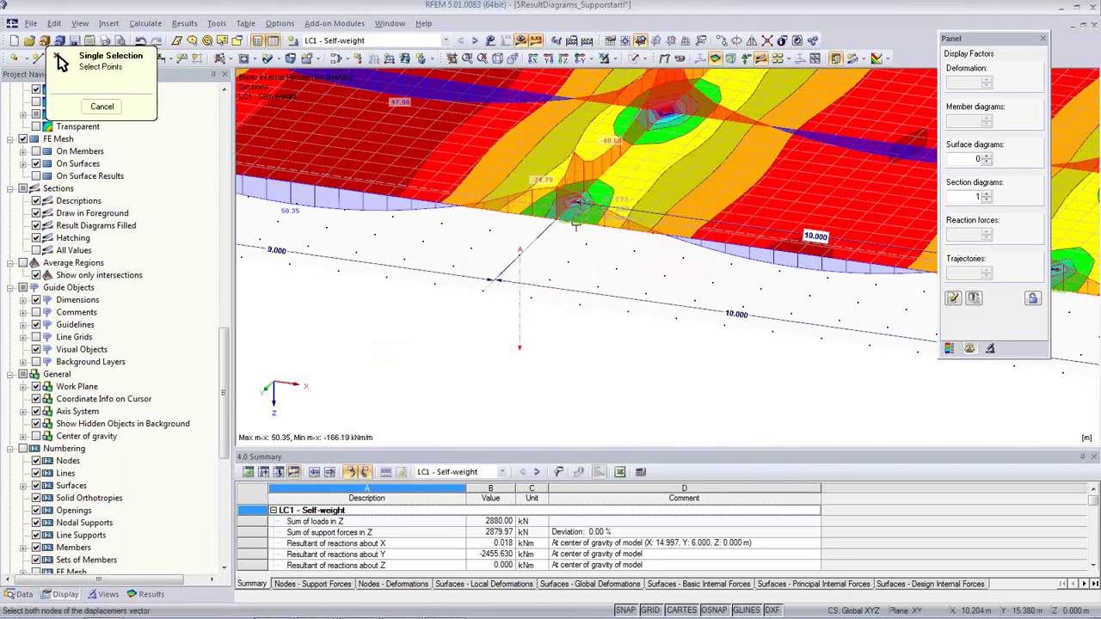
pyautogui.moveTo(428, 267); pyautogui.dragTo(705, 349, button='middle')
pyautogui.click(421, 223)
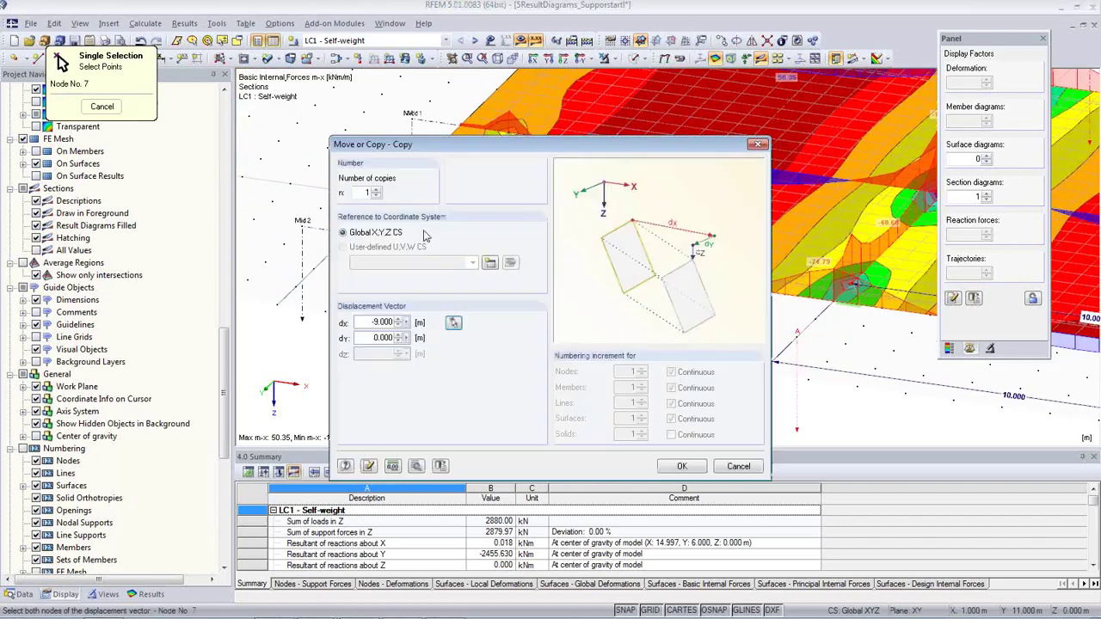
pyautogui.click(668, 468)
# Step: Place another copy of the transverse section in the first span and set the X coordinate of its edge points to 5.5 m
pyautogui.scroll(-6, 482, 335)
pyautogui.scroll(3, 562, 369)
pyautogui.moveTo(562, 368); pyautogui.dragTo(517, 339, button='middle')
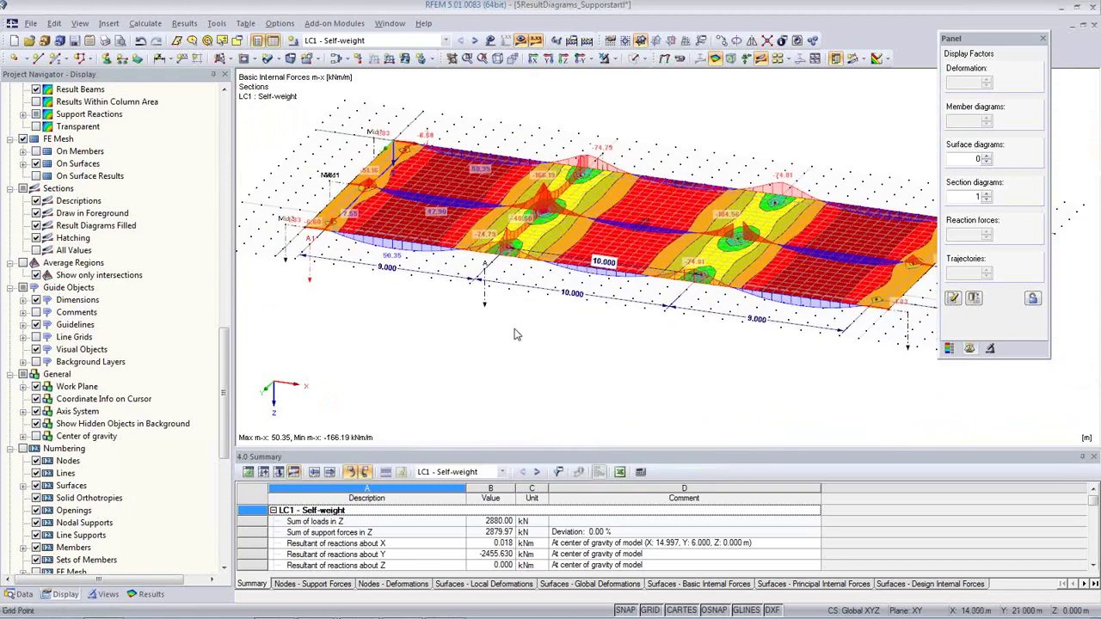
pyautogui.scroll(2, 488, 297)
pyautogui.scroll(1, 489, 297)
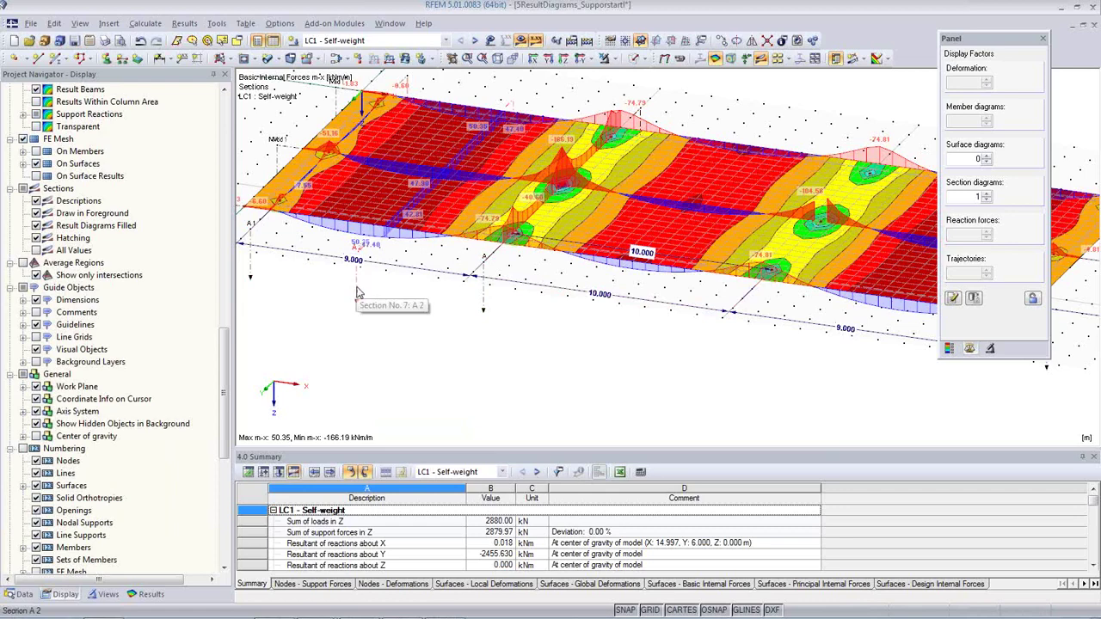
pyautogui.doubleClick(358, 293)
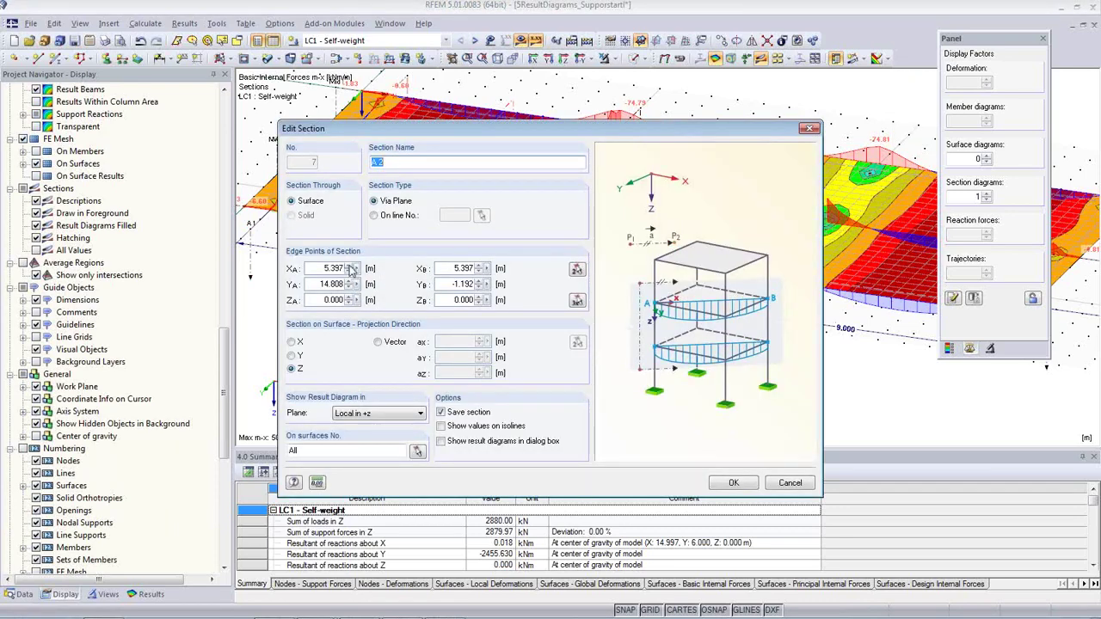
pyautogui.doubleClick(331, 268)
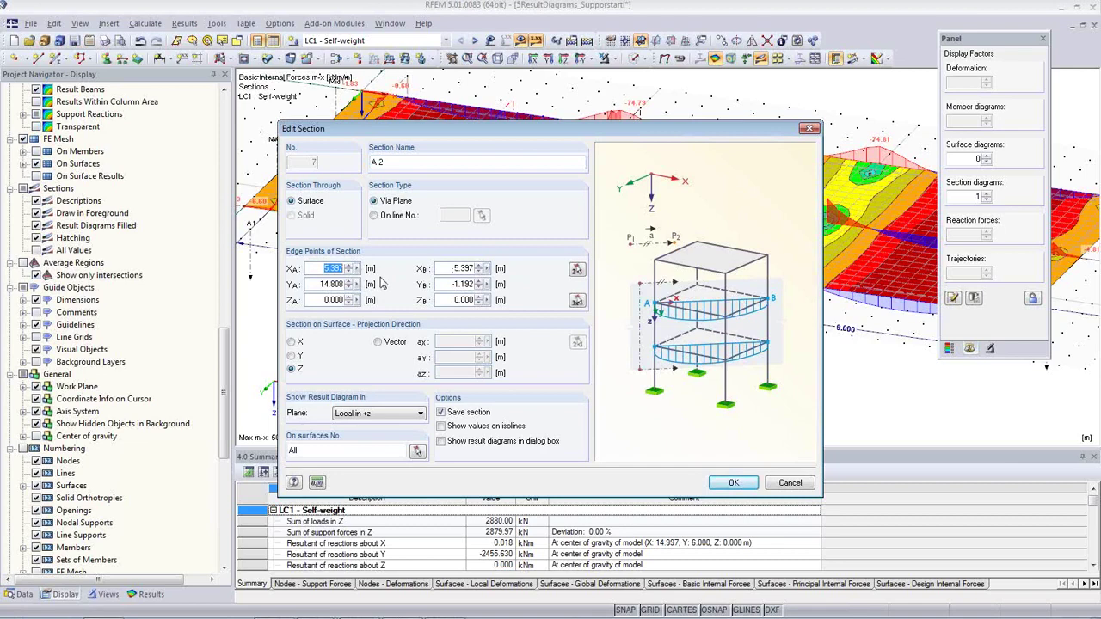
pyautogui.write('5.5')
pyautogui.doubleClick(450, 268)
pyautogui.click(737, 484)
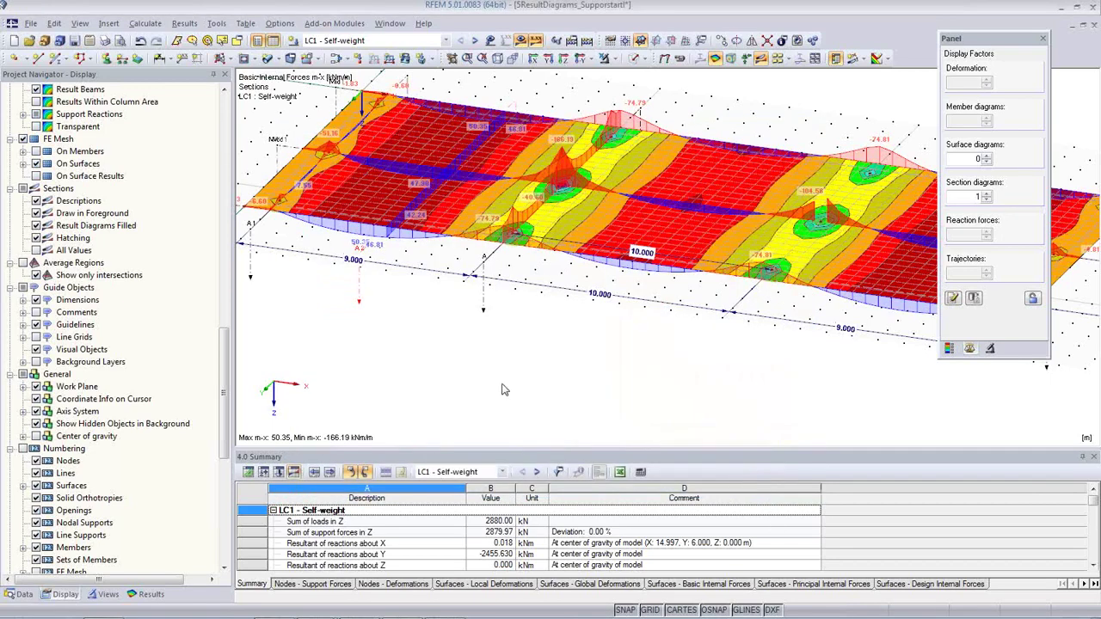
# Step: Turn off the coloured surface results and display the average regions together with the section diagrams
pyautogui.moveTo(393, 251); pyautogui.dragTo(381, 283, button='middle')
pyautogui.scroll(-2, 421, 308)
pyautogui.scroll(3, 466, 326)
pyautogui.moveTo(558, 354); pyautogui.dragTo(414, 307, button='middle')
pyautogui.scroll(3, 456, 278)
pyautogui.moveTo(484, 273); pyautogui.dragTo(434, 405, button='middle')
pyautogui.click(879, 59)
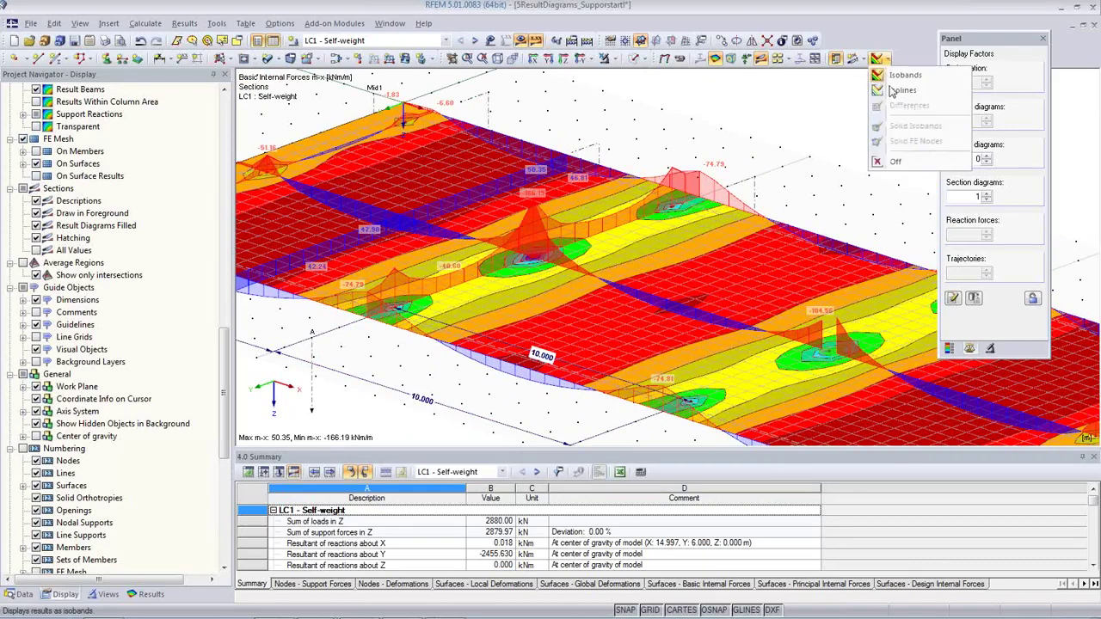
pyautogui.click(886, 162)
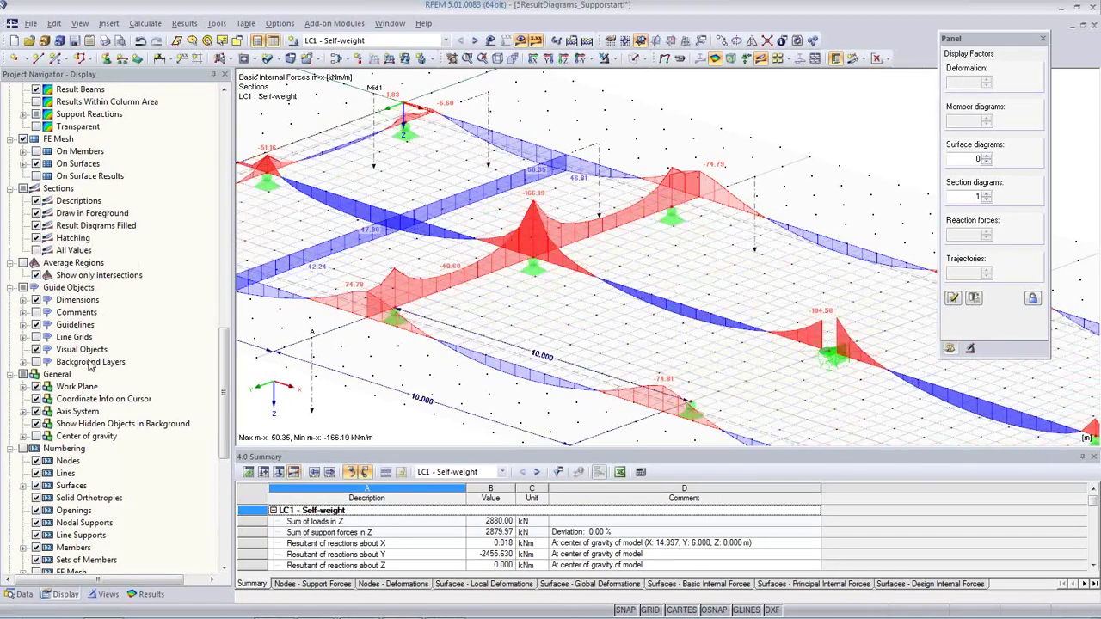
pyautogui.click(23, 262)
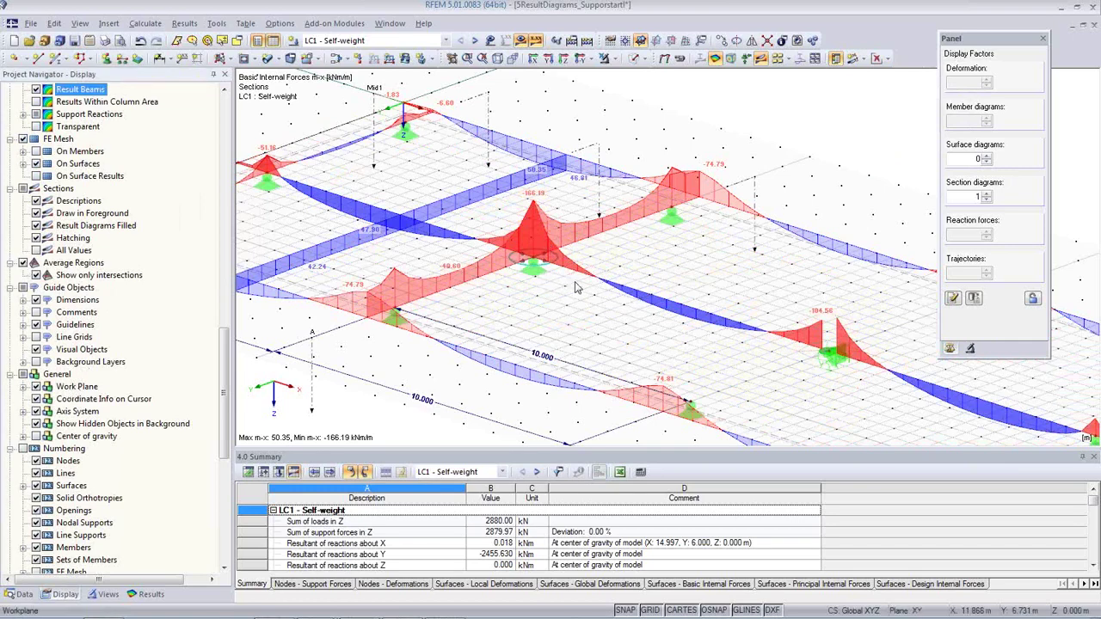
pyautogui.click(446, 44)
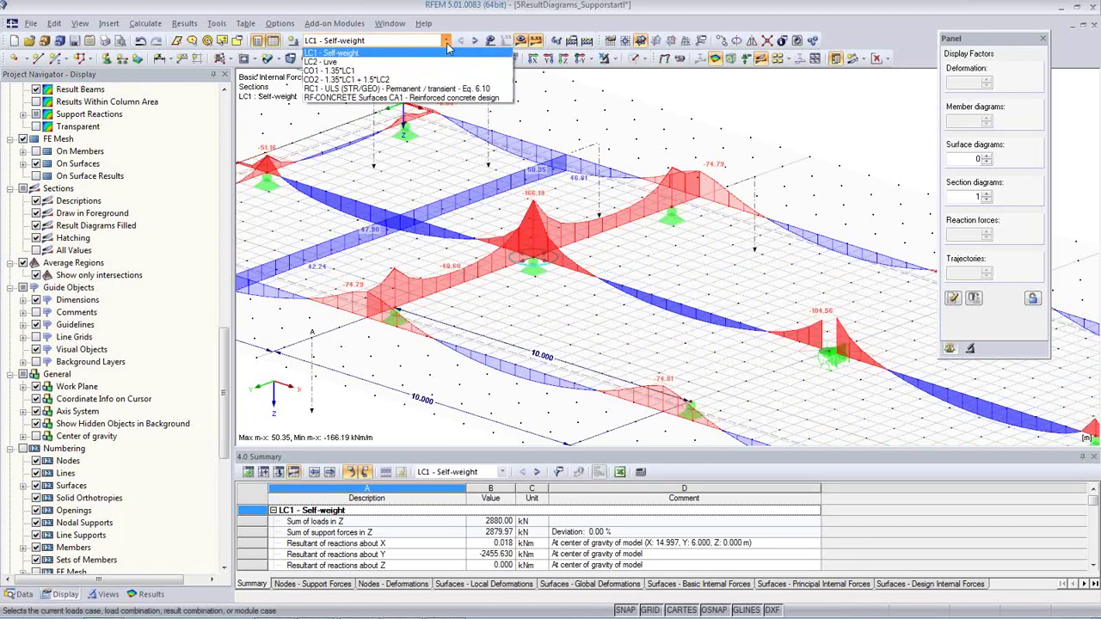
pyautogui.click(447, 43)
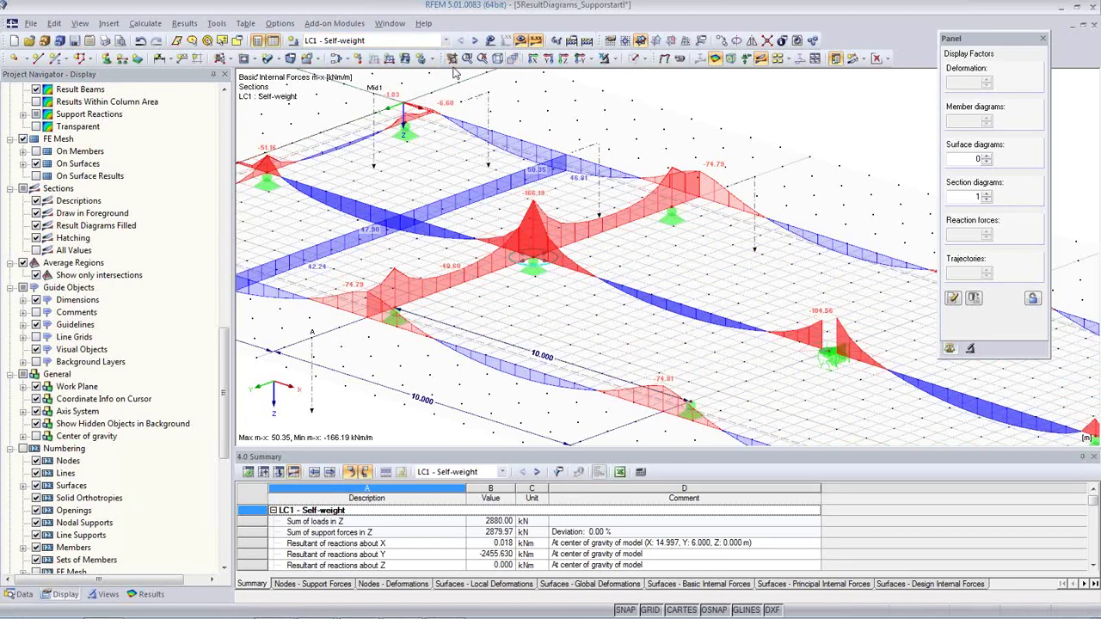
# Step: Apply the averaged internal forces of the defined average region in the RF-CONCRETE Surfaces design details and calculate the design
pyautogui.click(19, 594)
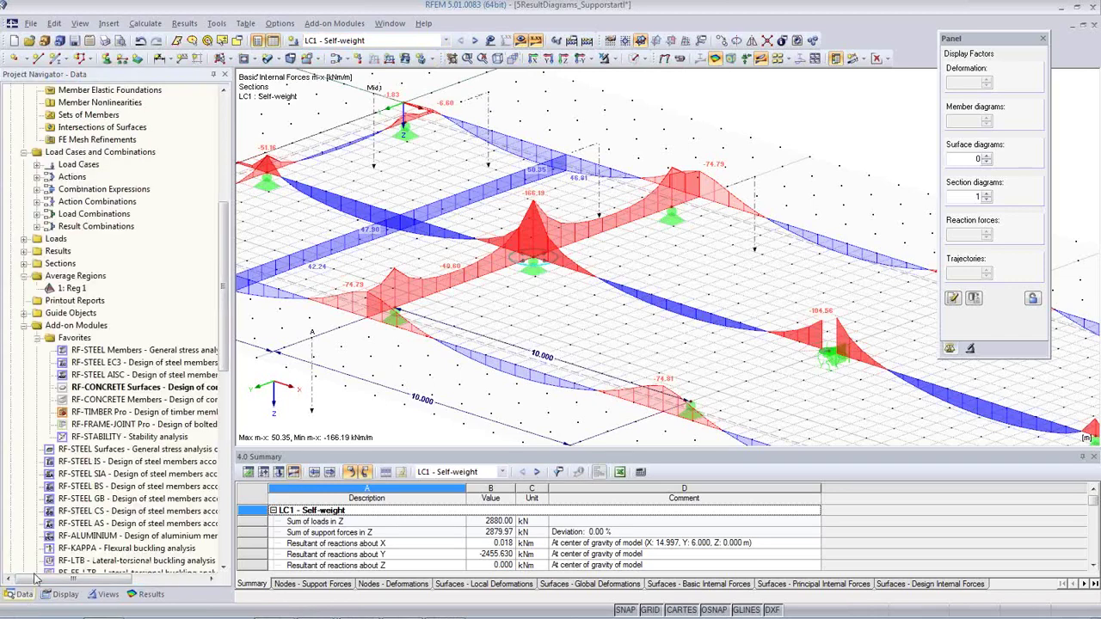
pyautogui.doubleClick(146, 391)
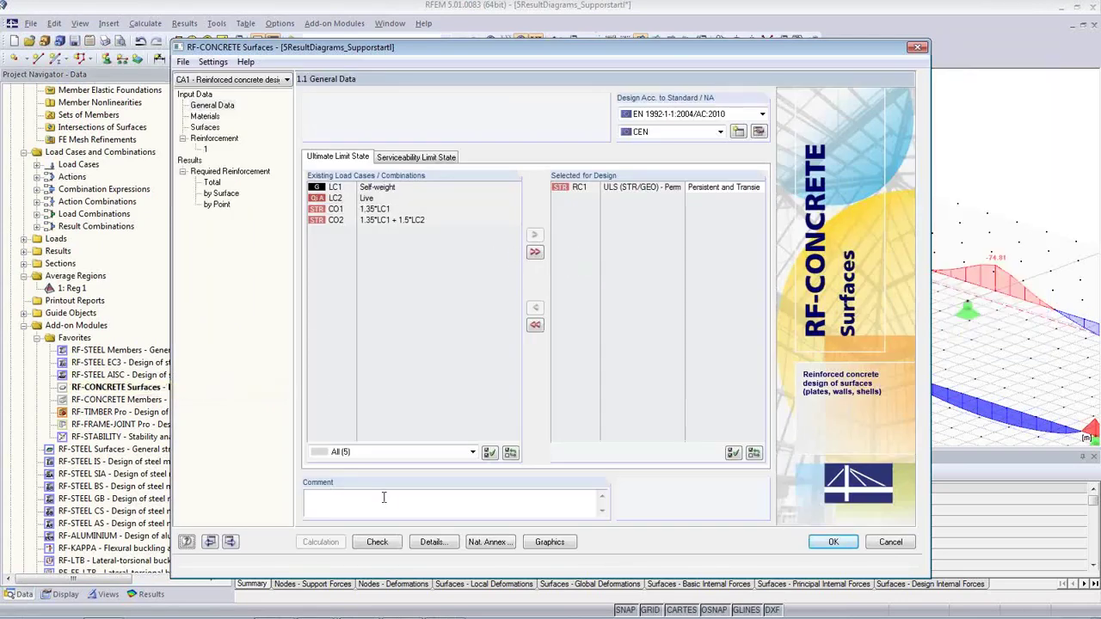
pyautogui.click(434, 544)
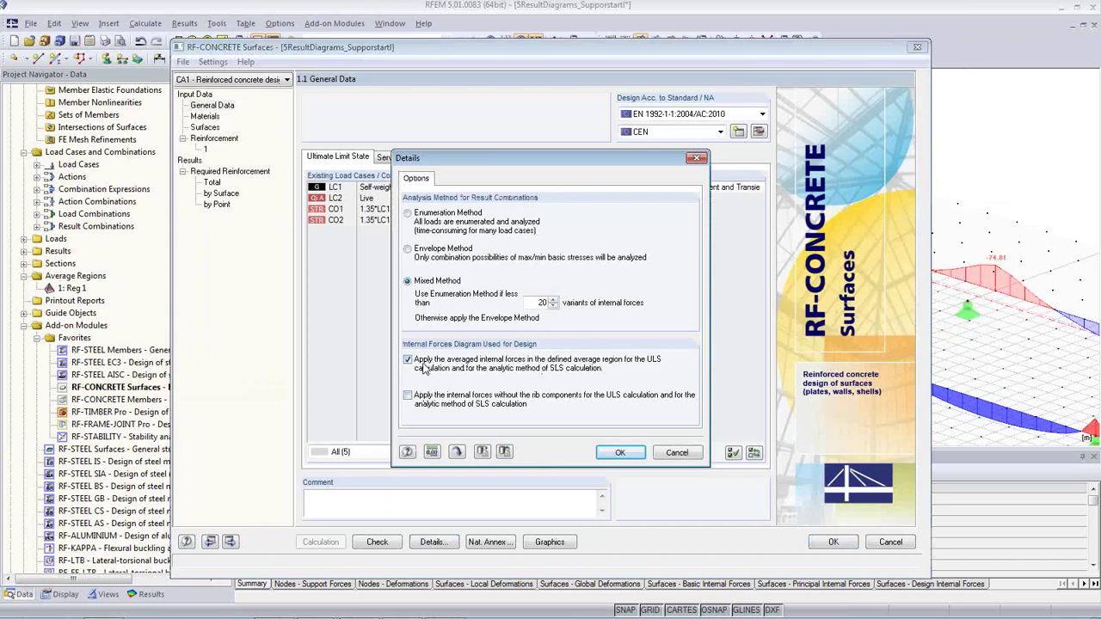
pyautogui.click(409, 361)
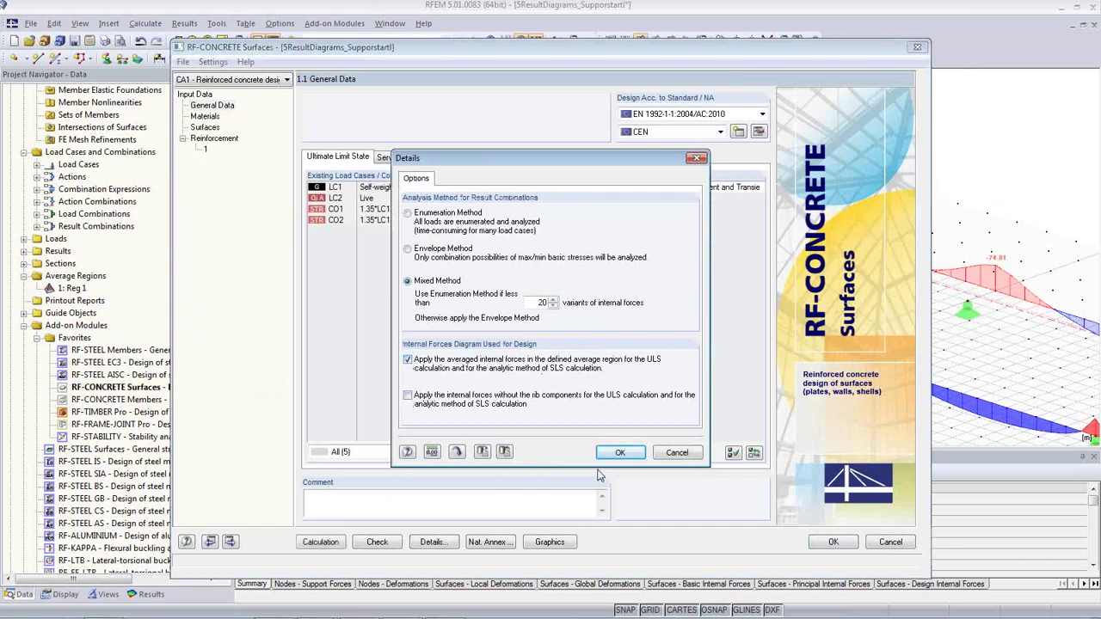
pyautogui.click(629, 457)
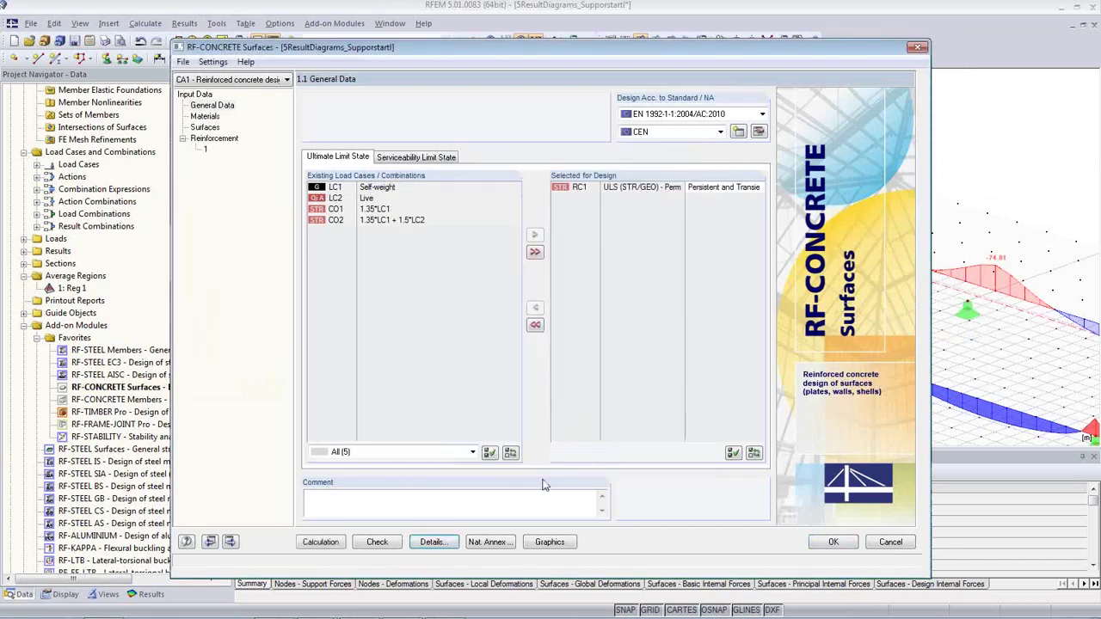
pyautogui.click(319, 542)
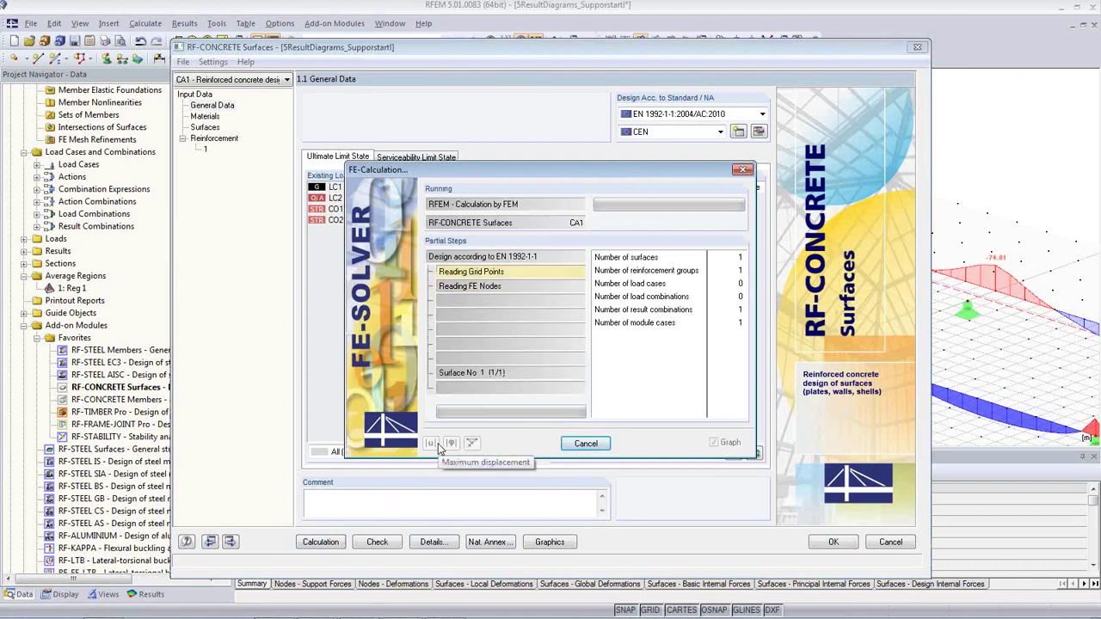
pyautogui.click(828, 544)
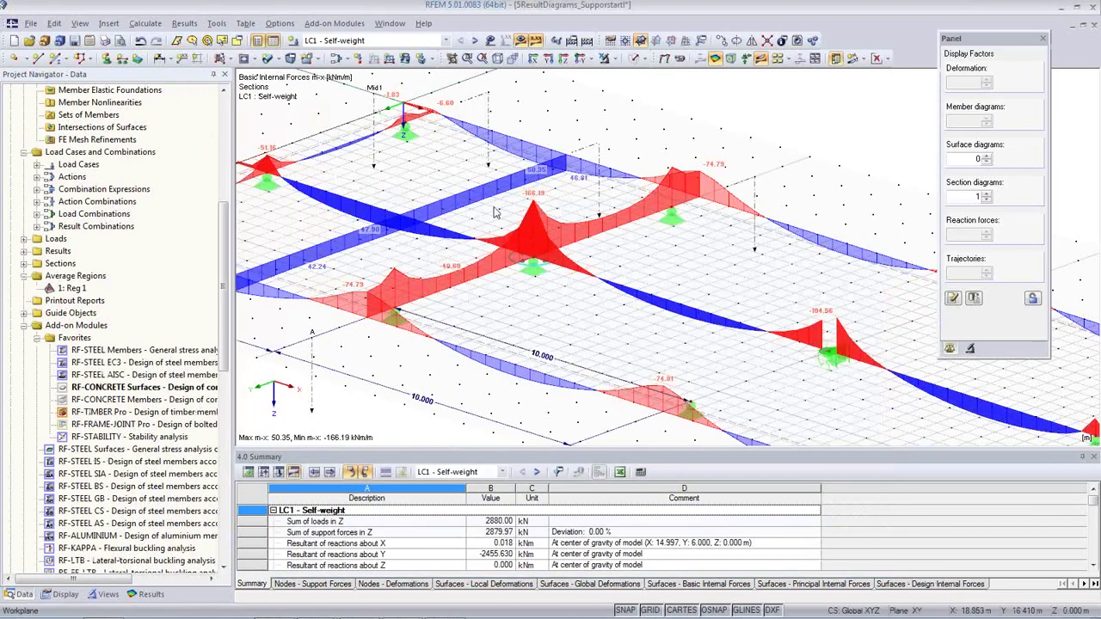
# Step: Display the required reinforcement of RF-CONCRETE Surfaces CA1 as diagrams on the sections
pyautogui.click(445, 40)
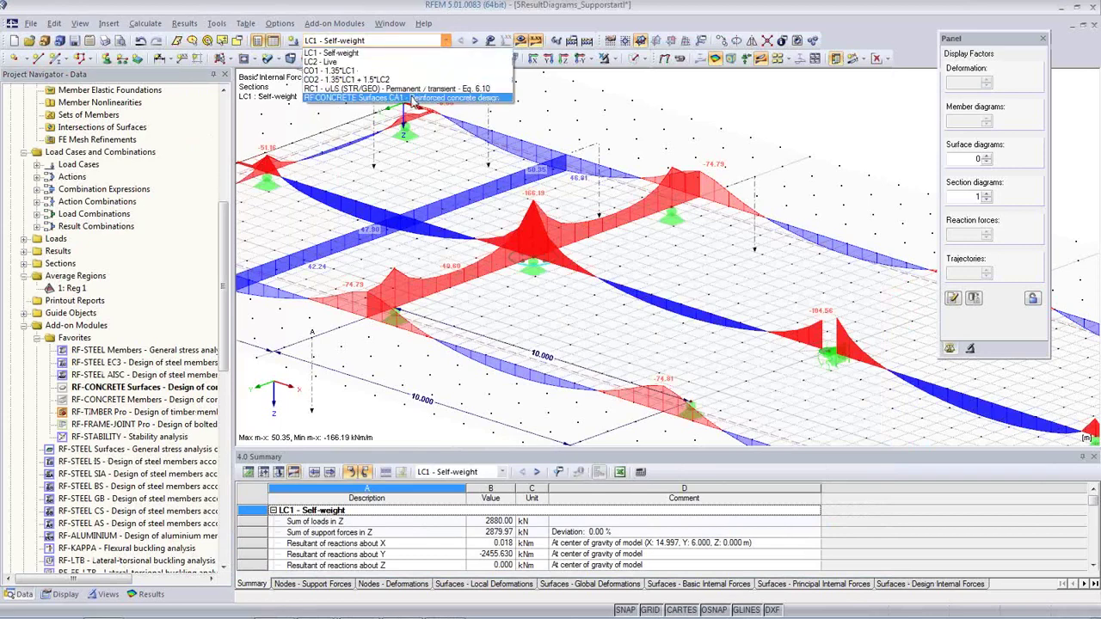
pyautogui.click(414, 99)
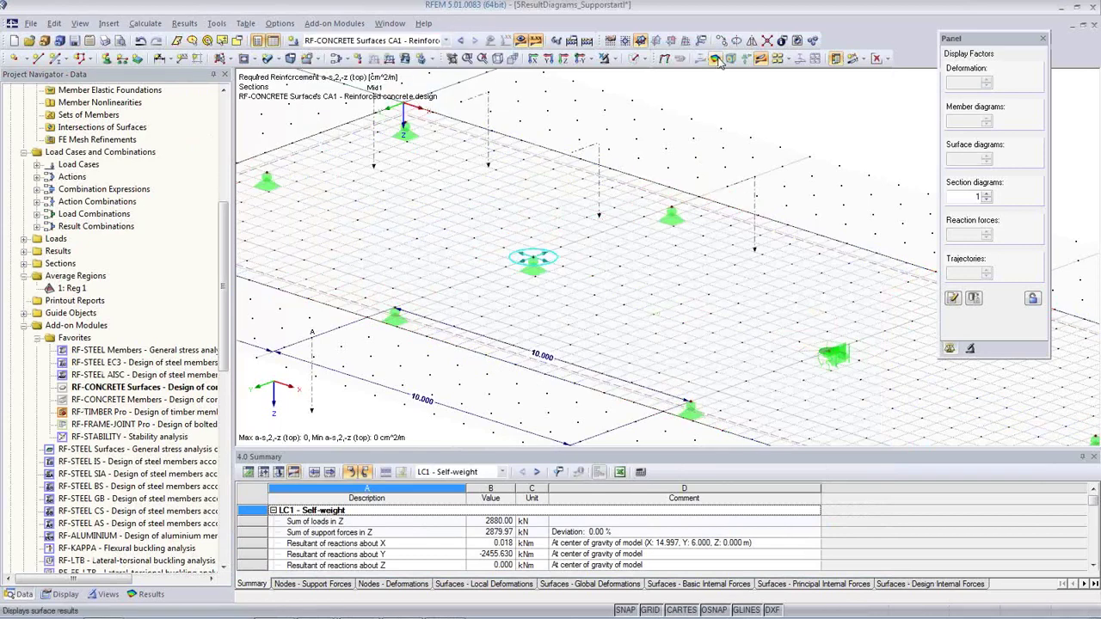
pyautogui.click(885, 60)
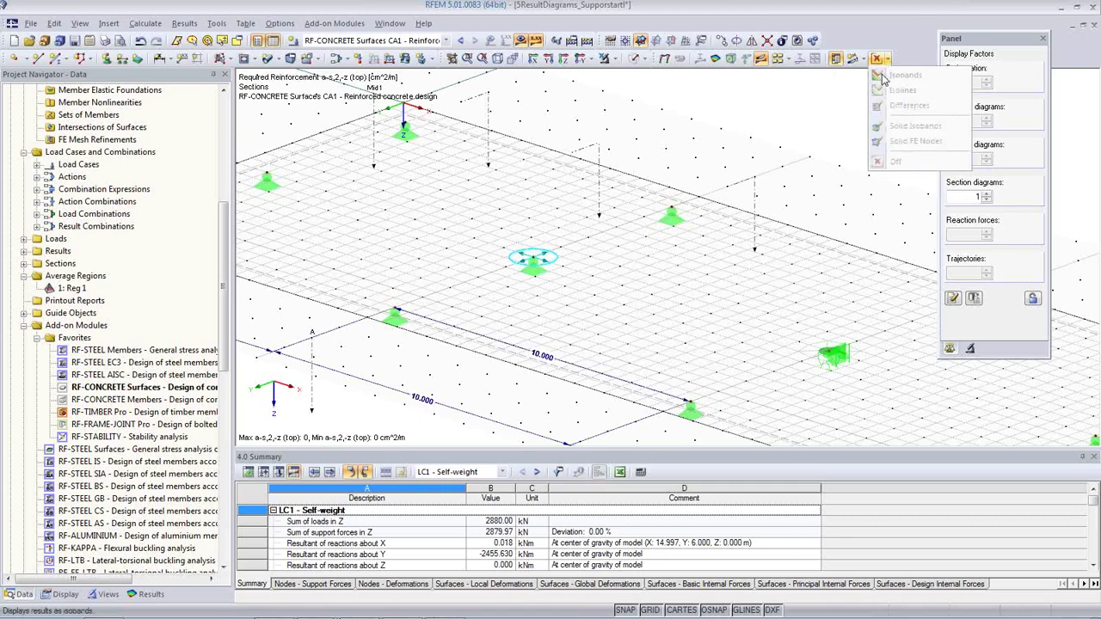
pyautogui.click(718, 62)
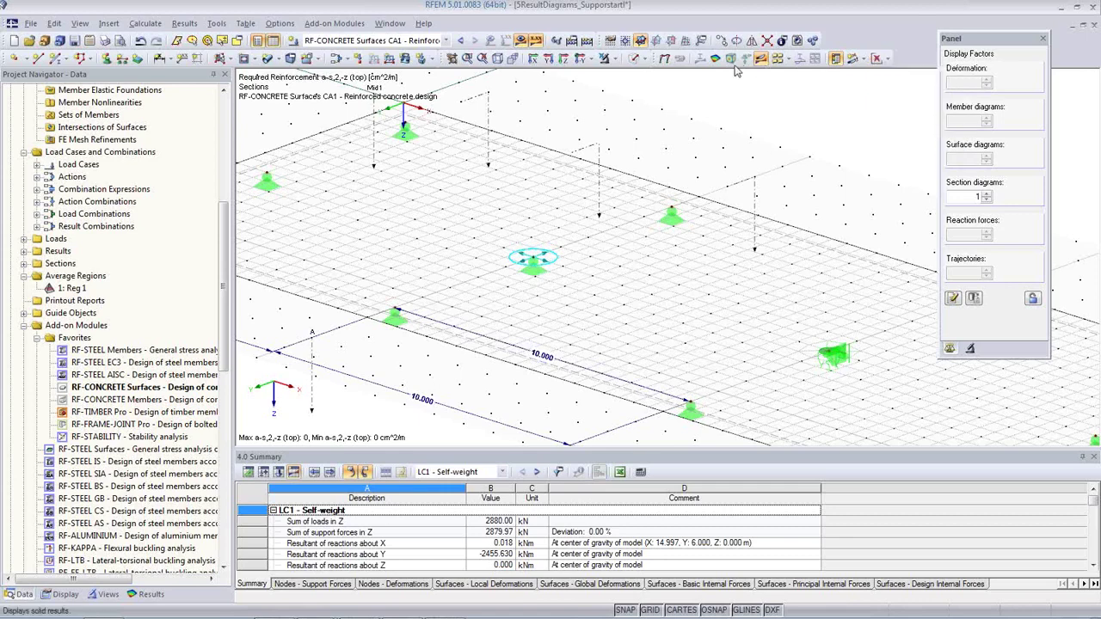
pyautogui.click(886, 60)
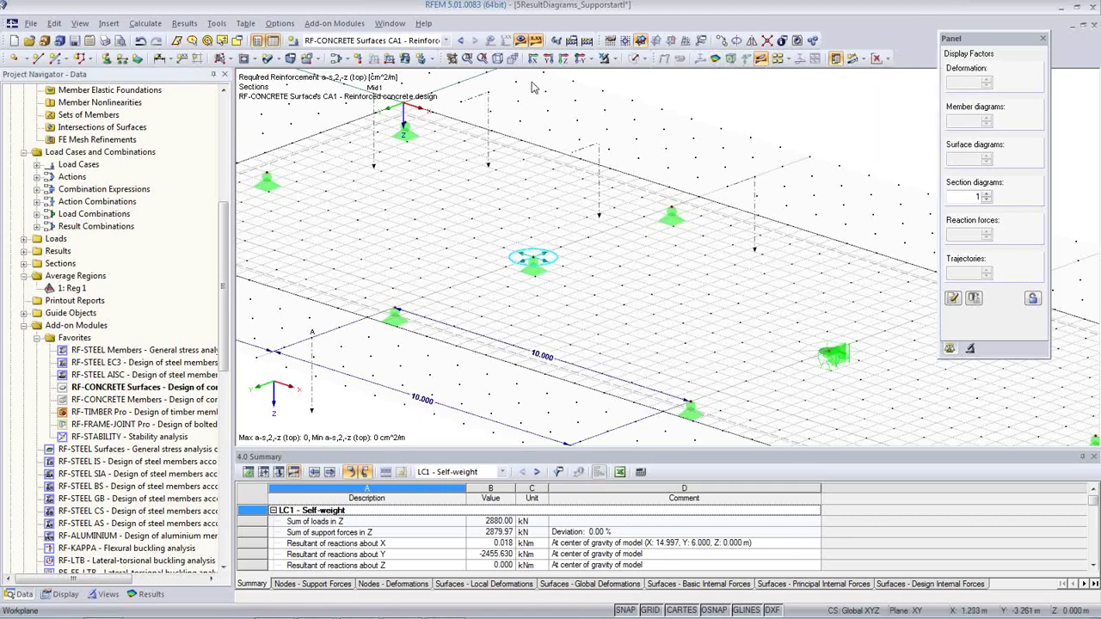
pyautogui.click(520, 41)
pyautogui.click(520, 41)
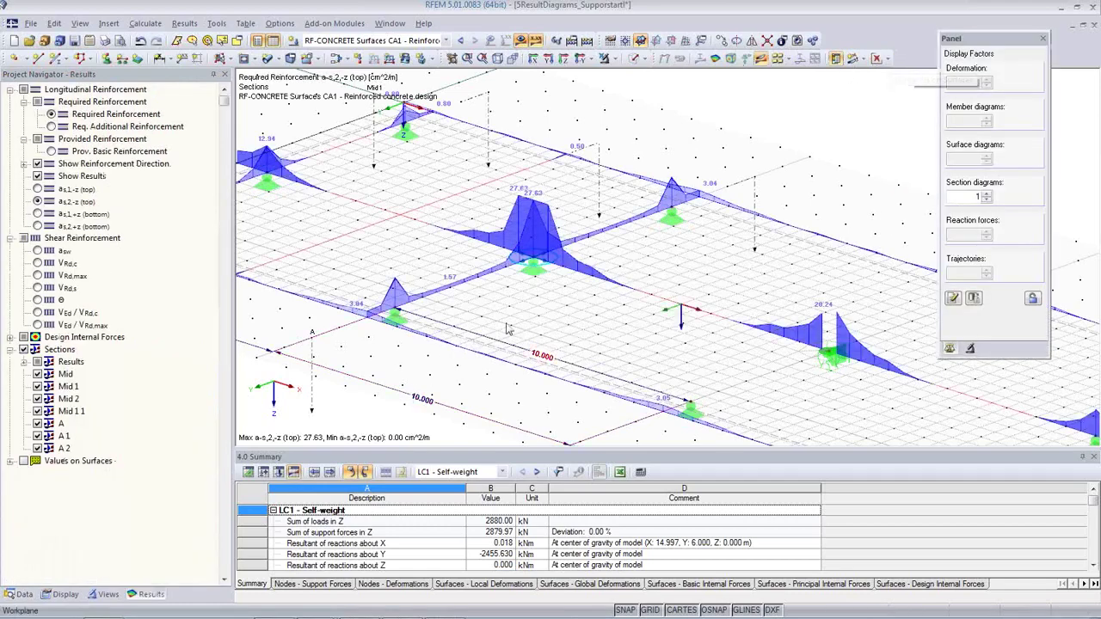
# Step: Examine the required top reinforcement diagrams at the support with the average region and compare them with those at the other supports
pyautogui.scroll(5, 549, 296)
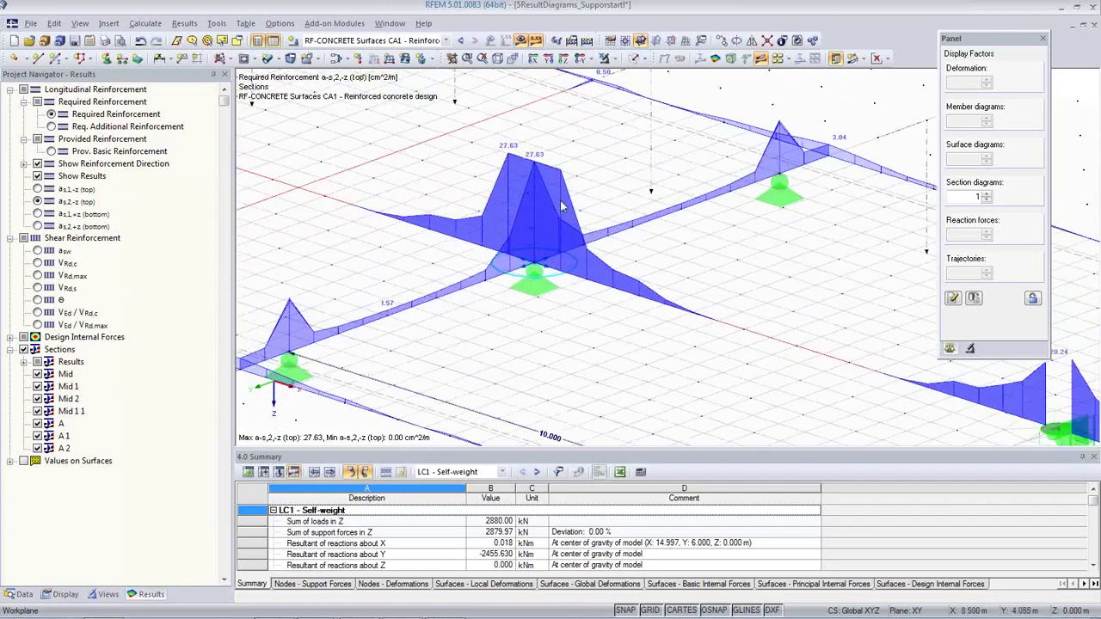
pyautogui.scroll(3, 508, 152)
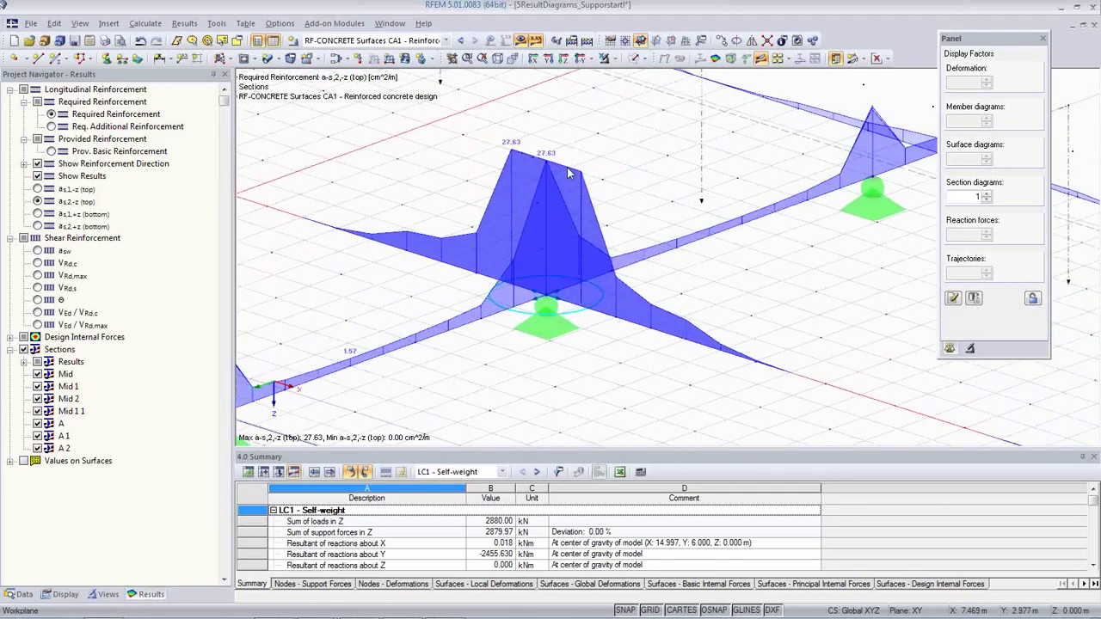
pyautogui.scroll(-4, 579, 194)
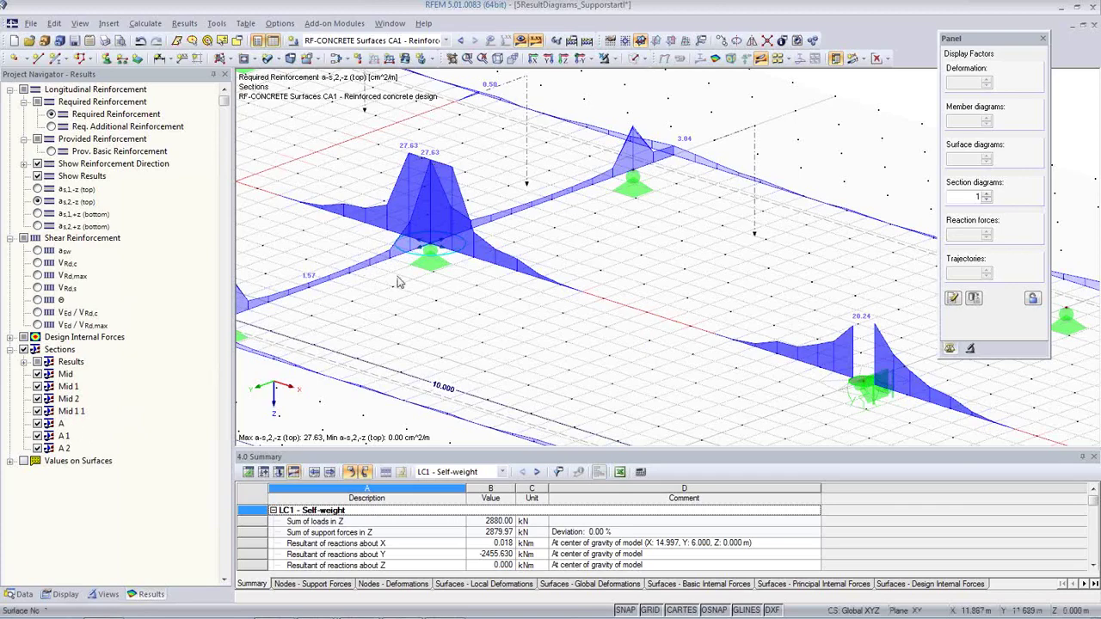
pyautogui.scroll(-5, 446, 334)
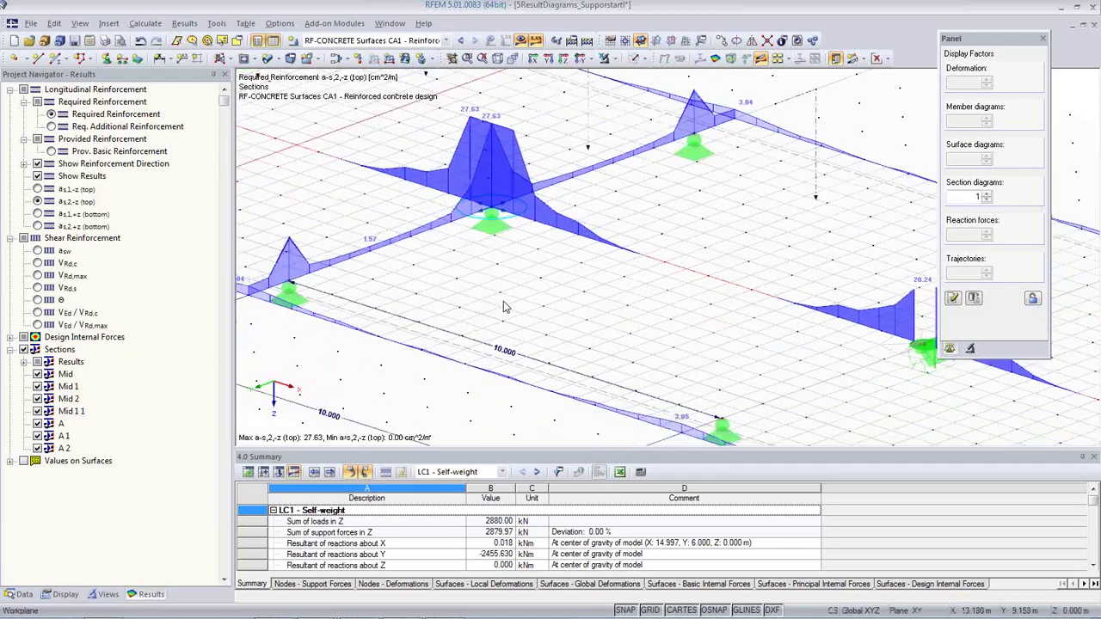
pyautogui.scroll(1, 586, 364)
pyautogui.moveTo(587, 366); pyautogui.dragTo(648, 319, button='middle')
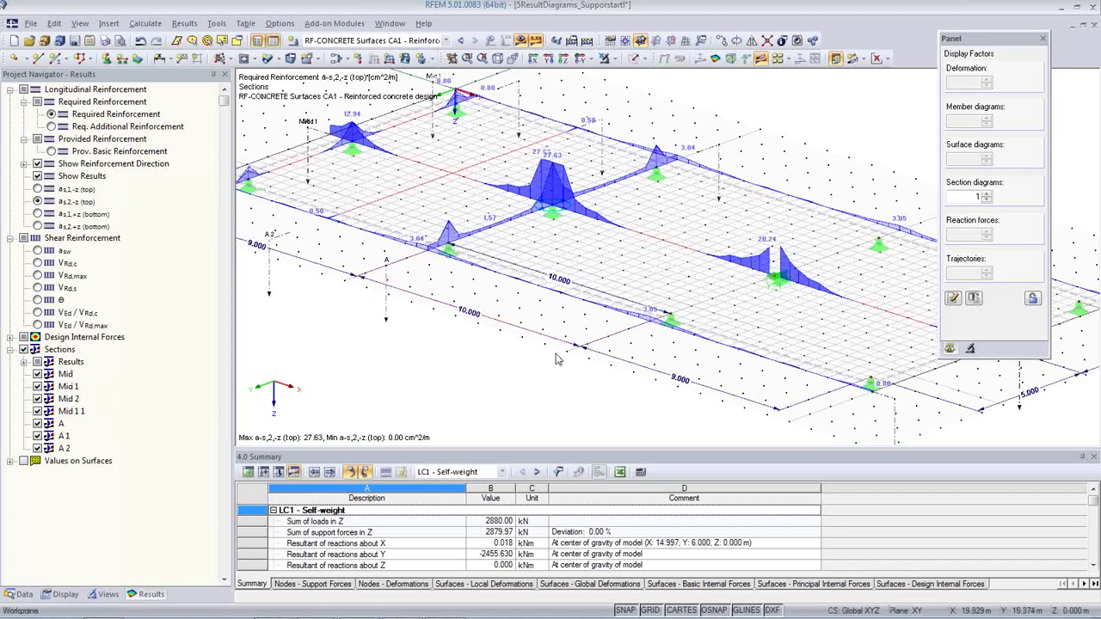
pyautogui.scroll(2, 525, 340)
pyautogui.scroll(-2, 528, 339)
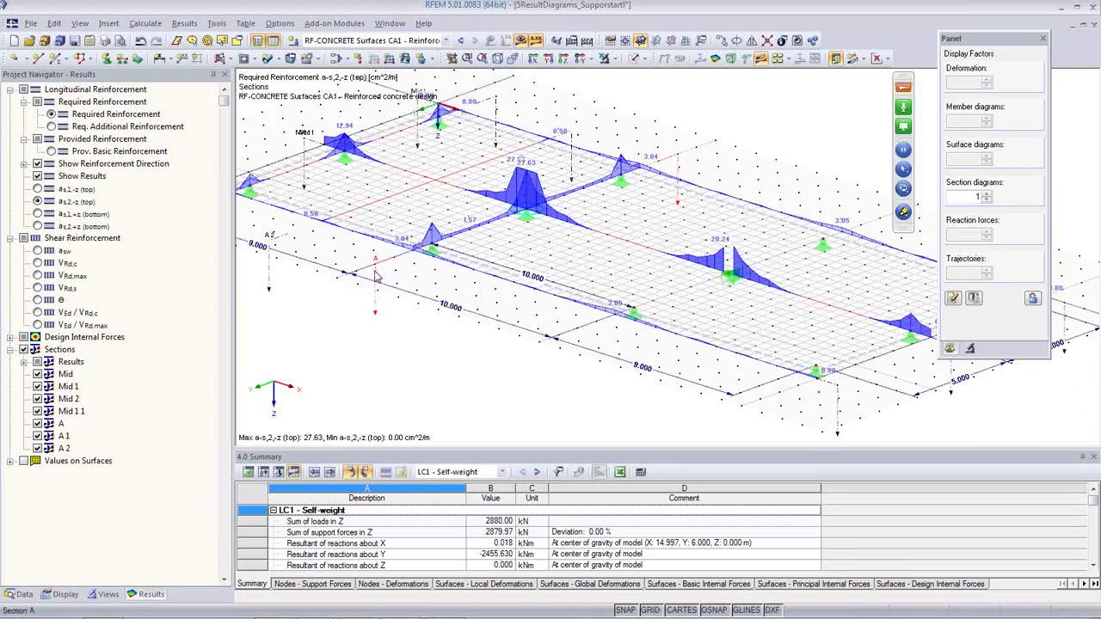
# Step: Copy section A to the second inner row of supports and to the slab's far end edge
pyautogui.click(578, 337)
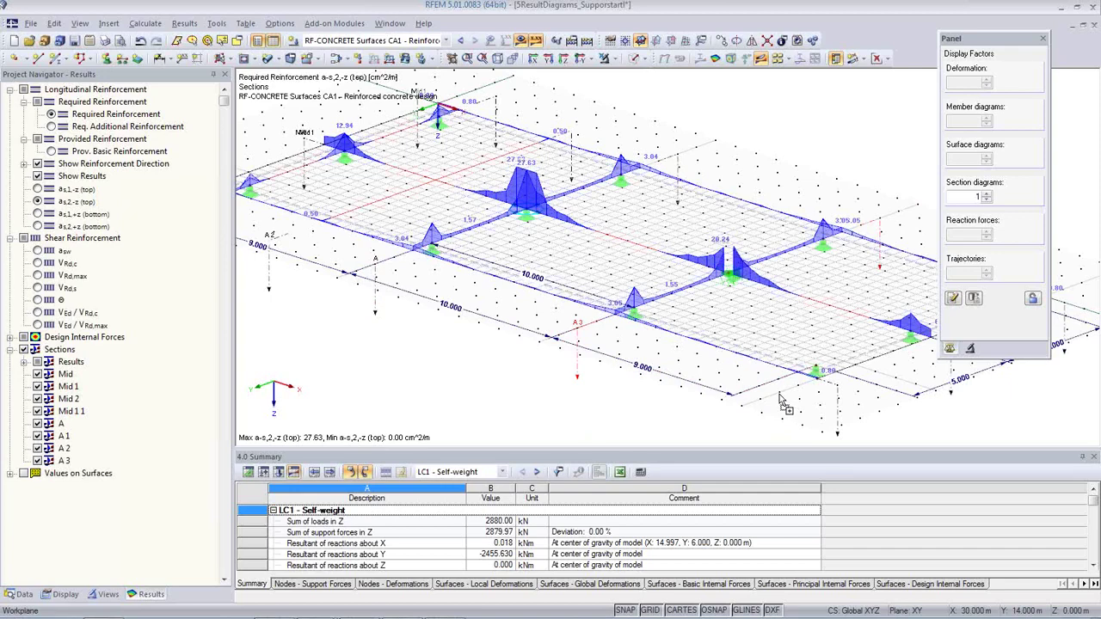
pyautogui.keyDown('ctrl'); pyautogui.moveTo(759, 387); pyautogui.dragTo(760, 387); pyautogui.keyUp('ctrl')
pyautogui.click(740, 434)
pyautogui.keyDown('ctrl'); pyautogui.moveTo(698, 411); pyautogui.dragTo(544, 355, button='middle'); pyautogui.keyUp('ctrl')
pyautogui.scroll(-2, 624, 393)
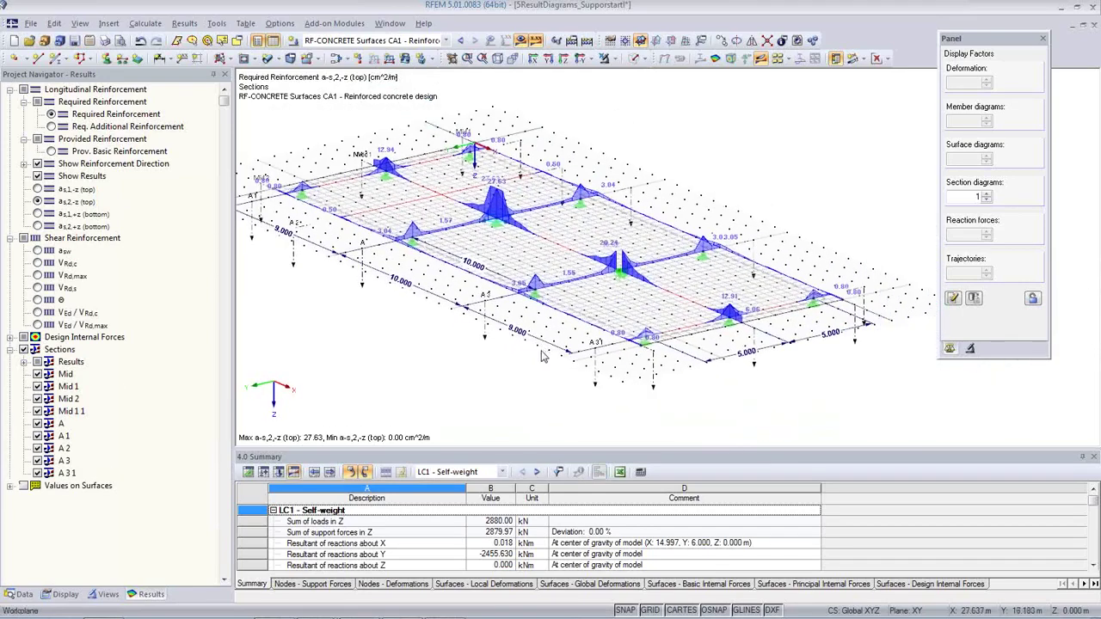
# Step: Switch the displayed results from the reinforcement design to load case LC1 - Self-weight
pyautogui.click(885, 58)
pyautogui.click(820, 130)
pyautogui.keyDown('ctrl'); pyautogui.moveTo(497, 358); pyautogui.dragTo(600, 404, button='middle'); pyautogui.keyUp('ctrl')
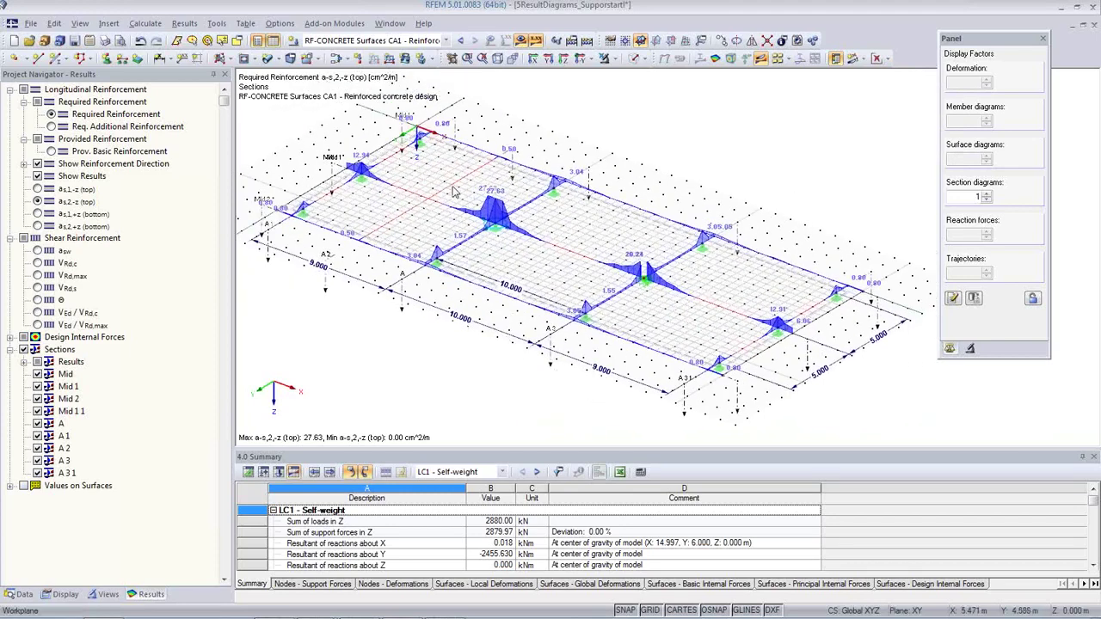
pyautogui.click(445, 42)
pyautogui.click(331, 53)
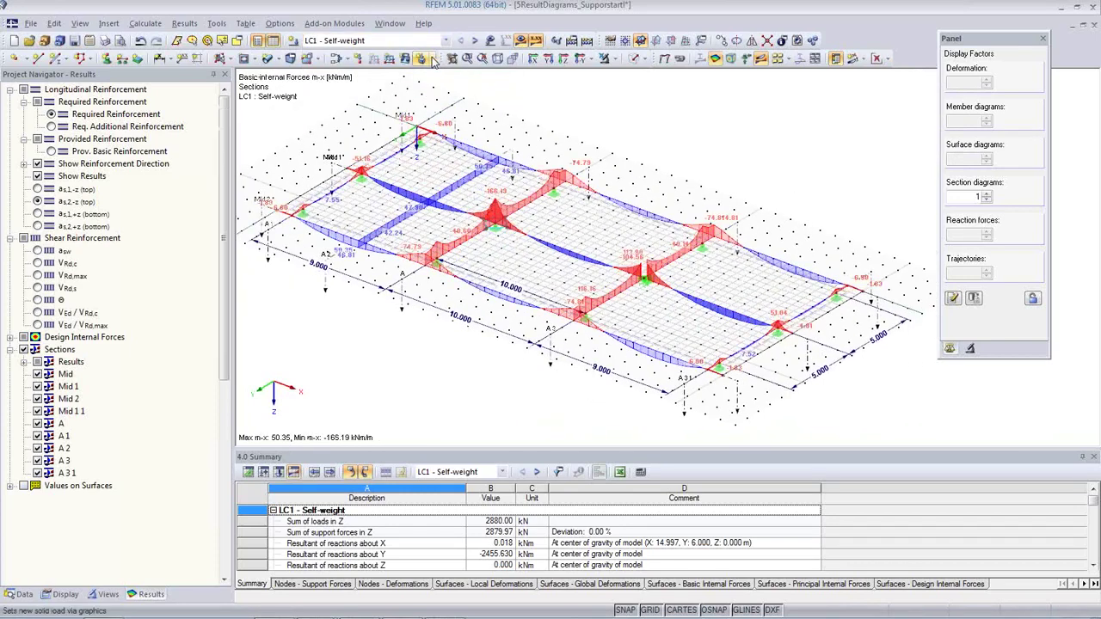
# Step: Display the surface moments m-x as isobands and as isolines, and turn the surface results off again
pyautogui.click(877, 58)
pyautogui.click(886, 76)
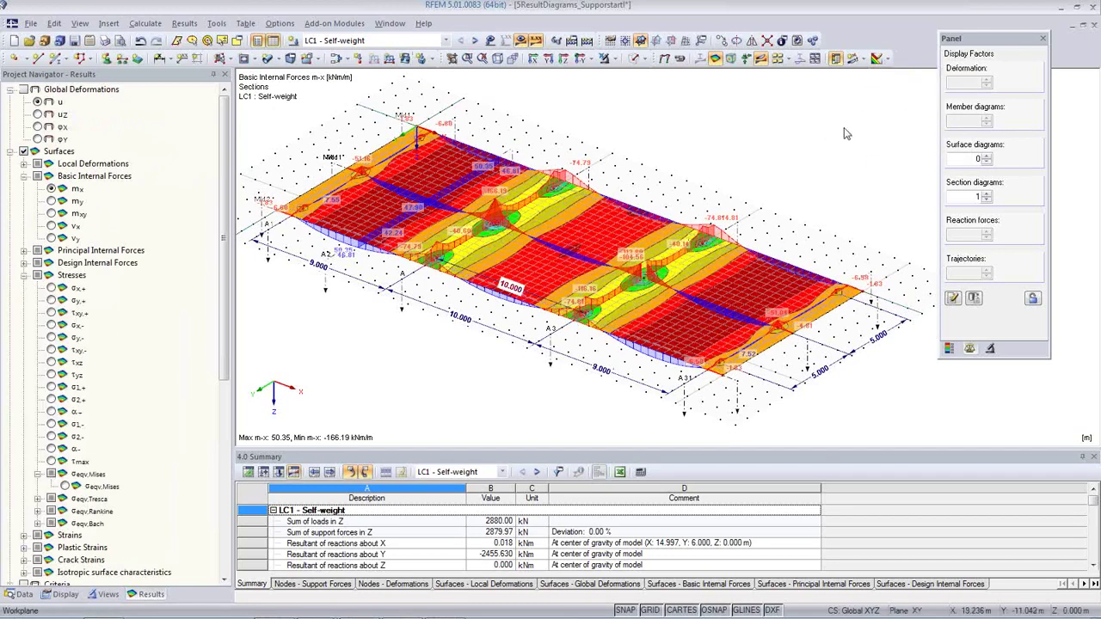
pyautogui.click(886, 59)
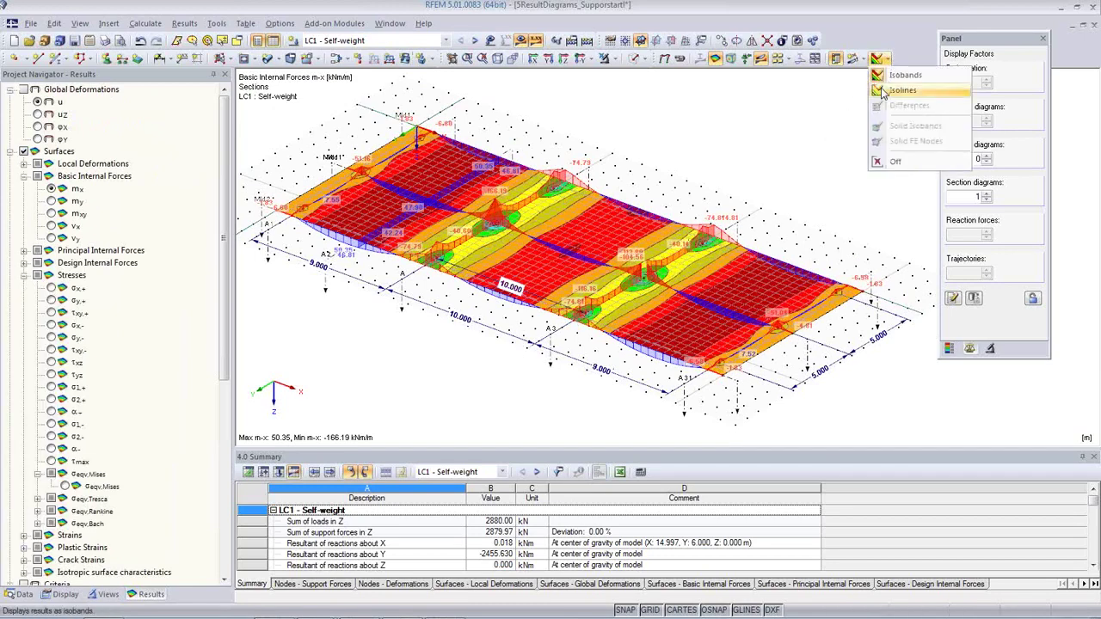
pyautogui.click(887, 91)
pyautogui.click(887, 58)
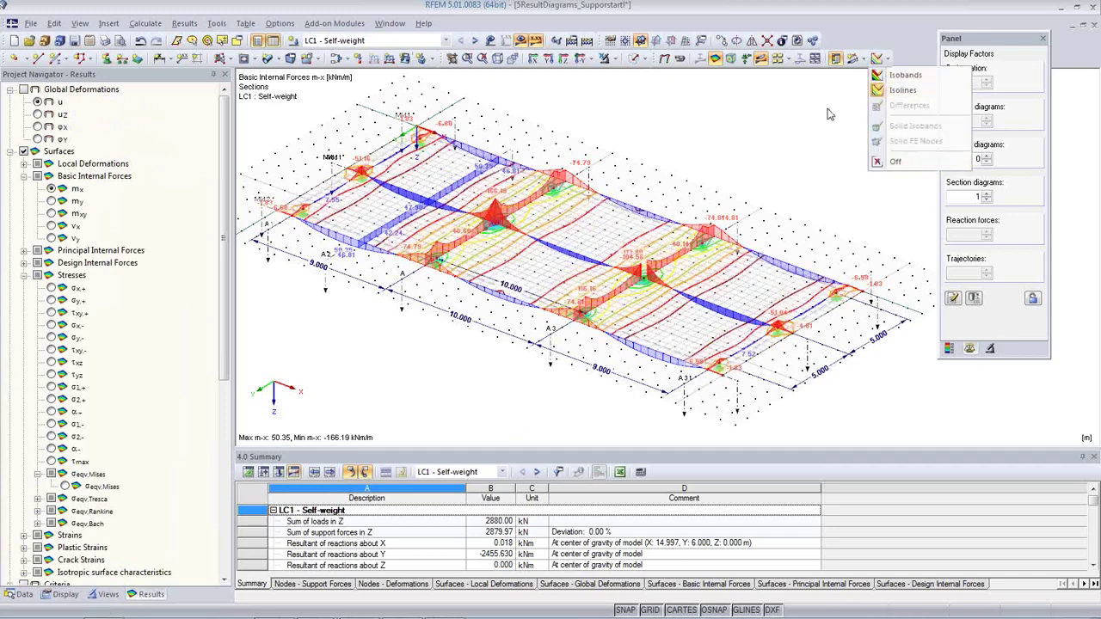
pyautogui.click(886, 58)
pyautogui.click(886, 58)
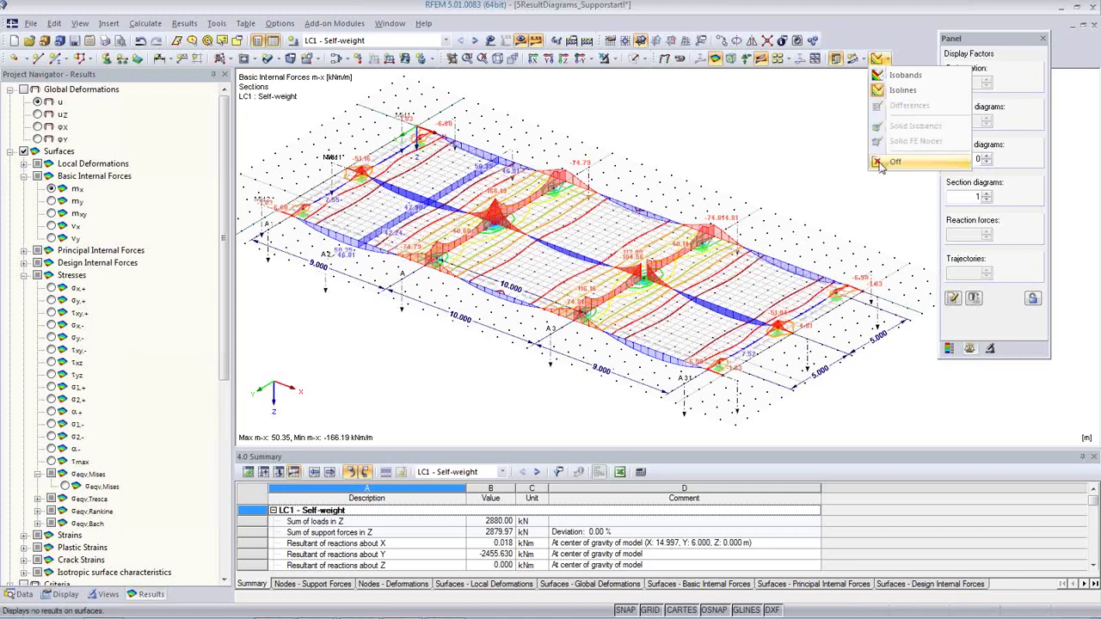
pyautogui.click(891, 161)
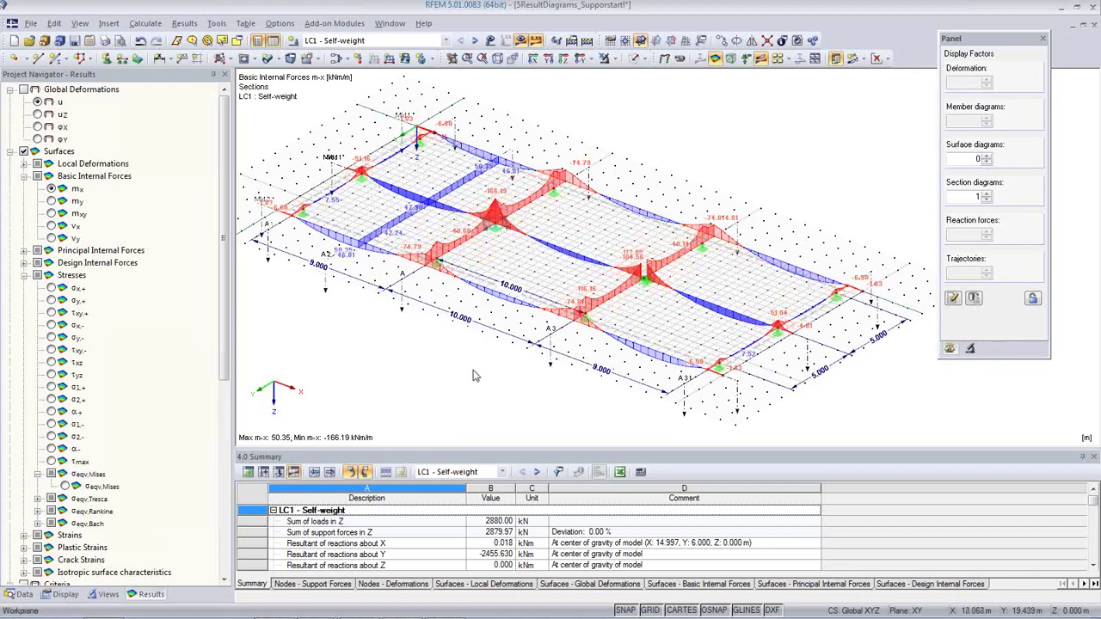
# Step: Hide the work plane grid points so only the slab with its section diagrams is shown
pyautogui.click(649, 610)
pyautogui.moveTo(531, 411); pyautogui.dragTo(550, 387, button='middle')
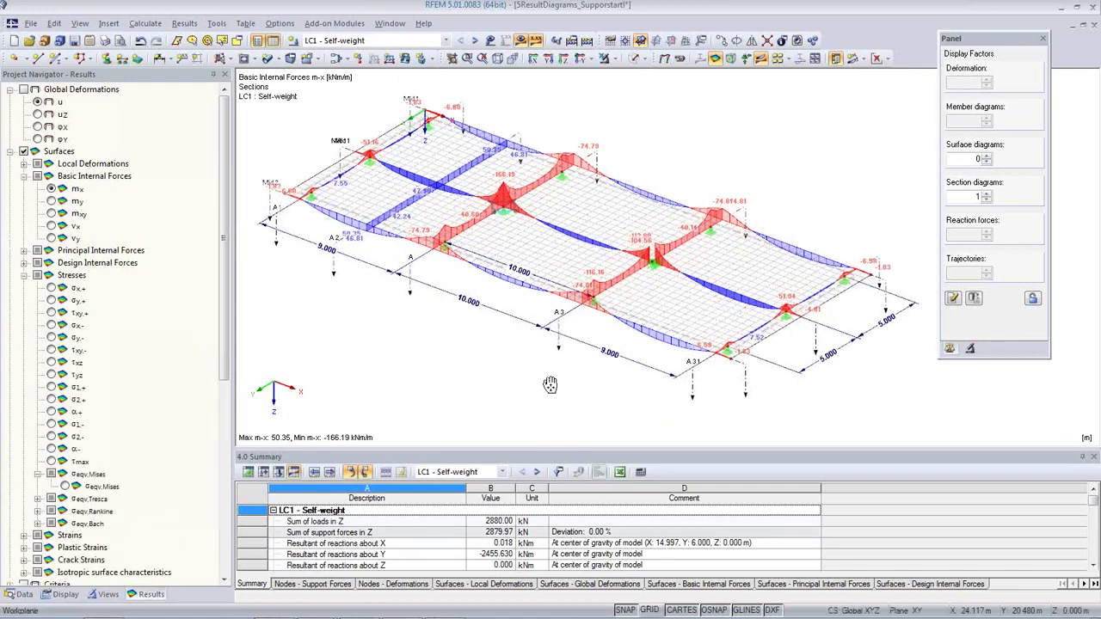
pyautogui.scroll(1, 581, 372)
pyautogui.moveTo(581, 372); pyautogui.dragTo(605, 393, button='middle')
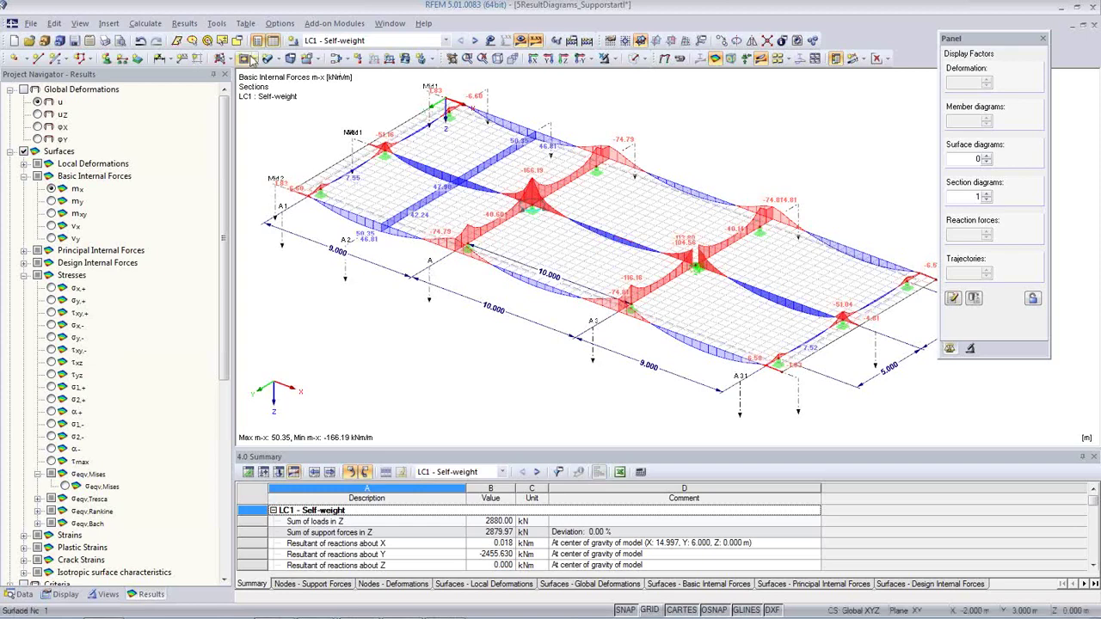
# Step: Set up a mass print of the basic internal forces mx, my, mxy, vx and vy for all load cases and combinations
pyautogui.click(106, 44)
pyautogui.click(529, 236)
pyautogui.click(608, 236)
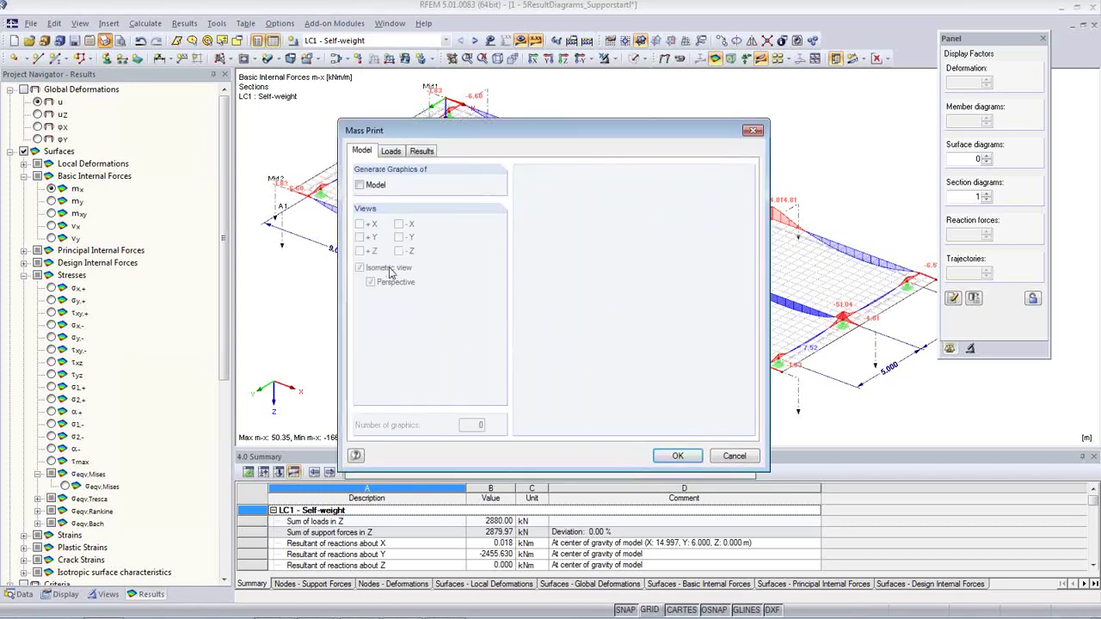
pyautogui.click(422, 152)
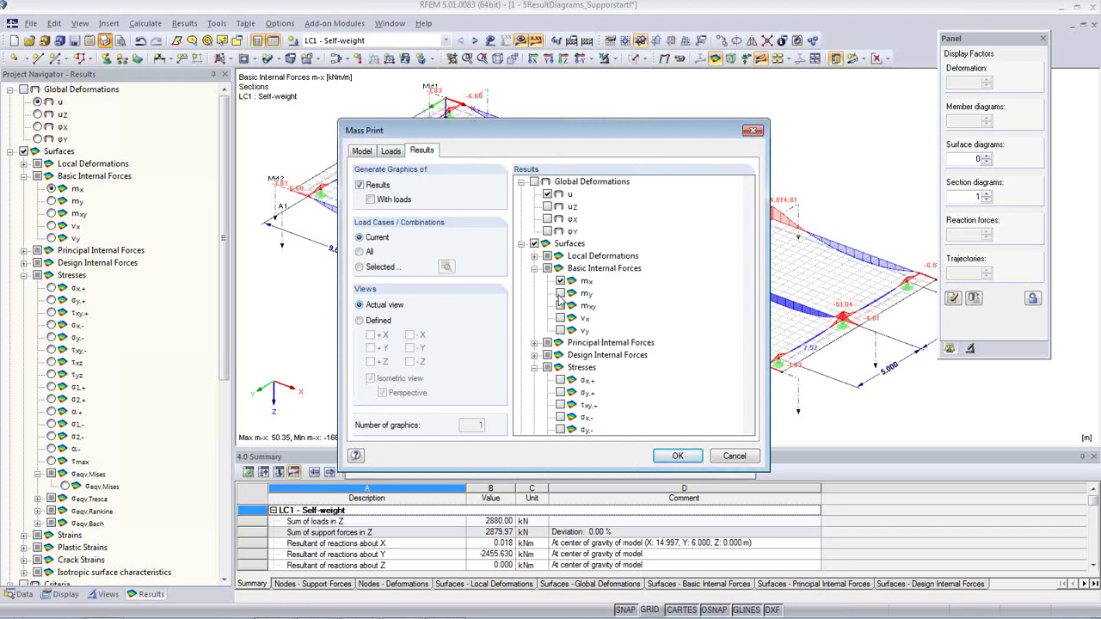
pyautogui.click(560, 294)
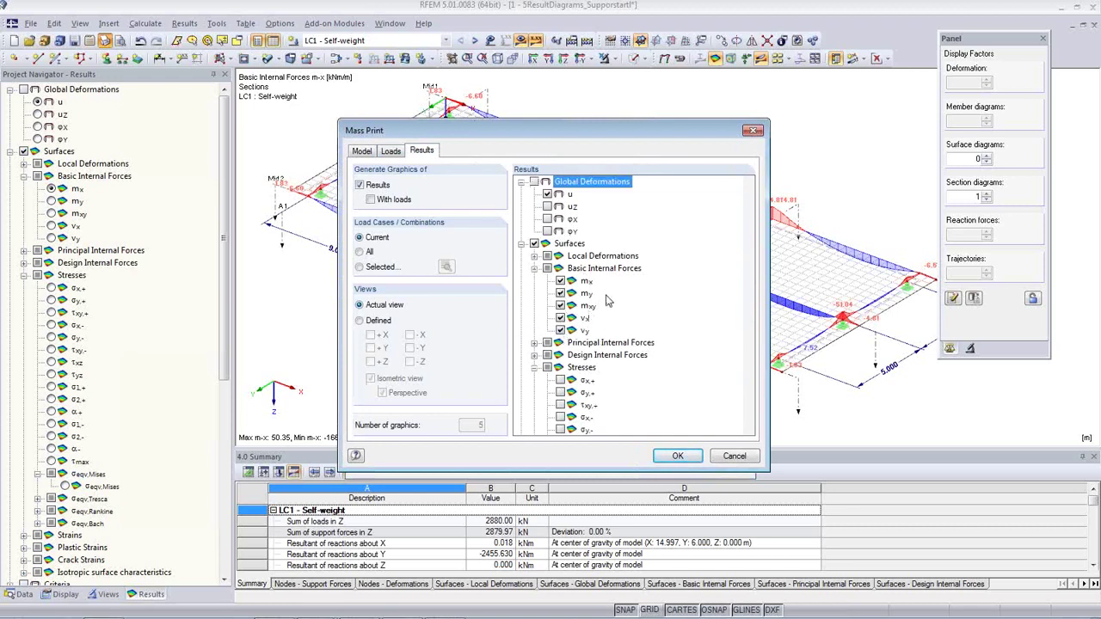
pyautogui.click(368, 267)
pyautogui.click(361, 252)
pyautogui.click(669, 456)
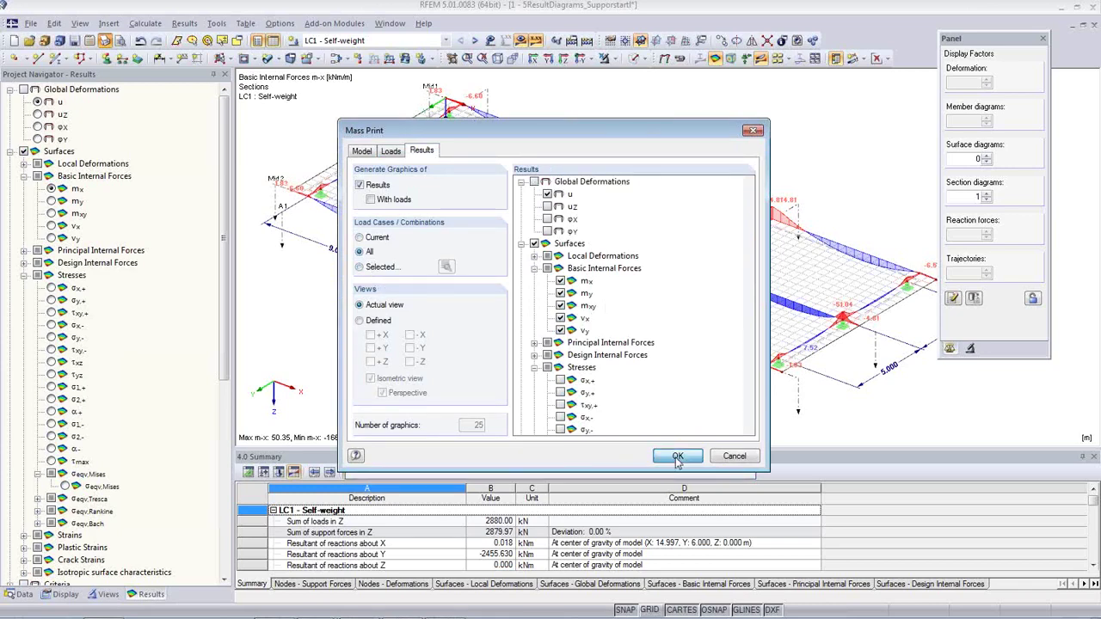
# Step: Set the picture height to 50 % of the page and generate the printout report with the template Input data and reduced results
pyautogui.doubleClick(430, 343)
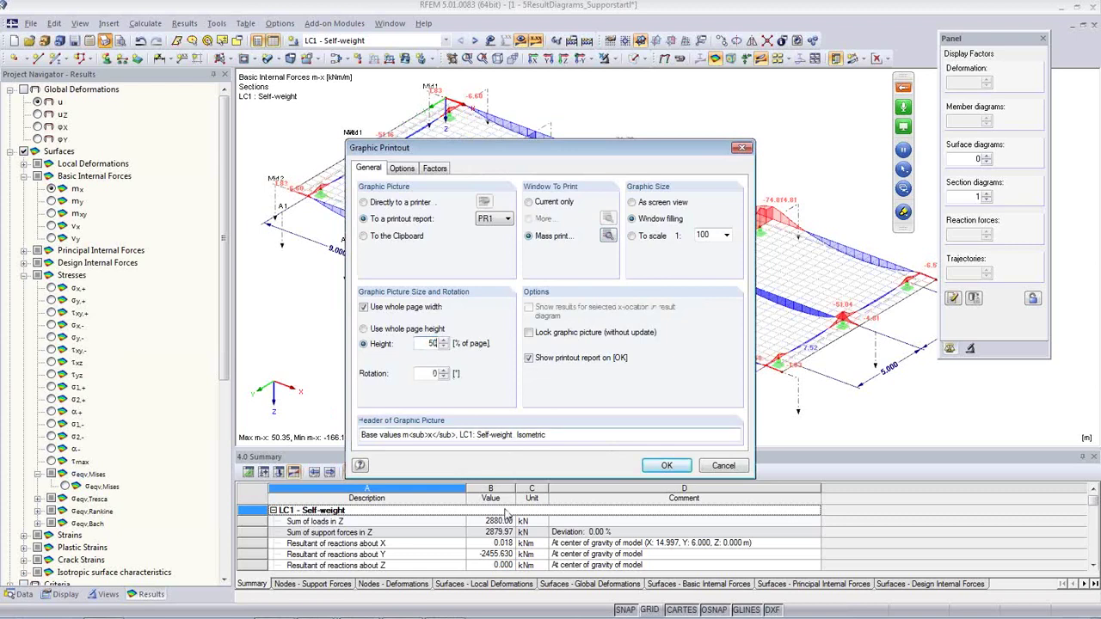
pyautogui.click(665, 467)
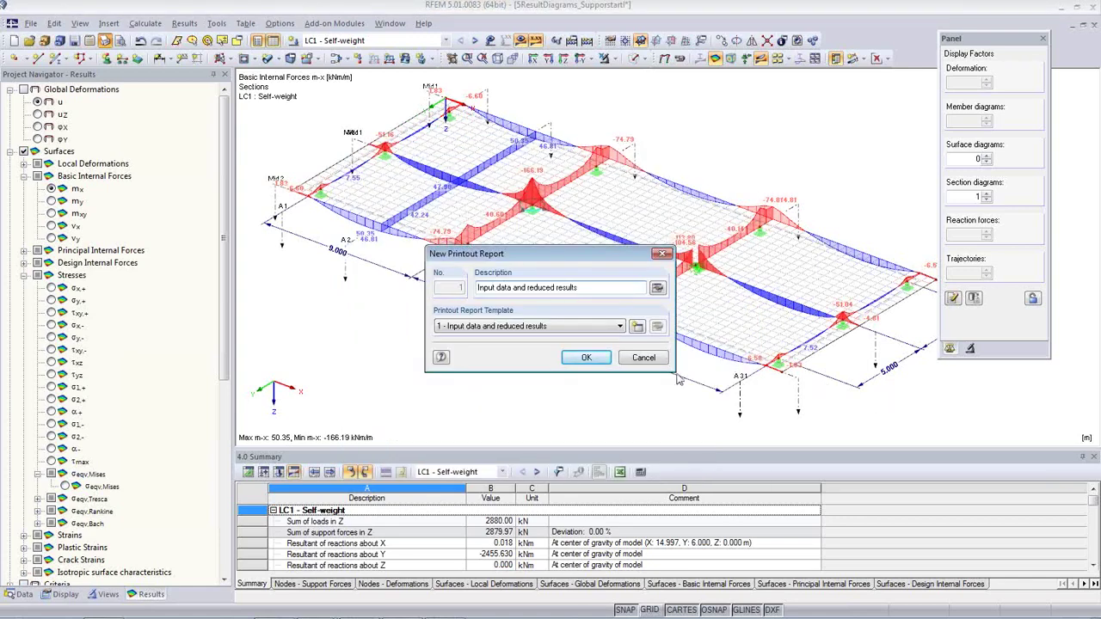
pyautogui.click(586, 358)
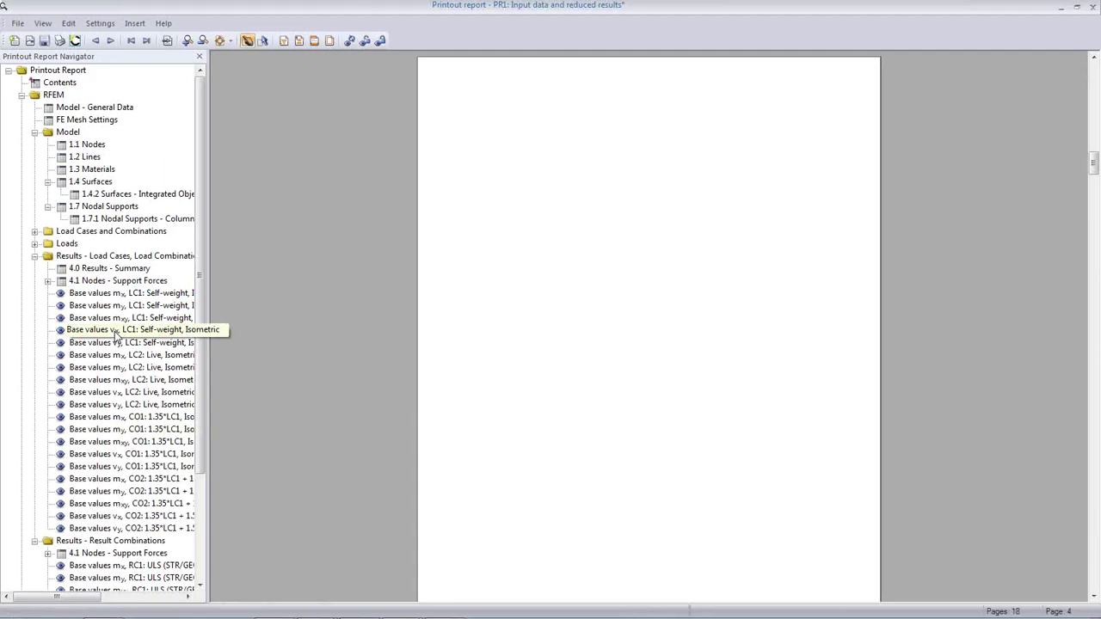
# Step: Review the printed section diagrams of the internal forces for LC1 and LC2, and close the report without saving it
pyautogui.click(114, 334)
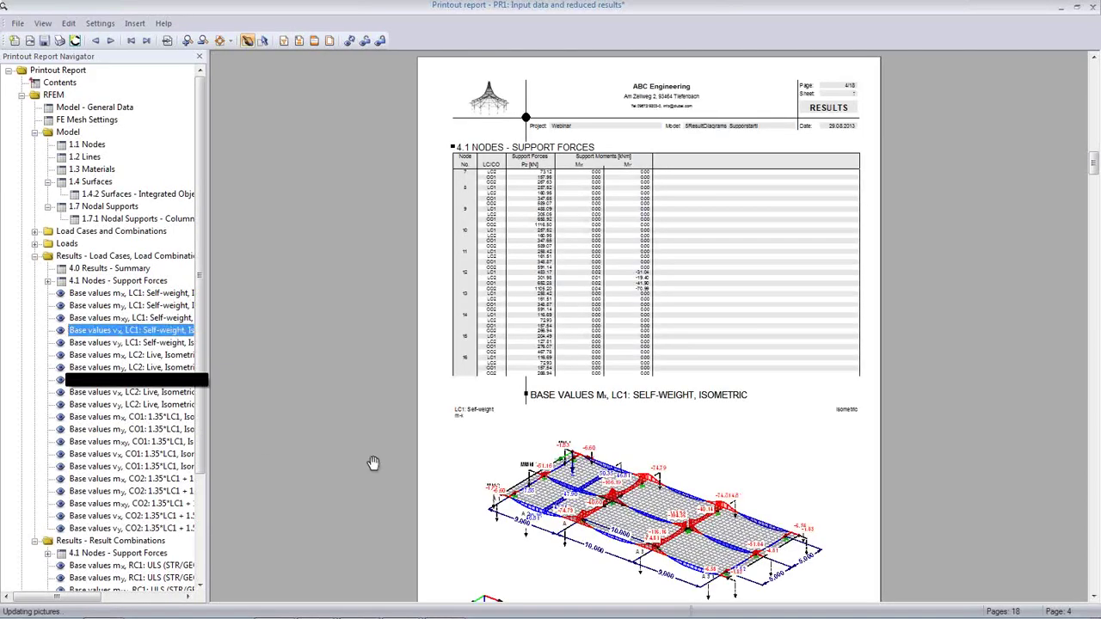
pyautogui.scroll(-10, 607, 471)
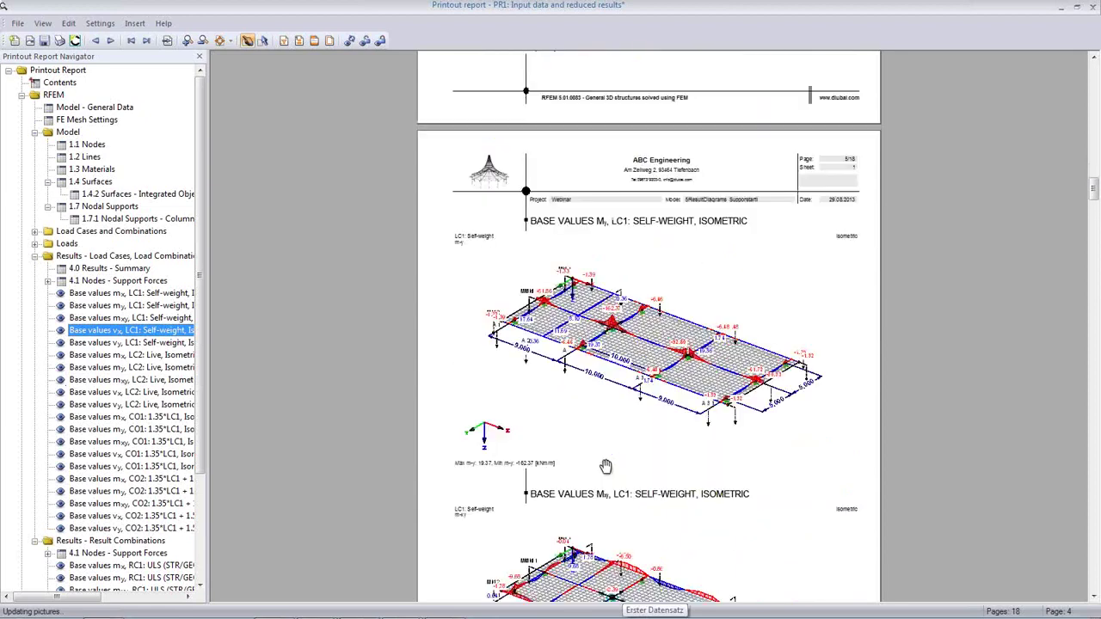
pyautogui.scroll(-5, 606, 472)
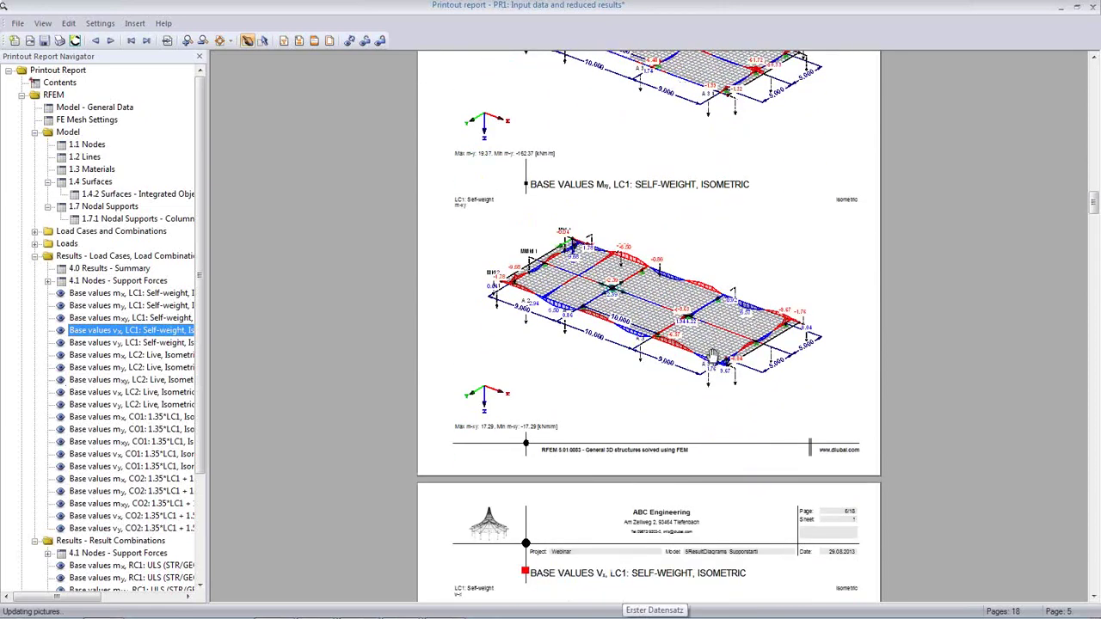
pyautogui.scroll(-7, 726, 411)
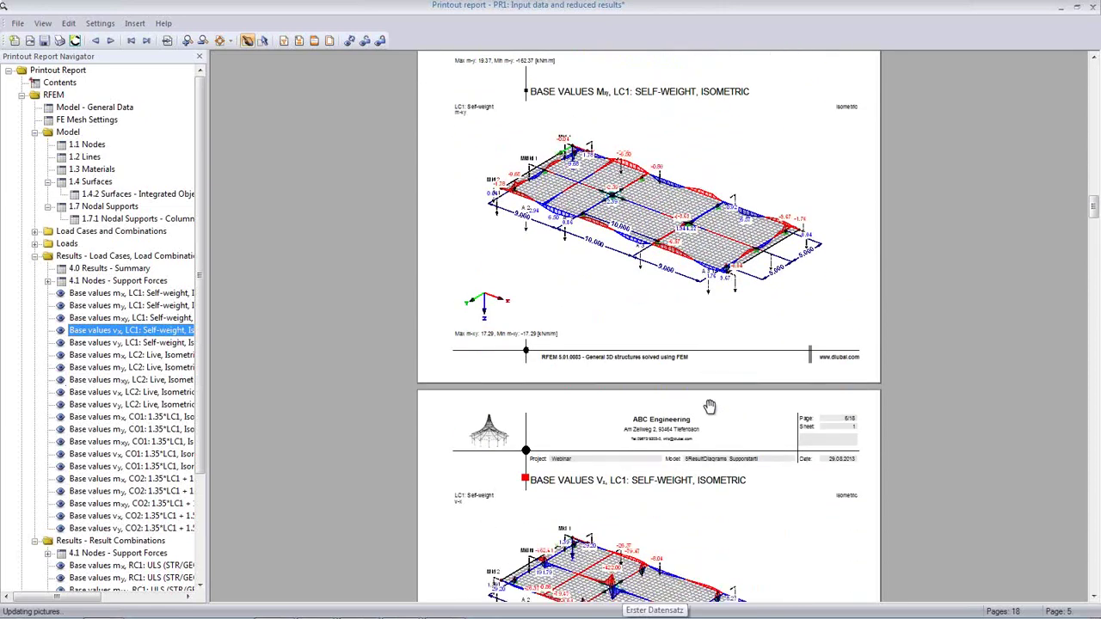
pyautogui.scroll(-2, 679, 439)
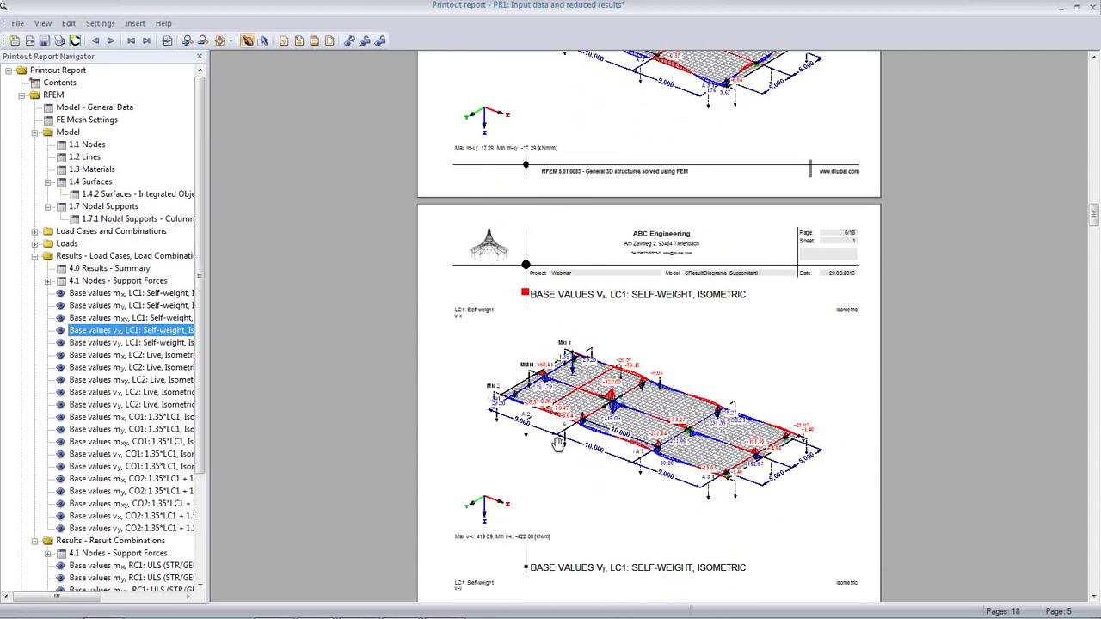
pyautogui.scroll(-1, 704, 422)
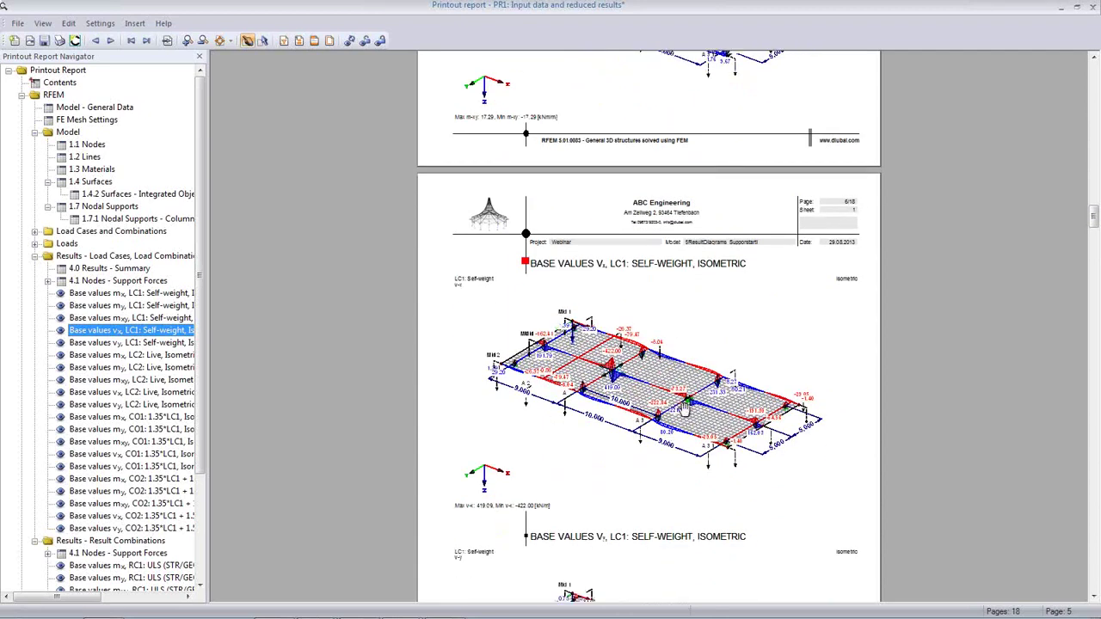
pyautogui.scroll(-8, 618, 372)
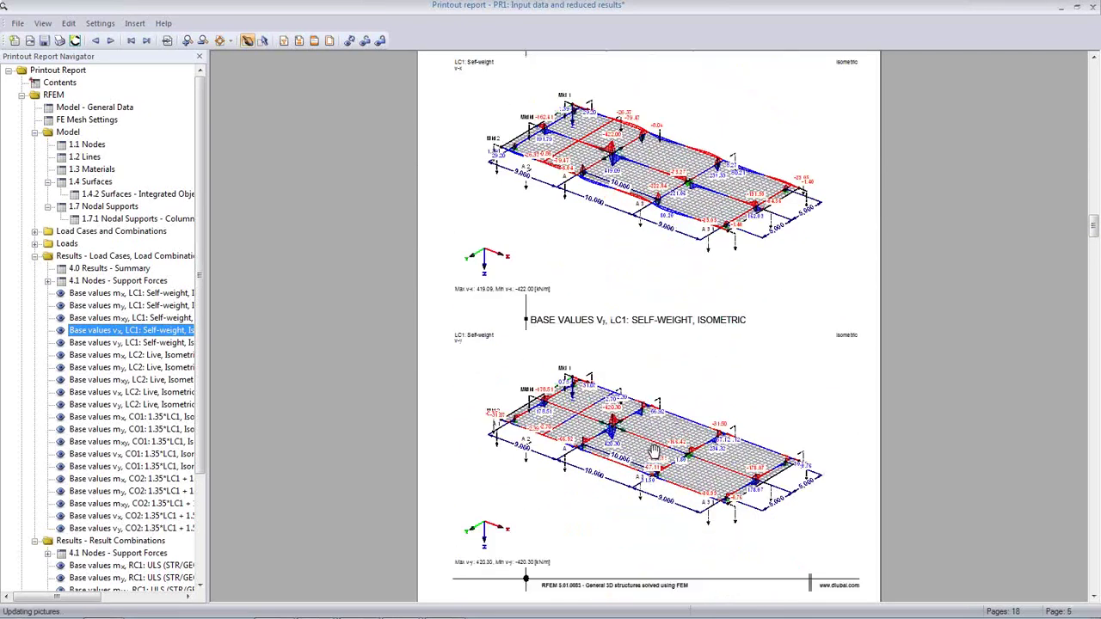
pyautogui.scroll(-7, 655, 438)
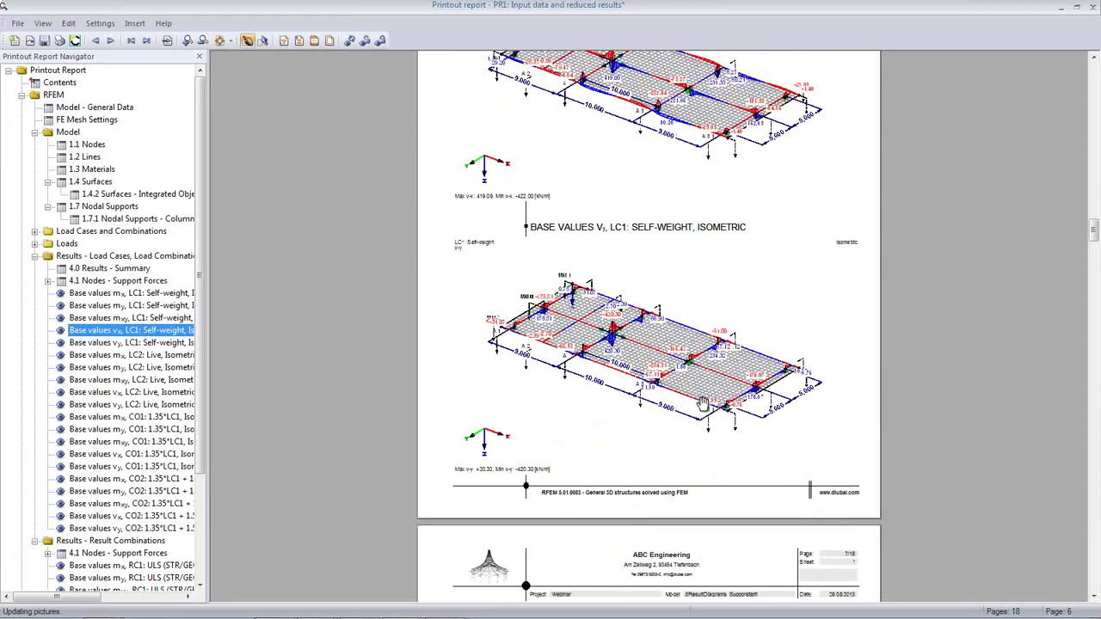
pyautogui.scroll(-2, 706, 396)
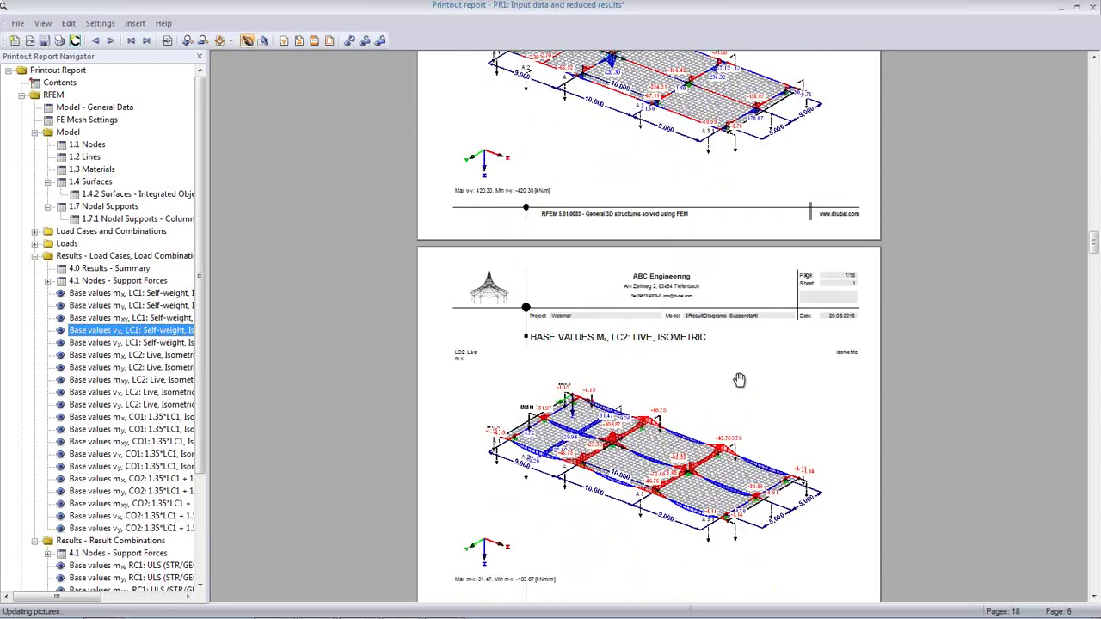
pyautogui.scroll(-5, 735, 382)
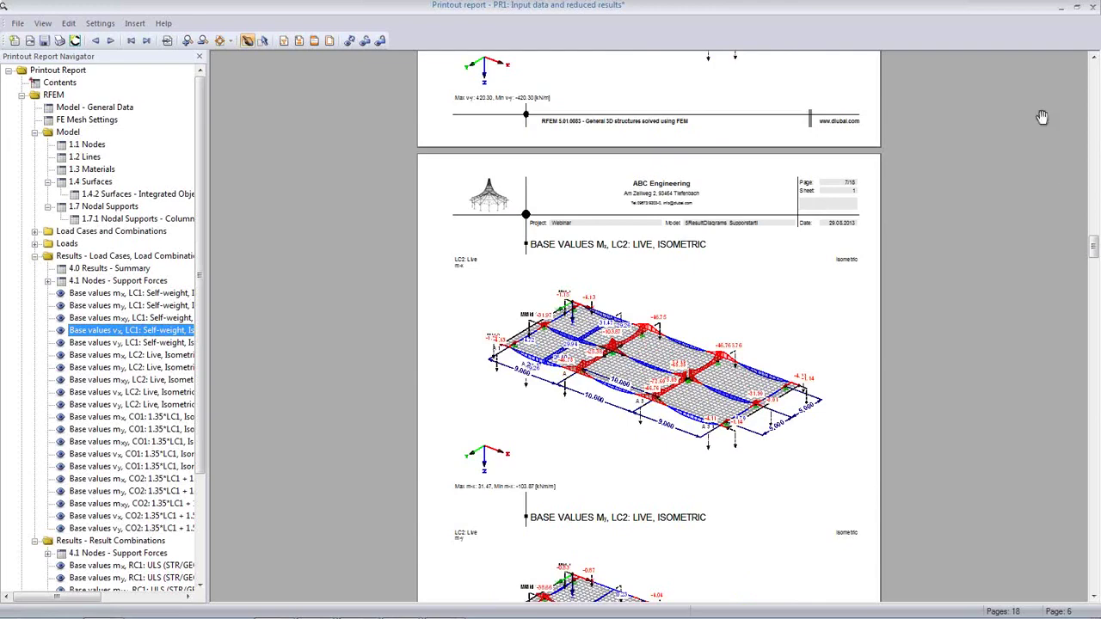
pyautogui.click(1093, 8)
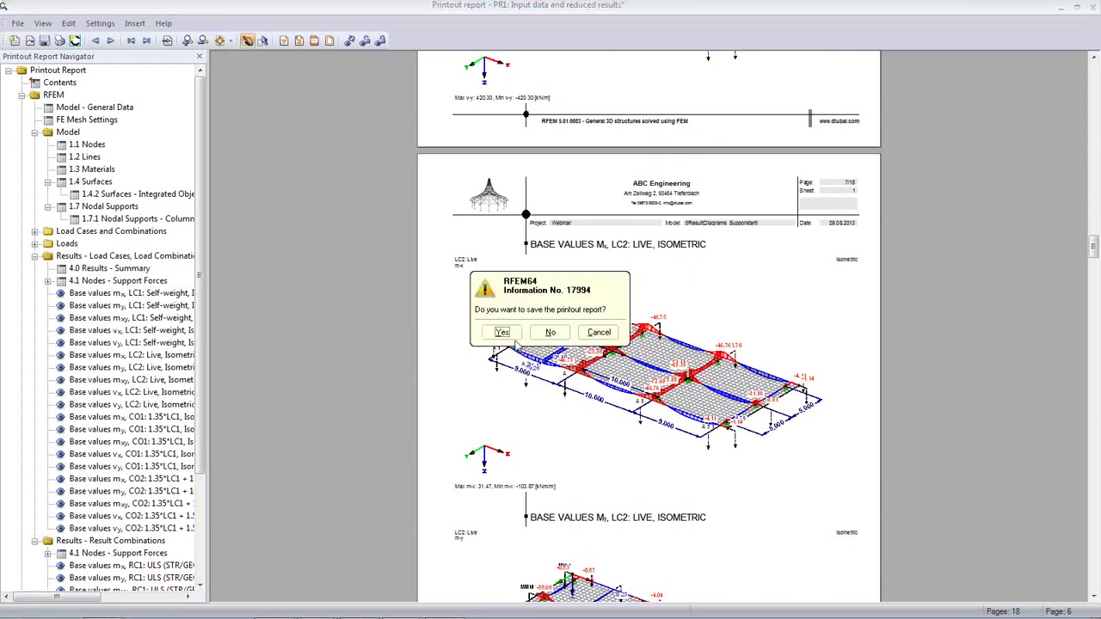
pyautogui.click(550, 332)
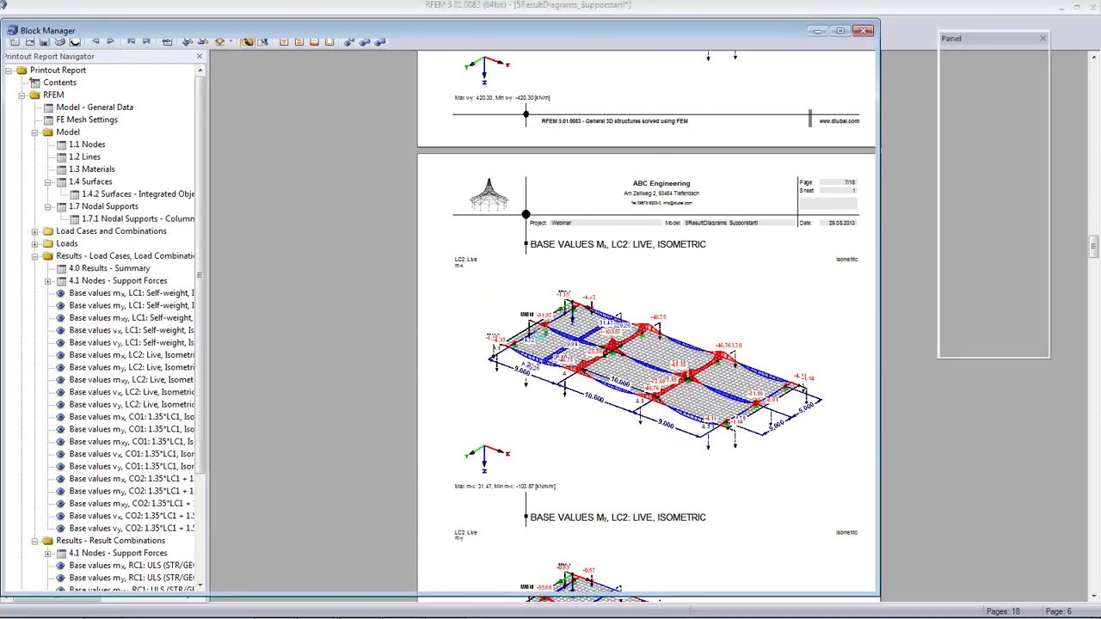
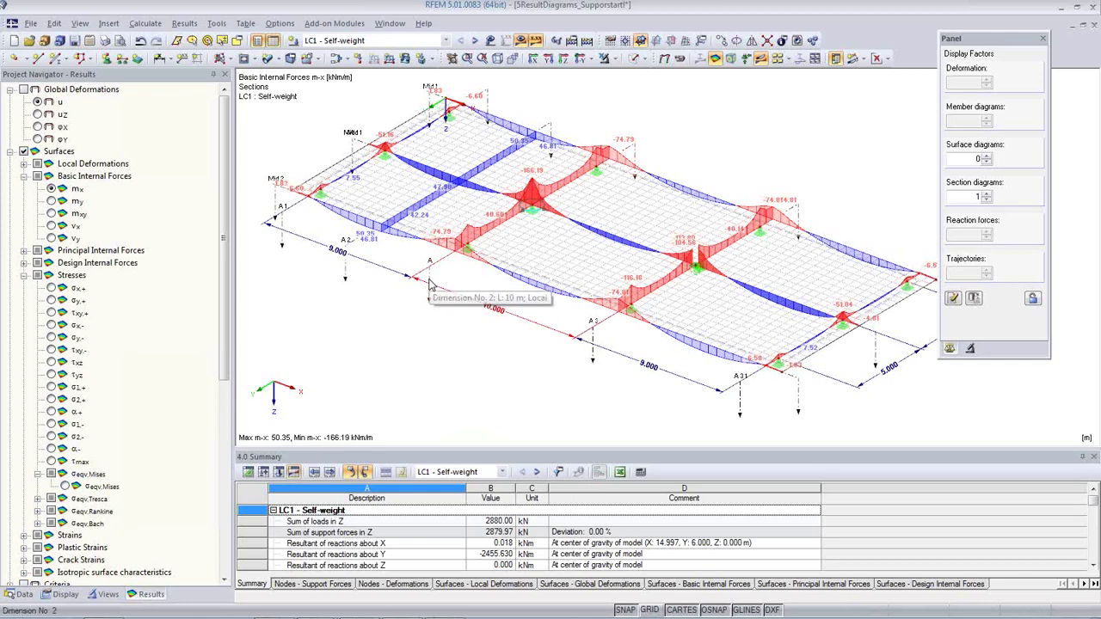
# Step: Examine the m-x section diagrams at the elastic column support with the average region and at the neighbouring inner support
pyautogui.scroll(4, 710, 269)
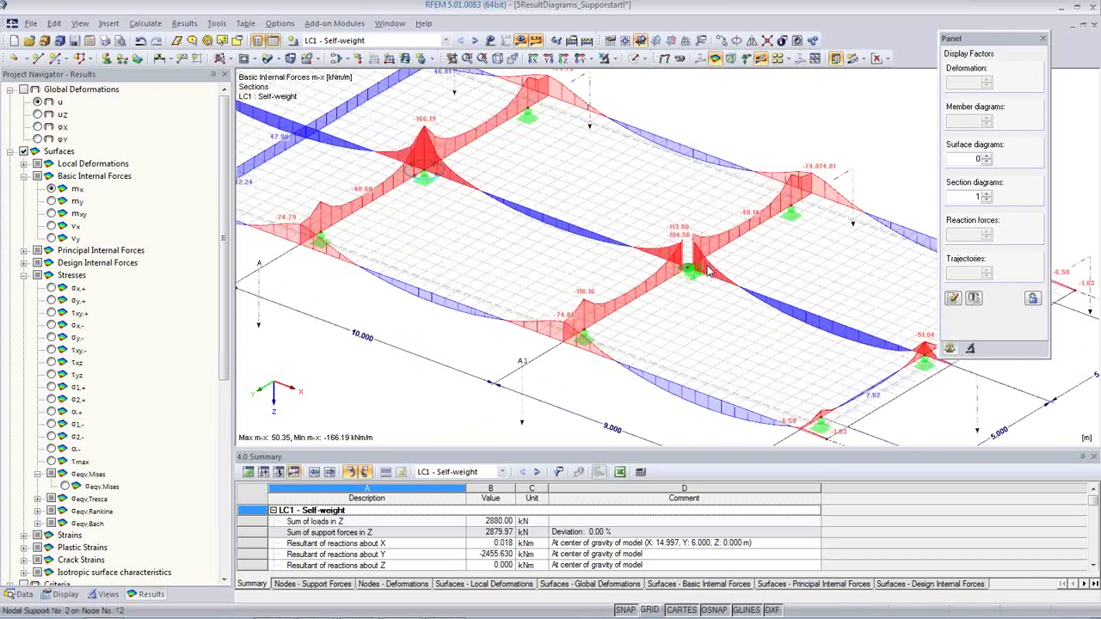
pyautogui.scroll(2, 683, 288)
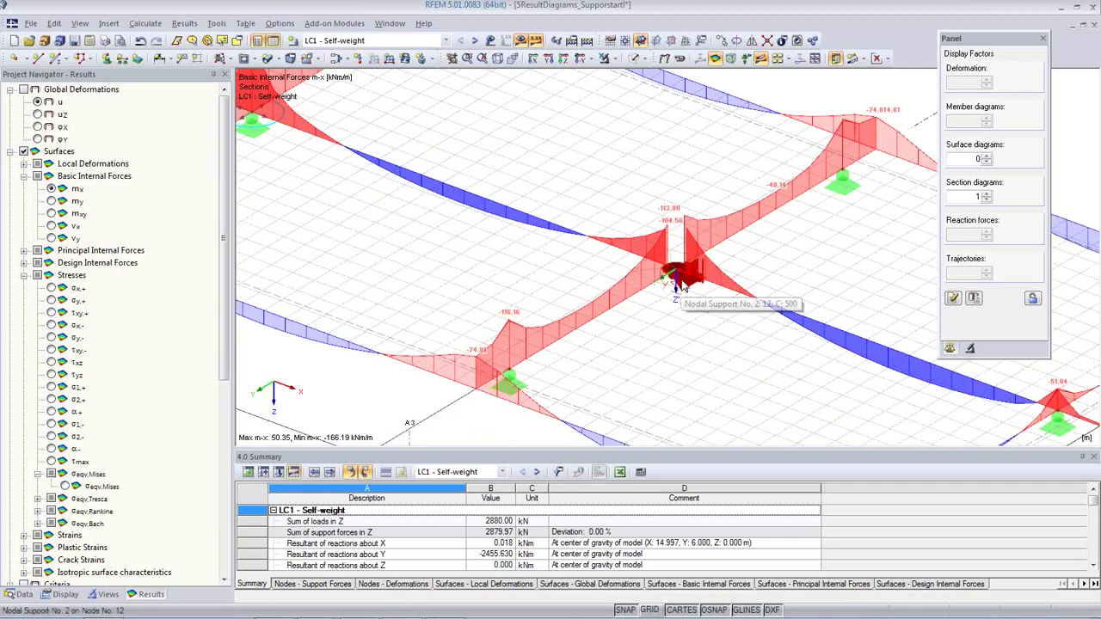
pyautogui.scroll(-3, 418, 241)
pyautogui.moveTo(322, 229); pyautogui.dragTo(504, 243, button='middle')
pyautogui.scroll(2, 501, 223)
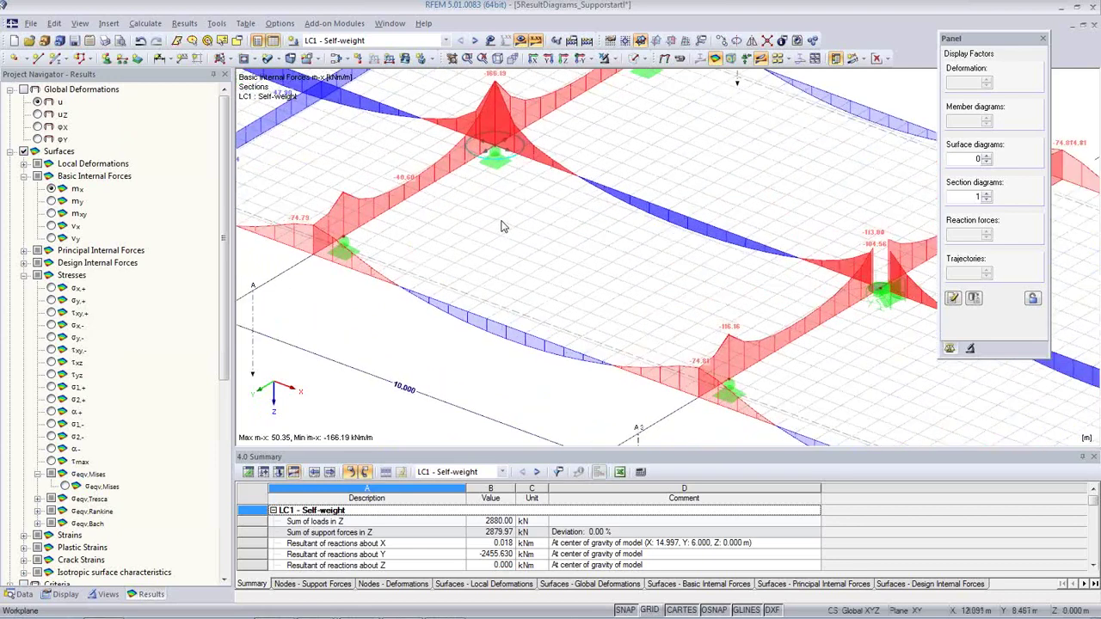
pyautogui.scroll(-1, 504, 226)
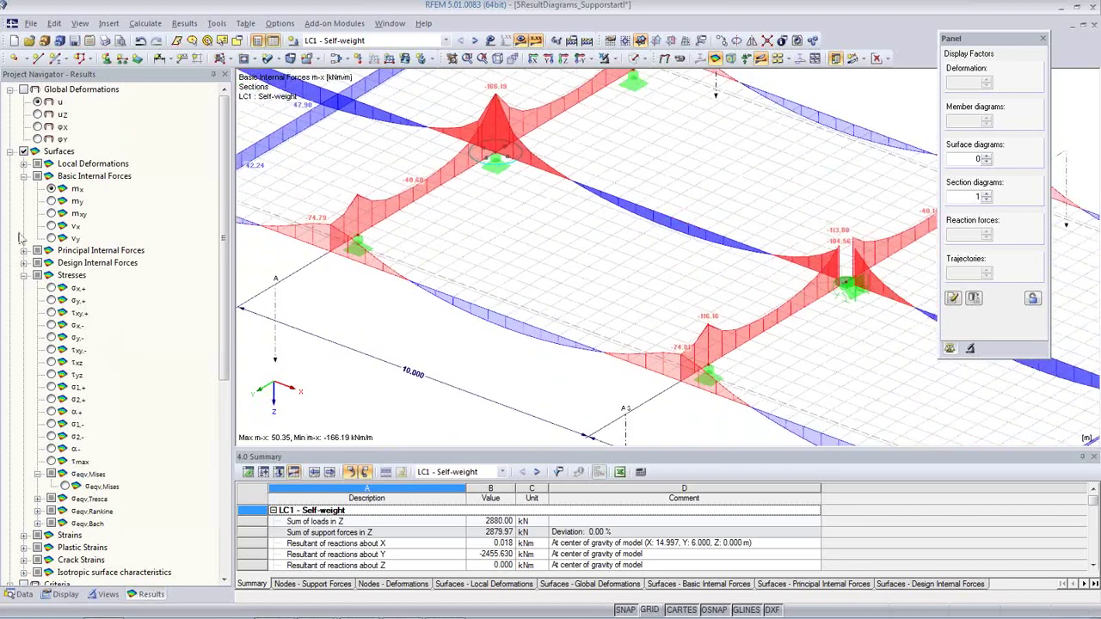
# Step: Show the section diagrams of the basic internal force m-y and look through the result display options
pyautogui.click(51, 202)
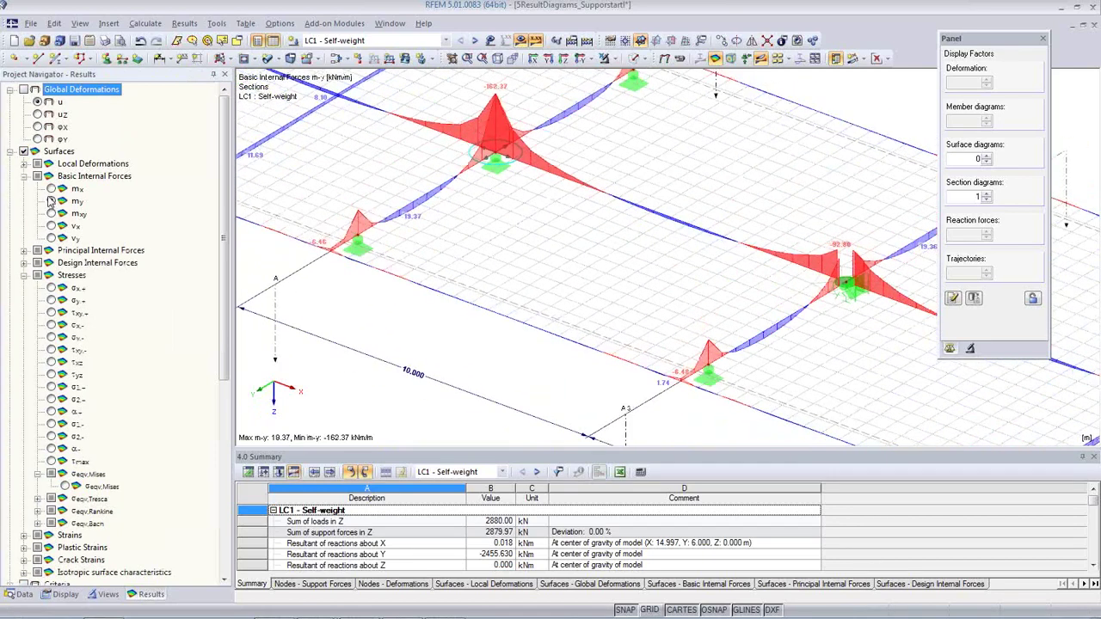
pyautogui.click(104, 594)
pyautogui.click(56, 595)
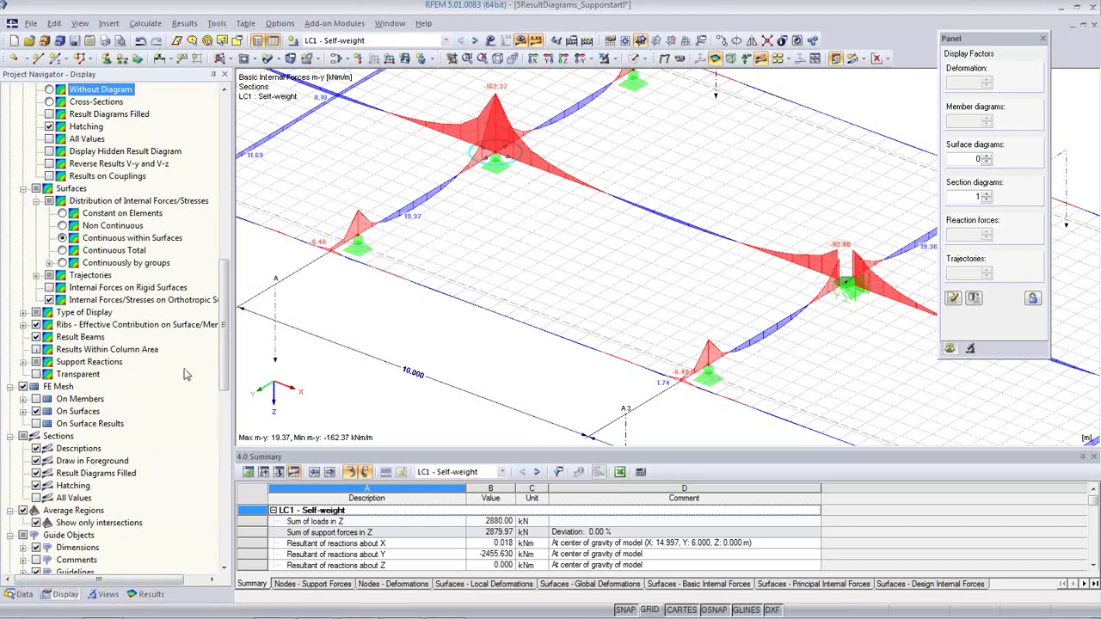
# Step: Switch to the open model 6ParametricHall and view the hall from its gable corner
pyautogui.click(24, 594)
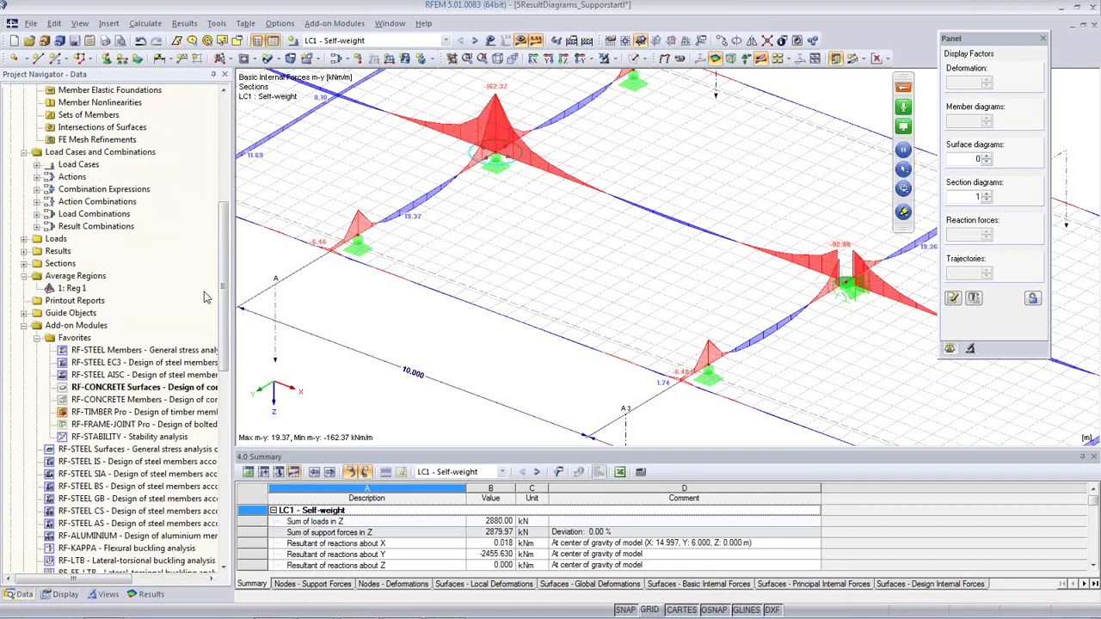
pyautogui.moveTo(226, 336); pyautogui.dragTo(228, 210)
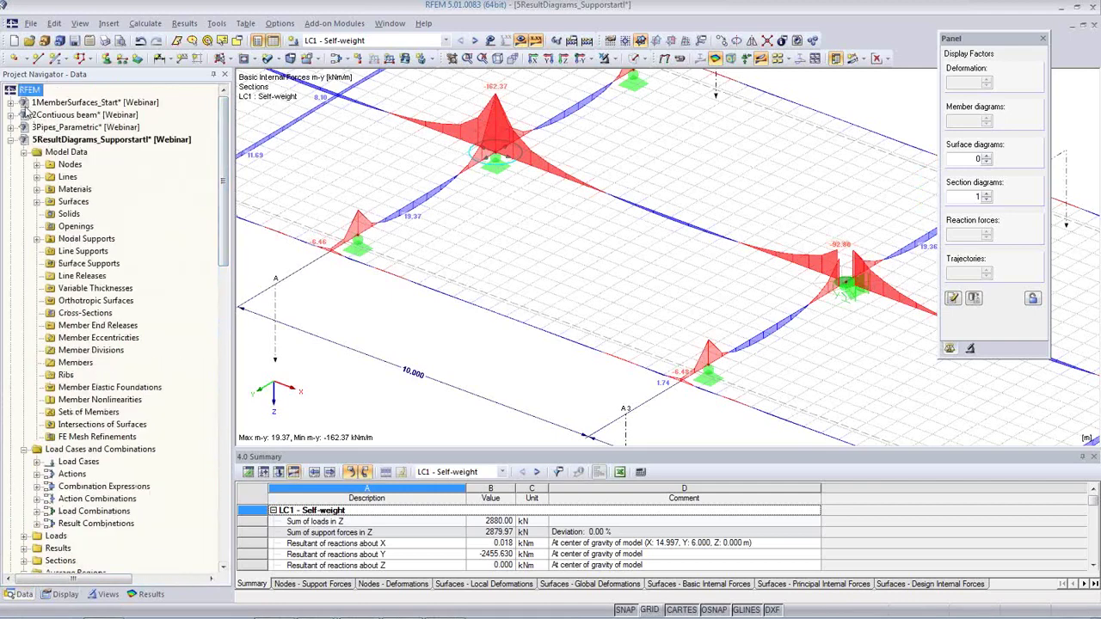
pyautogui.click(11, 139)
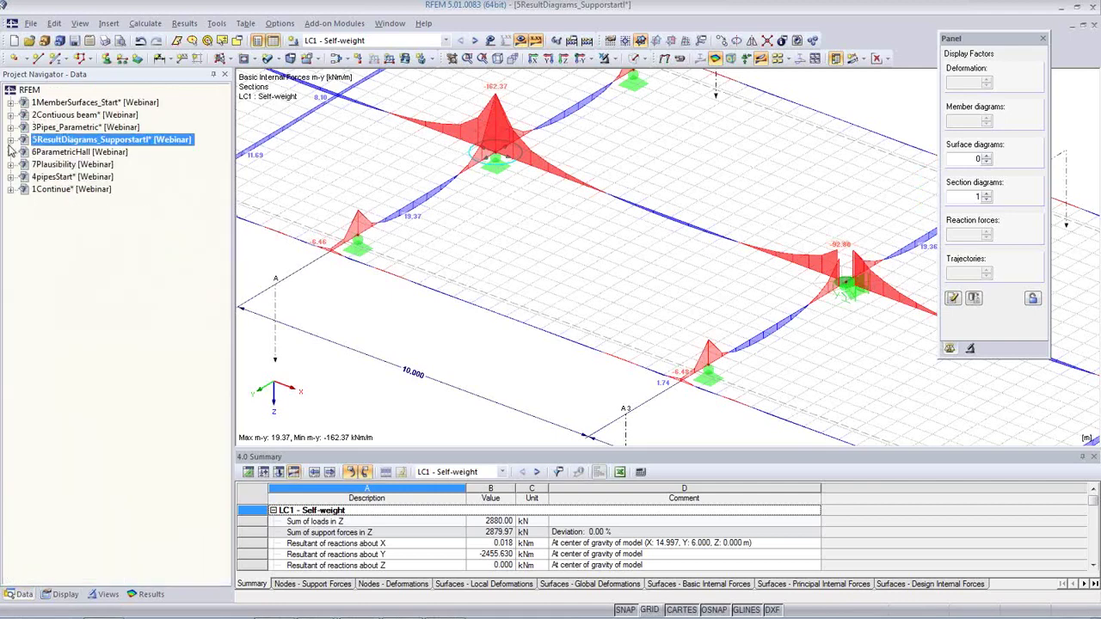
pyautogui.doubleClick(64, 152)
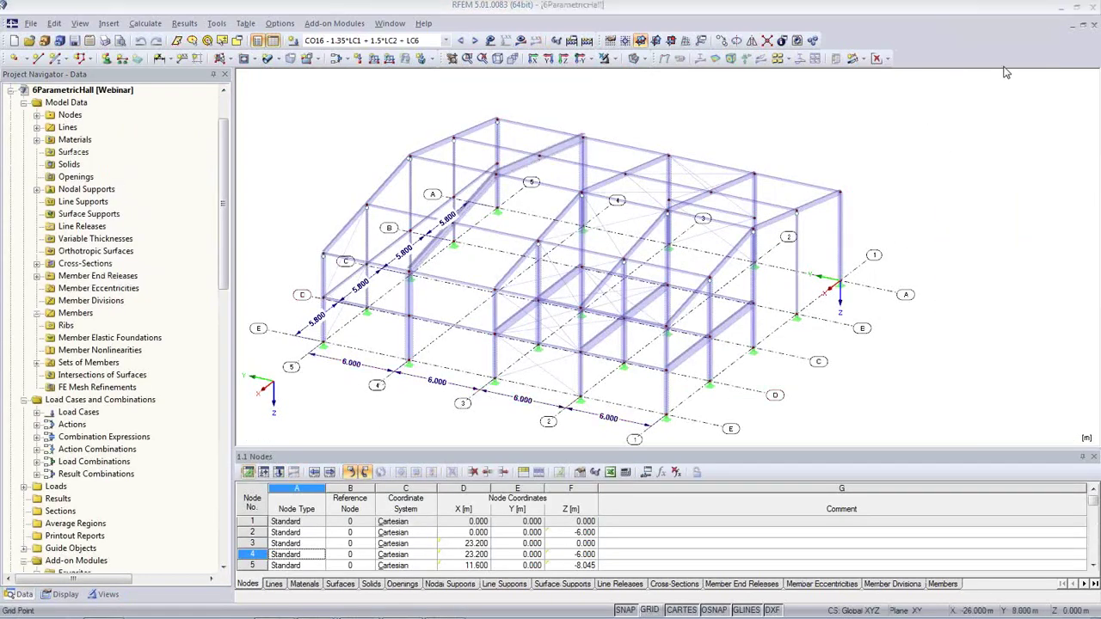
pyautogui.moveTo(465, 379); pyautogui.dragTo(507, 350, button='middle')
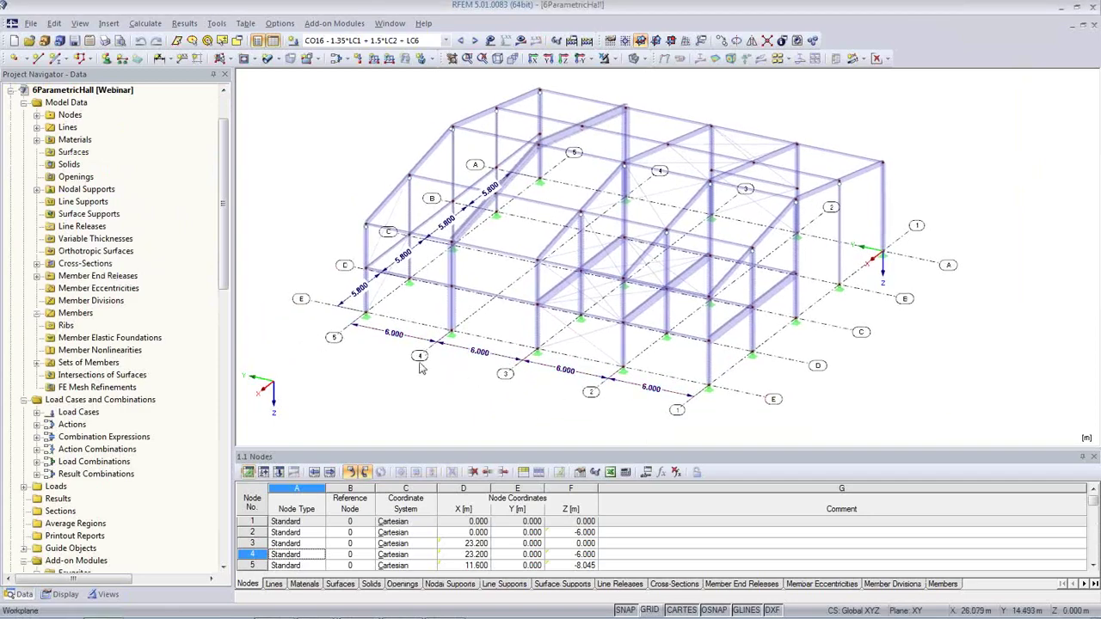
pyautogui.keyDown('ctrl'); pyautogui.moveTo(377, 364); pyautogui.dragTo(721, 426, button='middle'); pyautogui.keyUp('ctrl')
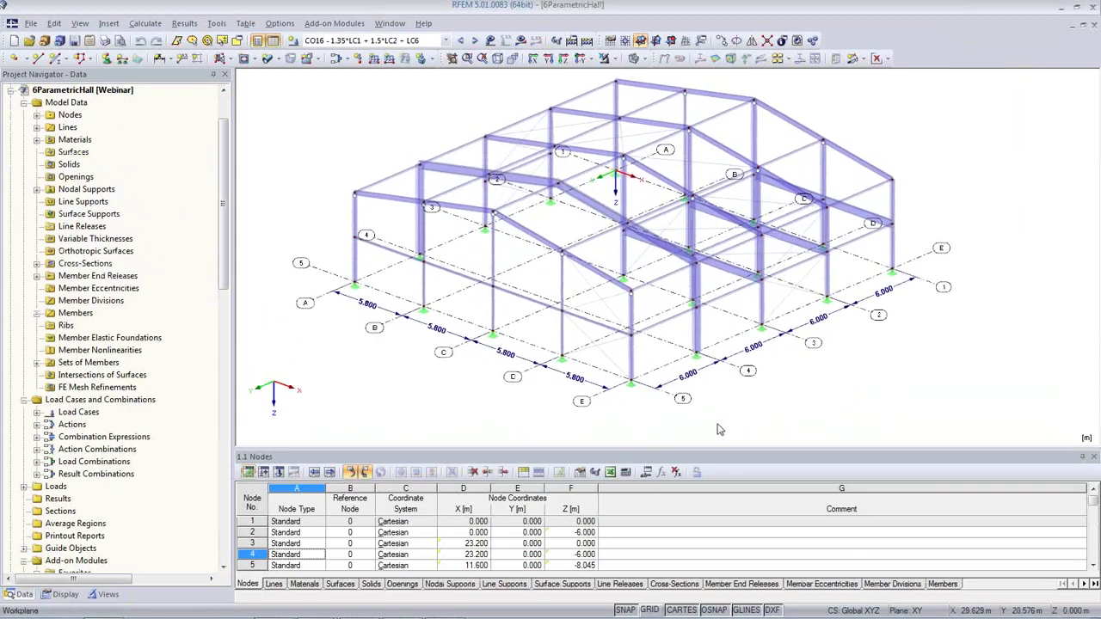
# Step: In the model's parameter list, set Spacing_a to 7 m and Spacing_b to 6 m
pyautogui.click(647, 473)
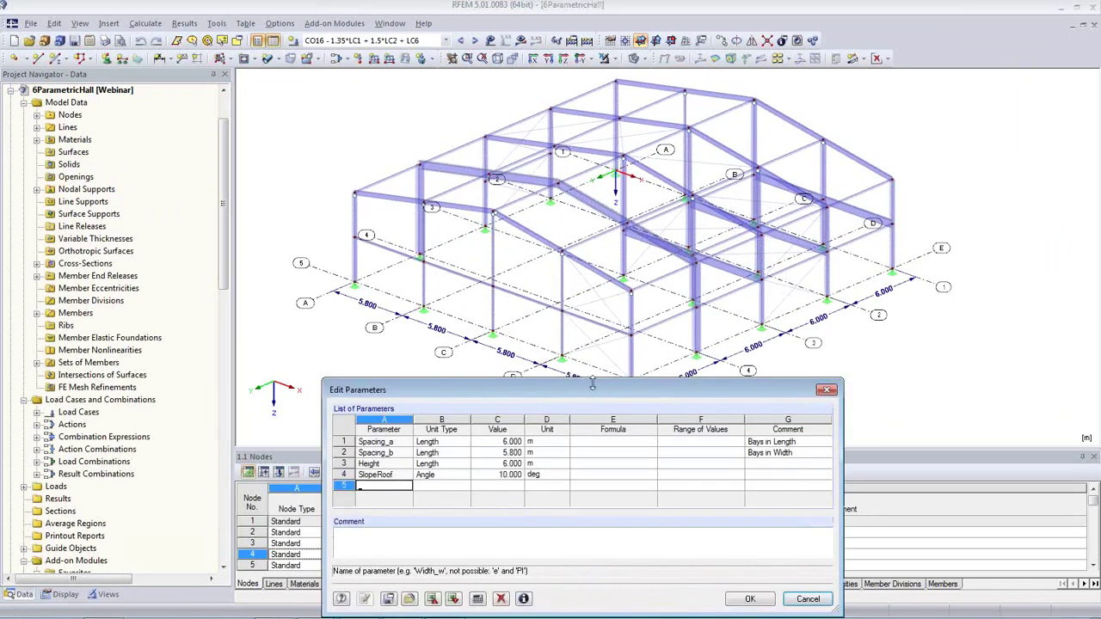
pyautogui.moveTo(592, 384); pyautogui.dragTo(591, 402)
pyautogui.click(483, 458)
pyautogui.doubleClick(483, 458)
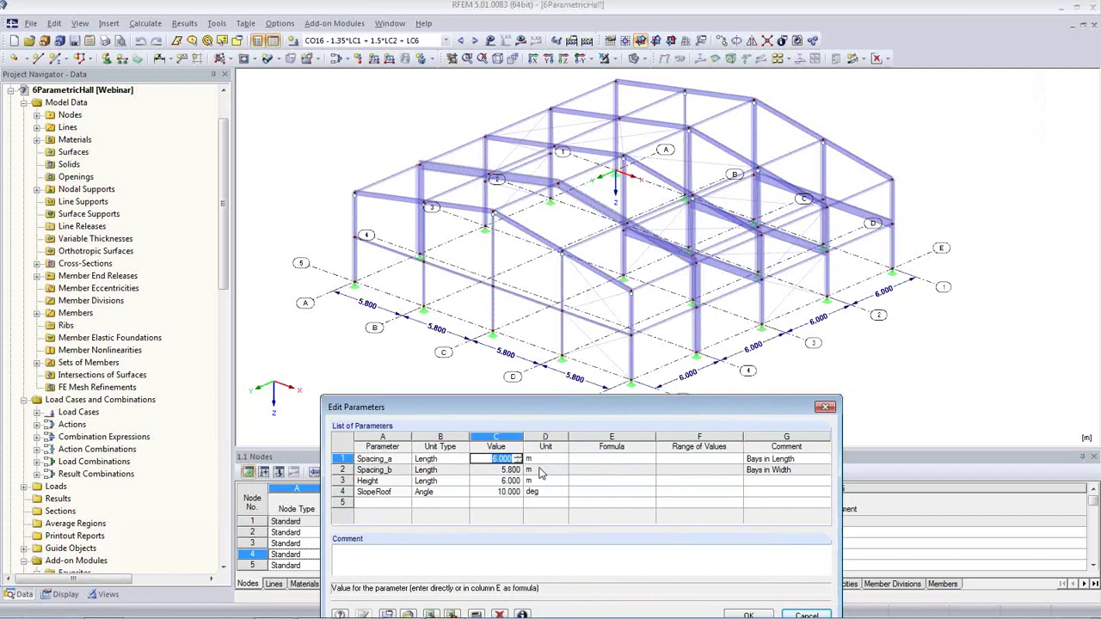
pyautogui.write('7')
pyautogui.click(500, 470)
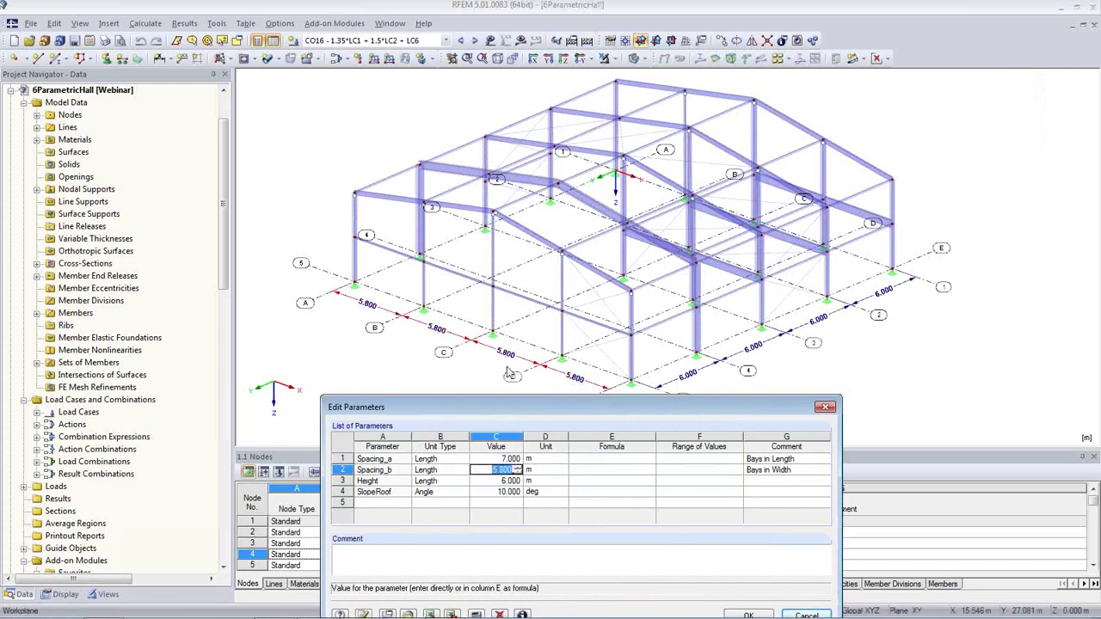
pyautogui.write('6')
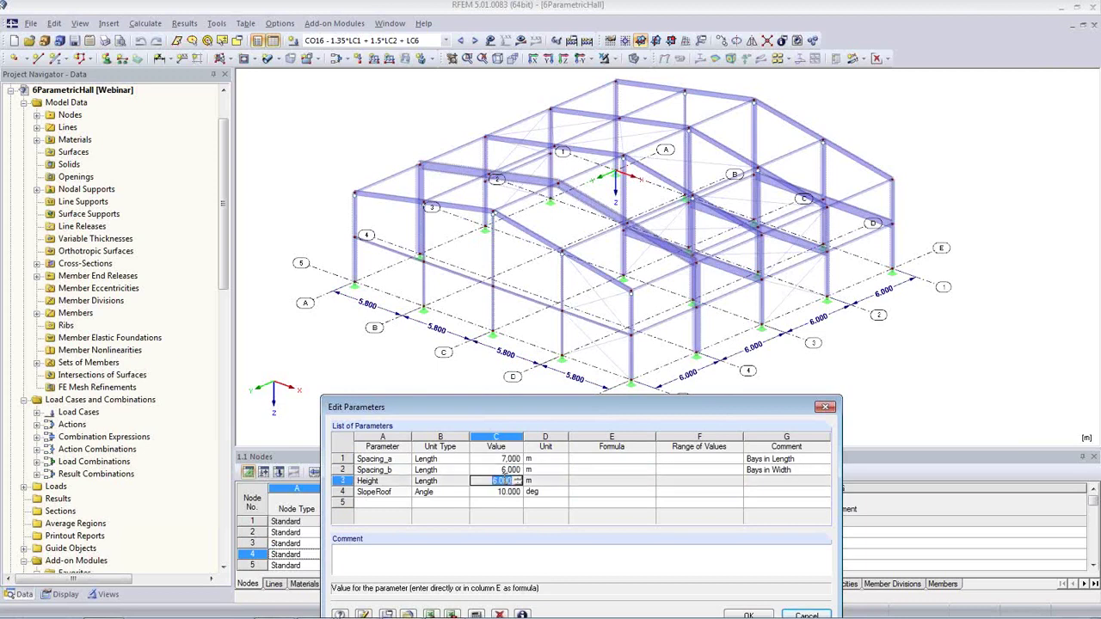
# Step: Set the SlopeRoof parameter to 20 degrees, apply it to the hall and close the parameter list
pyautogui.click(498, 481)
pyautogui.click(500, 491)
pyautogui.write('2')
pyautogui.press('Tab')
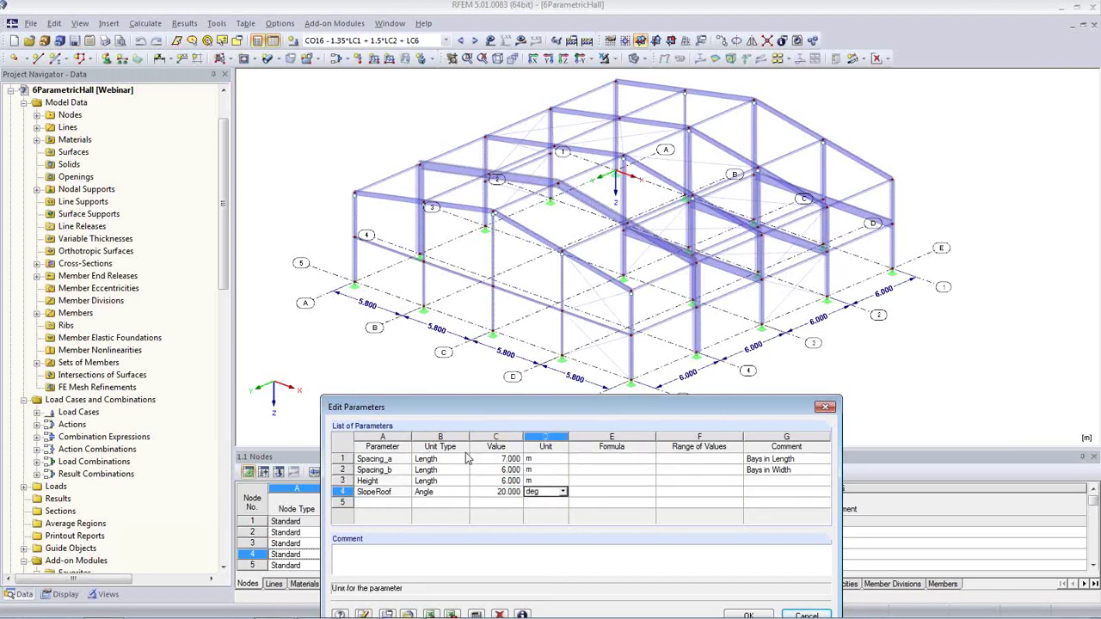
pyautogui.press('Return')
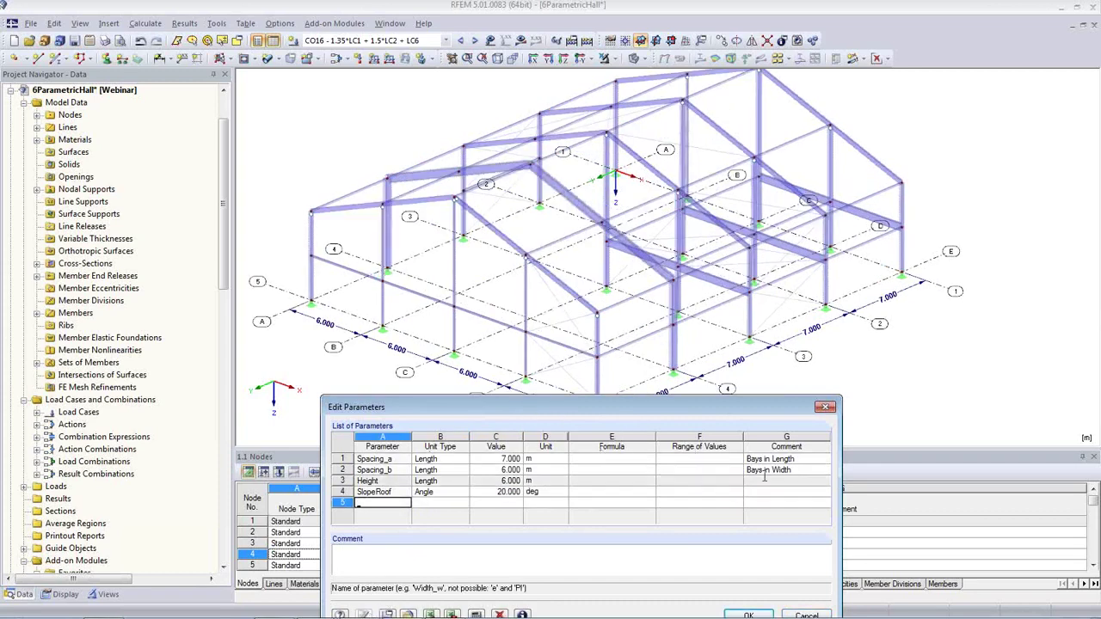
pyautogui.click(825, 407)
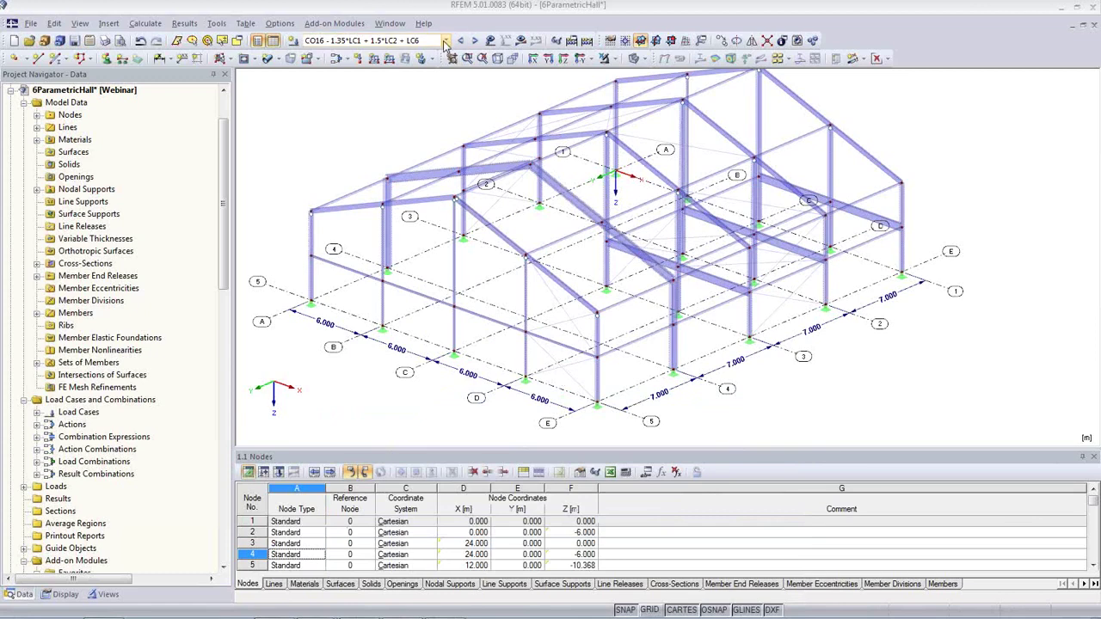
# Step: Display the loads on the hall and review the load cases Self-weight, Snow and Wind in x
pyautogui.click(437, 41)
pyautogui.click(434, 61)
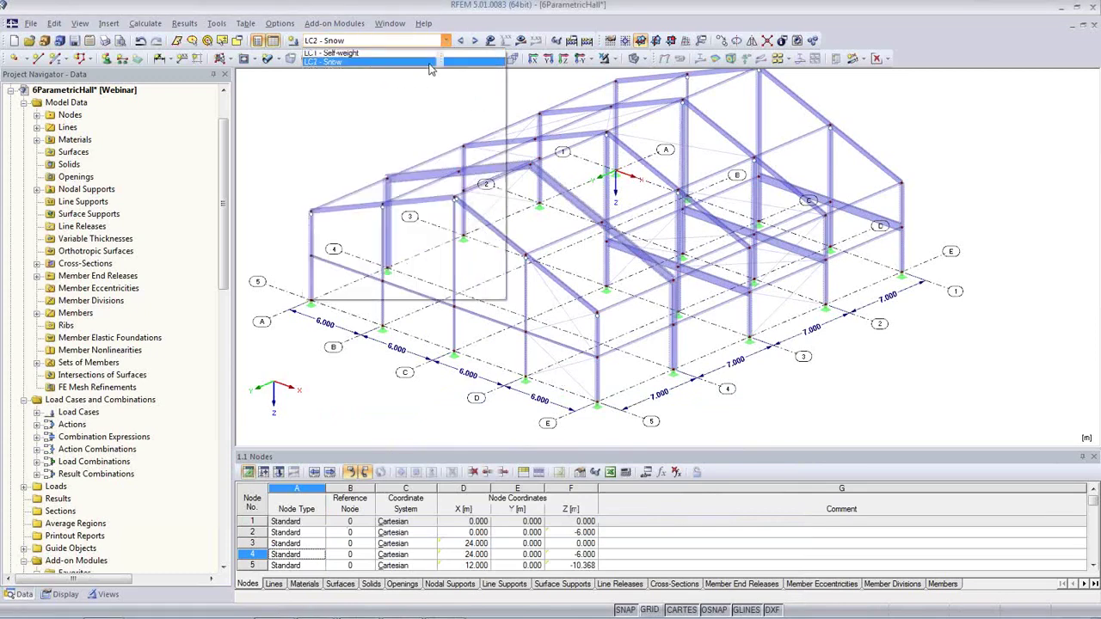
pyautogui.click(490, 41)
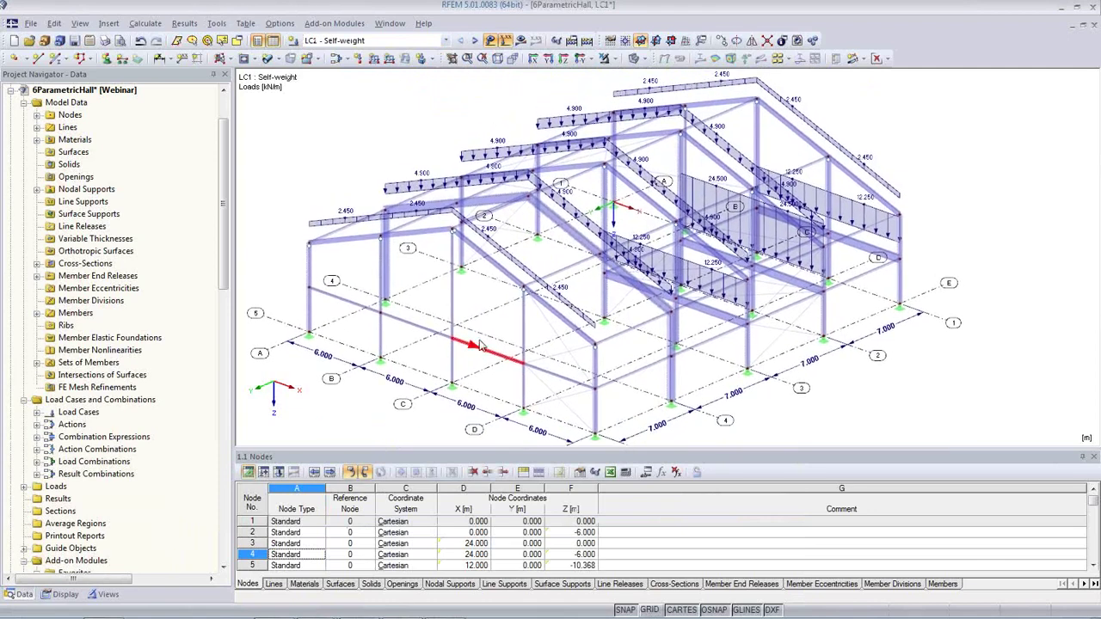
pyautogui.click(474, 43)
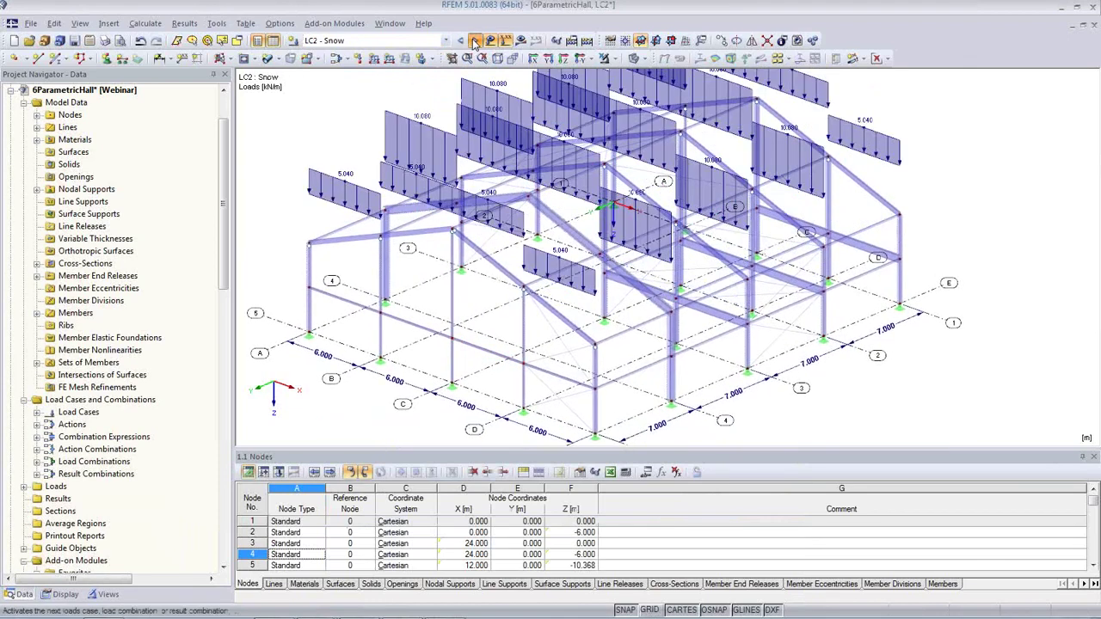
pyautogui.click(474, 43)
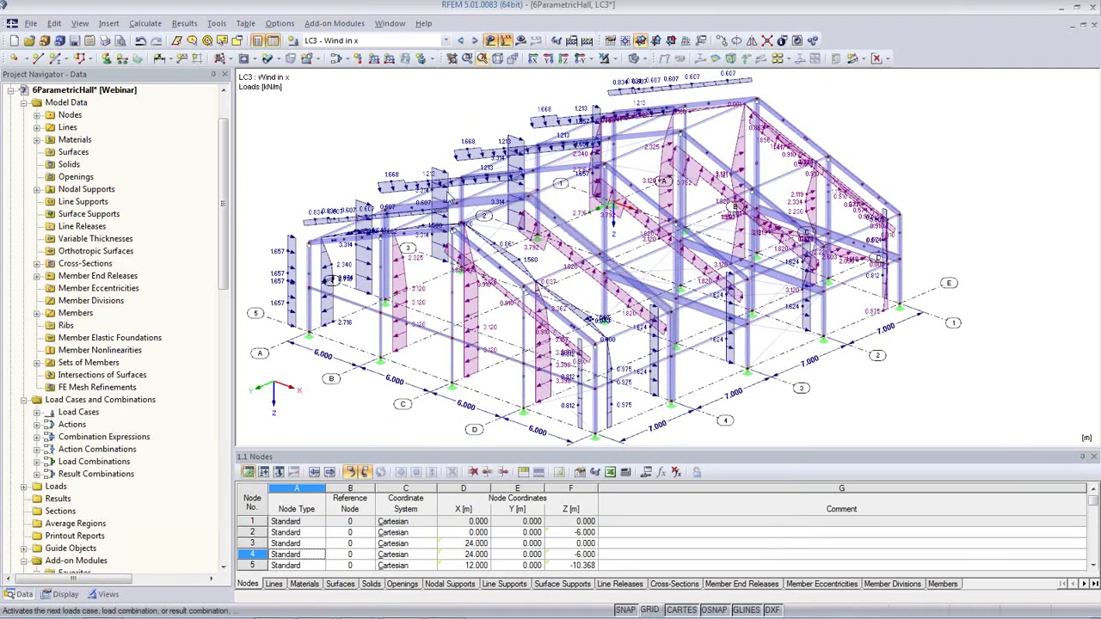
pyautogui.click(461, 40)
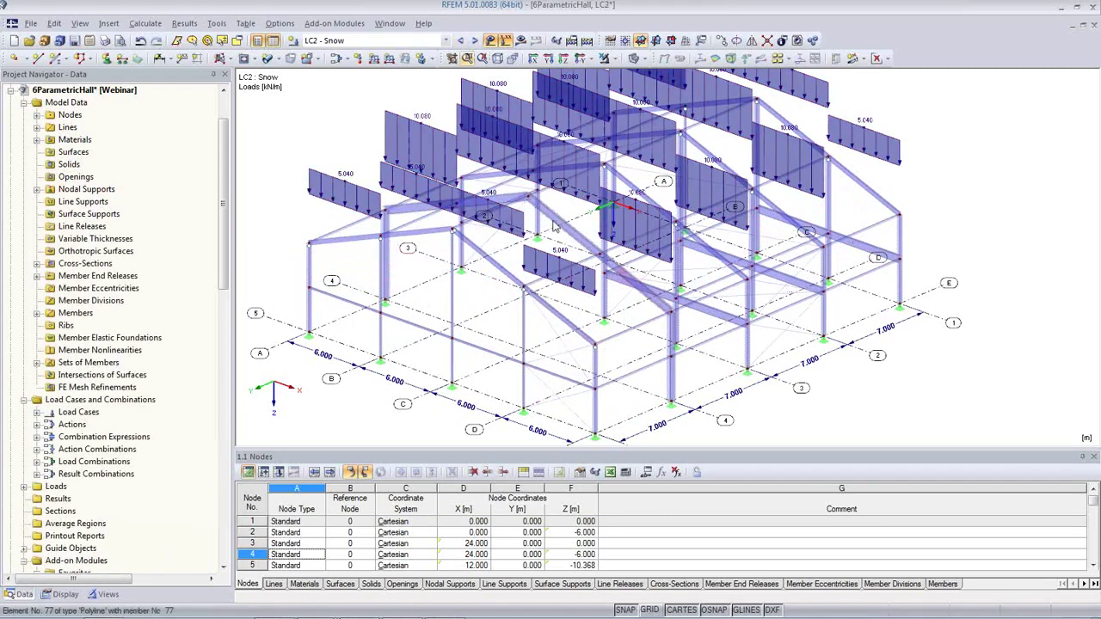
pyautogui.scroll(-2, 439, 200)
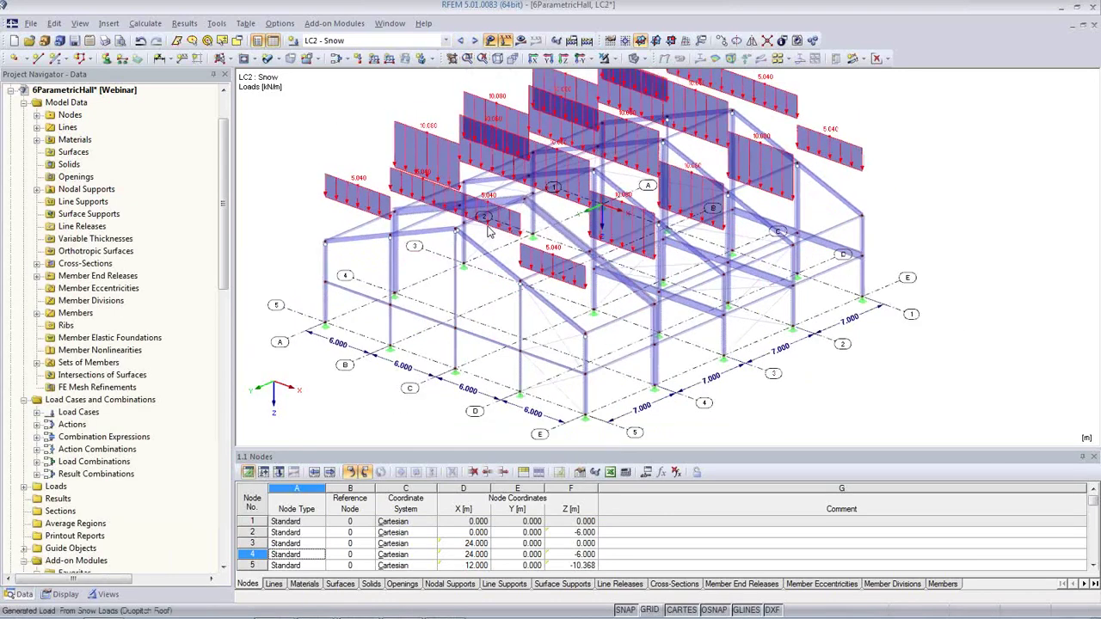
pyautogui.click(461, 41)
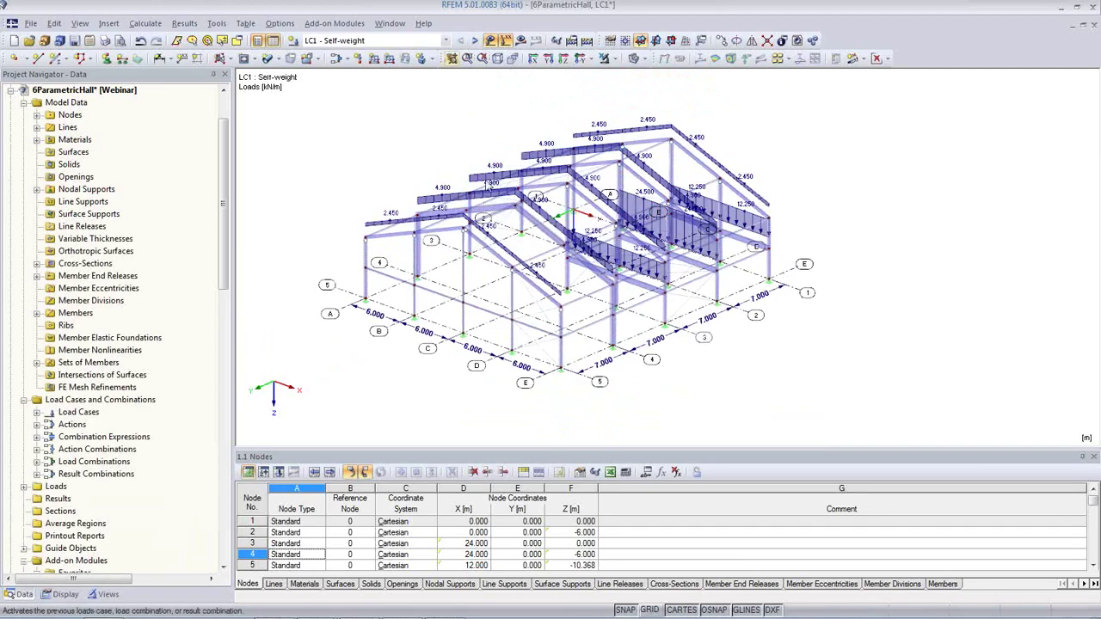
pyautogui.moveTo(538, 288)
pyautogui.keyDown('ctrl'); pyautogui.mouseDown(button='middle')
pyautogui.moveTo(463, 290)
pyautogui.moveTo(573, 303)
pyautogui.mouseUp(button='middle'); pyautogui.keyUp('ctrl')
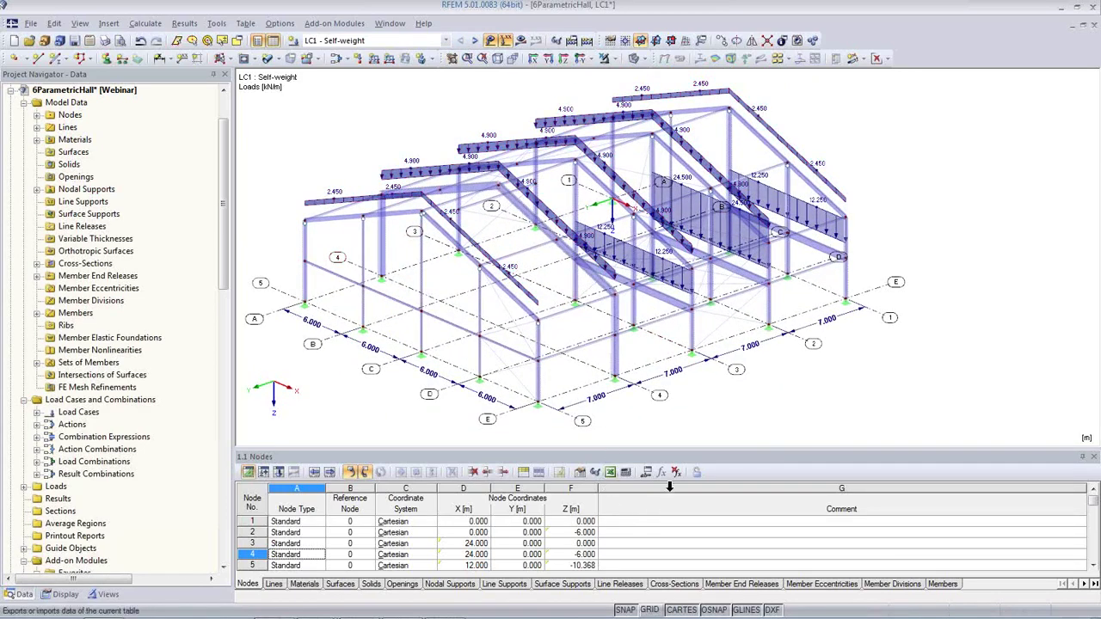
# Step: Set the Spacing_a parameter to 6 m, apply it to the hall and close the parameter list
pyautogui.click(648, 474)
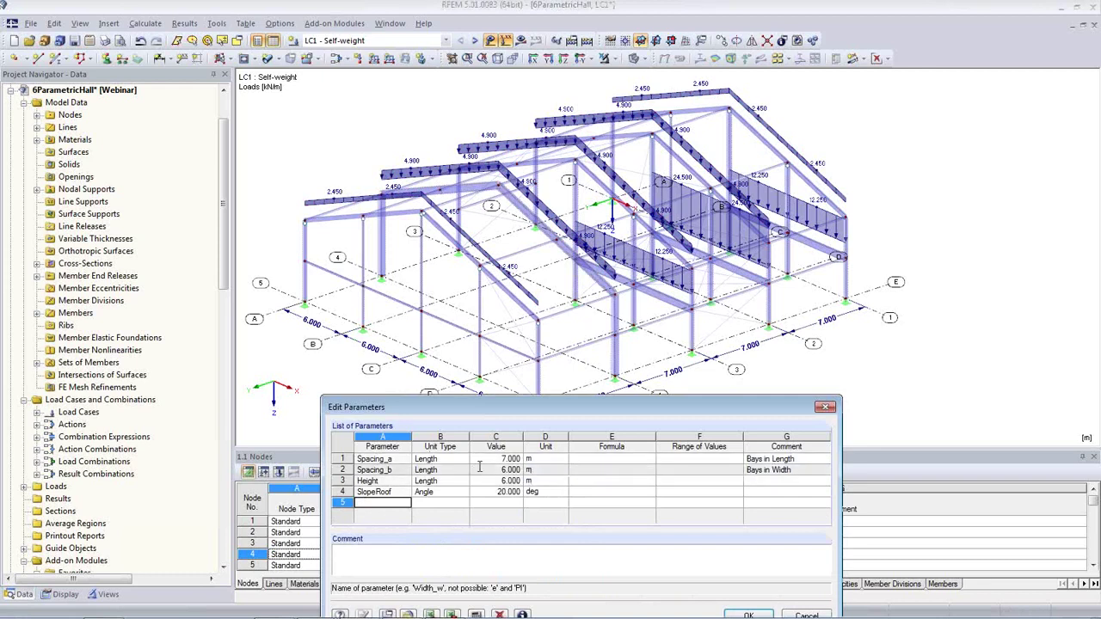
pyautogui.click(499, 461)
pyautogui.write('6')
pyautogui.press('Return')
pyautogui.click(362, 614)
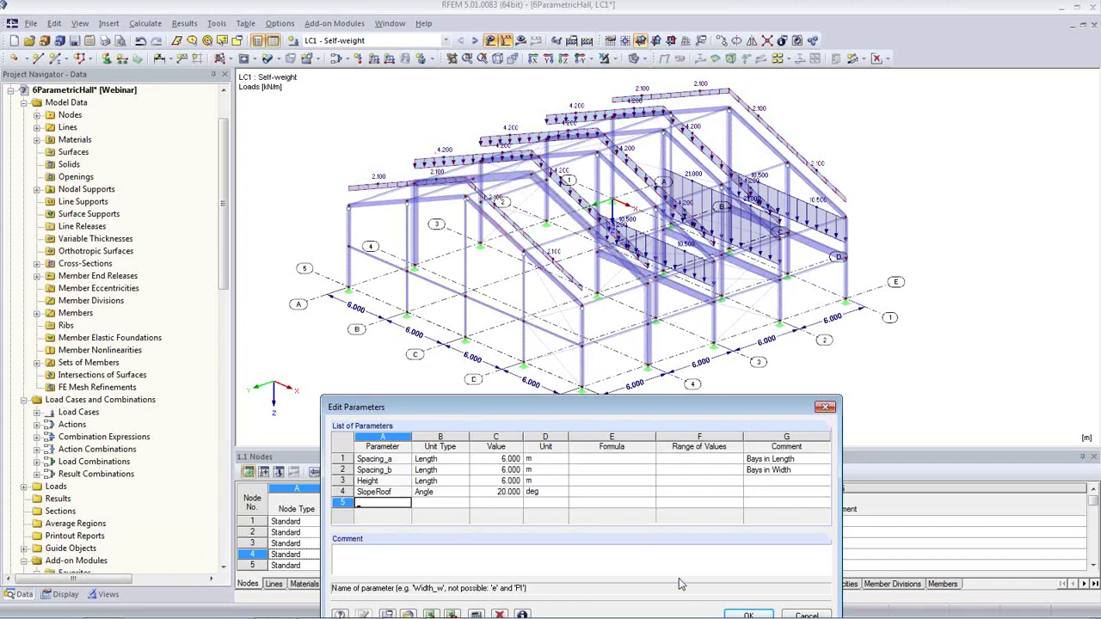
pyautogui.click(765, 616)
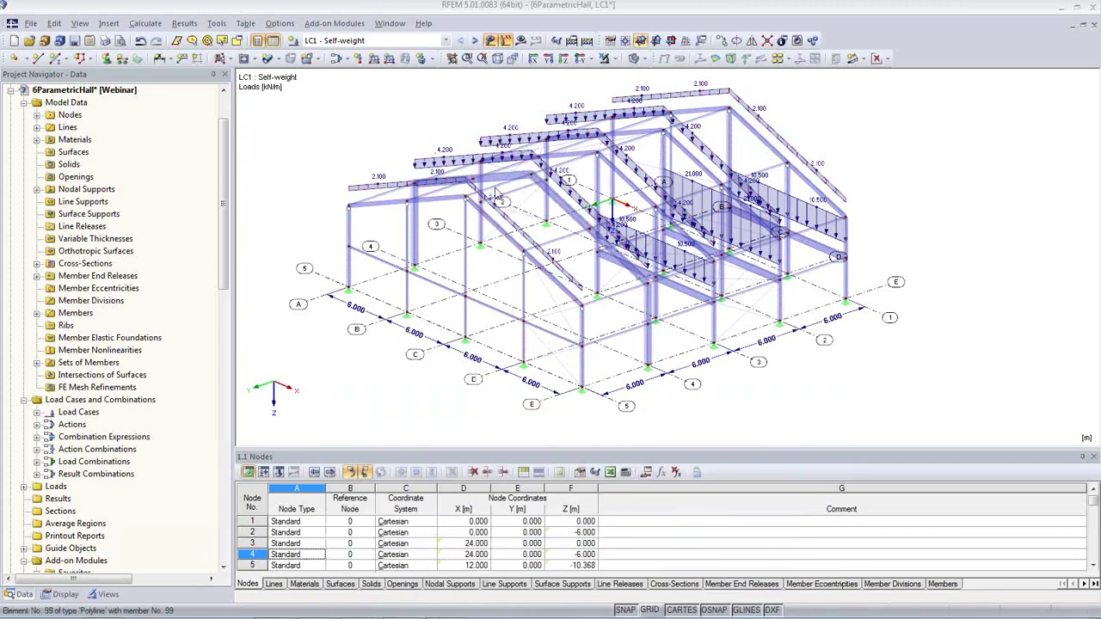
# Step: Calculate load combination CO16, decline displaying its results and close the list of calculation messages
pyautogui.click(446, 42)
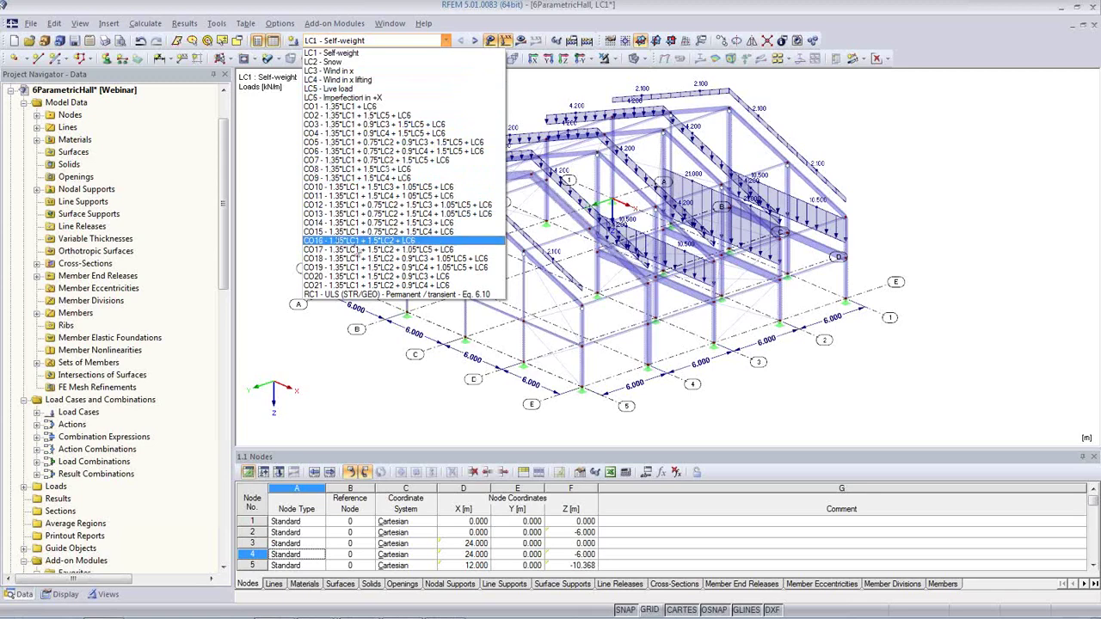
pyautogui.click(371, 242)
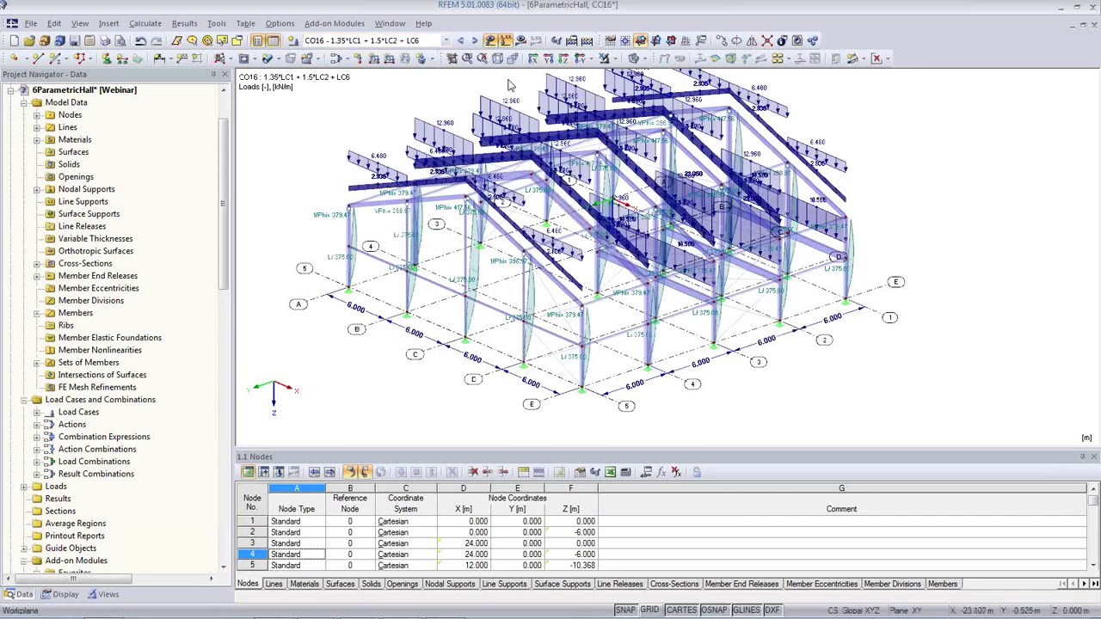
pyautogui.click(520, 43)
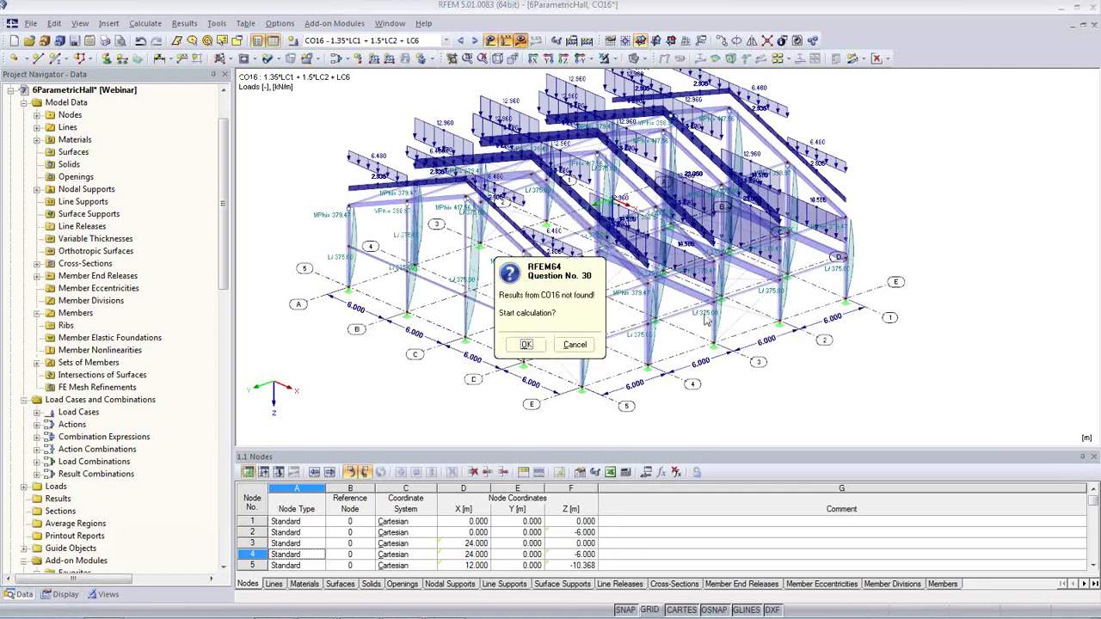
pyautogui.click(526, 344)
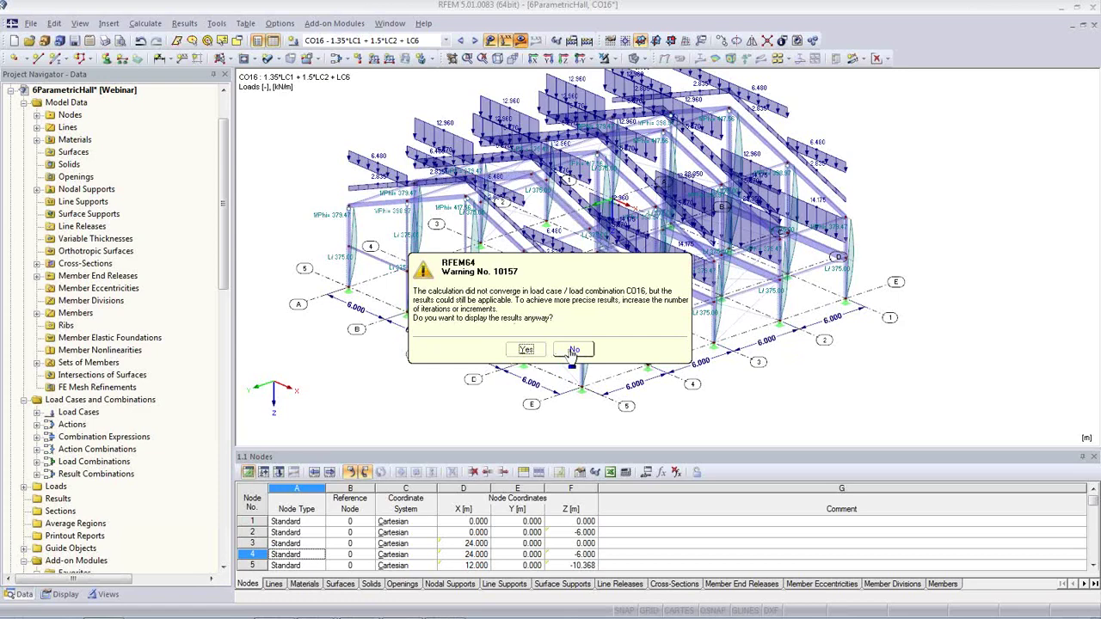
pyautogui.click(573, 351)
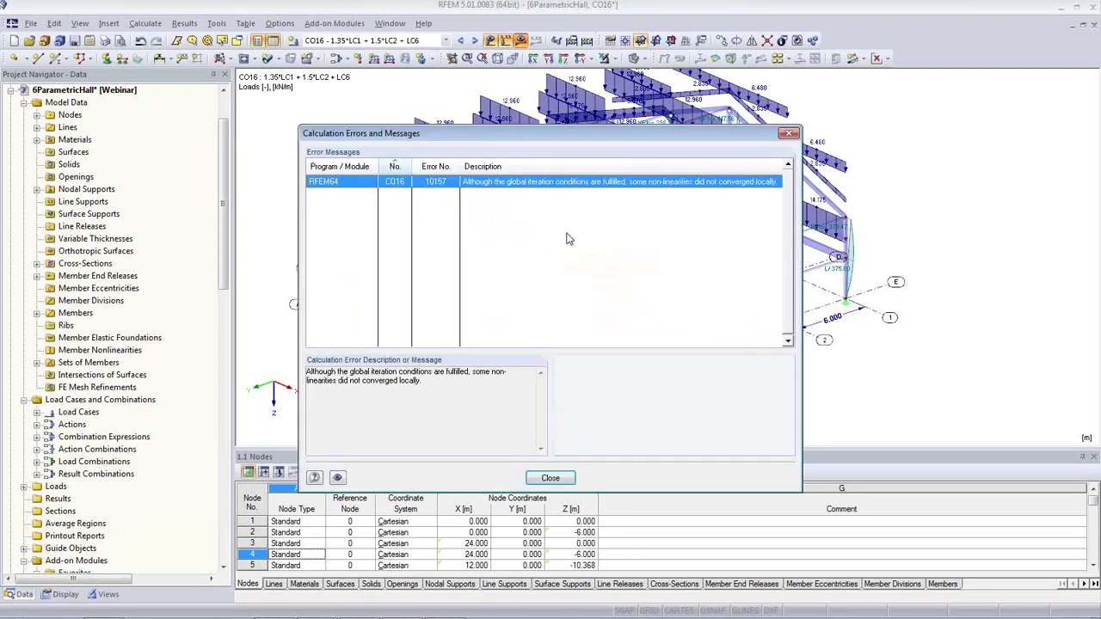
pyautogui.click(564, 478)
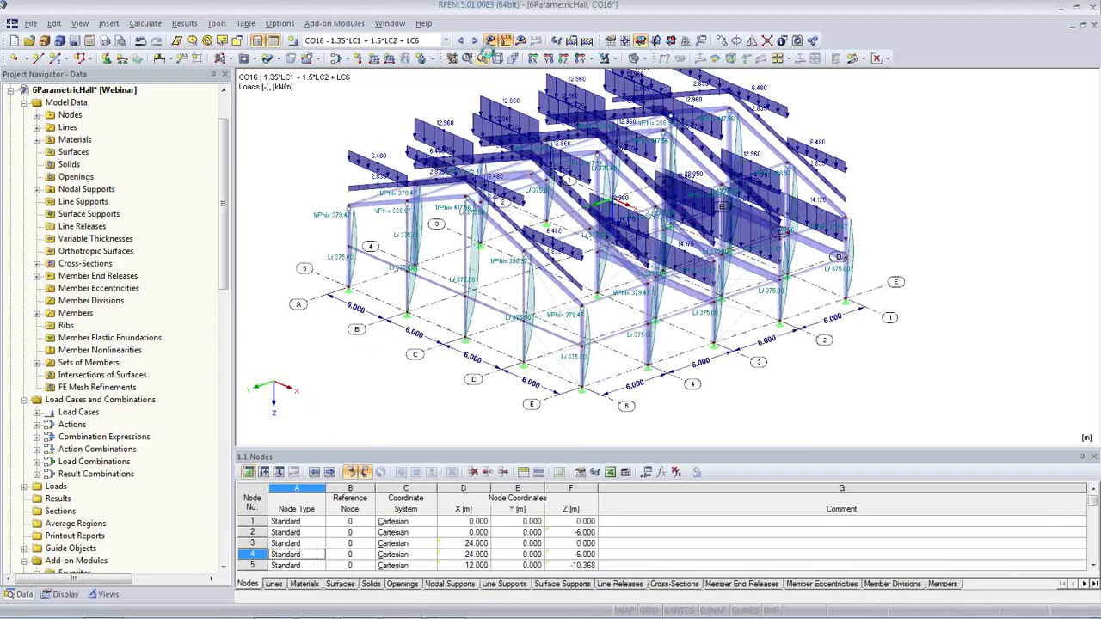
# Step: Hide the loads on the hall and make LC1 - Self-weight the current load case
pyautogui.click(490, 40)
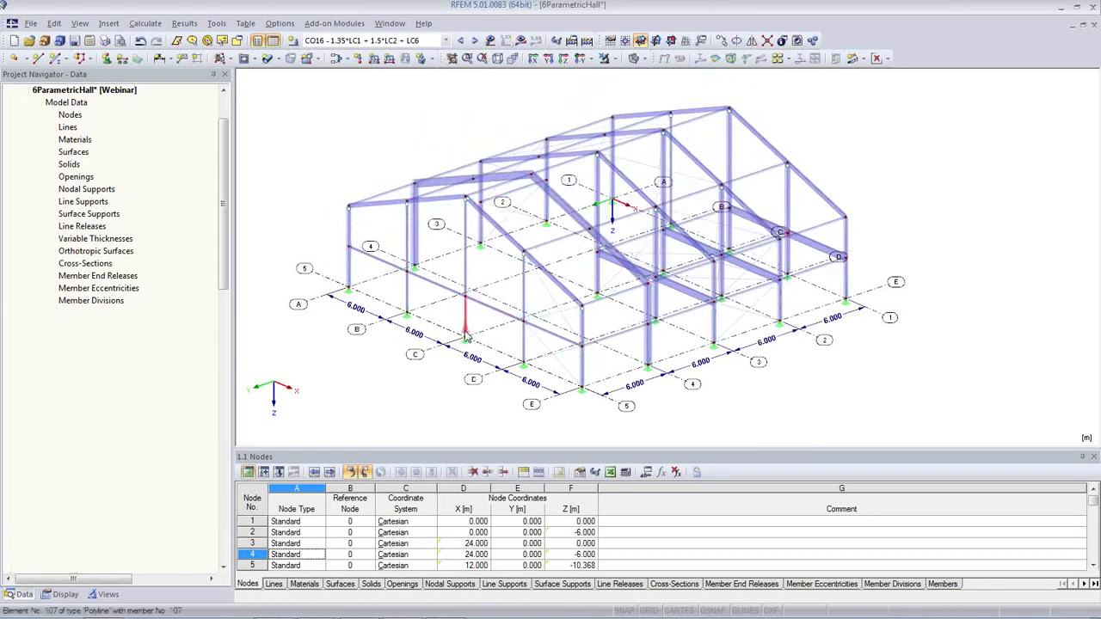
pyautogui.click(446, 41)
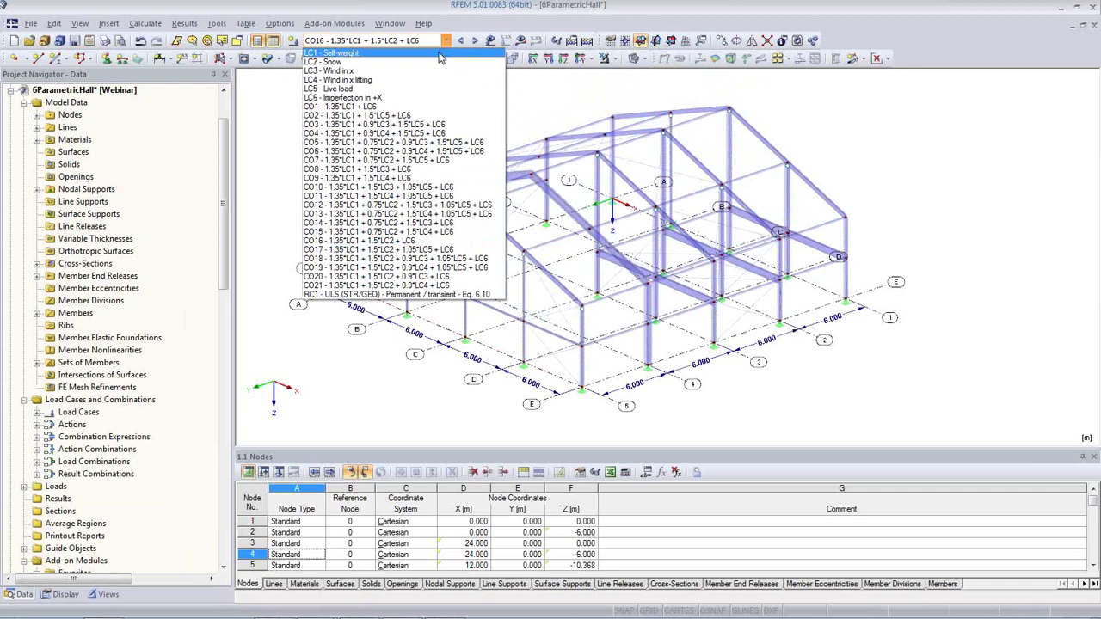
pyautogui.click(439, 55)
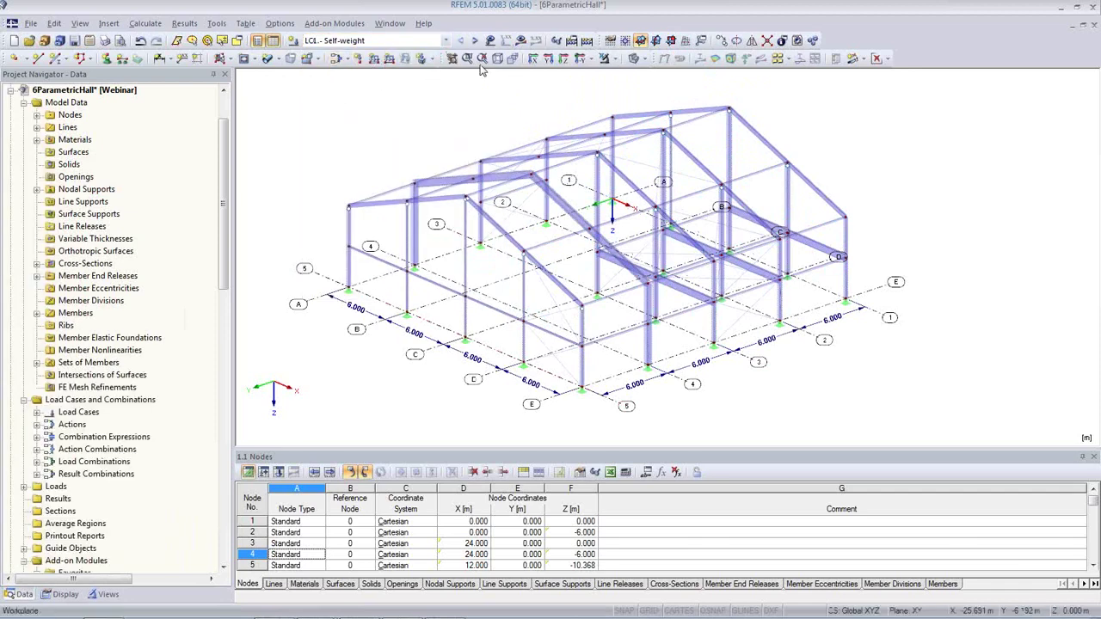
# Step: Calculate LC1 - Self-weight to show its results, check the load case's calculation parameters and close its settings unchanged
pyautogui.click(520, 41)
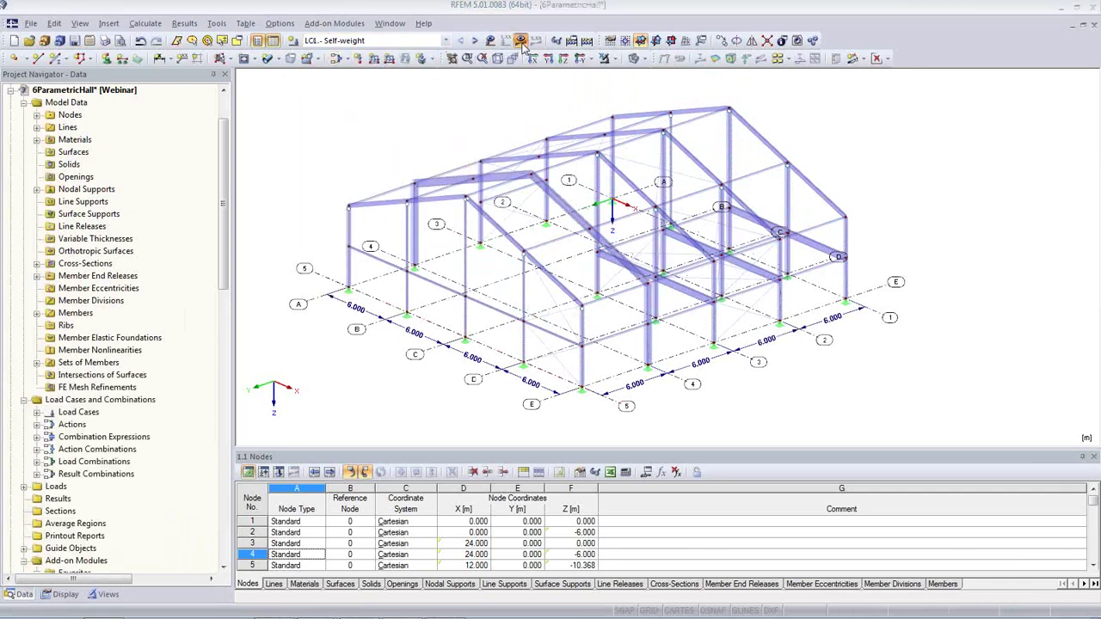
pyautogui.click(523, 346)
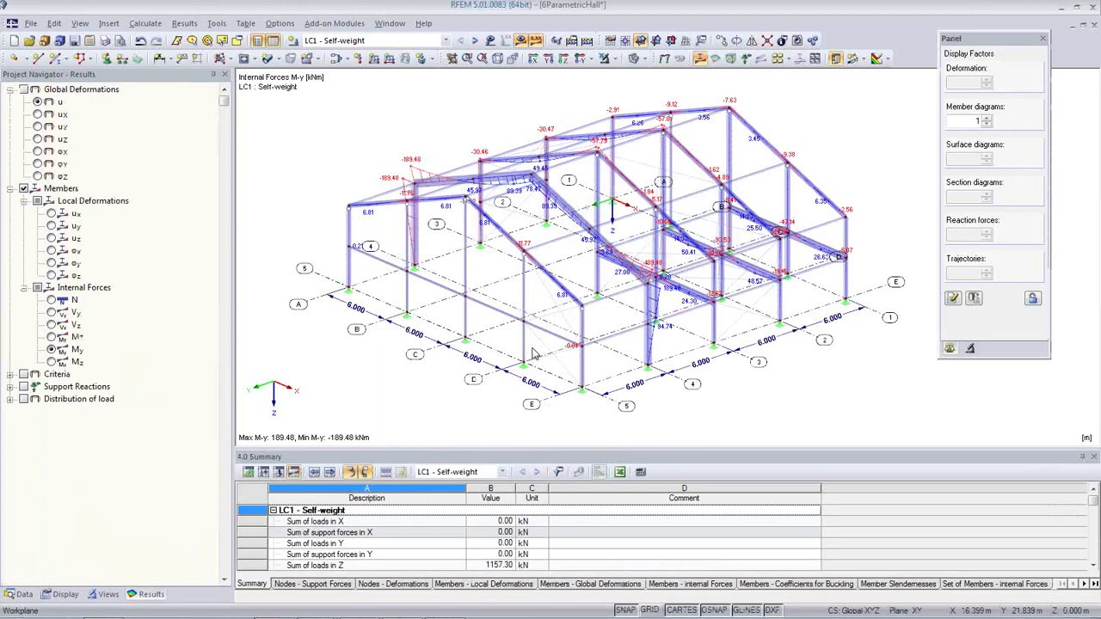
pyautogui.click(20, 594)
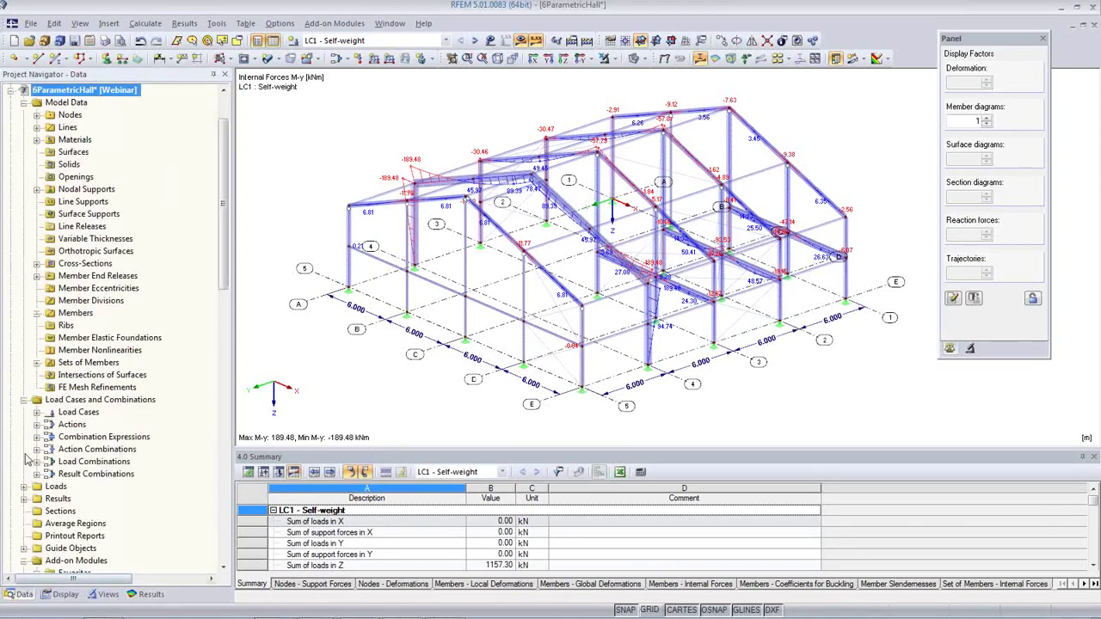
pyautogui.click(37, 413)
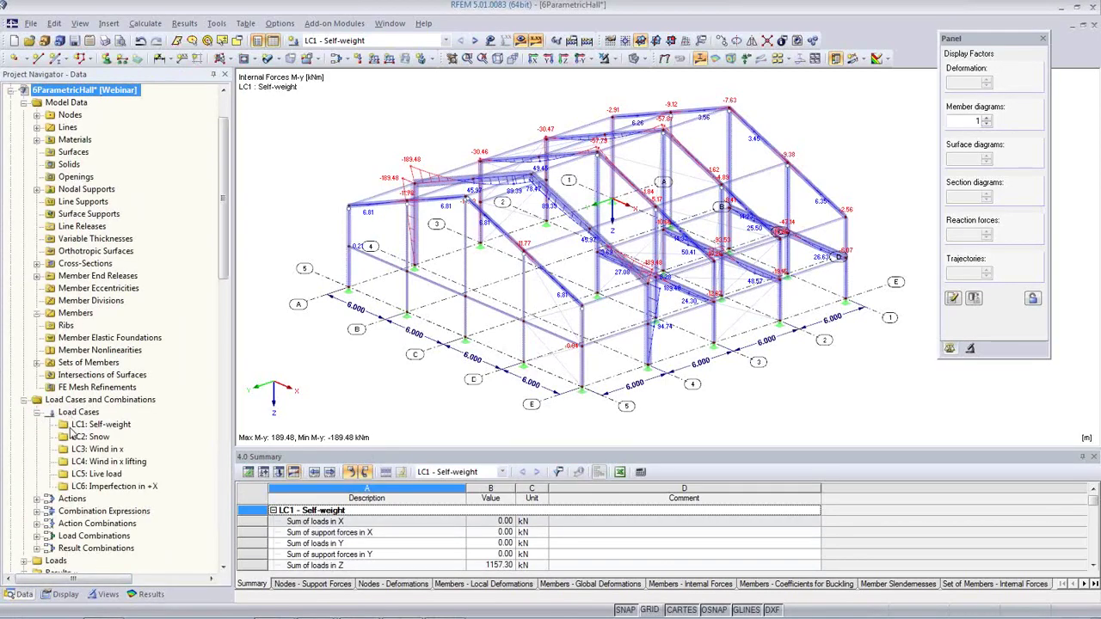
pyautogui.rightClick(76, 425)
pyautogui.click(107, 436)
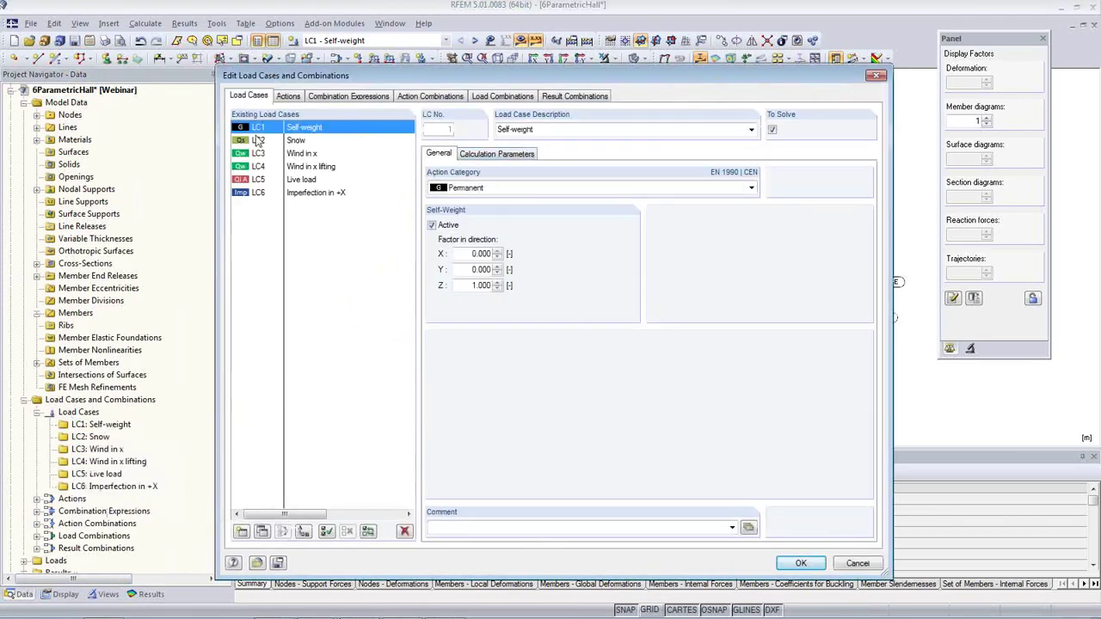
pyautogui.click(497, 154)
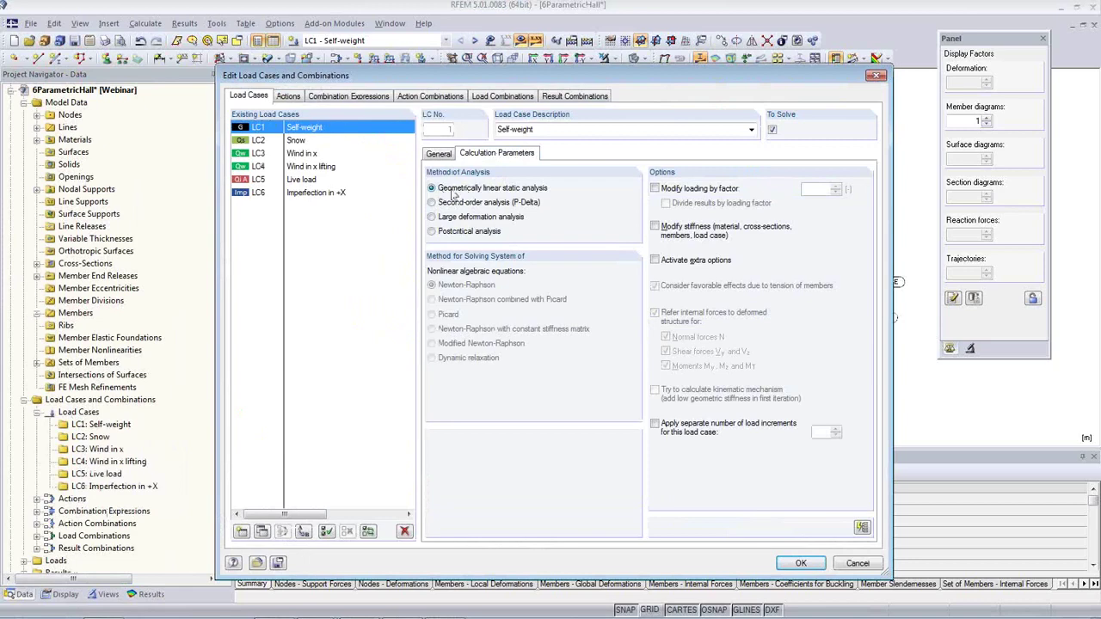
pyautogui.click(877, 76)
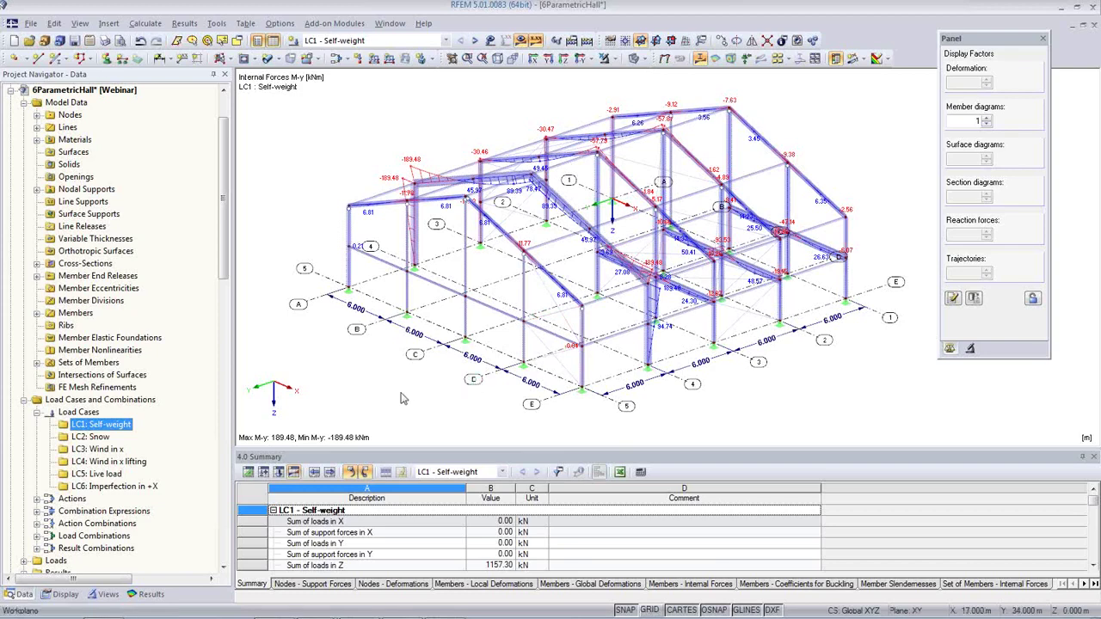
# Step: Run the RF-STABILITY eigenvalue analysis for LC1 - Self-weight, check the critical load factors and accept the results to close the module
pyautogui.scroll(-8, 193, 478)
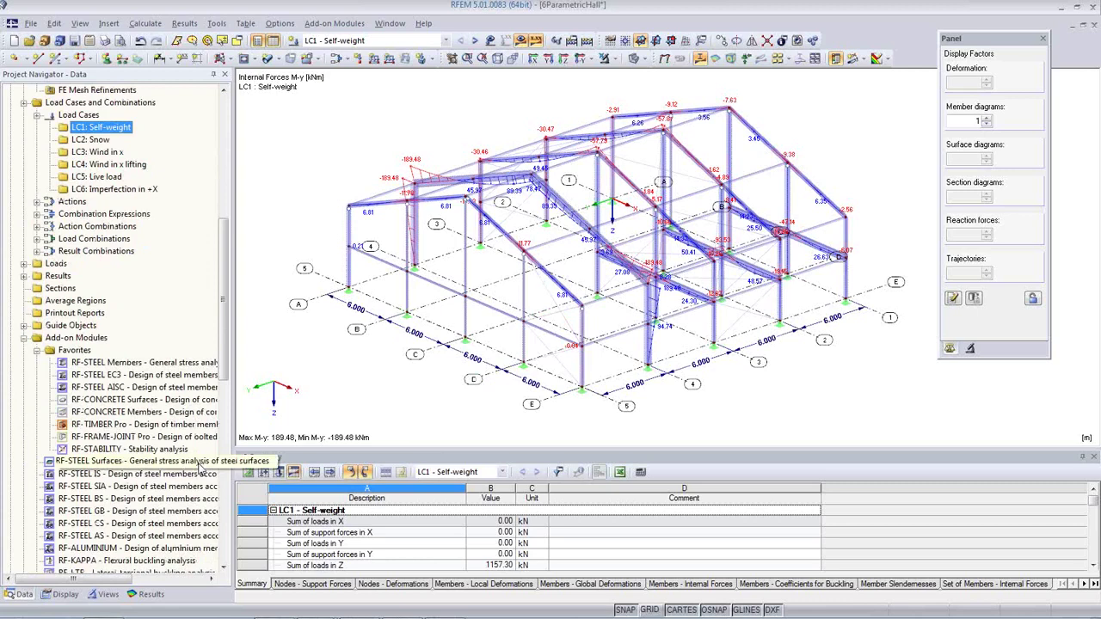
pyautogui.click(117, 449)
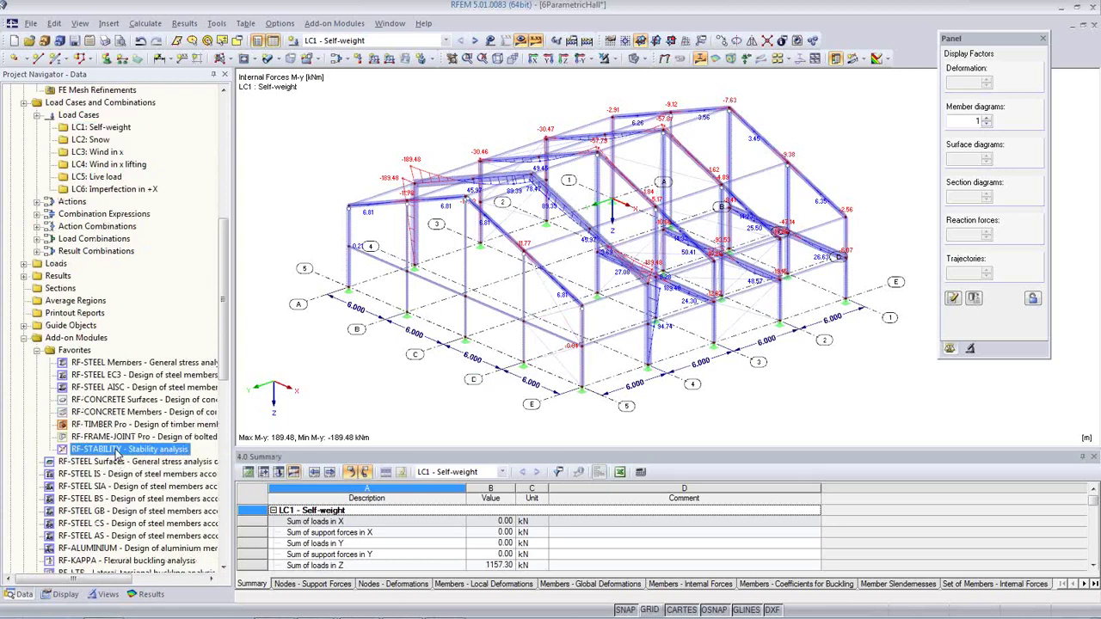
pyautogui.doubleClick(127, 451)
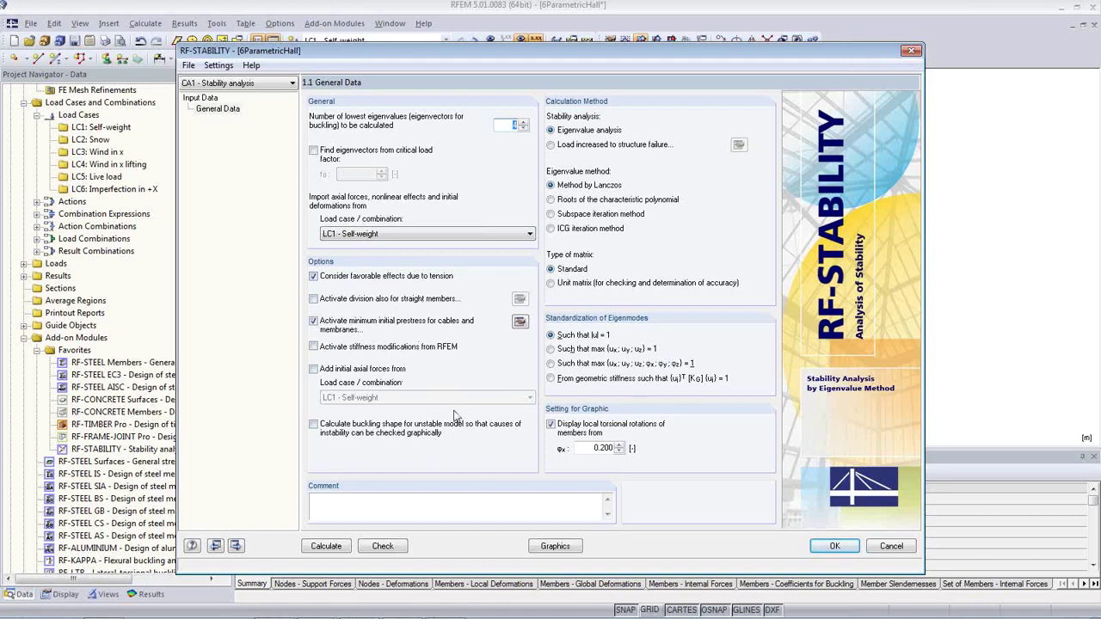
pyautogui.click(326, 547)
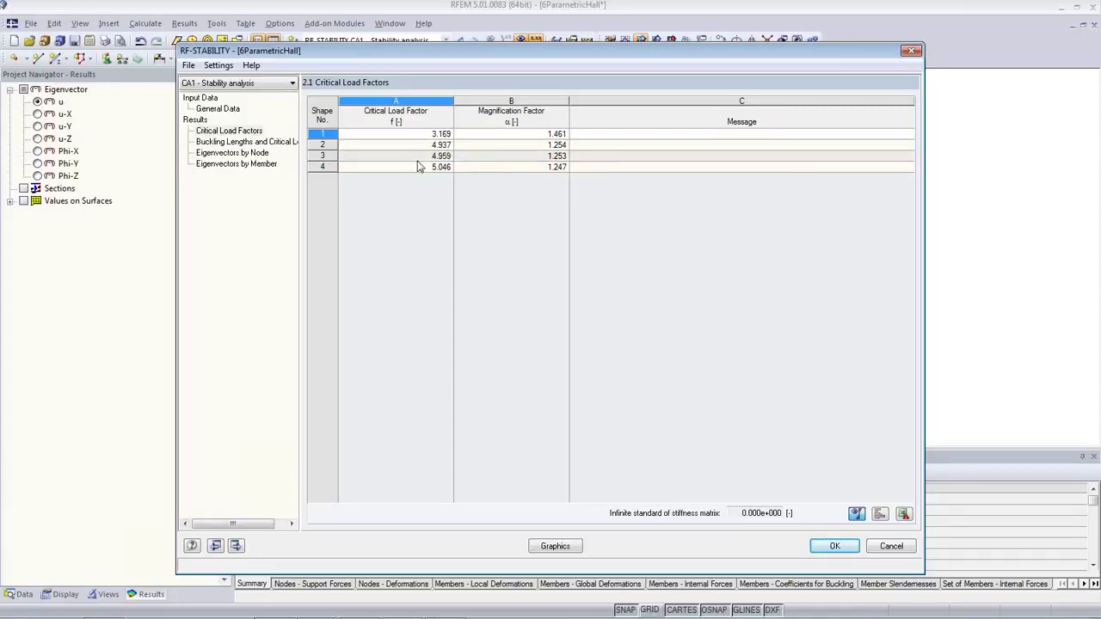
pyautogui.click(830, 547)
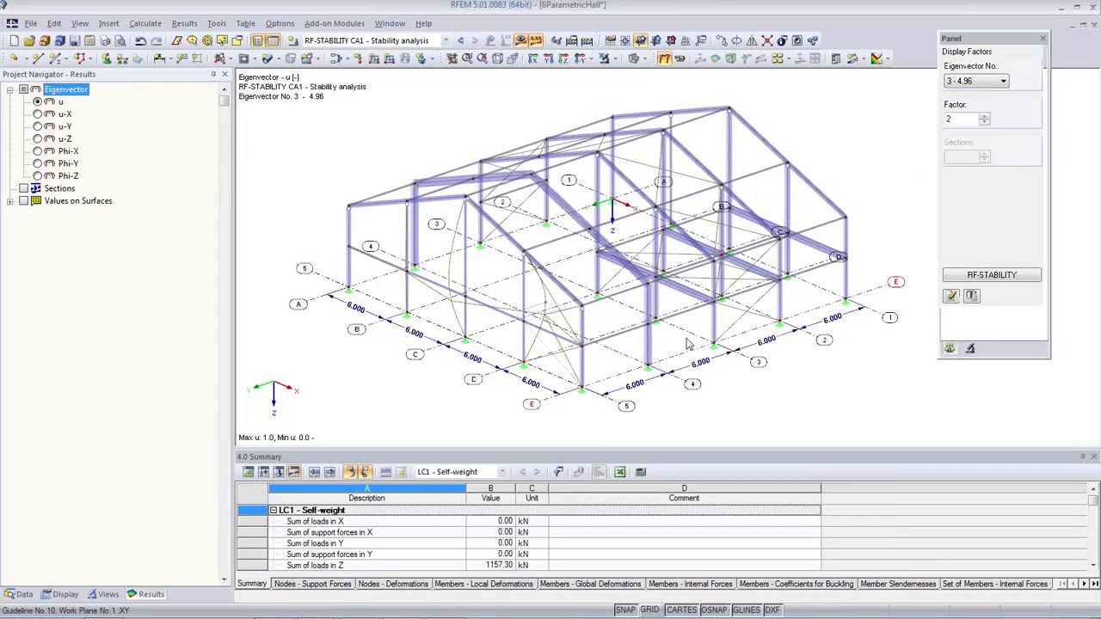
# Step: Display eigenvector 1 of the stability analysis with a display factor of 3.5 and animate its buckling shape
pyautogui.click(976, 80)
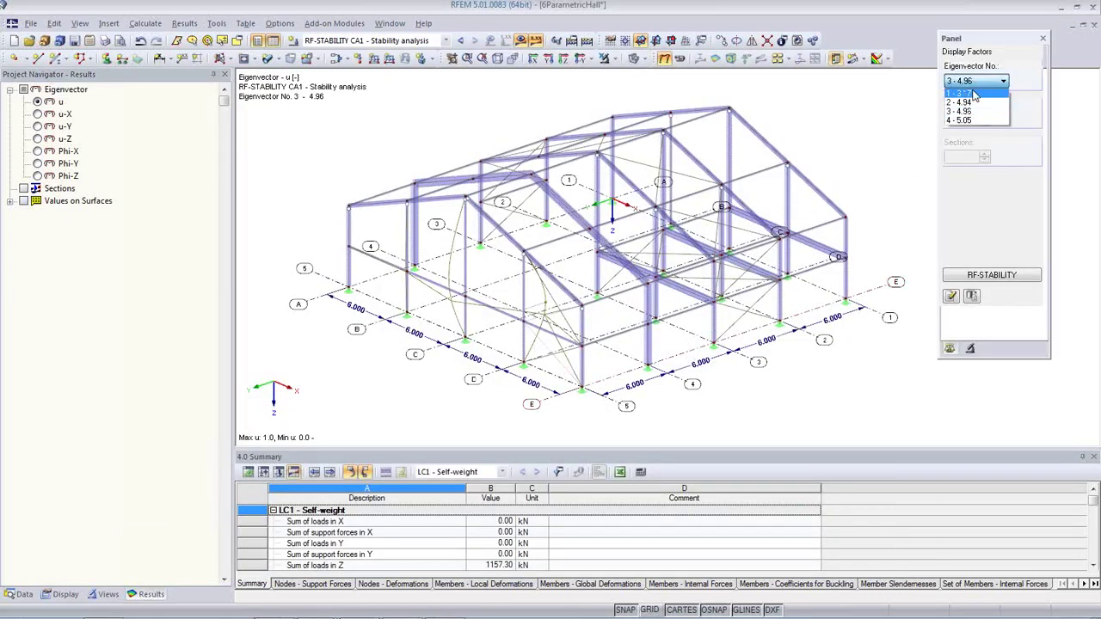
pyautogui.click(967, 91)
pyautogui.doubleClick(951, 120)
pyautogui.write('3.5')
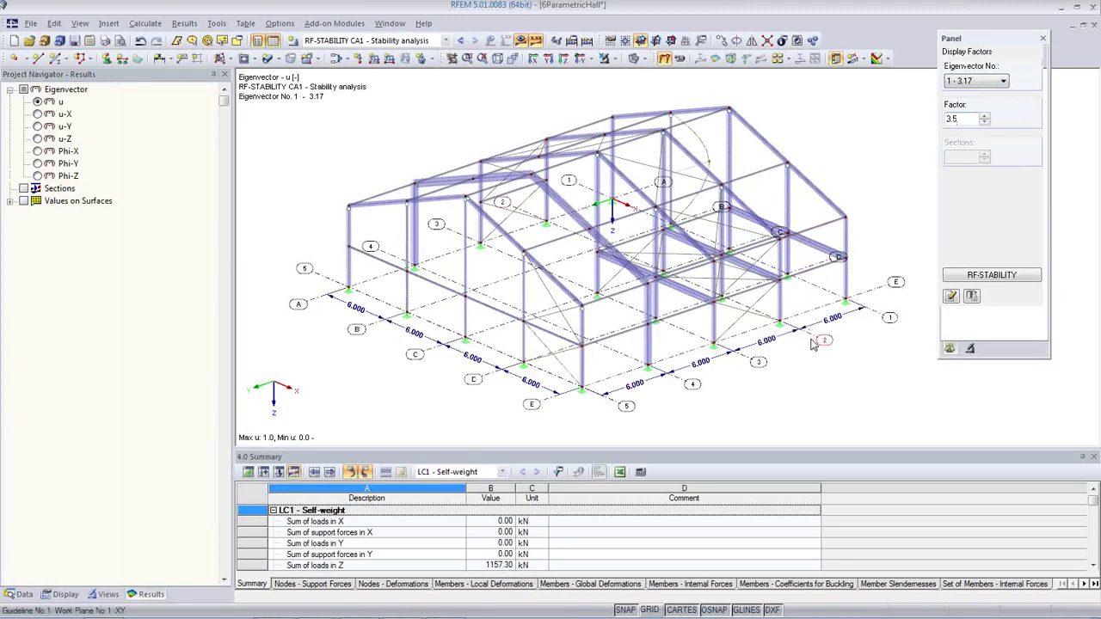
pyautogui.keyDown('ctrl'); pyautogui.moveTo(819, 357); pyautogui.dragTo(516, 280, button='middle'); pyautogui.keyUp('ctrl')
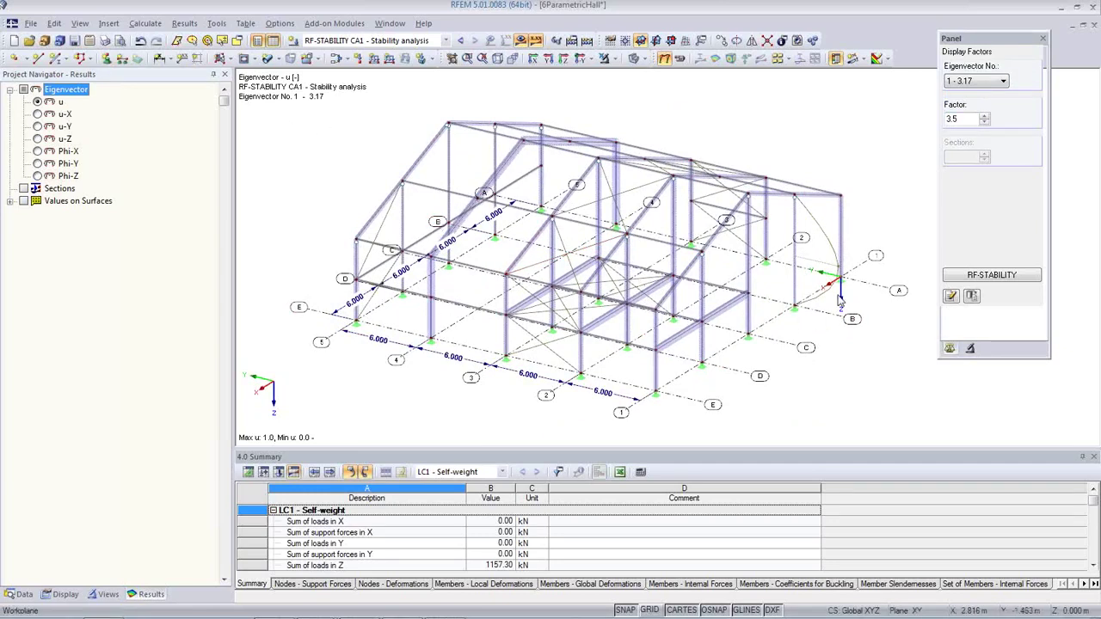
pyautogui.click(680, 59)
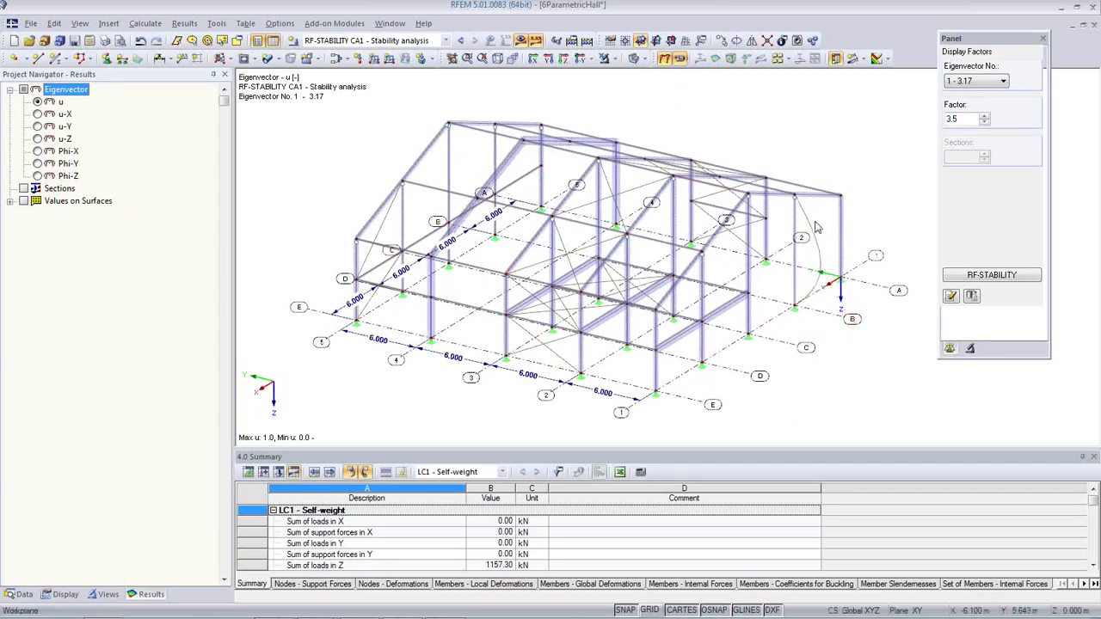
# Step: Display eigenvectors 2, 3 and 4 in turn, animate the second one, and examine which gable members buckle
pyautogui.click(980, 84)
pyautogui.click(979, 103)
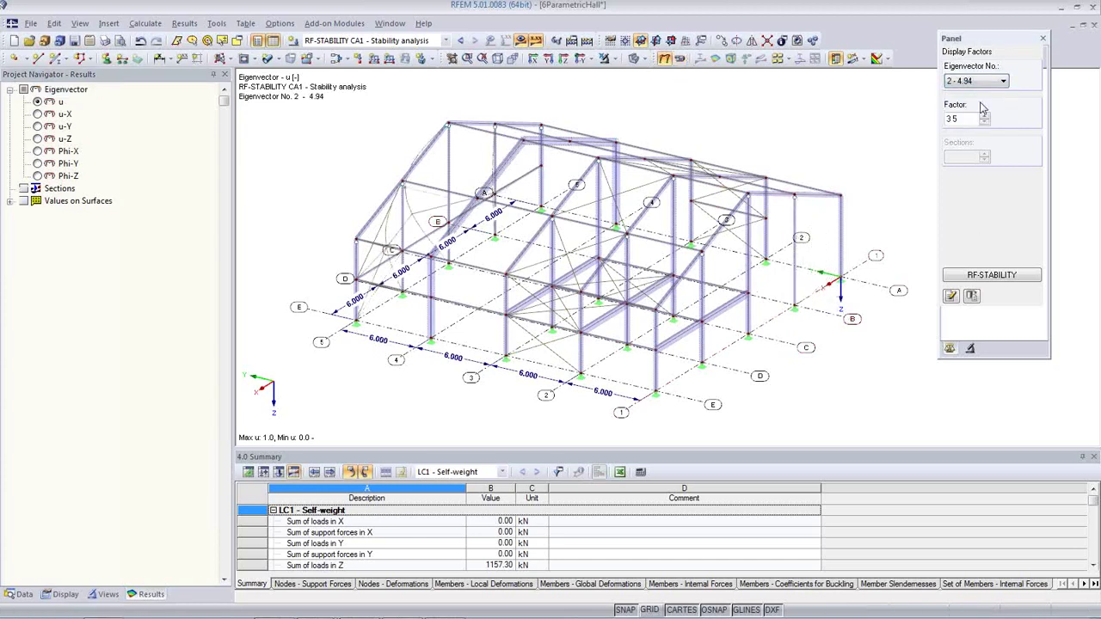
pyautogui.click(679, 60)
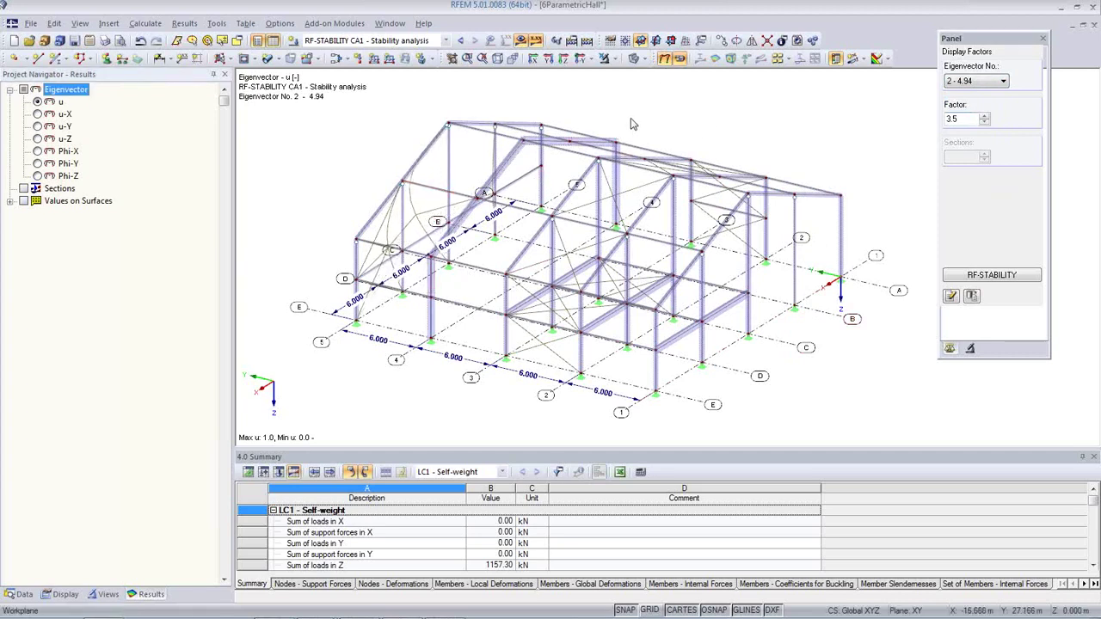
pyautogui.click(987, 83)
pyautogui.click(985, 113)
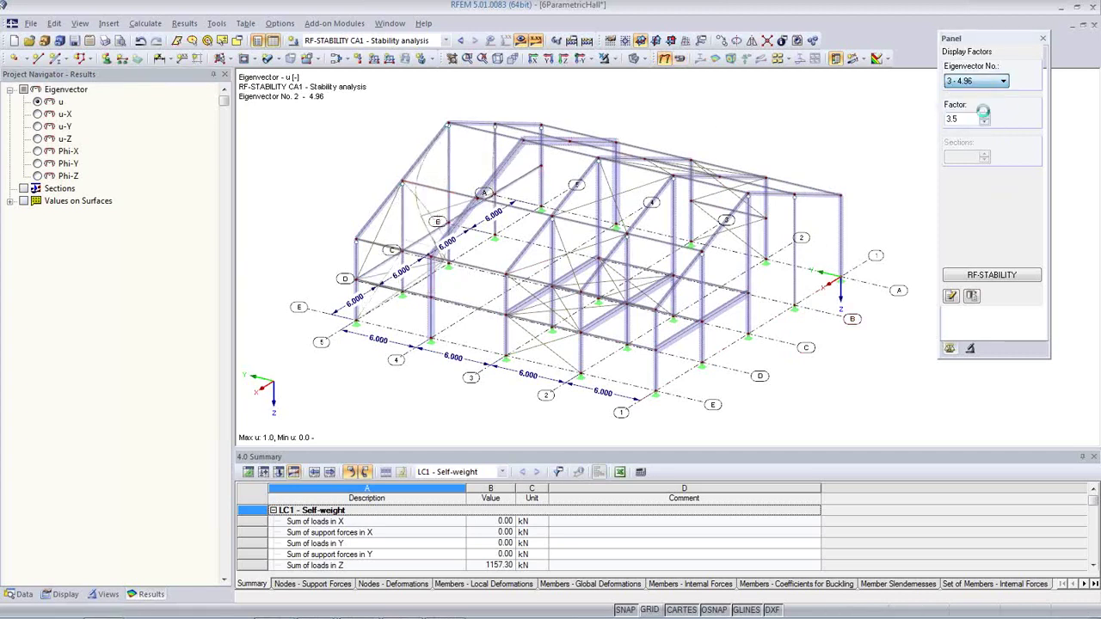
pyautogui.click(973, 82)
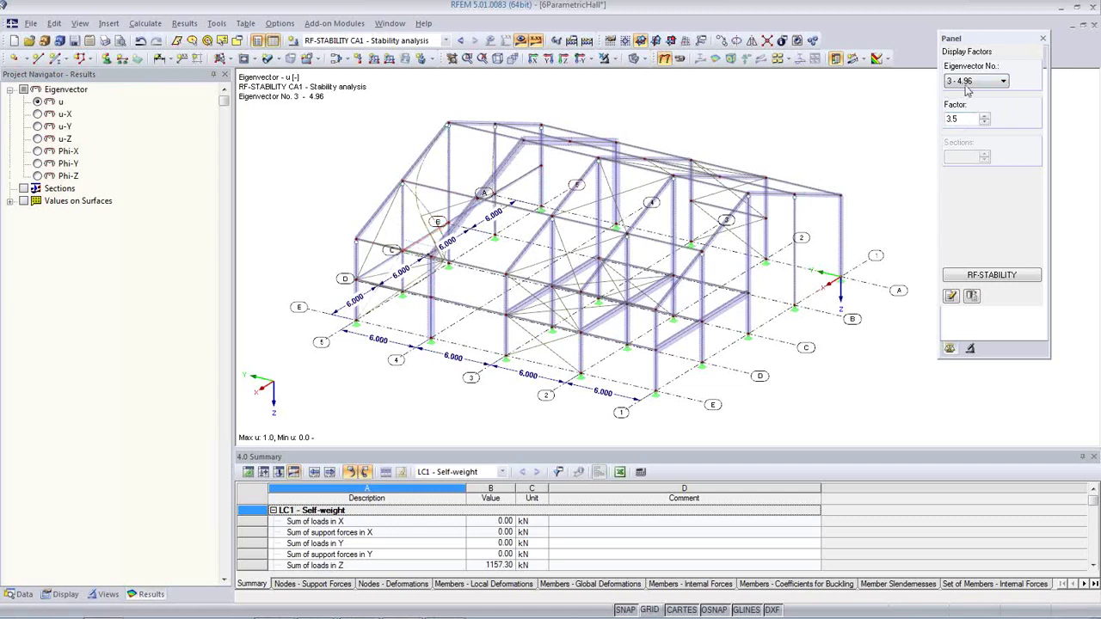
pyautogui.click(959, 119)
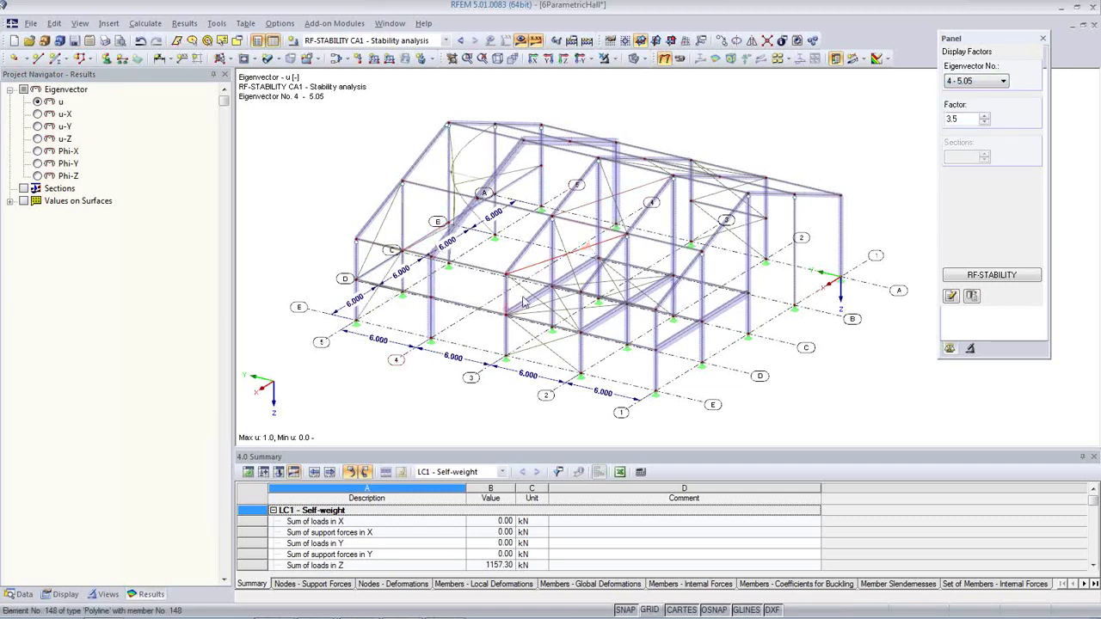
pyautogui.keyDown('ctrl'); pyautogui.moveTo(574, 364); pyautogui.dragTo(714, 344, button='middle'); pyautogui.keyUp('ctrl')
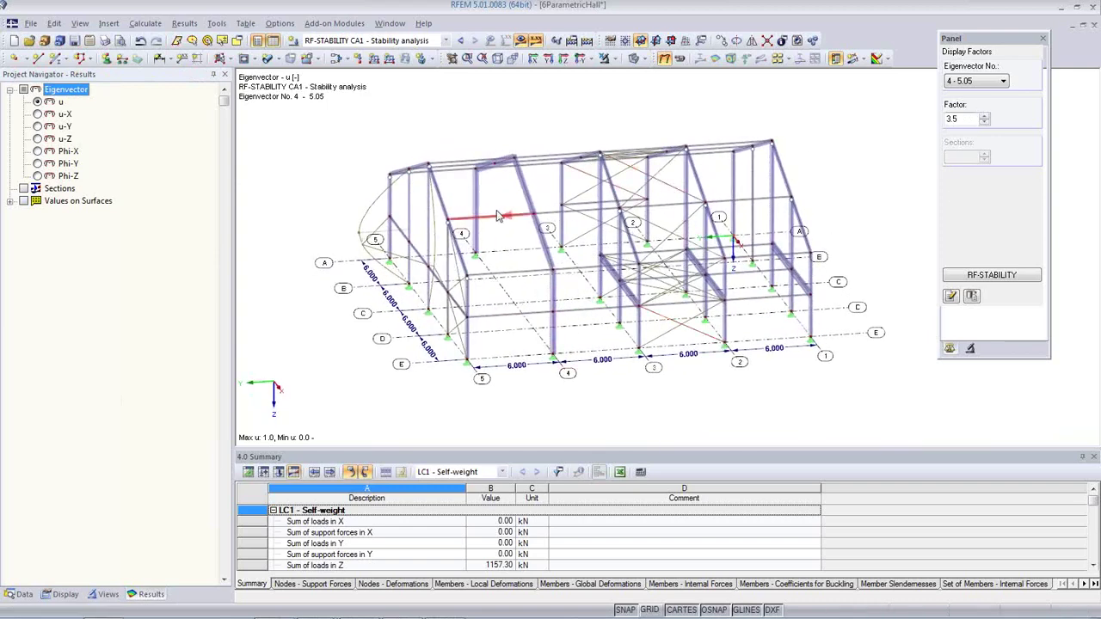
pyautogui.keyDown('ctrl'); pyautogui.moveTo(558, 318); pyautogui.dragTo(430, 413, button='middle'); pyautogui.keyUp('ctrl')
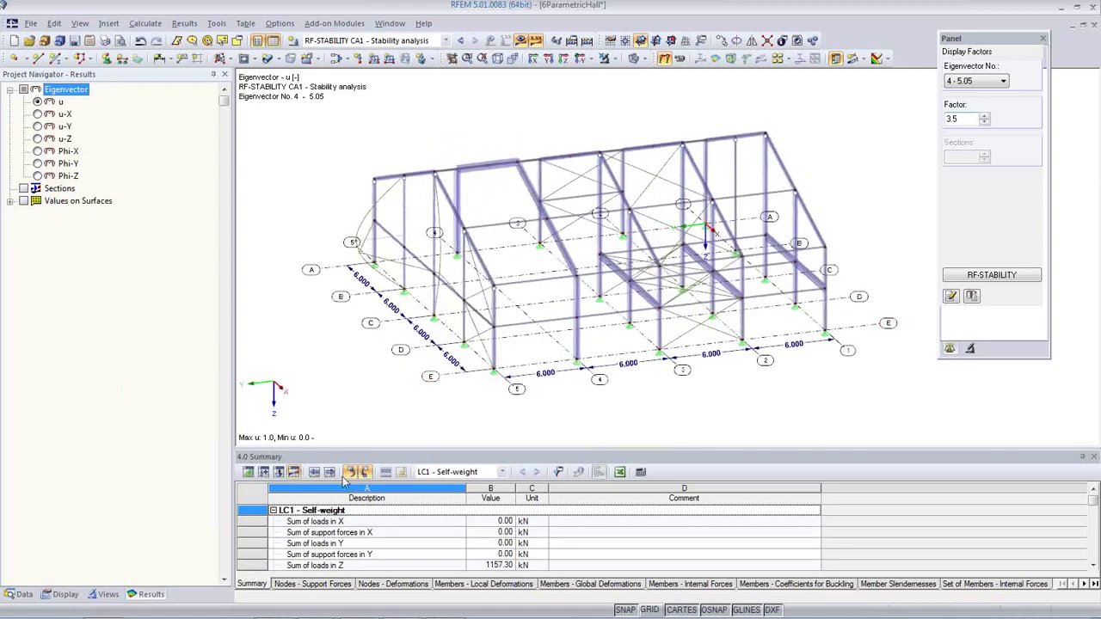
# Step: Open and enlarge the cross-sections table and change the Internal Columns Gable section to HE A 200
pyautogui.click(249, 474)
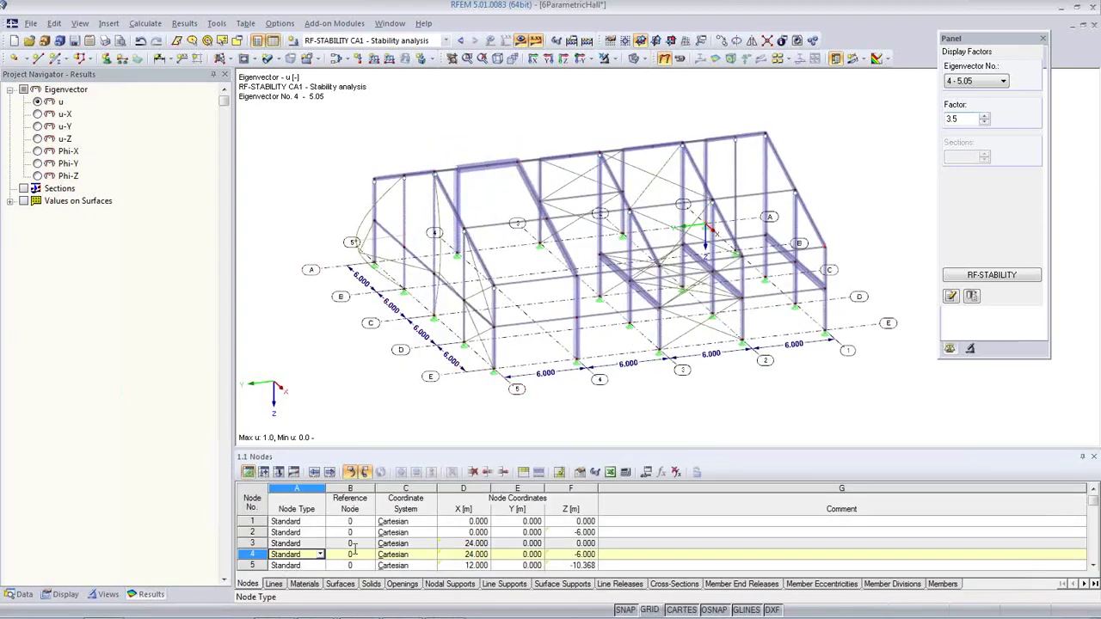
pyautogui.click(672, 586)
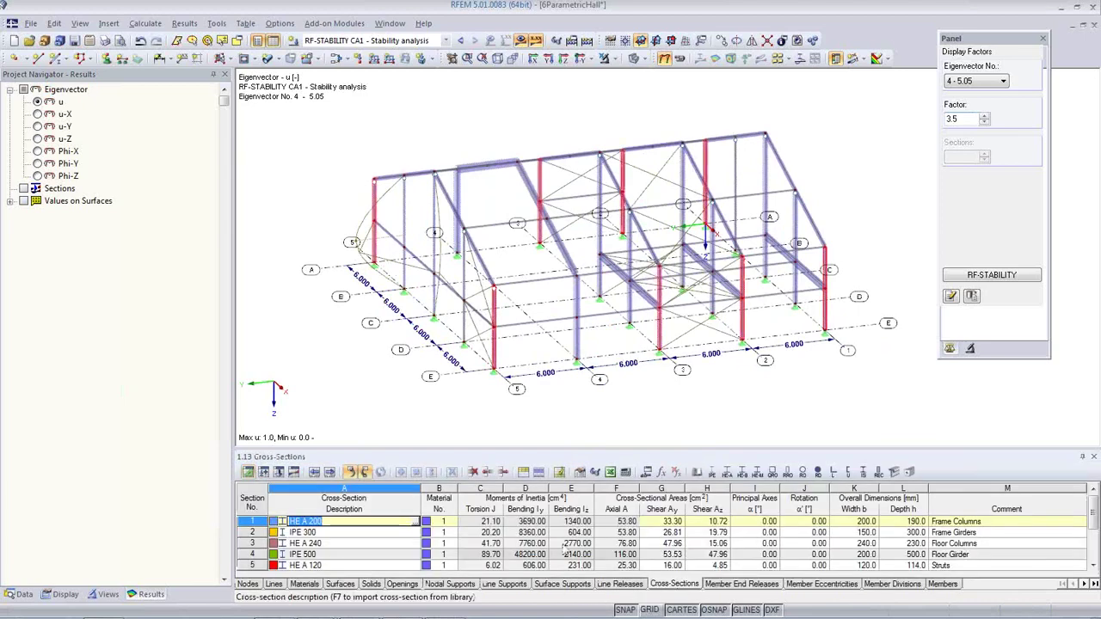
pyautogui.moveTo(507, 445); pyautogui.dragTo(507, 401)
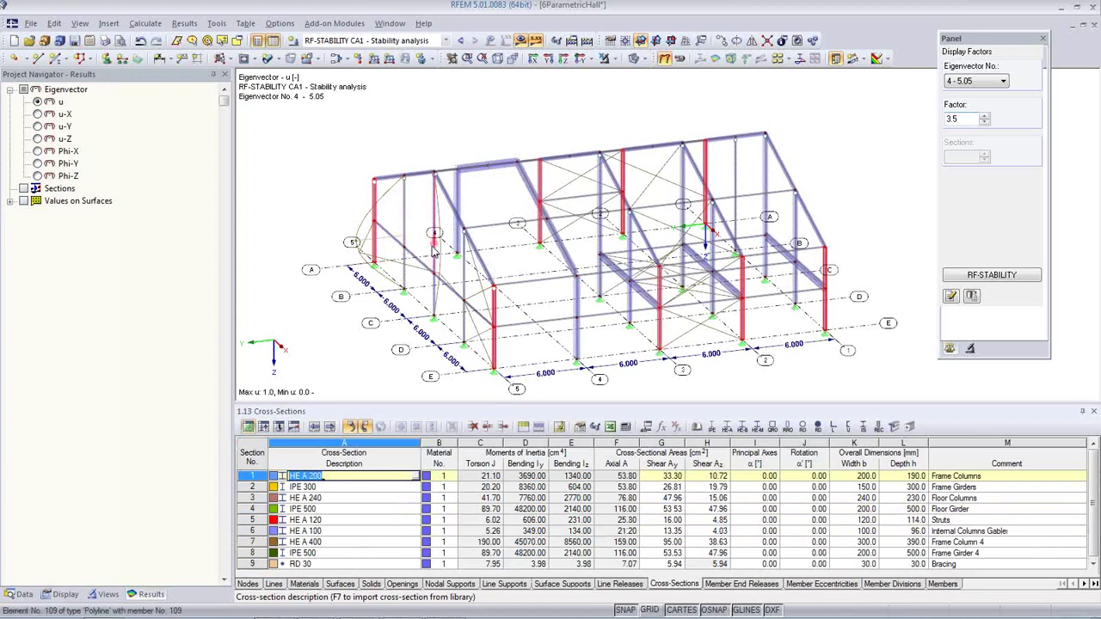
pyautogui.keyDown('ctrl'); pyautogui.moveTo(440, 307); pyautogui.dragTo(397, 284, button='middle'); pyautogui.keyUp('ctrl')
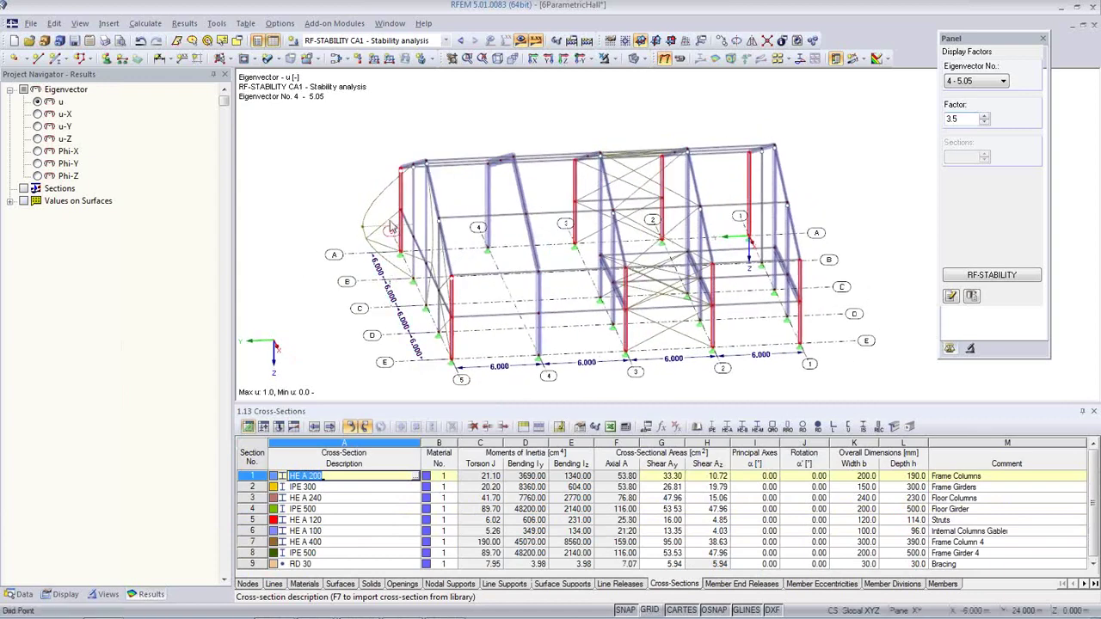
pyautogui.click(332, 532)
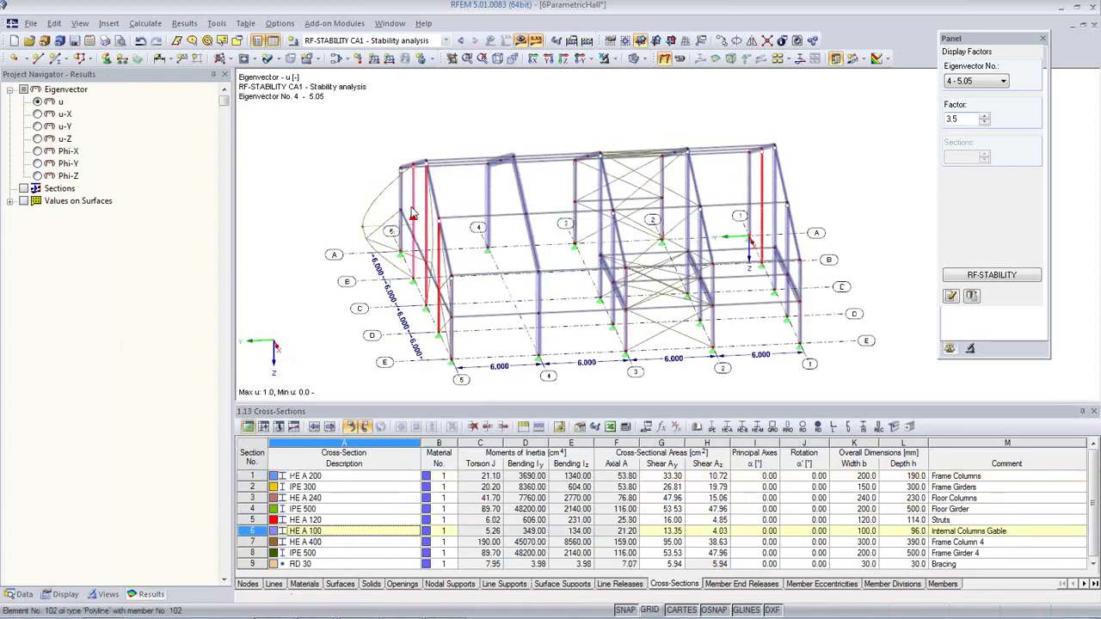
pyautogui.click(334, 530)
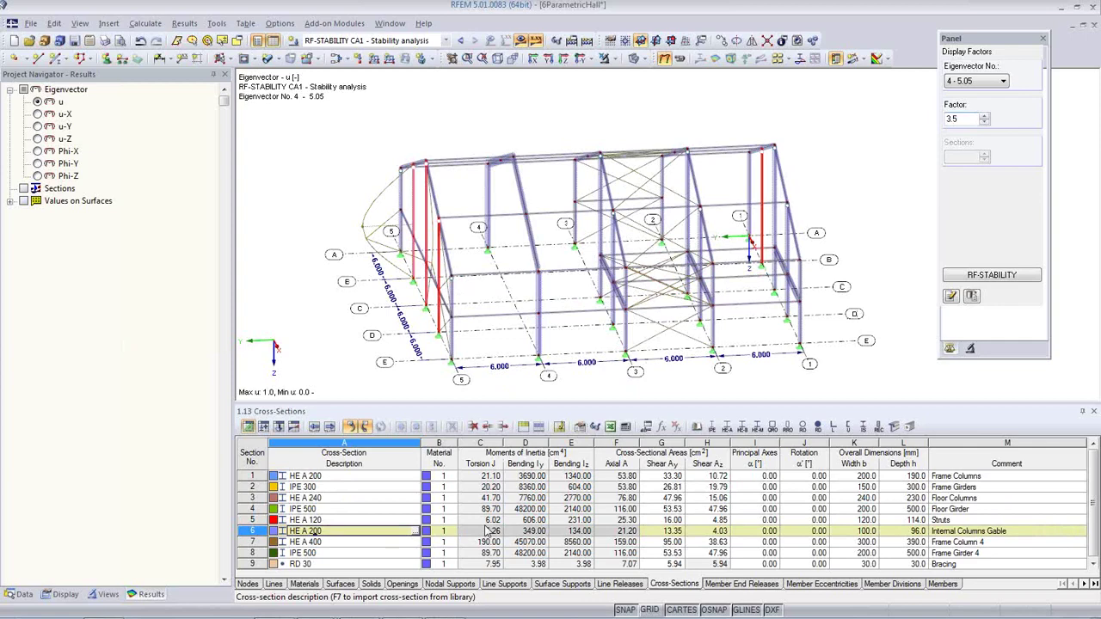
pyautogui.press('Tab')
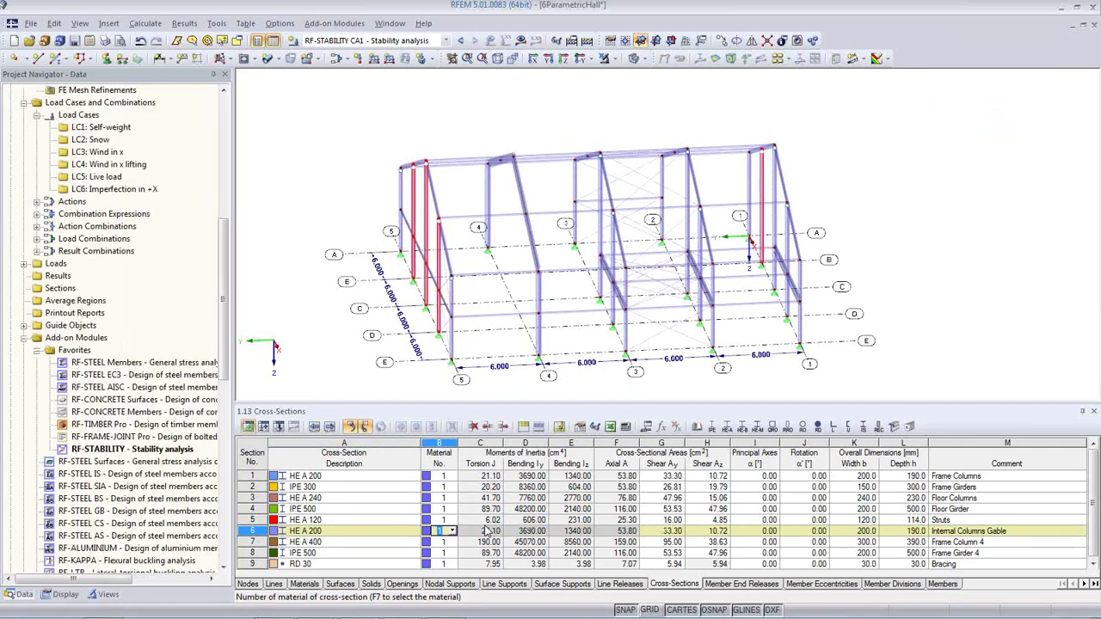
pyautogui.moveTo(347, 328); pyautogui.dragTo(409, 213, button='middle')
pyautogui.click(384, 303)
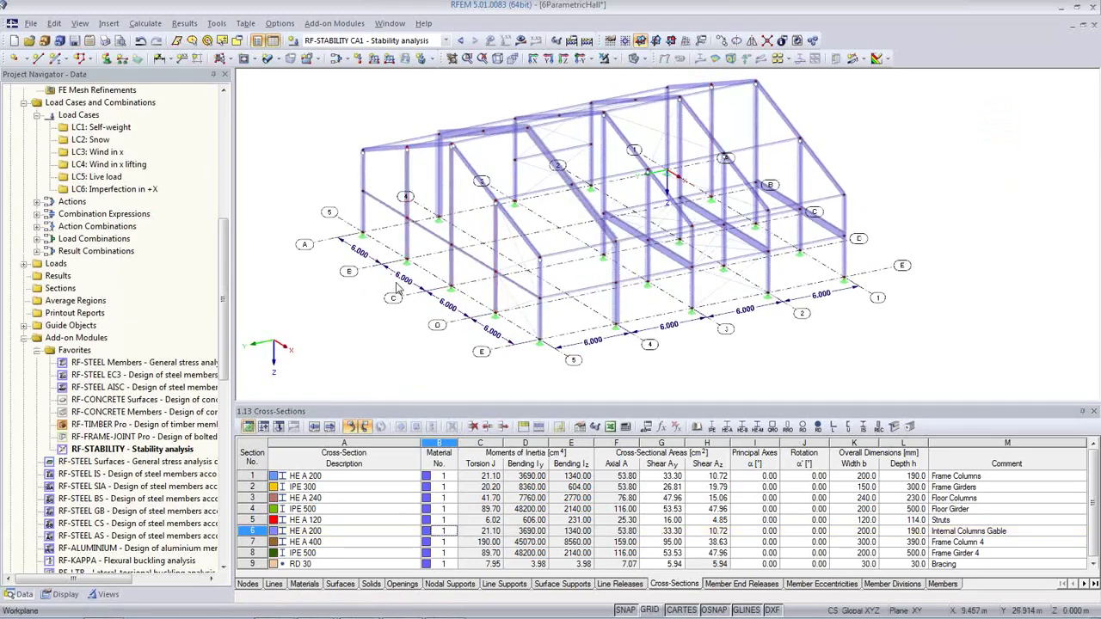
# Step: Recalculate the stability analysis with the modified gable columns, then display eigenvector 1 and animate its buckling shape
pyautogui.click(520, 40)
pyautogui.click(534, 348)
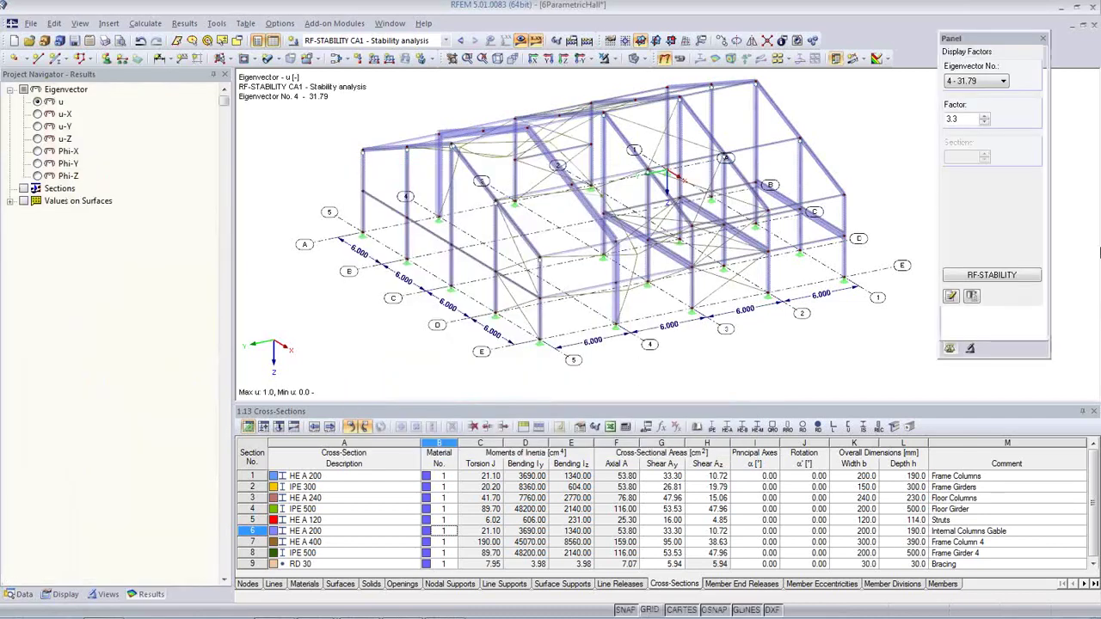
pyautogui.click(974, 81)
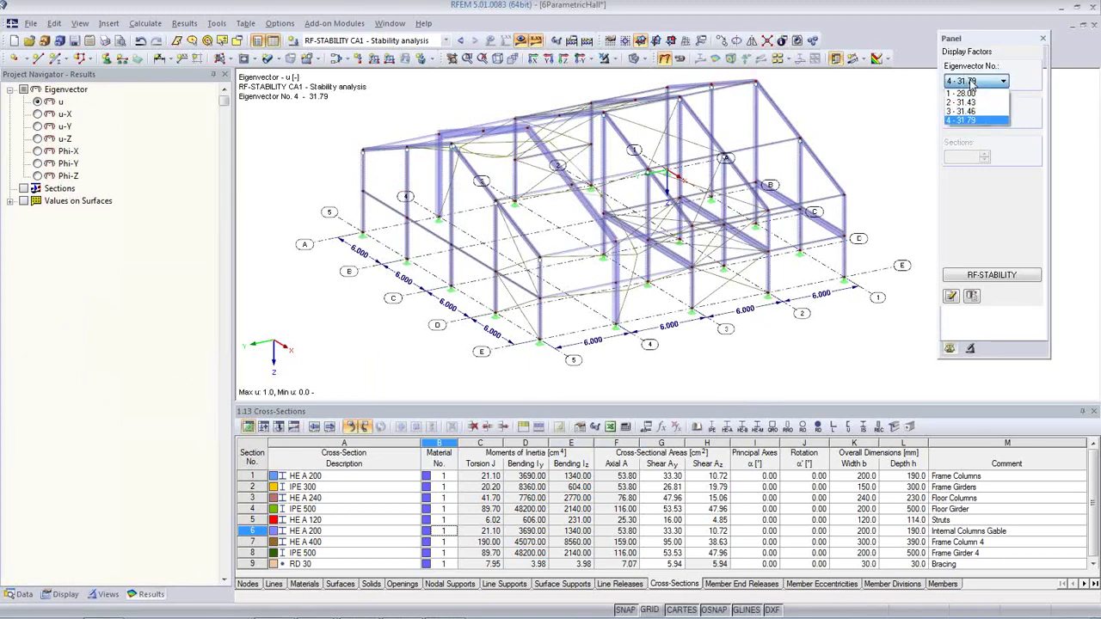
pyautogui.click(971, 93)
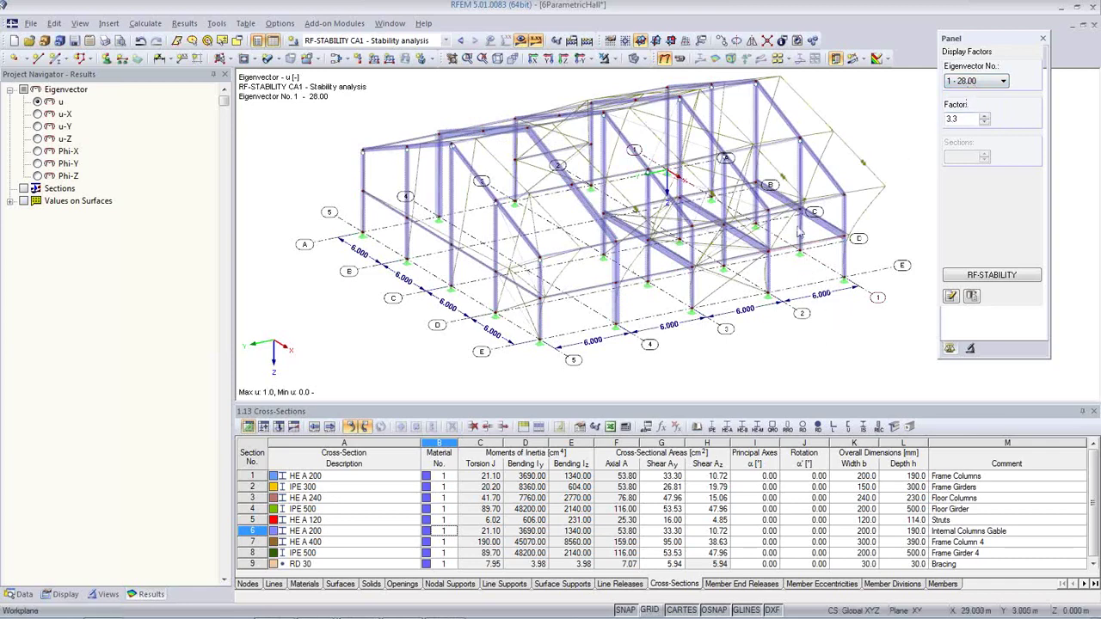
pyautogui.click(679, 57)
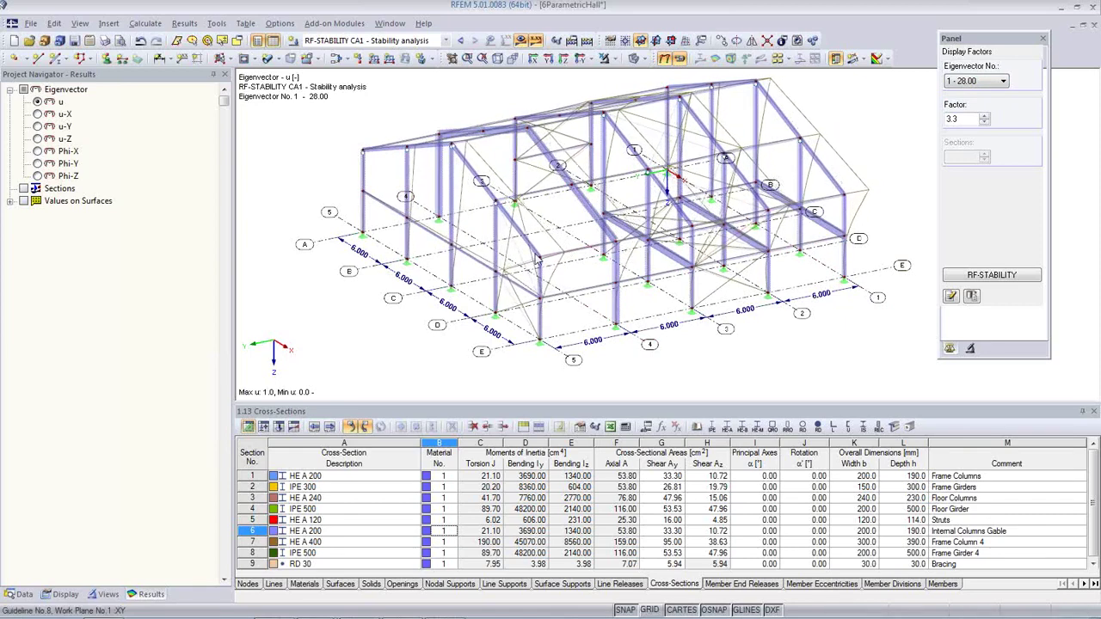
# Step: Display eigenvectors 2 and 3 of the stability analysis and examine their buckling shapes from several sides of the hall
pyautogui.click(981, 82)
pyautogui.click(967, 99)
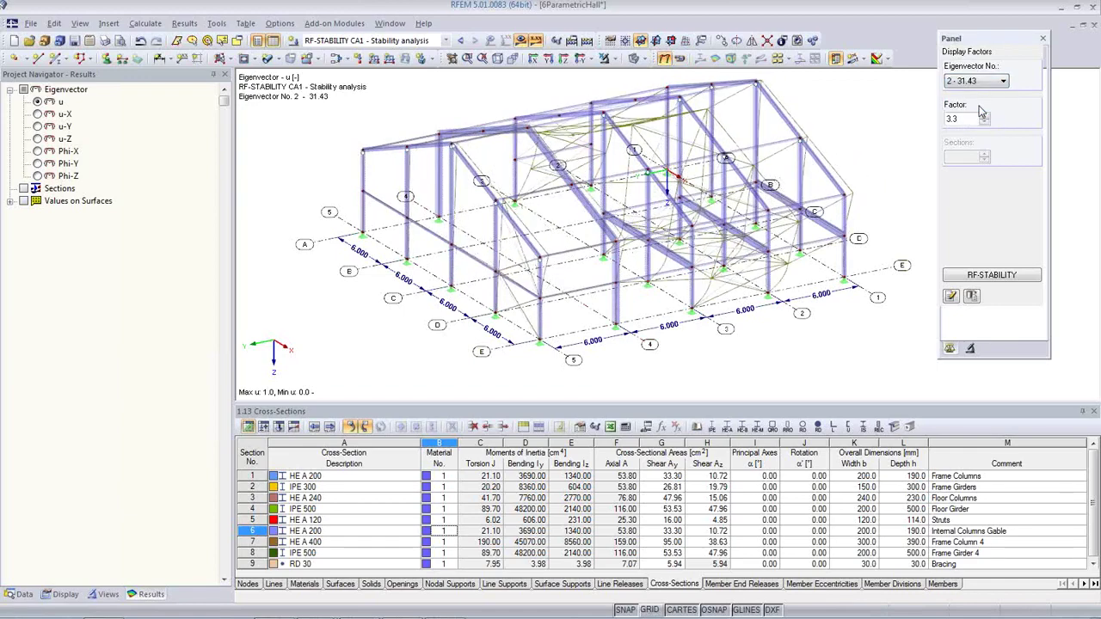
pyautogui.keyDown('ctrl'); pyautogui.moveTo(791, 282); pyautogui.dragTo(360, 253, button='middle'); pyautogui.keyUp('ctrl')
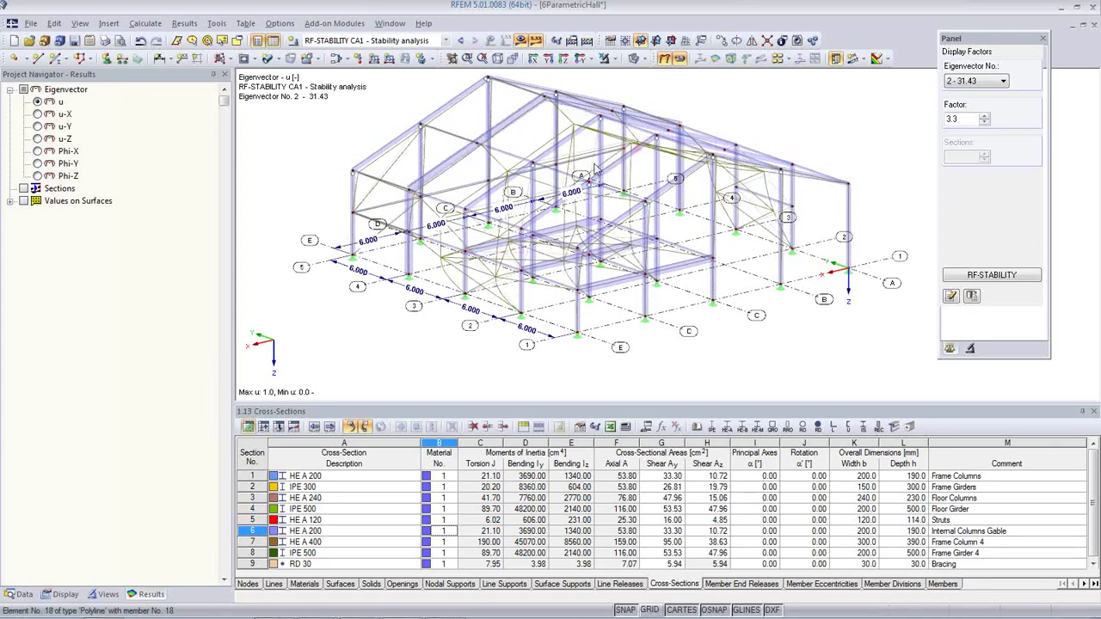
pyautogui.click(980, 81)
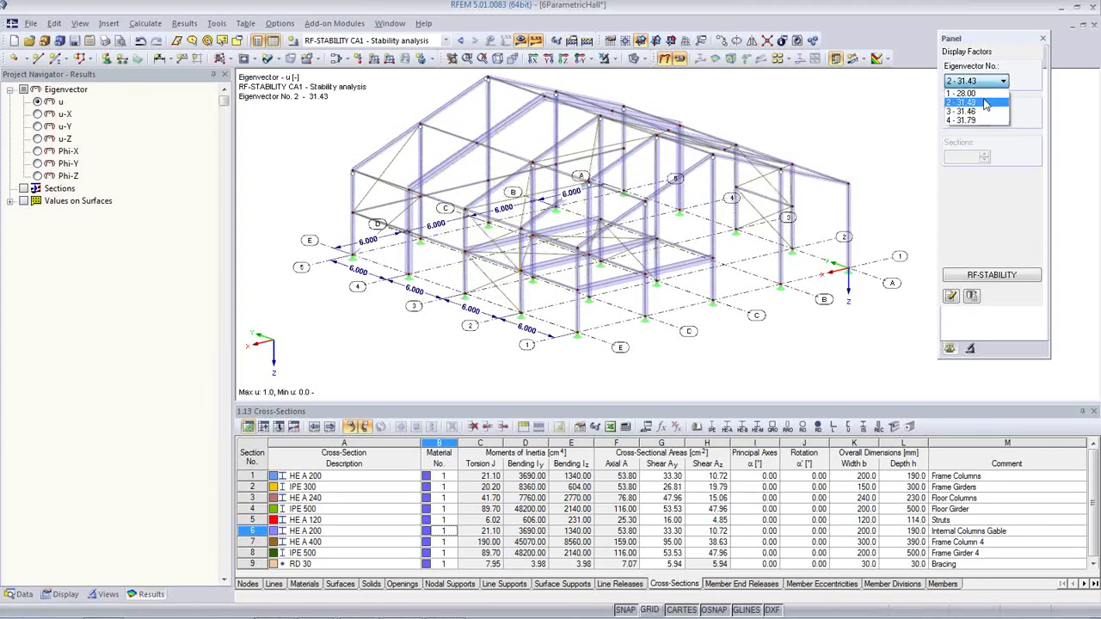
pyautogui.click(981, 112)
pyautogui.keyDown('ctrl'); pyautogui.moveTo(826, 258); pyautogui.dragTo(744, 268, button='middle'); pyautogui.keyUp('ctrl')
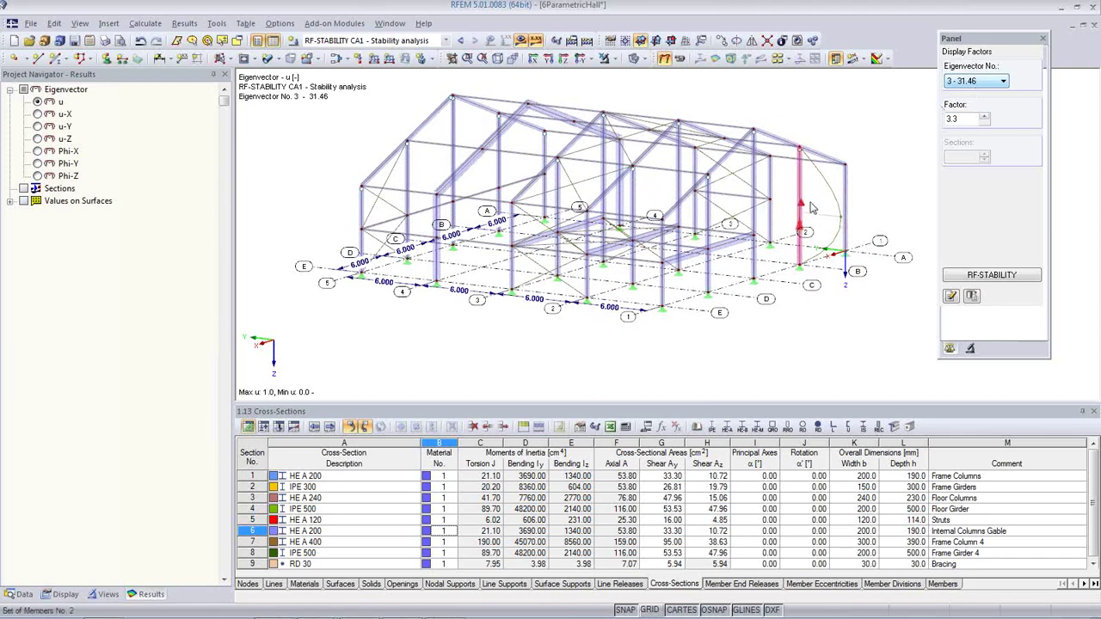
pyautogui.keyDown('ctrl'); pyautogui.moveTo(481, 304); pyautogui.dragTo(511, 365, button='middle'); pyautogui.keyUp('ctrl')
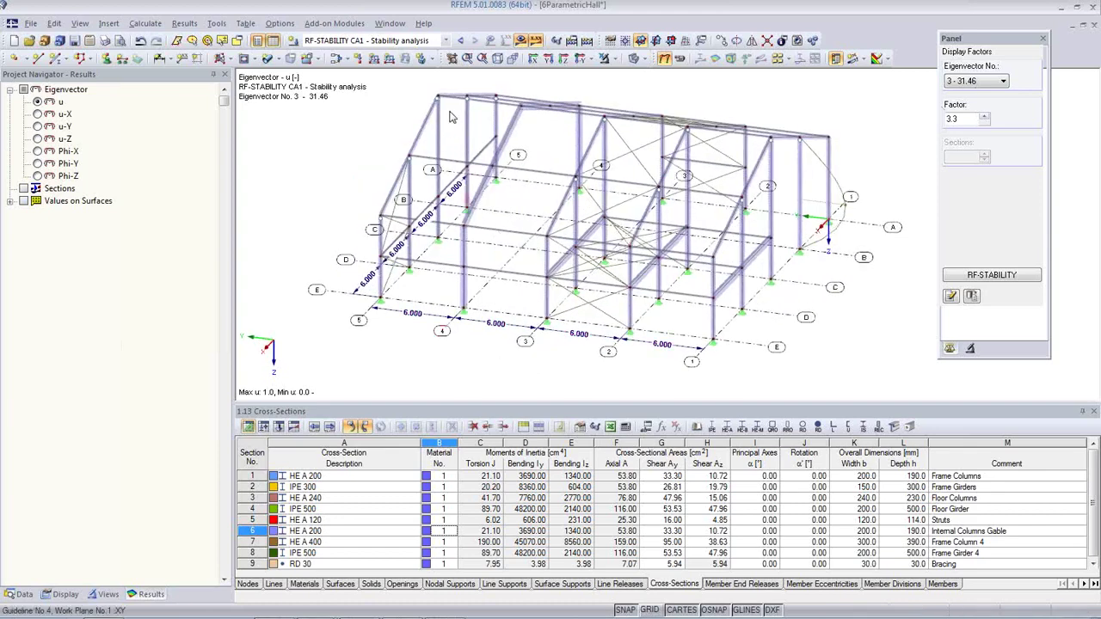
# Step: Switch to load combination CO16 and calculate it to display the member internal forces
pyautogui.click(447, 41)
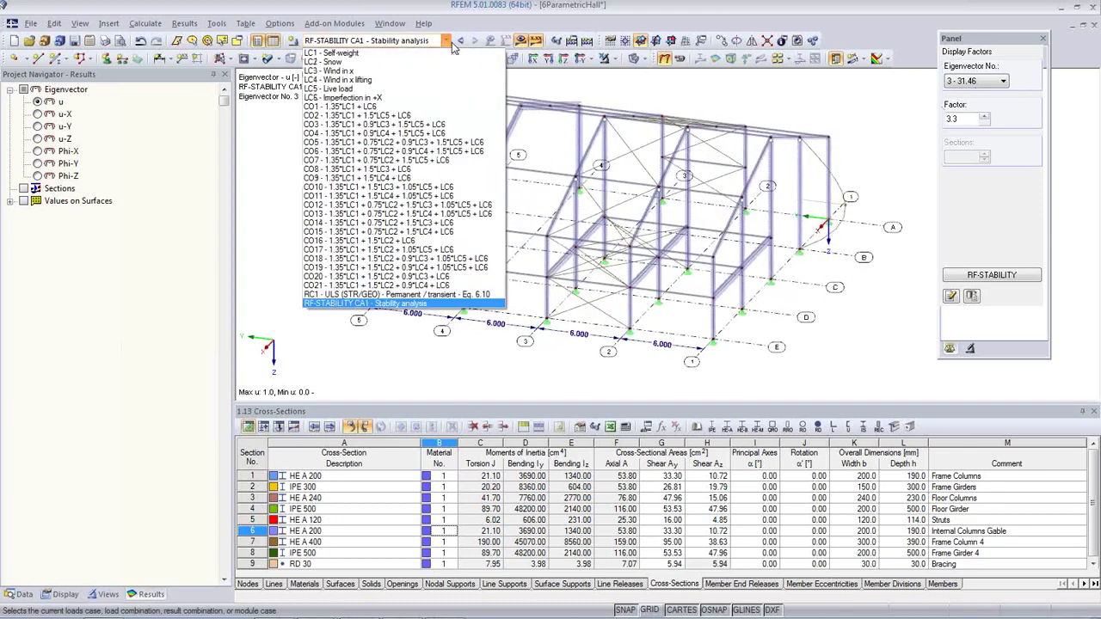
pyautogui.click(425, 247)
pyautogui.click(520, 41)
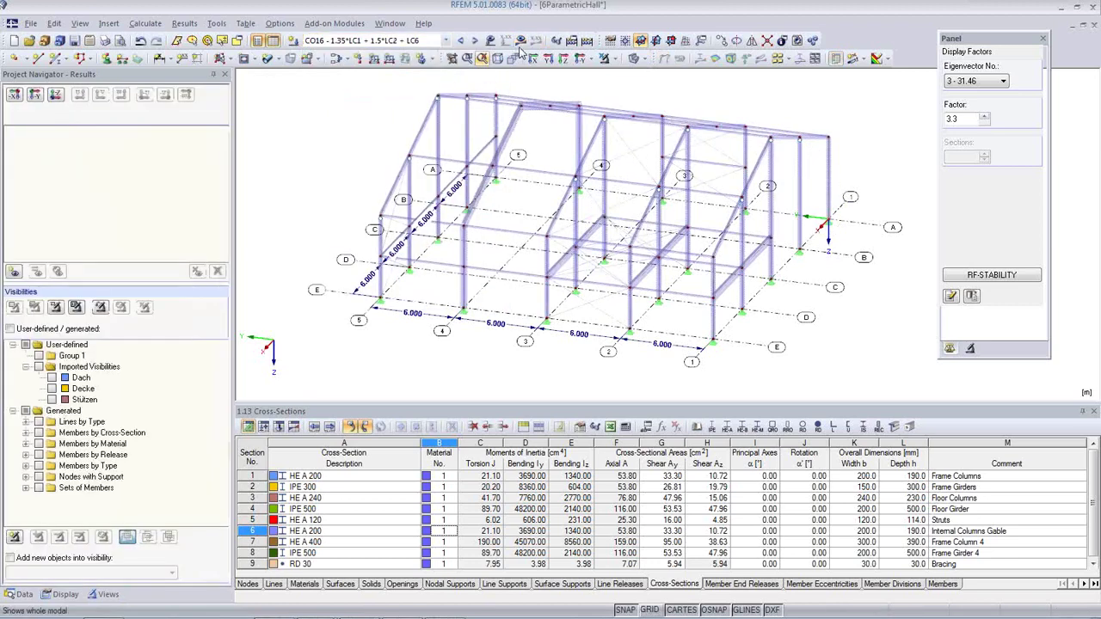
pyautogui.click(521, 42)
pyautogui.click(535, 346)
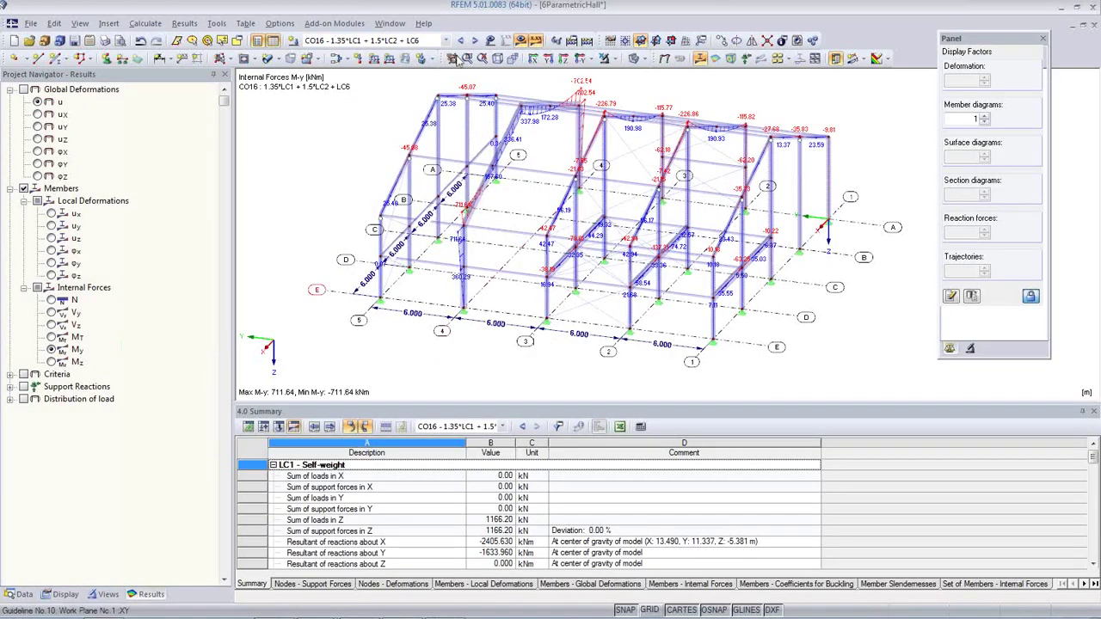
# Step: Show the hall isometrically as a wireframe model with the member diagrams scaled to a factor of 1.5
pyautogui.click(499, 58)
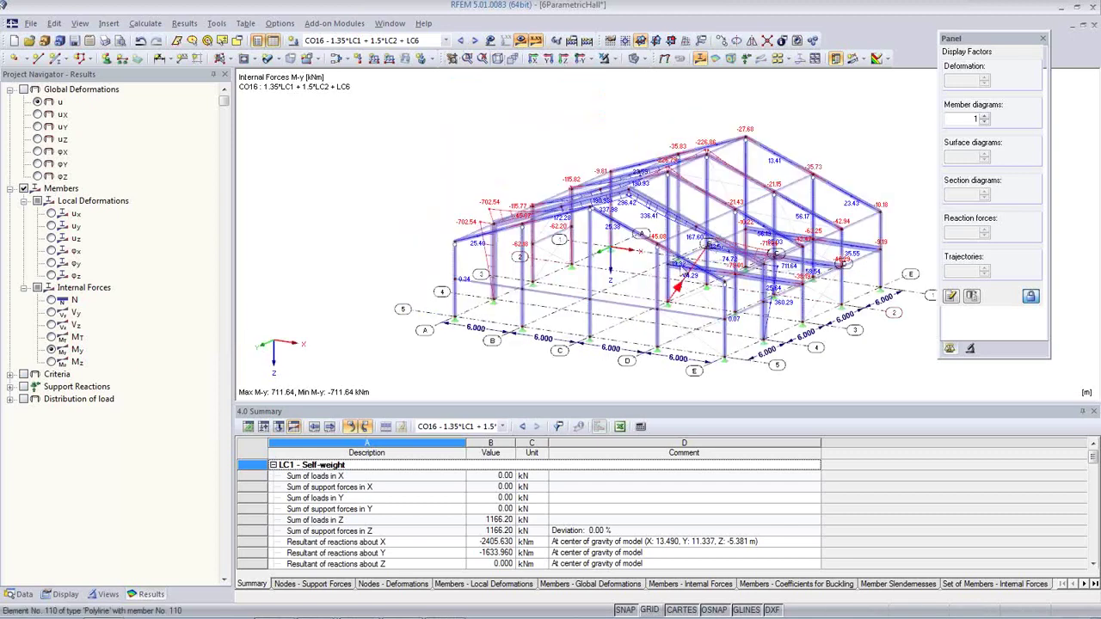
pyautogui.keyDown('ctrl'); pyautogui.moveTo(728, 269); pyautogui.dragTo(630, 275, button='middle'); pyautogui.keyUp('ctrl')
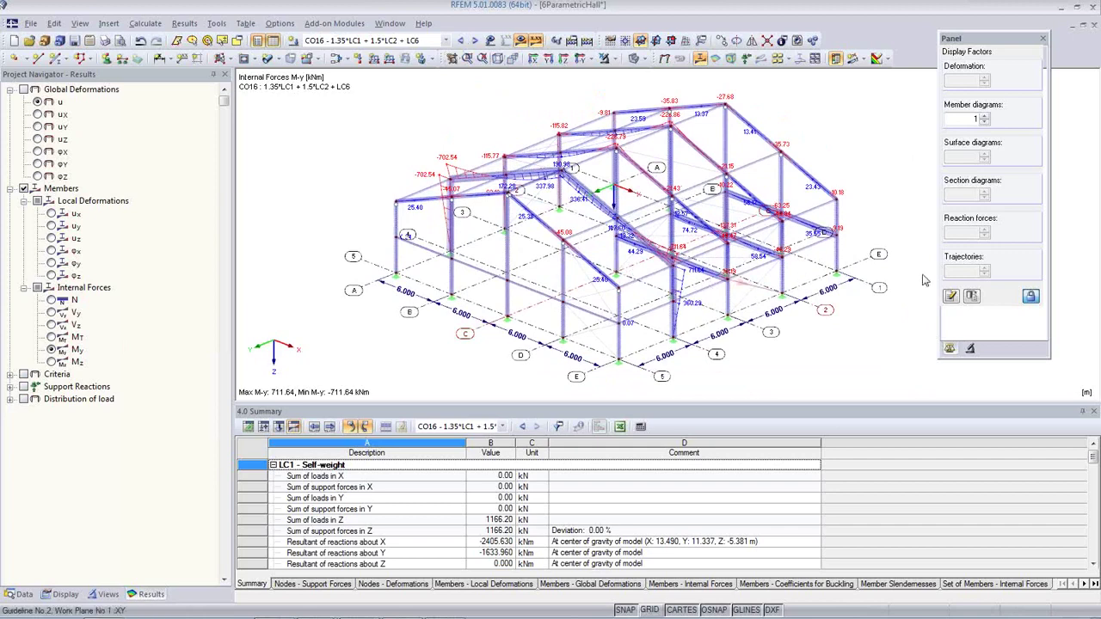
pyautogui.click(986, 115)
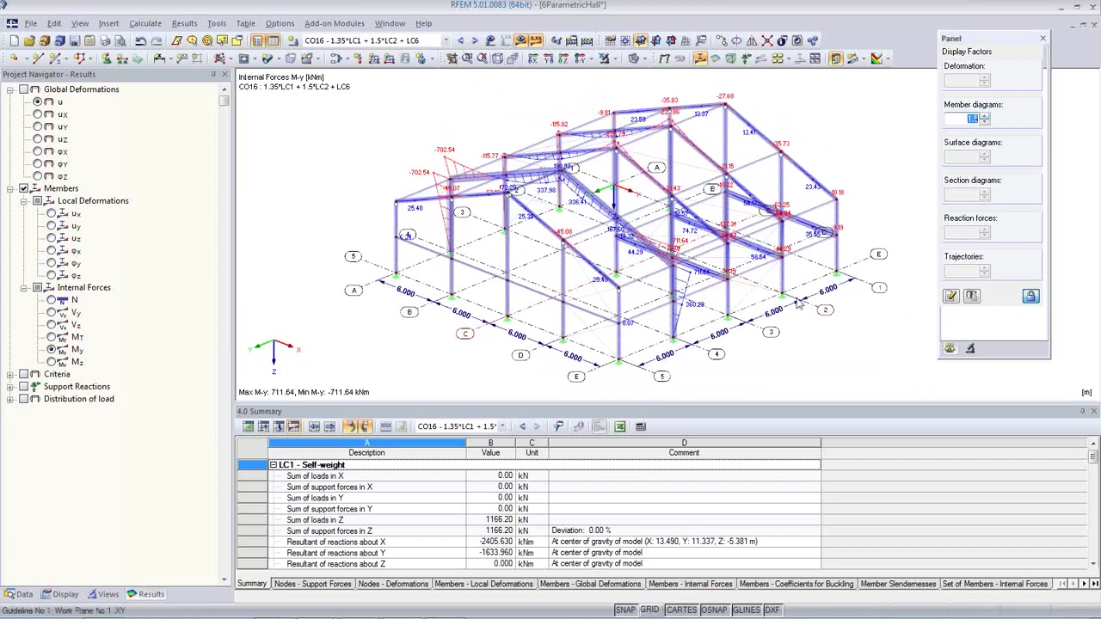
pyautogui.click(633, 57)
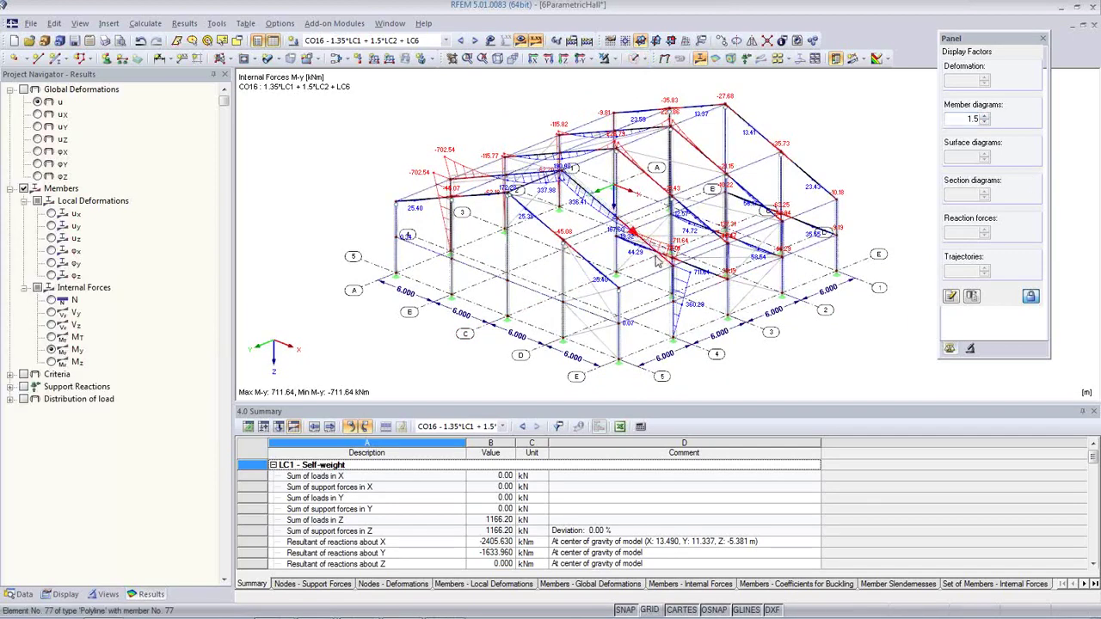
pyautogui.keyDown('ctrl'); pyautogui.moveTo(766, 301); pyautogui.dragTo(709, 338, button='middle'); pyautogui.keyUp('ctrl')
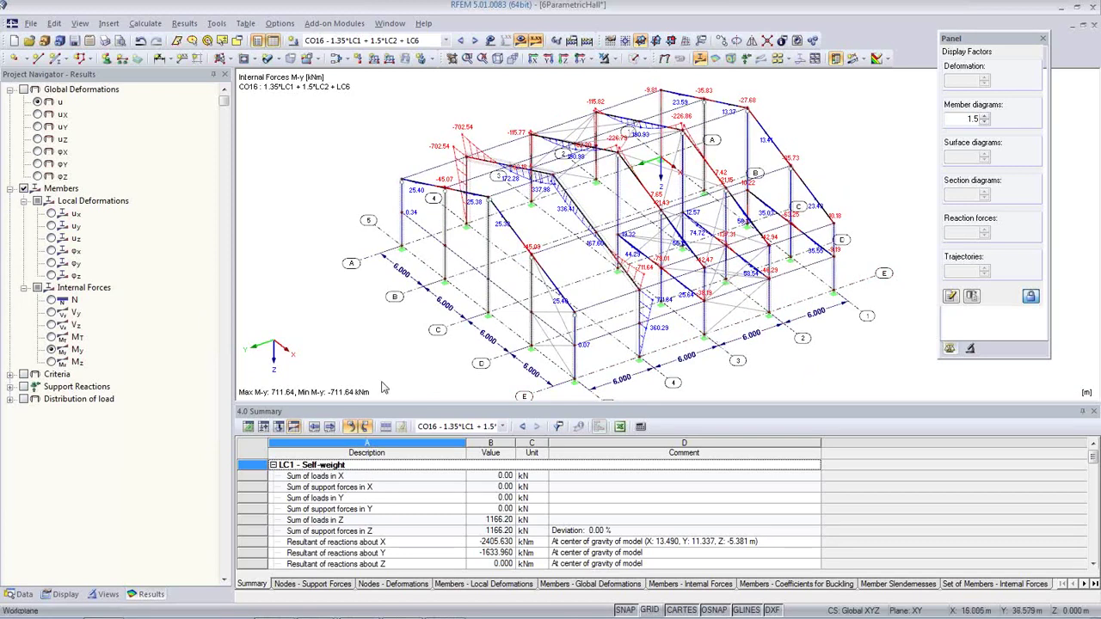
# Step: Collapse the 6ParametricHall data tree and make the 7Plausibility model the active one
pyautogui.click(31, 24)
pyautogui.click(301, 247)
pyautogui.click(21, 594)
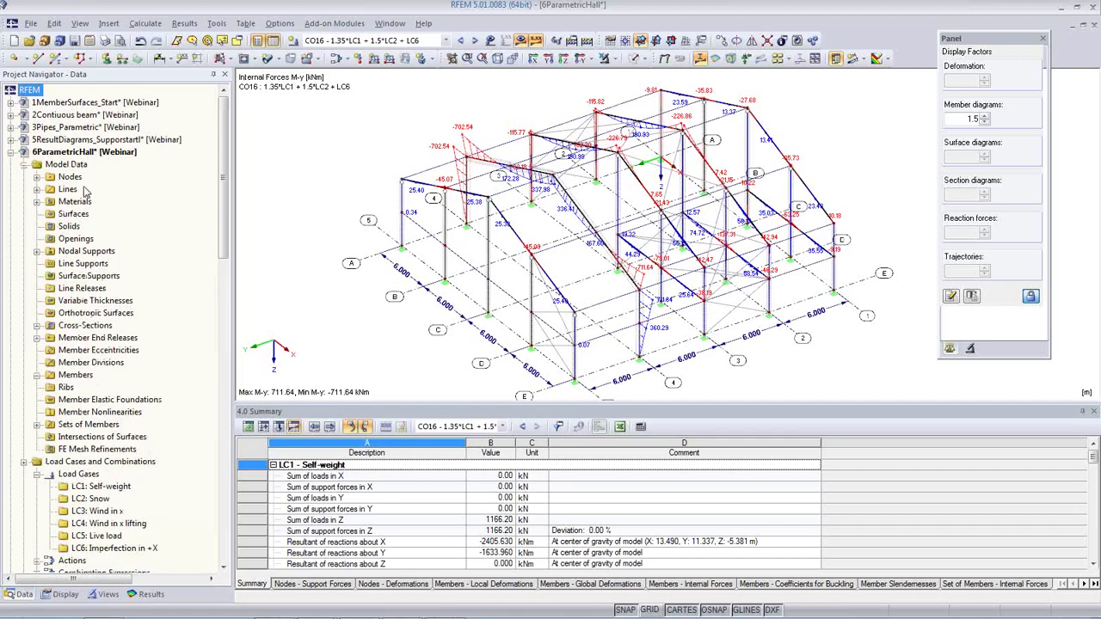
pyautogui.click(12, 152)
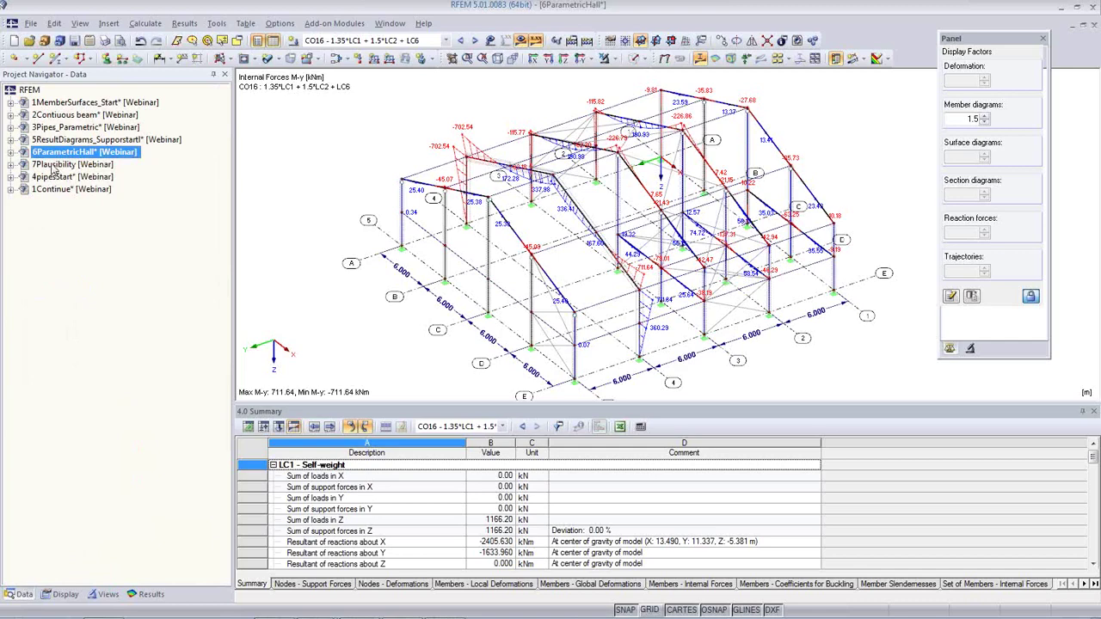
pyautogui.rightClick(52, 166)
pyautogui.click(481, 306)
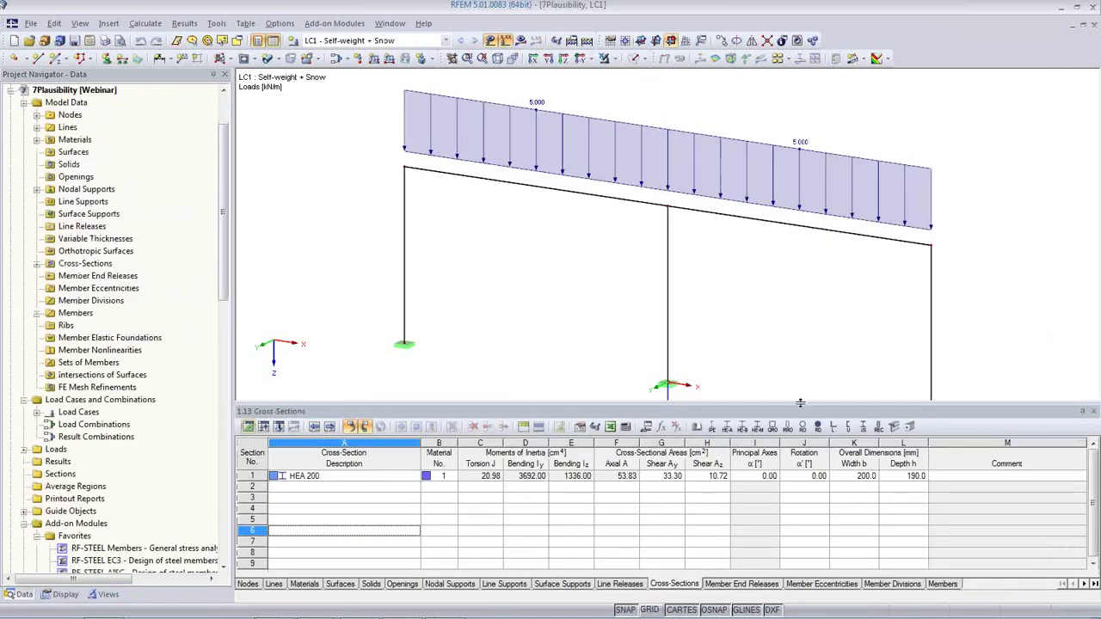
# Step: Shrink the cross-sections table to enlarge the model view and fit the whole loaded frame into it
pyautogui.moveTo(800, 403); pyautogui.dragTo(770, 487)
pyautogui.moveTo(724, 389); pyautogui.dragTo(625, 406, button='middle')
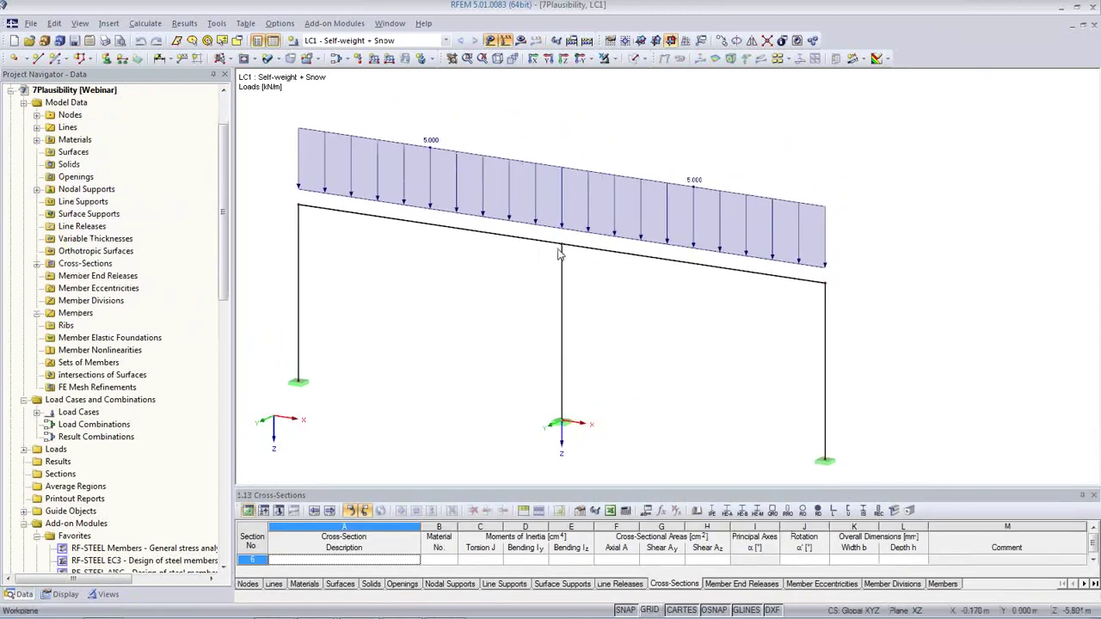
pyautogui.keyDown('ctrl'); pyautogui.moveTo(624, 294); pyautogui.dragTo(644, 319, button='middle'); pyautogui.keyUp('ctrl')
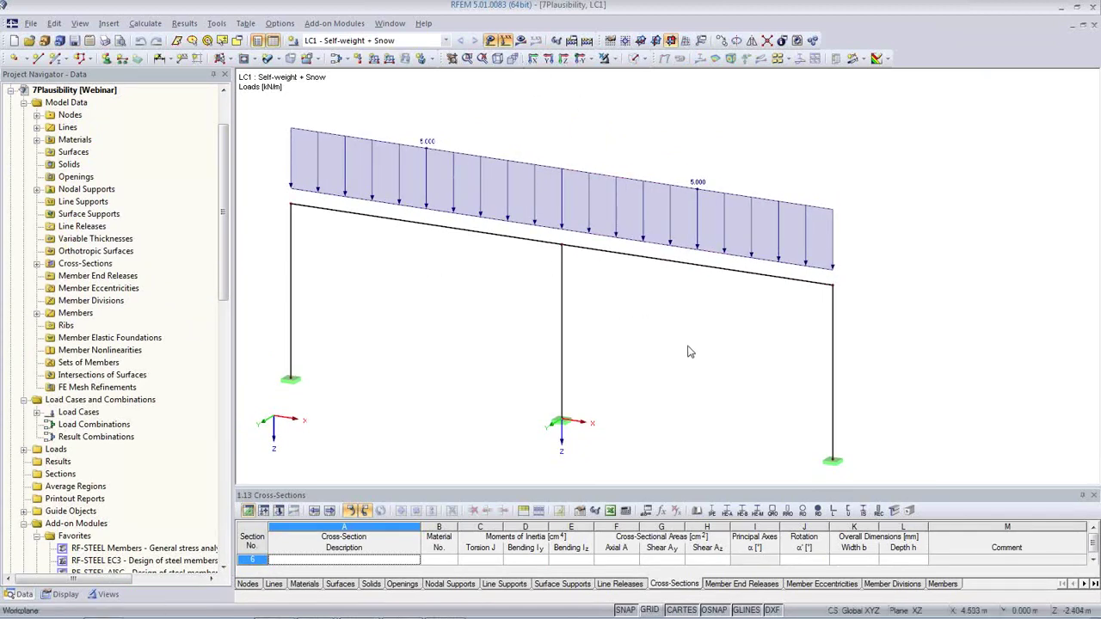
pyautogui.scroll(1, 688, 344)
pyautogui.scroll(-2, 689, 344)
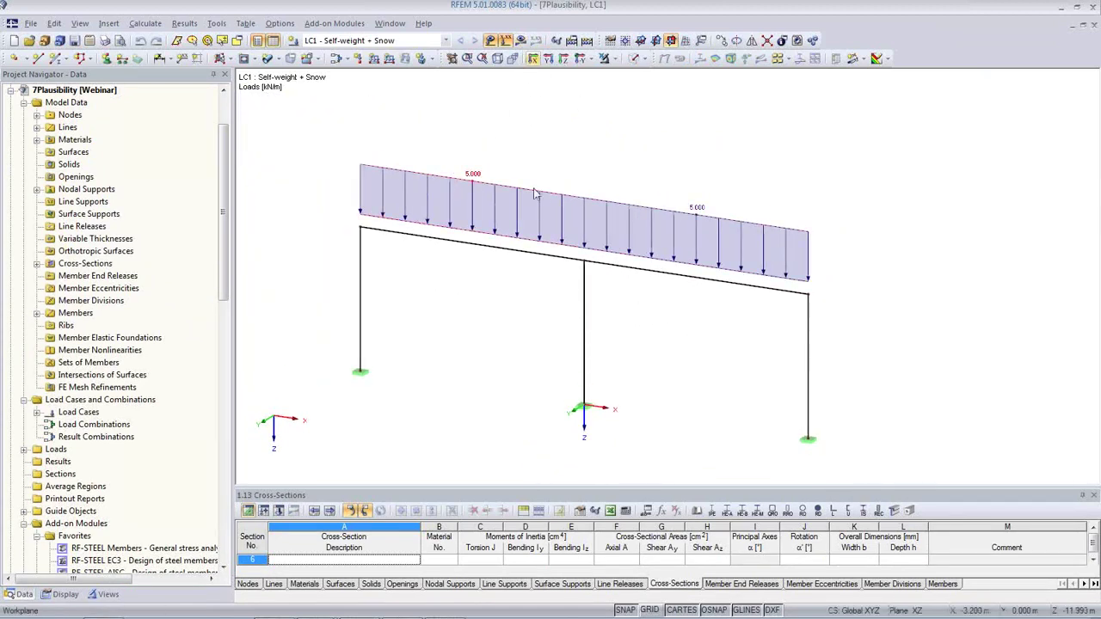
# Step: Calculate load case LC1, read the calculation error report beside the marked spot on the frame, and close the report
pyautogui.click(521, 41)
pyautogui.click(526, 343)
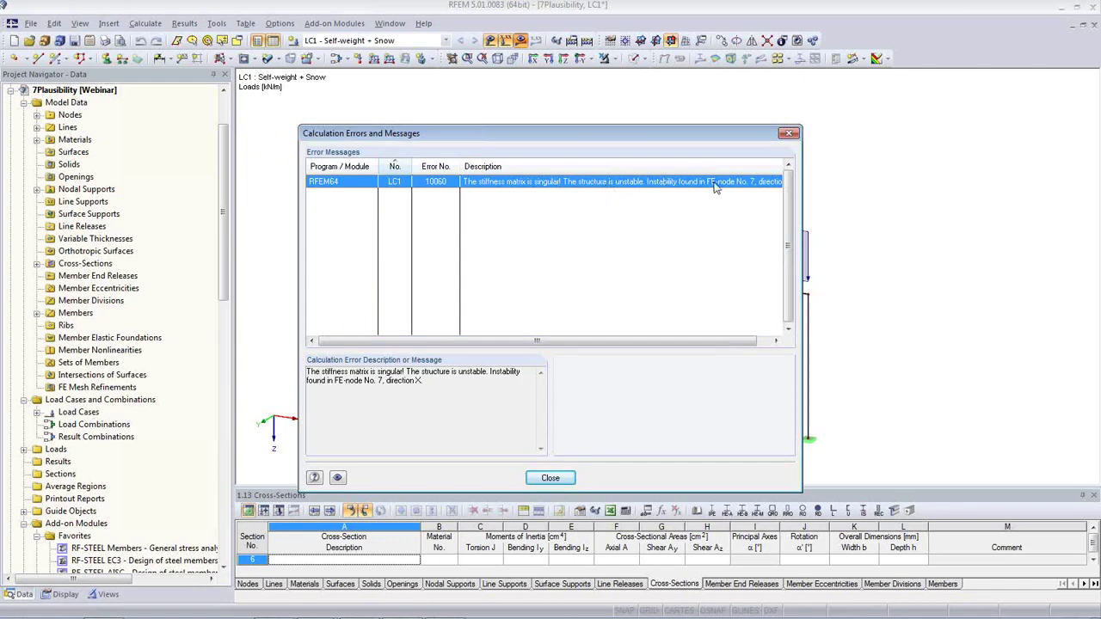
pyautogui.moveTo(589, 137); pyautogui.dragTo(339, 212)
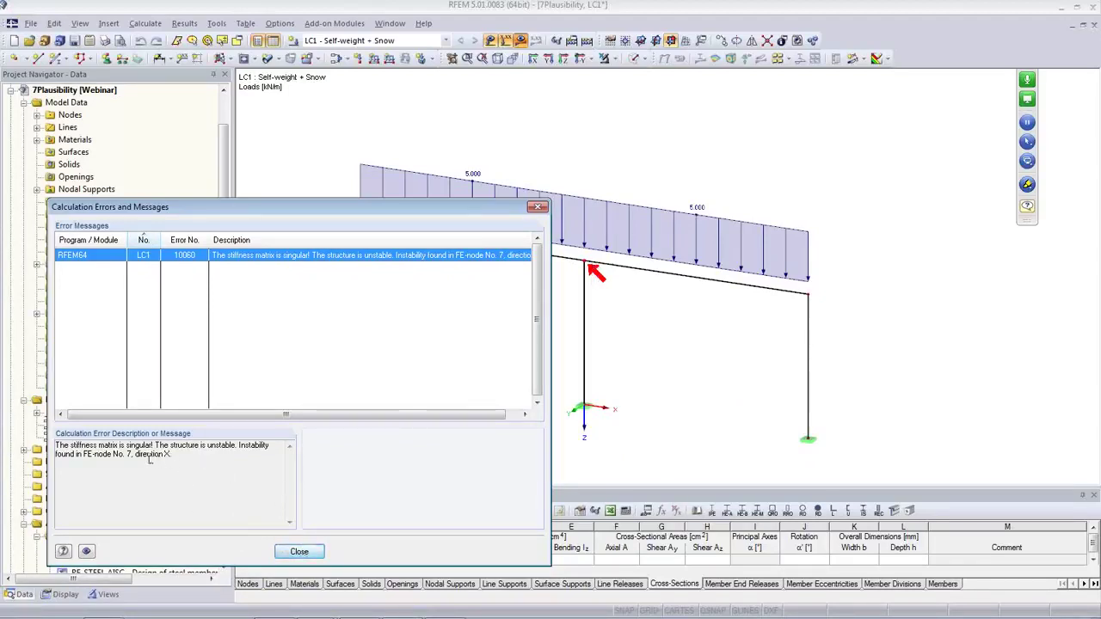
pyautogui.click(300, 552)
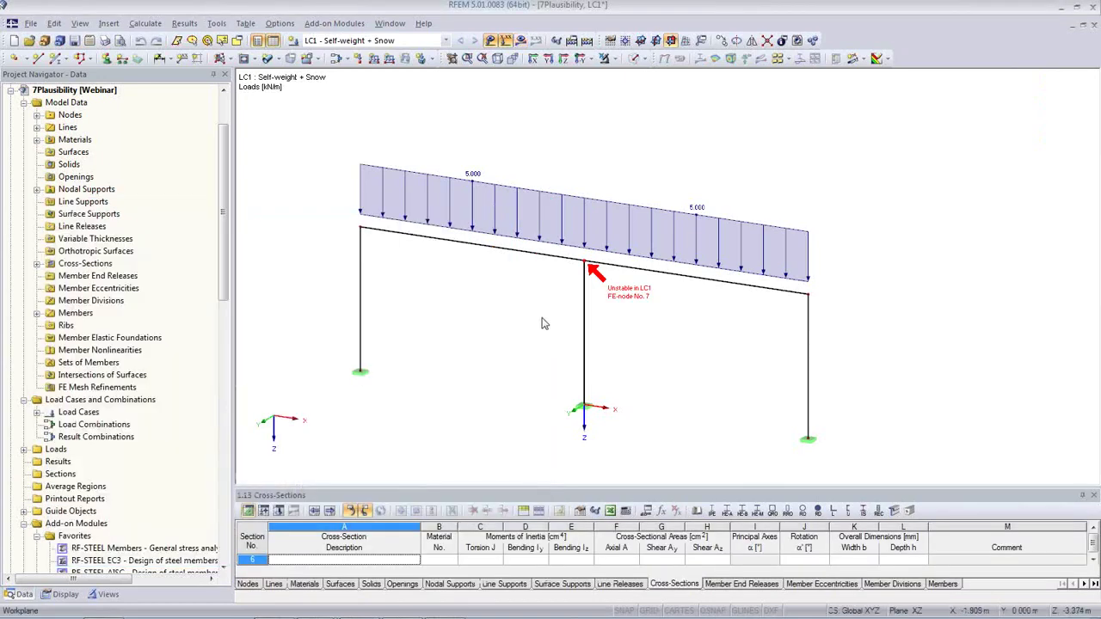
# Step: Examine the connection between the middle column's top and the inclined beam up close
pyautogui.scroll(5, 568, 288)
pyautogui.scroll(-2, 593, 255)
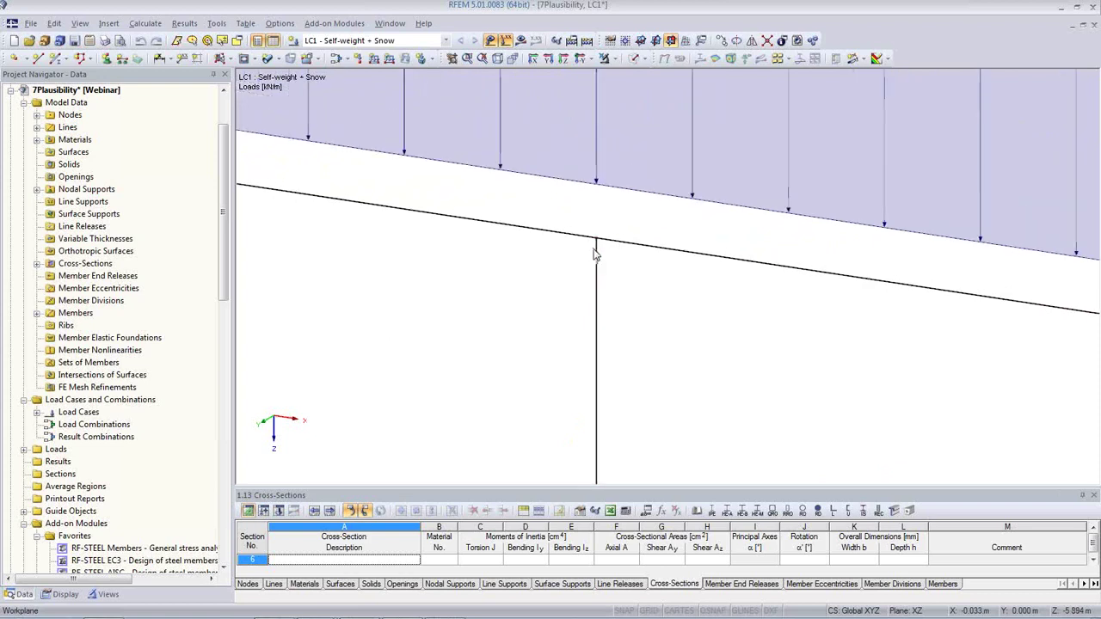
pyautogui.scroll(-3, 595, 266)
pyautogui.scroll(3, 593, 278)
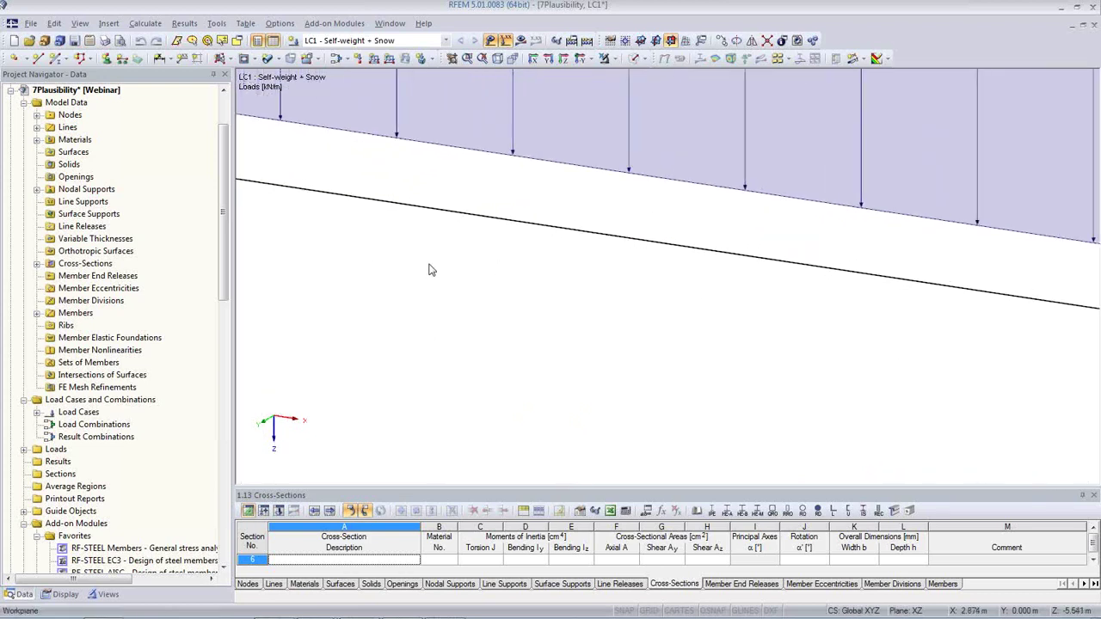
pyautogui.scroll(-4, 653, 266)
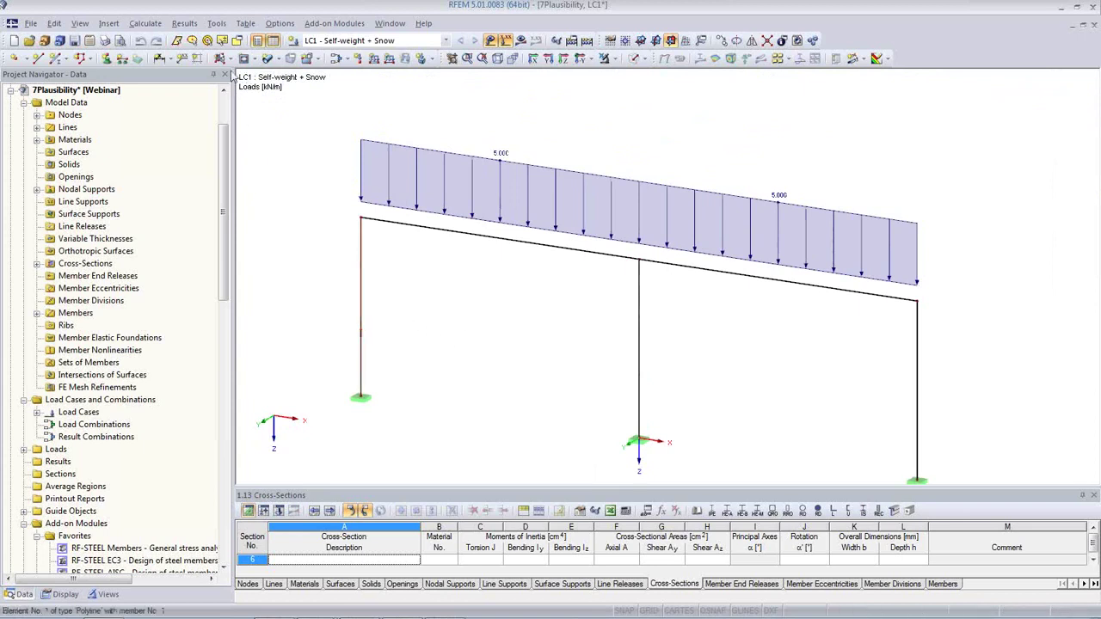
# Step: Run the model check for identical nodes with the tolerance set to 0.005 m
pyautogui.click(217, 26)
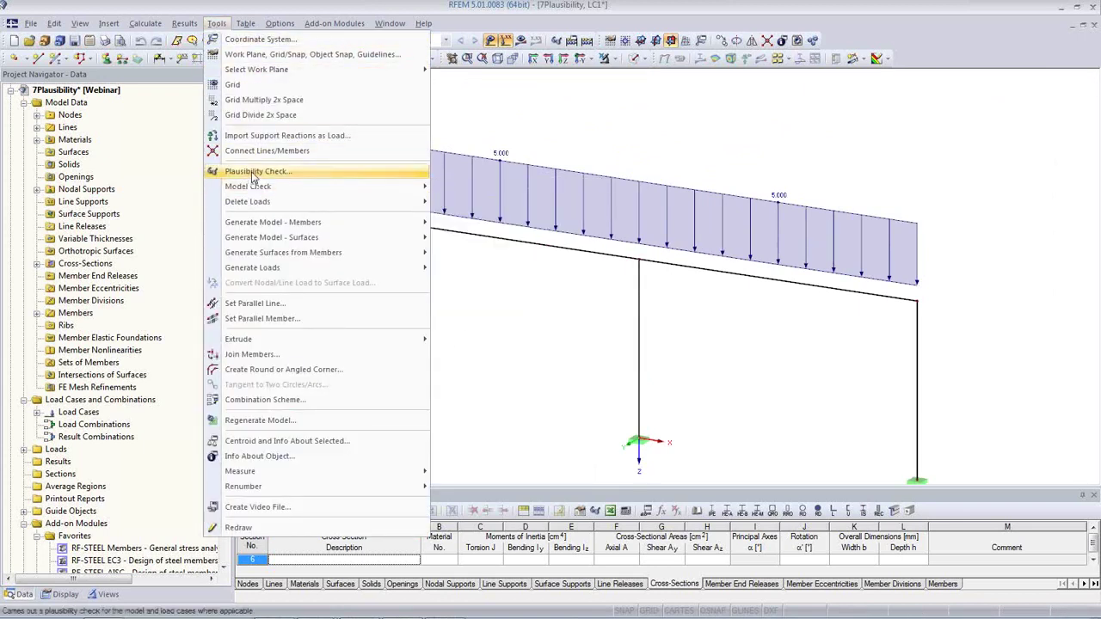
pyautogui.moveTo(254, 188)
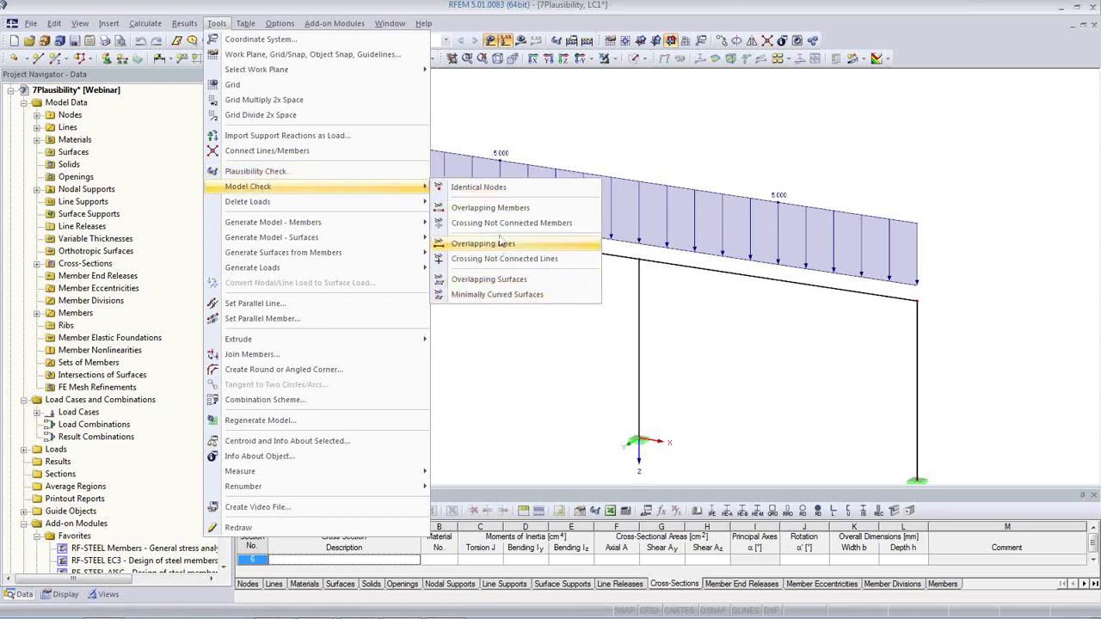
pyautogui.click(488, 196)
pyautogui.moveTo(495, 189); pyautogui.dragTo(211, 126)
pyautogui.moveTo(326, 340); pyautogui.dragTo(346, 341)
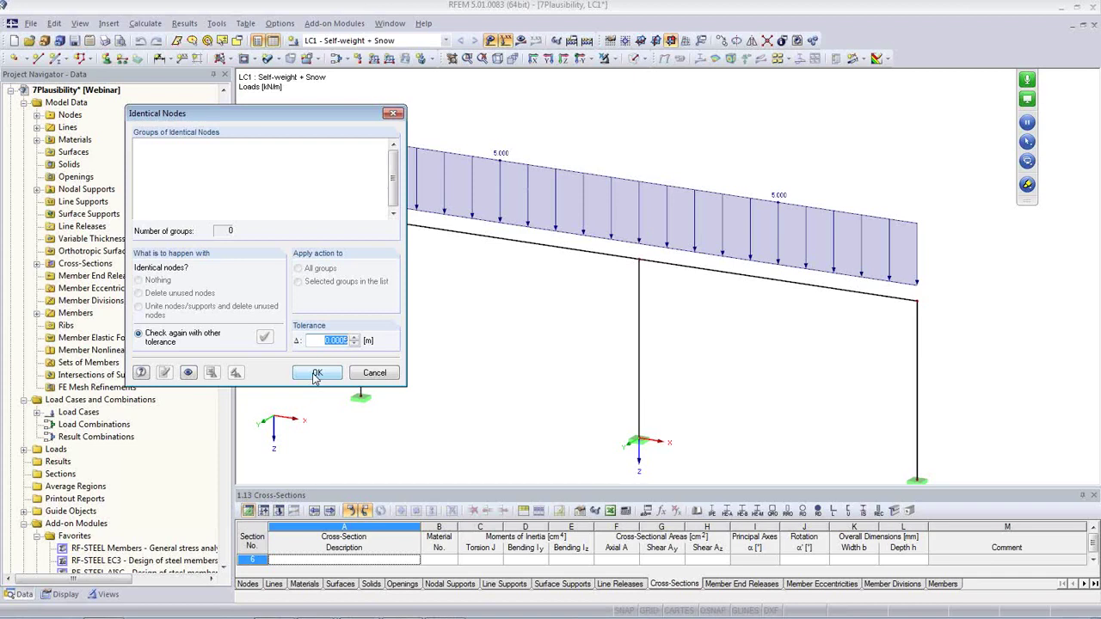
pyautogui.click(338, 340)
pyautogui.press('BackSpace')
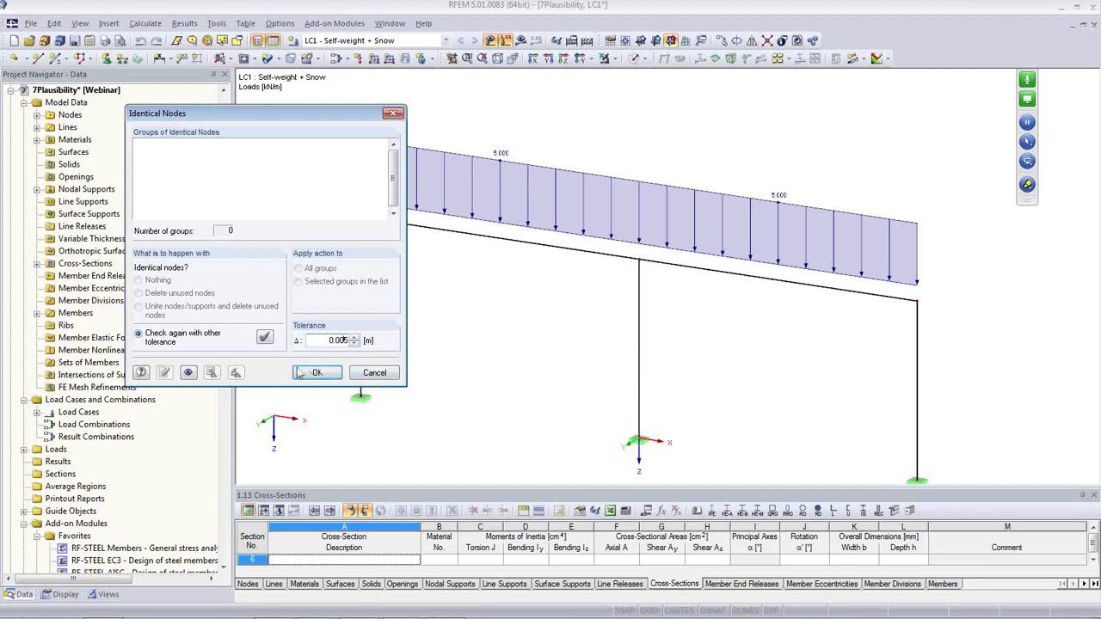
pyautogui.click(265, 340)
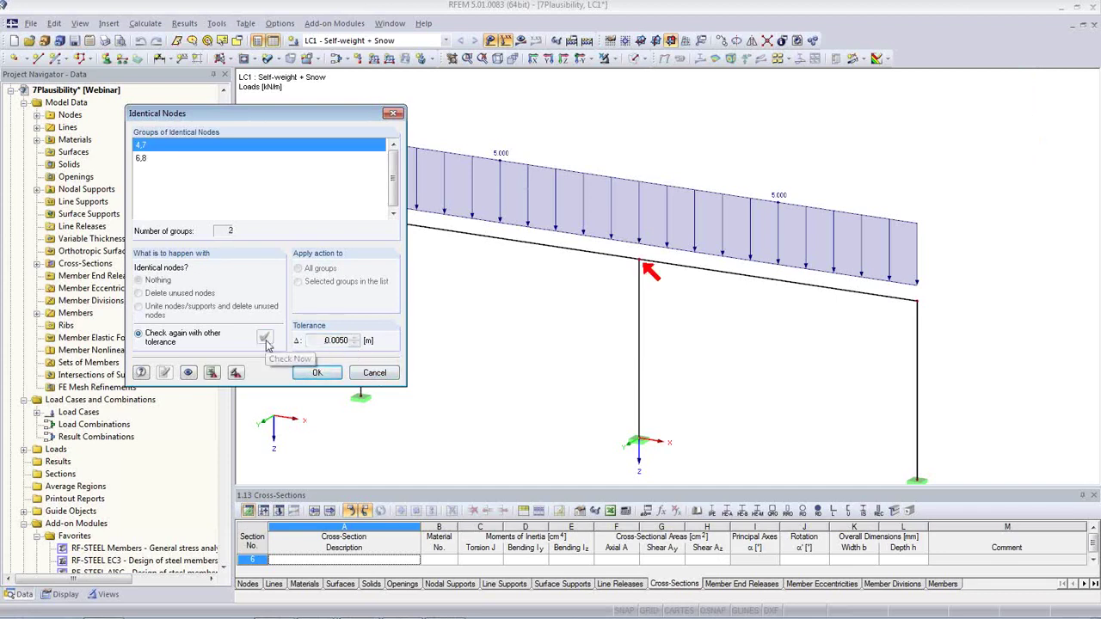
# Step: Highlight the two groups of identical nodes in turn to examine where each lies on the frame
pyautogui.click(146, 159)
pyautogui.click(144, 146)
pyautogui.click(146, 158)
pyautogui.click(148, 147)
pyautogui.click(148, 159)
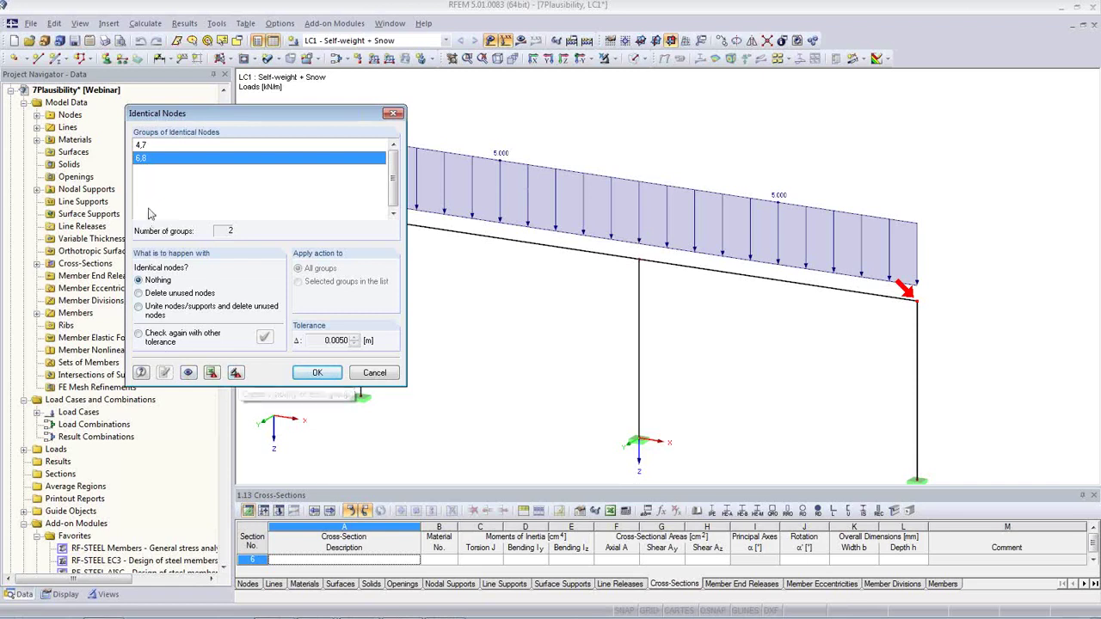
pyautogui.click(146, 146)
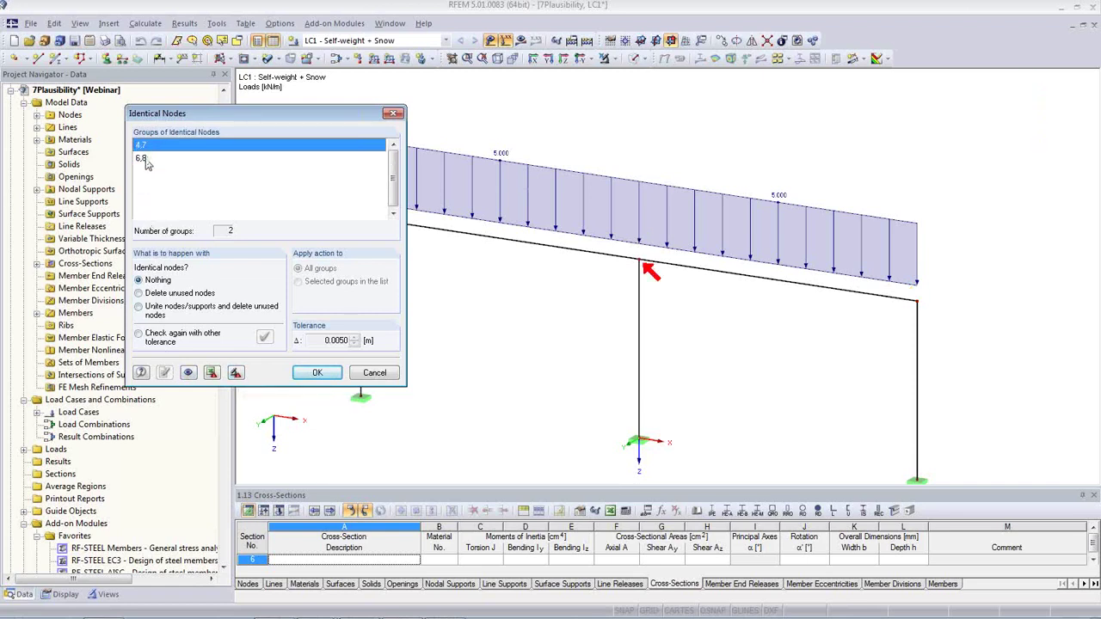
pyautogui.click(147, 160)
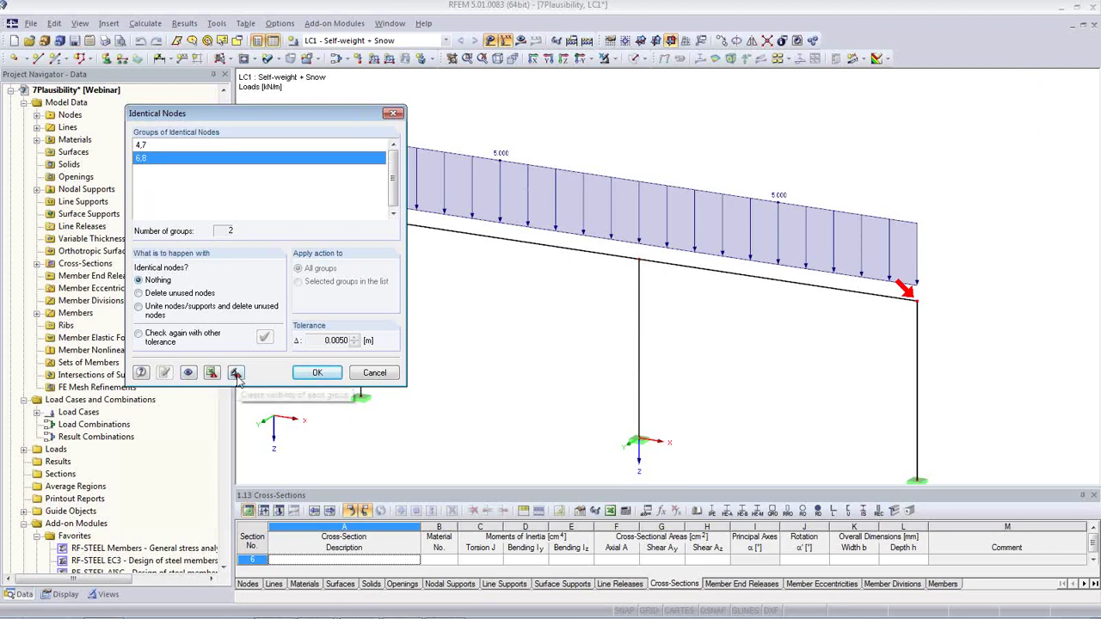
# Step: Create a visibility for each group of identical nodes and close the check without uniting the nodes
pyautogui.click(235, 373)
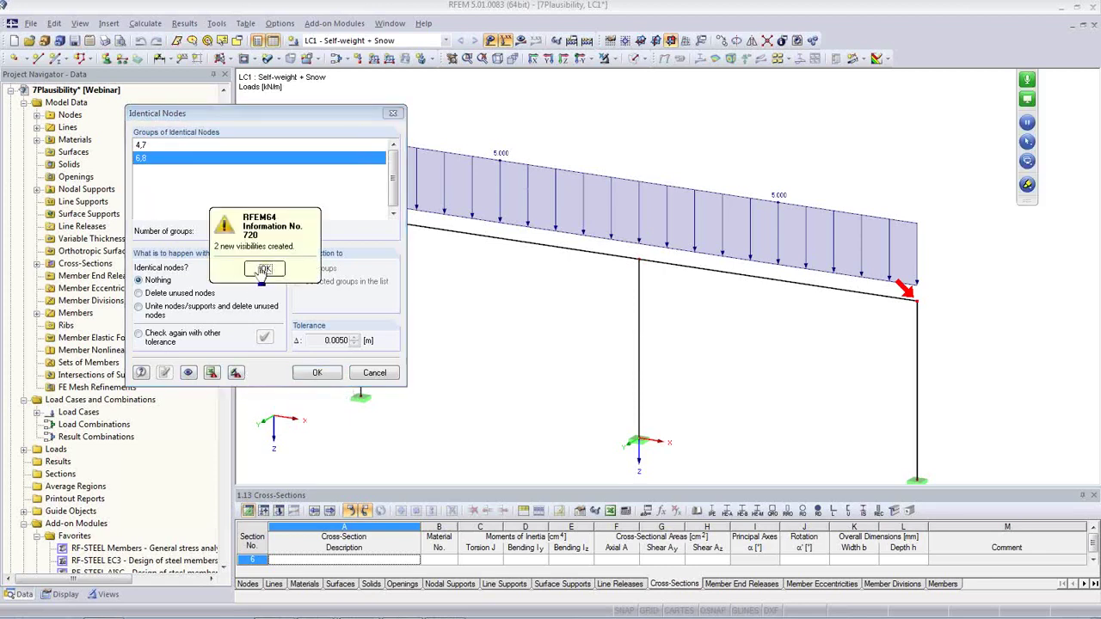
pyautogui.click(266, 268)
pyautogui.click(375, 373)
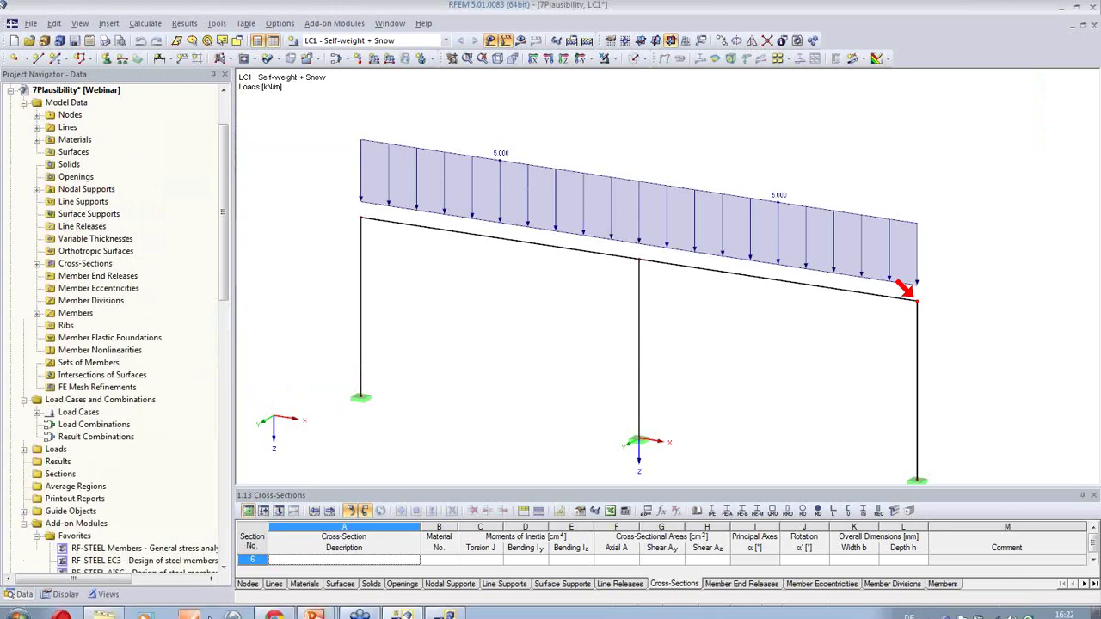
# Step: Isolate the Identical Nodes 4,7 visibility to examine its nodes on the frame, and restore the full model display
pyautogui.scroll(-8, 198, 526)
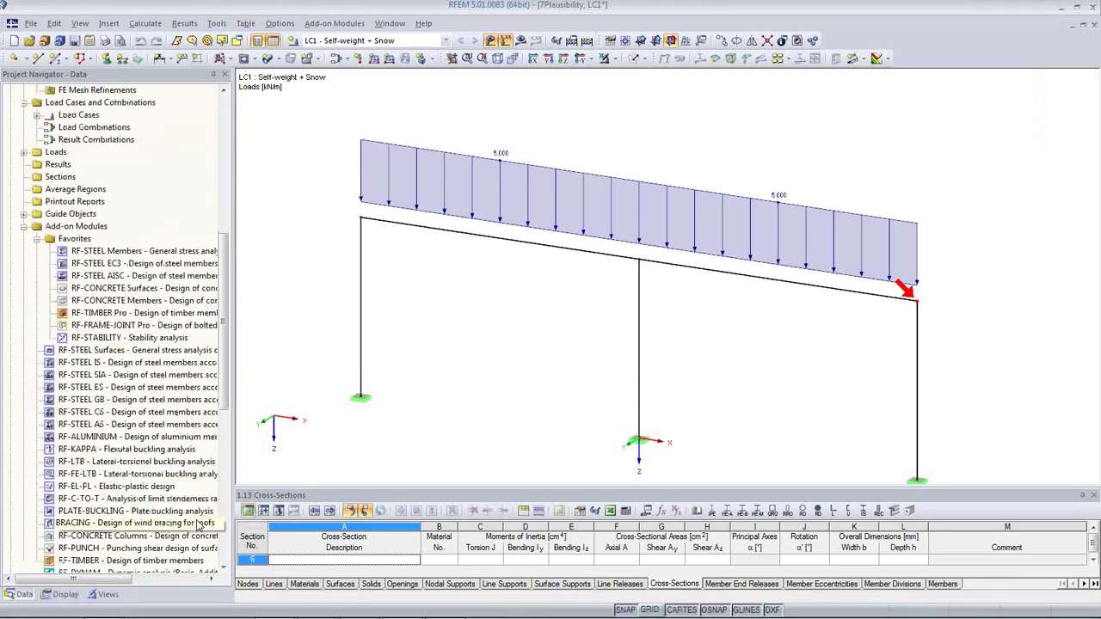
pyautogui.click(108, 595)
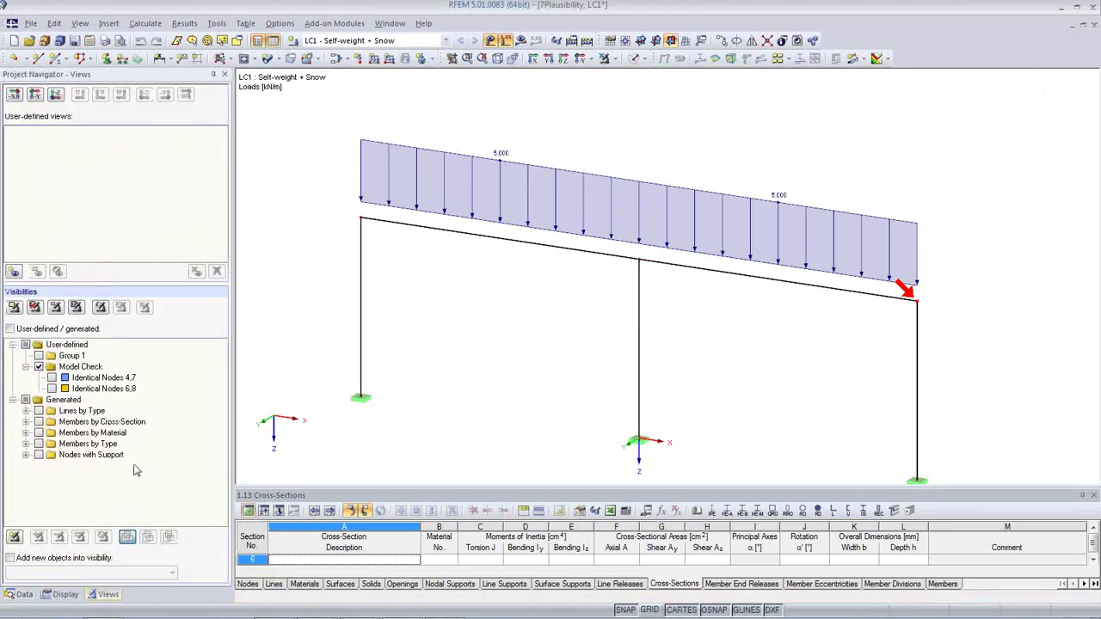
pyautogui.click(51, 378)
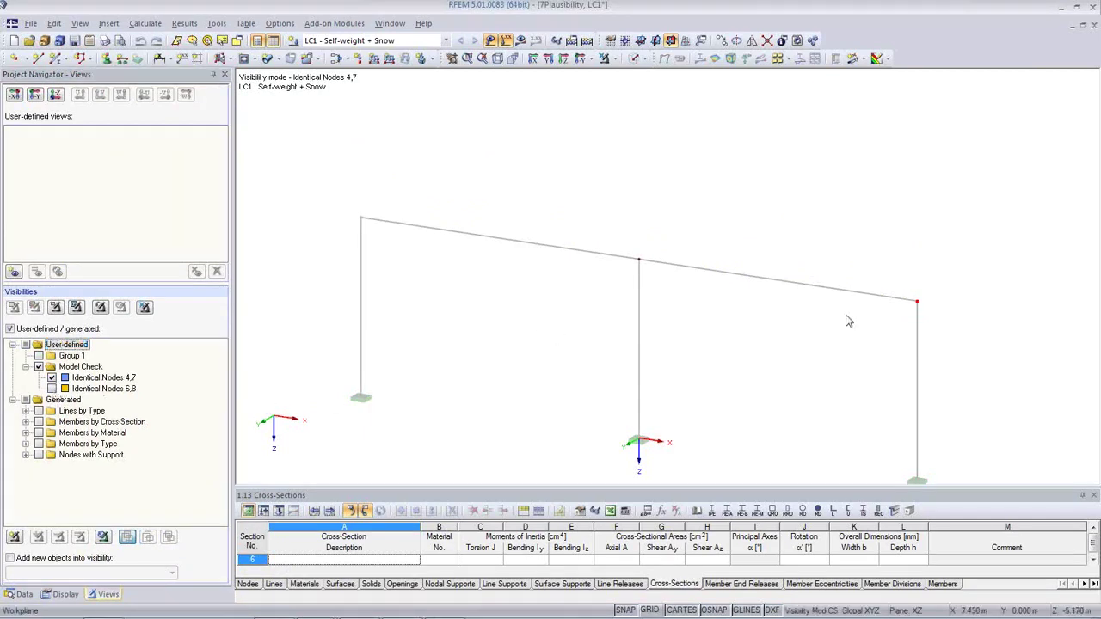
pyautogui.scroll(2, 648, 264)
pyautogui.scroll(3, 649, 265)
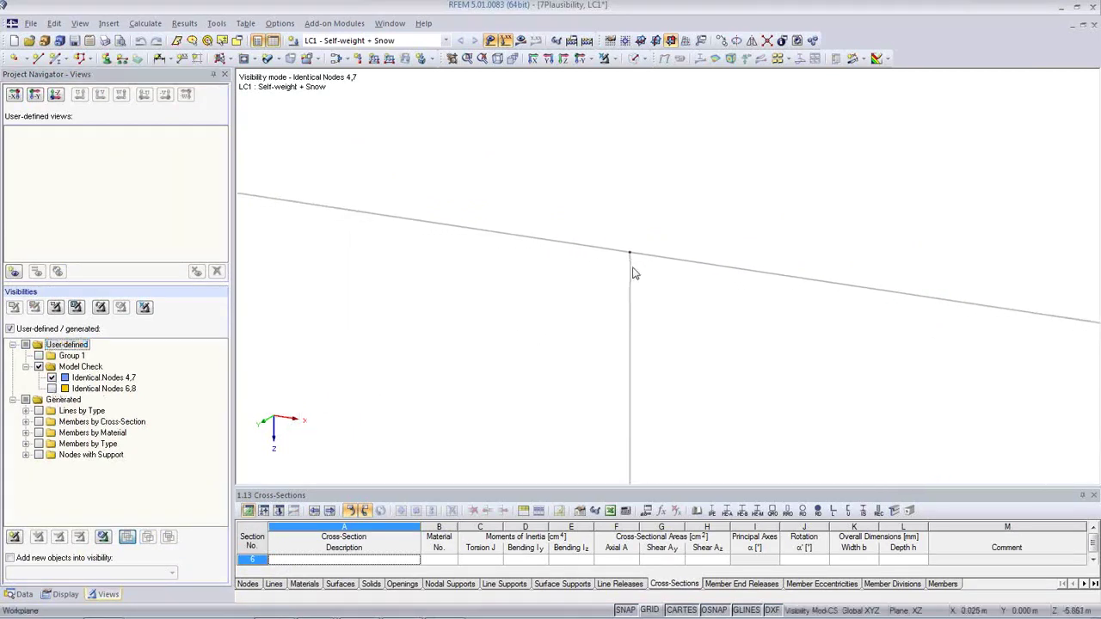
pyautogui.click(500, 63)
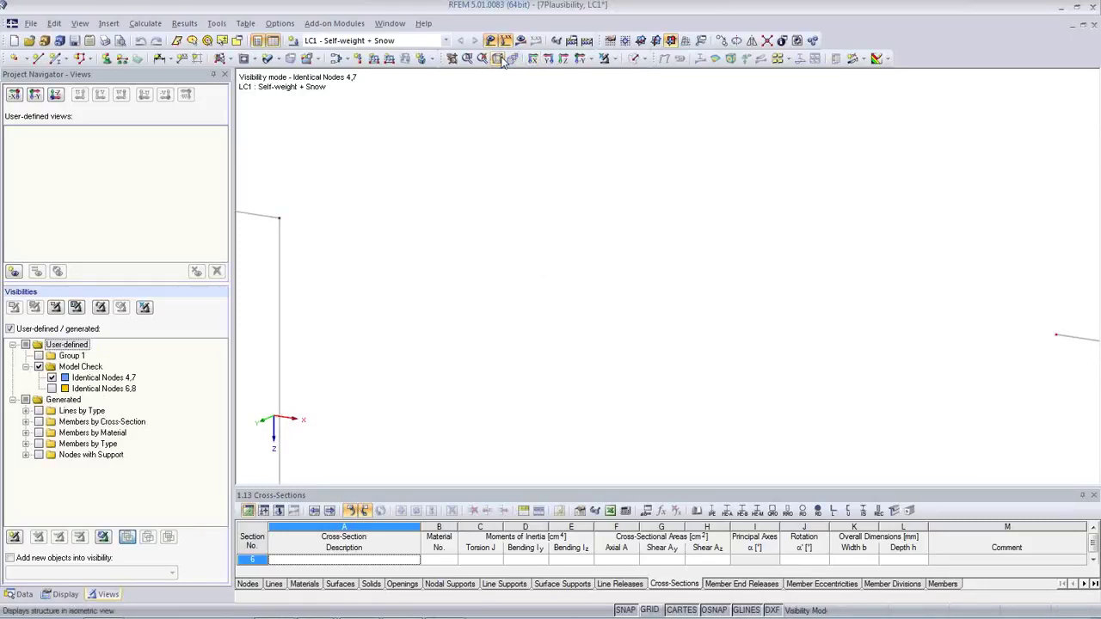
pyautogui.click(603, 57)
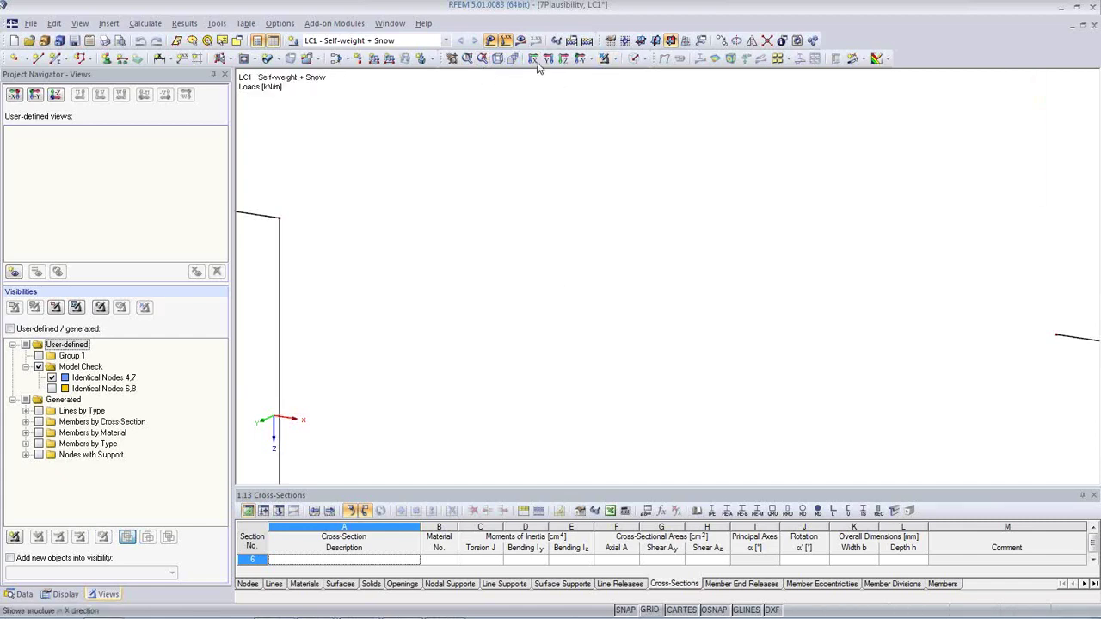
pyautogui.click(497, 57)
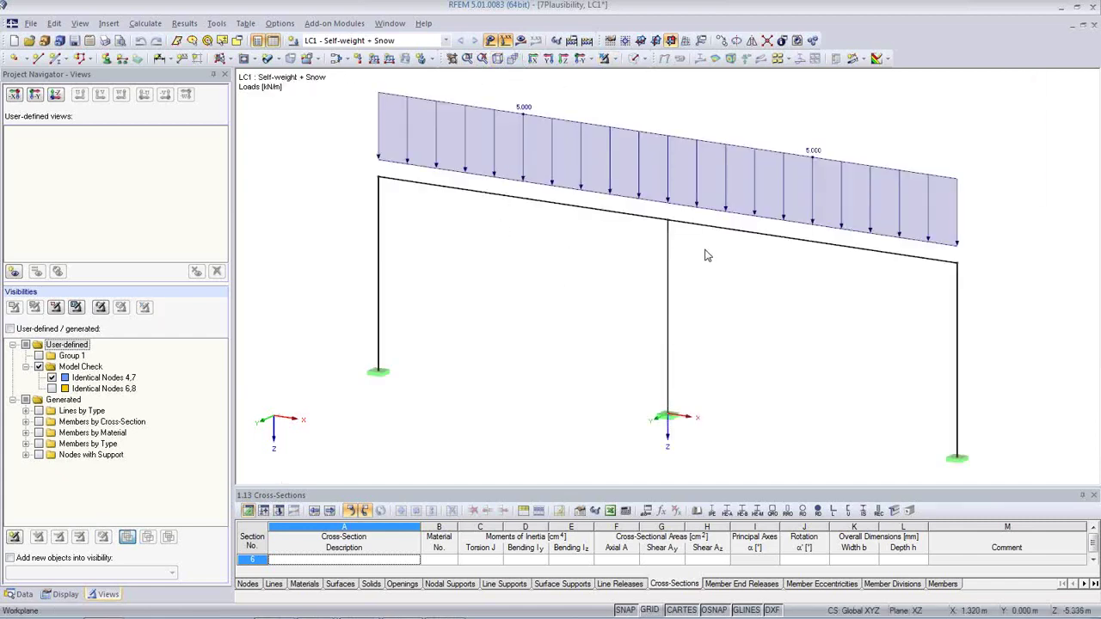
pyautogui.scroll(5, 536, 270)
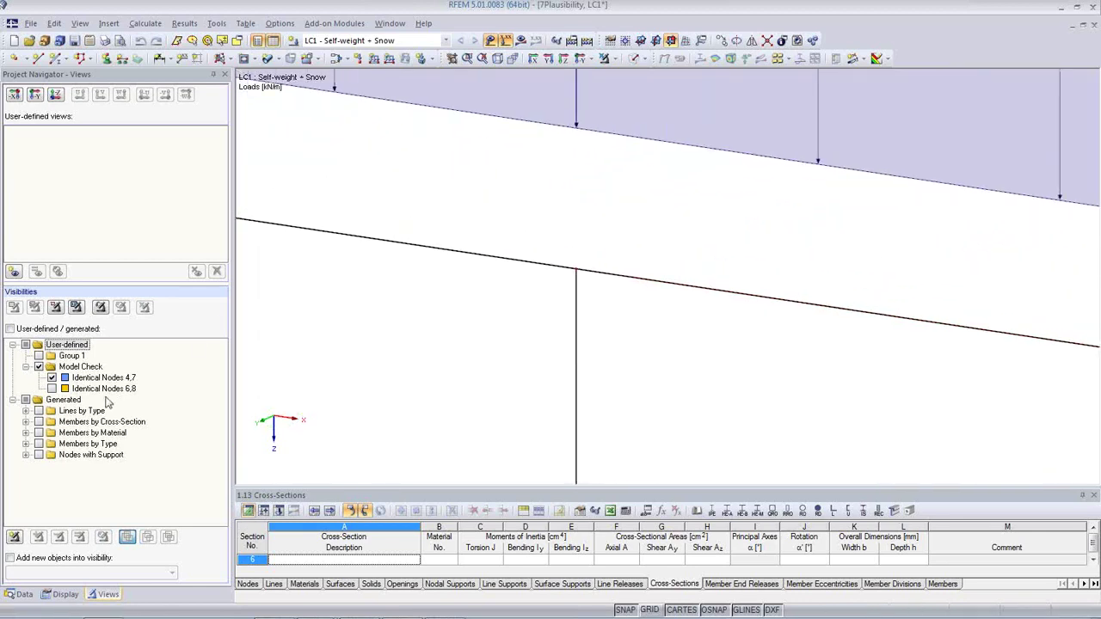
pyautogui.click(52, 378)
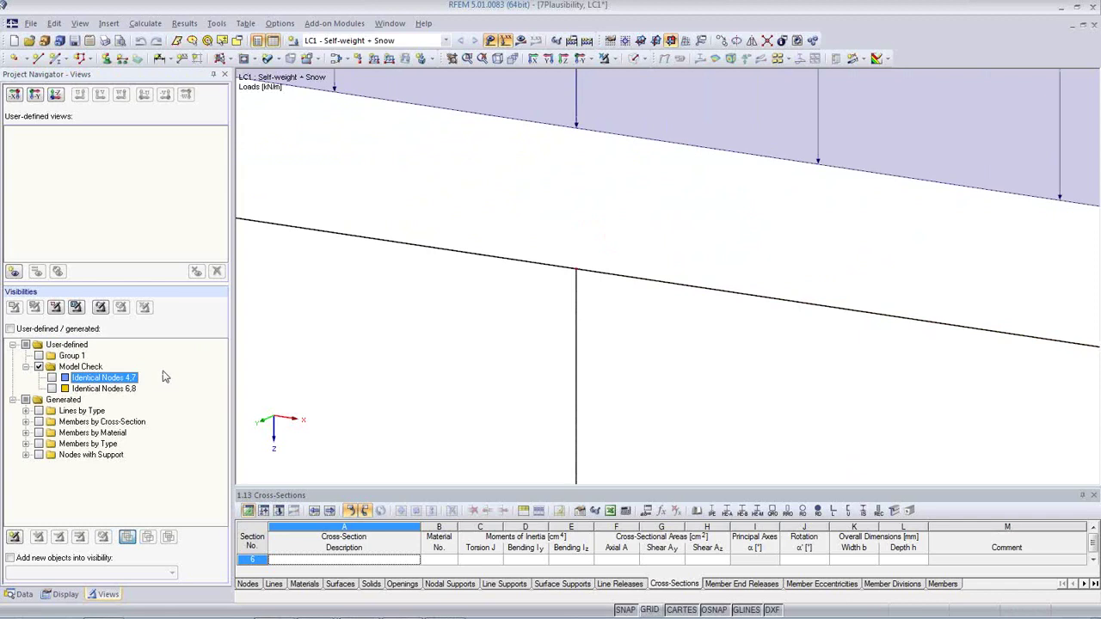
# Step: Check the coordinates of the beam node beside the middle column's top where the two beam segments meet
pyautogui.scroll(4, 591, 275)
pyautogui.scroll(5, 557, 268)
pyautogui.scroll(2, 563, 255)
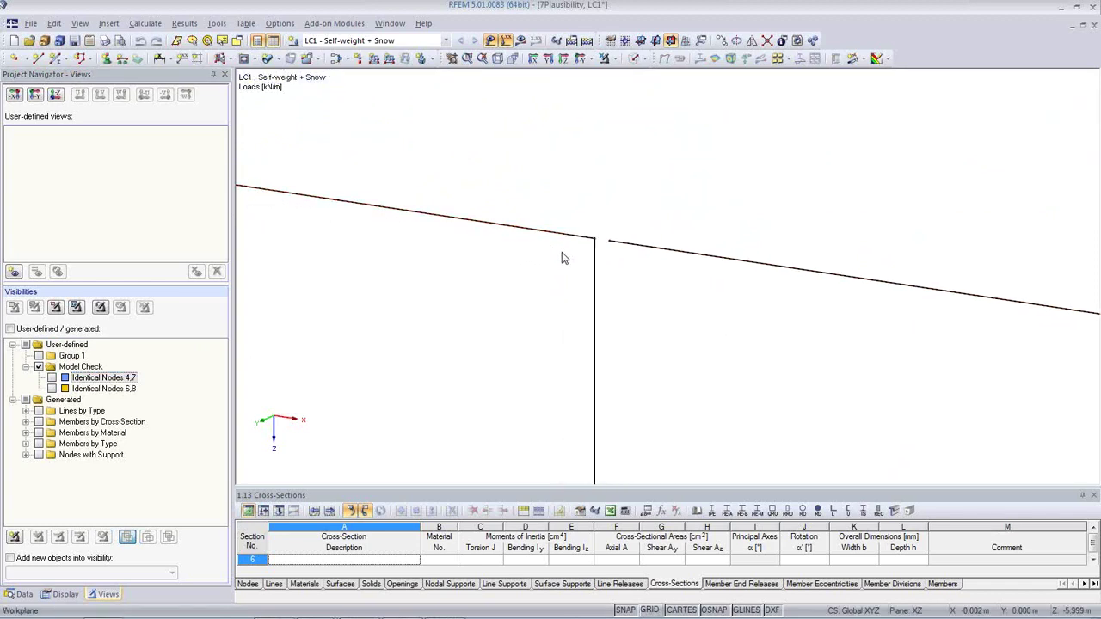
pyautogui.doubleClick(609, 246)
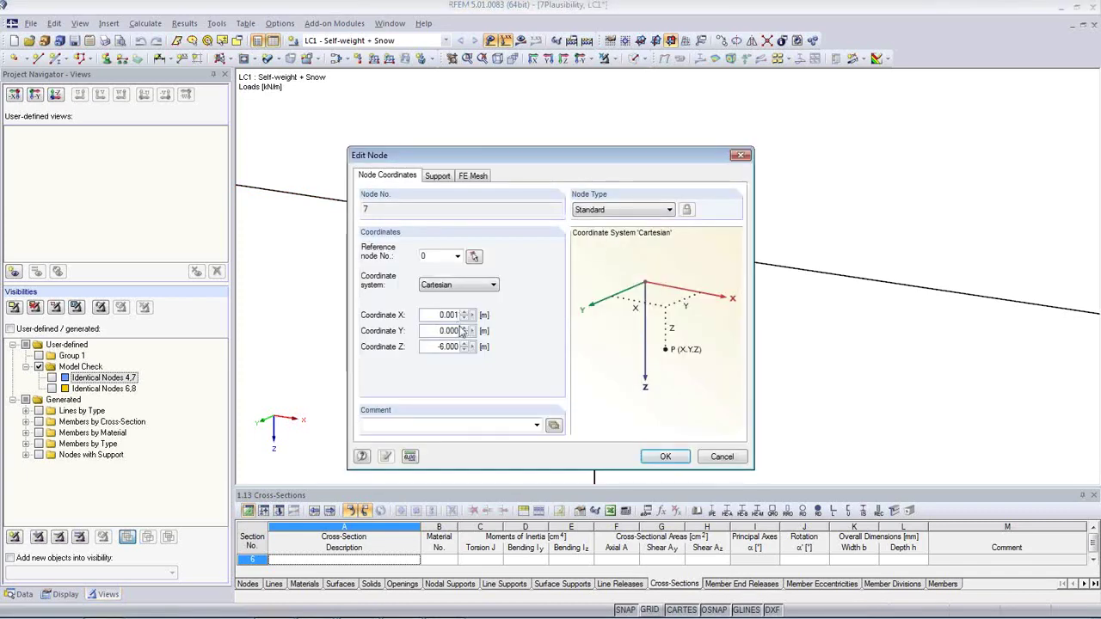
pyautogui.click(719, 458)
# Step: Close the gap at the frame's lower corner by moving the inclined beam's end node onto the outer column's top node
pyautogui.scroll(-4, 719, 414)
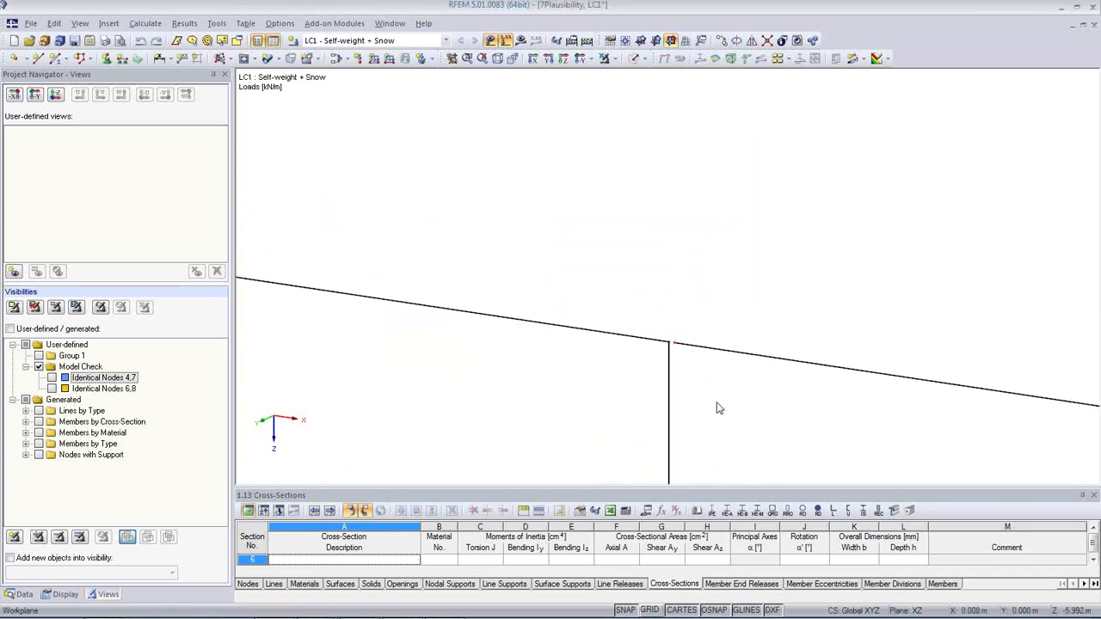
pyautogui.moveTo(850, 392); pyautogui.dragTo(370, 209, button='middle')
pyautogui.scroll(-8, 791, 324)
pyautogui.moveTo(954, 376); pyautogui.dragTo(373, 247, button='middle')
pyautogui.scroll(-5, 375, 246)
pyautogui.scroll(12, 953, 321)
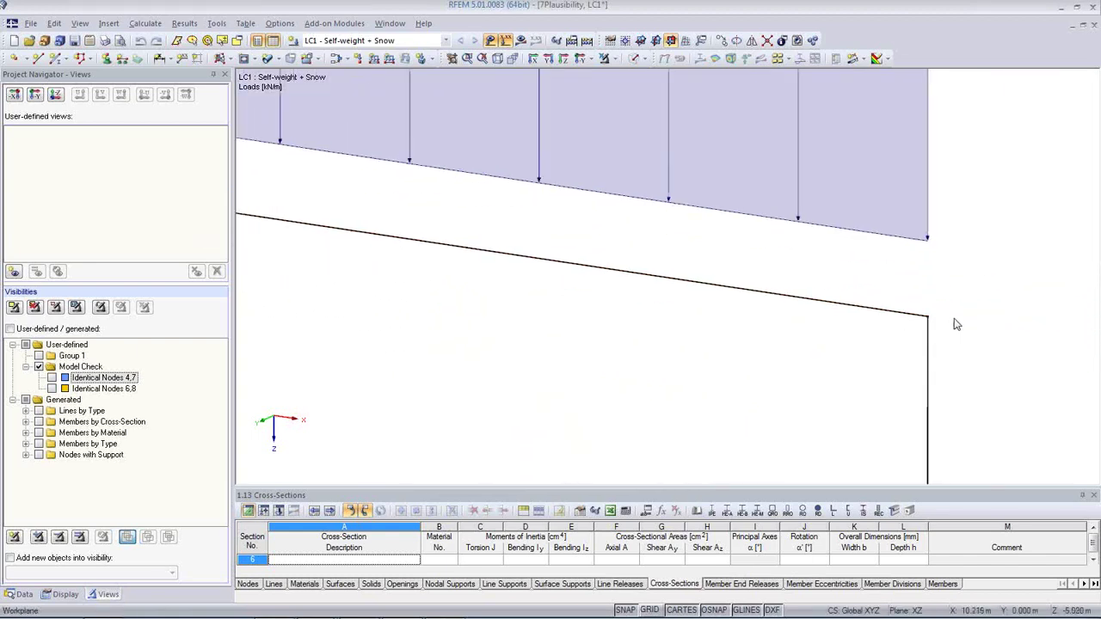
pyautogui.scroll(8, 899, 303)
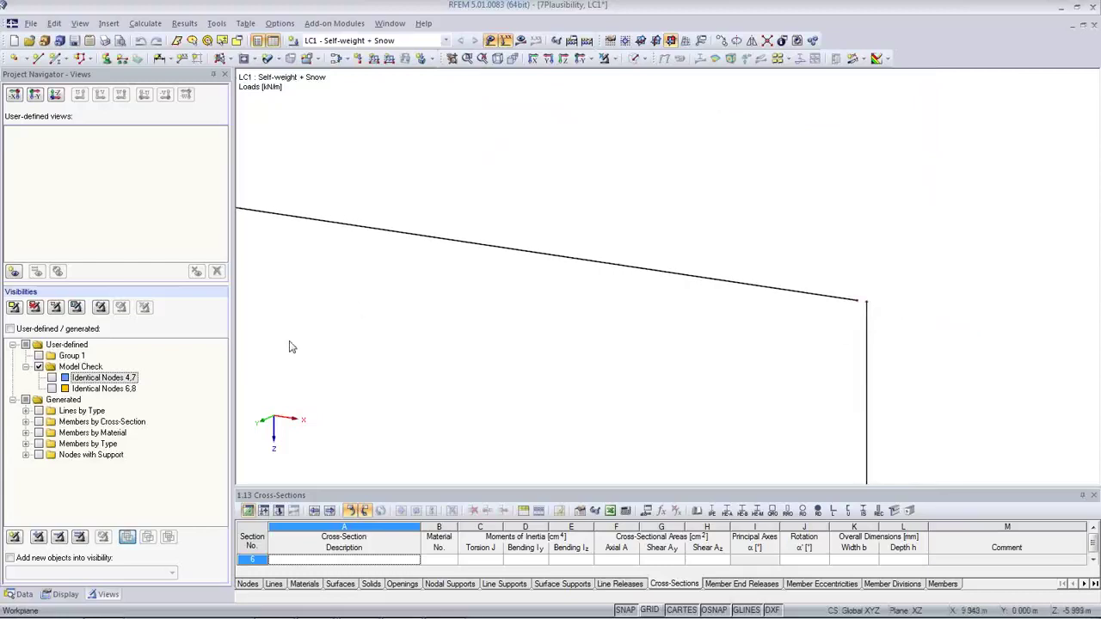
pyautogui.moveTo(858, 301); pyautogui.dragTo(866, 303)
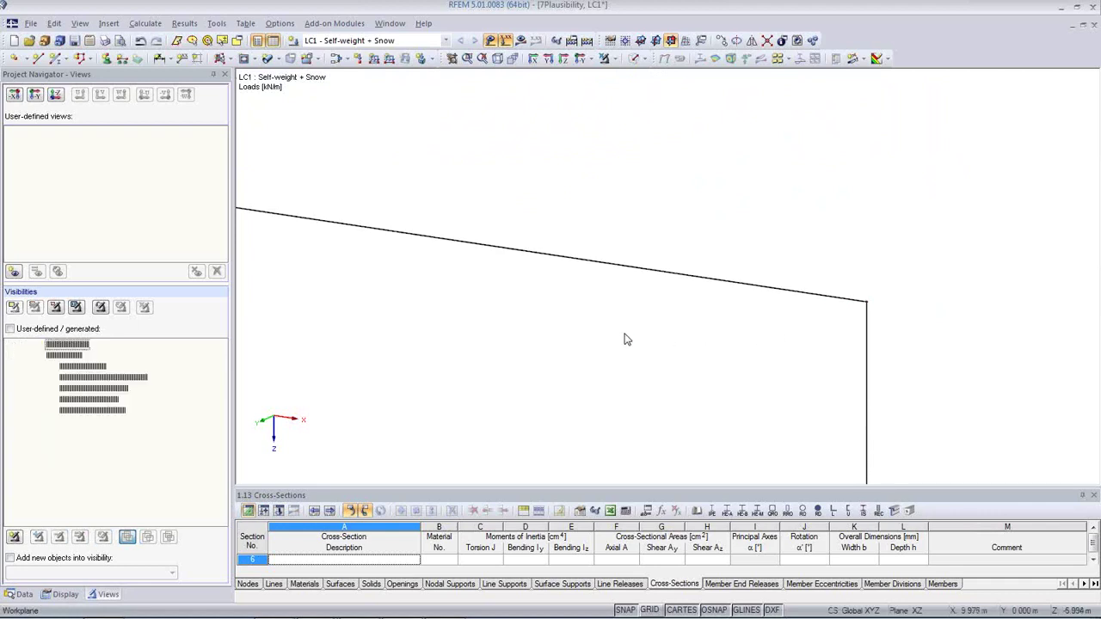
pyautogui.scroll(-2, 510, 297)
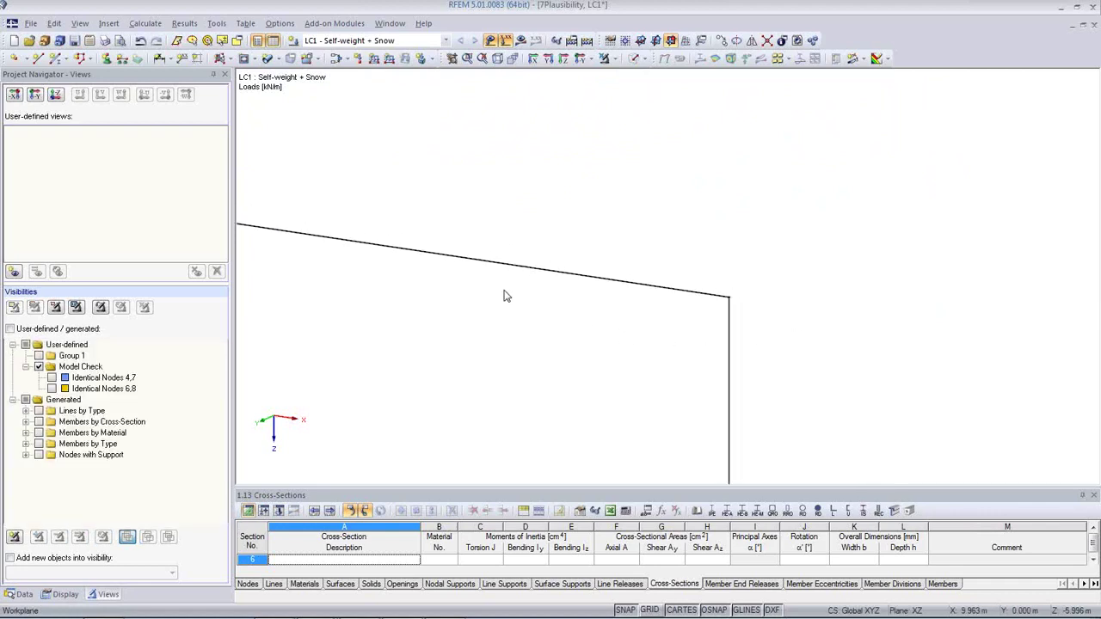
pyautogui.click(497, 60)
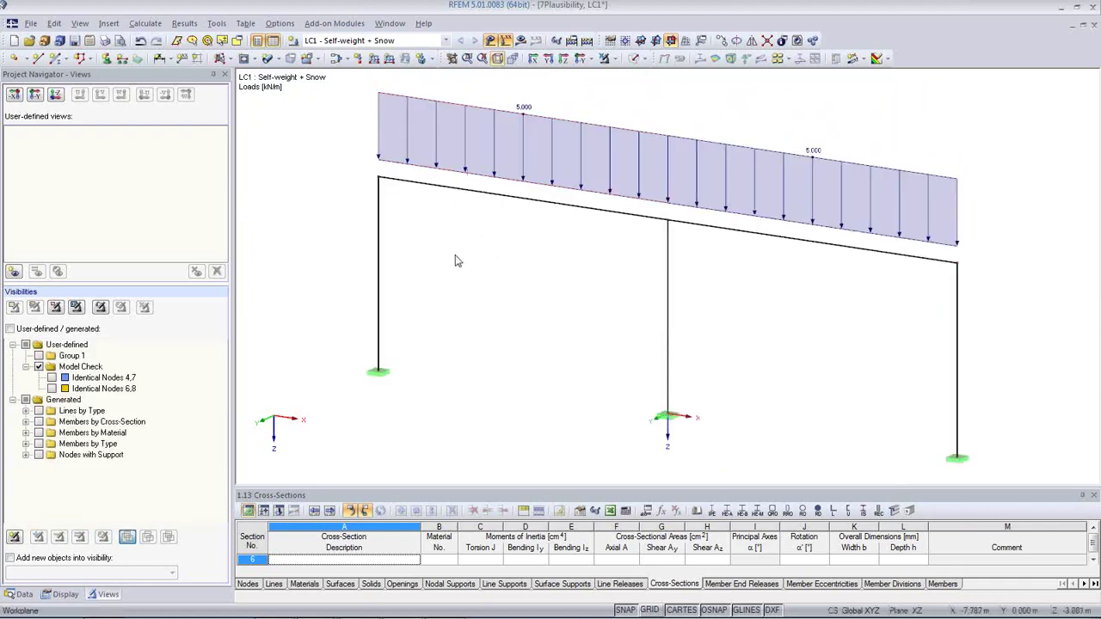
# Step: Run the model check for identical nodes again with a tolerance of 0.005 m
pyautogui.scroll(4, 657, 243)
pyautogui.scroll(9, 641, 168)
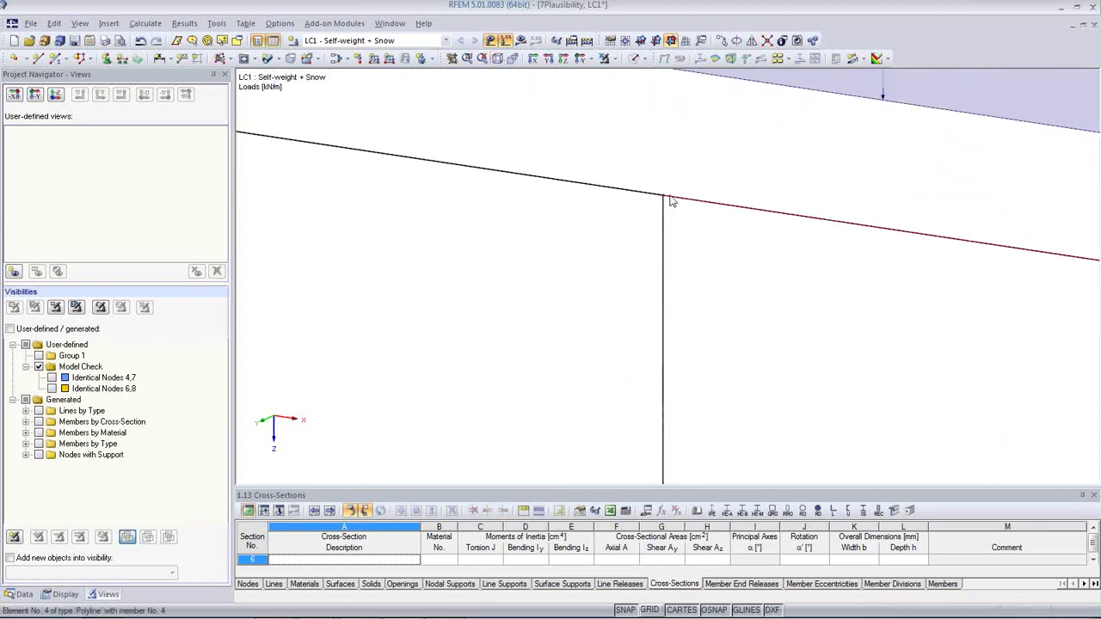
pyautogui.scroll(2, 606, 230)
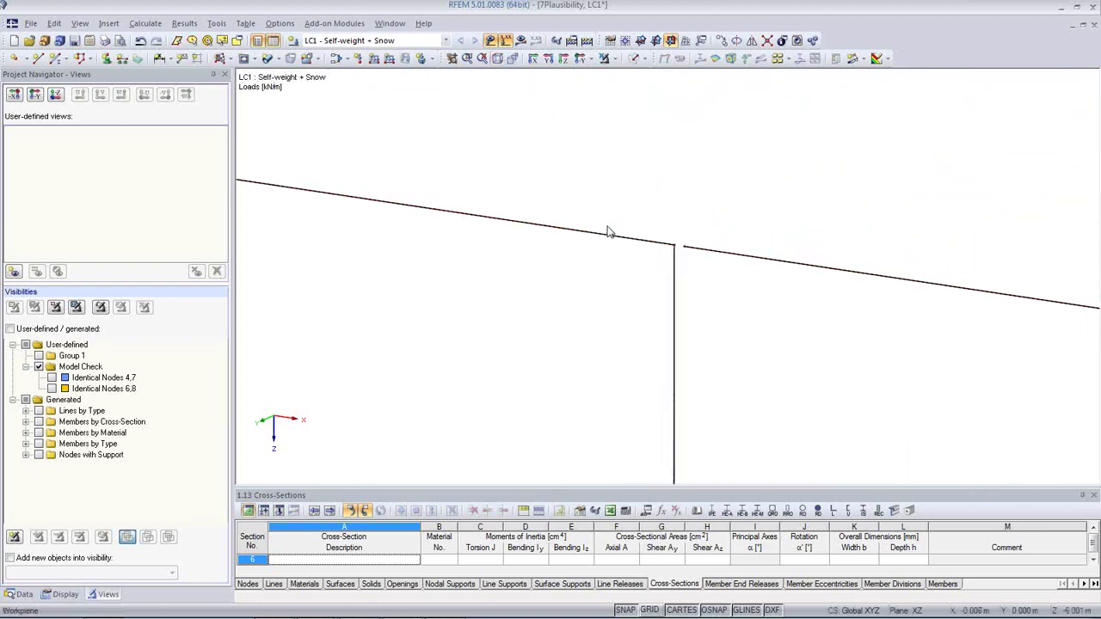
pyautogui.click(217, 24)
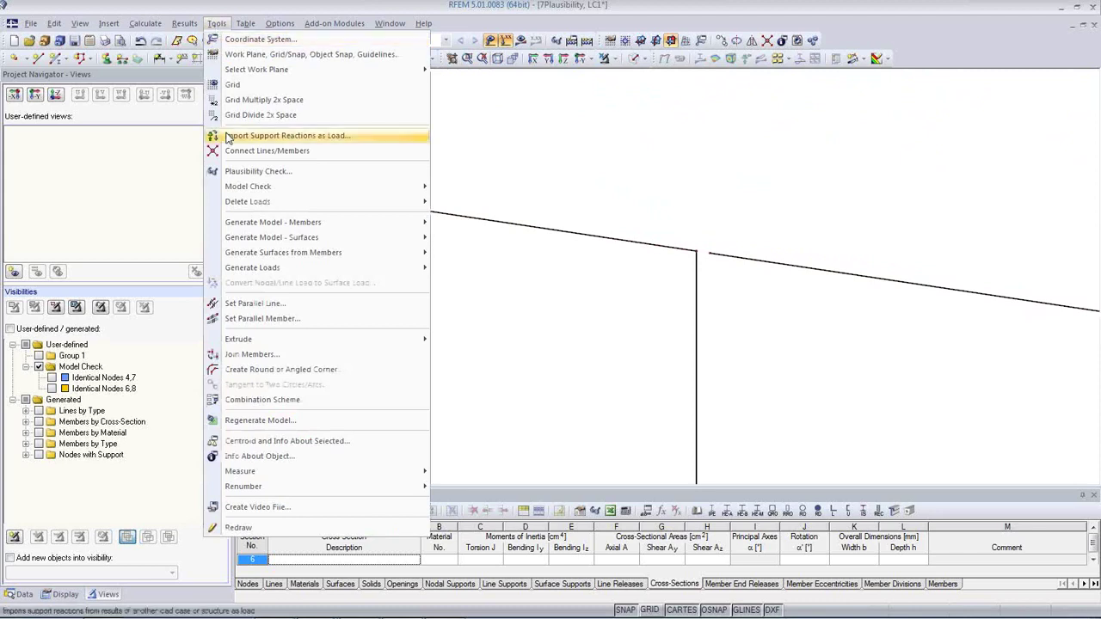
pyautogui.moveTo(267, 251)
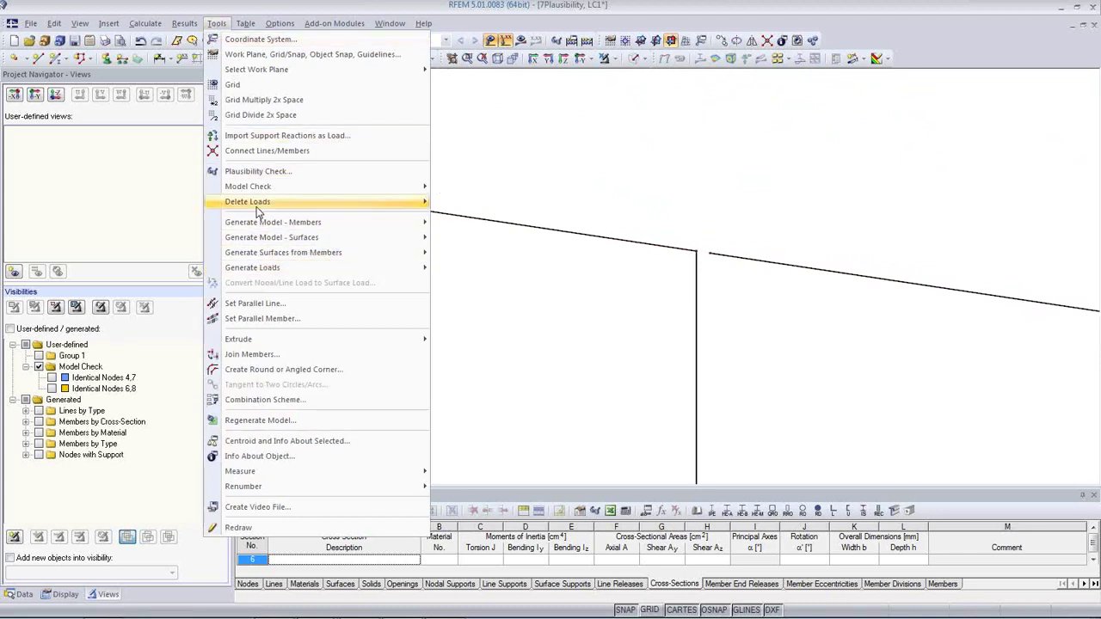
pyautogui.moveTo(258, 189)
pyautogui.click(470, 190)
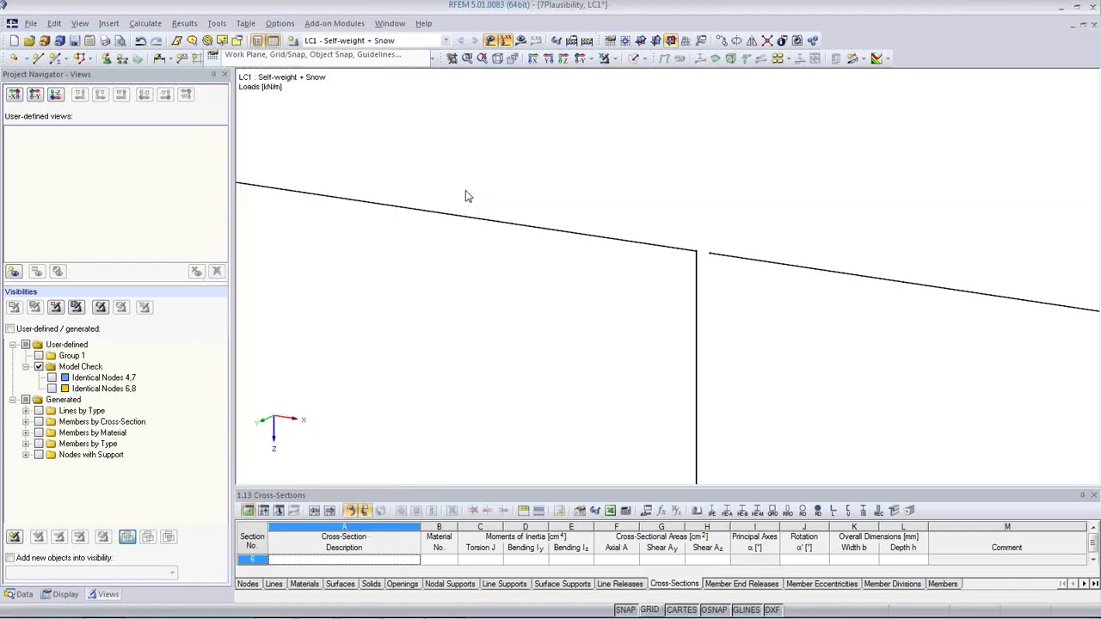
pyautogui.moveTo(534, 186); pyautogui.dragTo(349, 187)
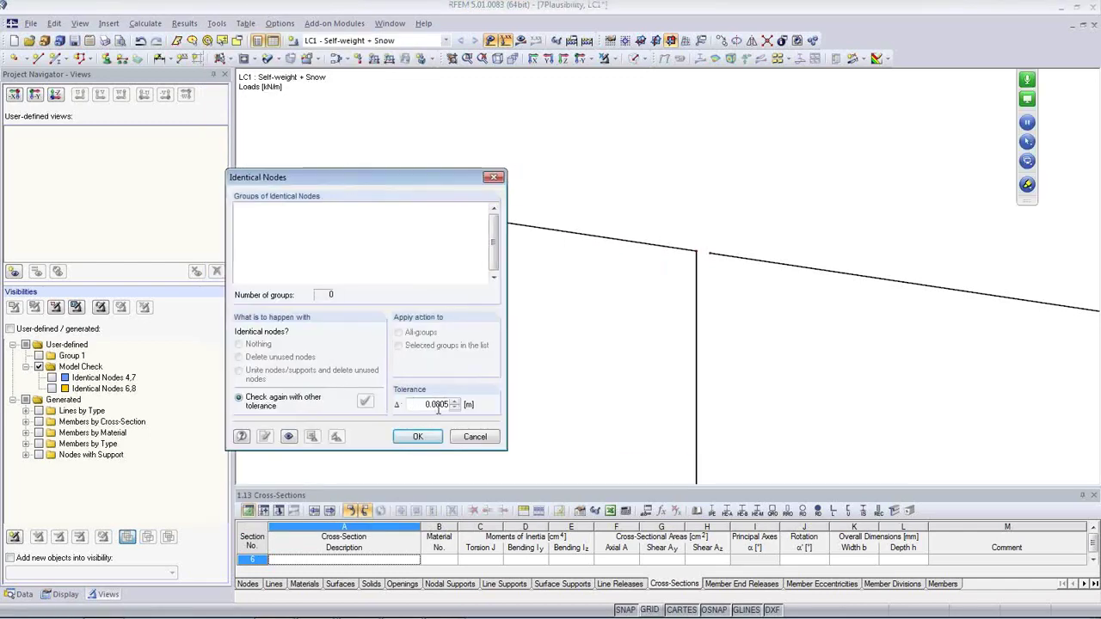
pyautogui.click(366, 402)
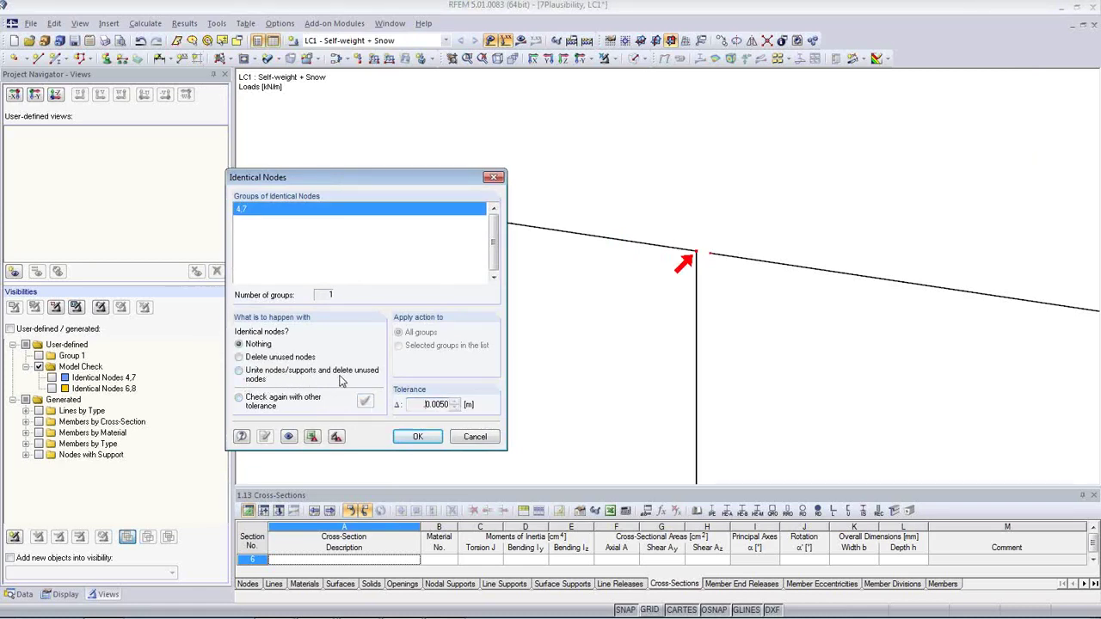
# Step: Unite nodes 4 and 7 including their supports, delete the unused nodes, and close the identical nodes check
pyautogui.click(240, 371)
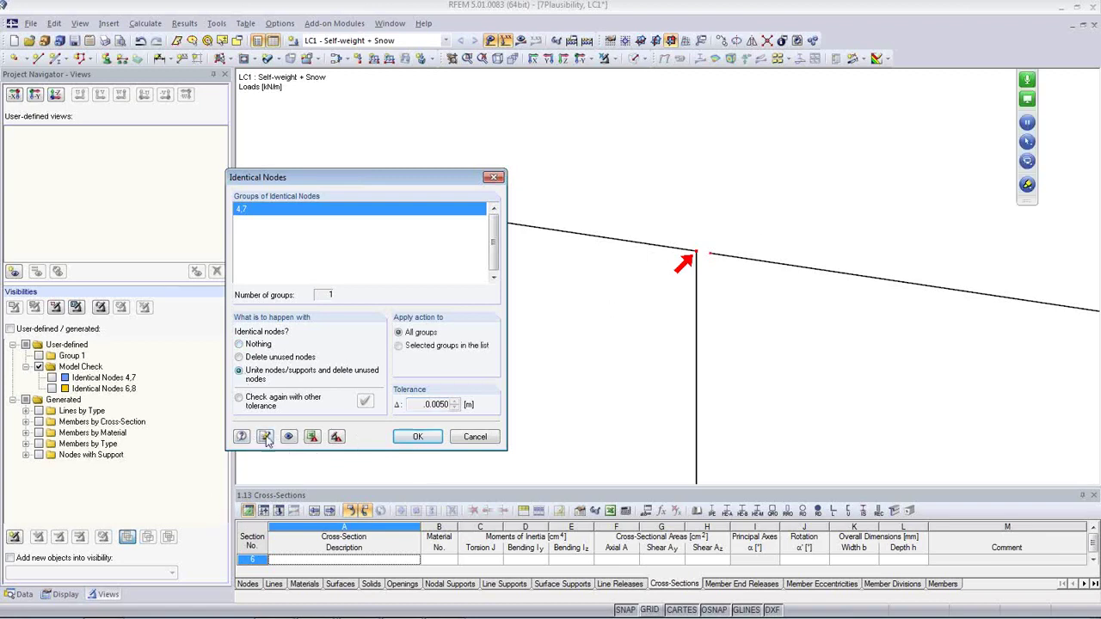
pyautogui.click(265, 437)
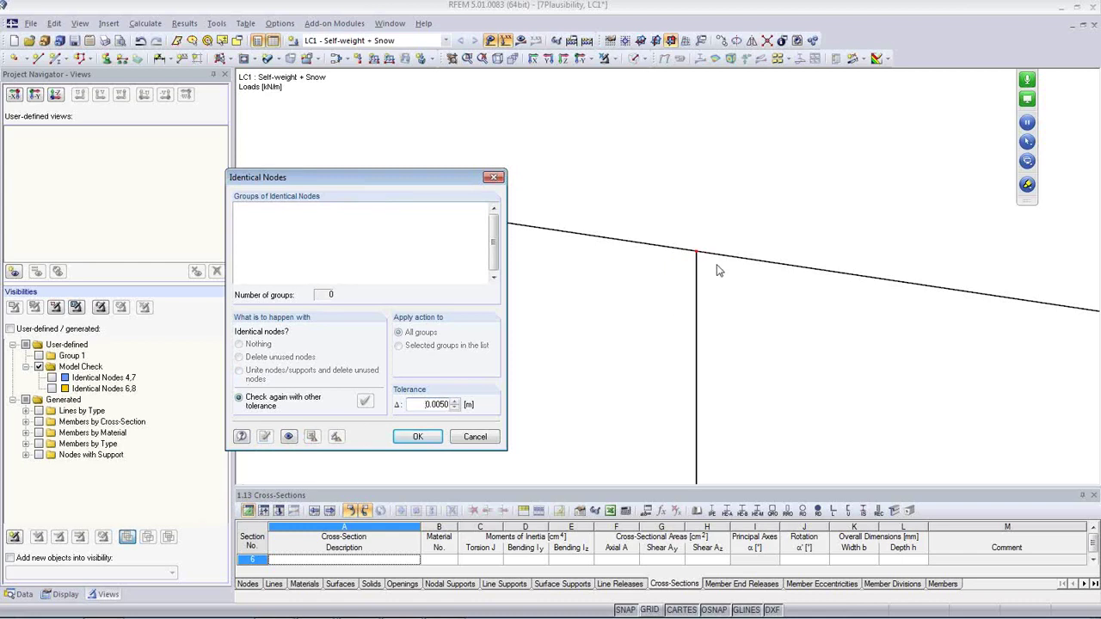
pyautogui.click(418, 436)
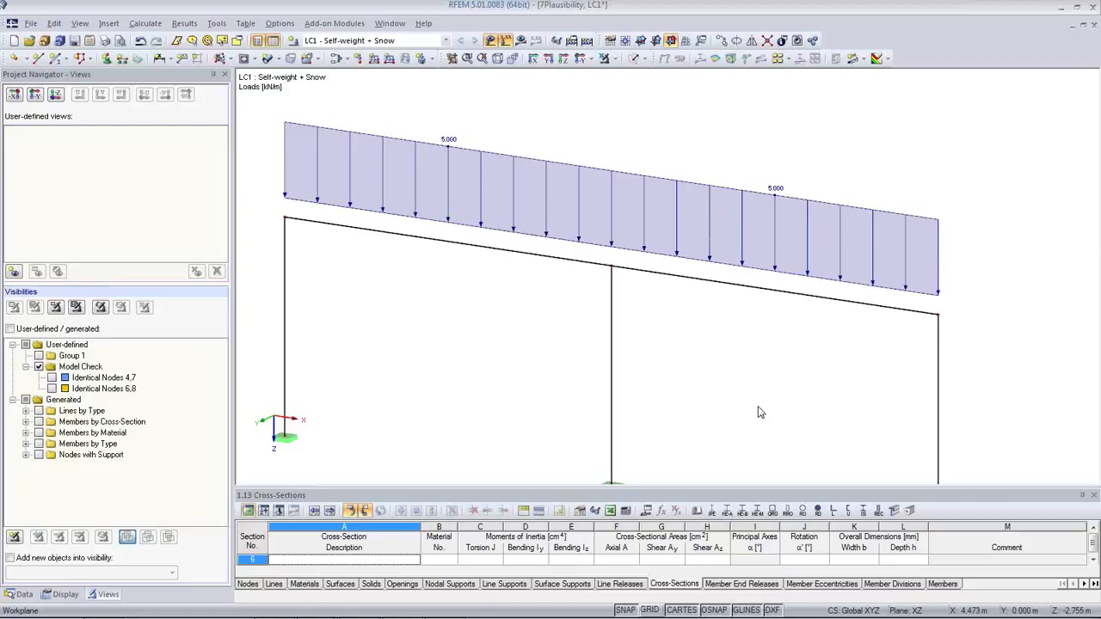
pyautogui.scroll(-1, 591, 364)
pyautogui.moveTo(586, 367); pyautogui.dragTo(598, 328, button='middle')
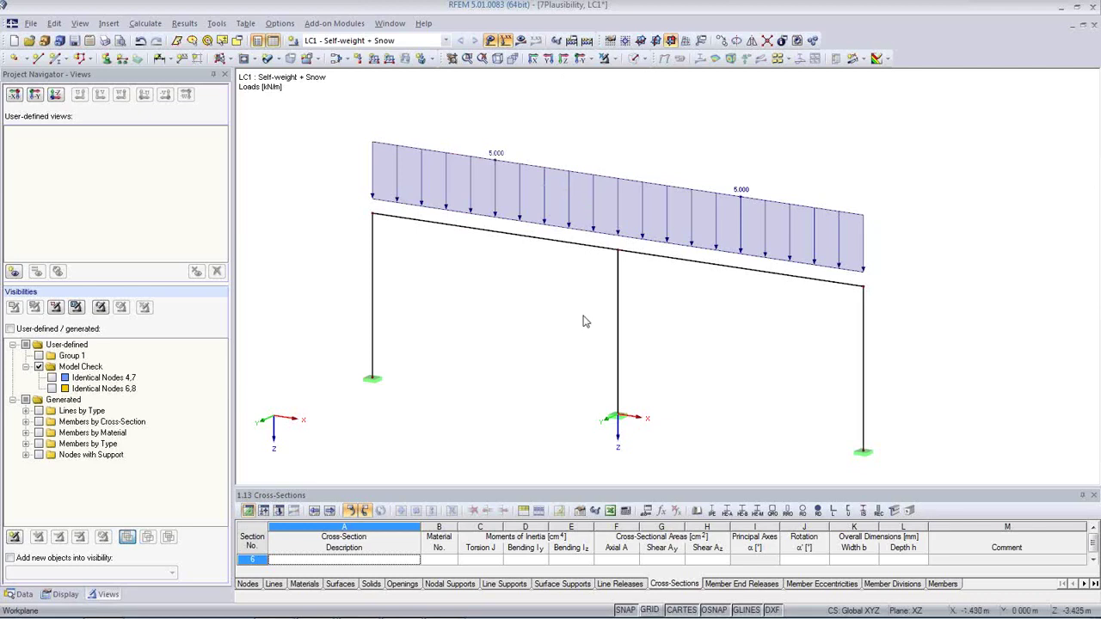
pyautogui.scroll(-1, 583, 322)
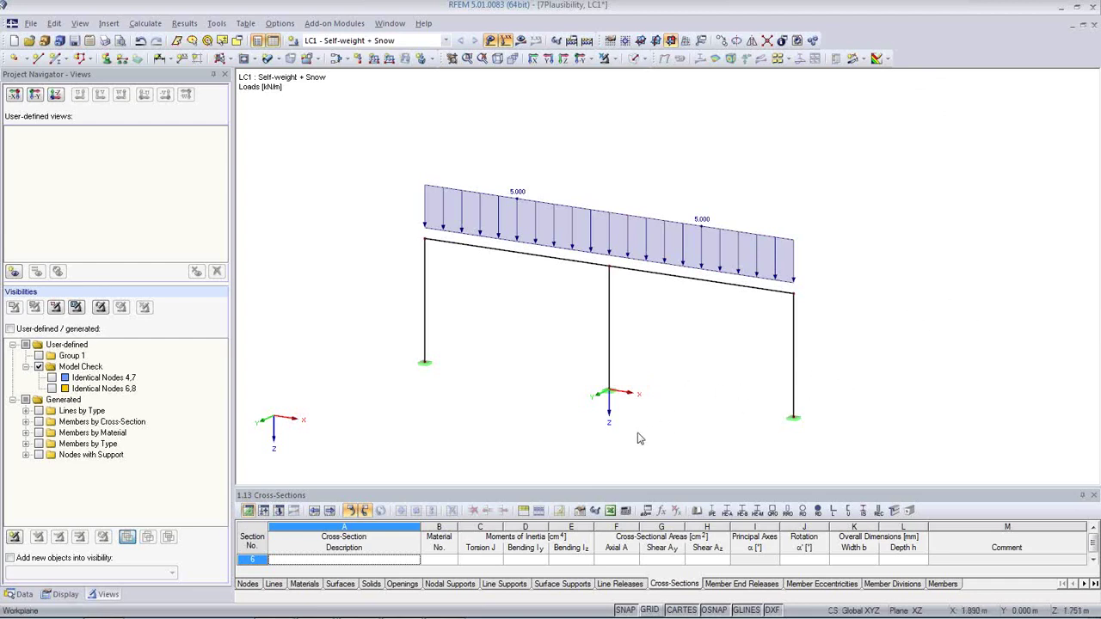
# Step: Switch to the PowerPoint slide show and open the Dlubal website from the More Information slide
pyautogui.moveTo(489, 616)
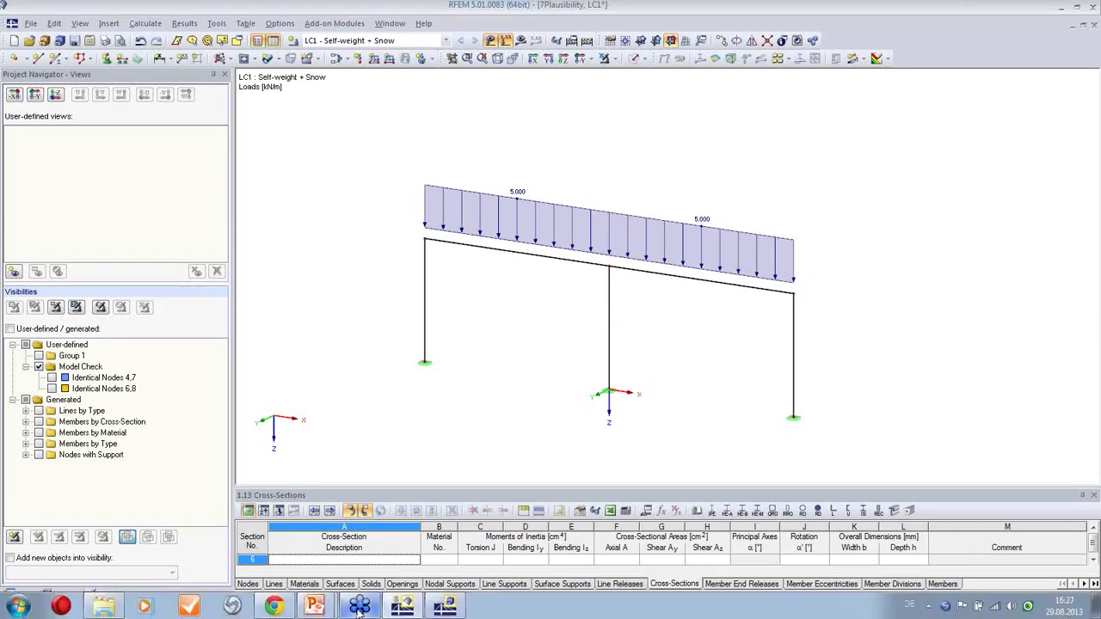
pyautogui.moveTo(318, 609)
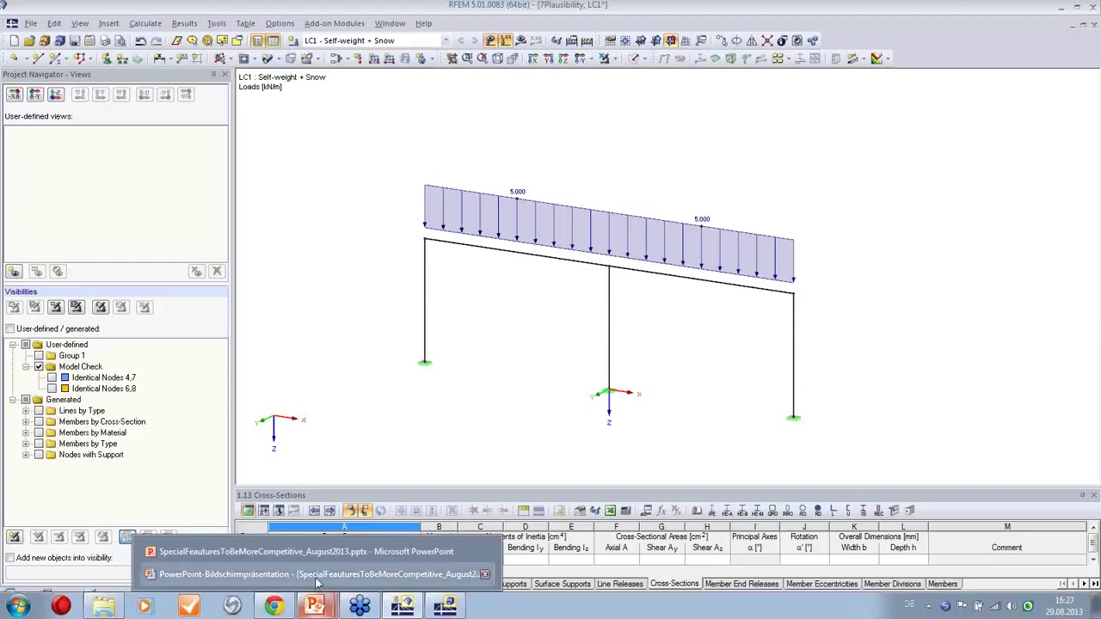
pyautogui.click(318, 573)
pyautogui.click(890, 399)
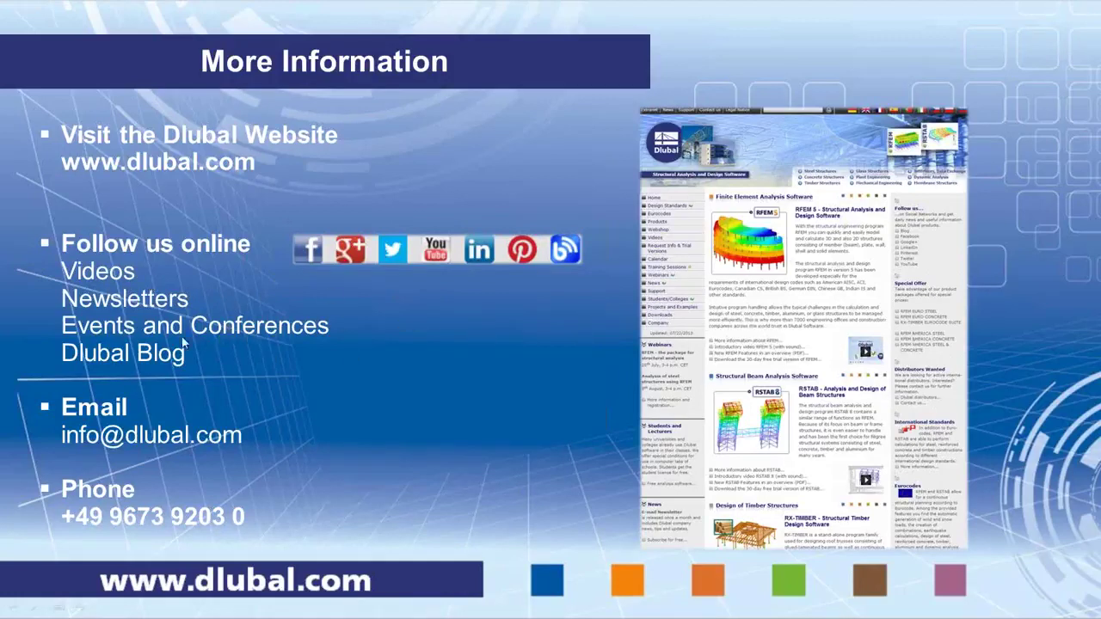
pyautogui.click(753, 349)
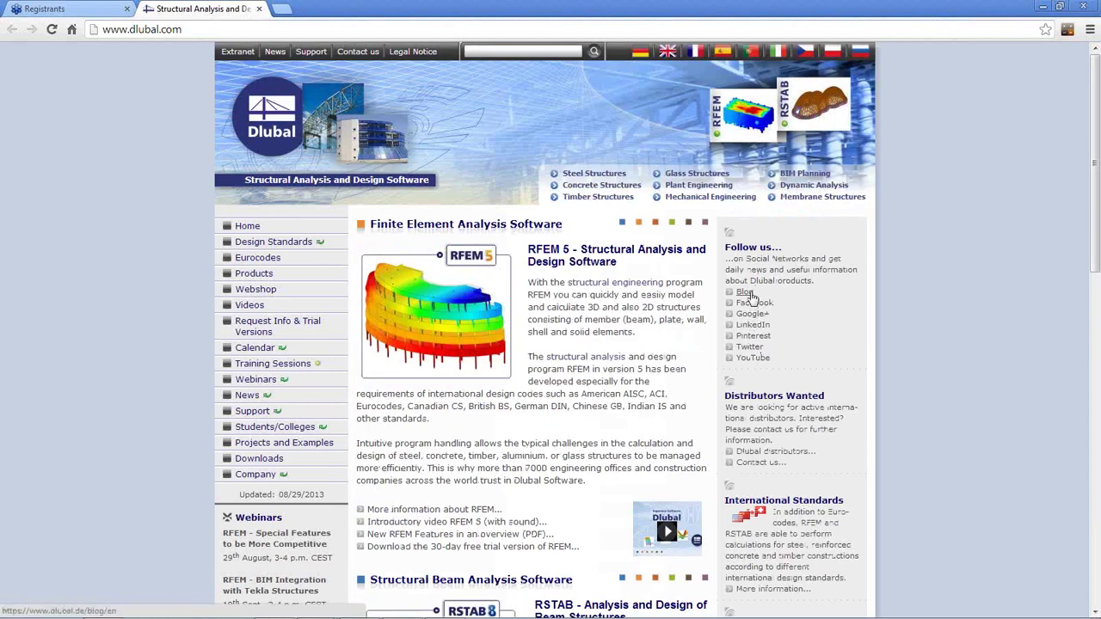
# Step: Open the English Dlubal Blog and search it for "intersection"
pyautogui.click(745, 292)
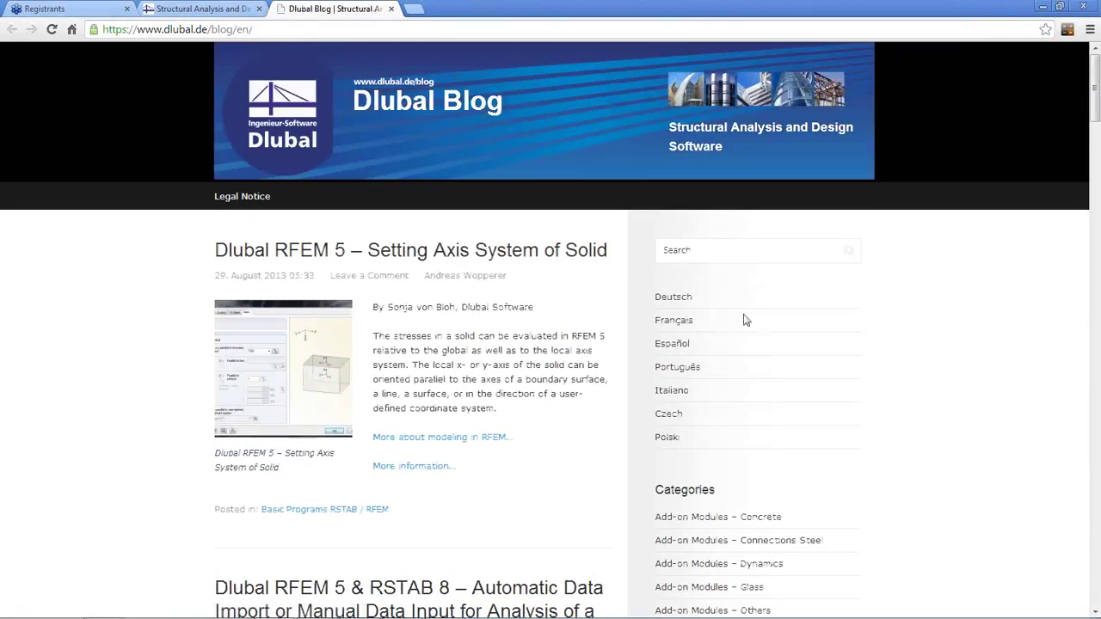
pyautogui.click(718, 256)
pyautogui.write('intersection')
pyautogui.press('Return')
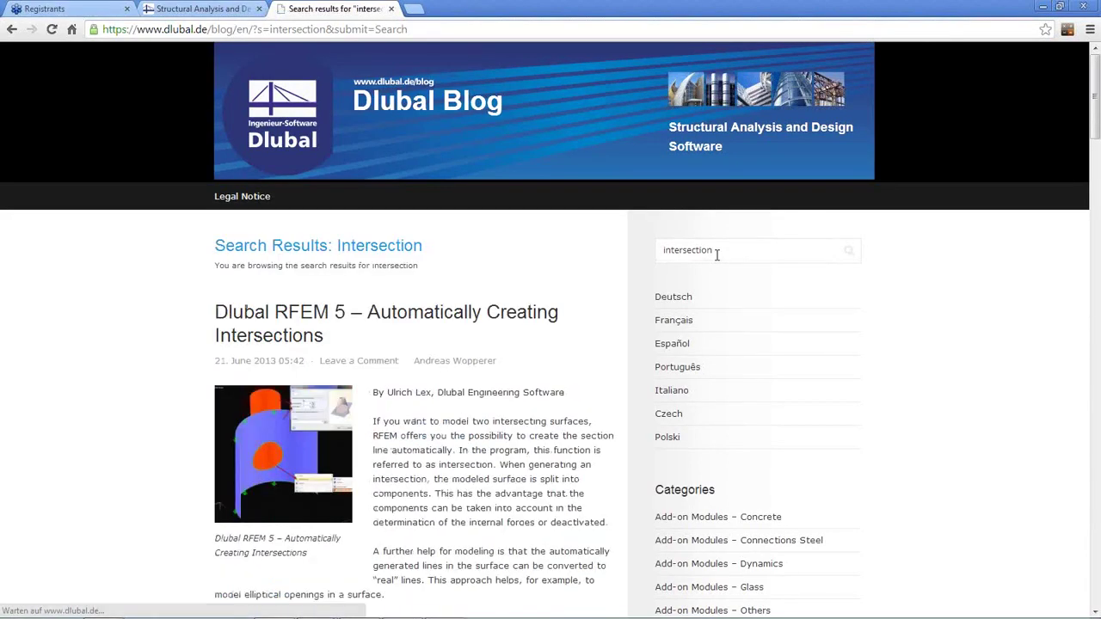
# Step: Look through the Dlubal Blog articles found for "intersection"
pyautogui.scroll(-1, 411, 348)
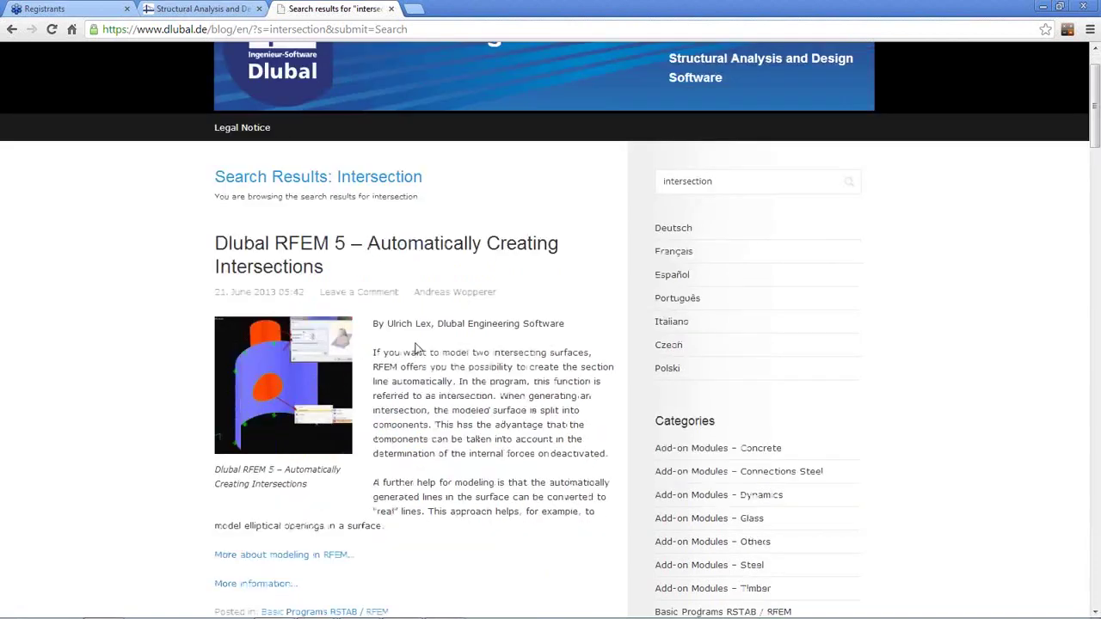
pyautogui.scroll(-1, 407, 319)
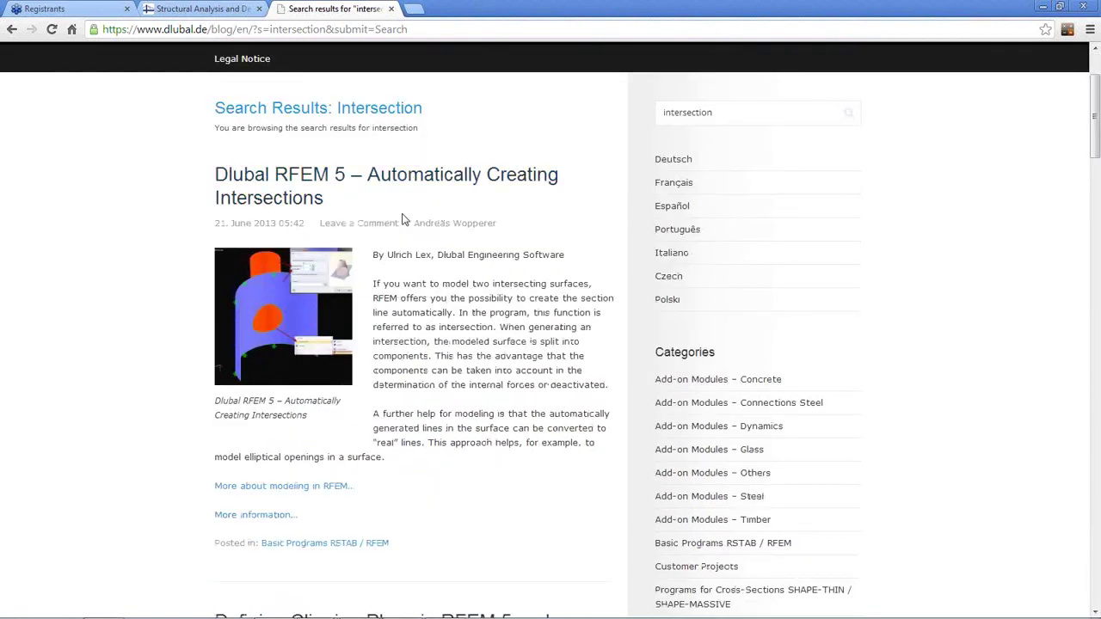
pyautogui.scroll(-3, 565, 395)
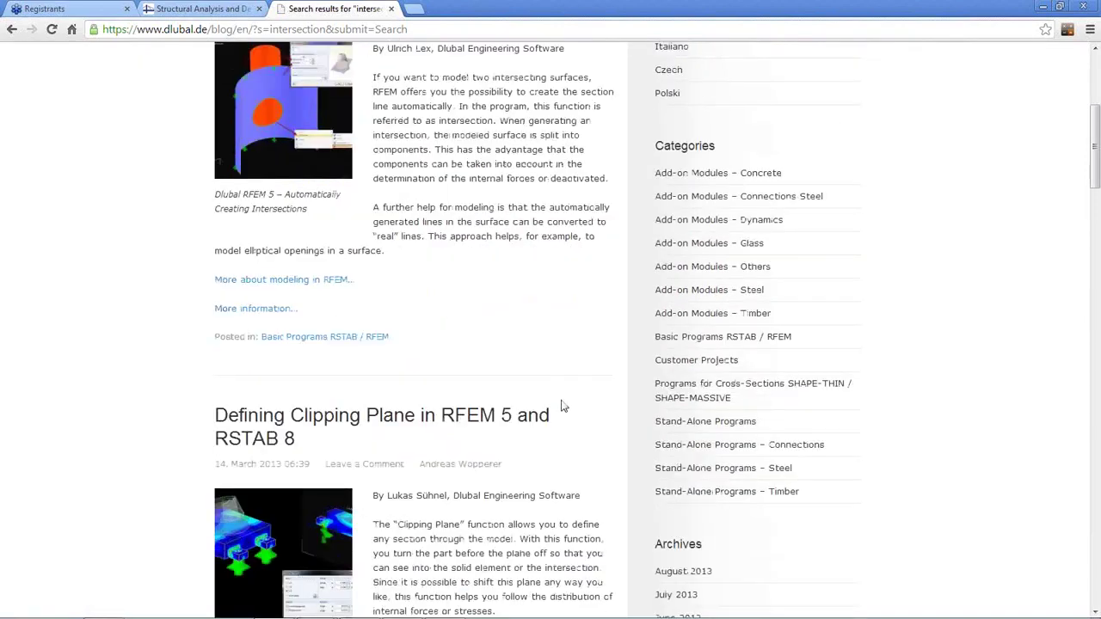
pyautogui.scroll(5, 563, 406)
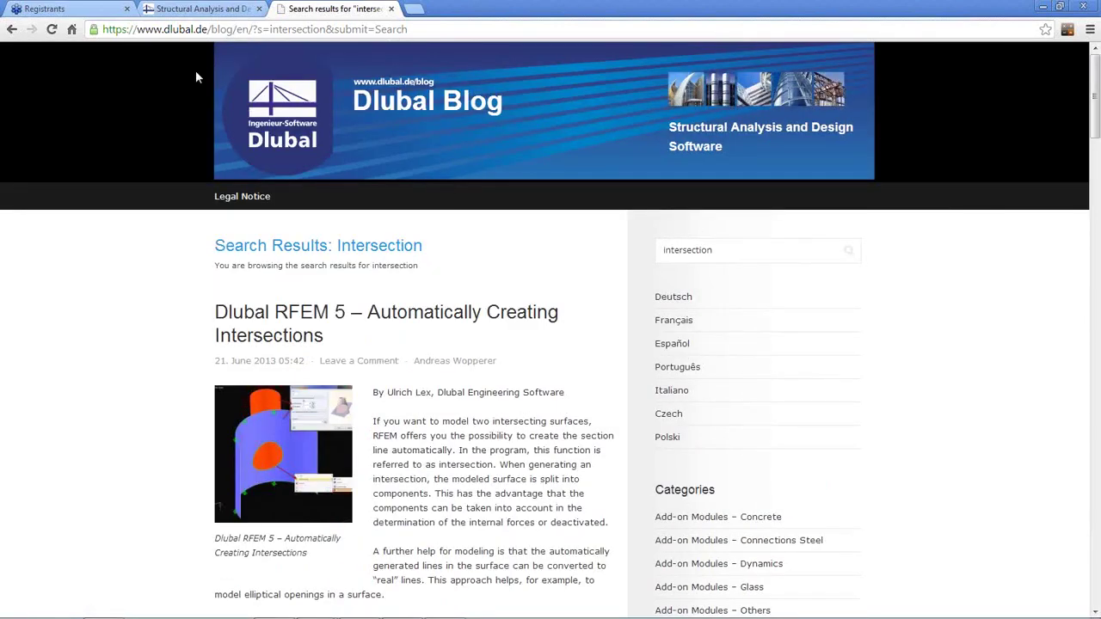
# Step: Return to the Dlubal website and view the trial versions offered on its Downloads page
pyautogui.click(225, 8)
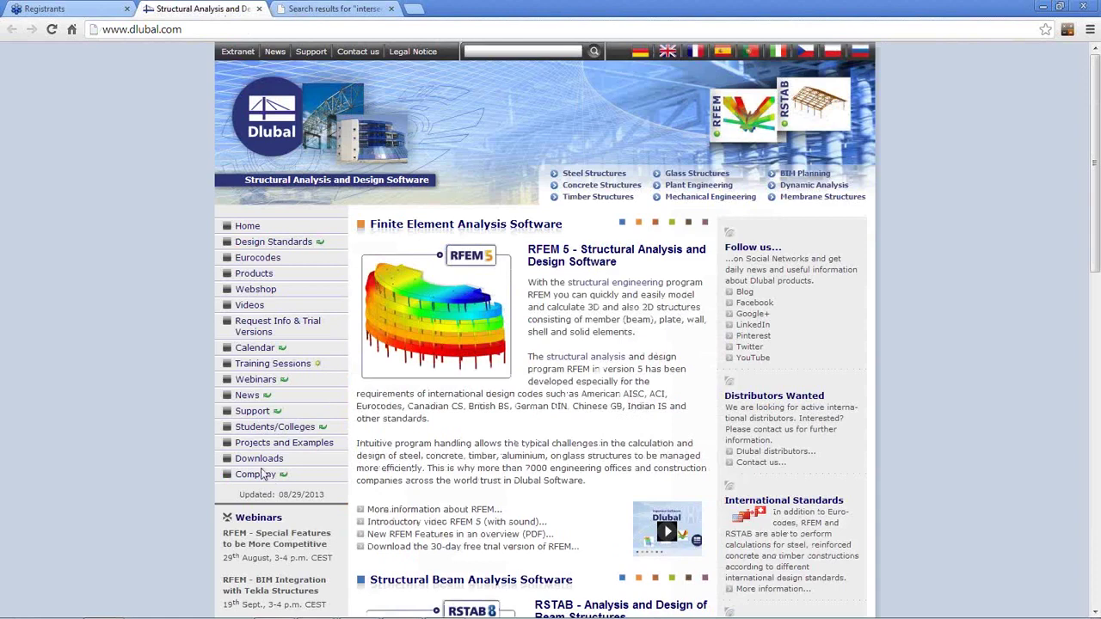
pyautogui.click(259, 459)
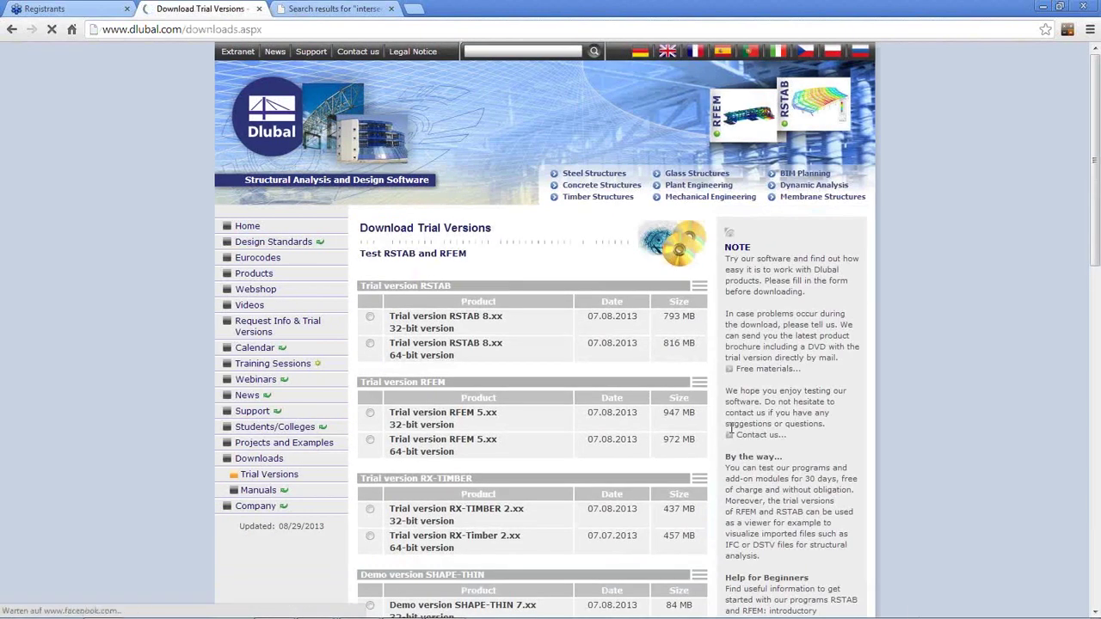
pyautogui.scroll(-2, 478, 451)
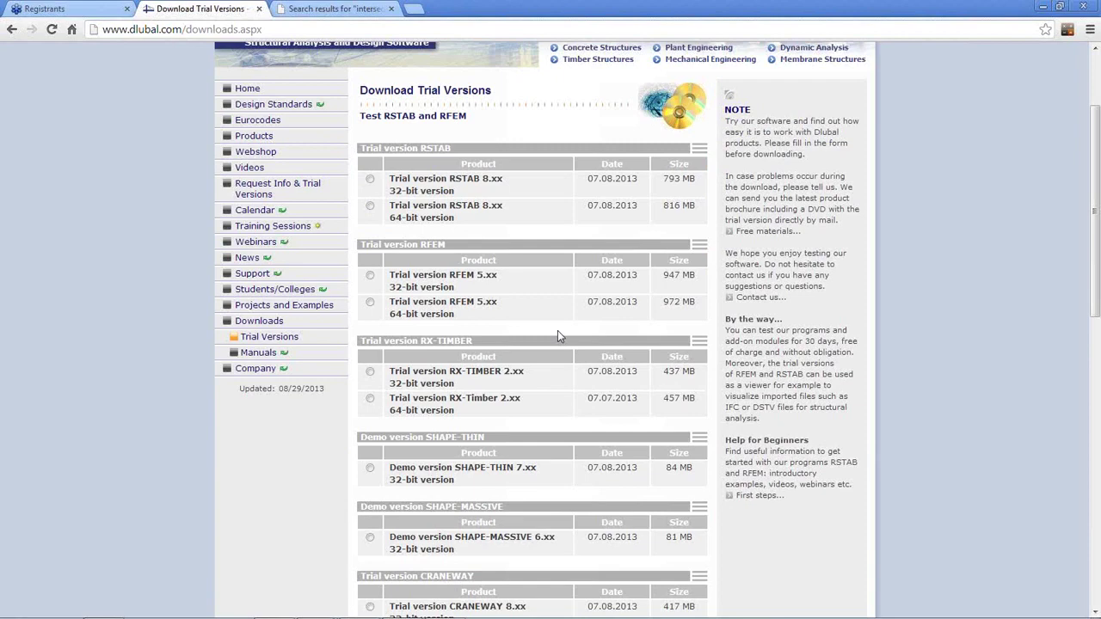
# Step: Open the First steps page for beginners and review its introductory examples, videos, webinars and manuals
pyautogui.click(751, 498)
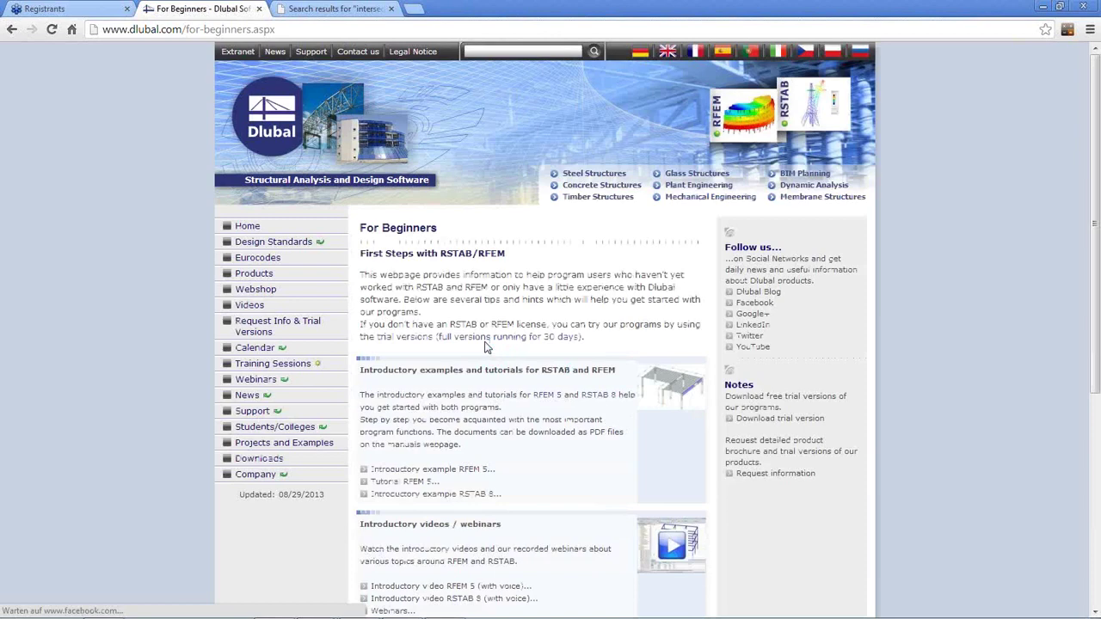
pyautogui.scroll(-1, 486, 348)
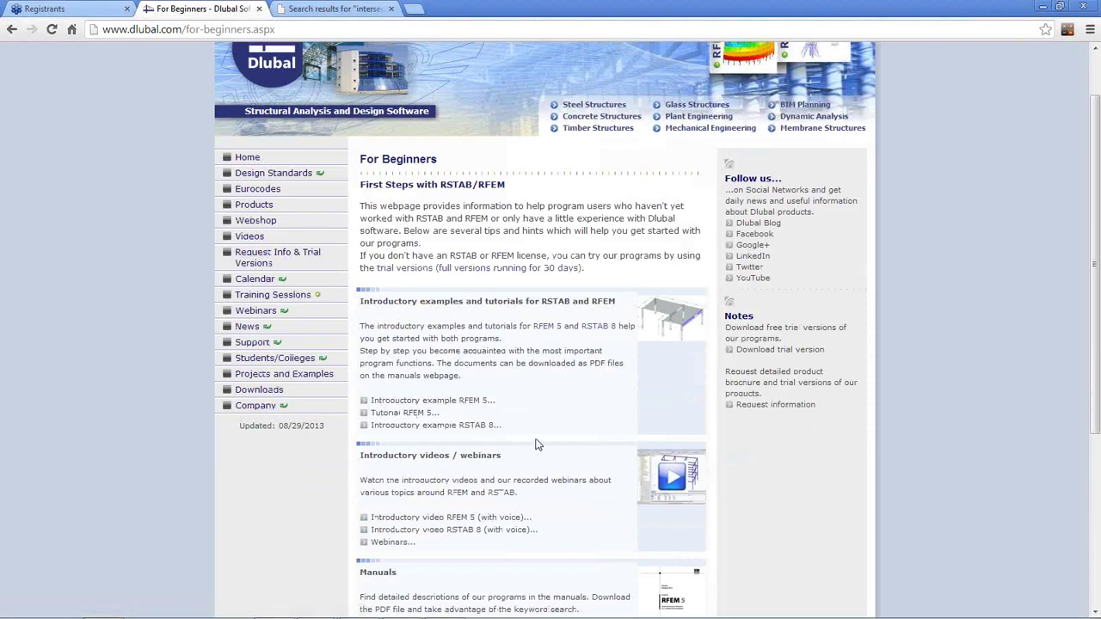
pyautogui.scroll(-3, 535, 444)
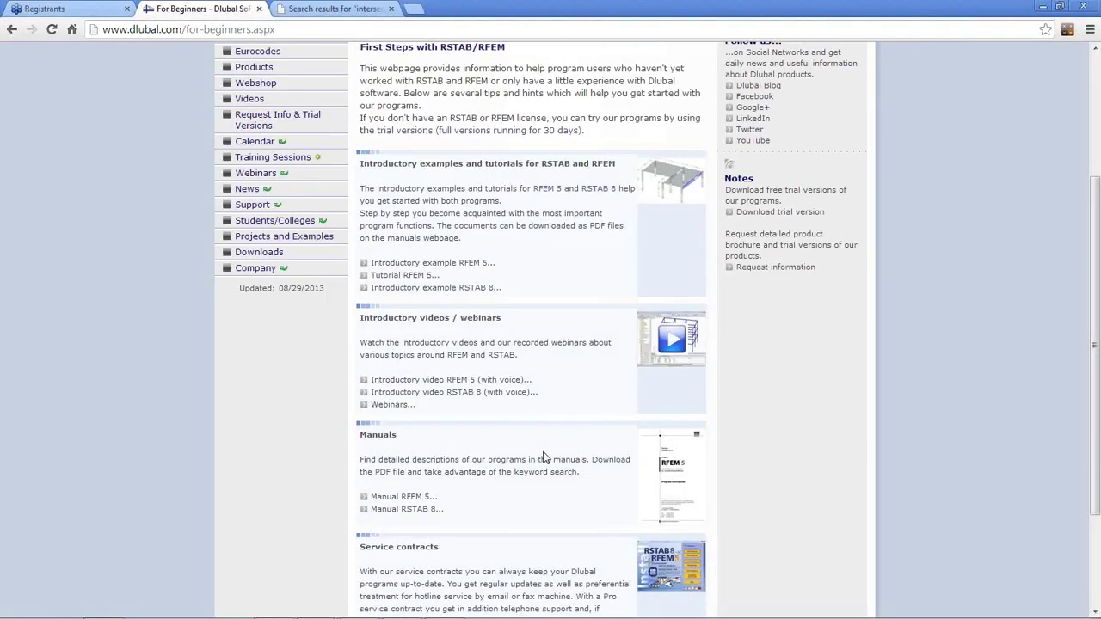
pyautogui.scroll(3, 613, 418)
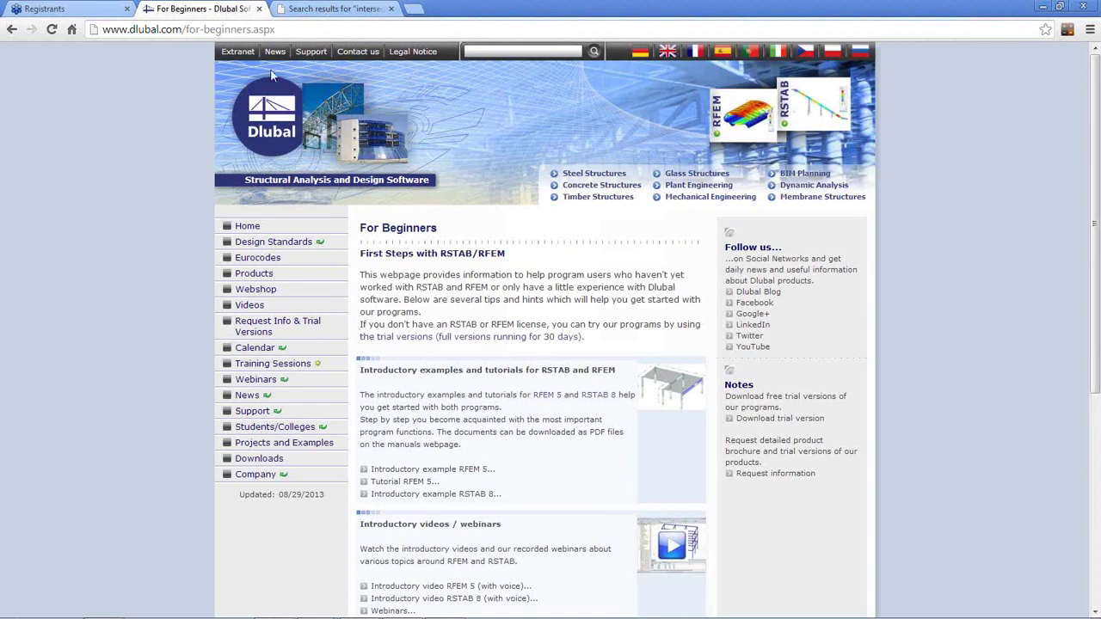
# Step: Switch back to the running PowerPoint slide show at the More Information slide
pyautogui.moveTo(450, 613)
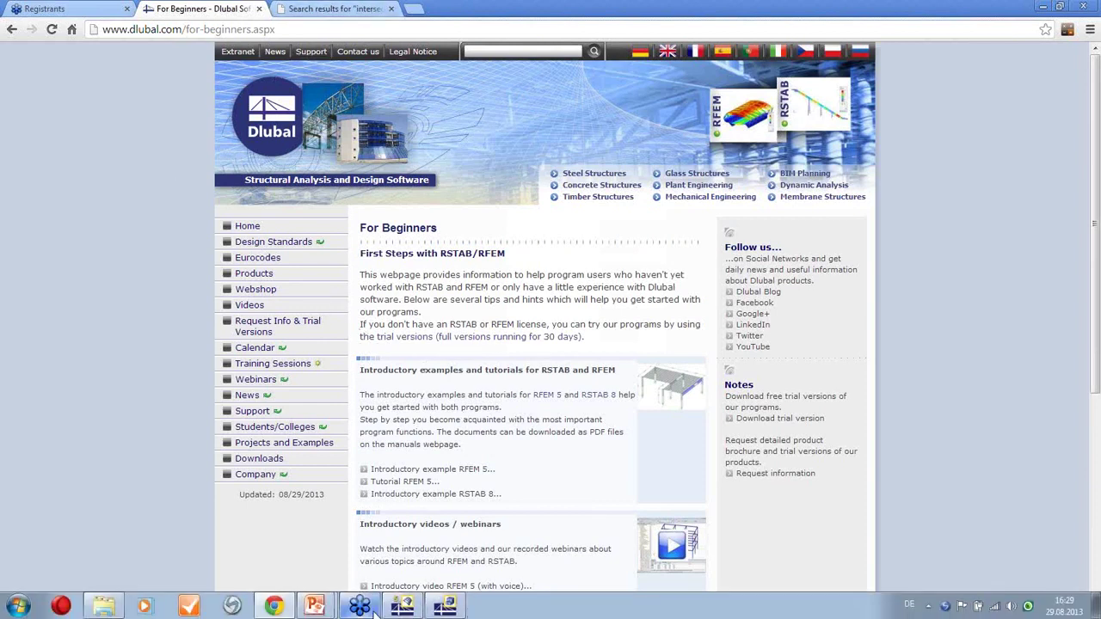
pyautogui.moveTo(318, 608)
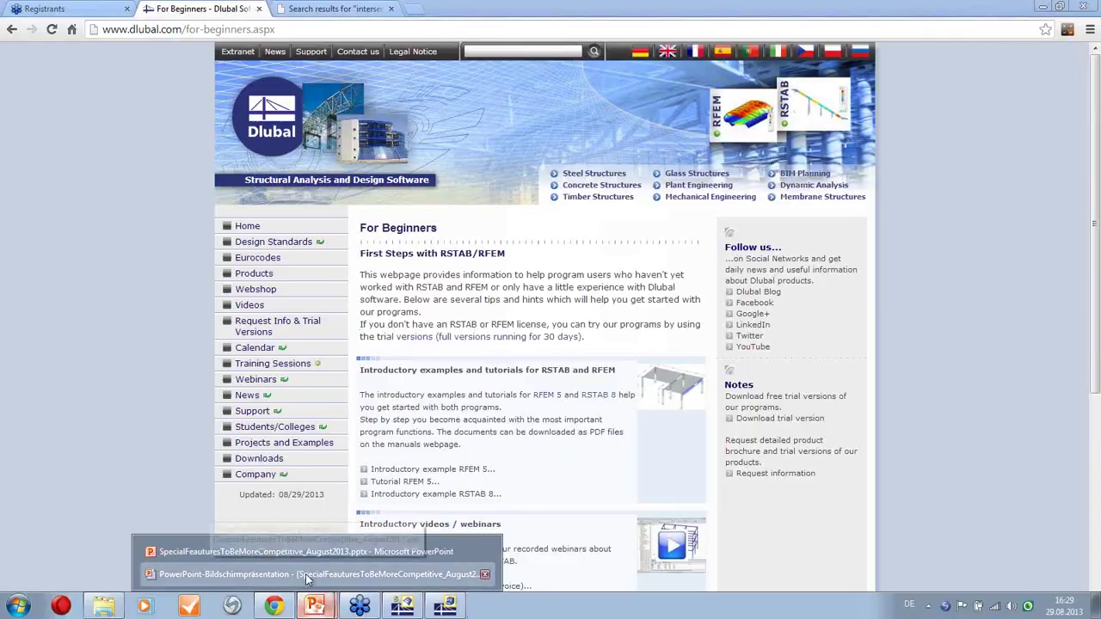
pyautogui.click(305, 574)
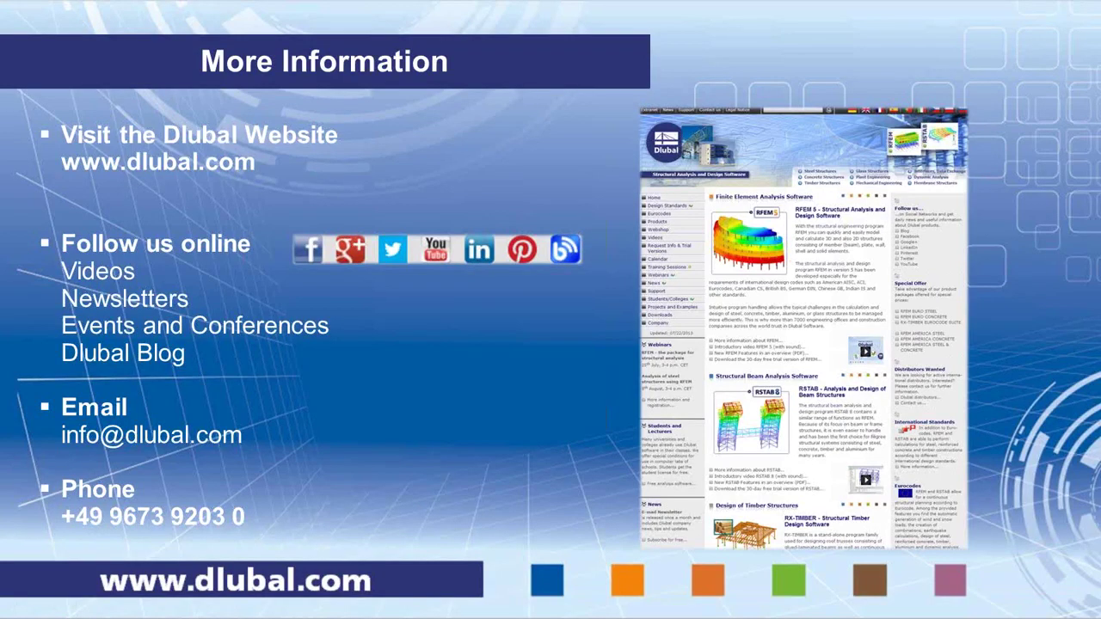
pyautogui.click(456, 375)
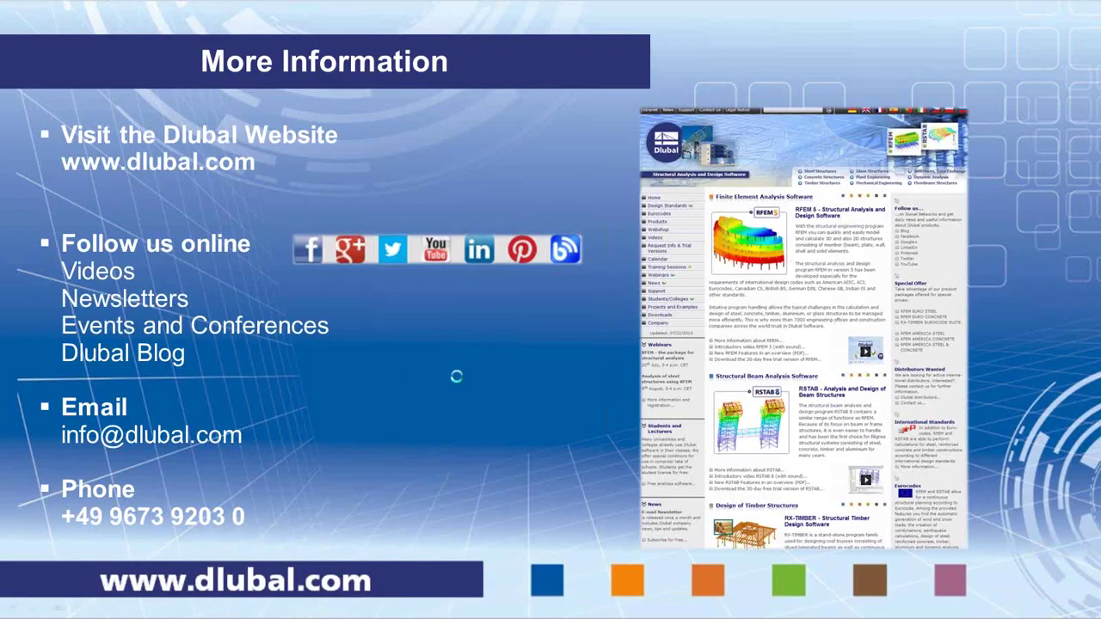